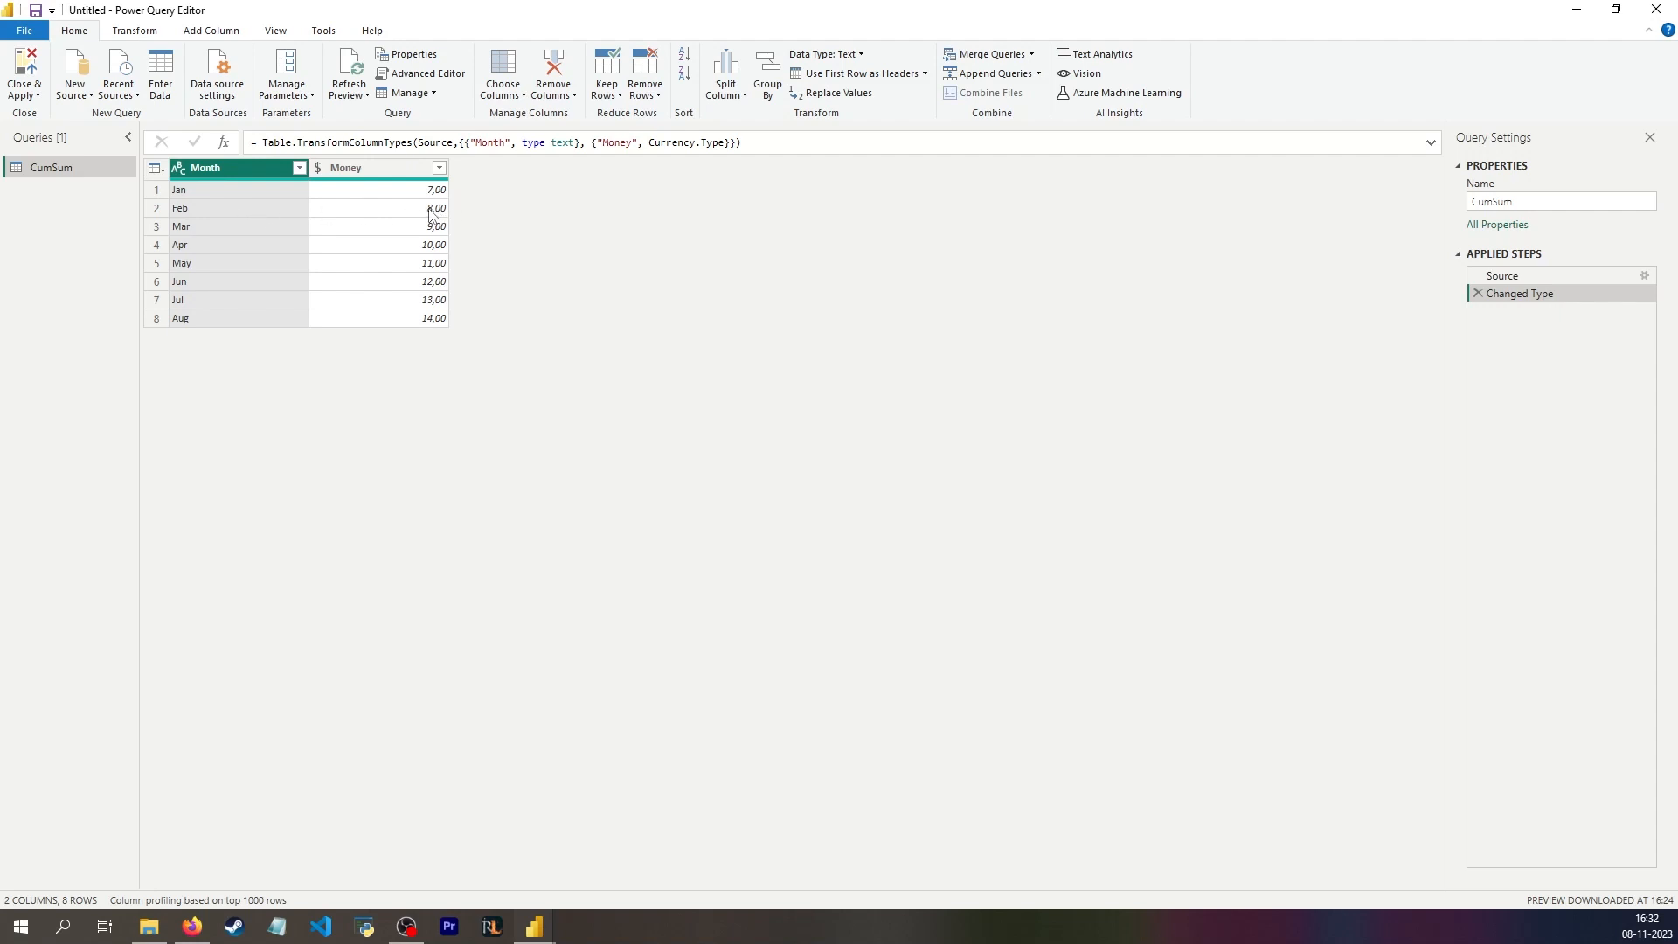
Step: Add a custom column with the formula List.Sum([Money]), keeping the default column name Custom
{"action": "left_click", "coordinate": [384, 321]}
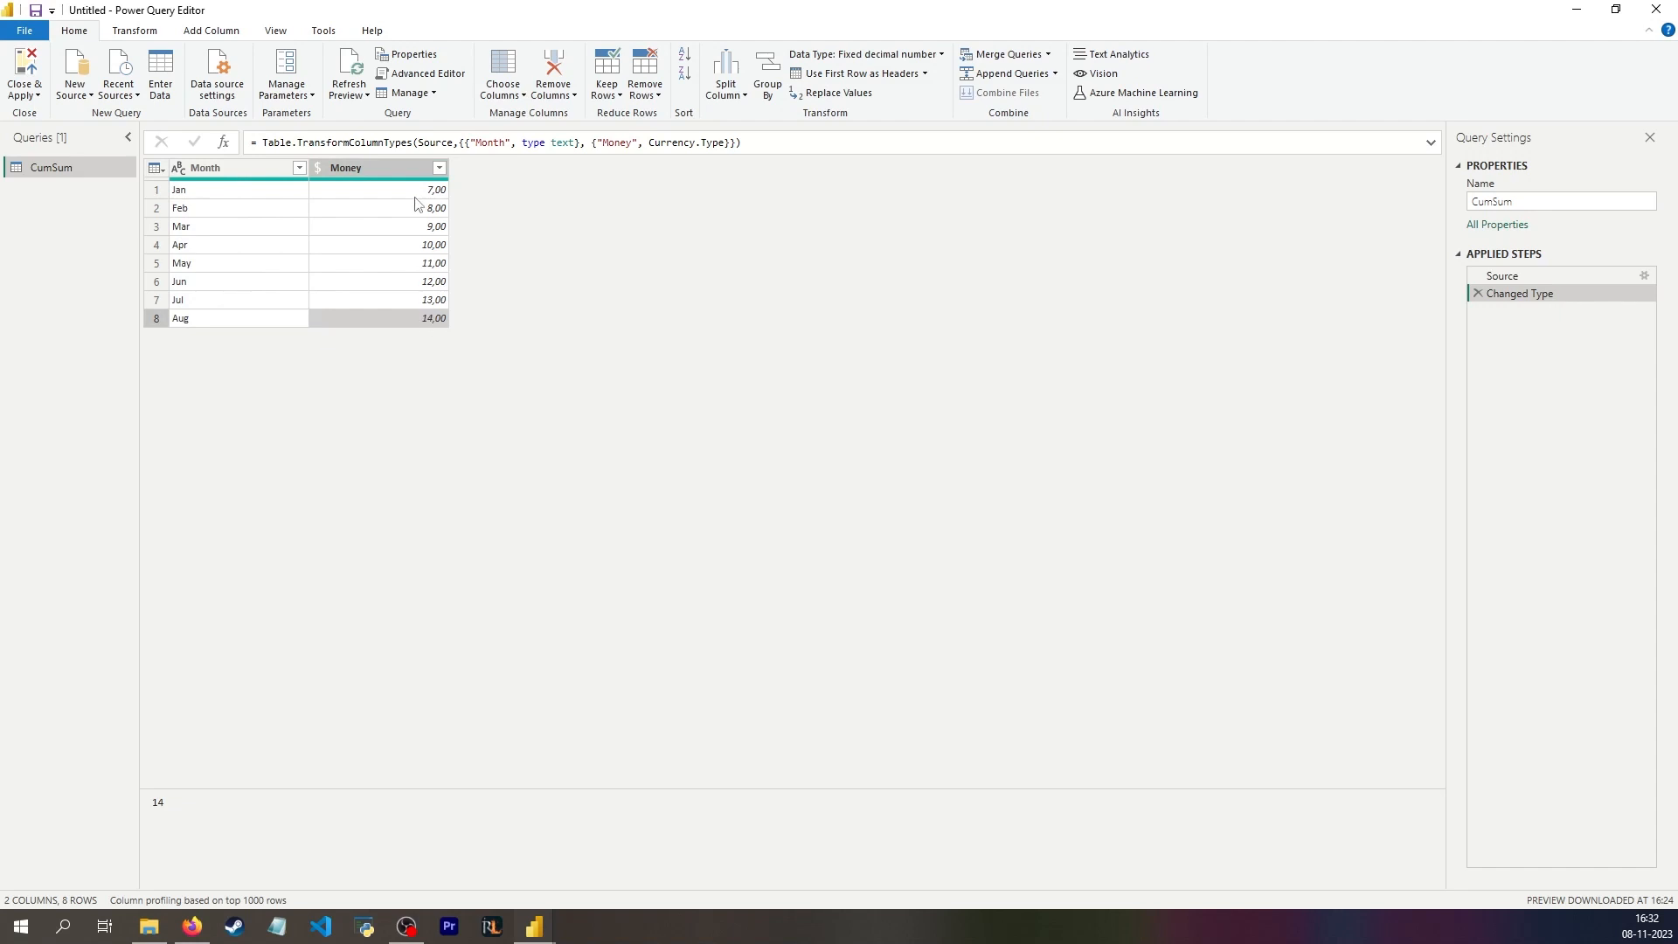
{"action": "left_click", "coordinate": [208, 31]}
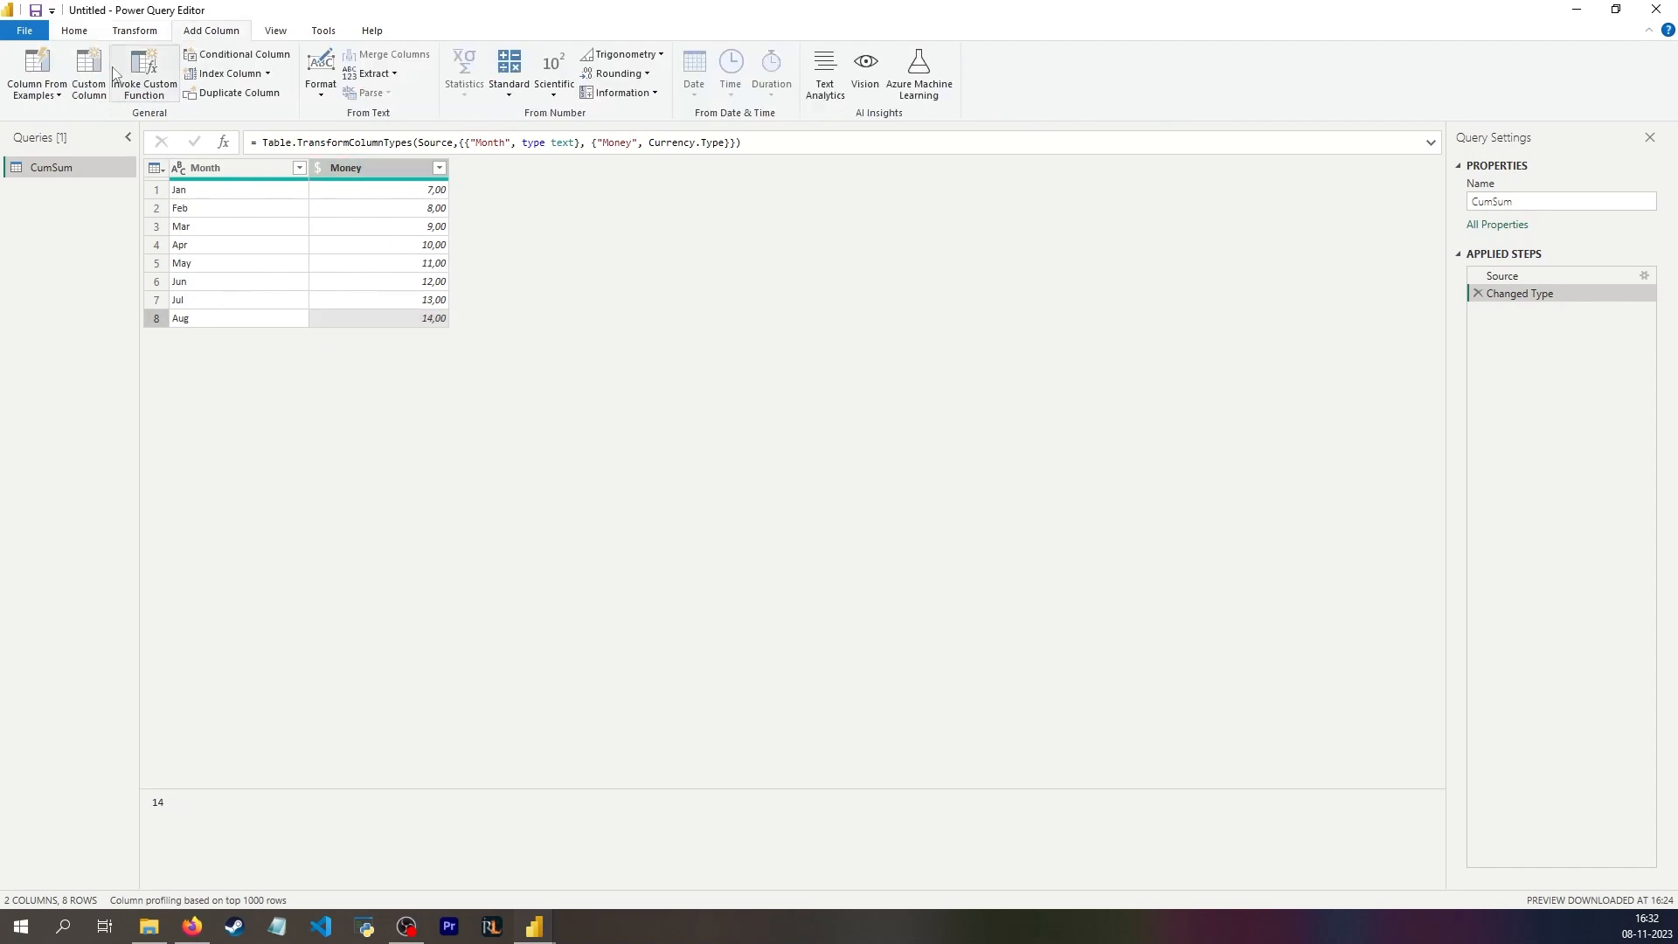
{"action": "left_click", "coordinate": [90, 74]}
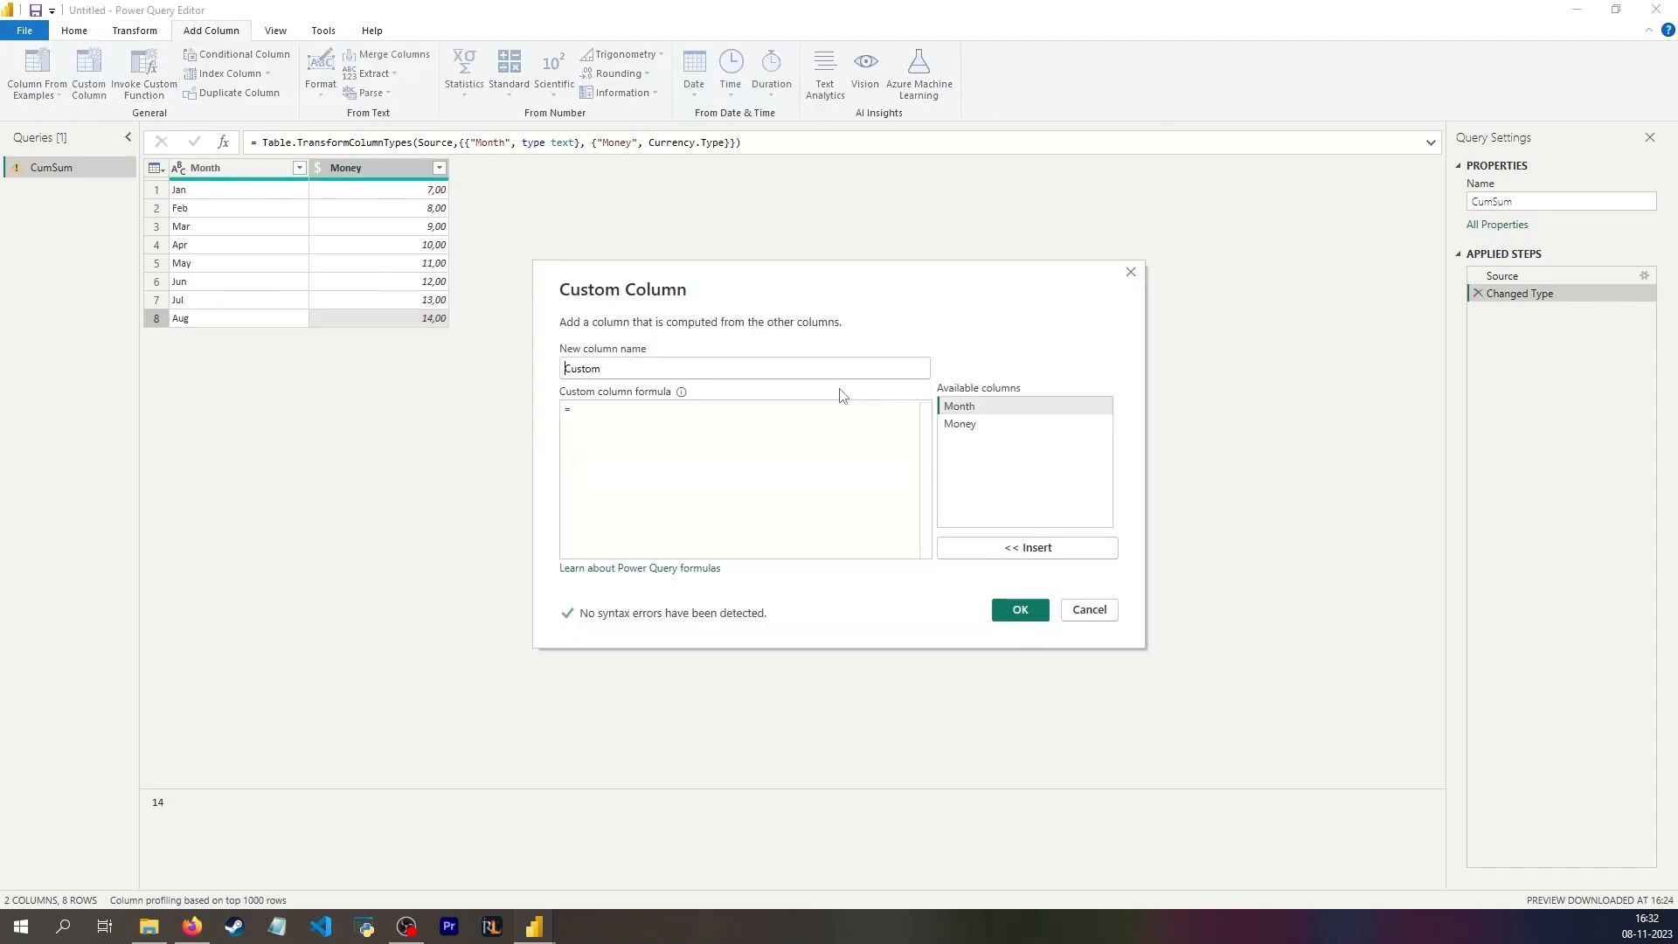
{"action": "type", "text": "List.Sum"}
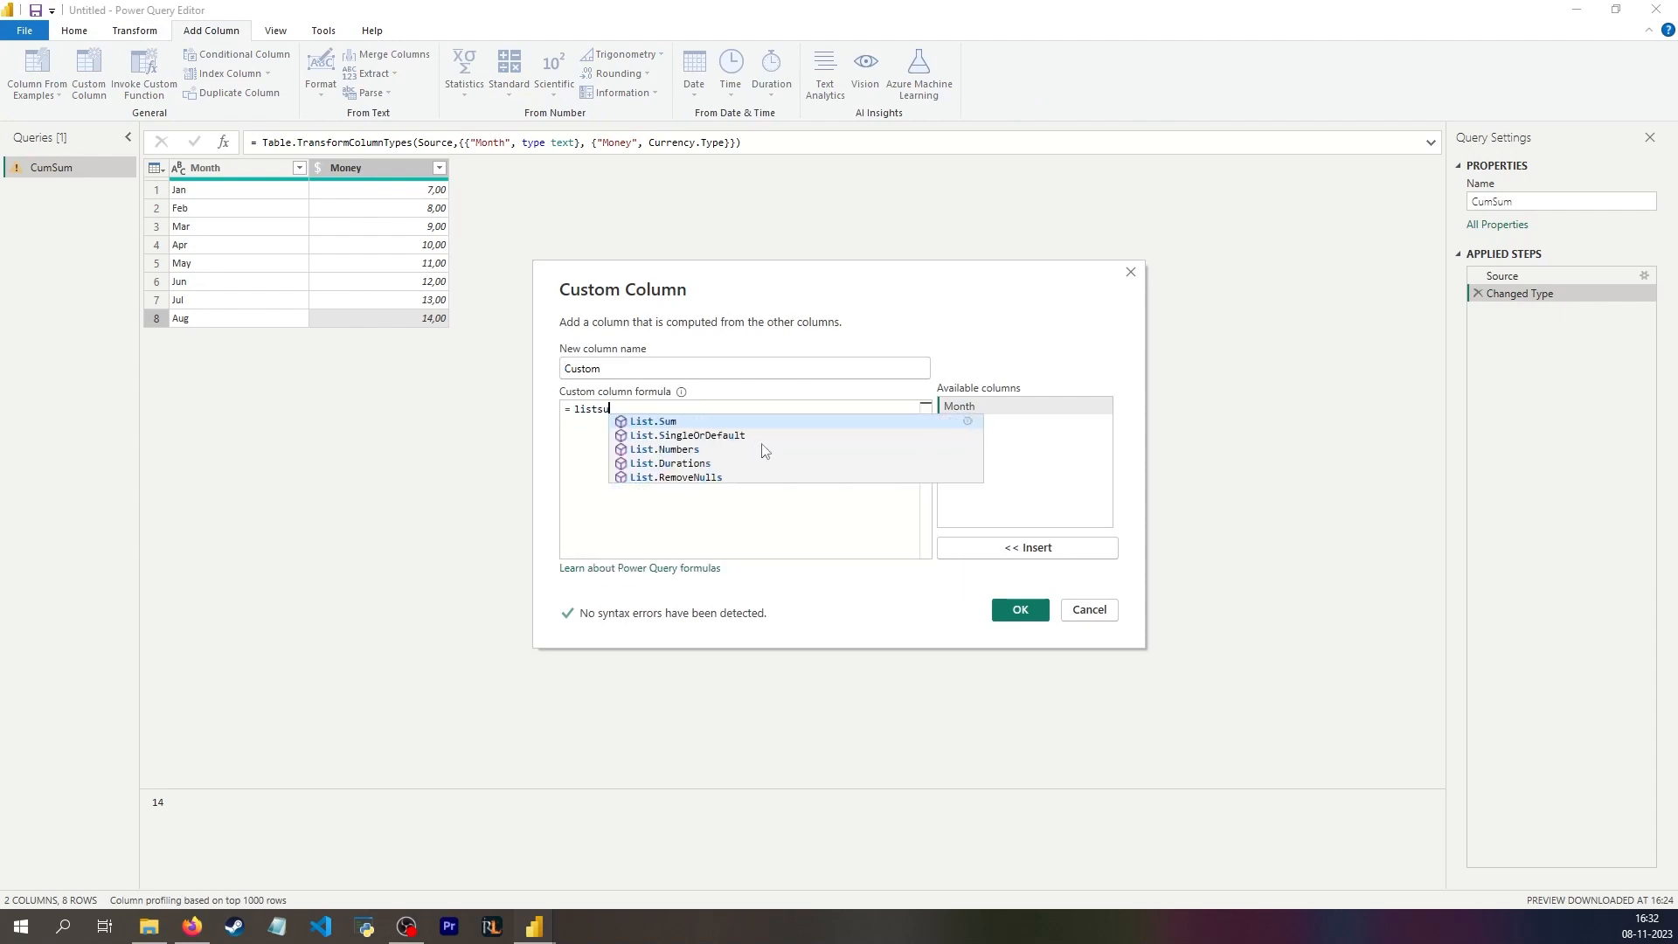
{"action": "type", "text": "("}
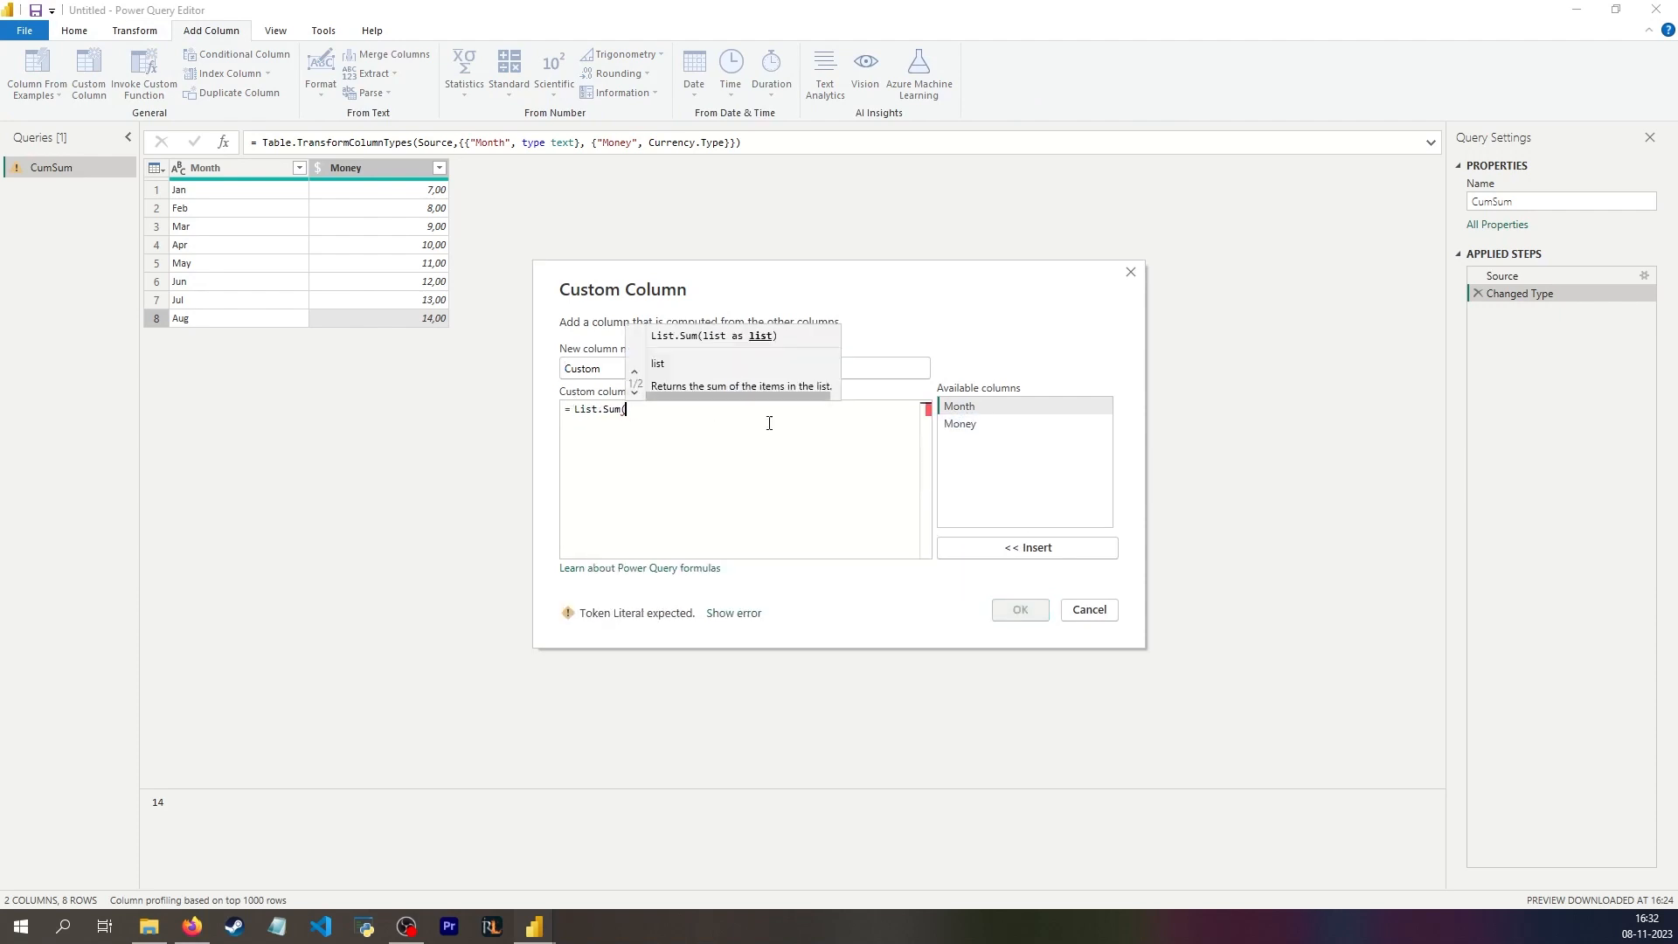
{"action": "double_click", "coordinate": [967, 425]}
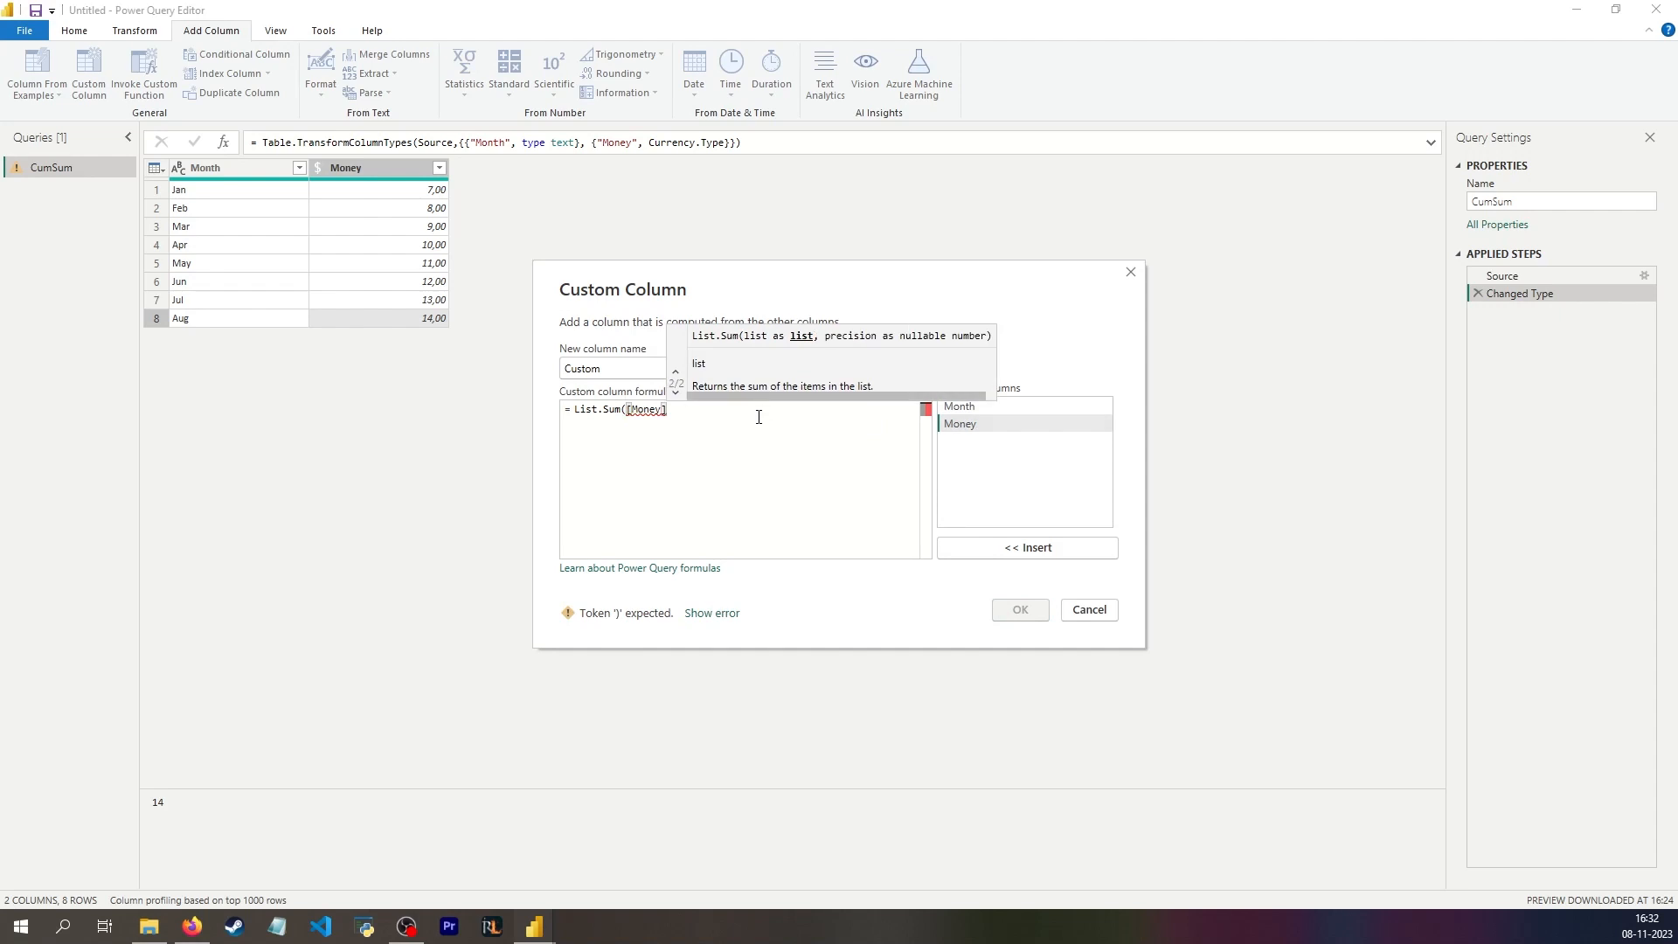
{"action": "type", "text": ")"}
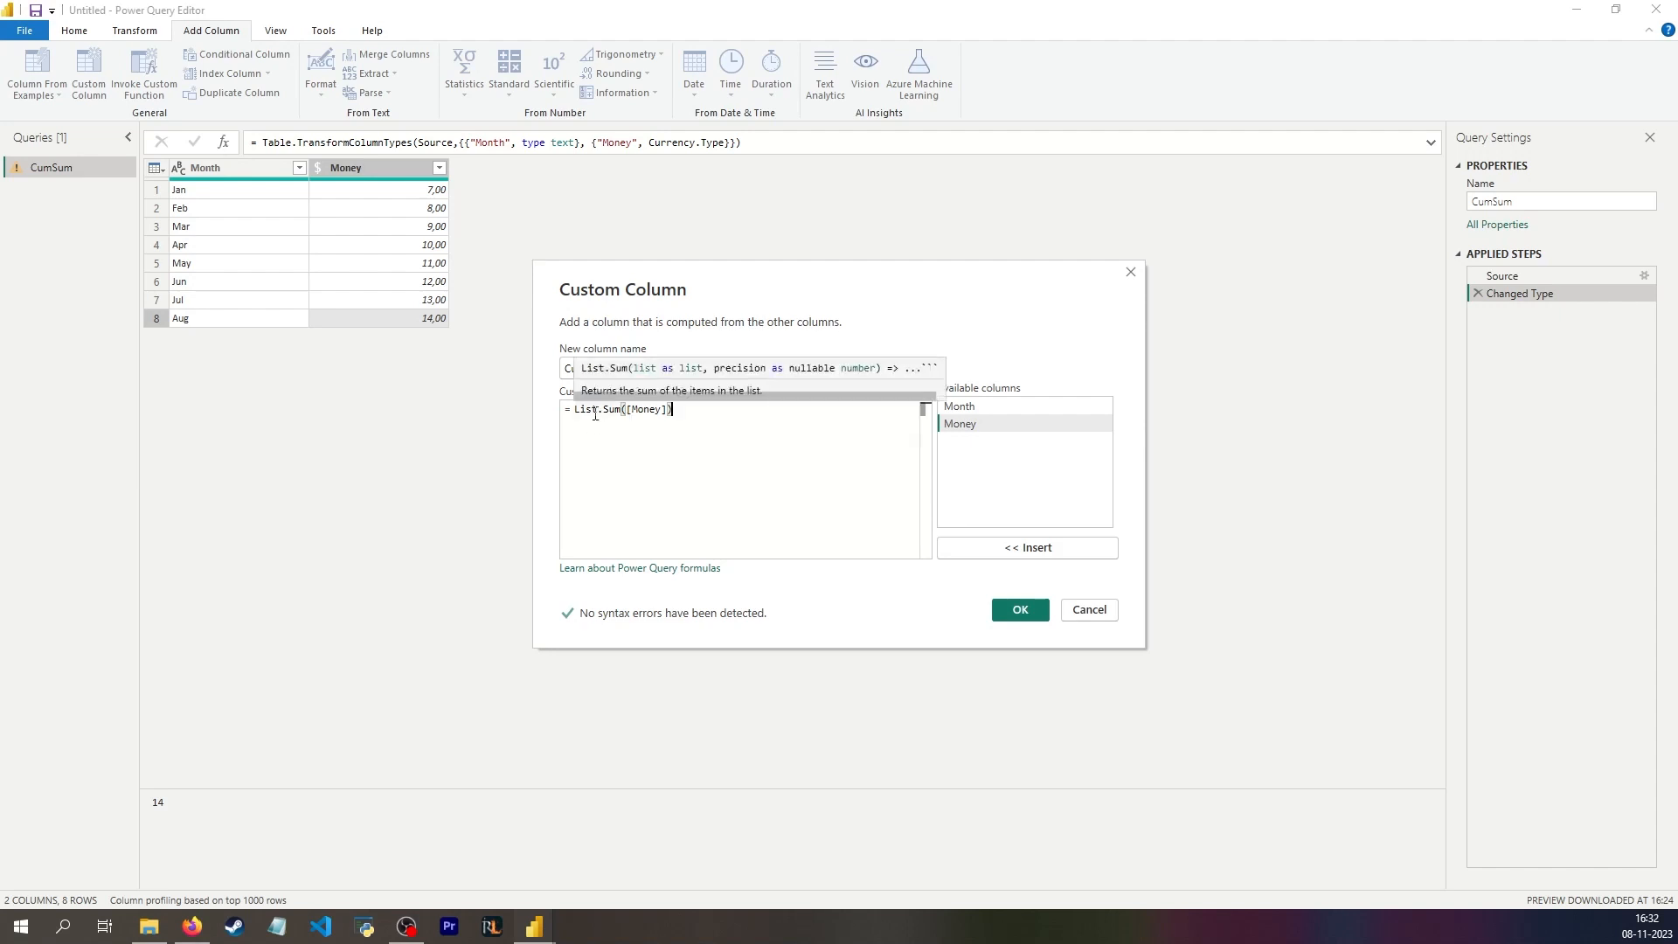
{"action": "left_click", "coordinate": [1038, 609]}
Step: Inspect the Jan result in the Custom column and compare it with the Money value in the same row
{"action": "left_click", "coordinate": [540, 196]}
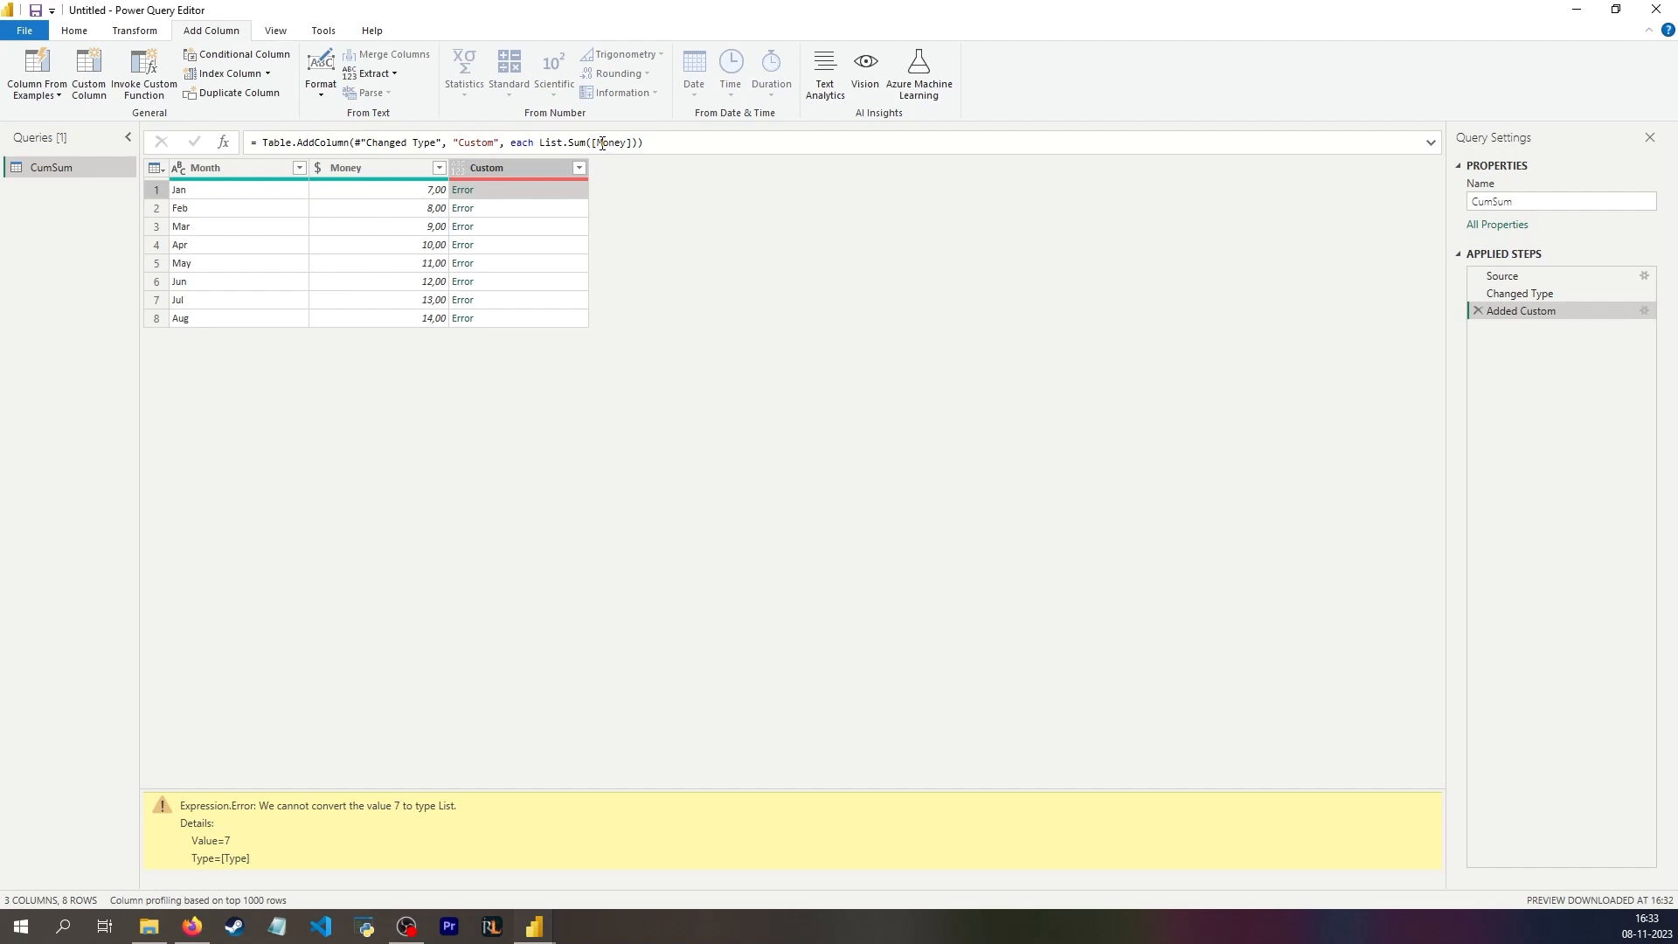
{"action": "left_click", "coordinate": [422, 166]}
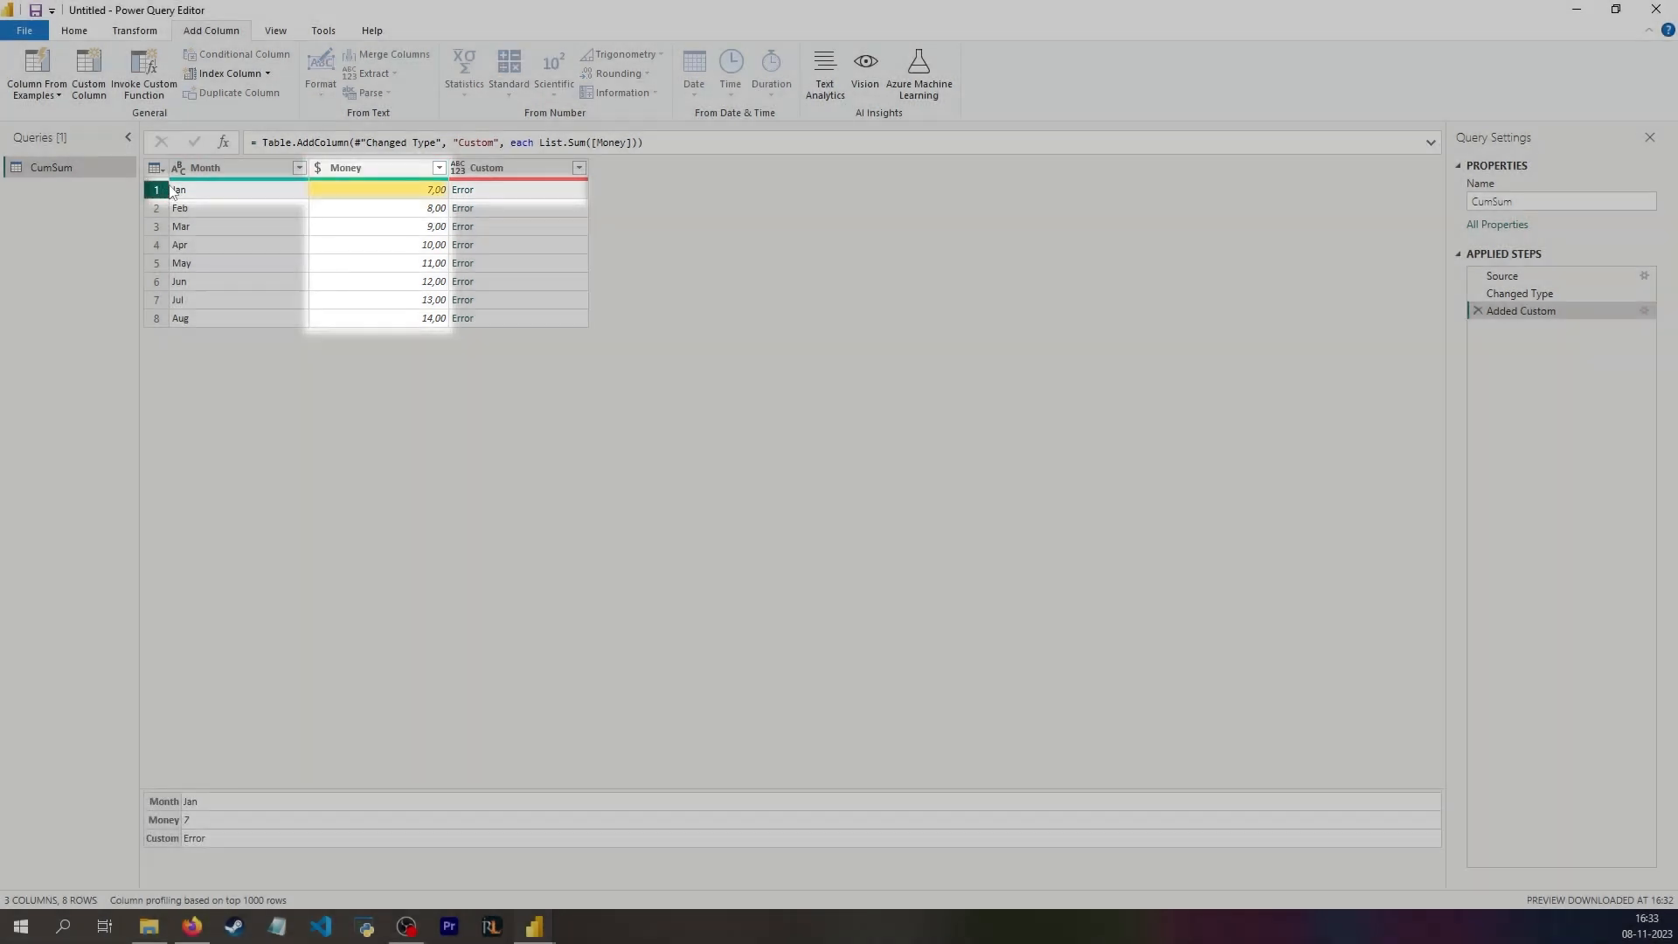
{"action": "left_click", "coordinate": [517, 189]}
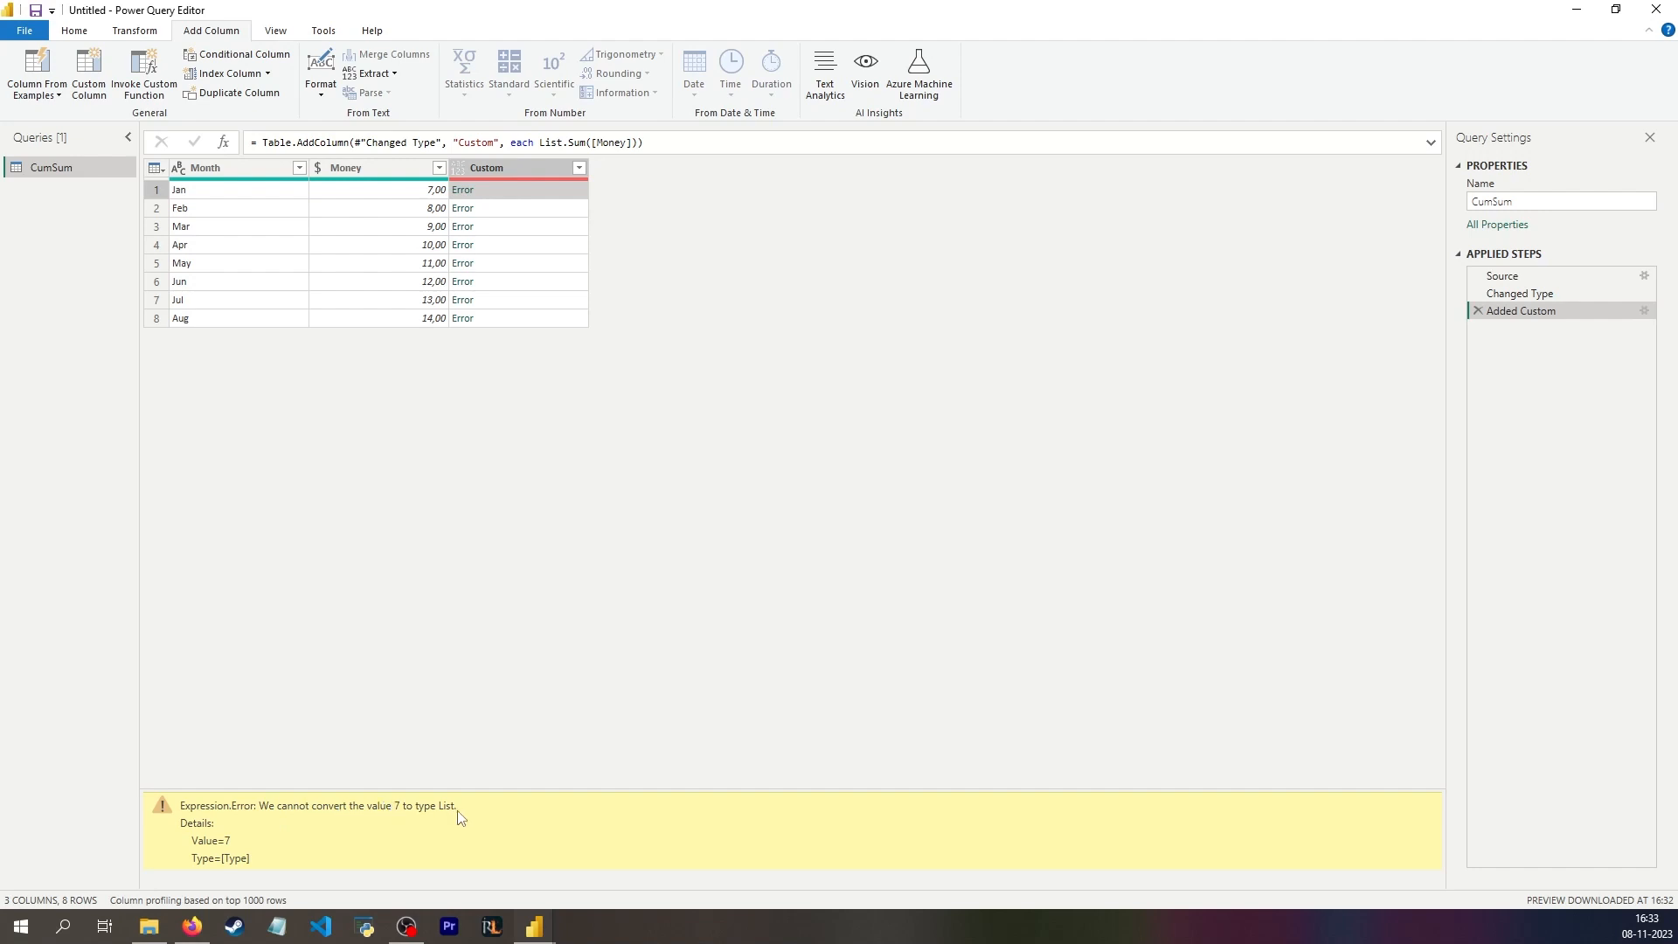
{"action": "left_click", "coordinate": [424, 192]}
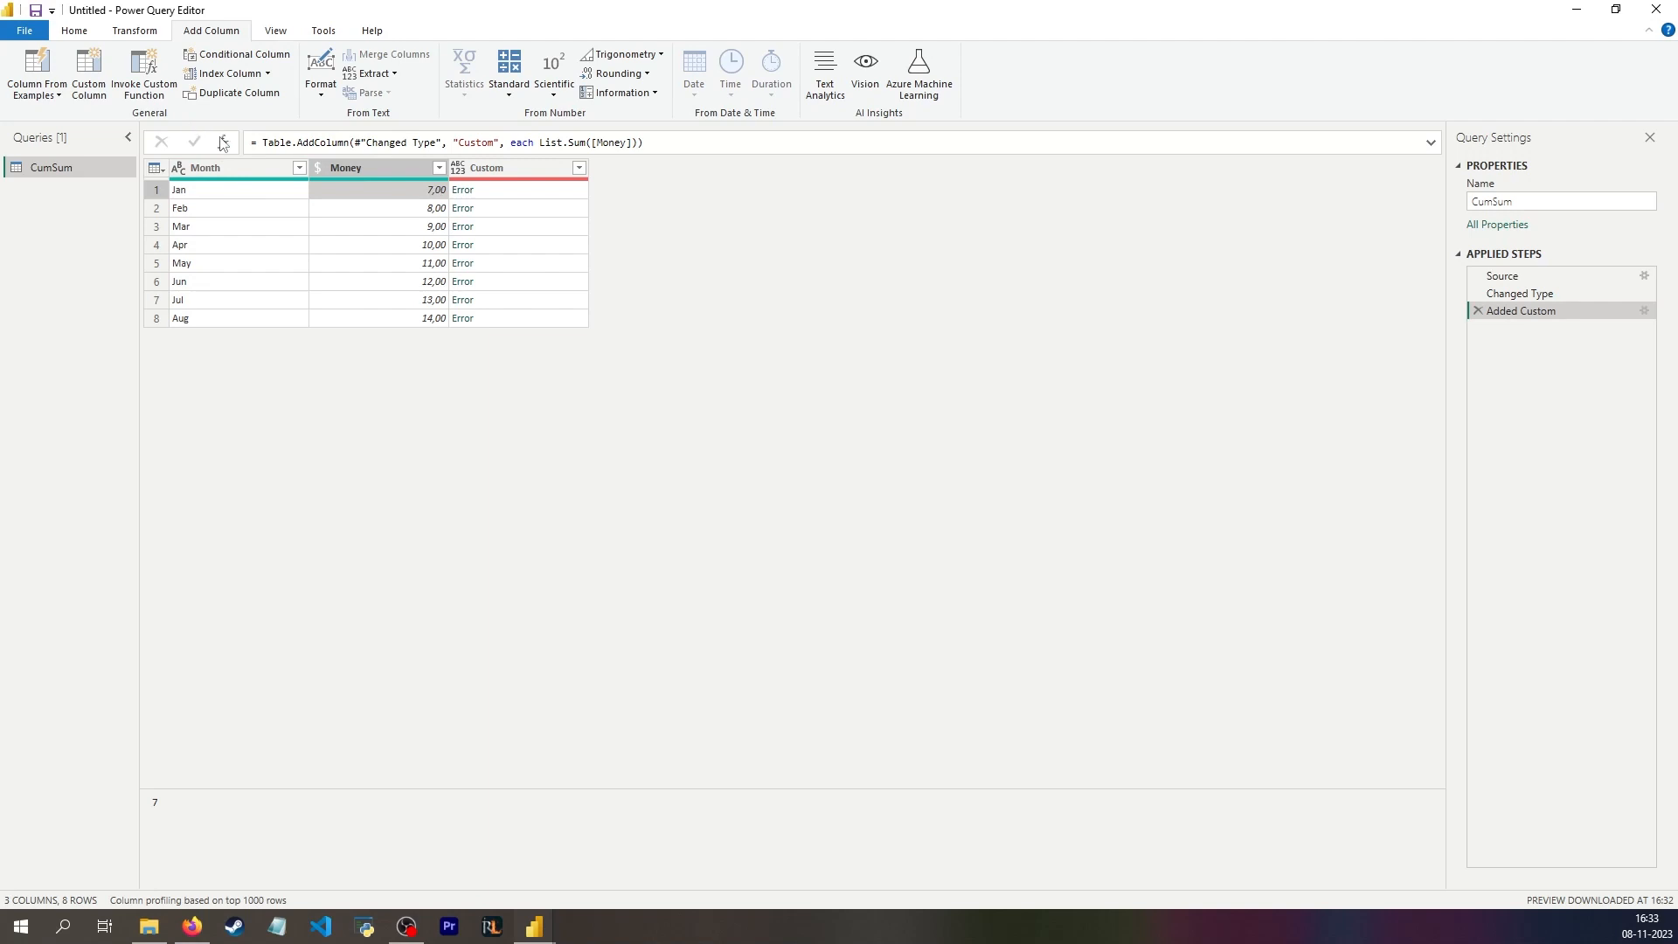
{"action": "left_click", "coordinate": [362, 172]}
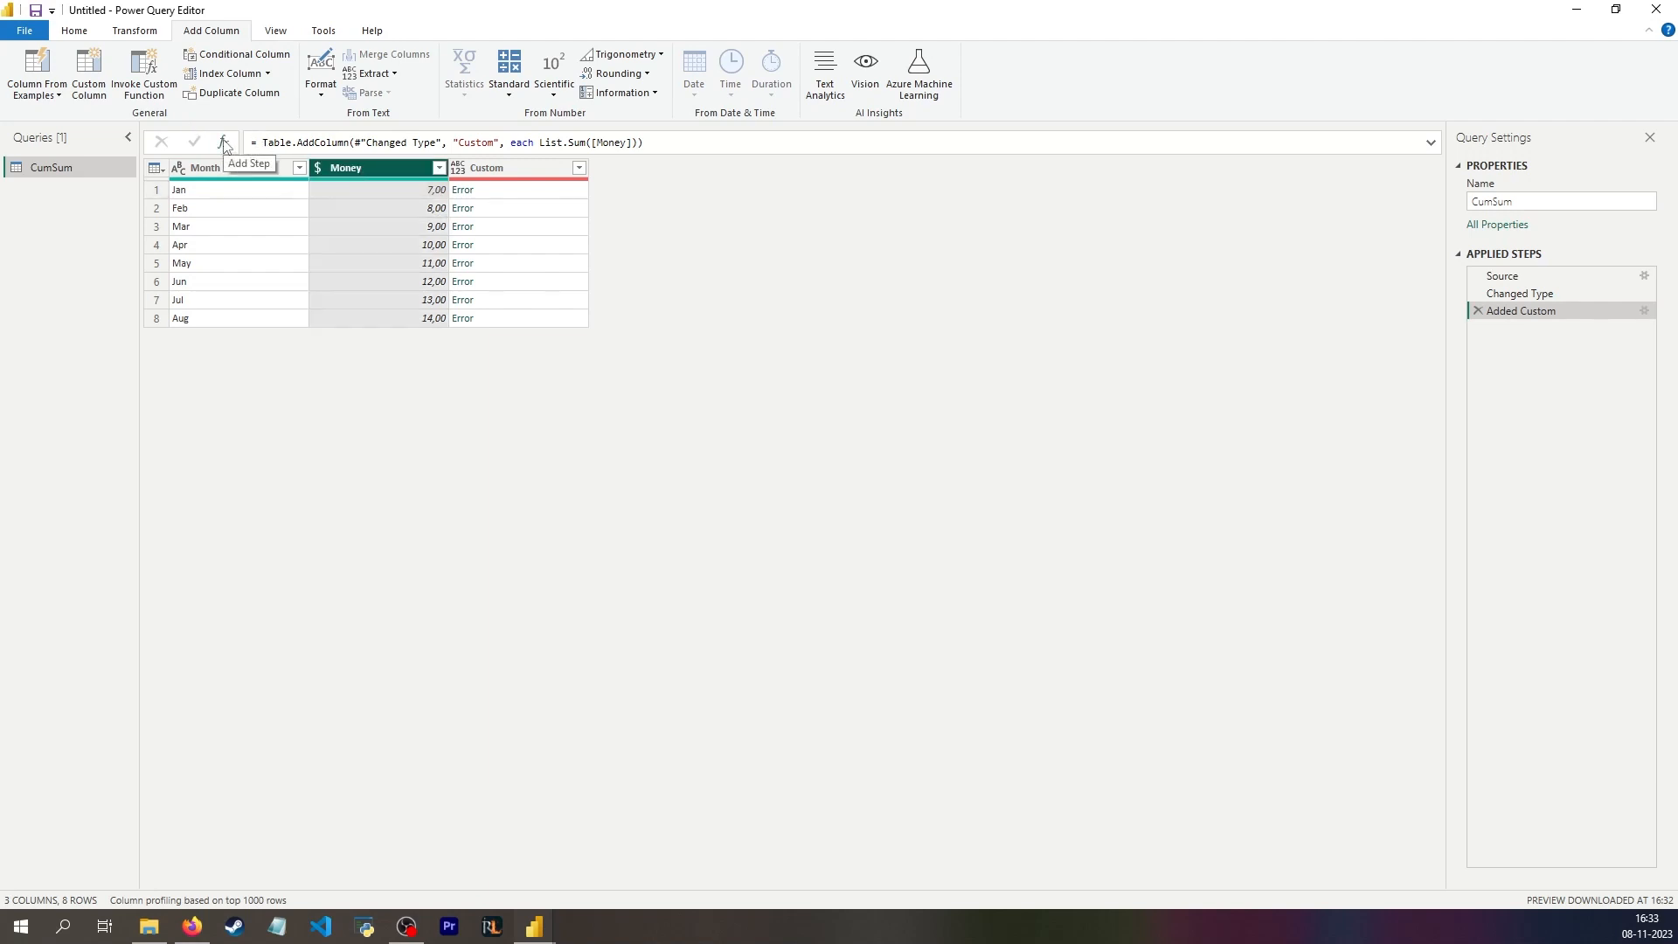
Step: Add a query step with the formula #"Changed Type"[Money] to extract the Money column as a list
{"action": "left_click", "coordinate": [223, 143]}
{"action": "left_click", "coordinate": [349, 142]}
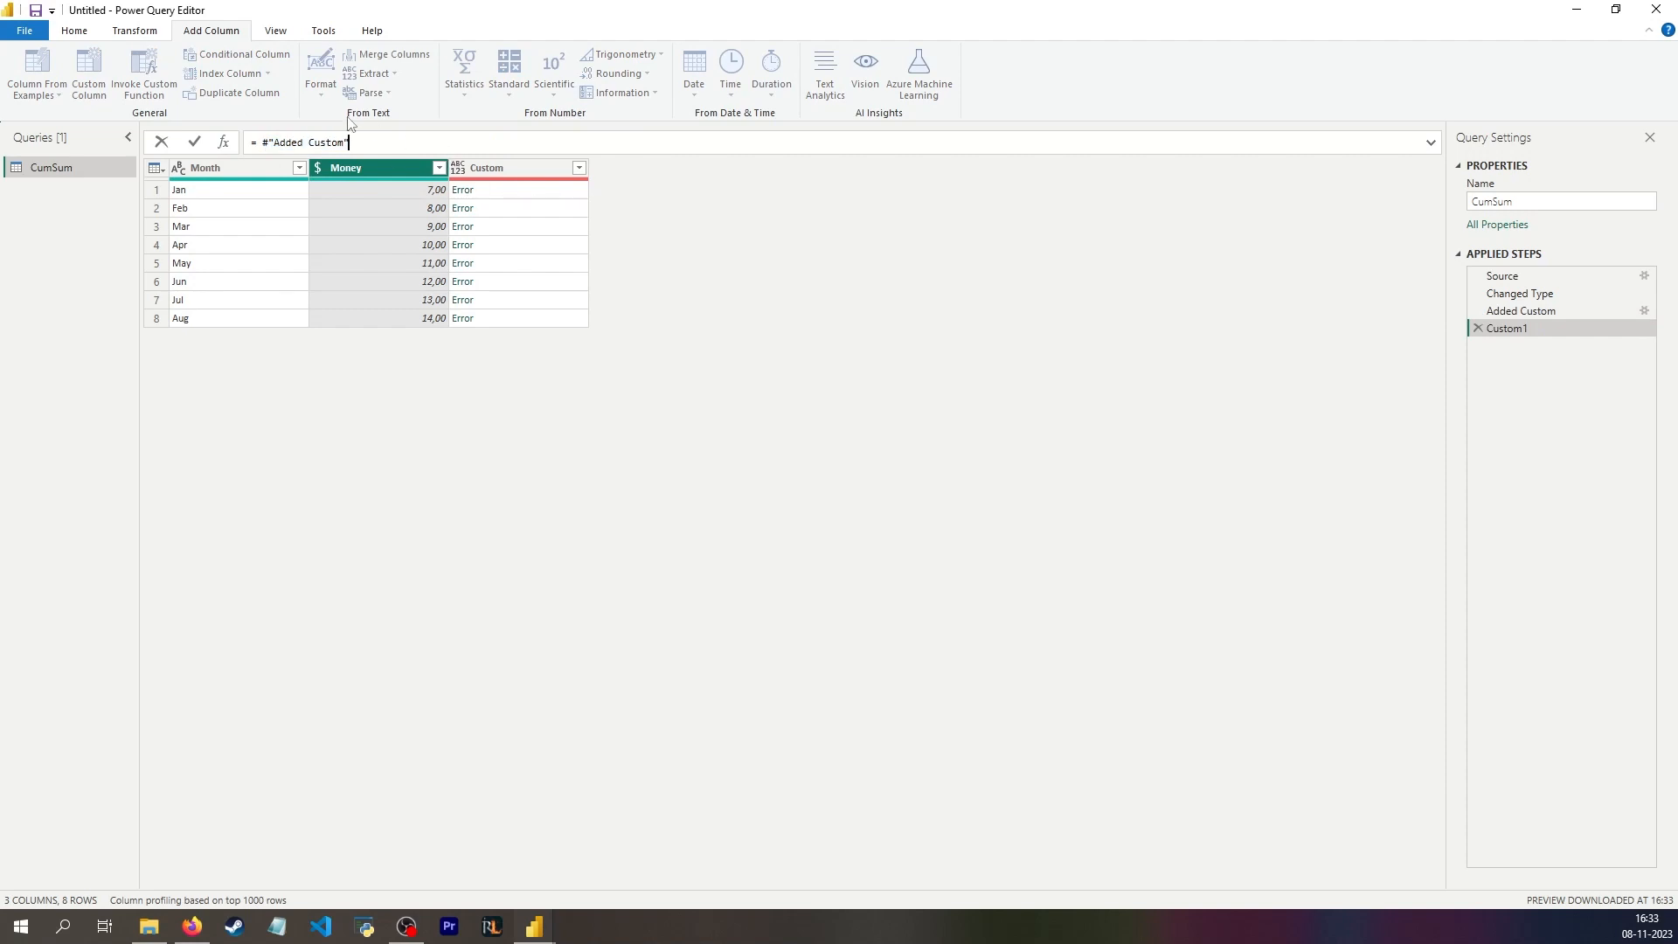
{"action": "left_click_drag", "start_coordinate": [366, 147], "coordinate": [262, 146]}
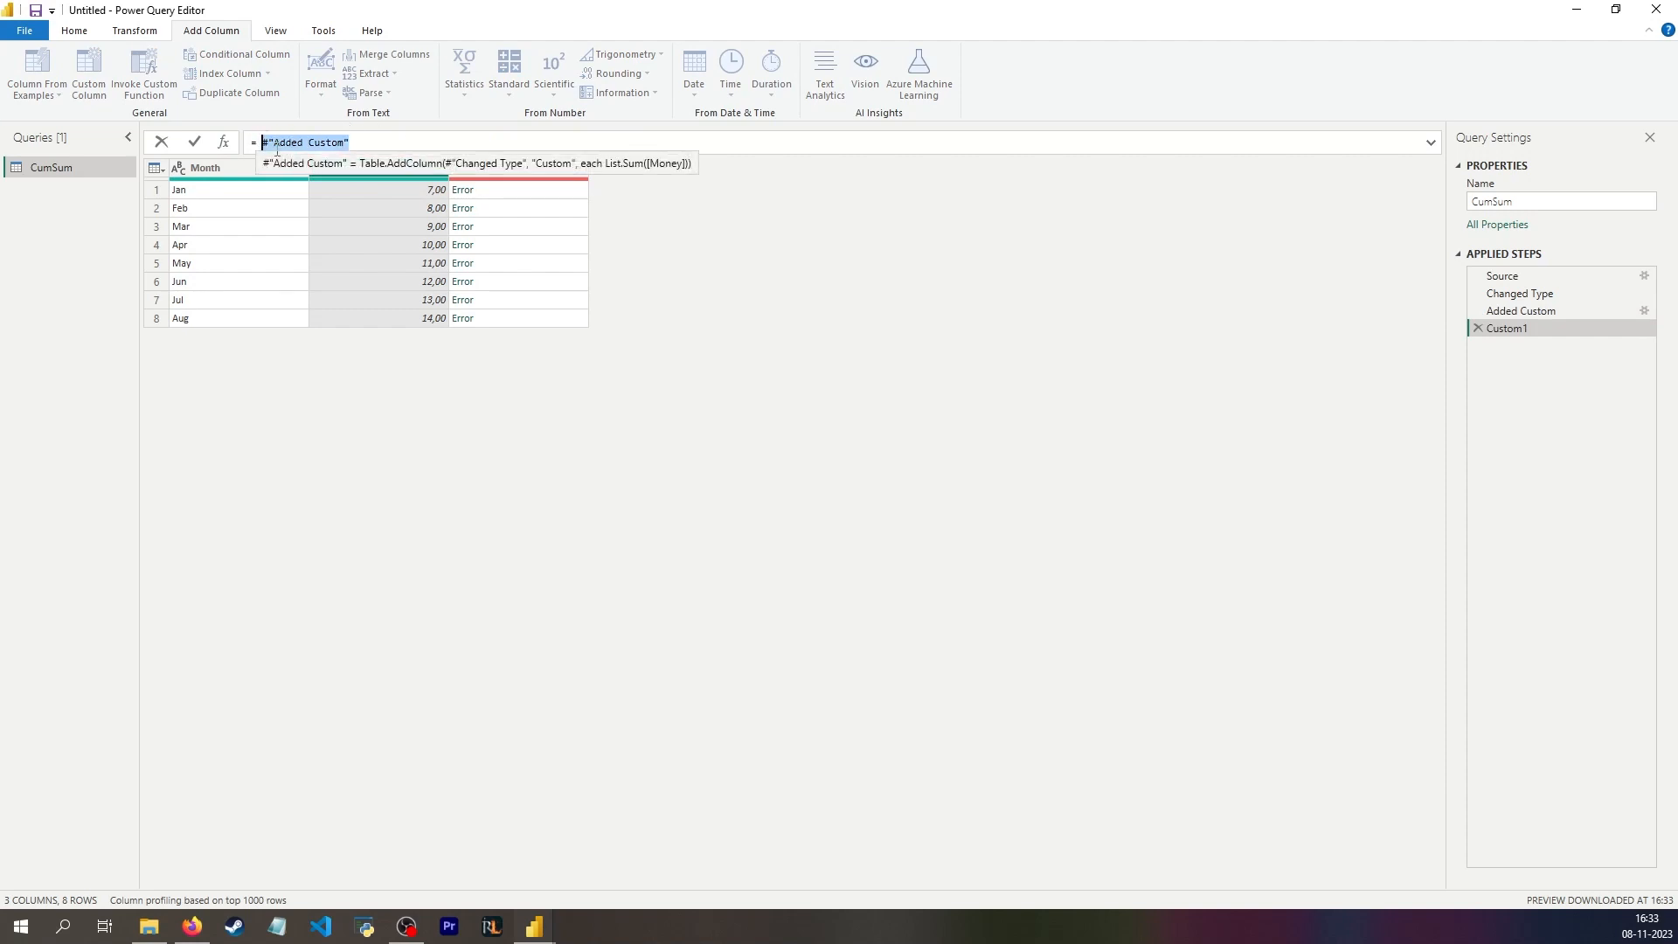
{"action": "type", "text": "#\"Changed Type\""}
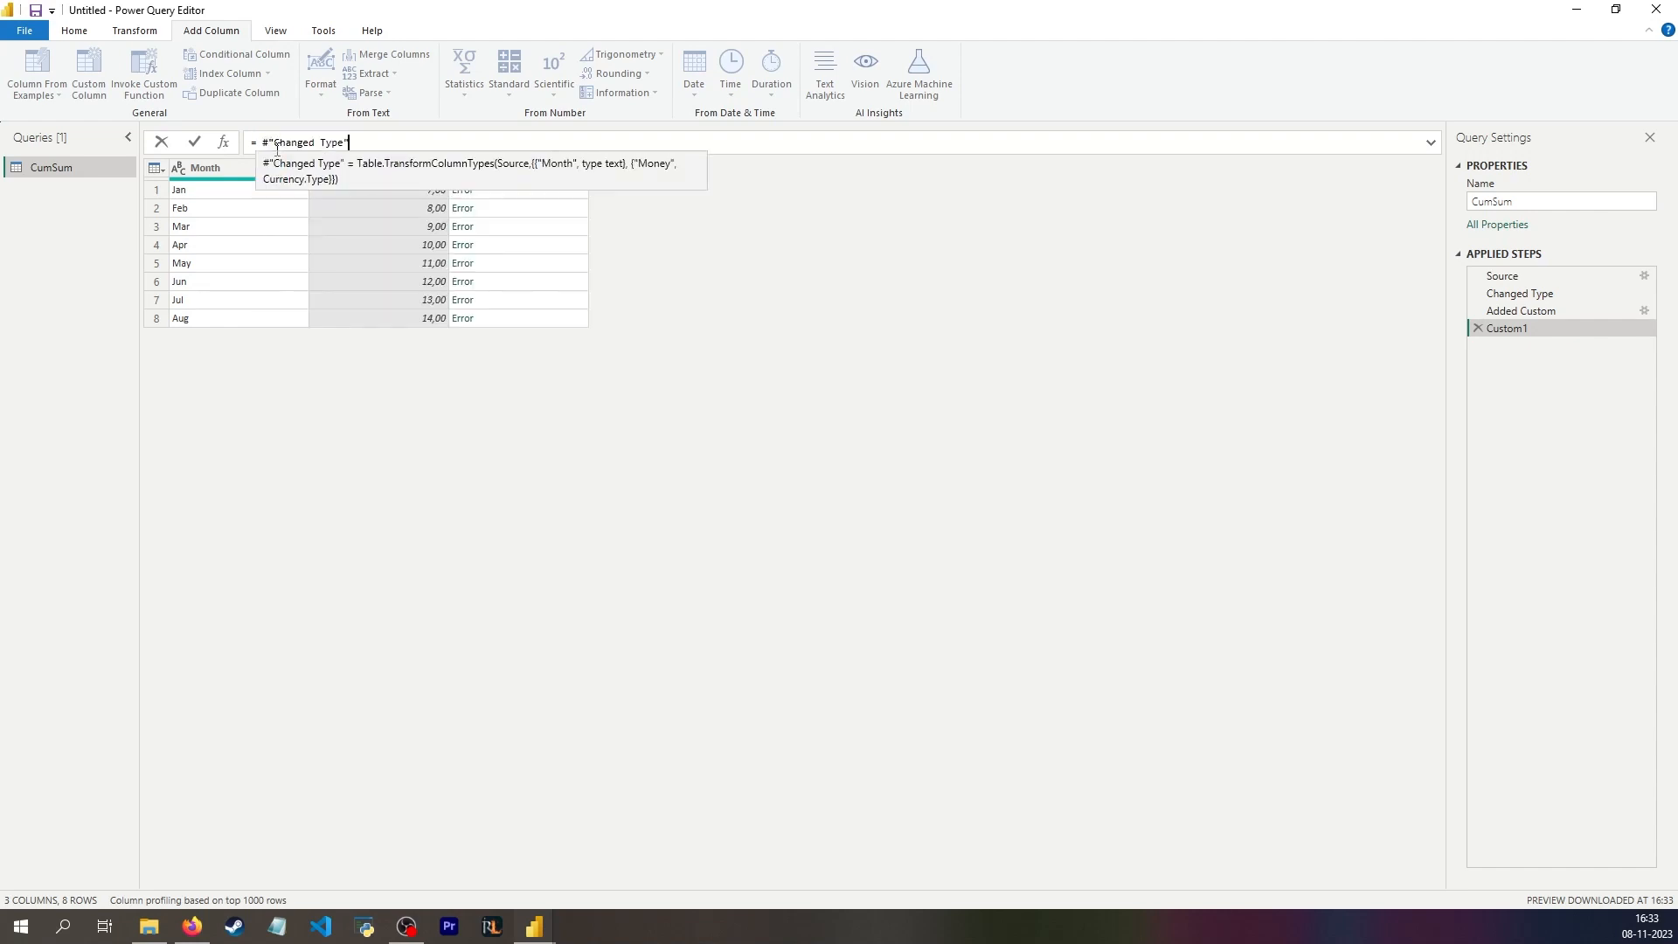
{"action": "type", "text": "[Money"}
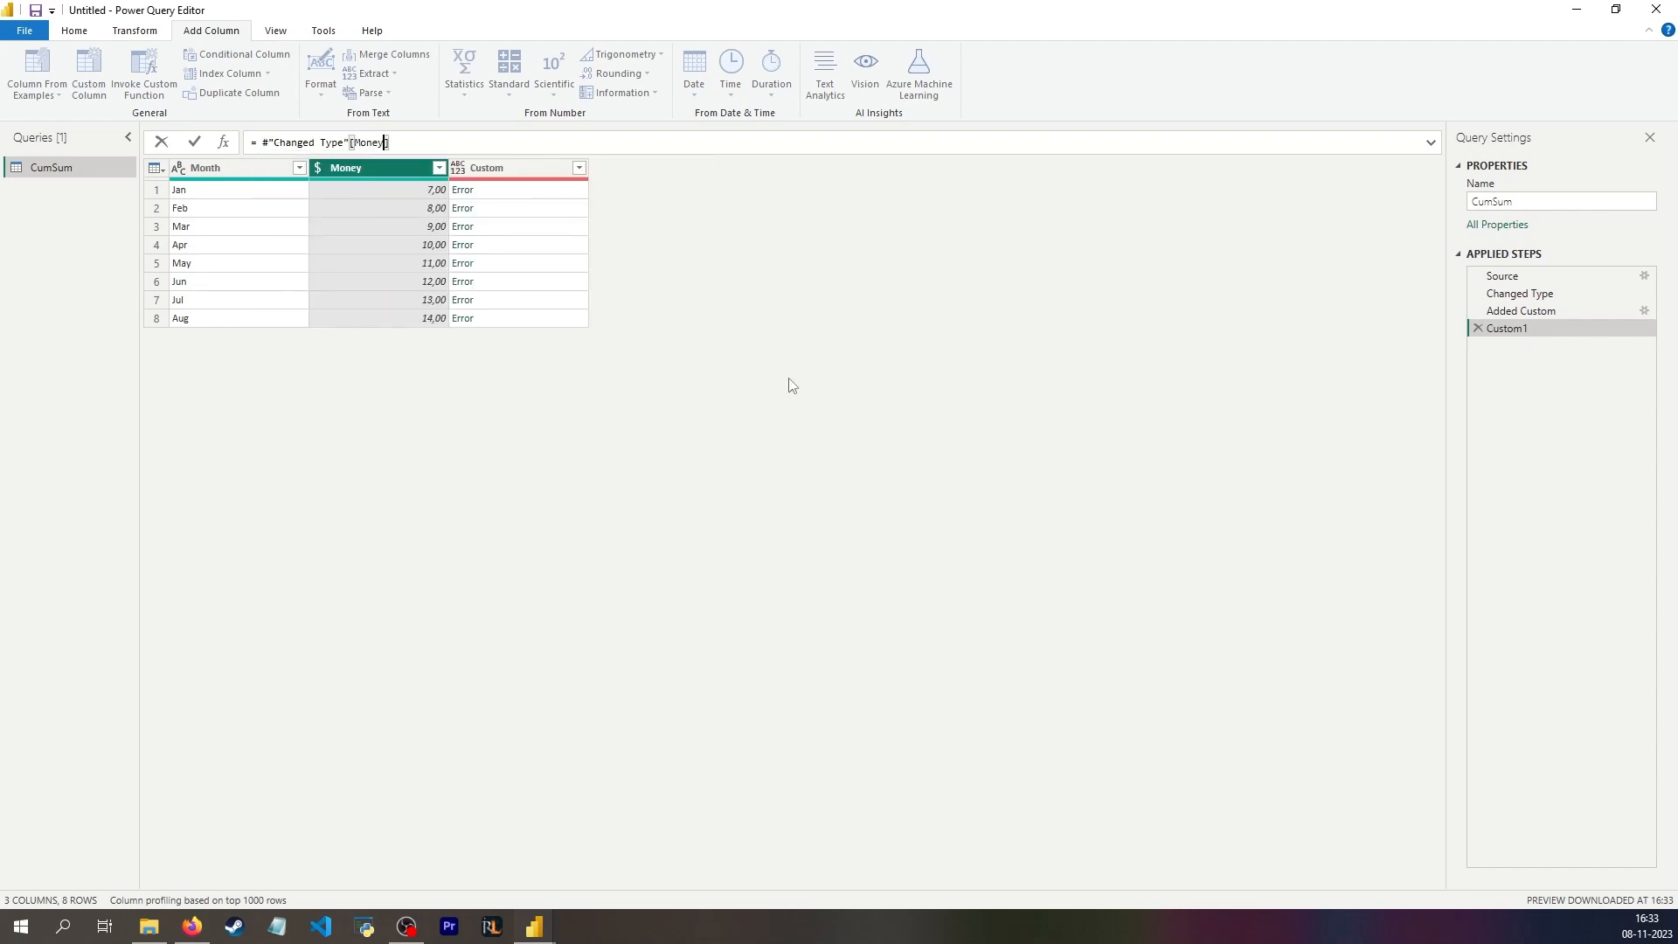
{"action": "key", "text": "Return"}
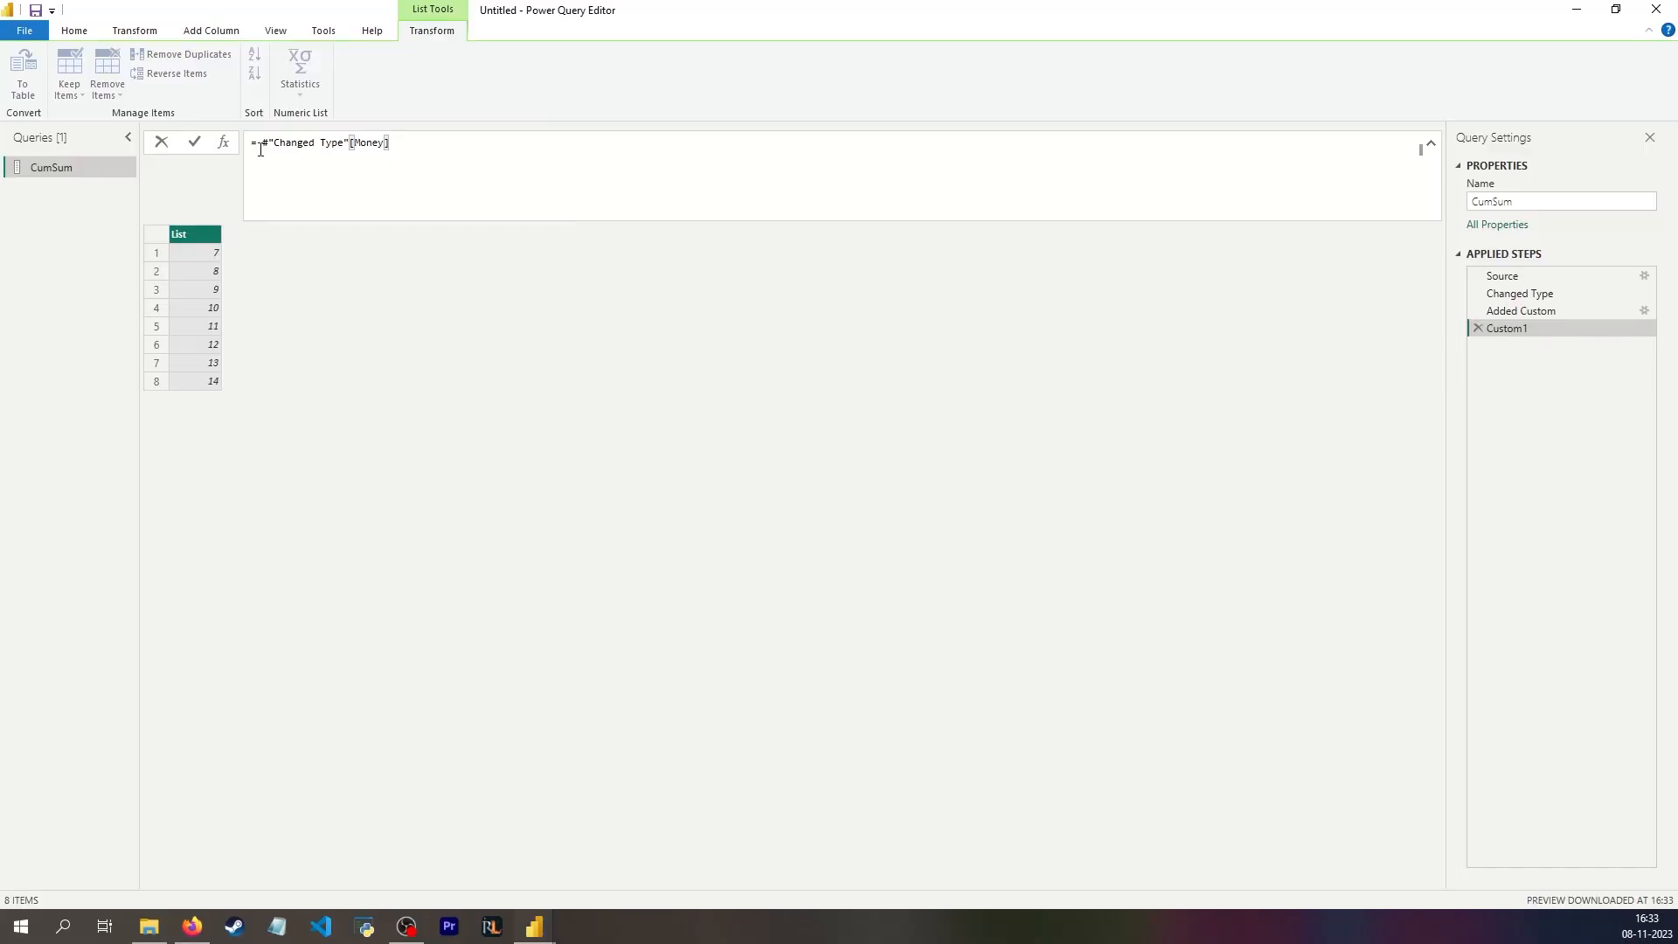
Step: Wrap the Money list expression in List.Buffer() with the list reference on its own line
{"action": "left_click", "coordinate": [263, 147]}
{"action": "key", "text": "shift+Return"}
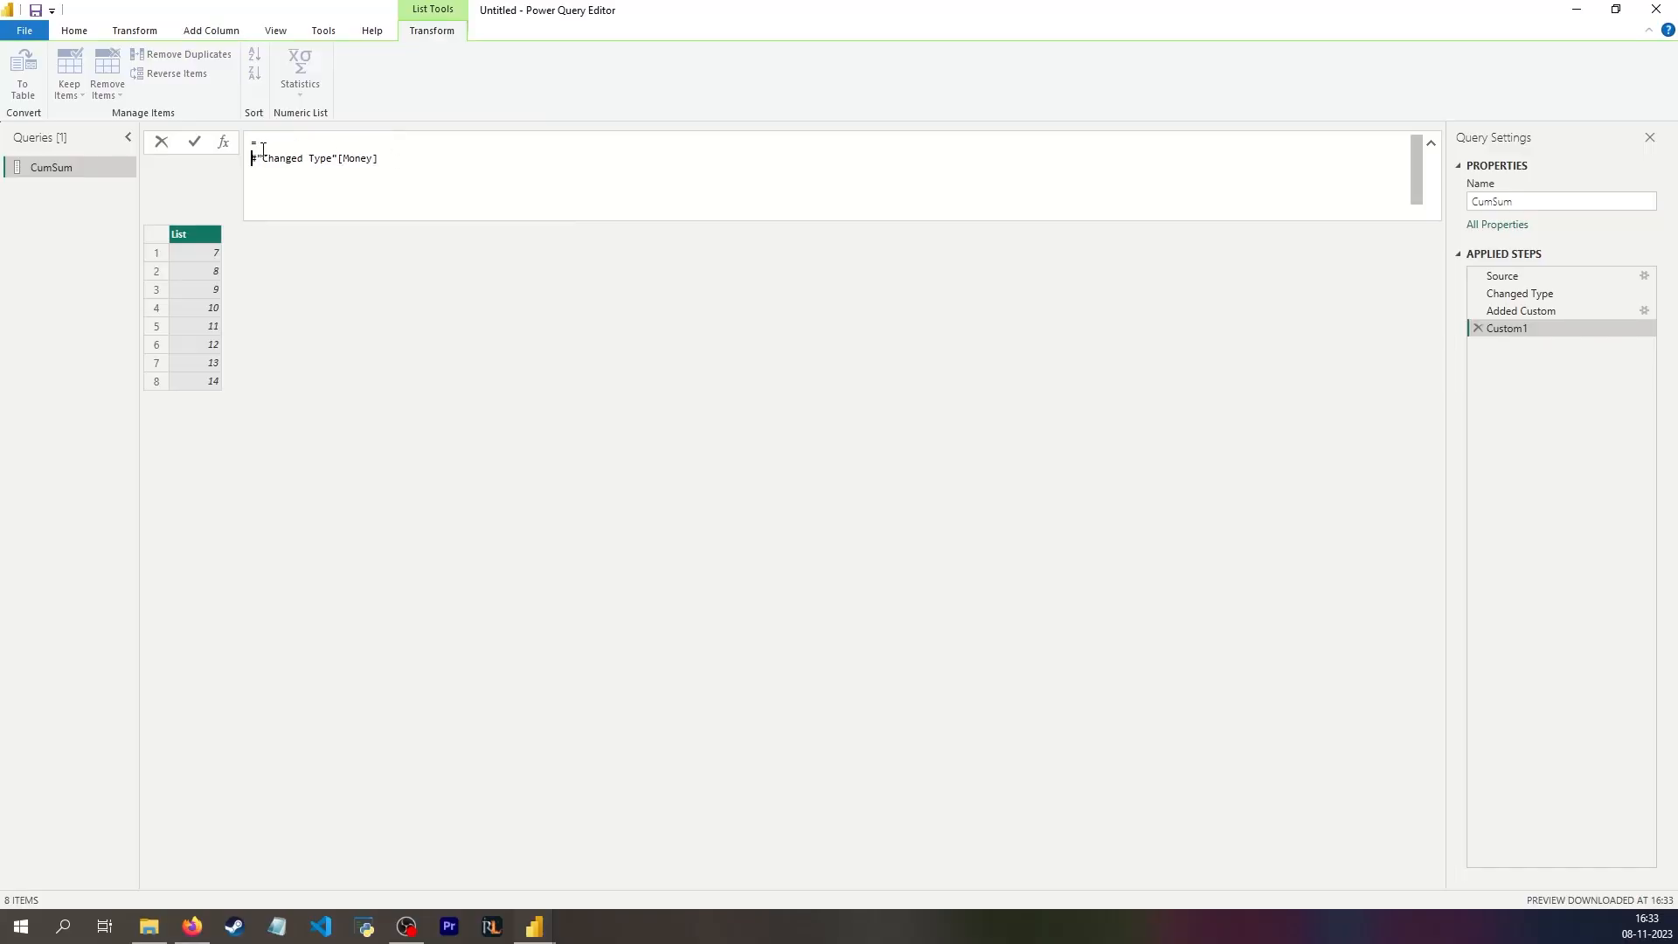
{"action": "type", "text": "List.Buffer("}
{"action": "left_click", "coordinate": [389, 159]}
{"action": "type", "text": ")"}
{"action": "key", "text": "Return"}
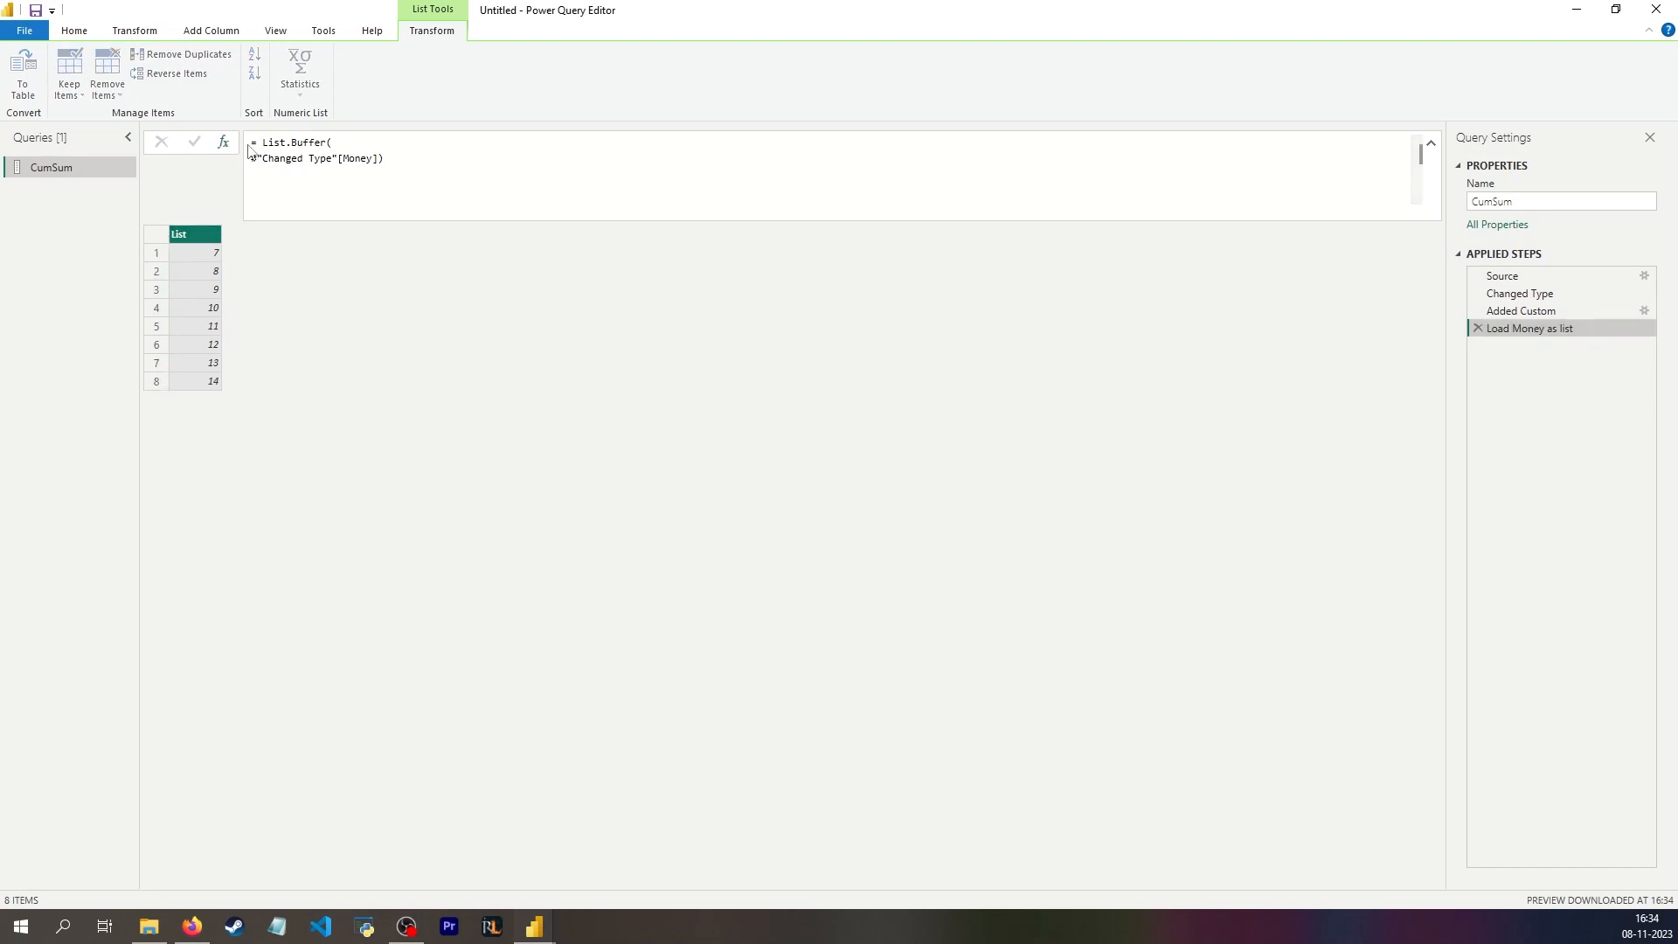
Step: Add a query step with the formula #"Changed Type" to return to the month and money table
{"action": "left_click", "coordinate": [222, 142]}
{"action": "left_click_drag", "start_coordinate": [385, 142], "coordinate": [255, 144]}
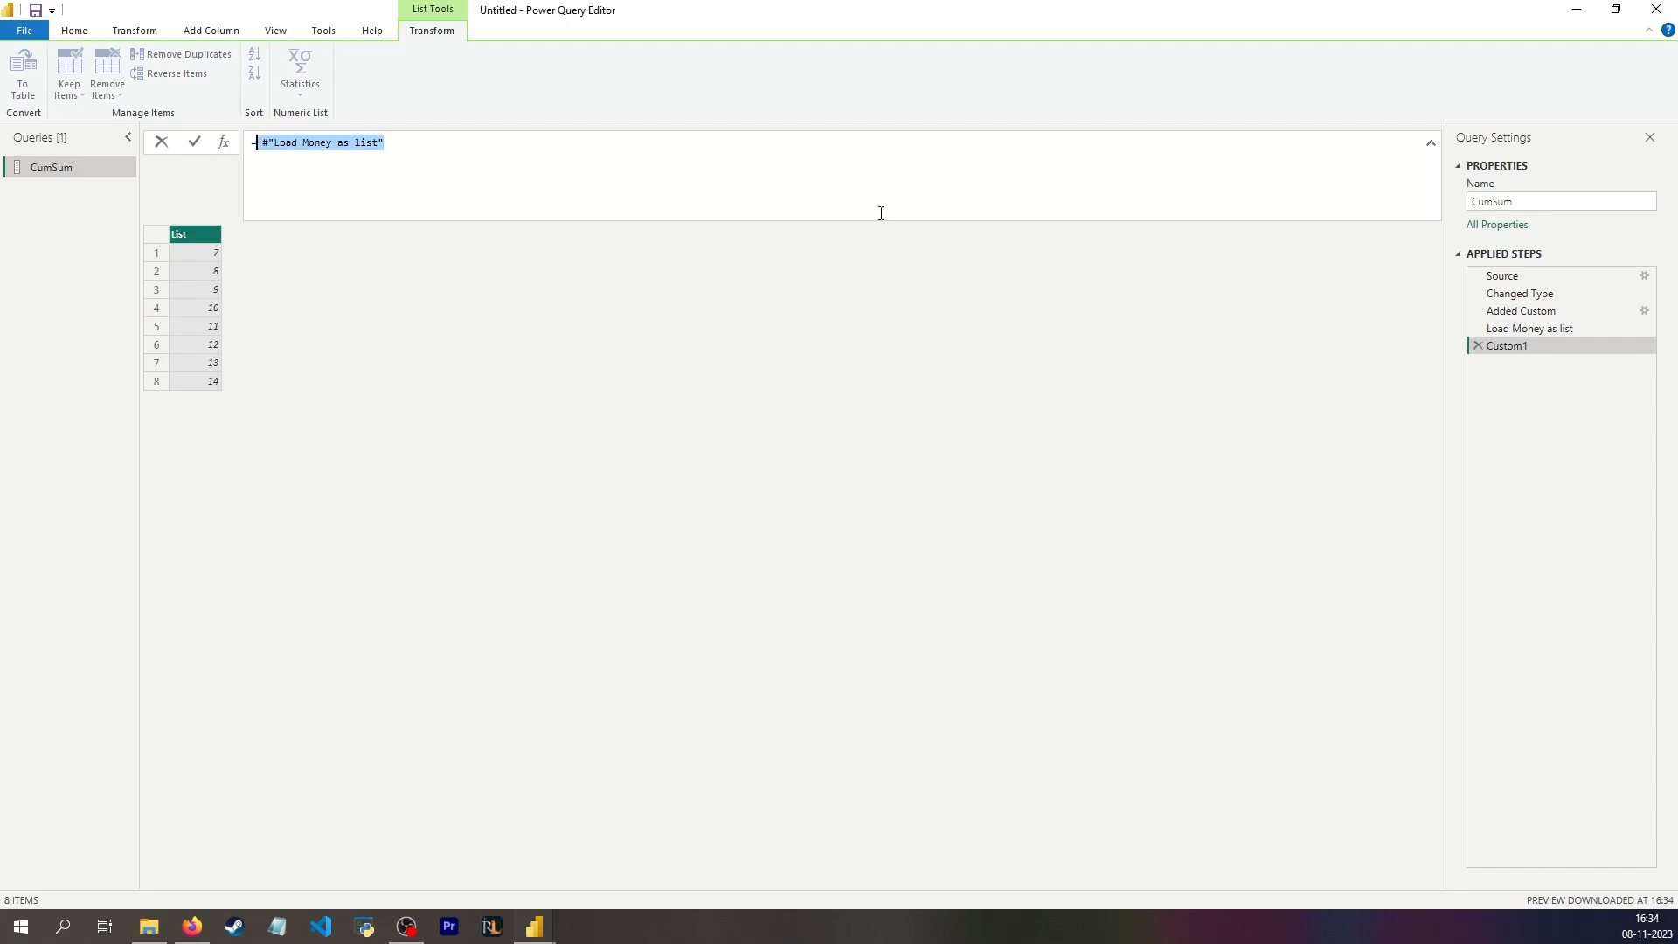
{"action": "type", "text": "#\"Changed Type\""}
{"action": "key", "text": "Return"}
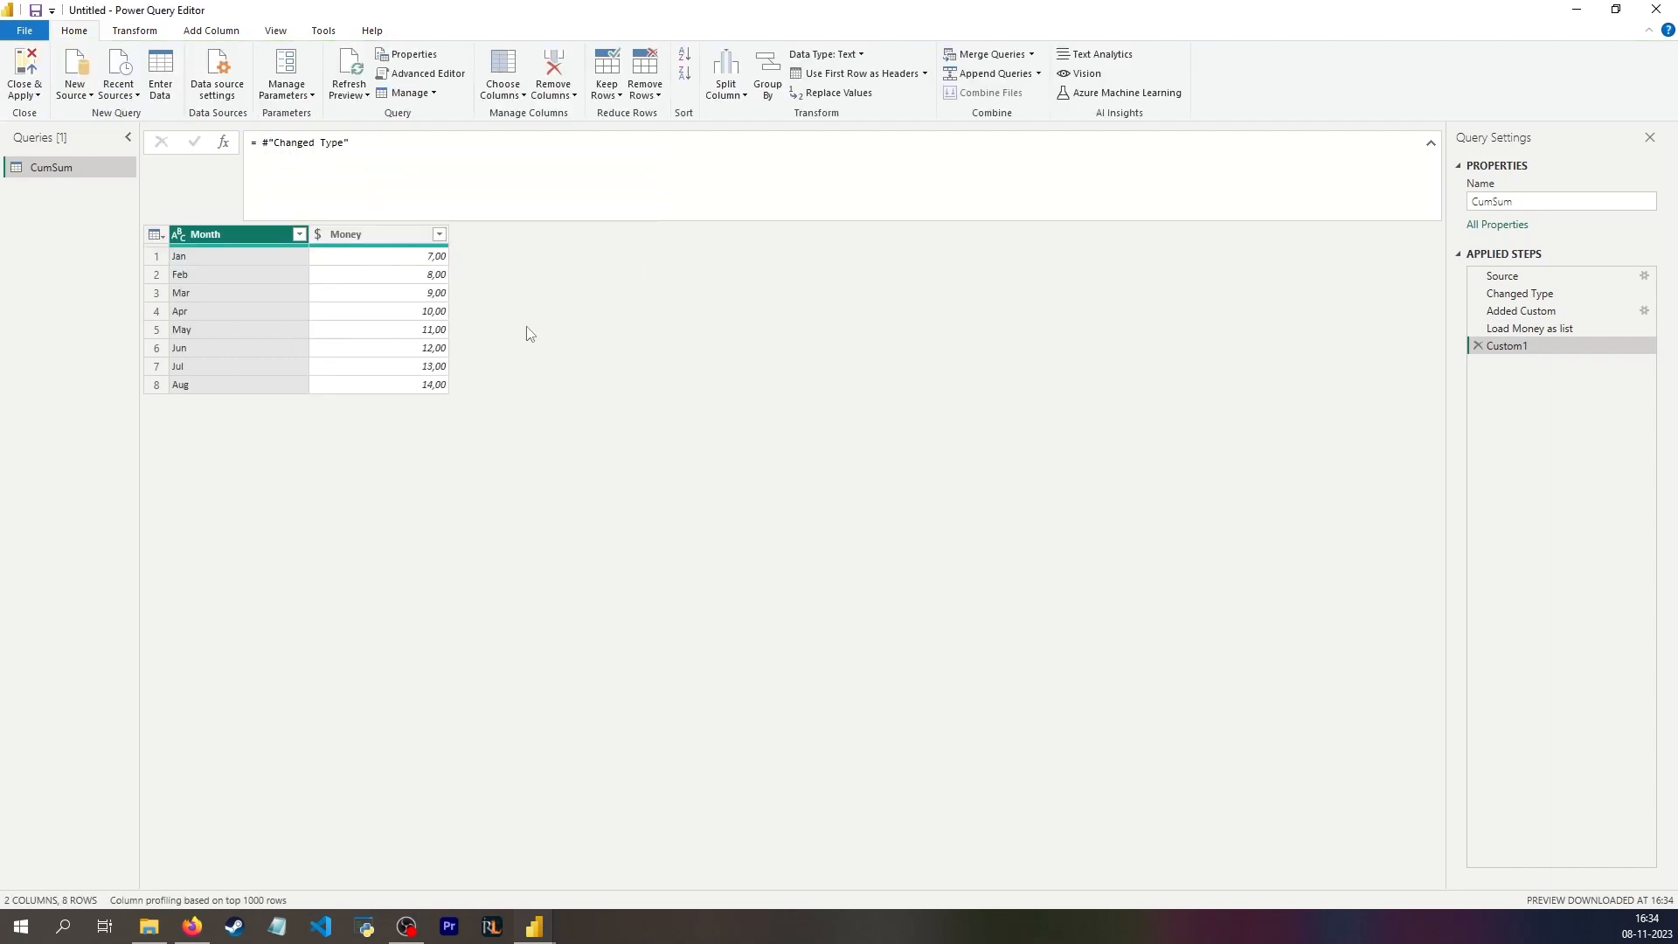
Step: Add an index column starting from 1 to the month and money table
{"action": "left_click", "coordinate": [135, 31]}
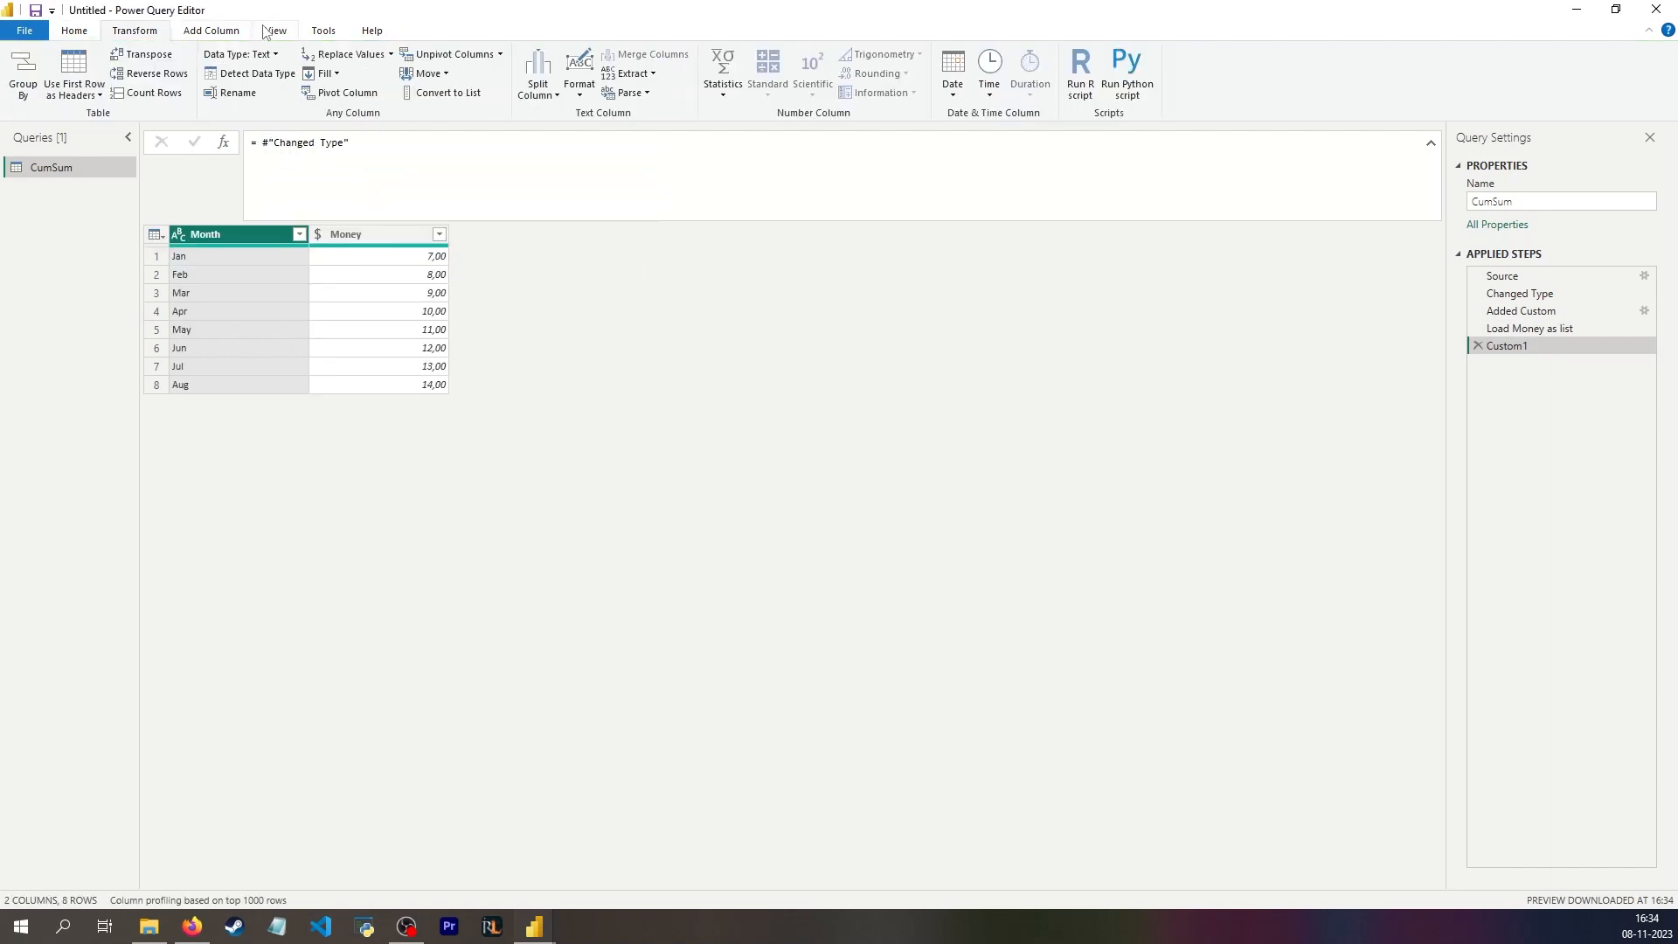
{"action": "left_click", "coordinate": [212, 30]}
{"action": "left_click", "coordinate": [267, 74]}
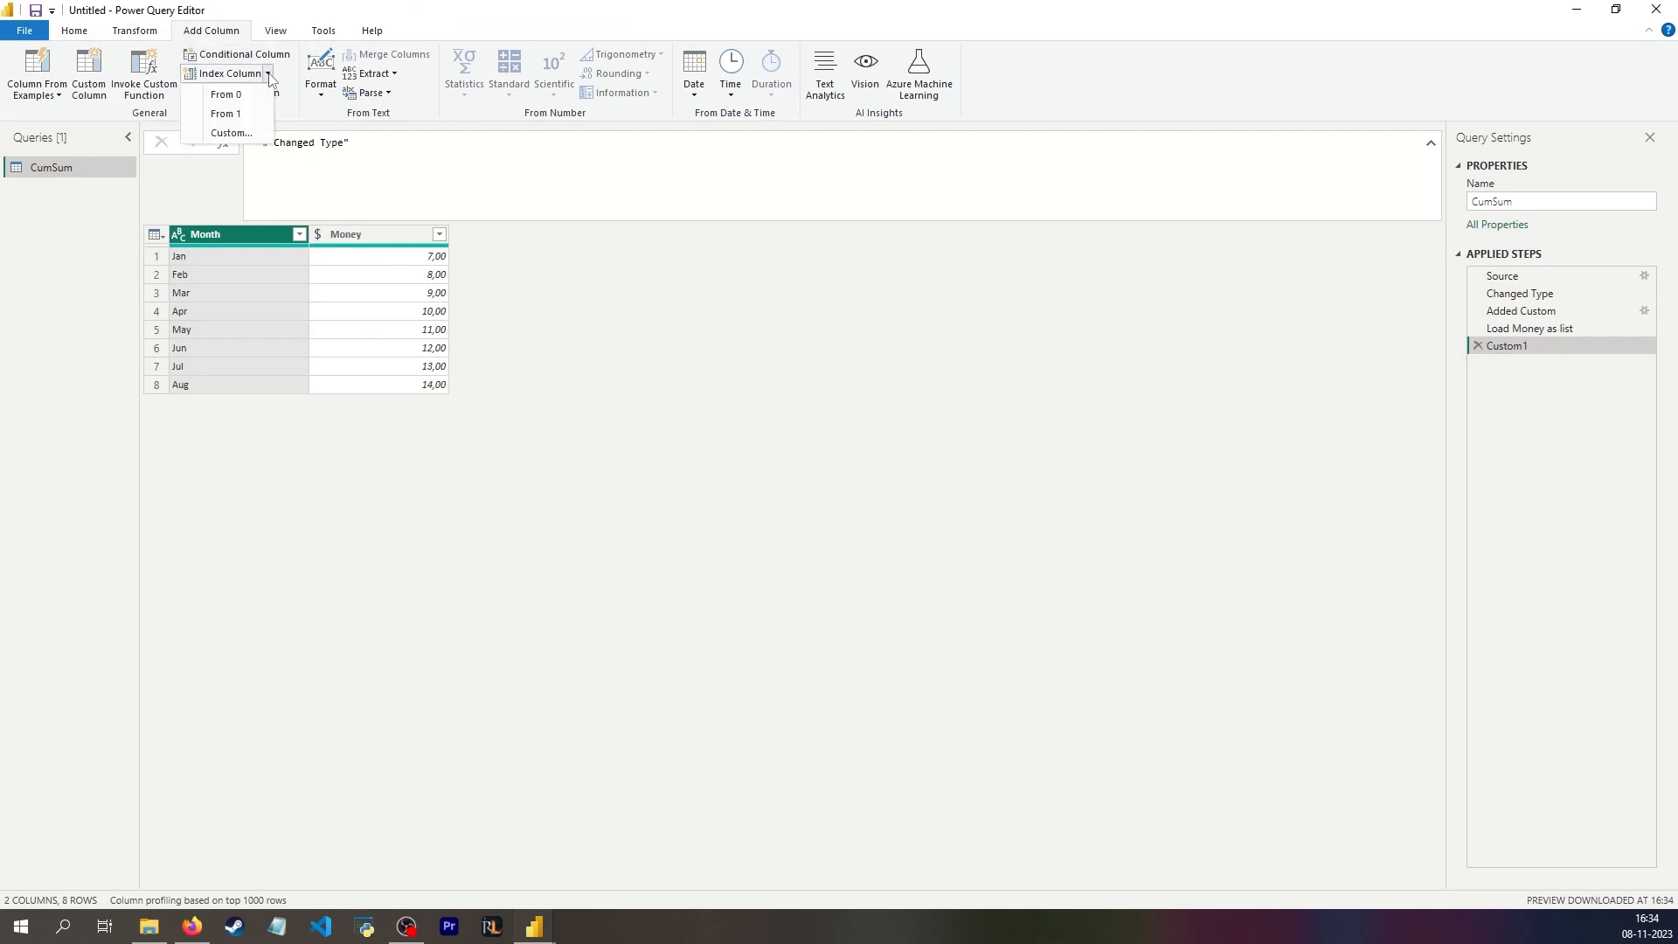
{"action": "left_click", "coordinate": [242, 114]}
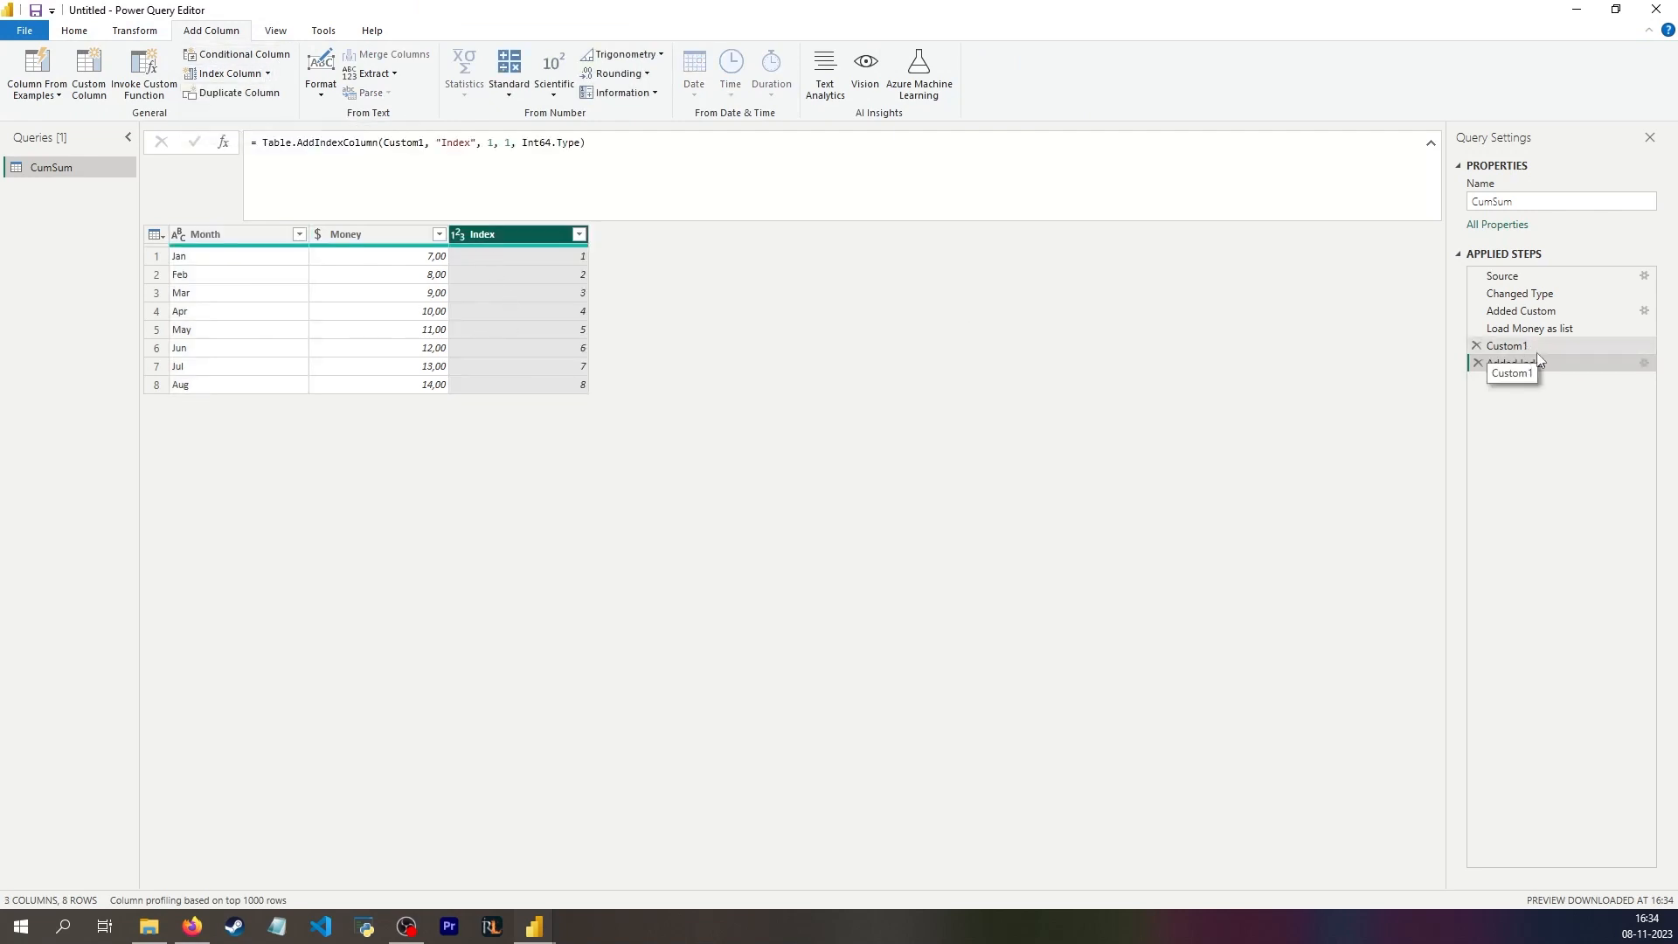
Step: Make the Added Index step reference #"Changed Type" directly instead of Custom1
{"action": "left_click", "coordinate": [1507, 346]}
{"action": "left_click_drag", "start_coordinate": [349, 142], "coordinate": [256, 142]}
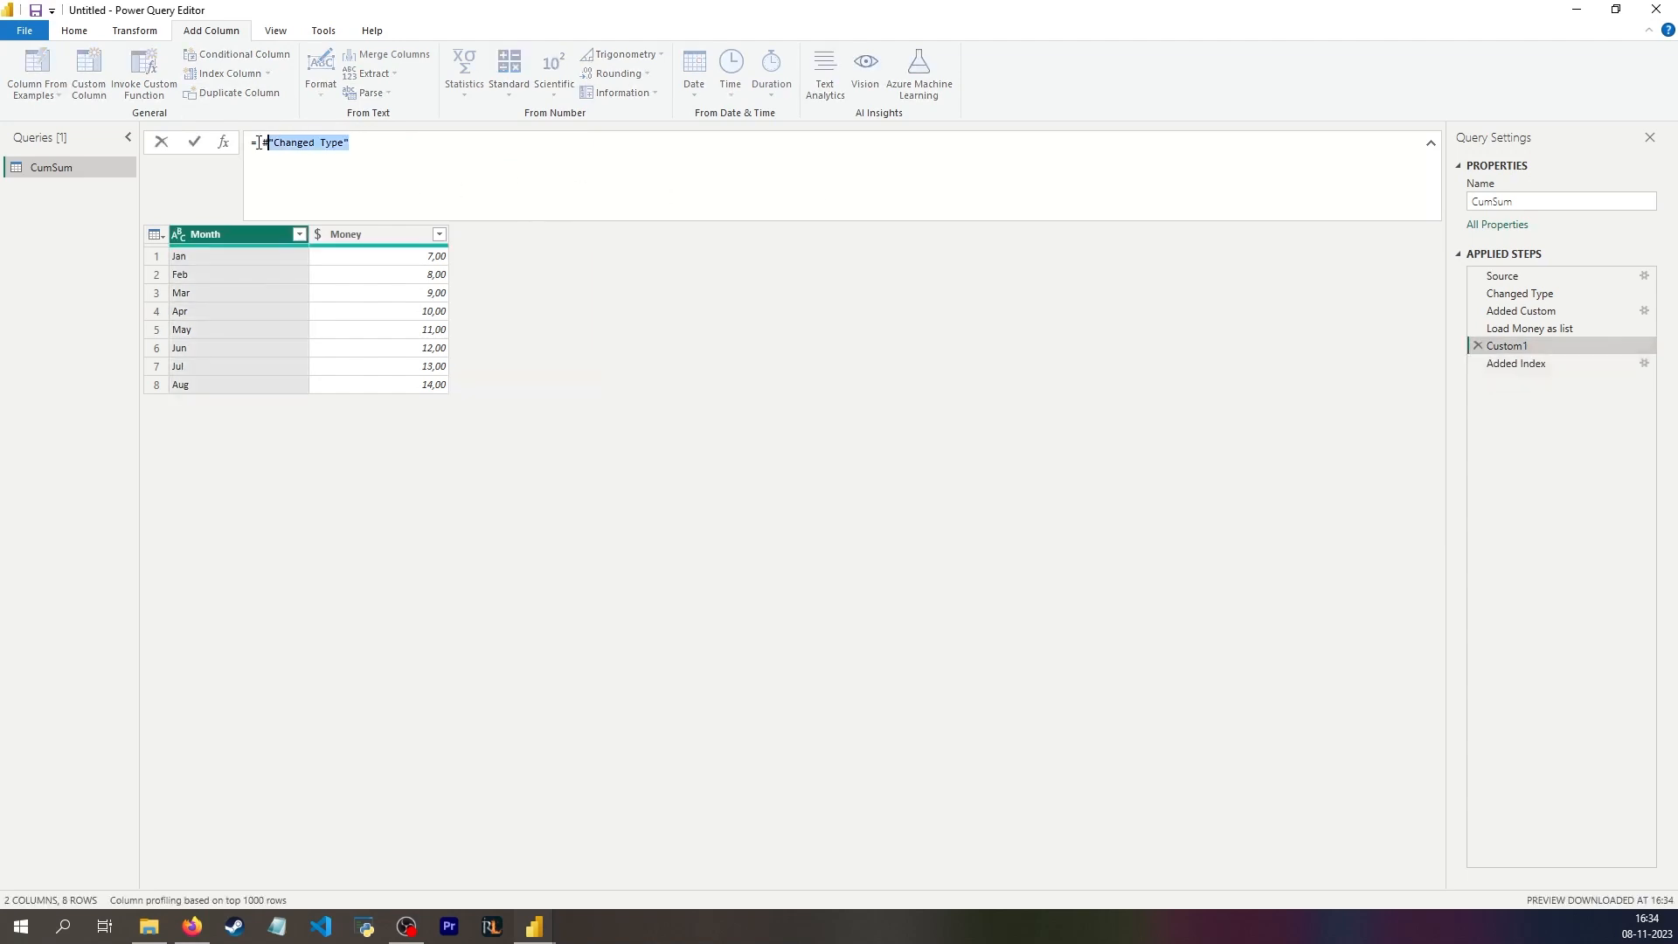
{"action": "left_click", "coordinate": [1517, 364]}
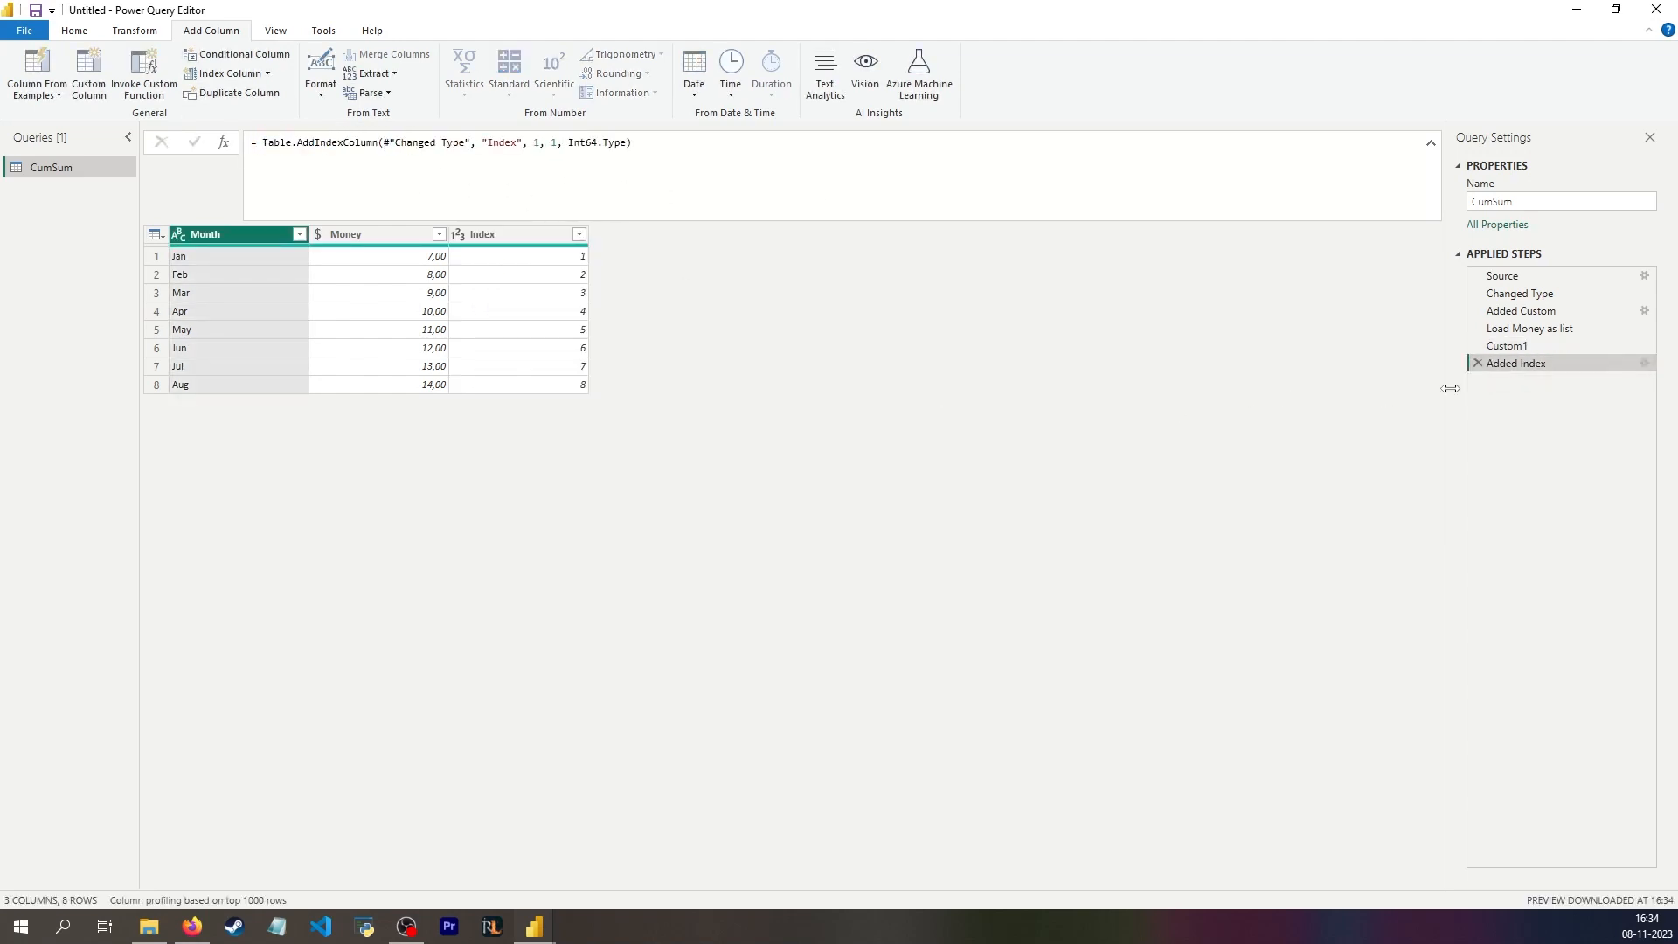
Step: Delete the redundant Custom1 step from the applied steps
{"action": "left_click", "coordinate": [1517, 346]}
{"action": "left_click", "coordinate": [1519, 328]}
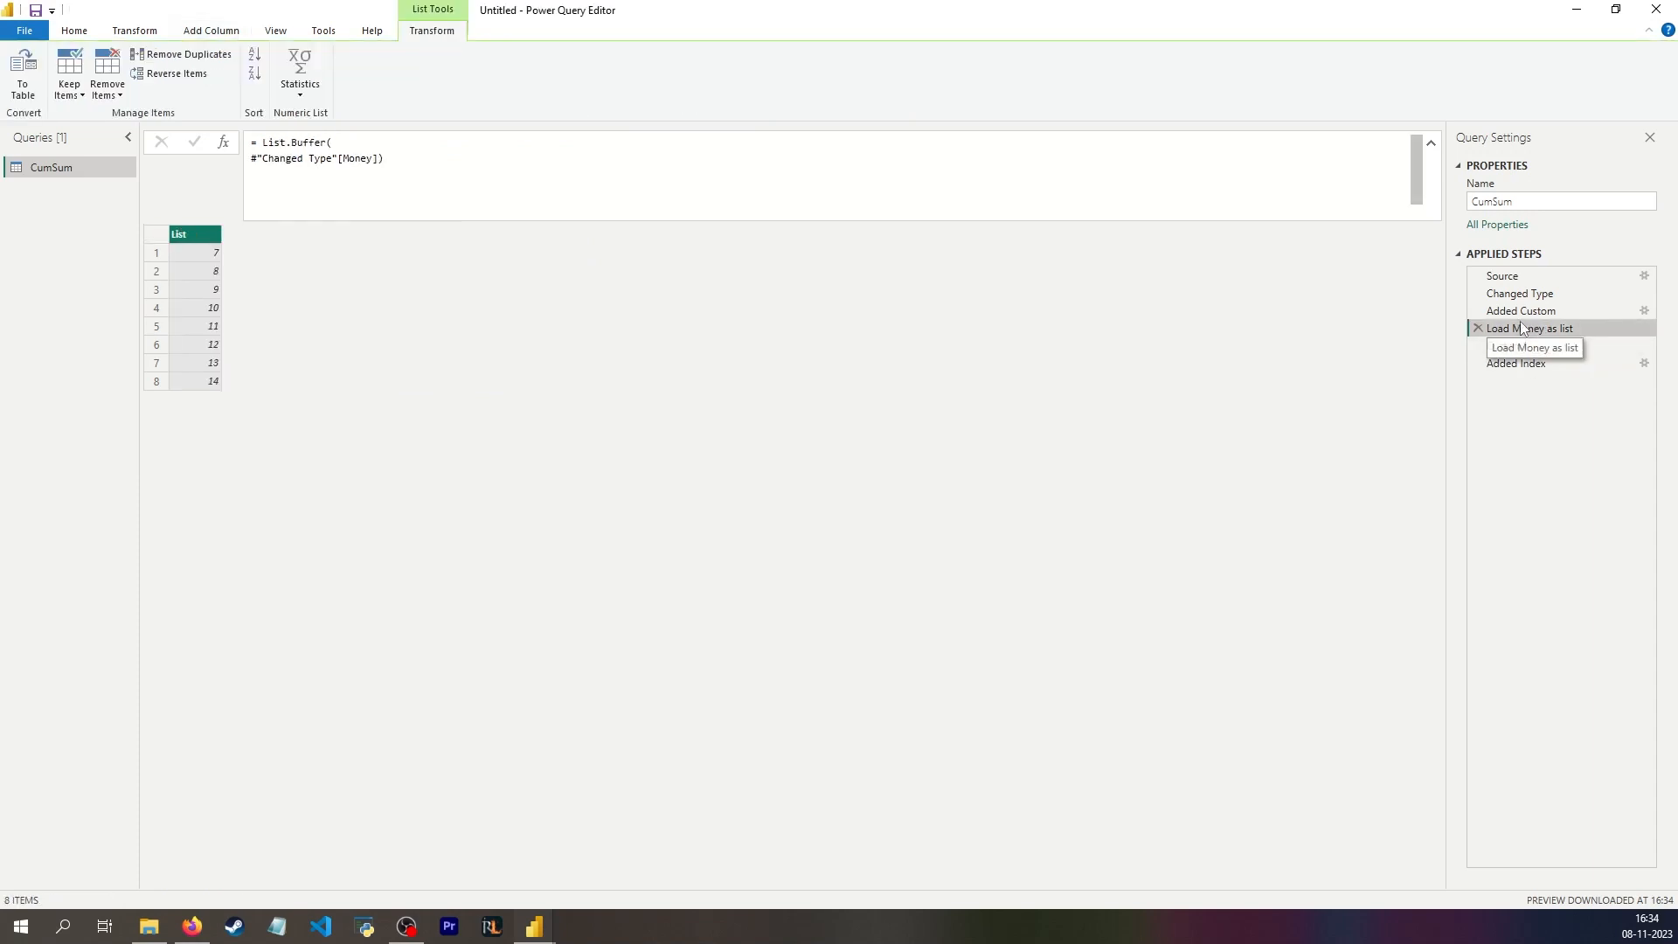
{"action": "left_click", "coordinate": [1543, 346]}
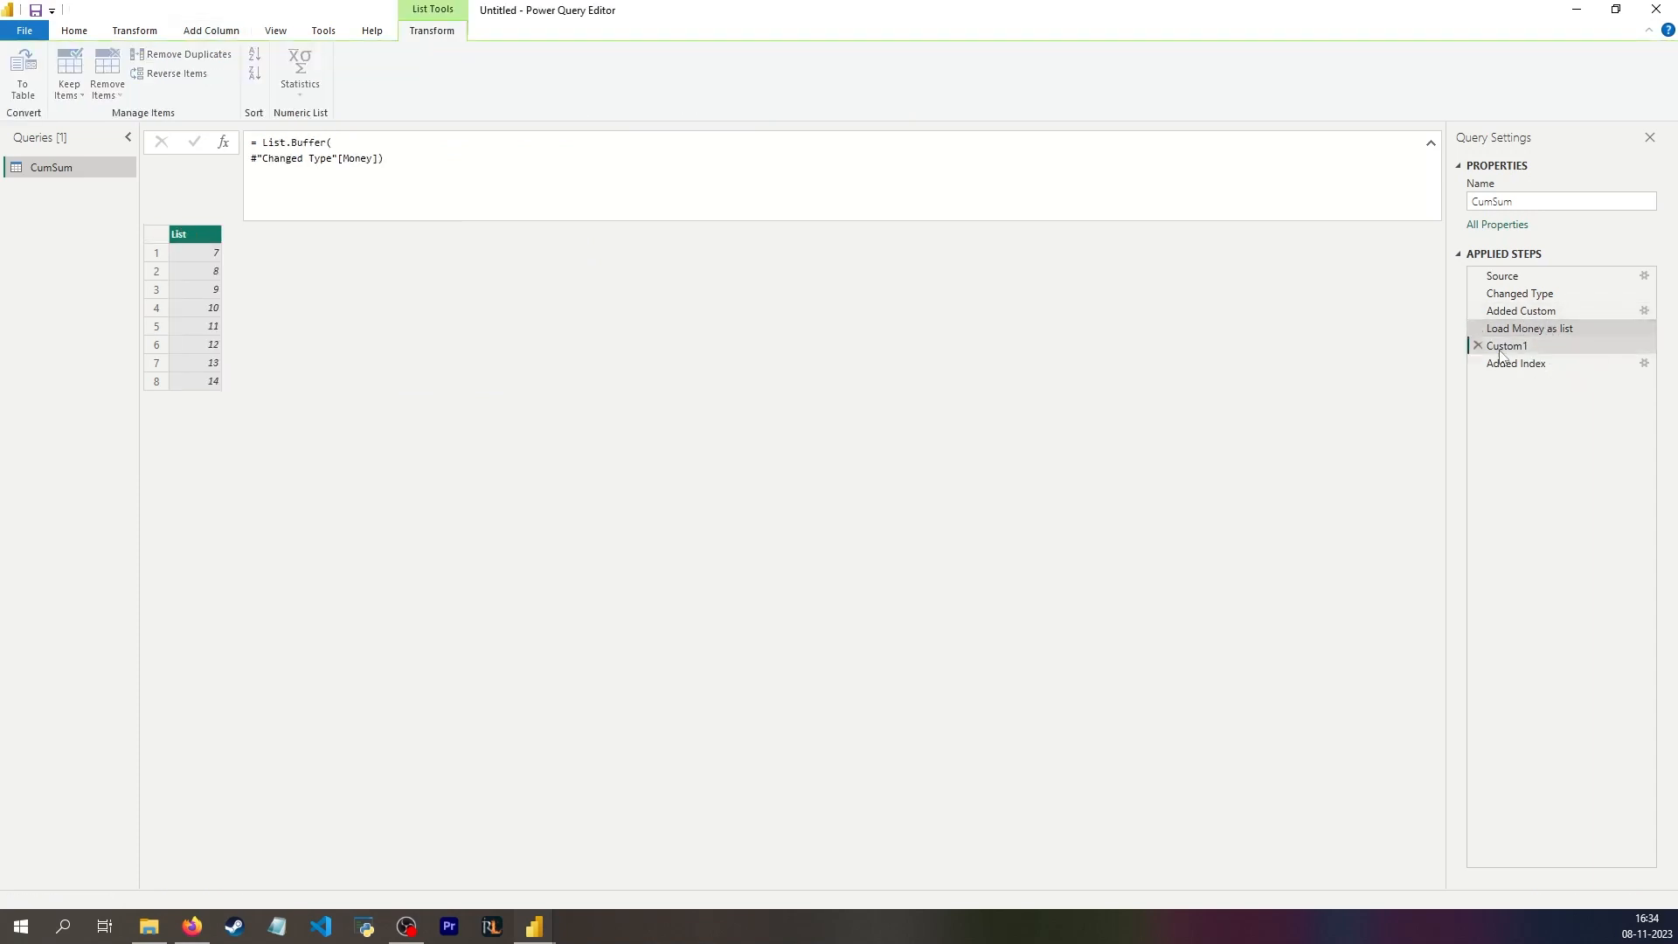
{"action": "key", "text": "Delete"}
{"action": "left_click", "coordinate": [995, 499]}
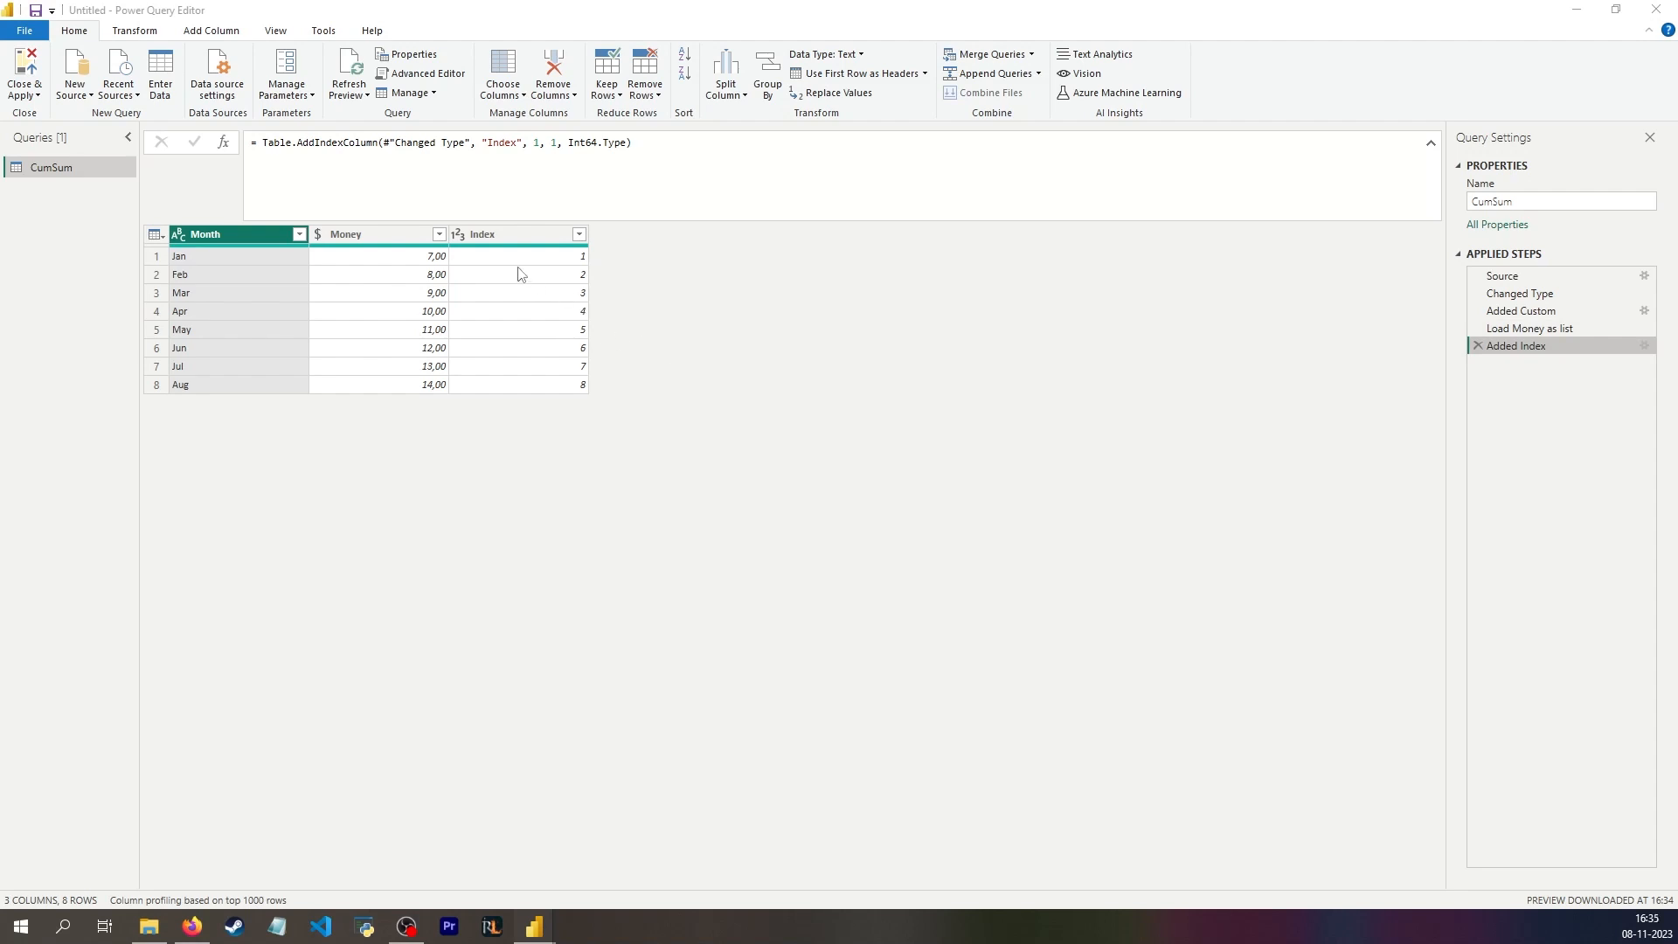
Step: Add a custom column named First N with the formula List.FirstN(#"Load Money as list", [Index])
{"action": "left_click", "coordinate": [1608, 328]}
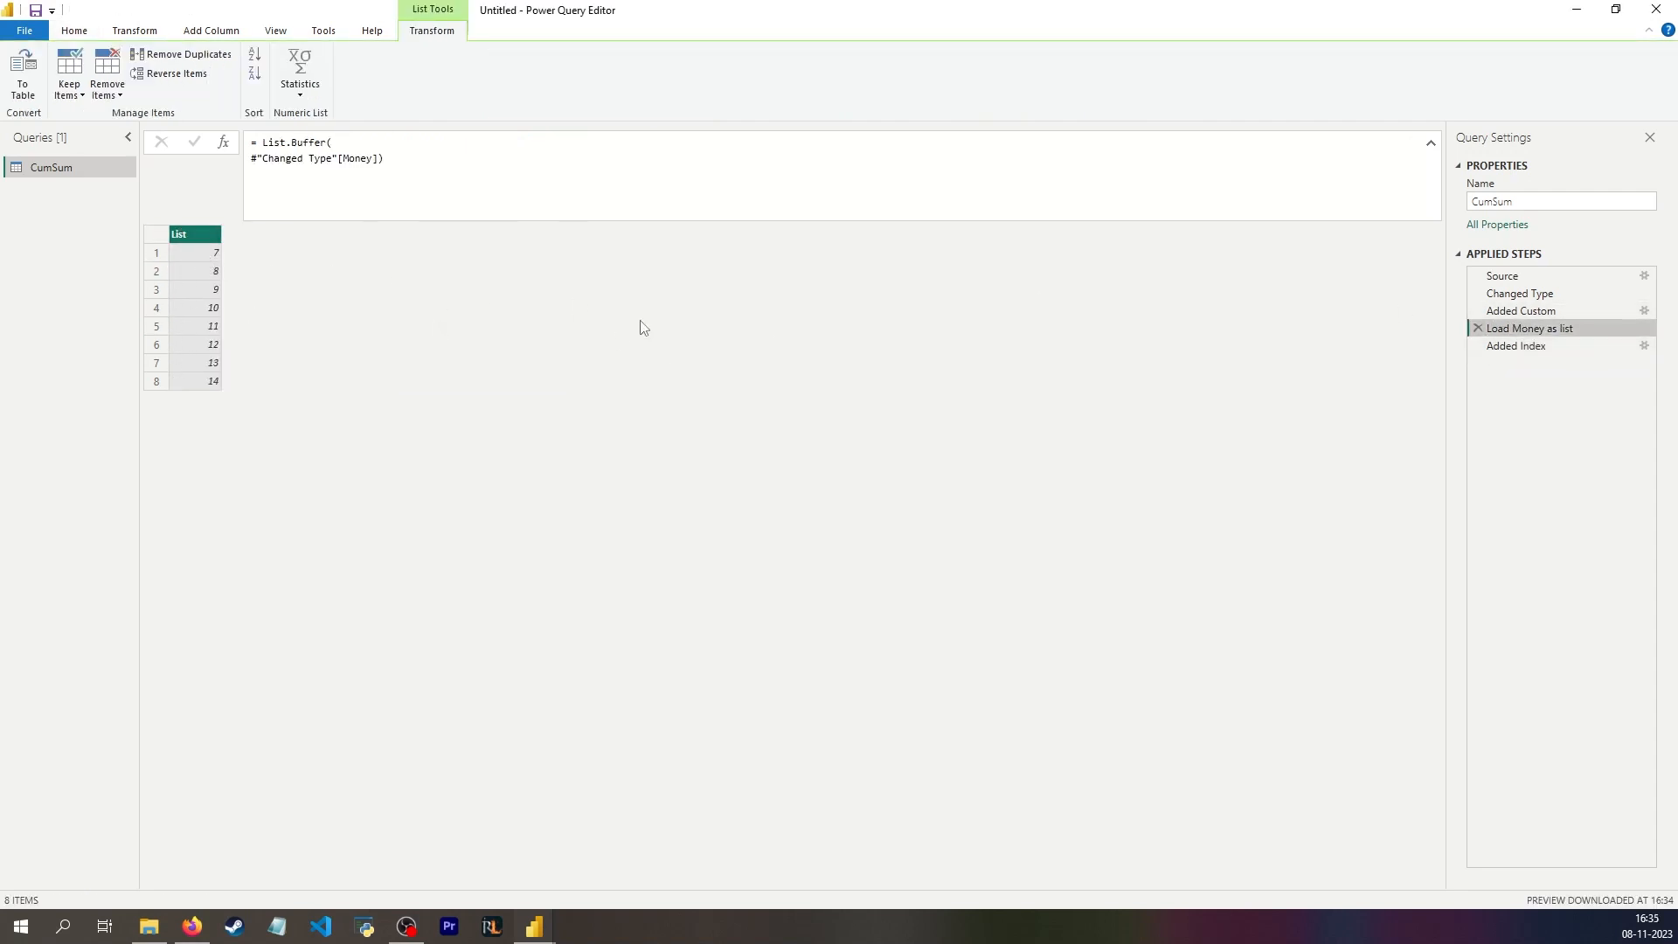
{"action": "left_click", "coordinate": [1535, 346]}
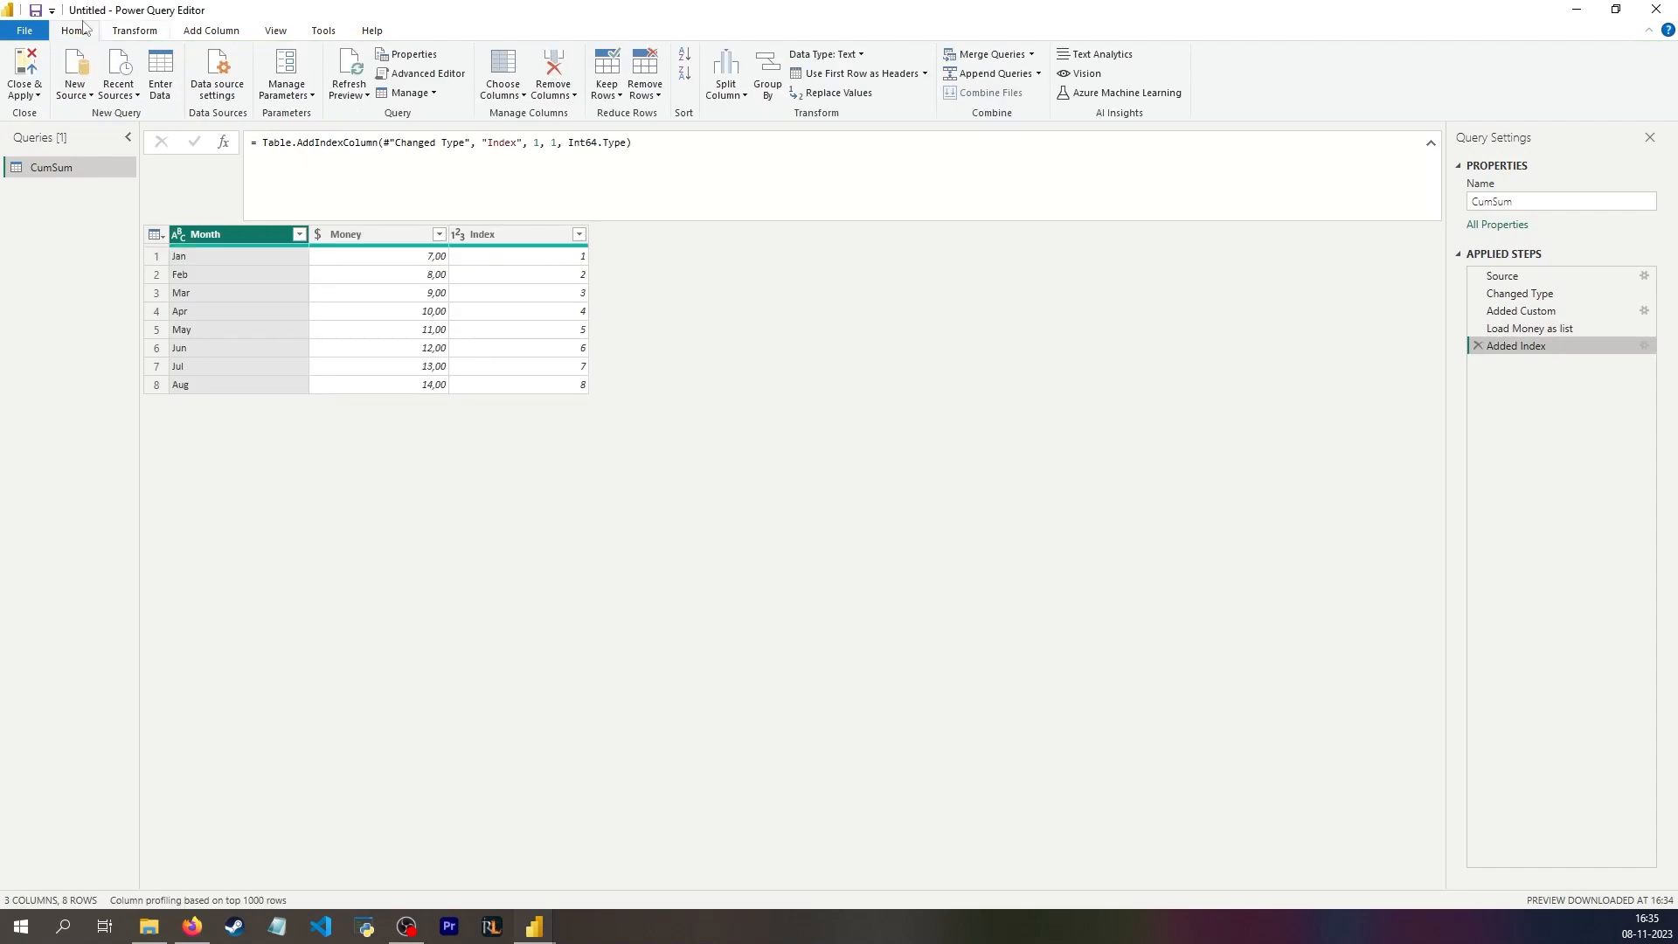
{"action": "left_click", "coordinate": [214, 35]}
{"action": "left_click", "coordinate": [98, 77]}
{"action": "type", "text": "First N"}
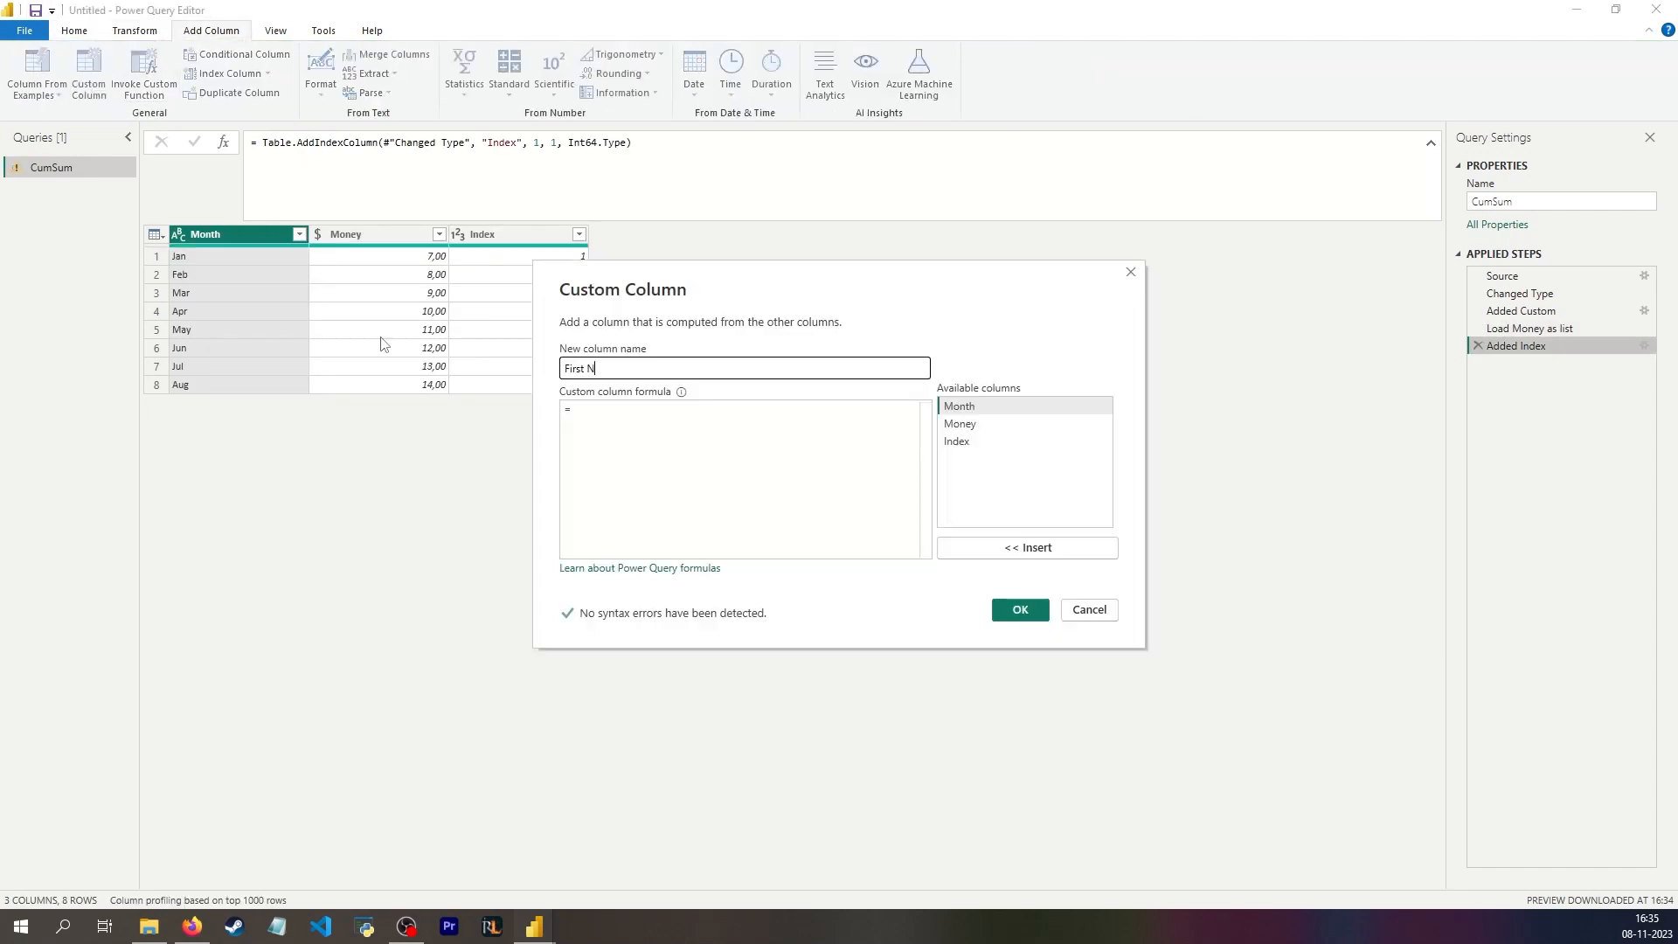
{"action": "left_click", "coordinate": [623, 483]}
{"action": "type", "text": "List.FirstN("}
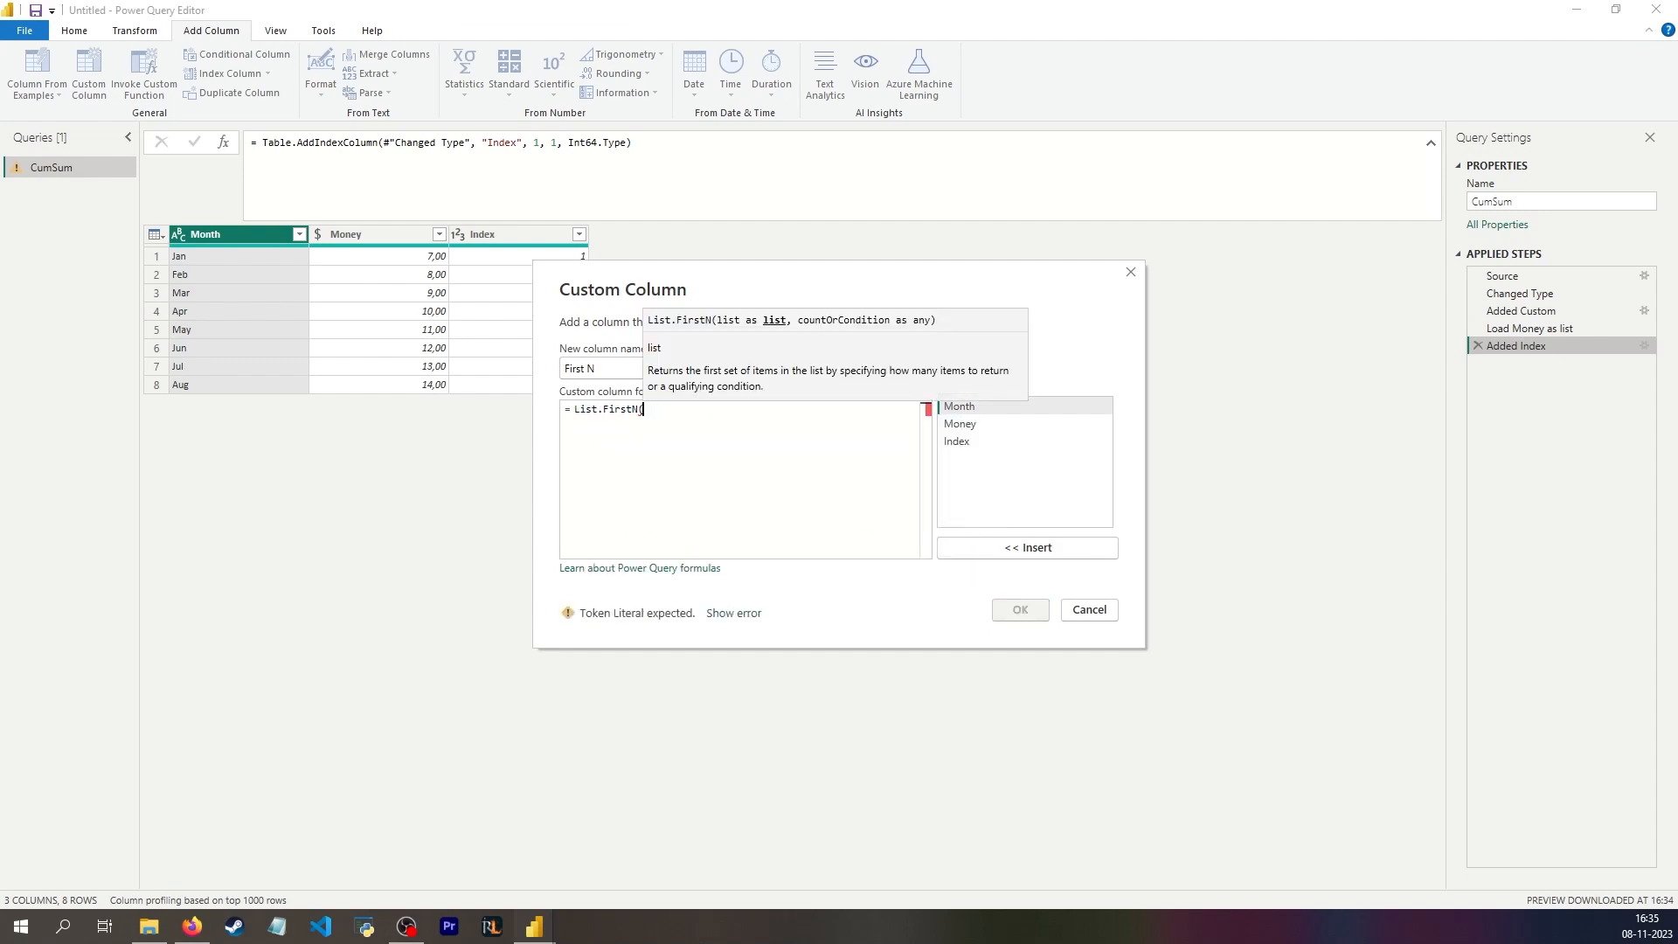
{"action": "type", "text": "#"}
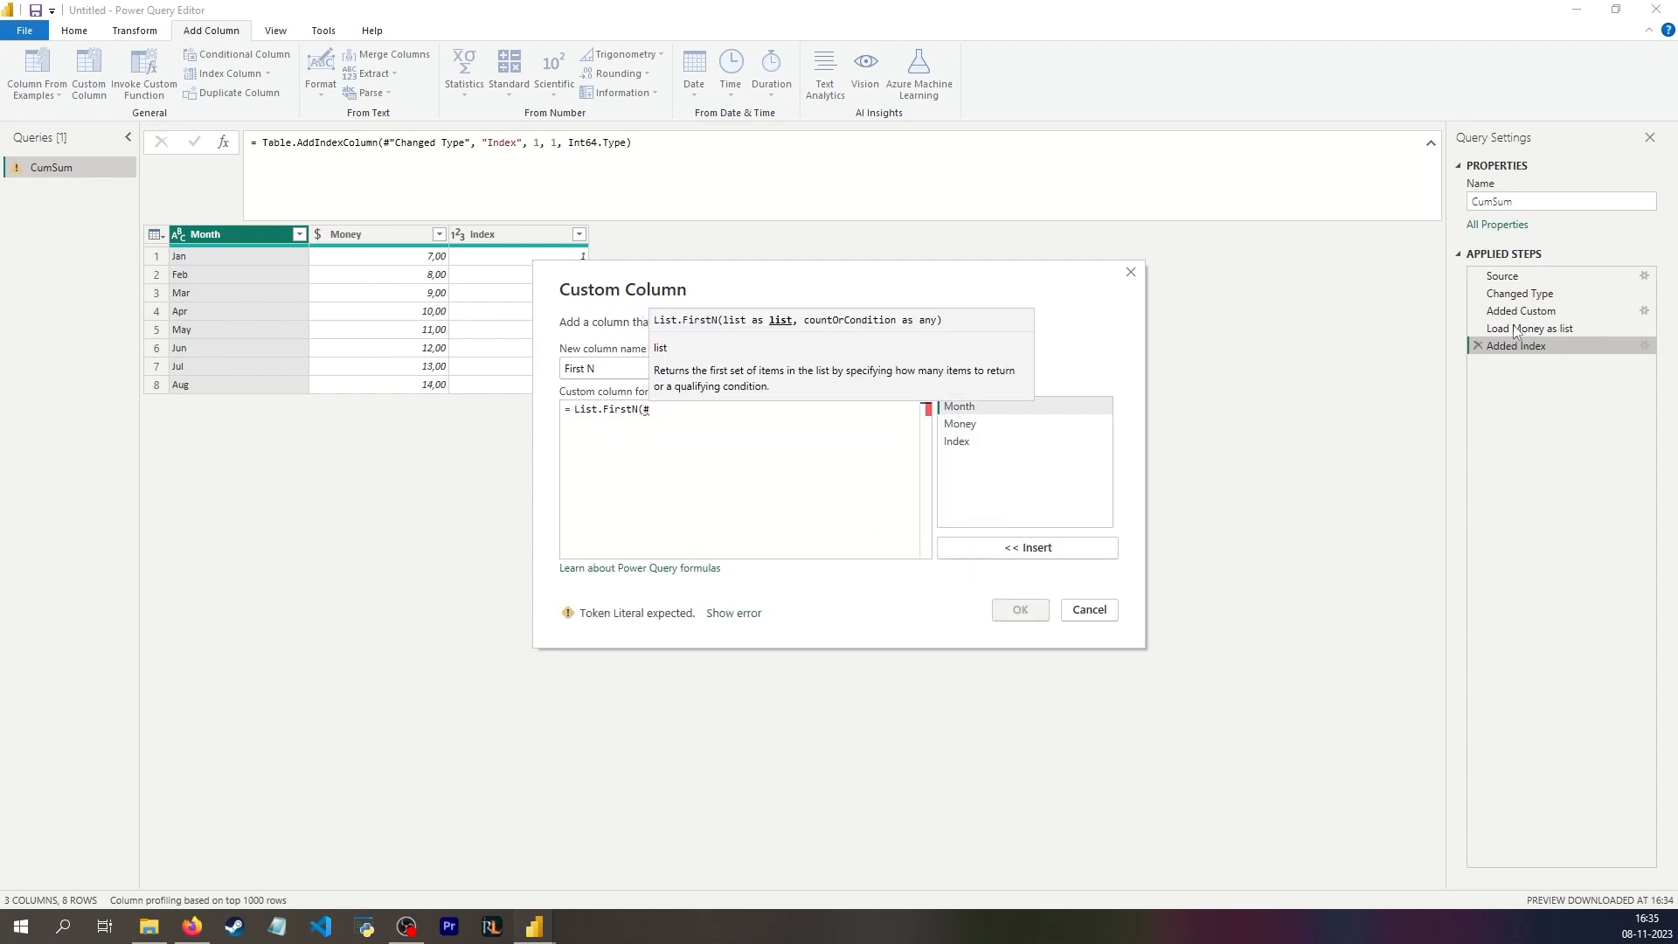
{"action": "type", "text": "\"Load Money as "}
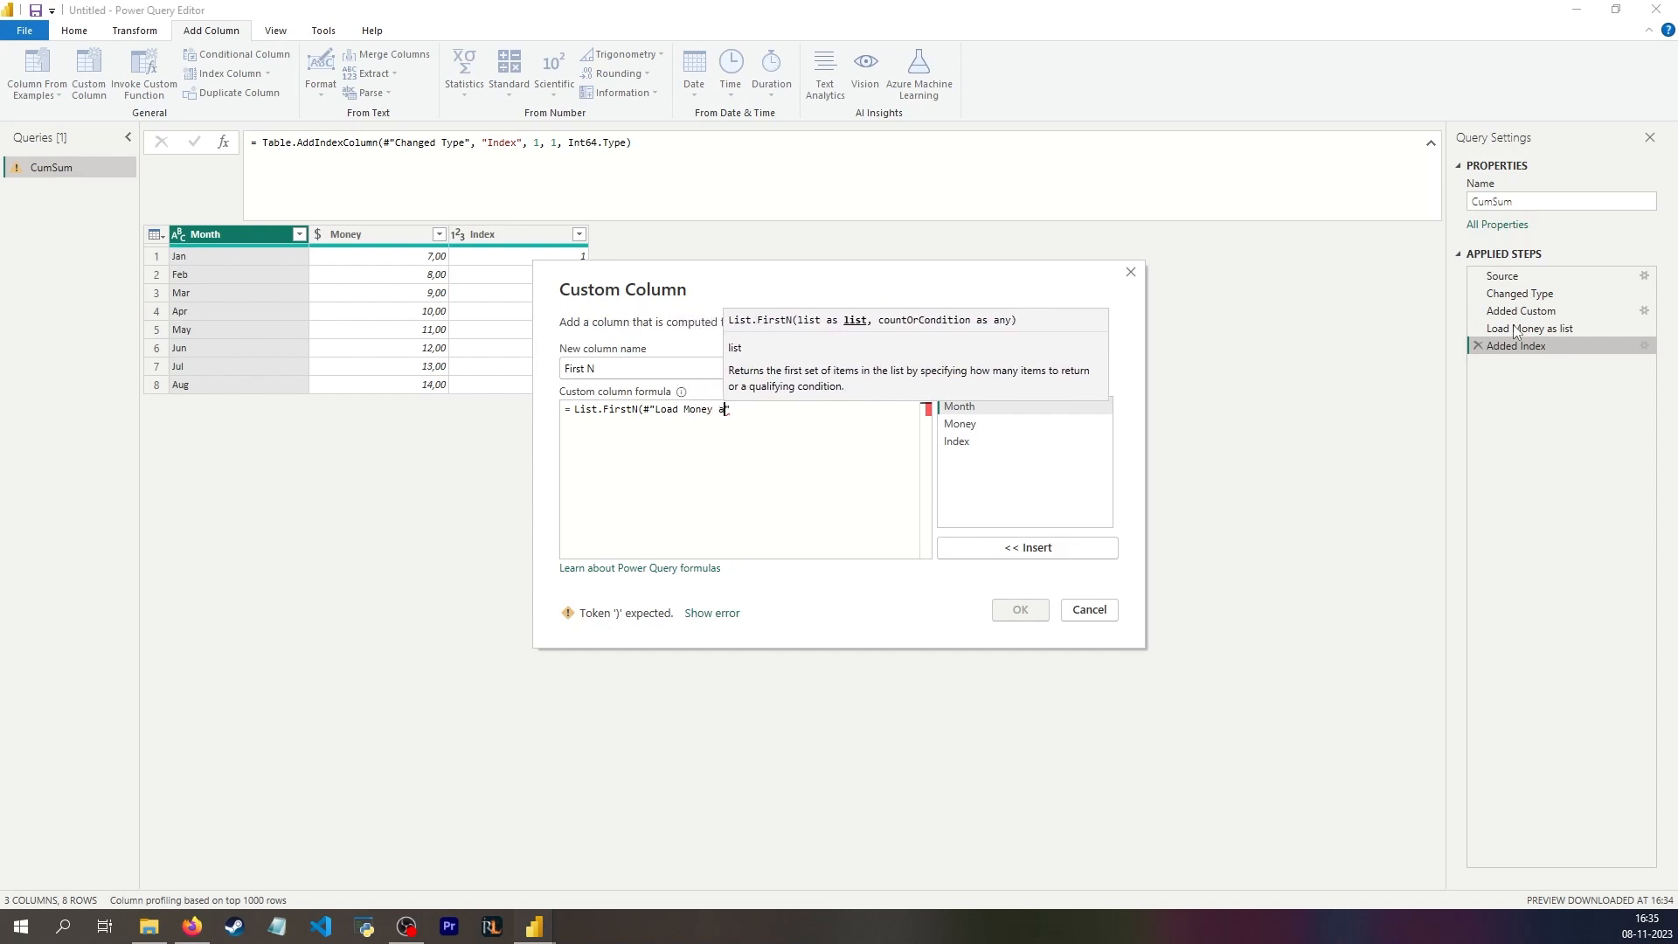
{"action": "type", "text": "list\","}
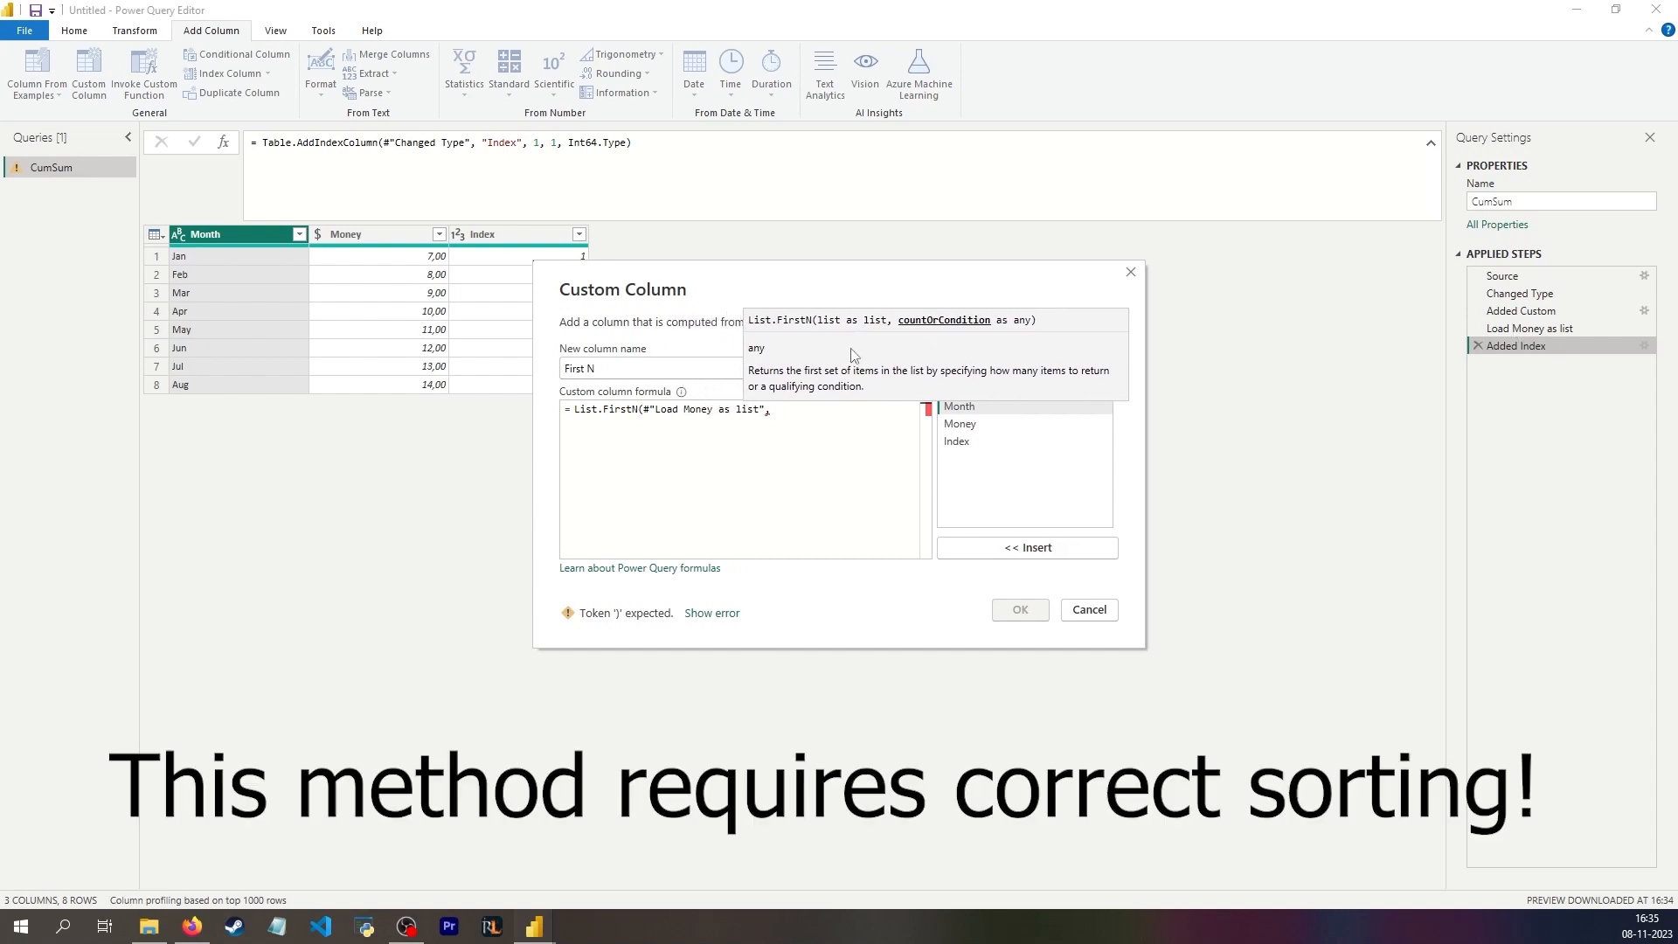
{"action": "double_click", "coordinate": [993, 442]}
{"action": "type", "text": ")"}
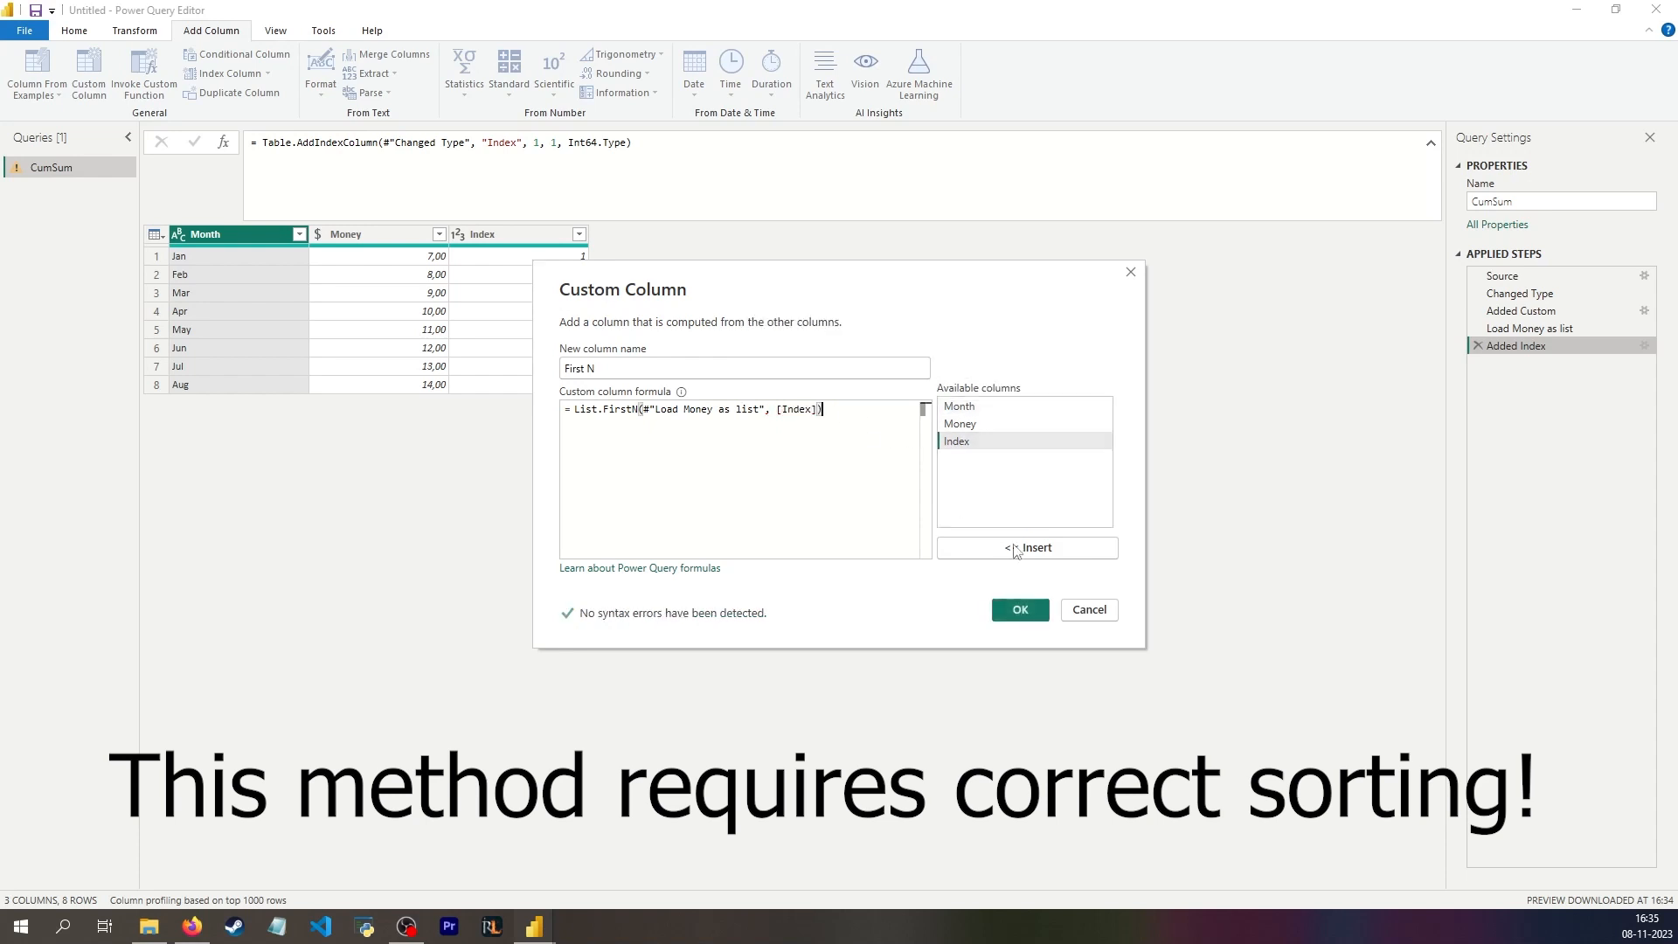
{"action": "left_click", "coordinate": [1019, 609]}
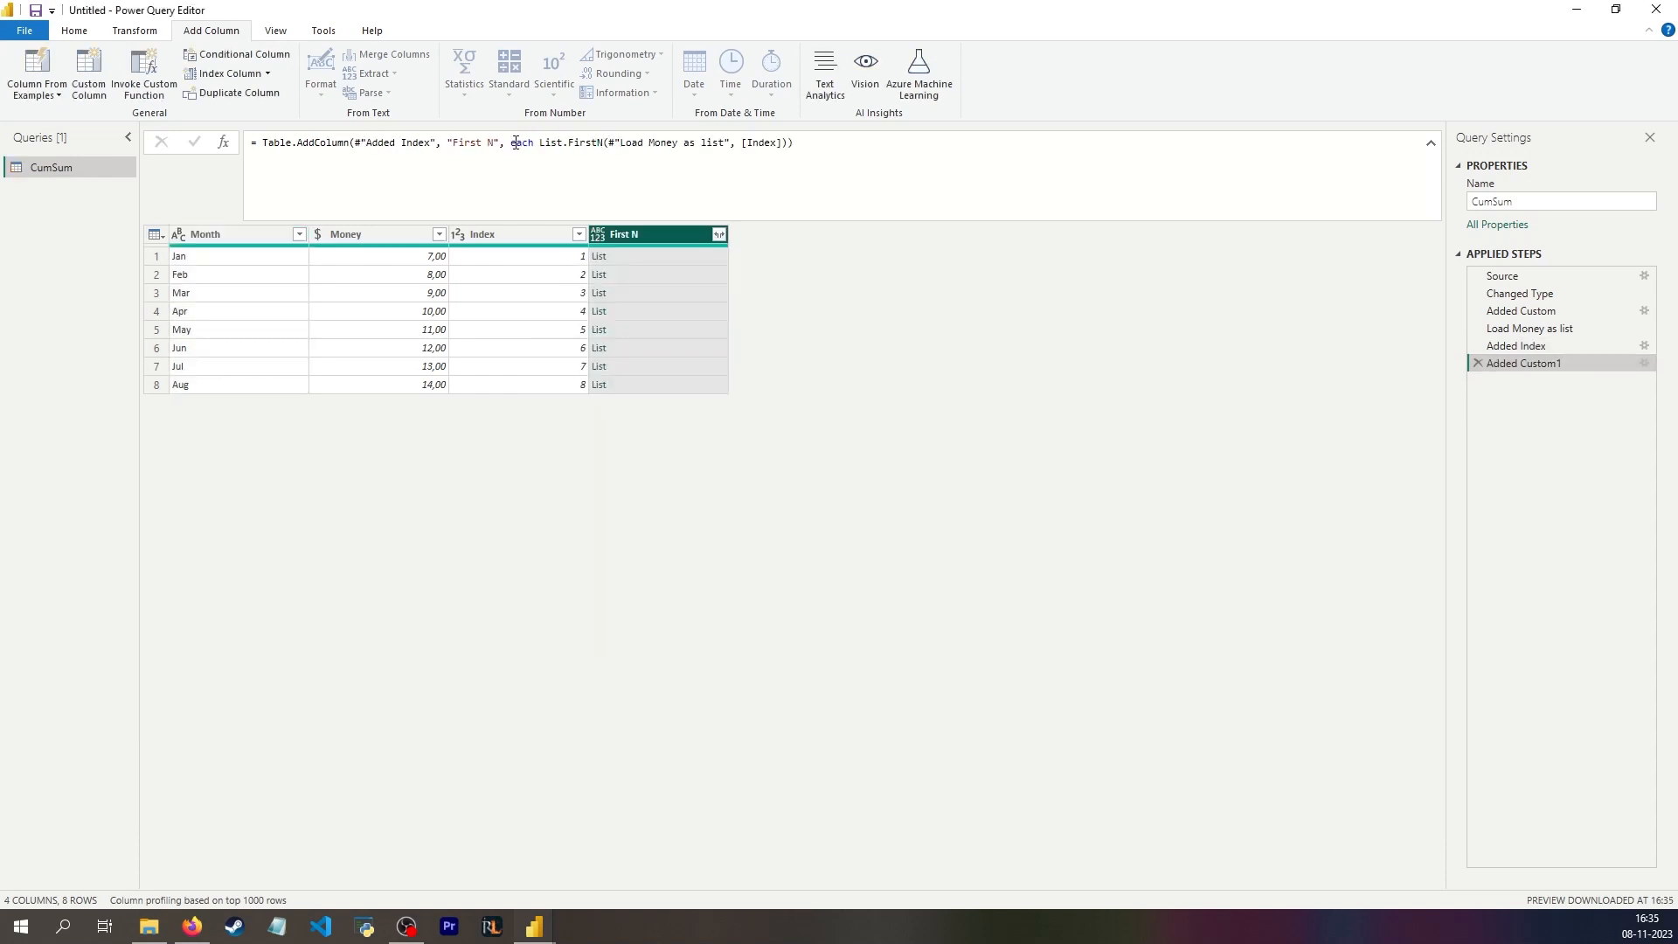
Step: Preview the lists in the First N column for rows 1, 2 and 8 against their index values
{"action": "left_click", "coordinate": [557, 258]}
{"action": "left_click", "coordinate": [645, 257]}
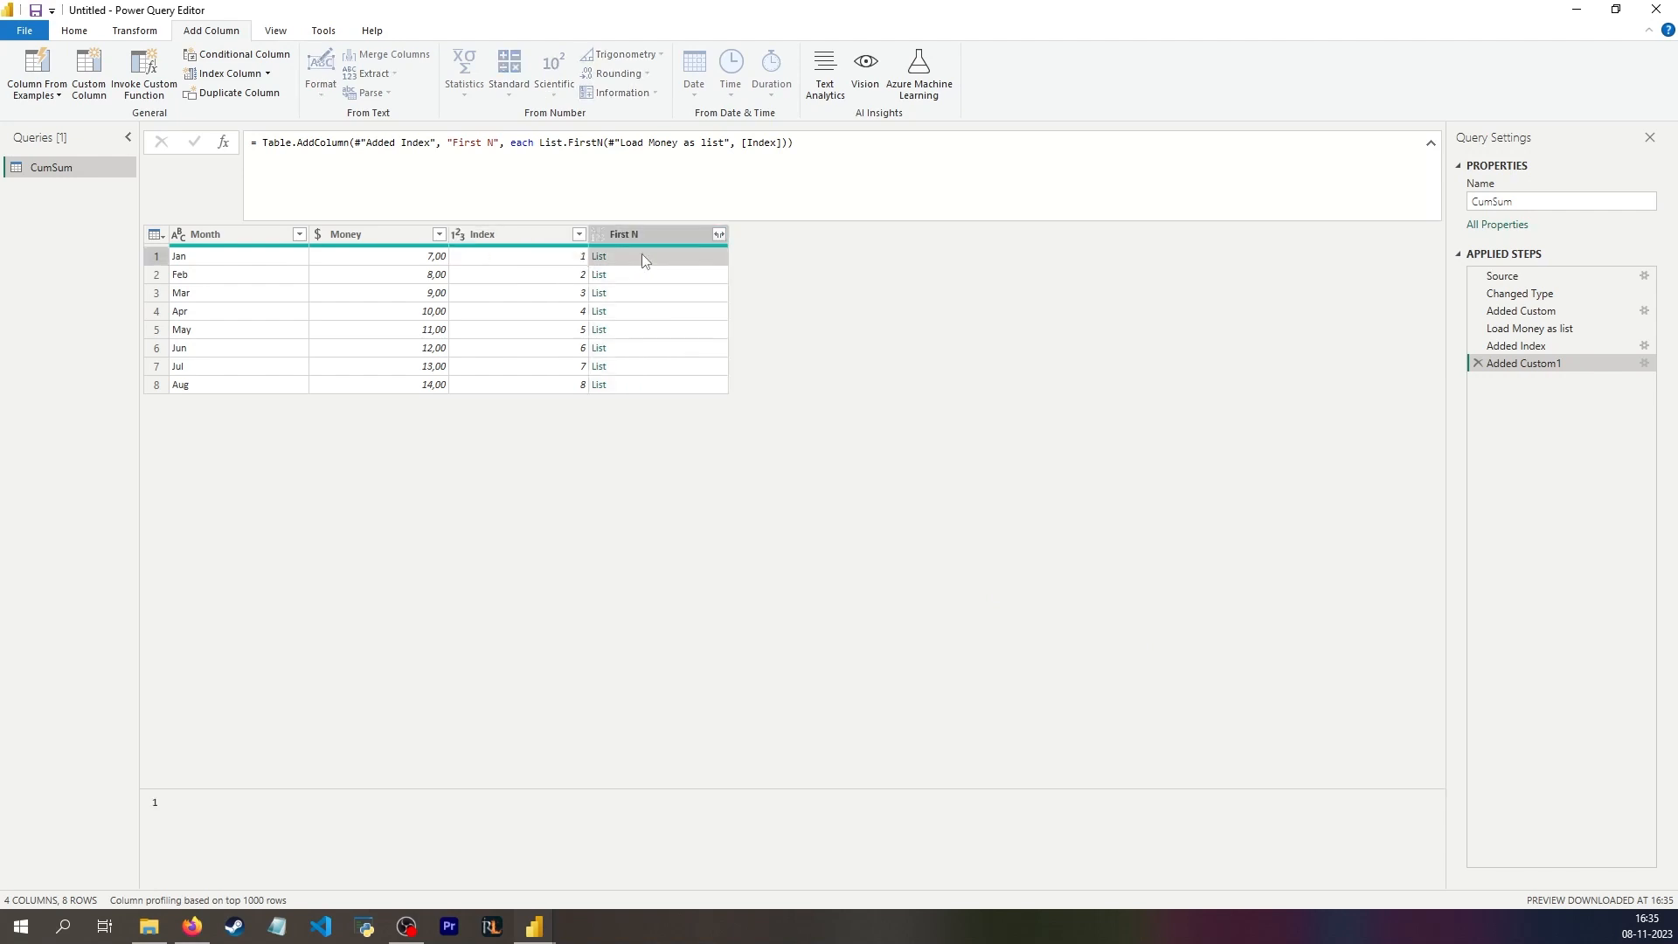
{"action": "left_click", "coordinate": [534, 274]}
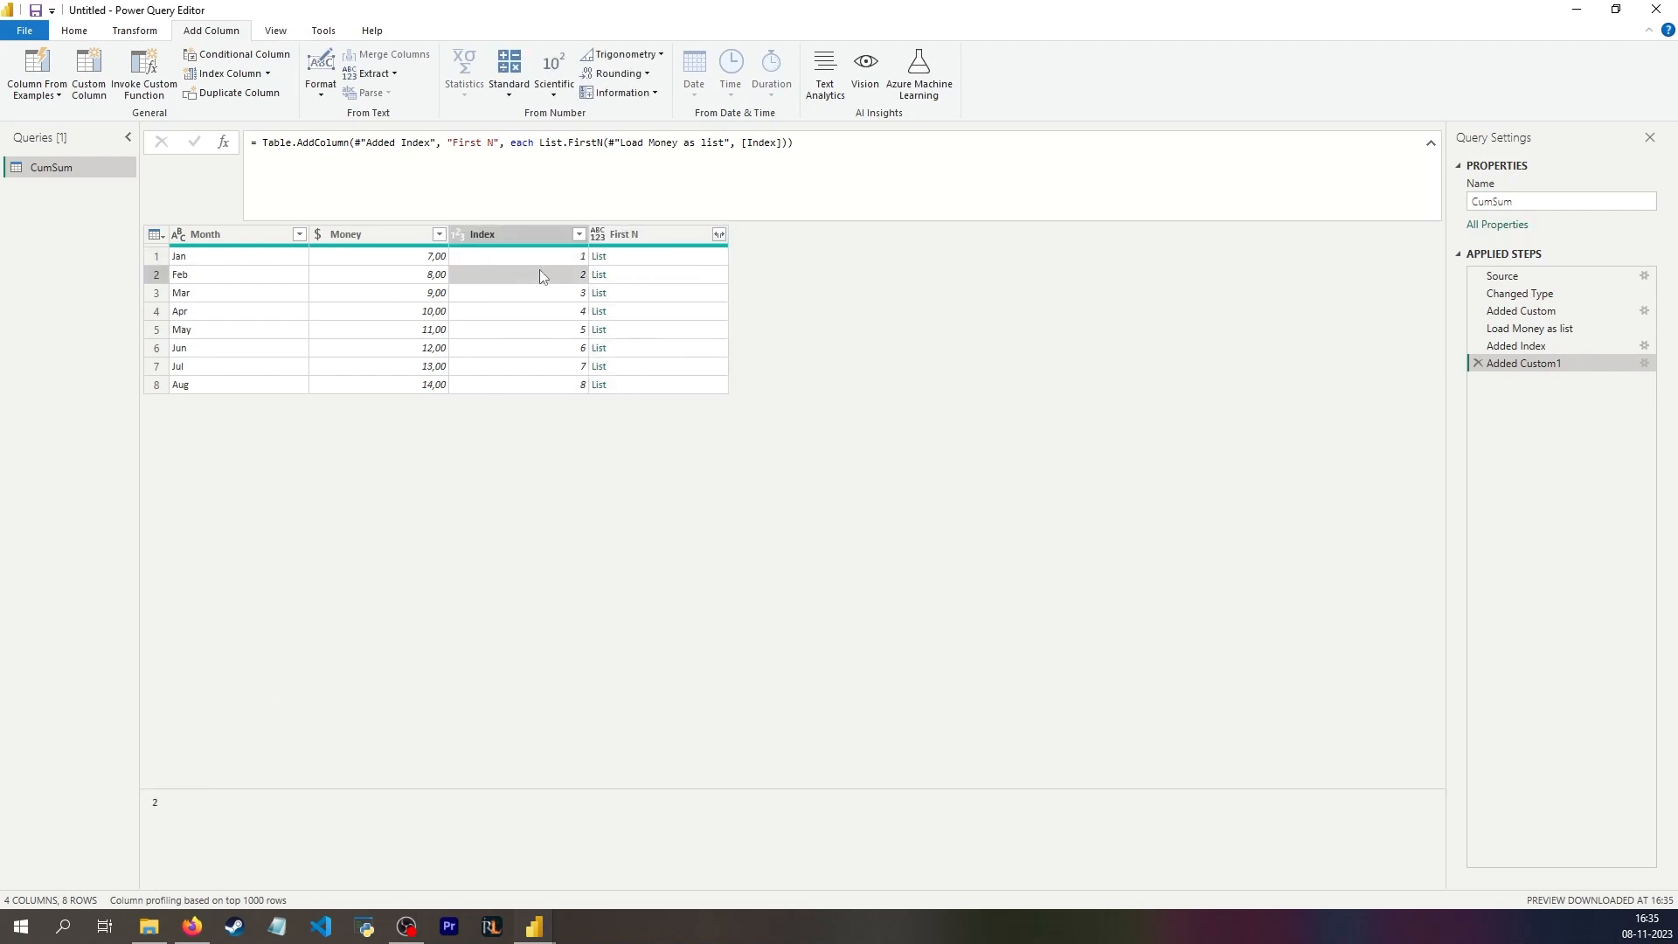
{"action": "left_click", "coordinate": [662, 278]}
{"action": "left_click", "coordinate": [638, 389]}
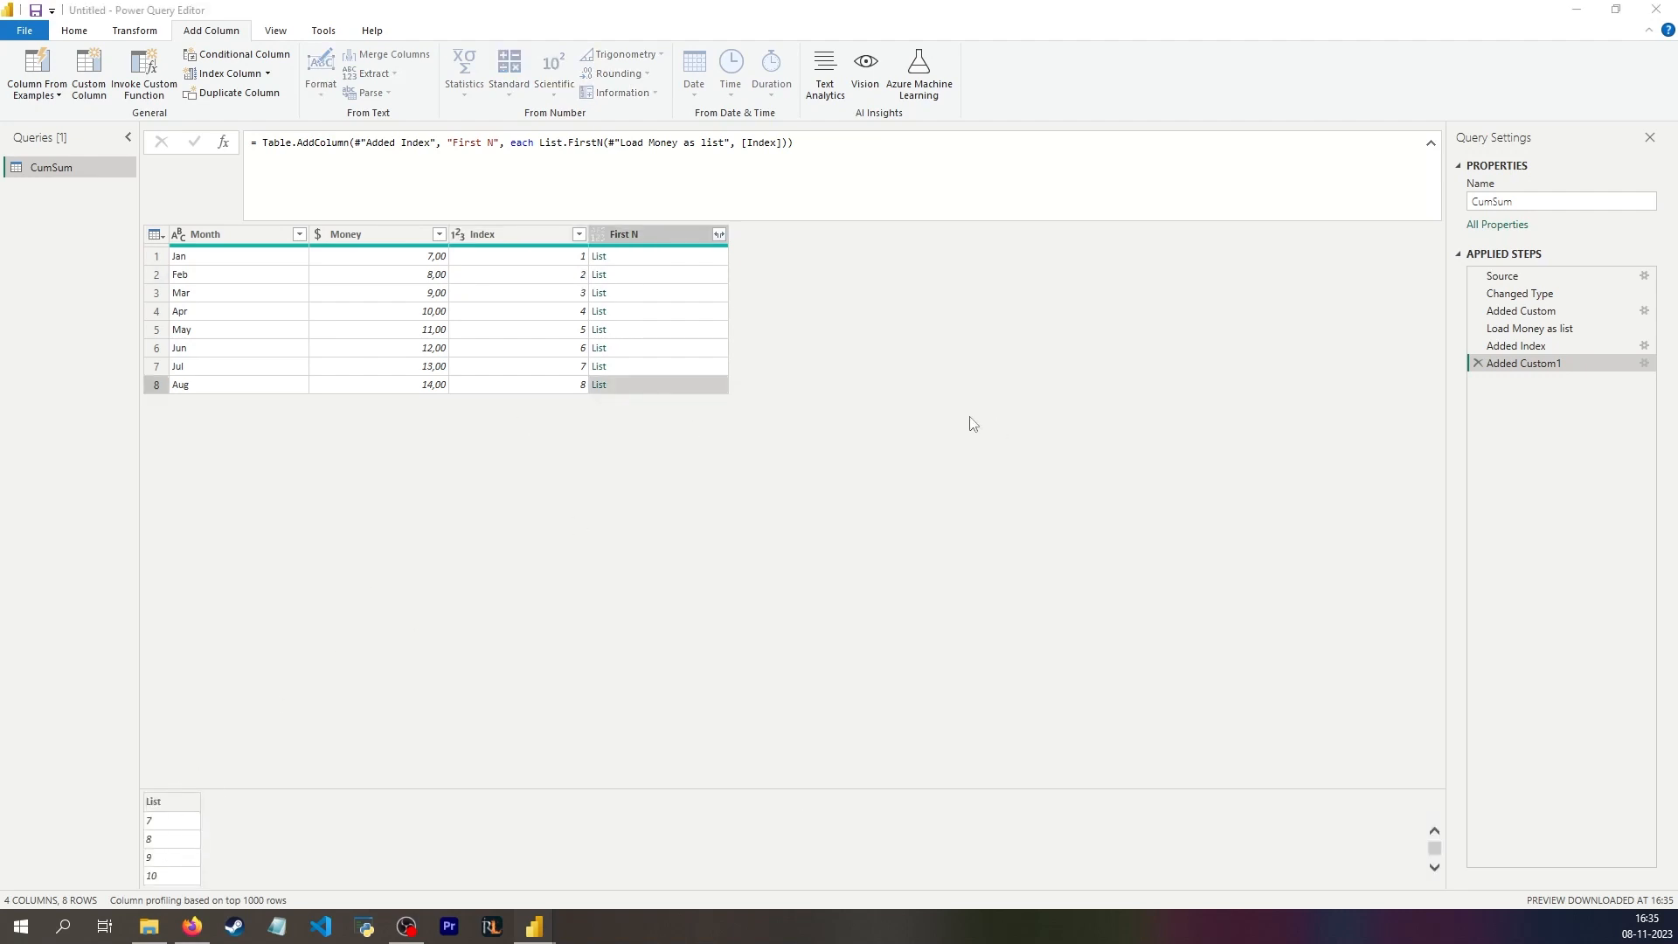
{"action": "left_click", "coordinate": [657, 256]}
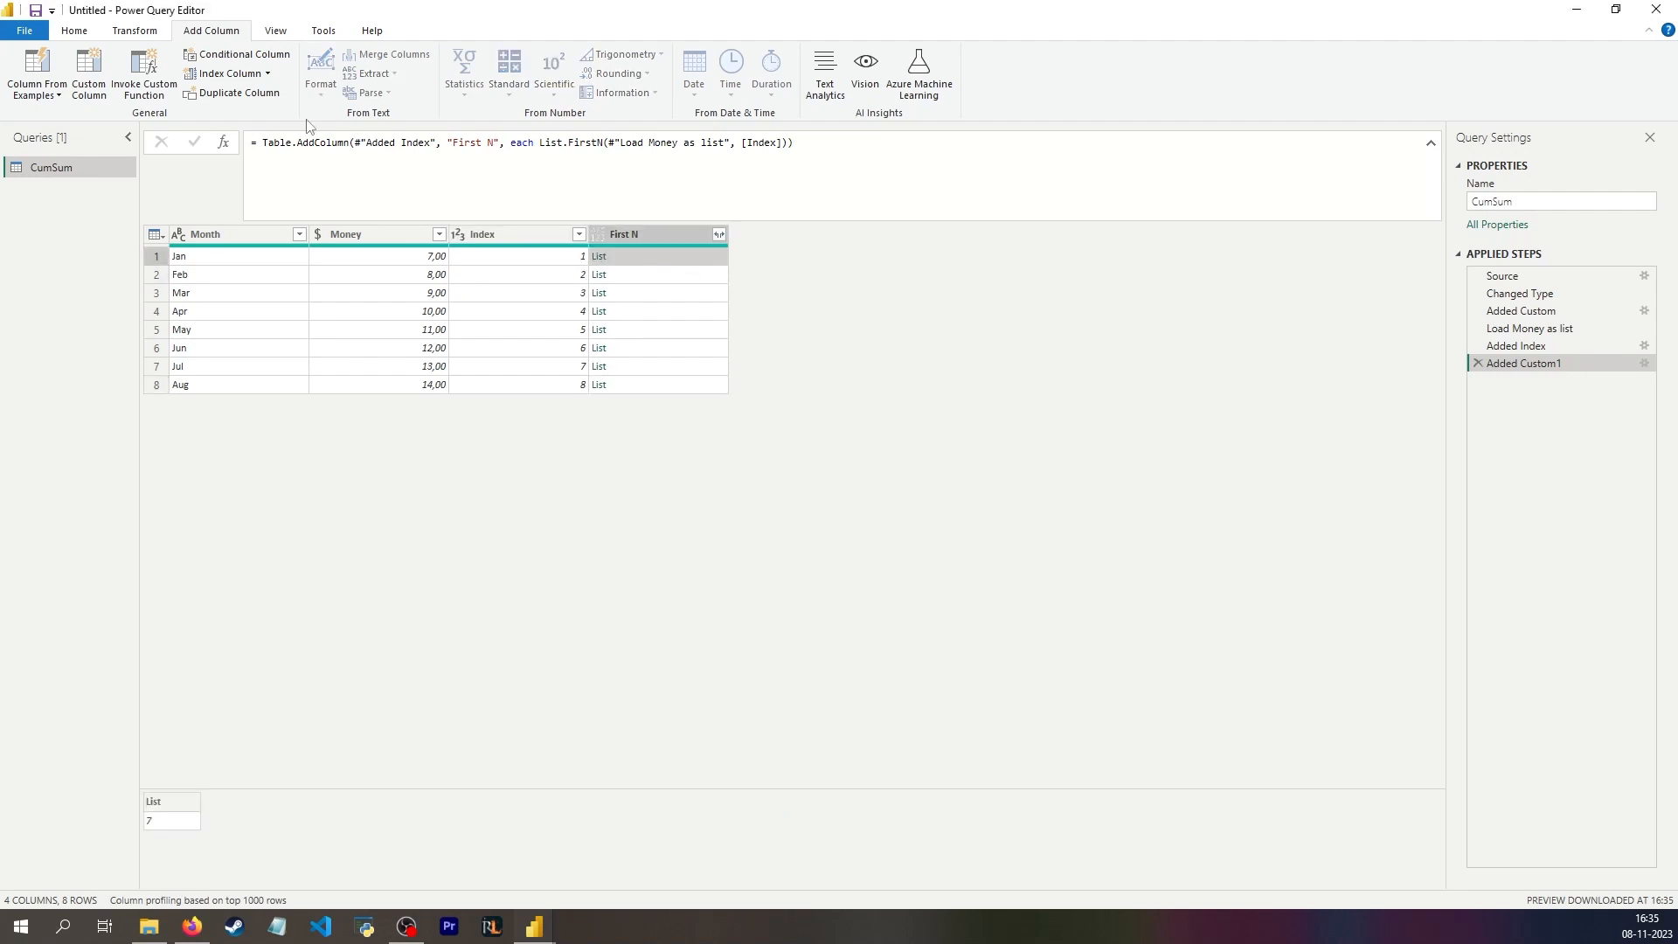
Step: Add a custom column named Sum a list with the formula List.Sum([First N])
{"action": "left_click", "coordinate": [88, 74]}
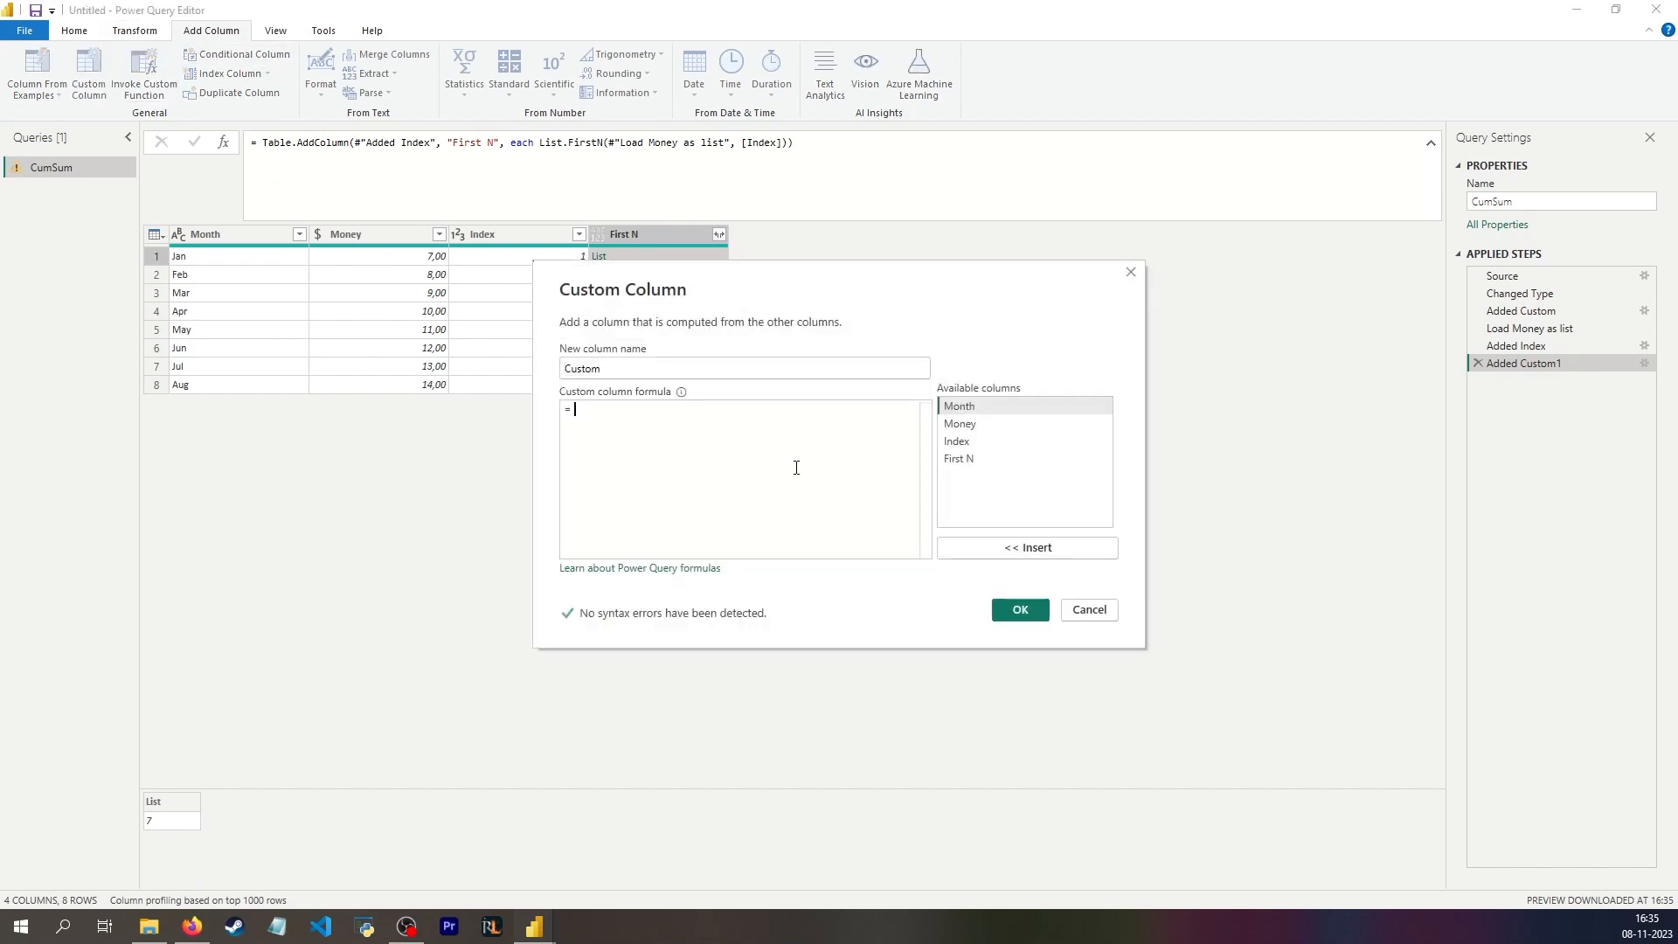
{"action": "type", "text": "list.Sum("}
{"action": "double_click", "coordinate": [970, 459]}
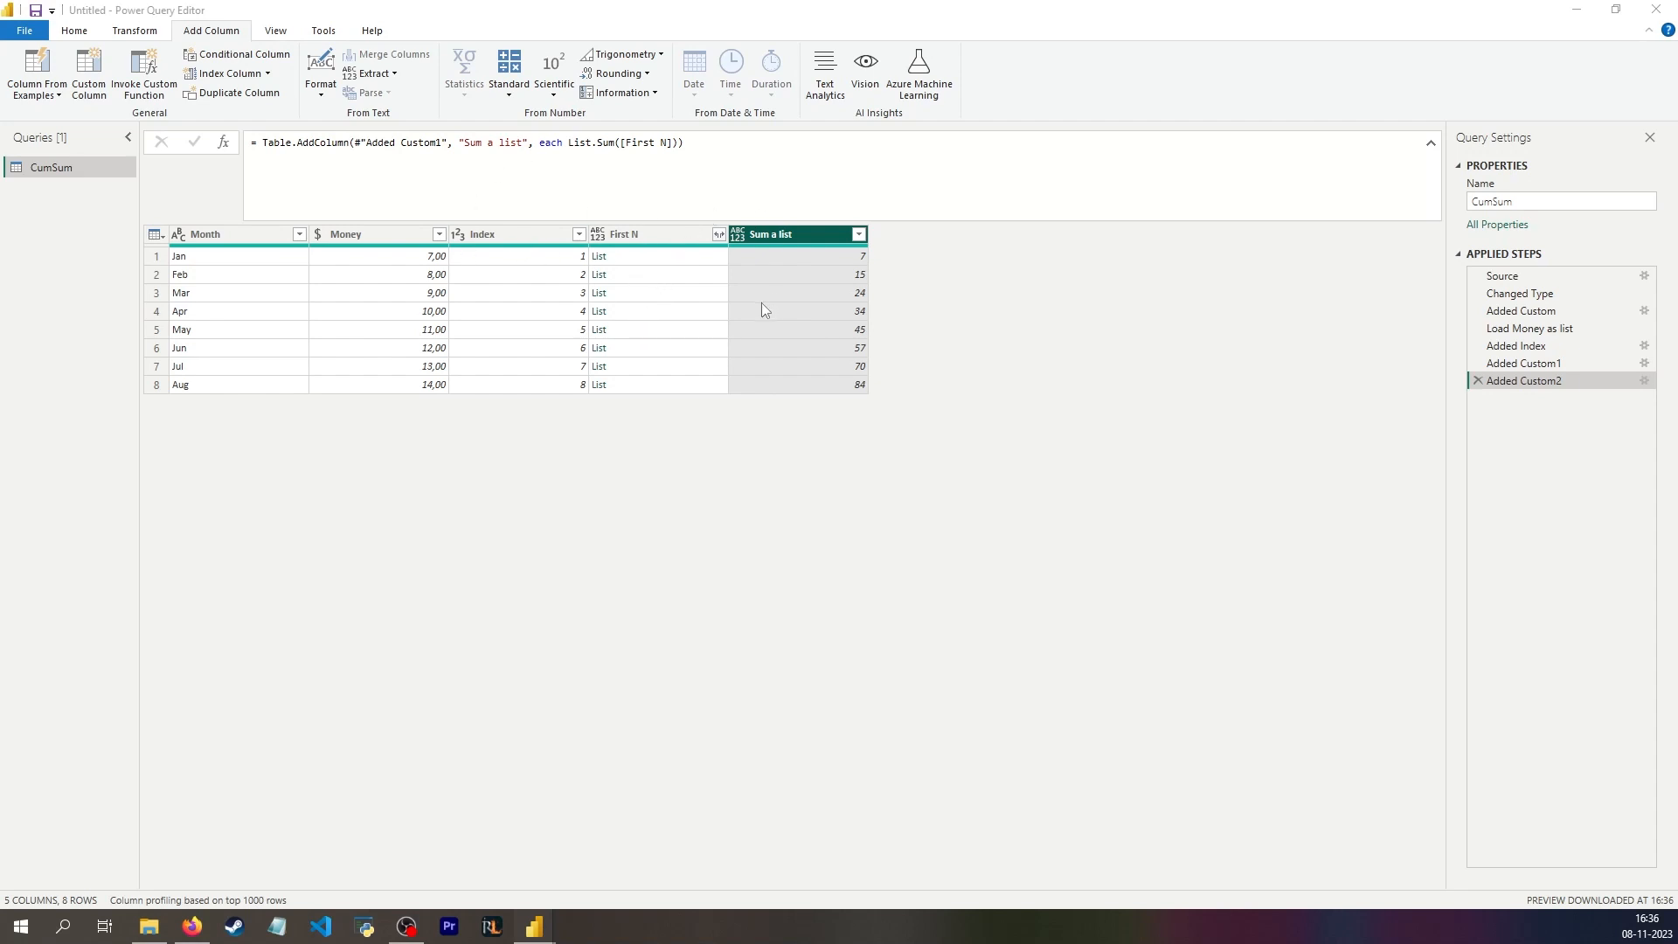
Step: Add a query step at the end that repeats the First N column formula from the Added Custom1 step
{"action": "left_click", "coordinate": [237, 126]}
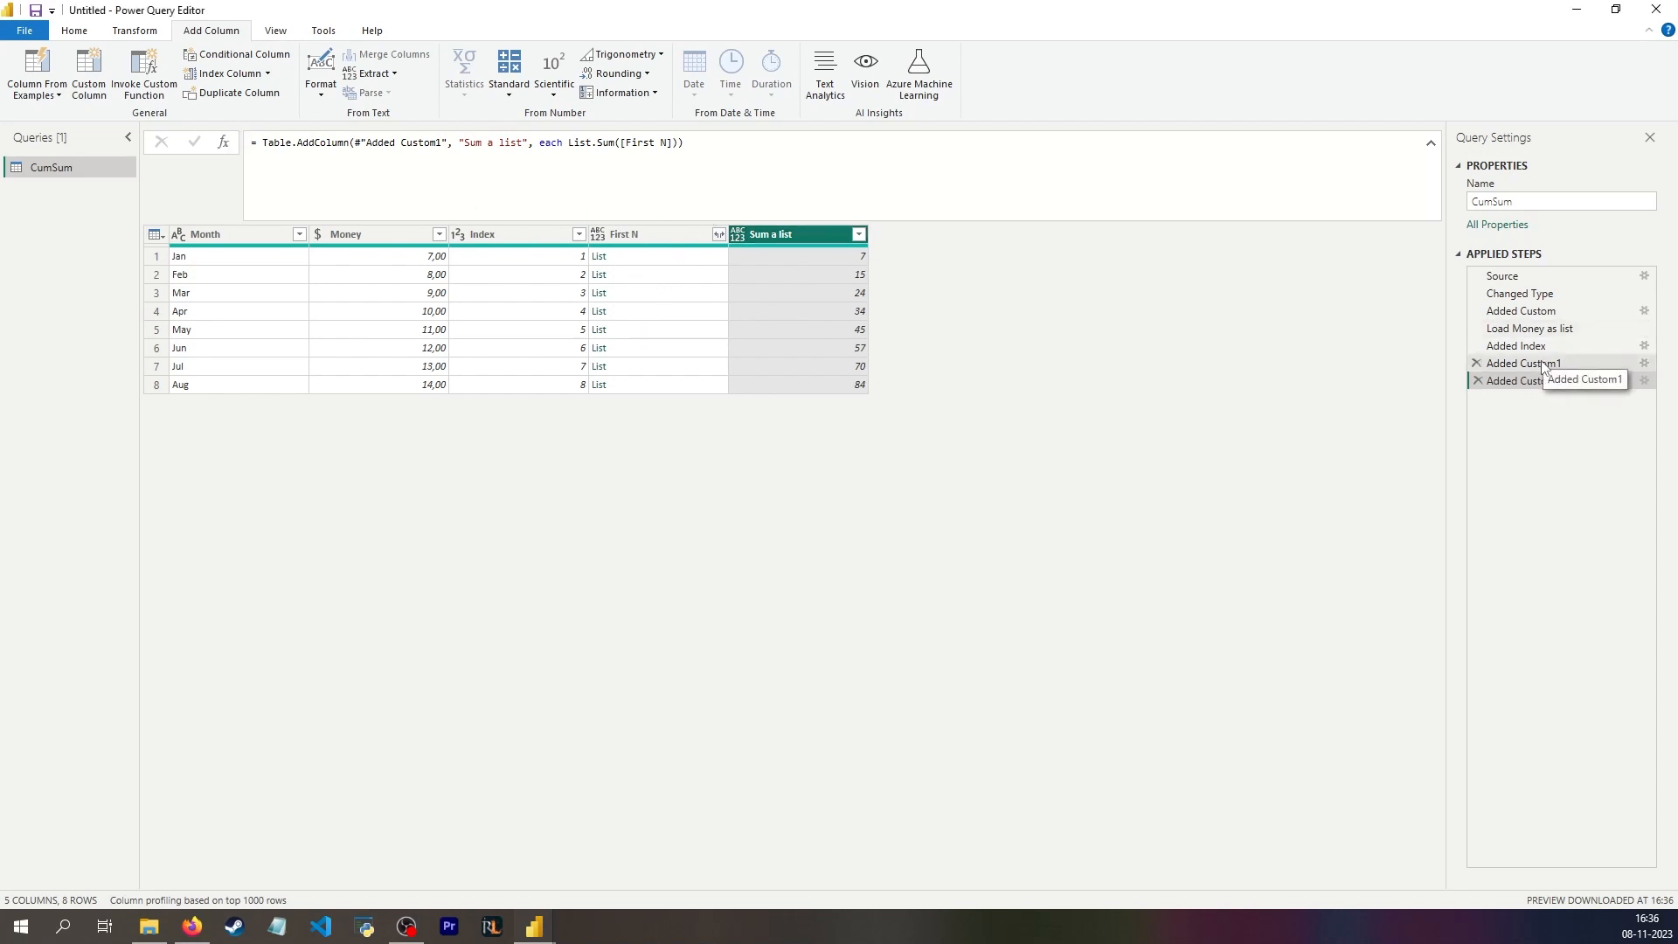
{"action": "left_click_drag", "start_coordinate": [687, 149], "coordinate": [210, 148]}
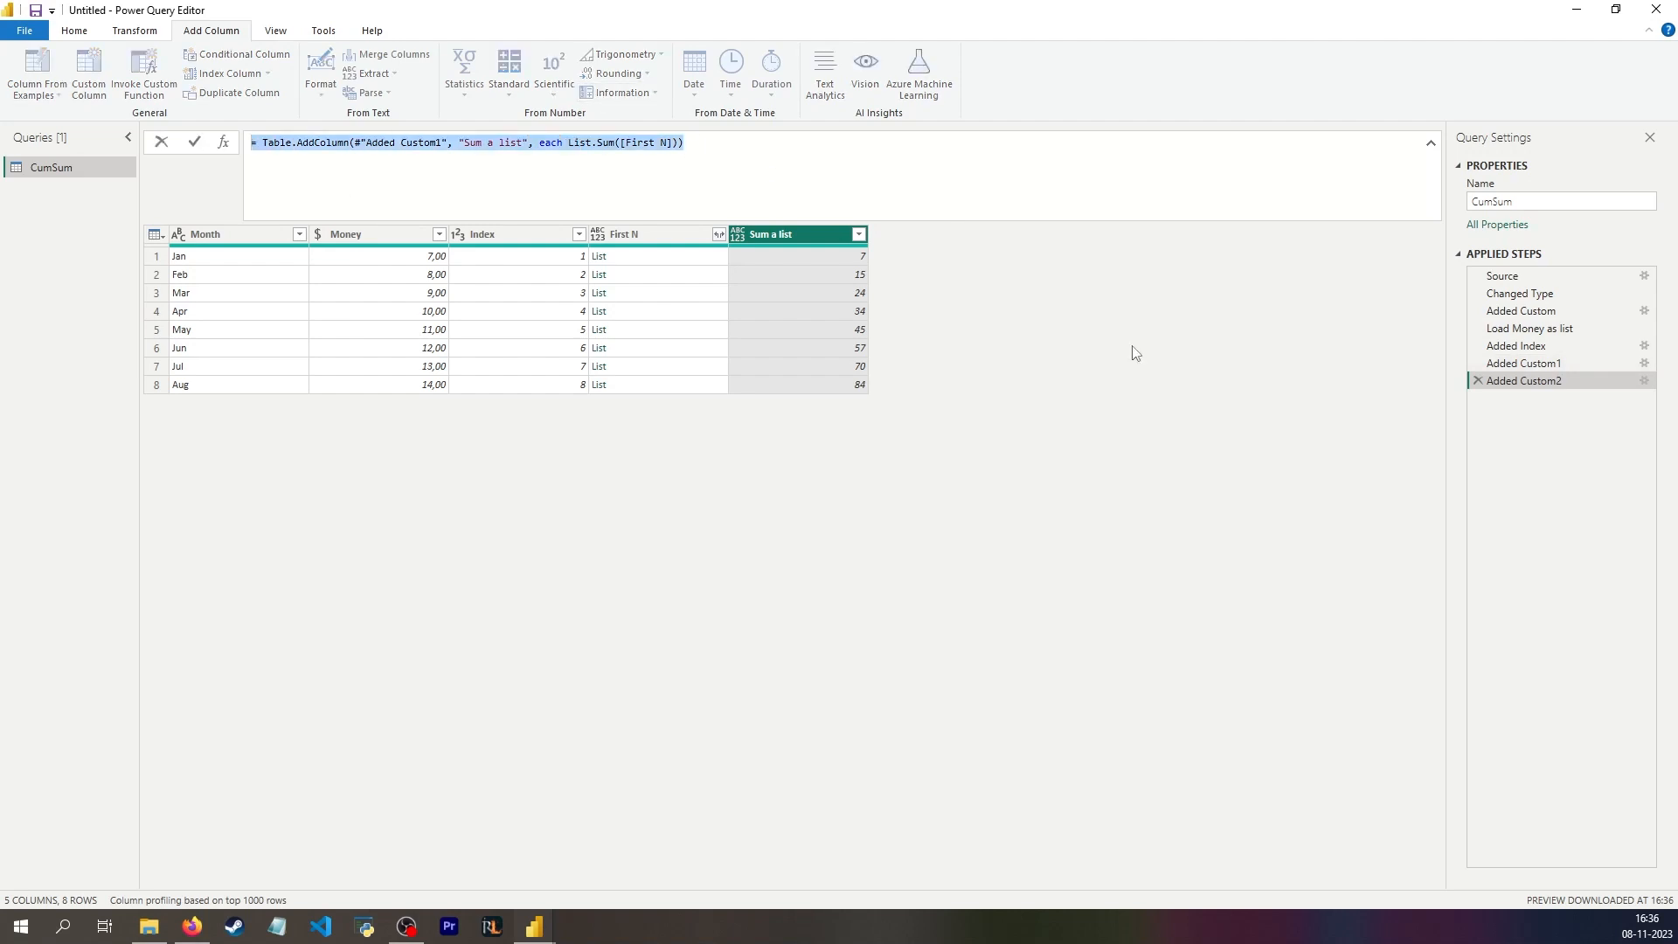
{"action": "left_click", "coordinate": [1528, 363]}
{"action": "left_click", "coordinate": [1525, 348]}
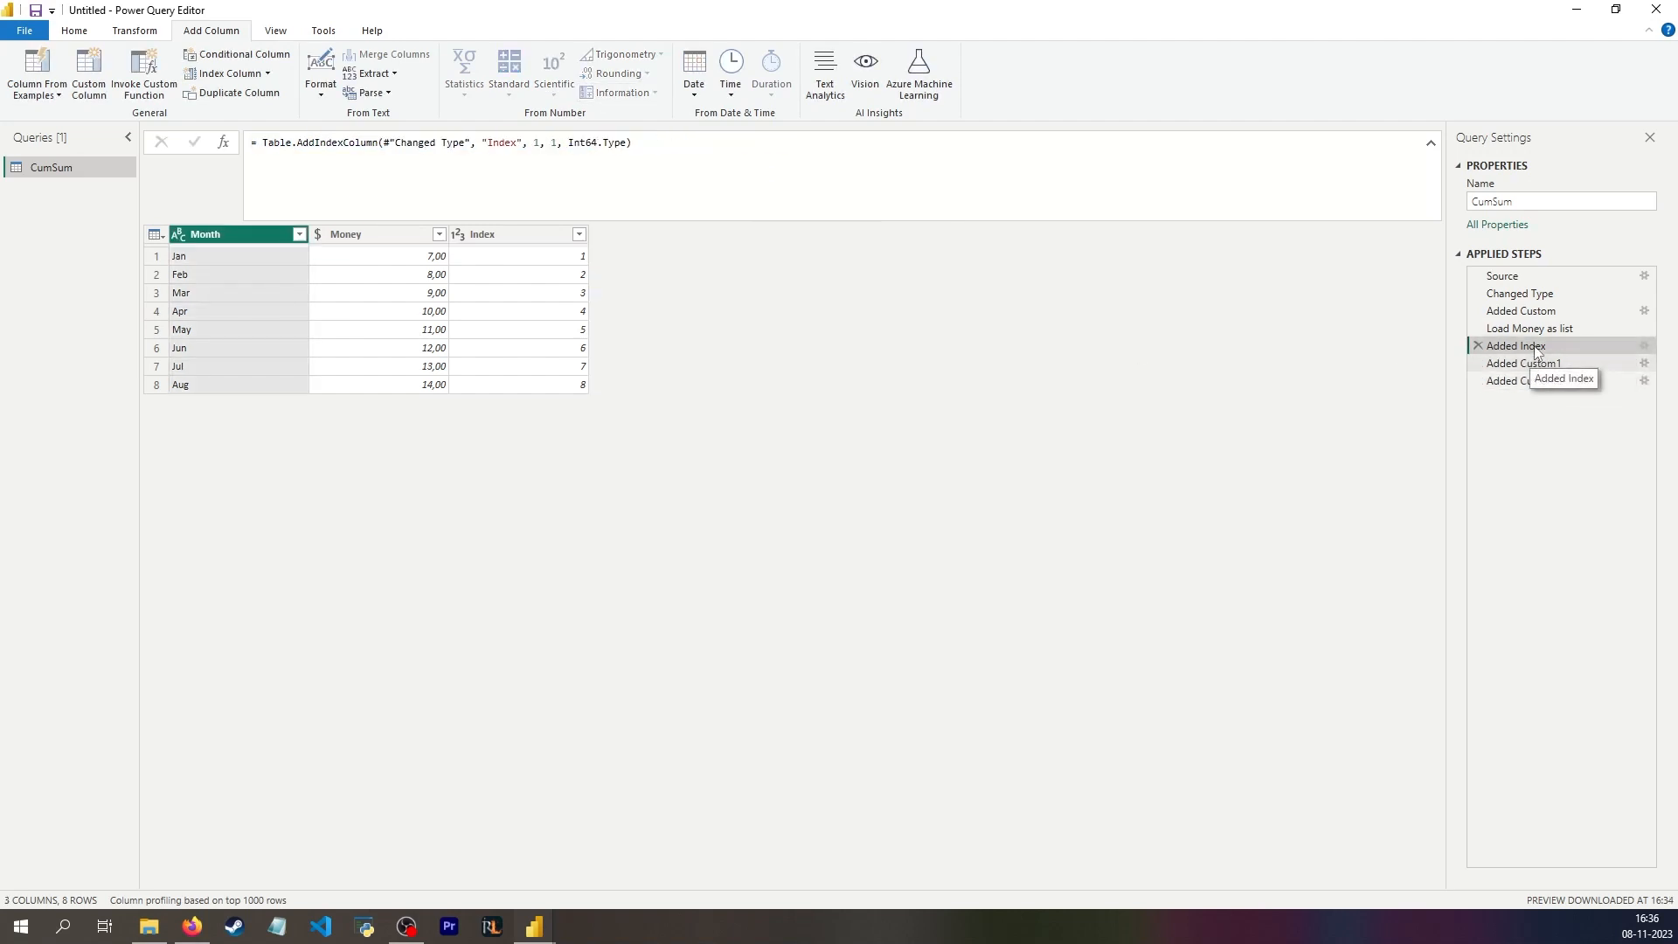
{"action": "left_click", "coordinate": [1525, 364]}
{"action": "left_click", "coordinate": [1512, 383]}
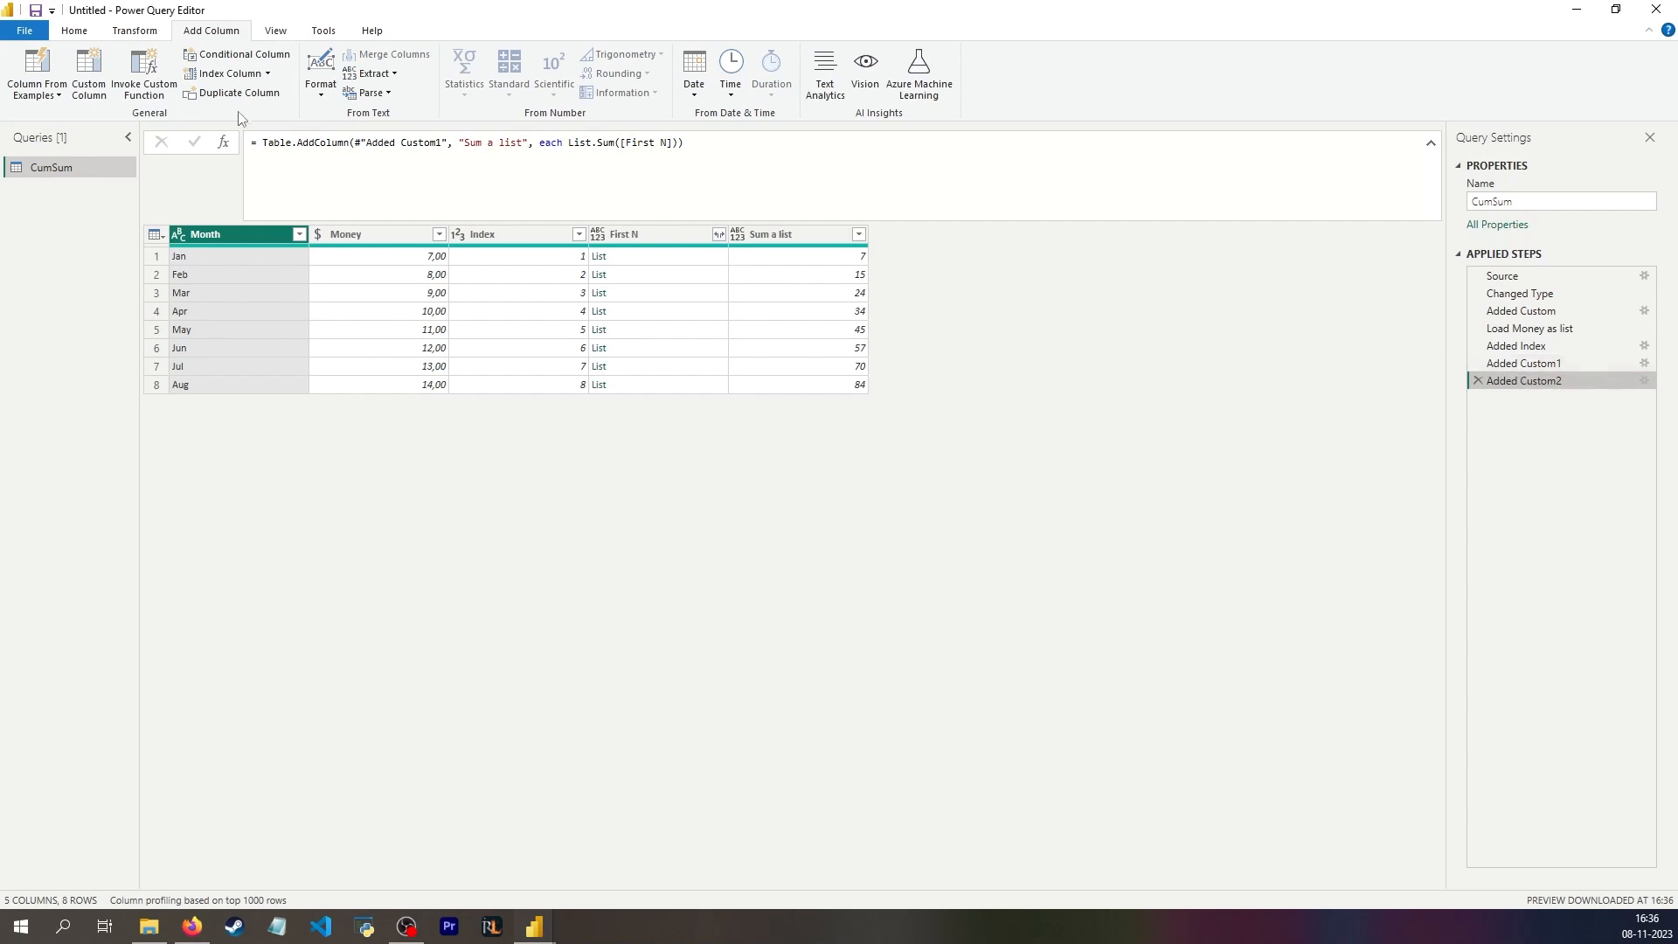
{"action": "left_click", "coordinate": [226, 147]}
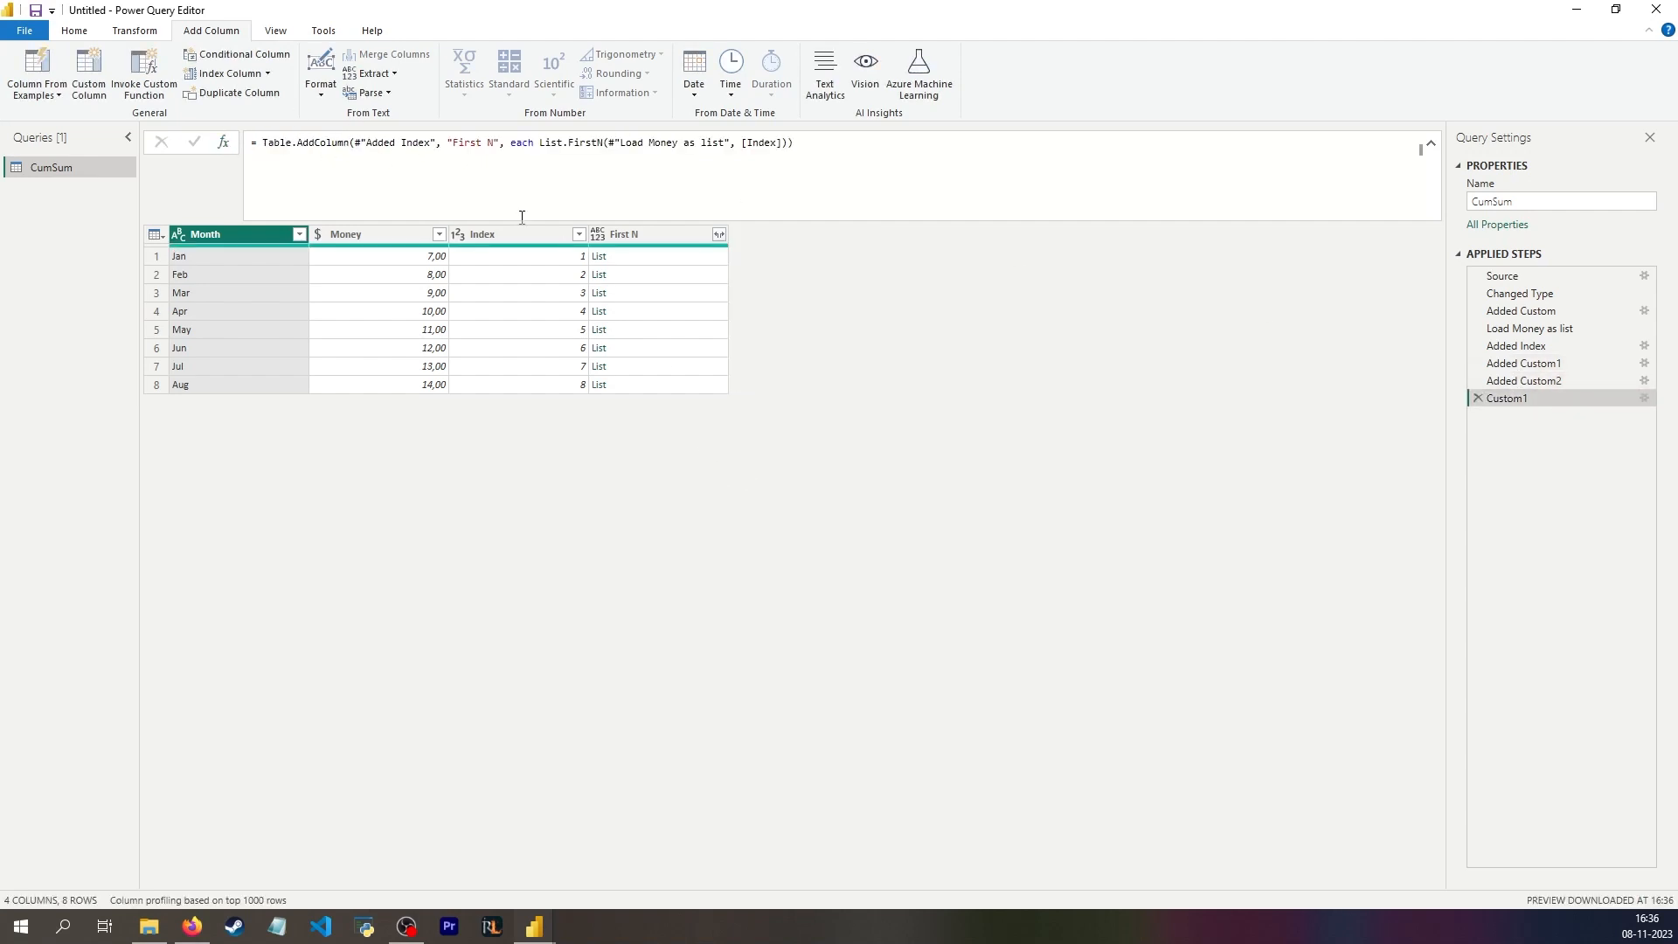
Step: Wrap List.FirstN in List.Sum in the new step's formula, breaking it onto separate lines after "First N" and the opening of List.Sum
{"action": "left_click", "coordinate": [511, 146]}
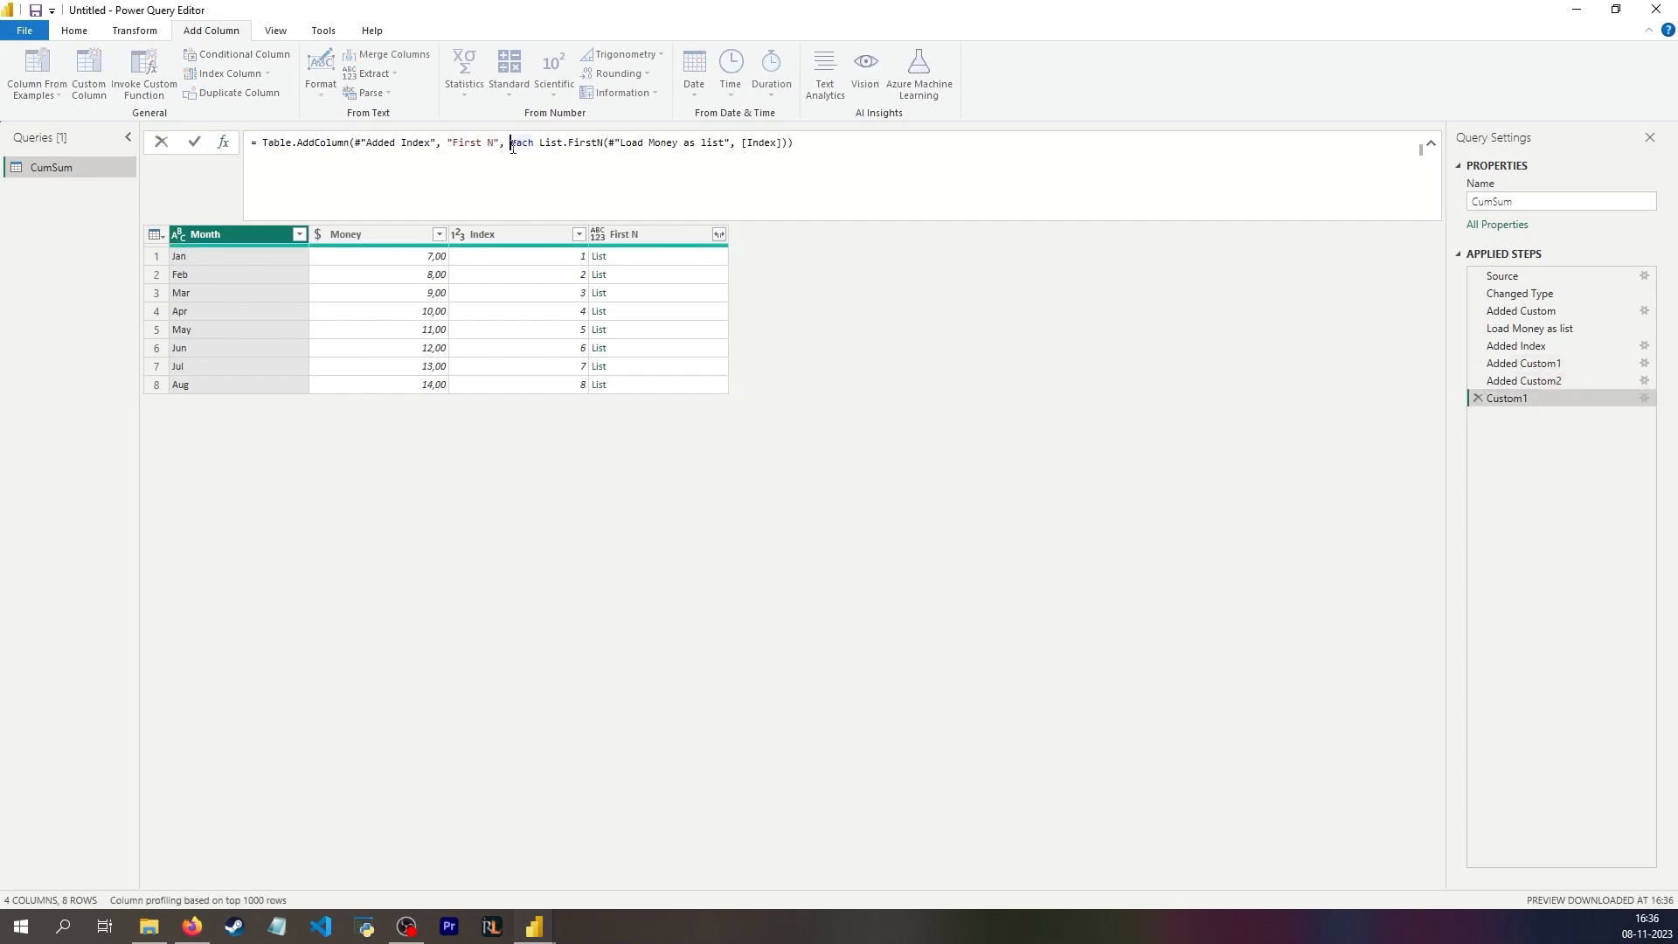
{"action": "key", "text": "shift+Return"}
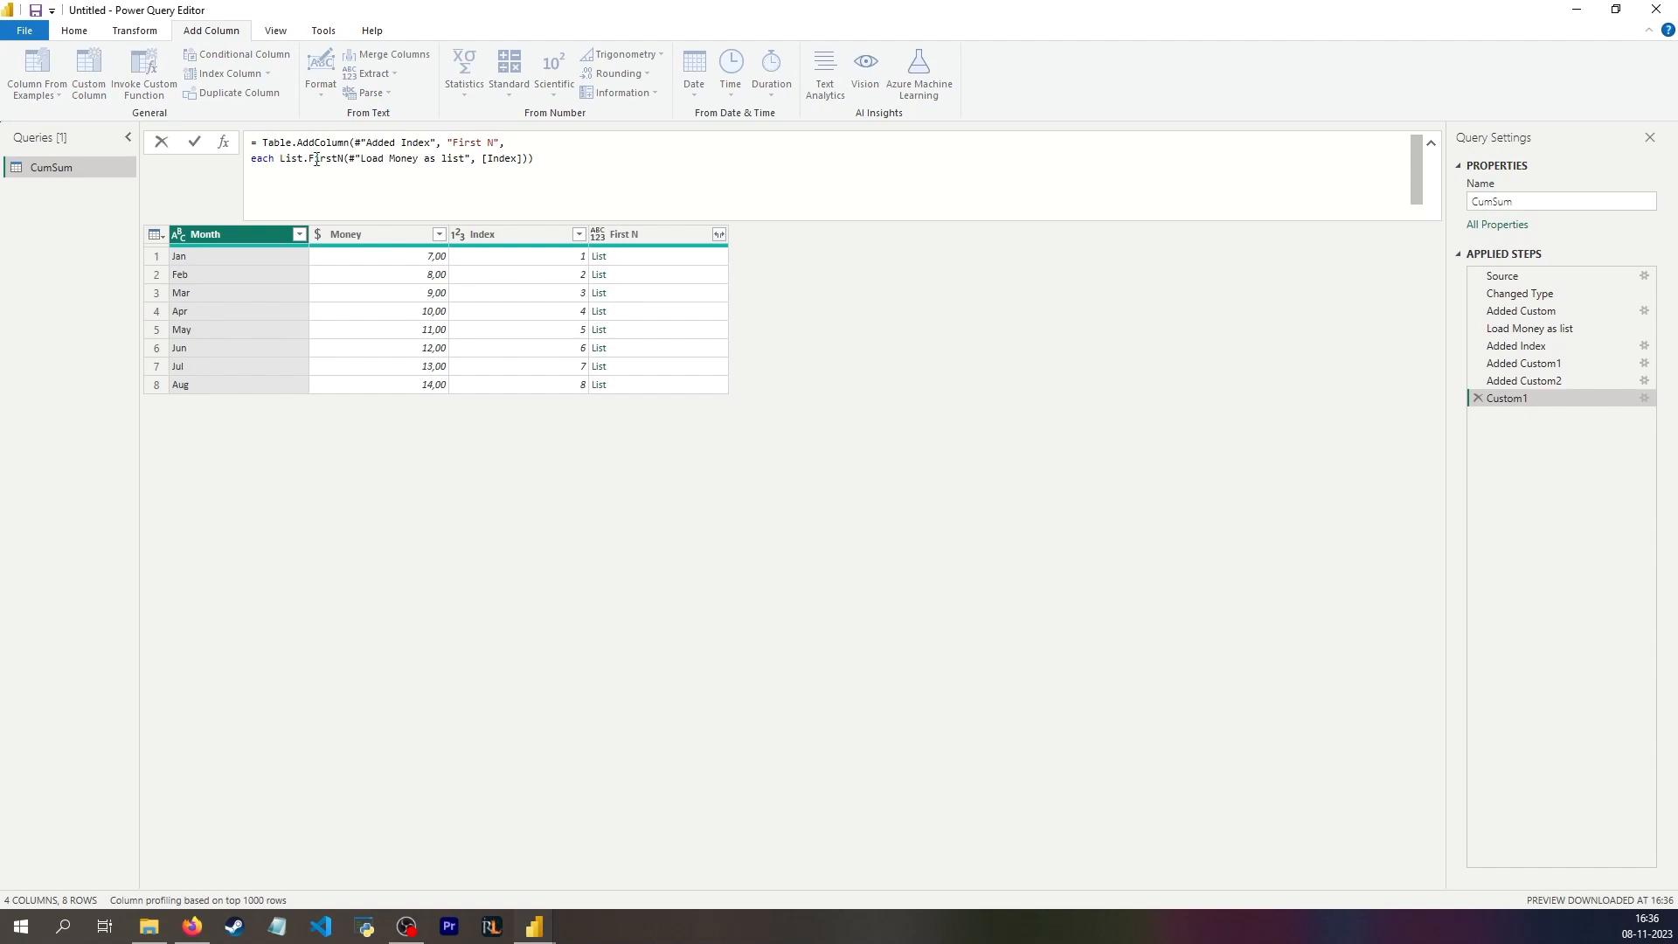
{"action": "key", "text": "shift+Return"}
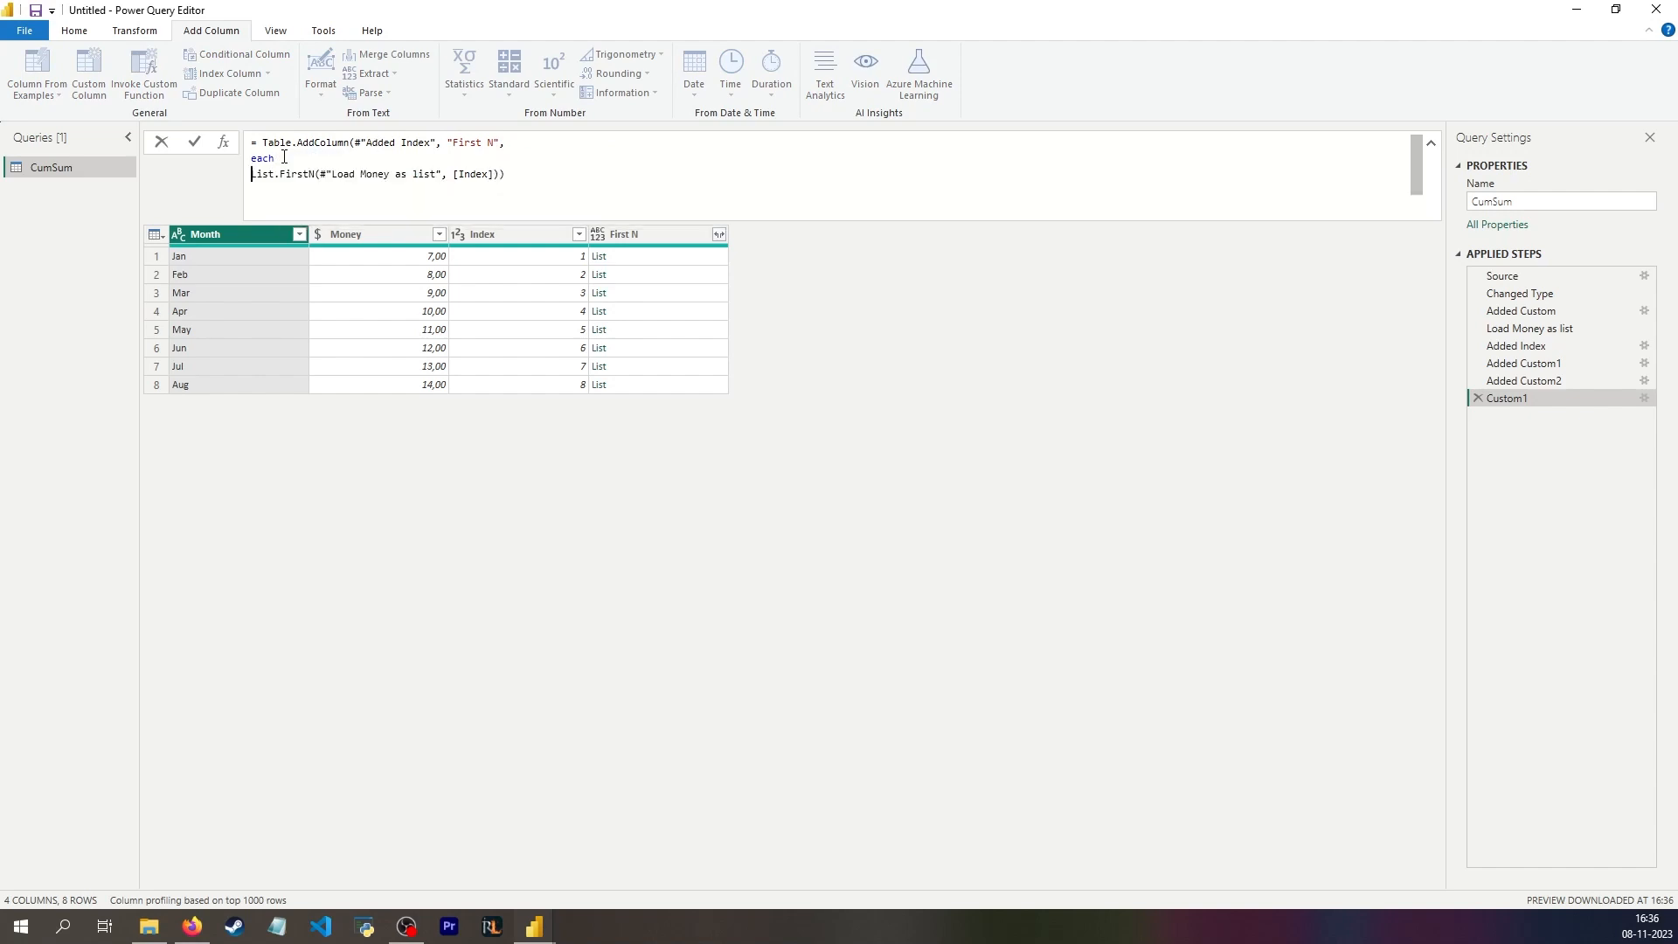
{"action": "type", "text": "List.Sum("}
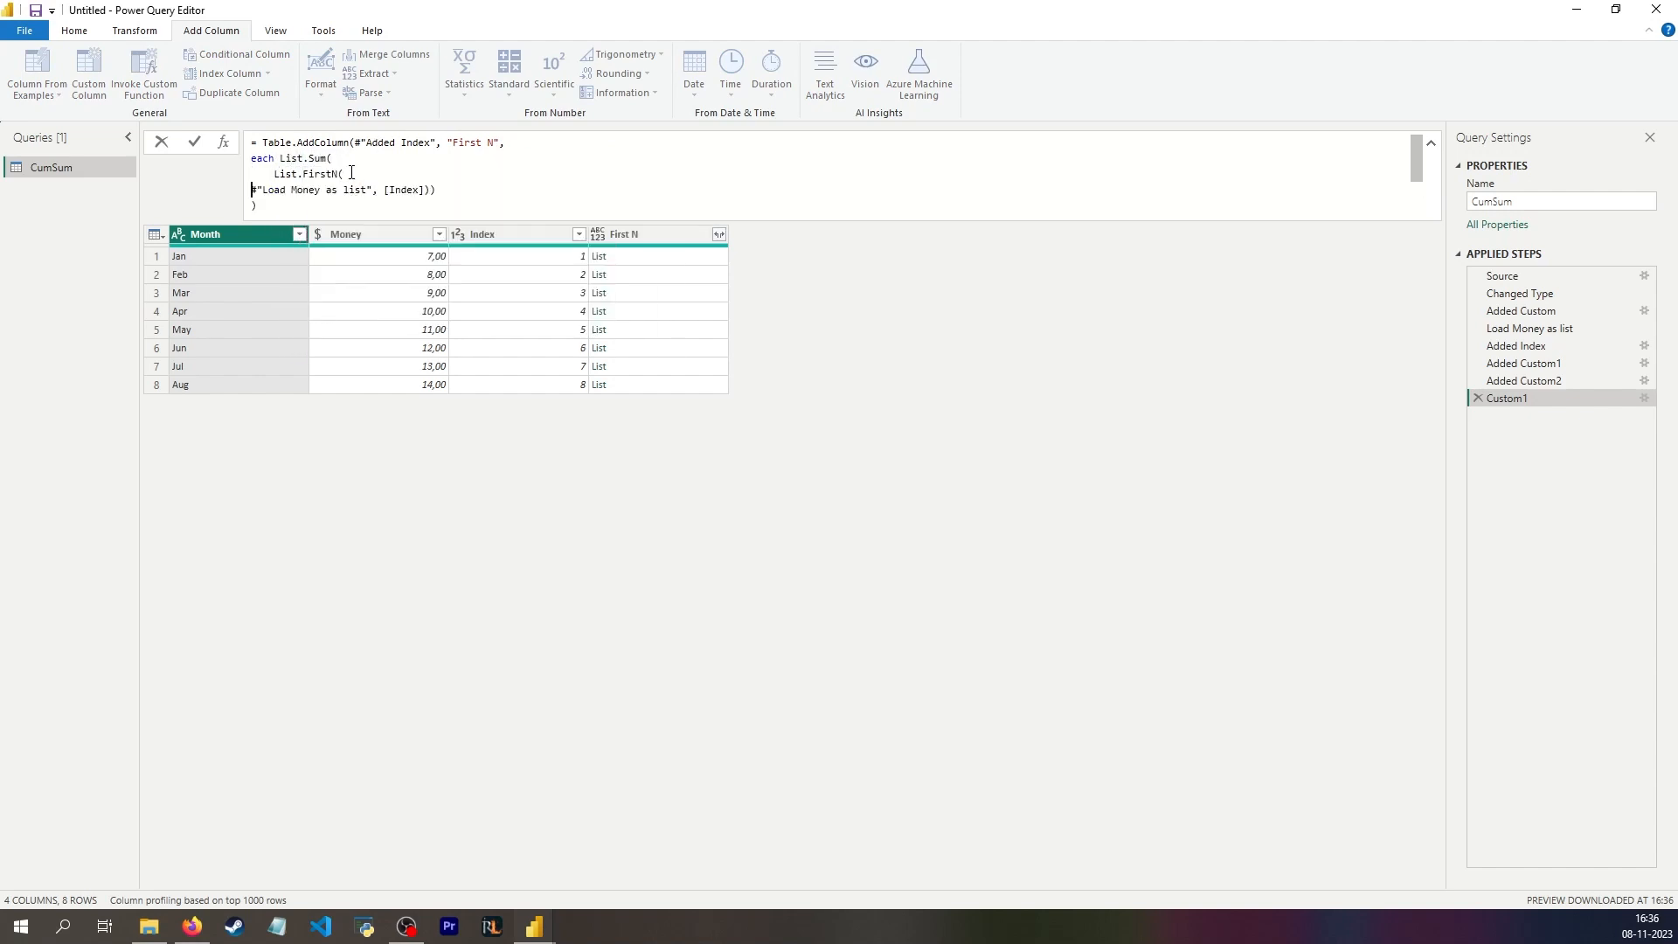
Step: Indent the #"Load Money as list" argument line, apply the formula and rename the step List sum List first N
{"action": "left_click", "coordinate": [351, 172]}
{"action": "key", "text": "shift+Return"}
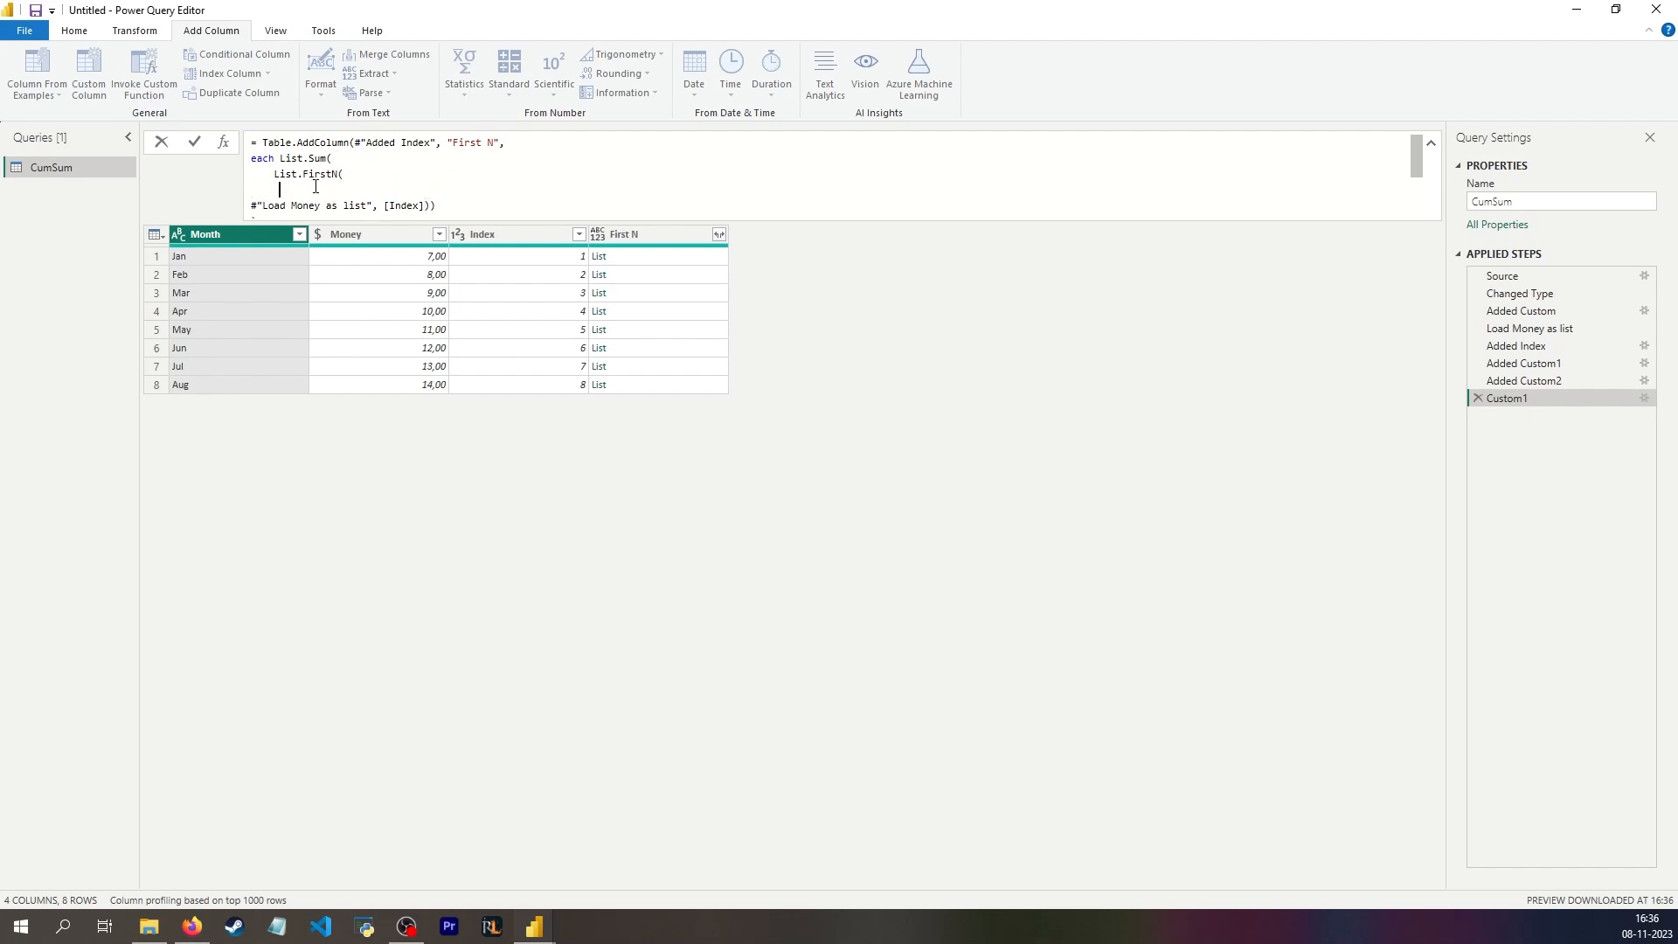
{"action": "key", "text": "Tab"}
{"action": "key", "text": "Delete"}
{"action": "key", "text": "Return"}
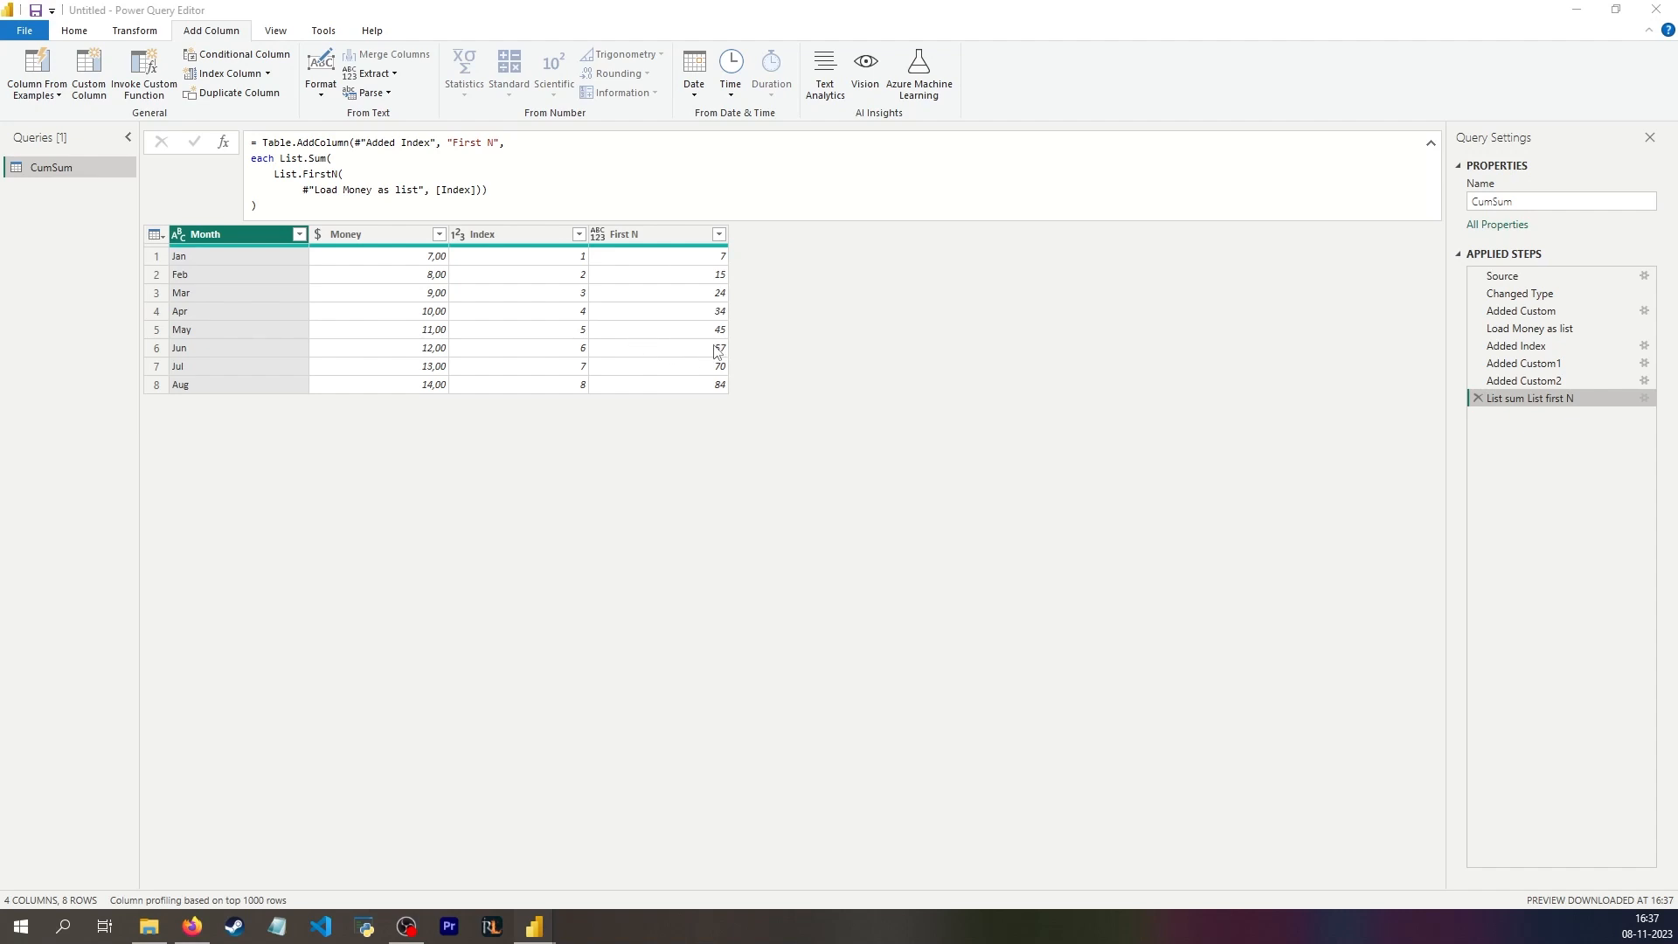
Step: Add a custom column named Below threshold with the formula if [First N] <= 60 then [First N] else null
{"action": "left_click", "coordinate": [651, 349]}
{"action": "left_click", "coordinate": [156, 348]}
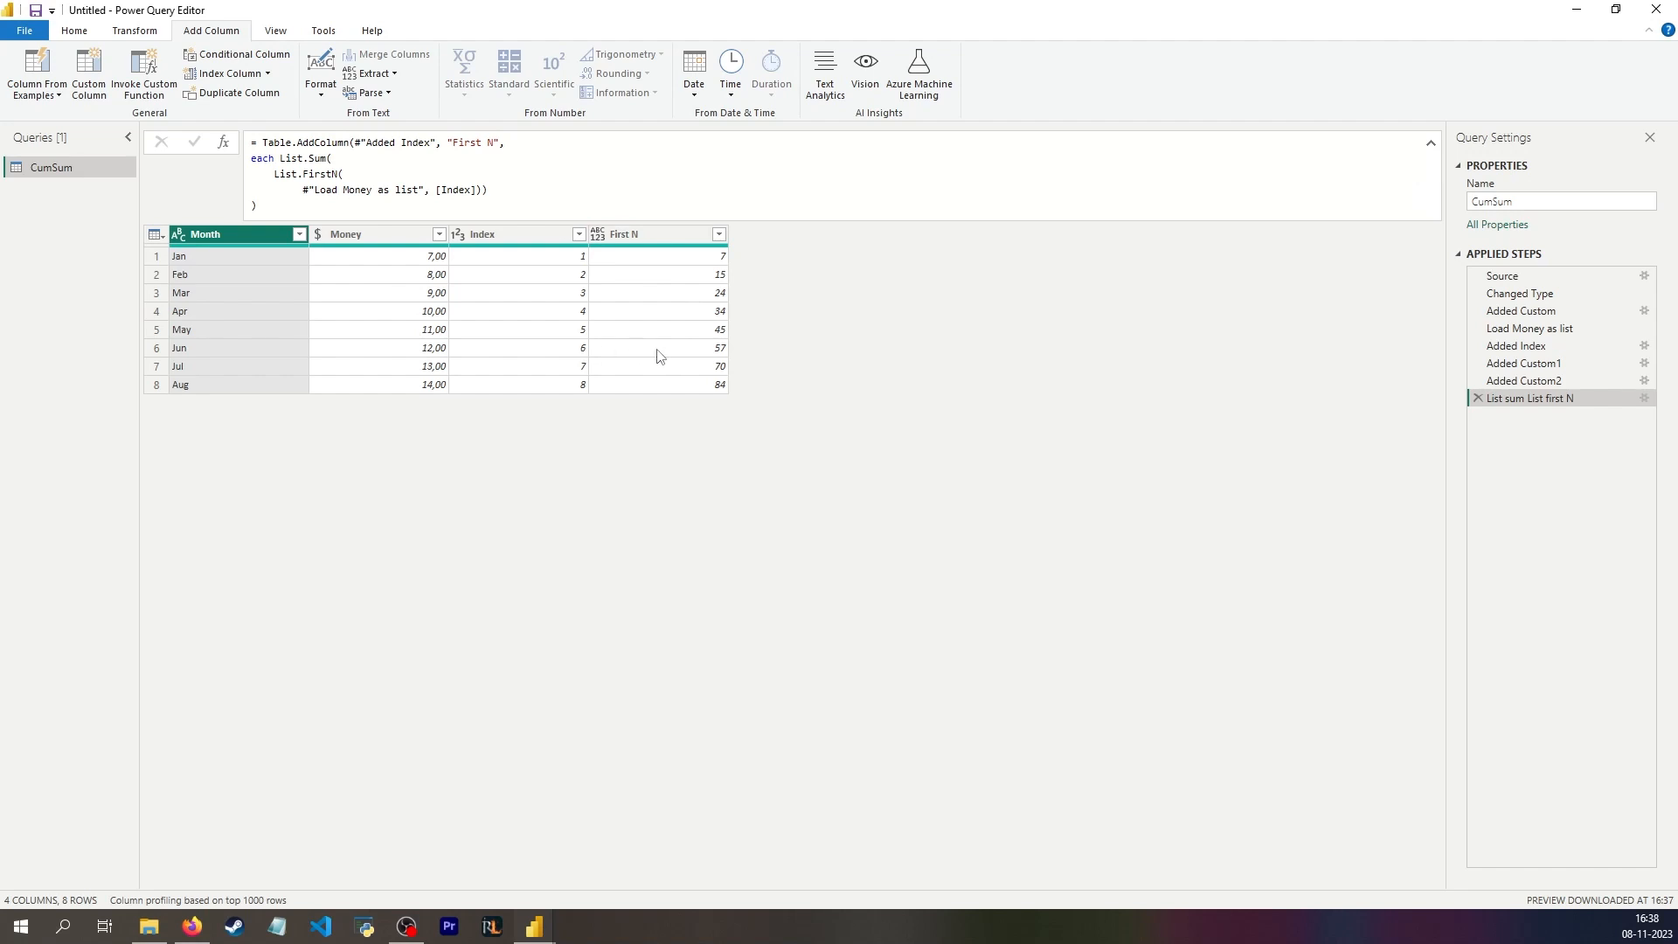
{"action": "left_click", "coordinate": [103, 88]}
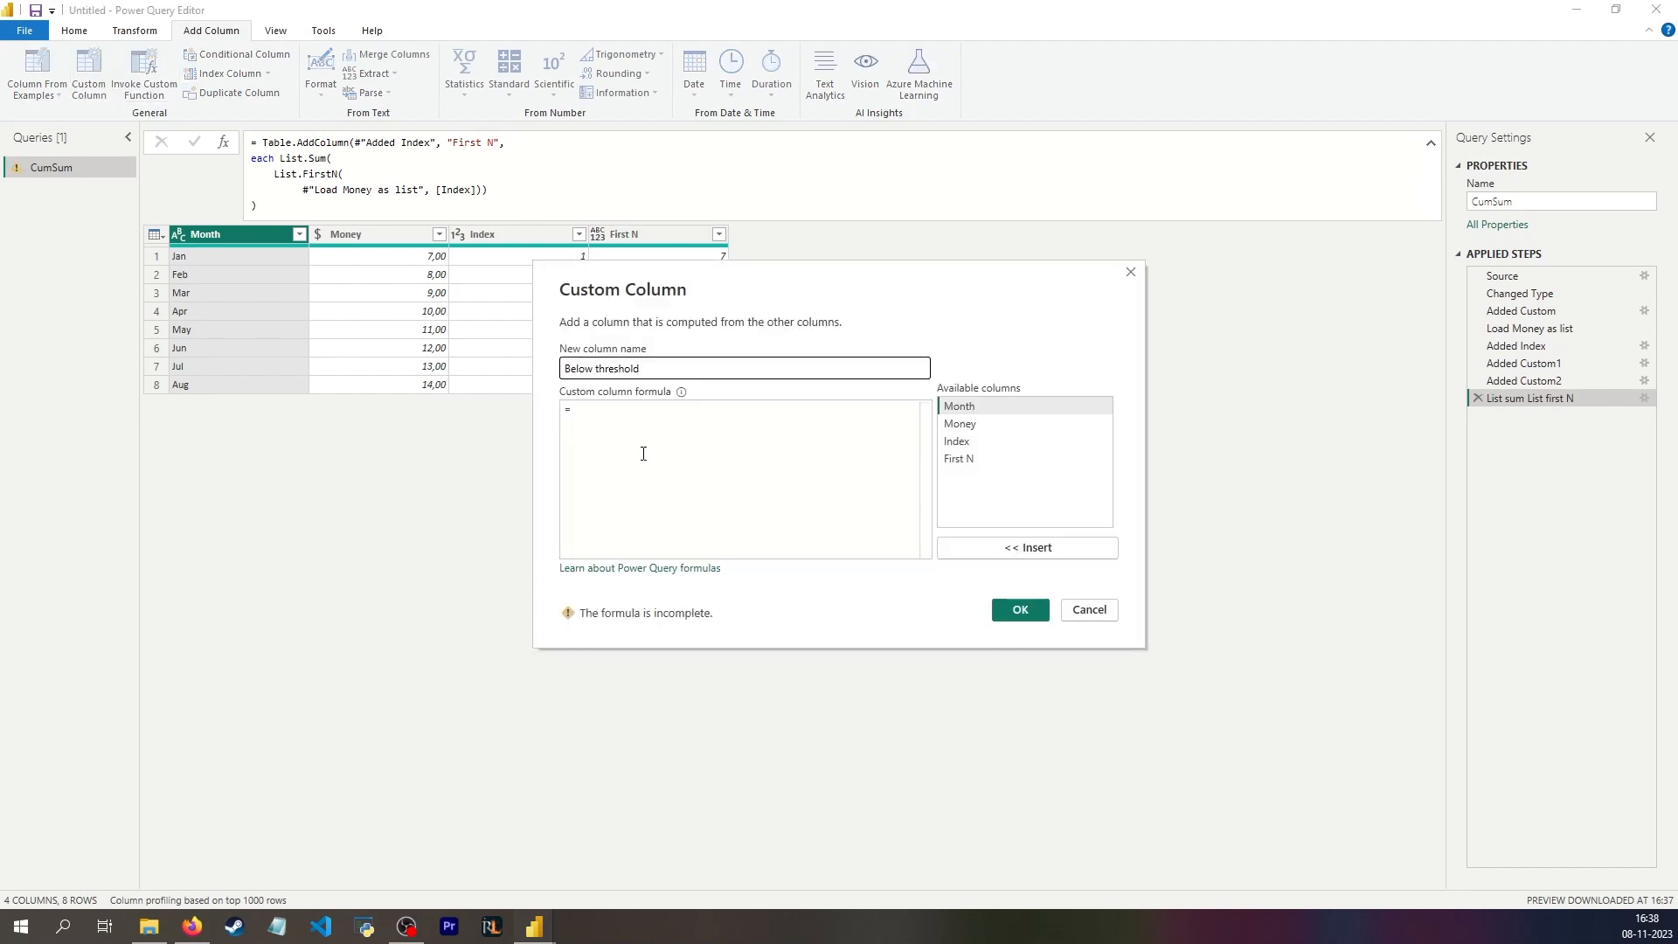
{"action": "left_click", "coordinate": [646, 453]}
{"action": "type", "text": "if"}
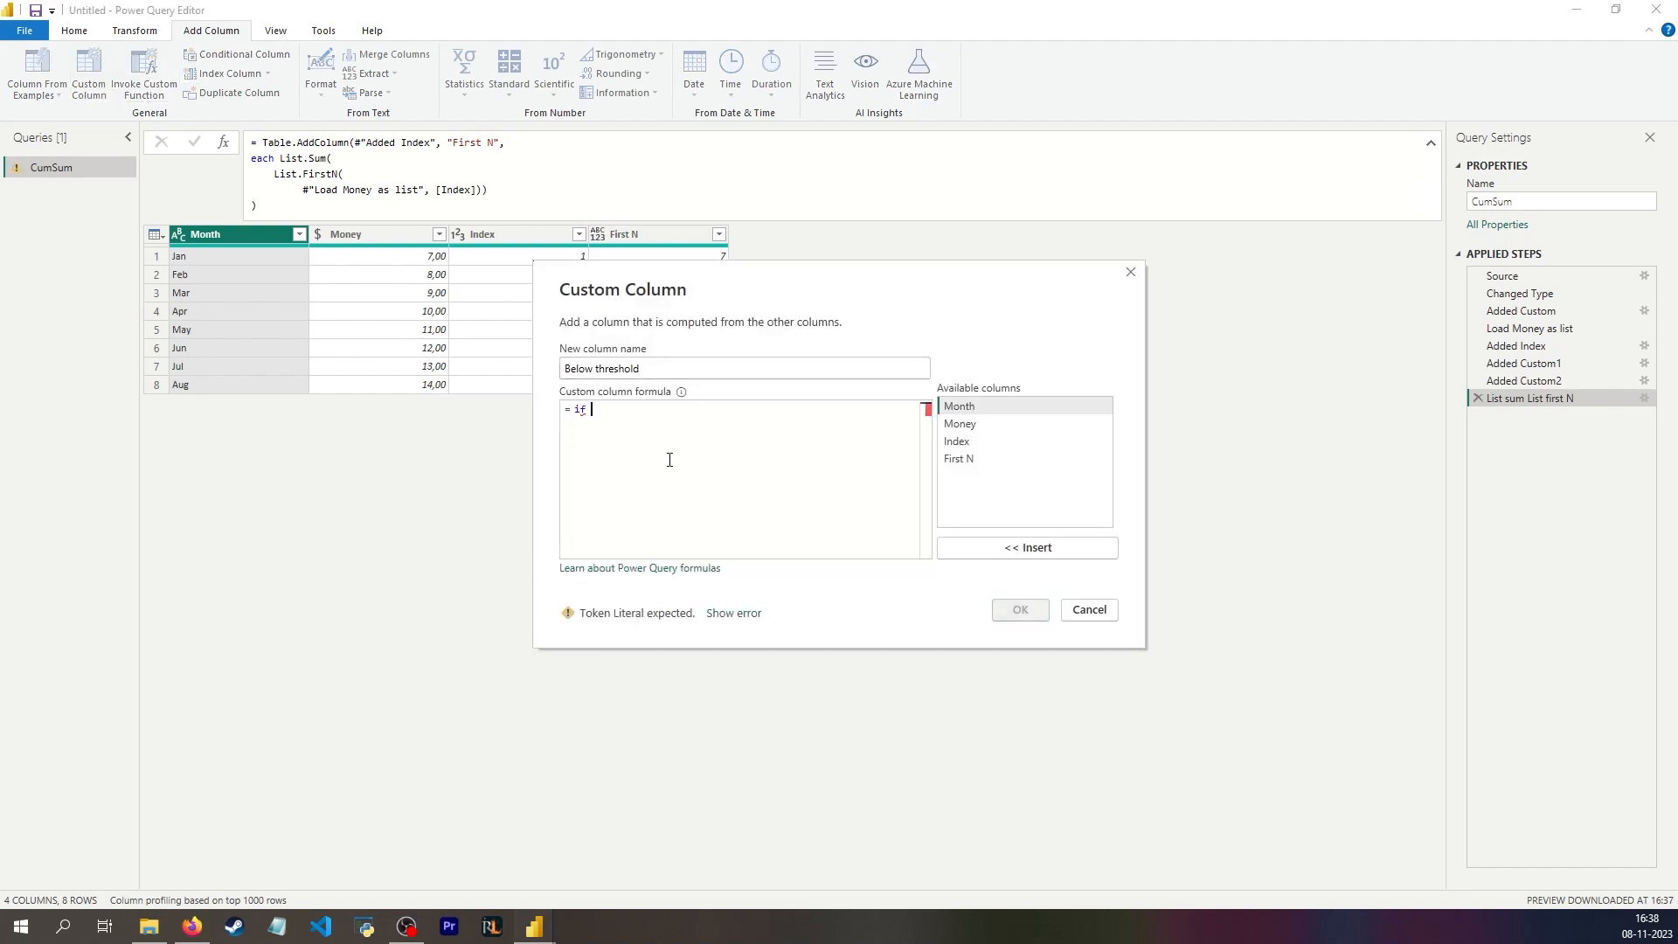
{"action": "double_click", "coordinate": [992, 454]}
{"action": "type", "text": "<"}
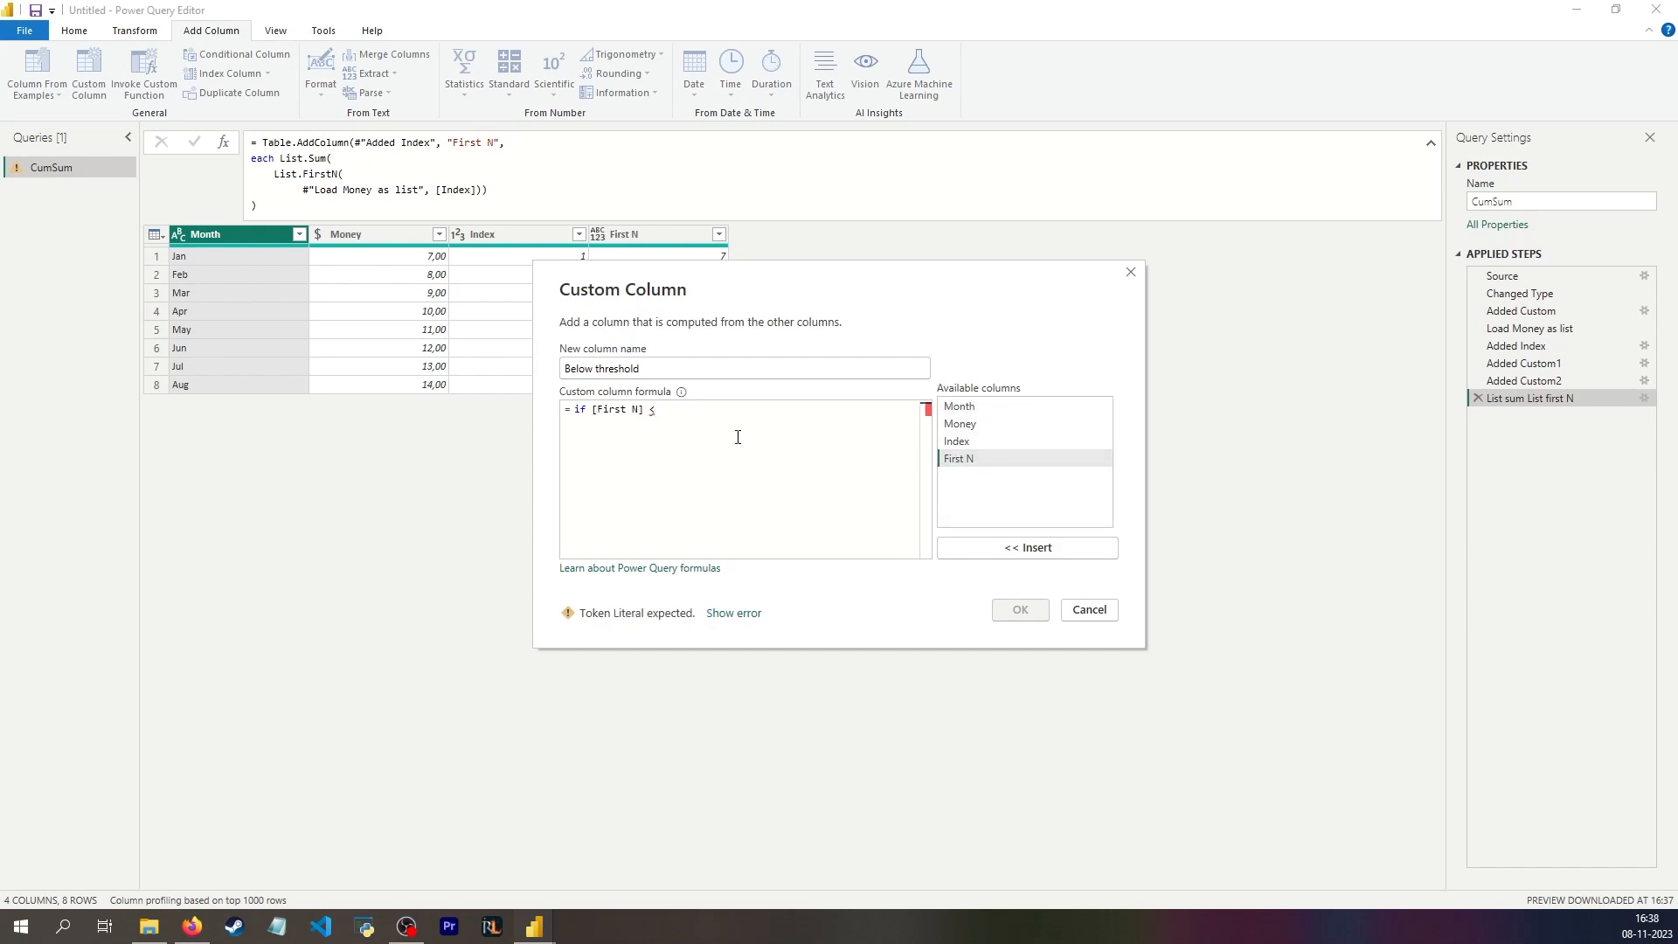
{"action": "type", "text": "= 60 then"}
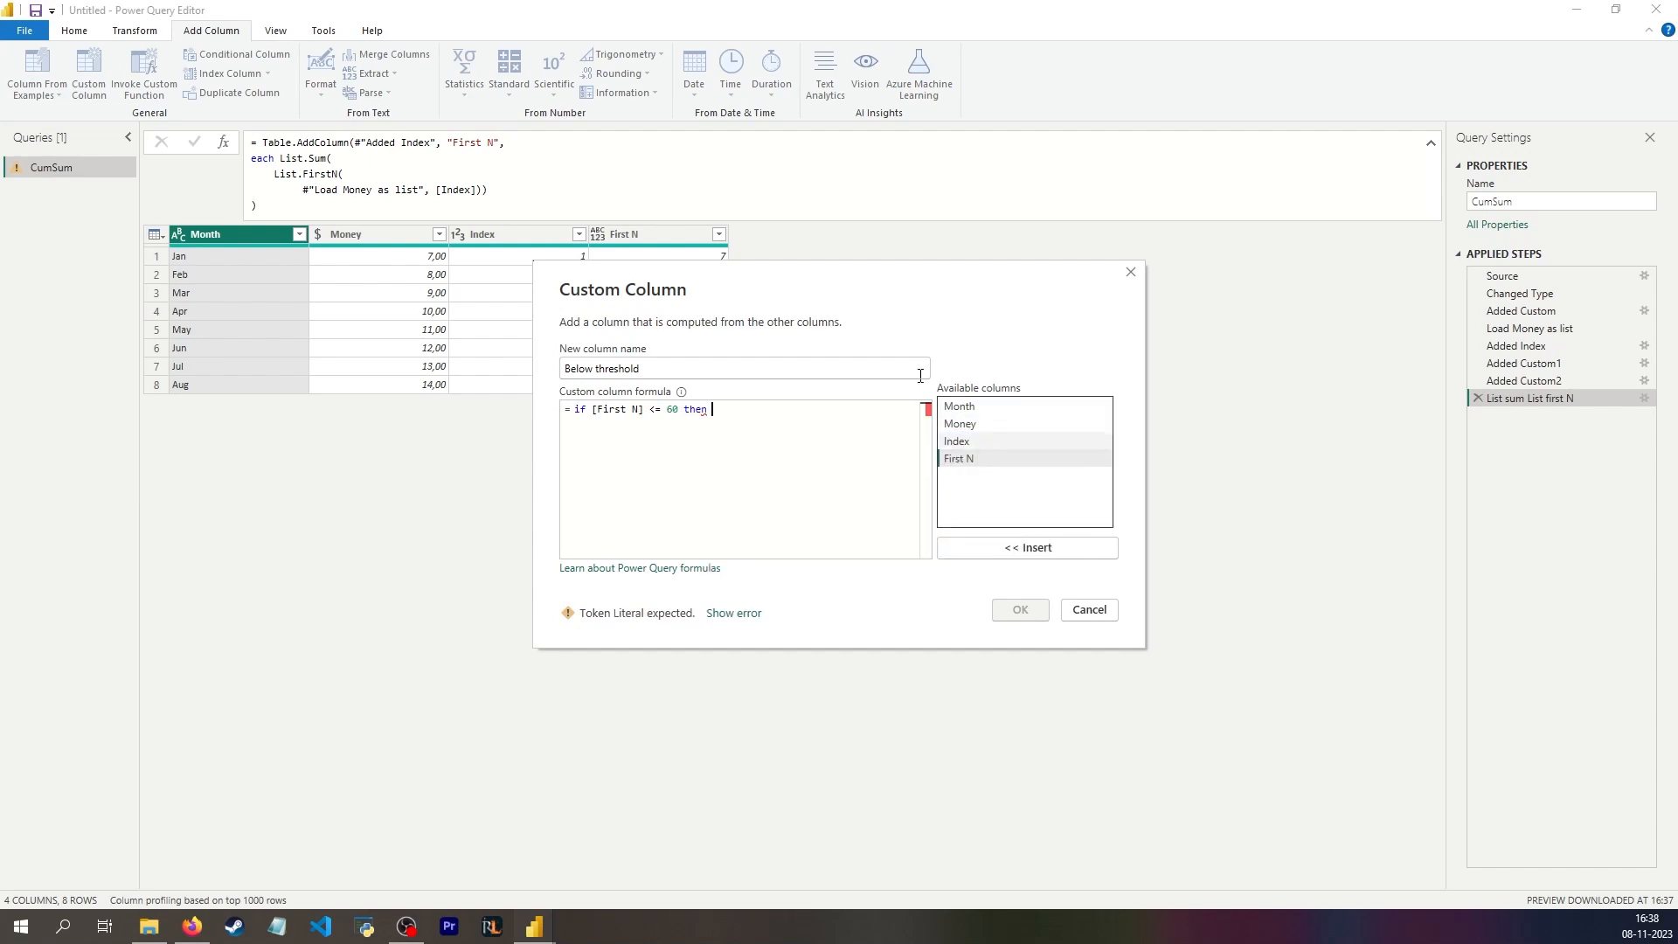
{"action": "left_click_drag", "start_coordinate": [776, 279], "coordinate": [1001, 302]}
{"action": "double_click", "coordinate": [1183, 481]}
{"action": "type", "text": "else null"}
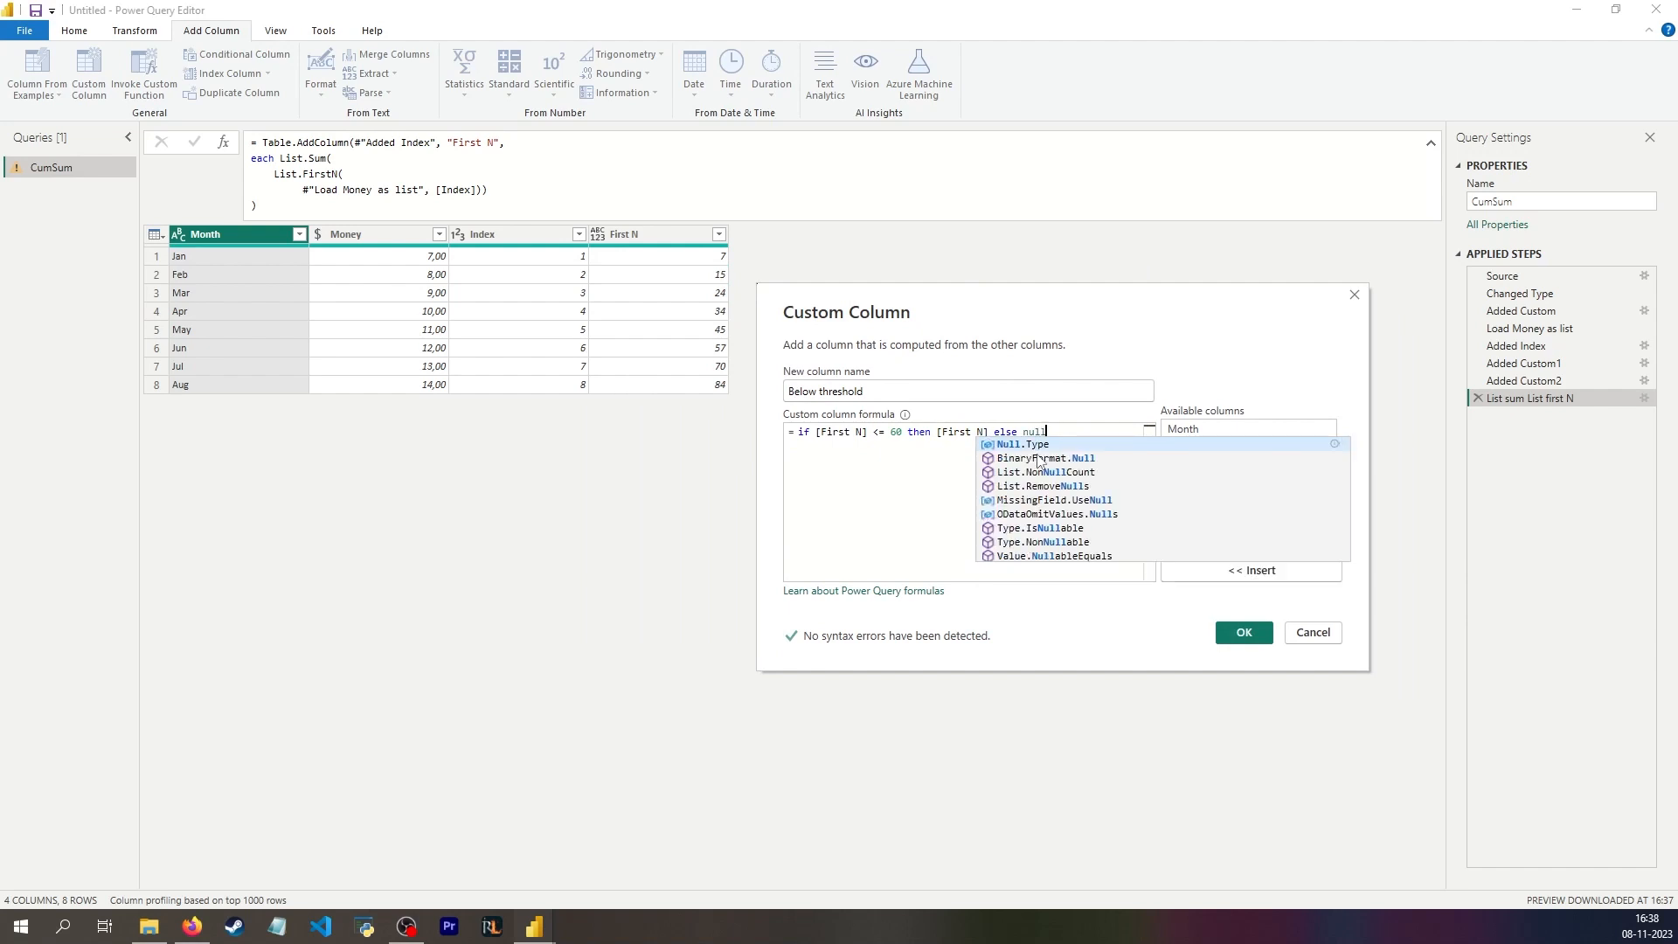
Step: Filter the null values out of the Below threshold column
{"action": "left_click", "coordinate": [827, 366]}
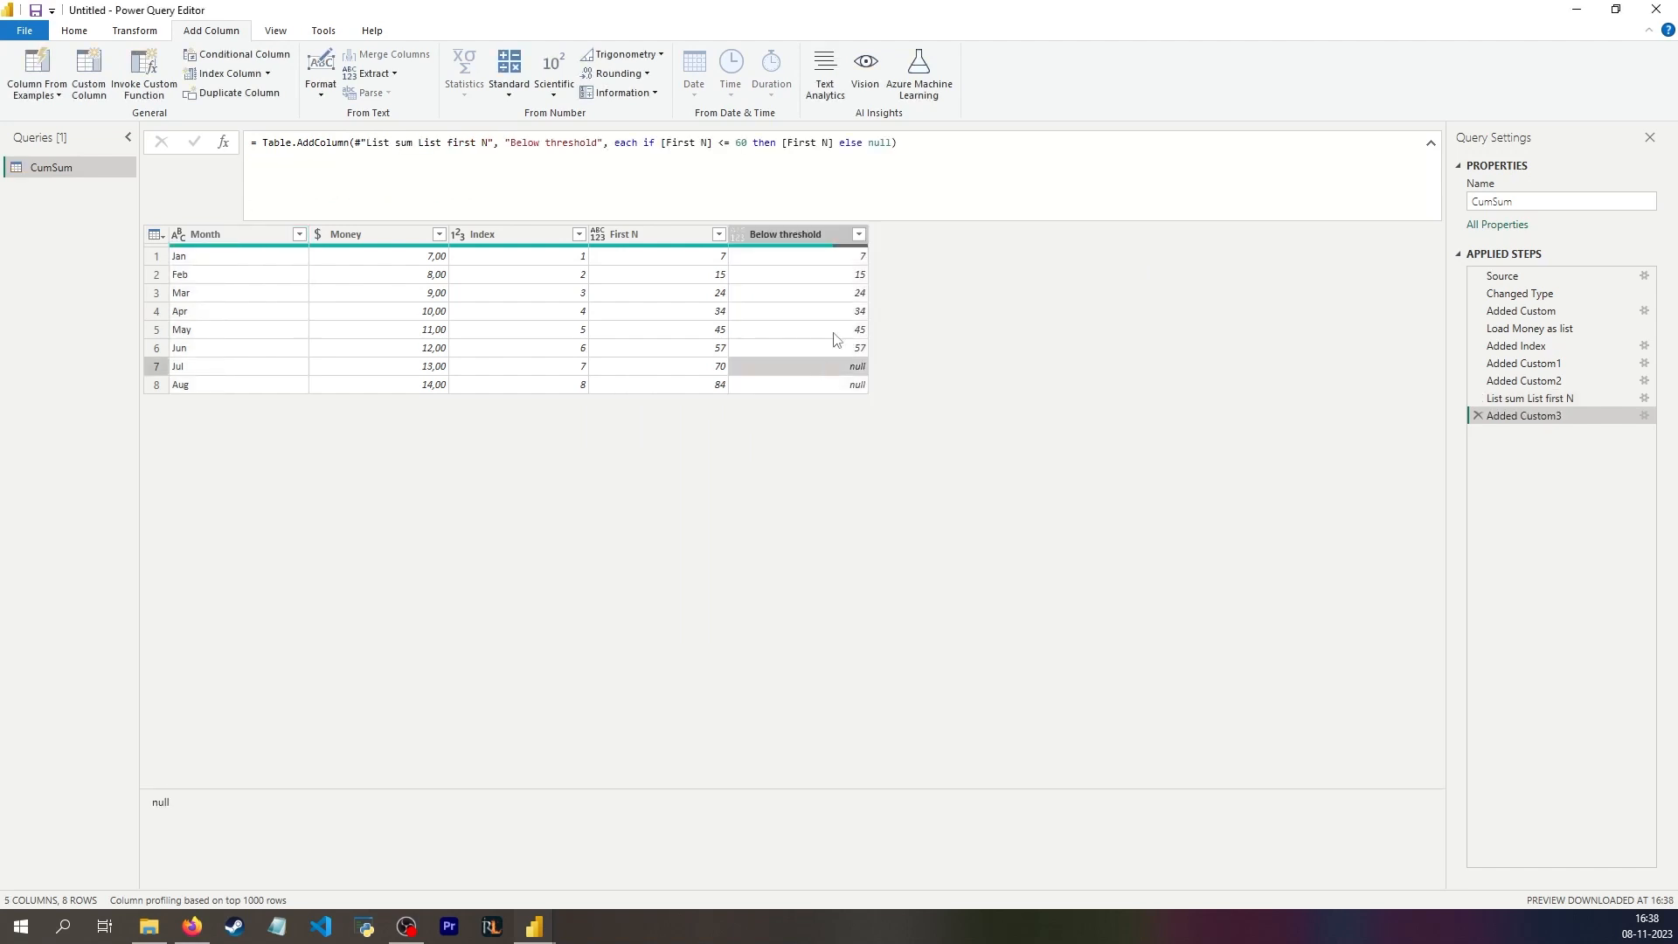
{"action": "left_click", "coordinate": [859, 234]}
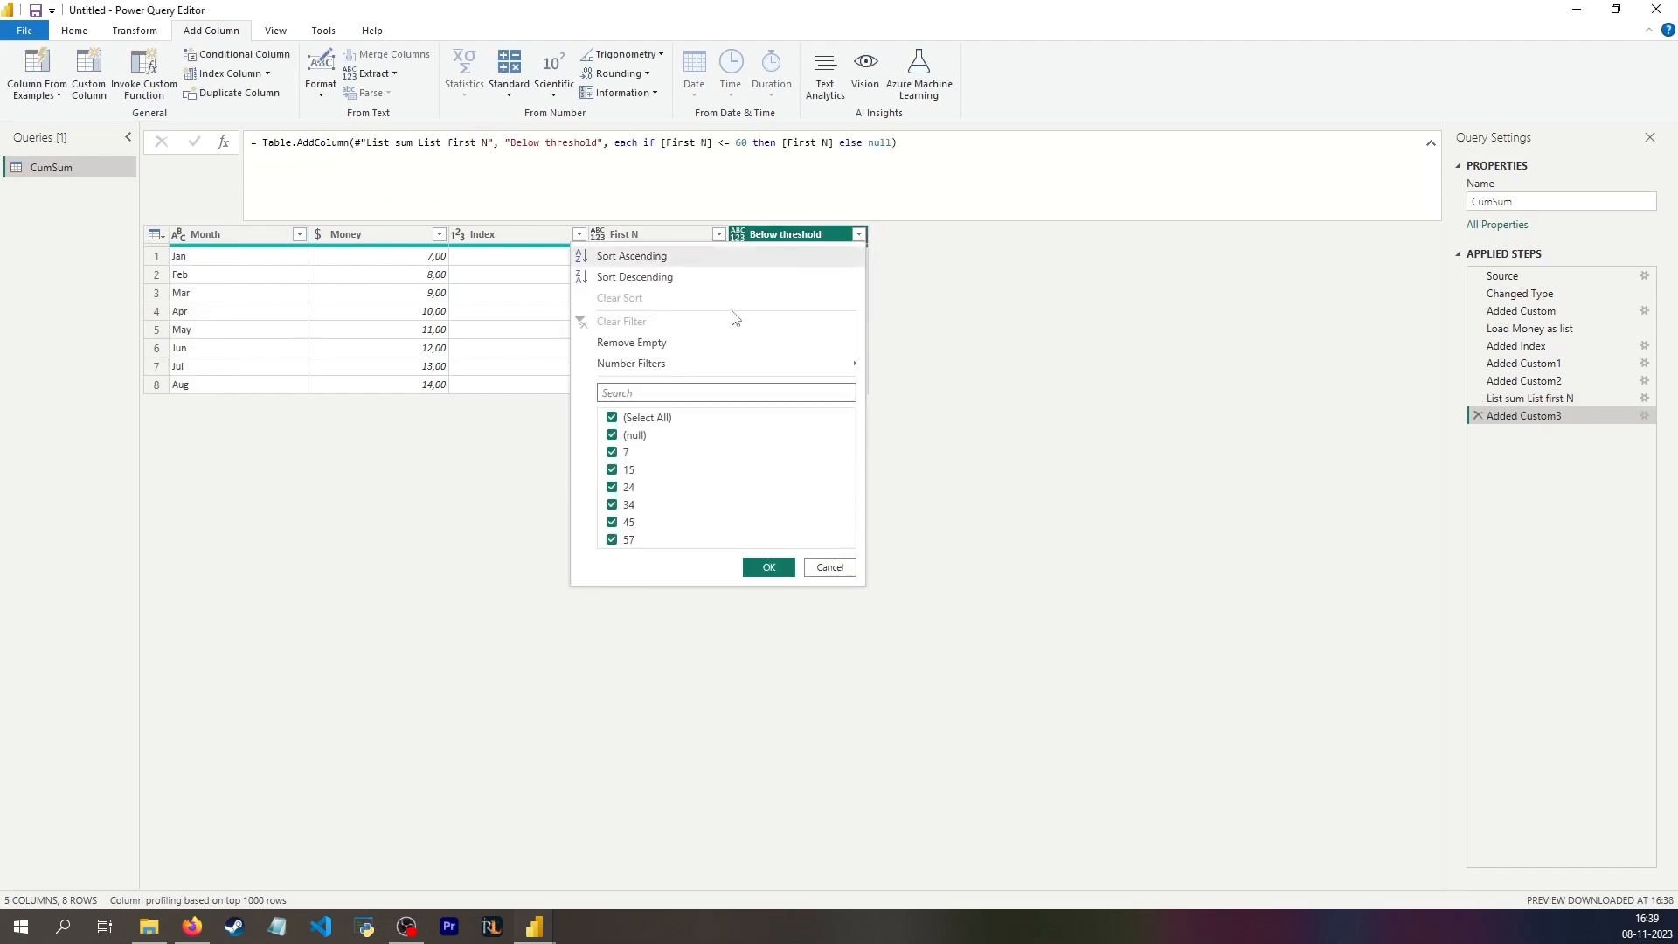
{"action": "left_click", "coordinate": [611, 434]}
{"action": "left_click", "coordinate": [765, 564]}
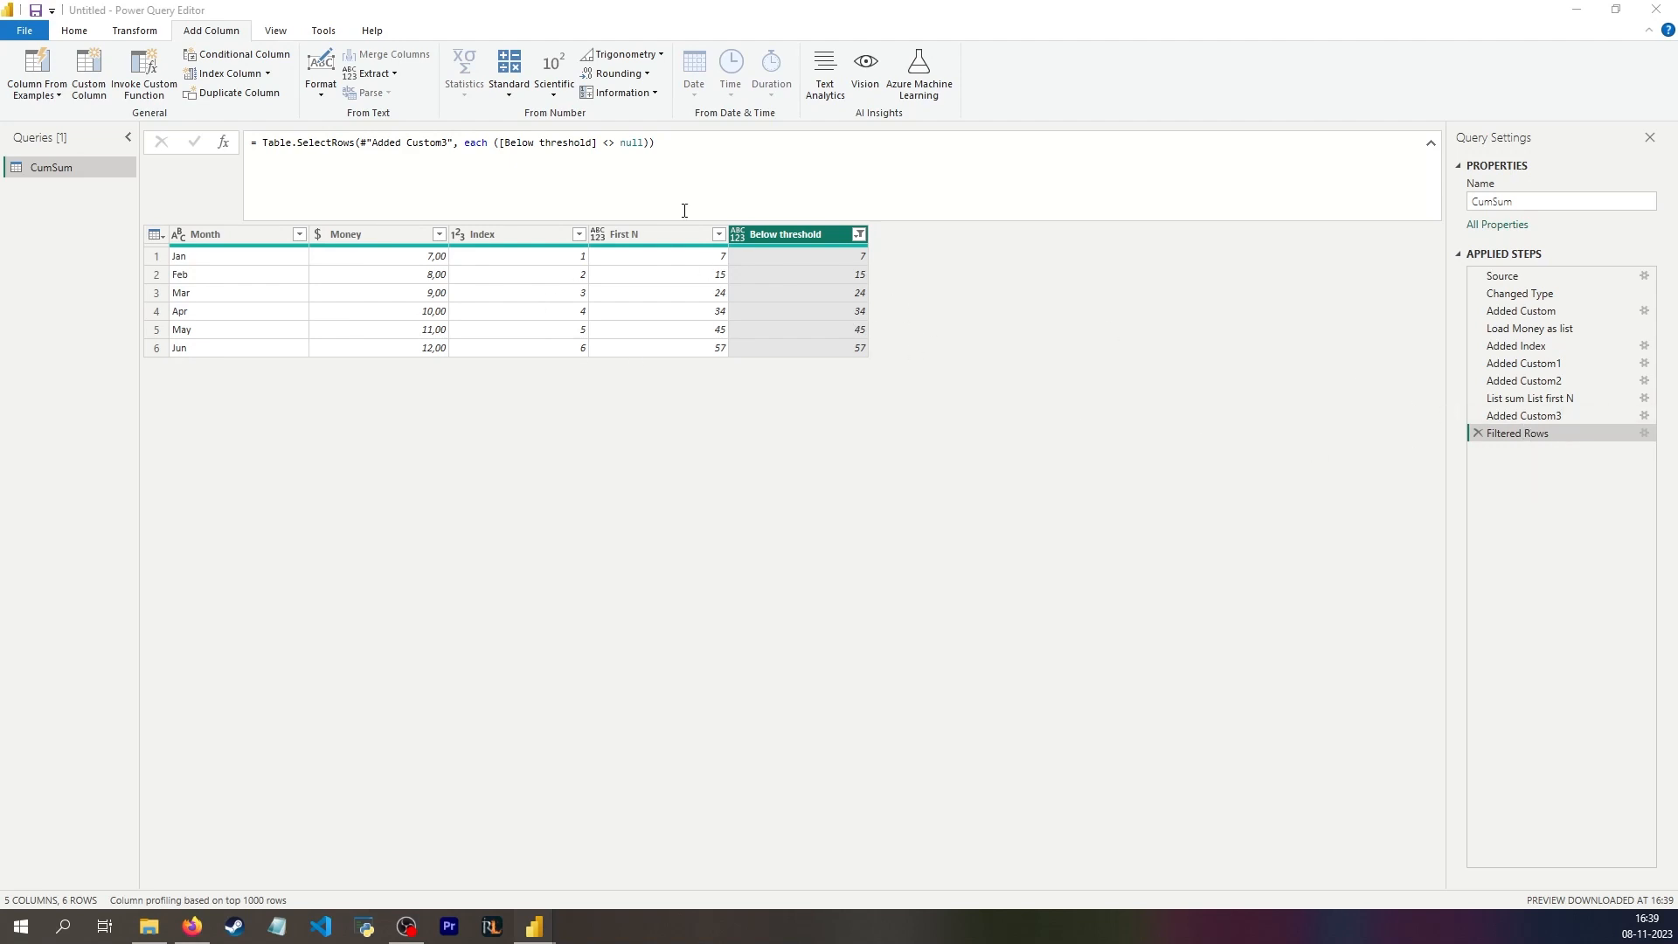
Step: Copy the name of the List sum List first N step from the applied steps
{"action": "left_click", "coordinate": [1566, 435]}
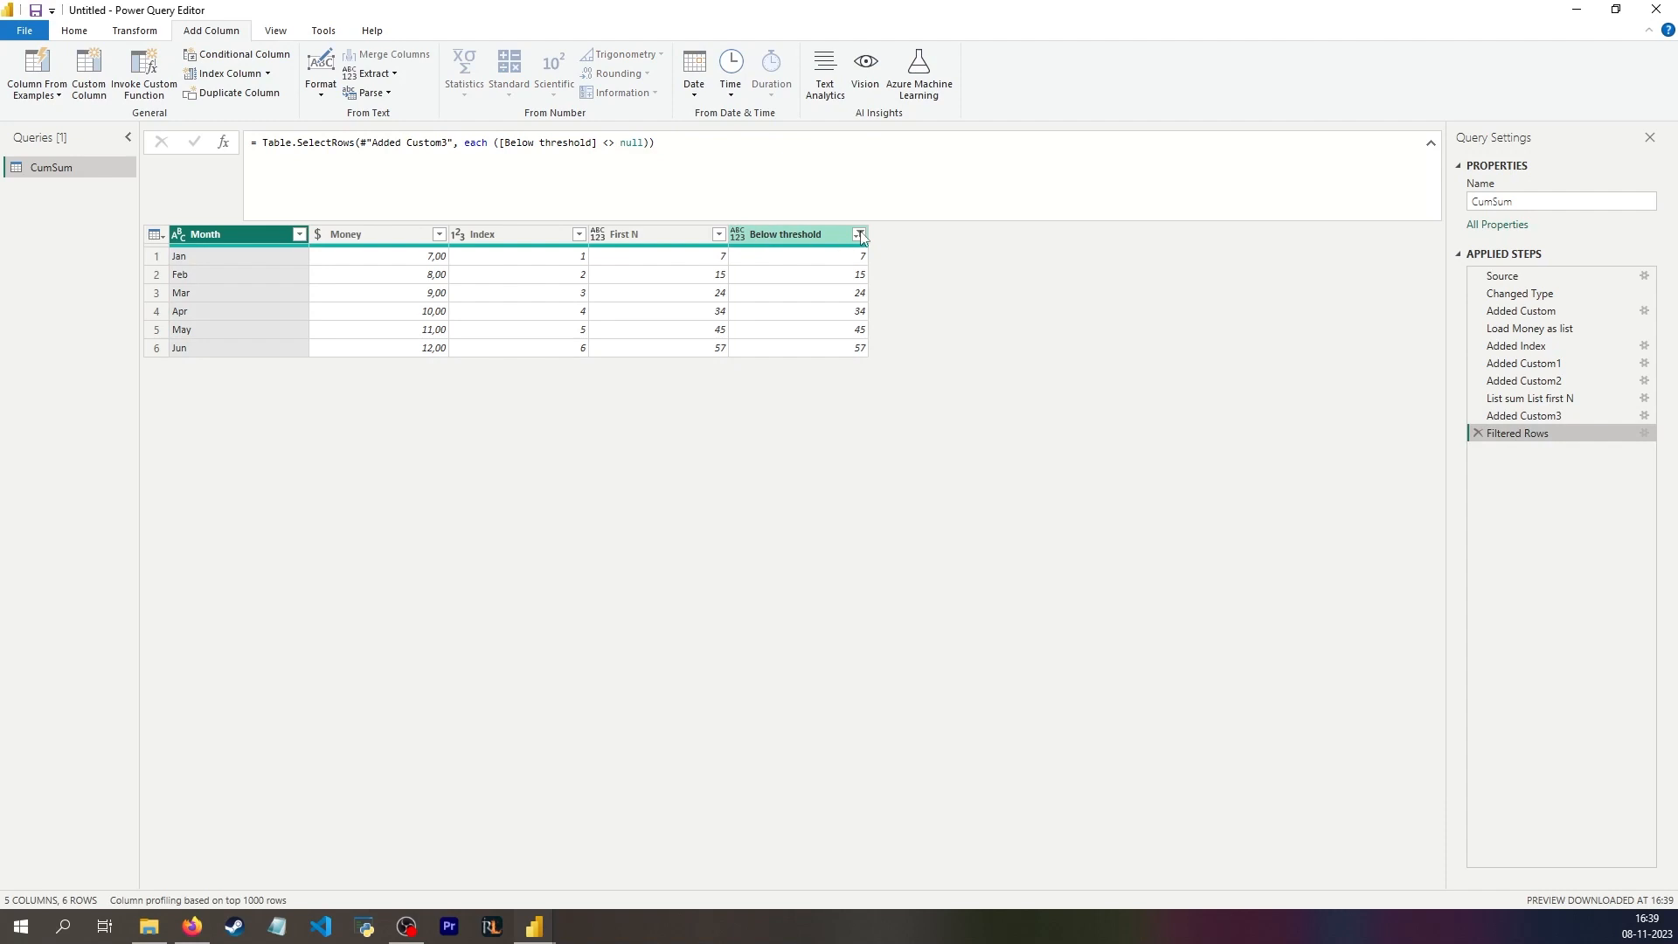
{"action": "left_click", "coordinate": [918, 194]}
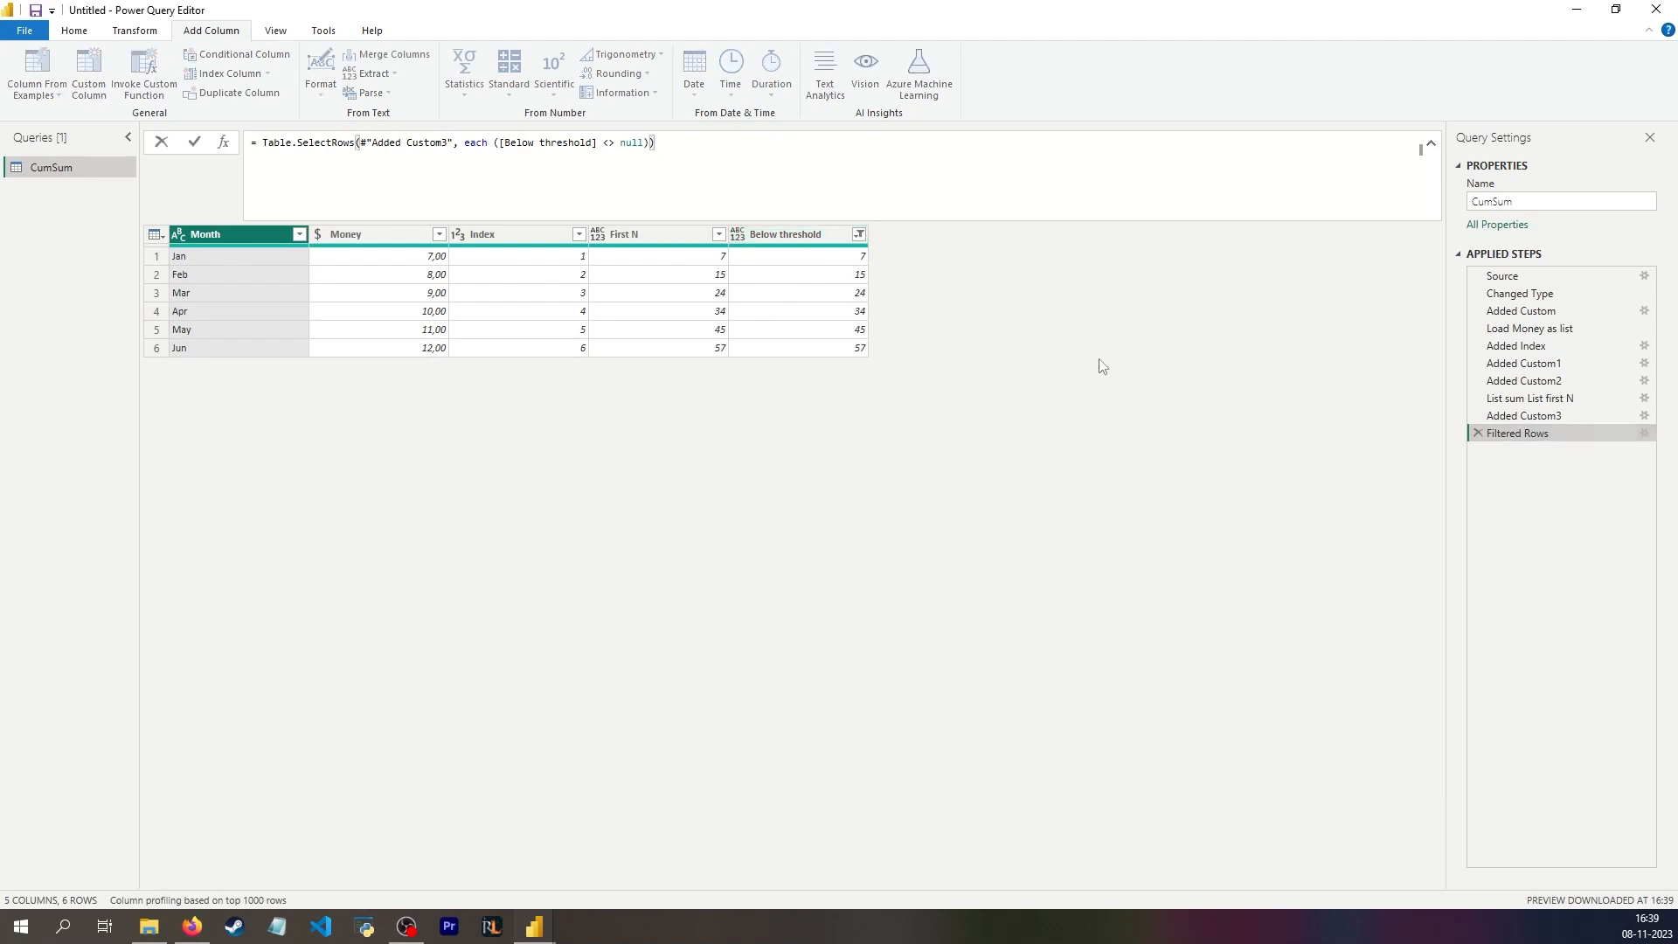
{"action": "left_click", "coordinate": [1499, 433]}
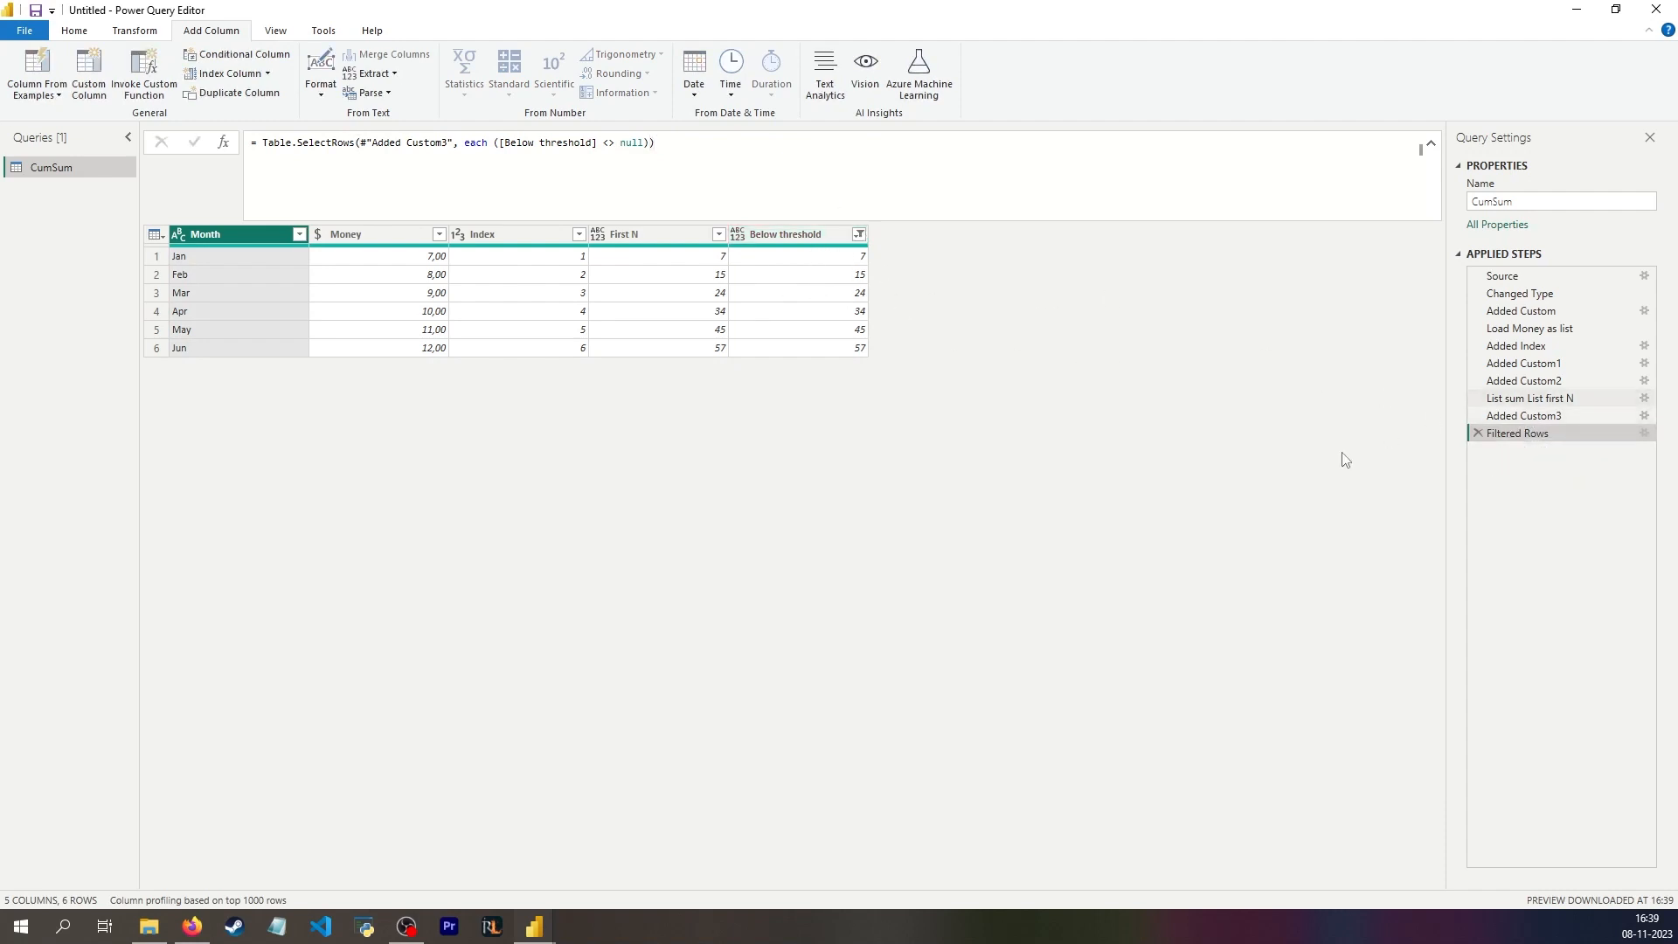
{"action": "left_click", "coordinate": [1525, 416]}
{"action": "left_click", "coordinate": [1540, 398]}
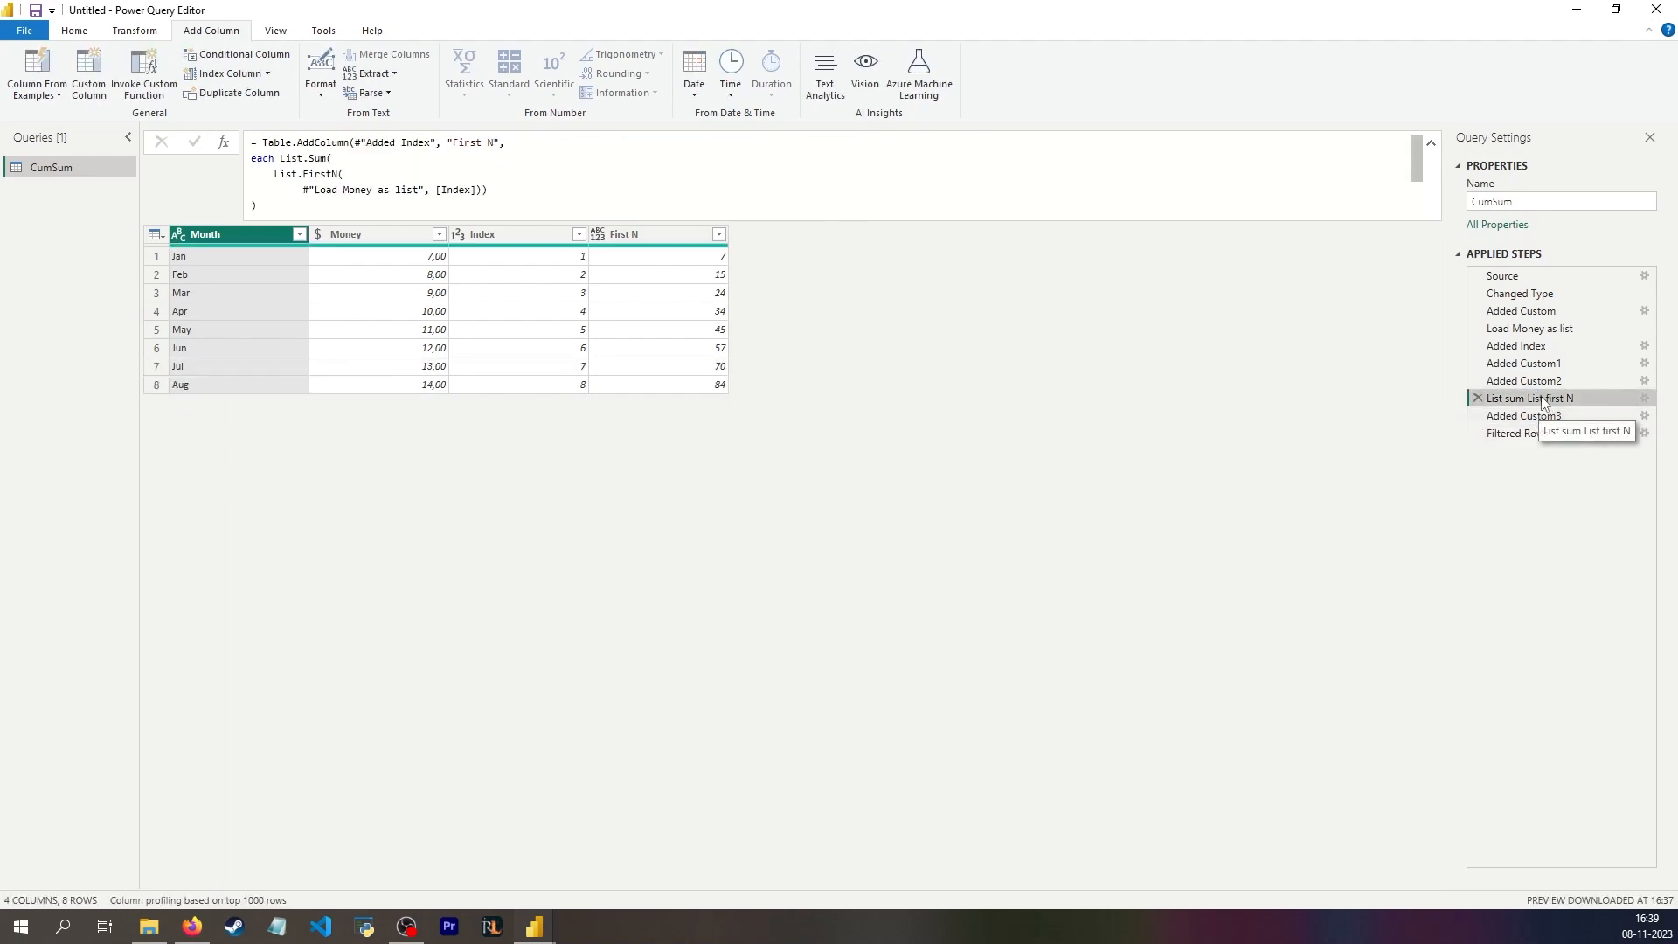
{"action": "left_click", "coordinate": [1540, 398]}
{"action": "key", "text": "ctrl+c"}
{"action": "left_click", "coordinate": [1302, 389]}
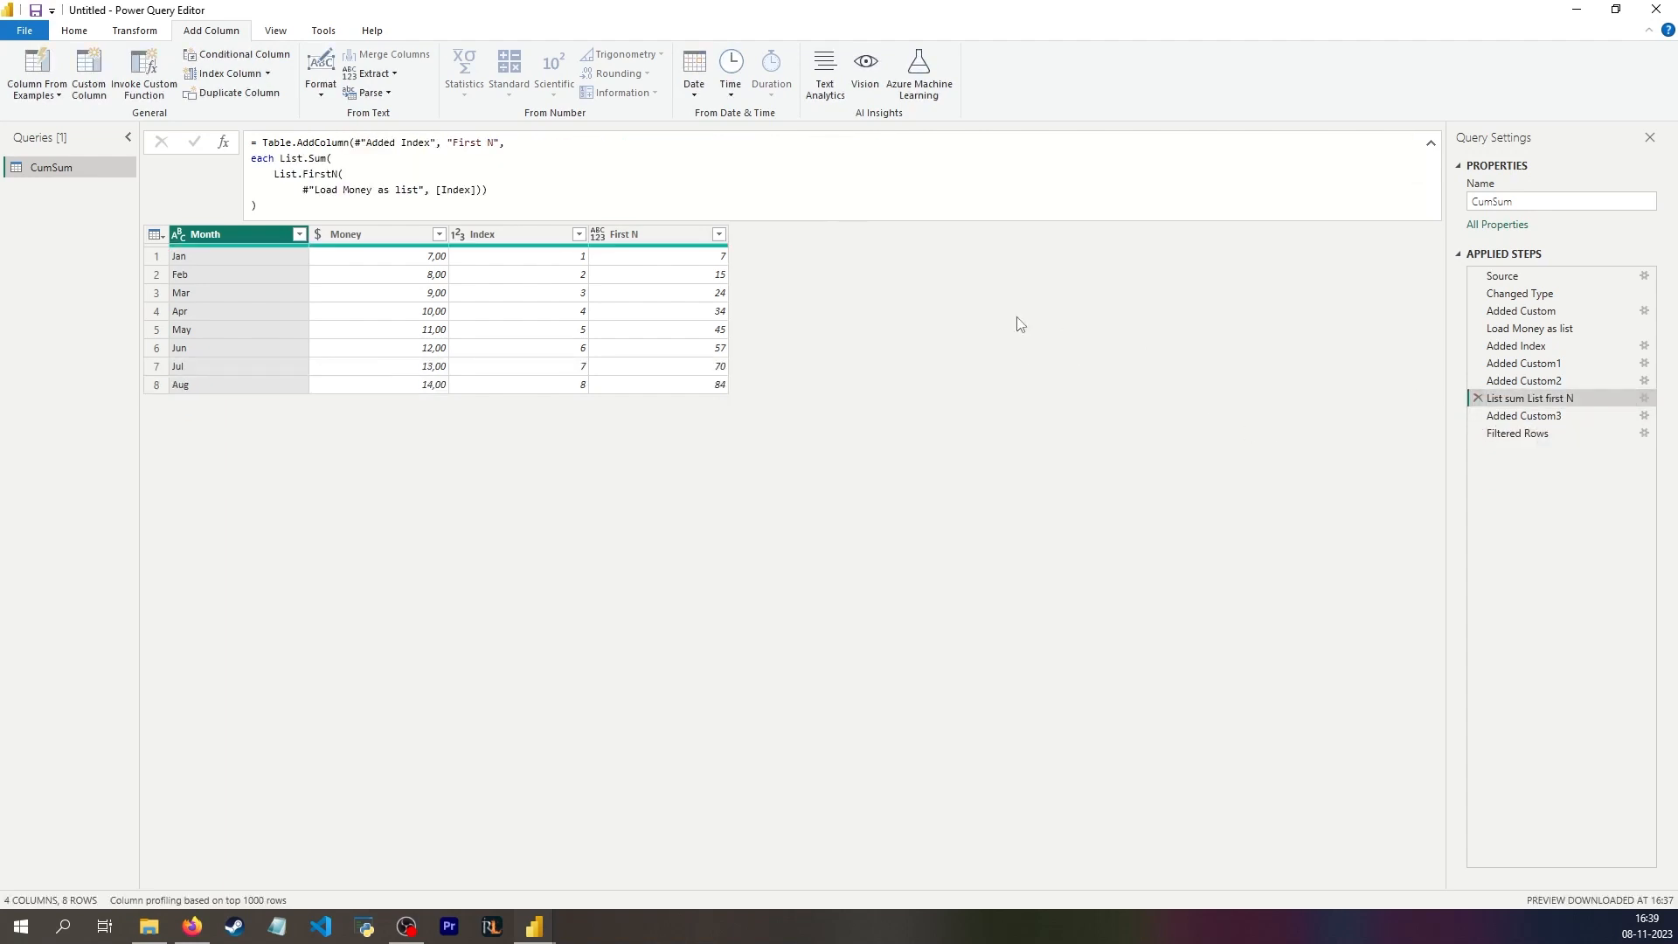
Step: Add a custom step after Filtered Rows and replace its #"Filtered Rows" reference with Table.SelectRows(
{"action": "left_click", "coordinate": [1526, 436]}
{"action": "left_click", "coordinate": [224, 143]}
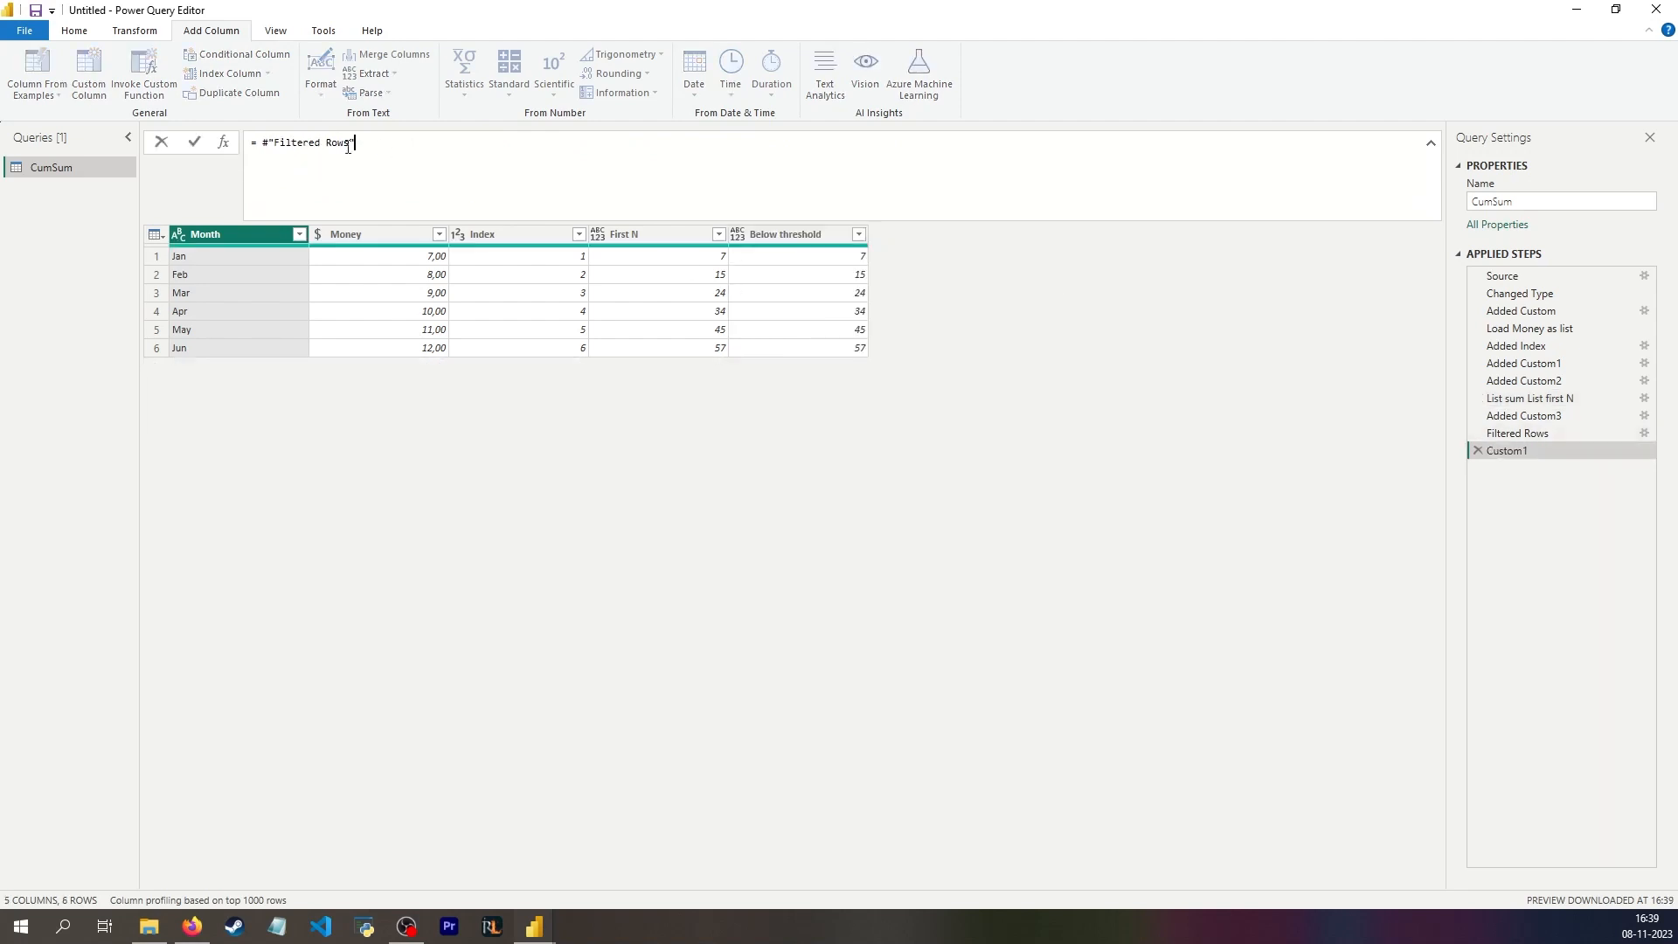
{"action": "left_click_drag", "start_coordinate": [355, 142], "coordinate": [262, 142]}
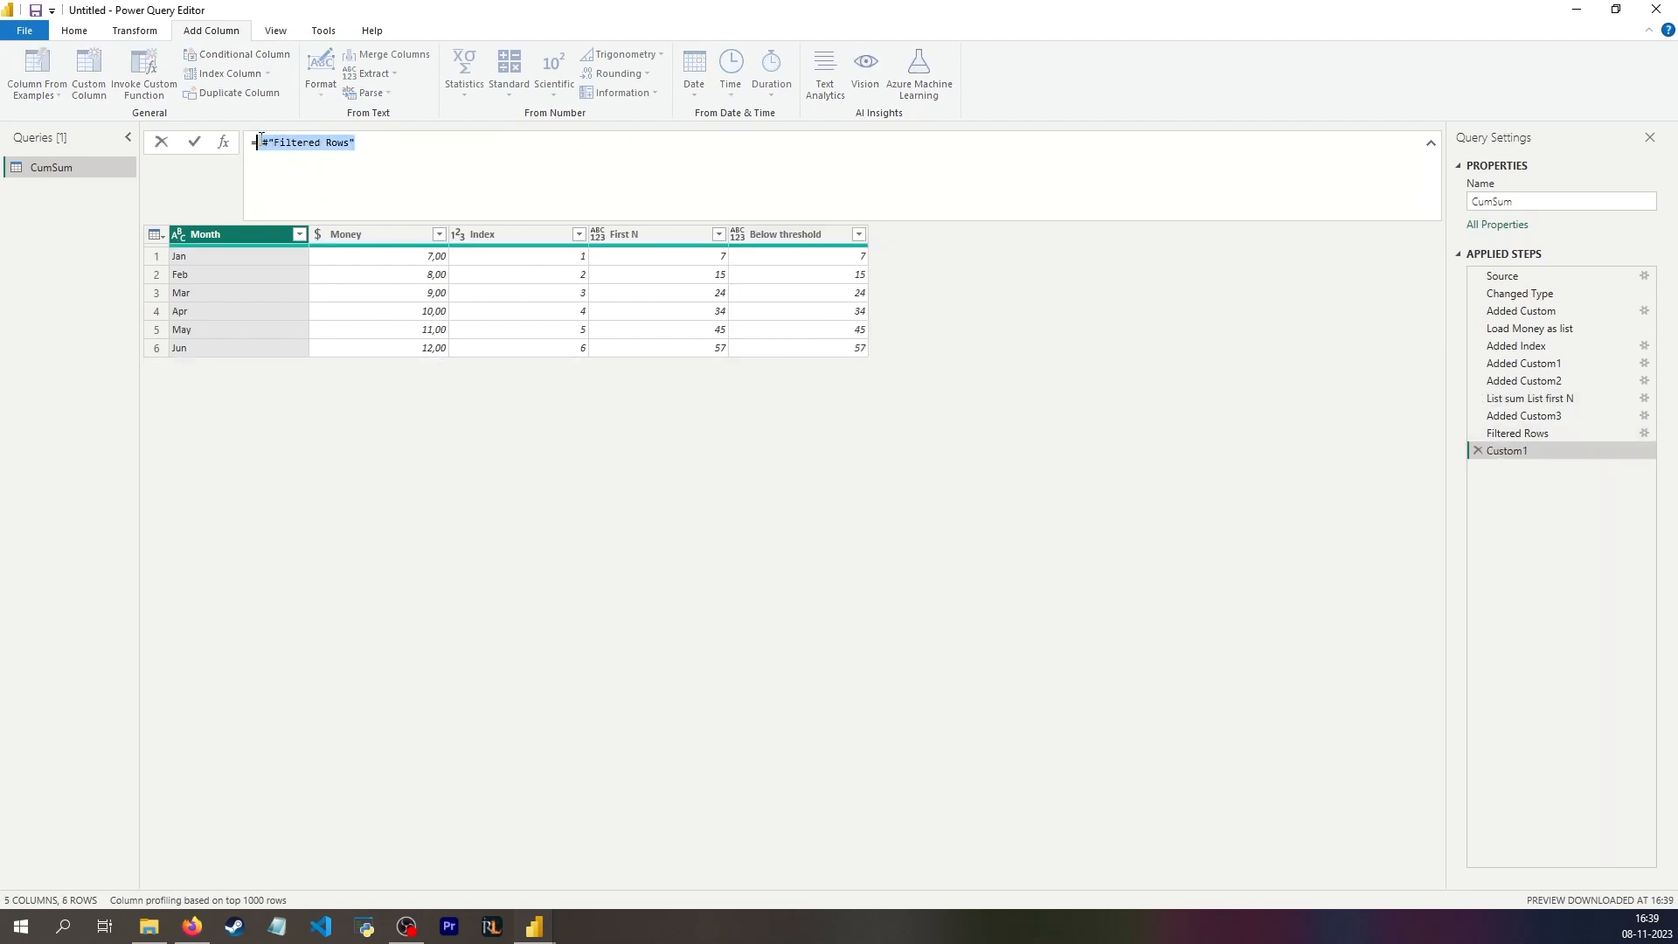
{"action": "left_click", "coordinate": [262, 142]}
{"action": "type", "text": "Table.SelectRows("}
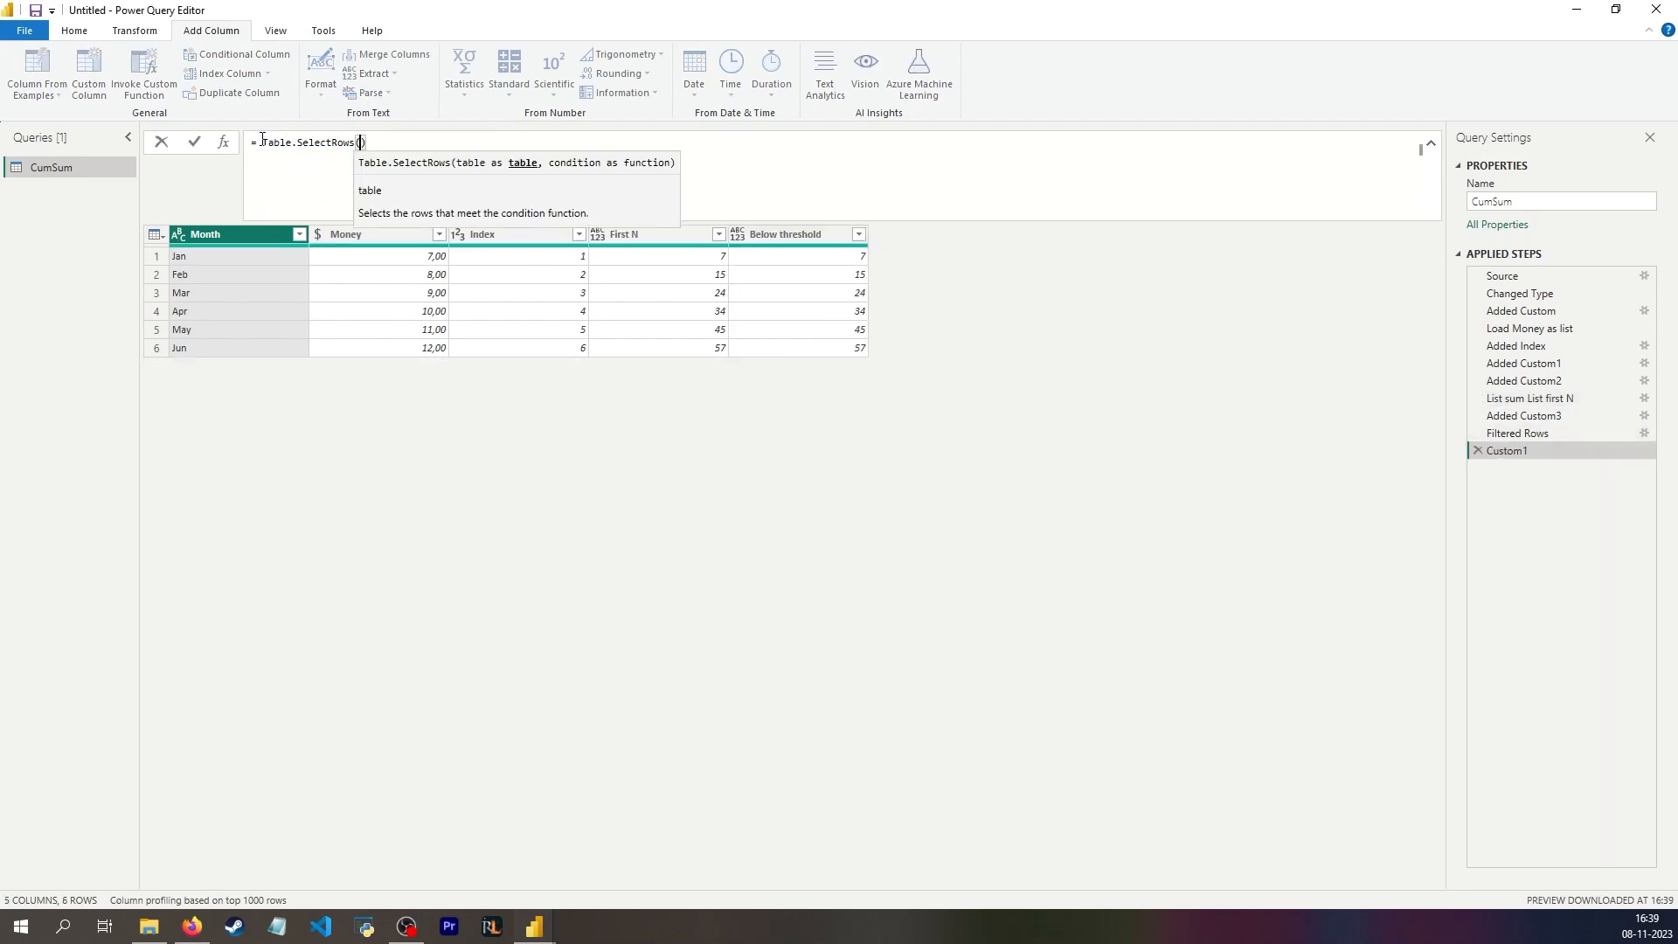
{"action": "key", "text": "ctrl+v"}
{"action": "key", "text": "ctrl+z"}
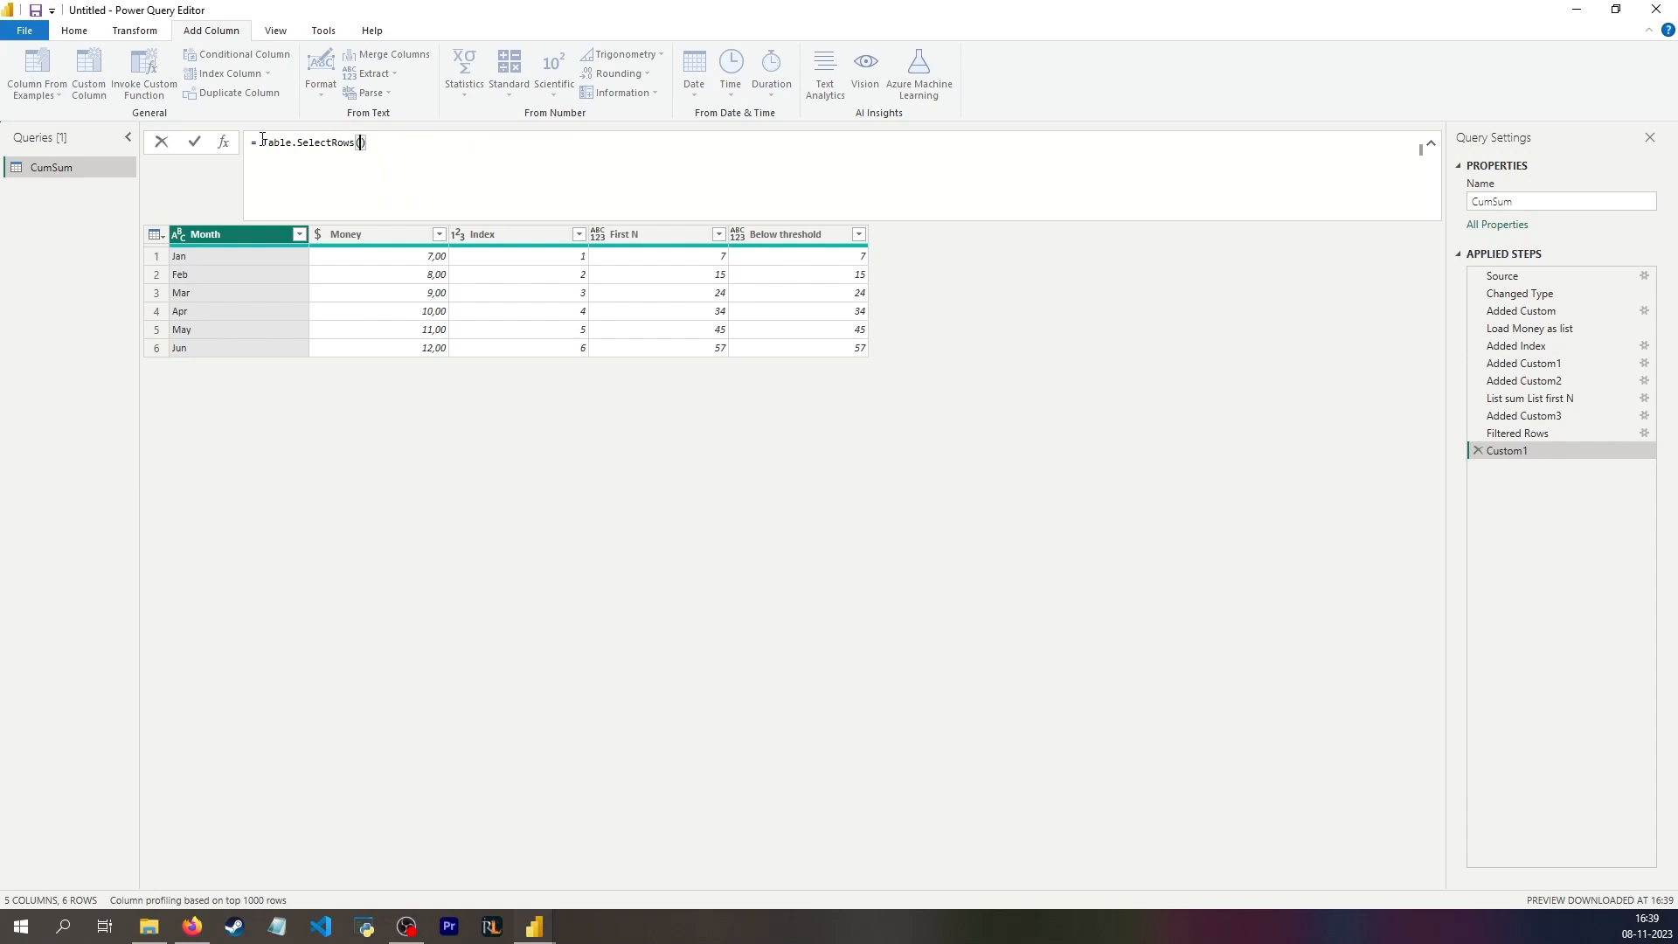
{"action": "key", "text": "shift+Return"}
{"action": "key", "text": "shift+Return"}
{"action": "key", "text": "BackSpace"}
{"action": "key", "text": "BackSpace"}
{"action": "key", "text": "Delete"}
{"action": "key", "text": "shift+Return"}
{"action": "key", "text": "BackSpace"}
{"action": "key", "text": "shift+Return"}
{"action": "key", "text": "BackSpace"}
{"action": "key", "text": "BackSpace"}
{"action": "type", "text": "("}
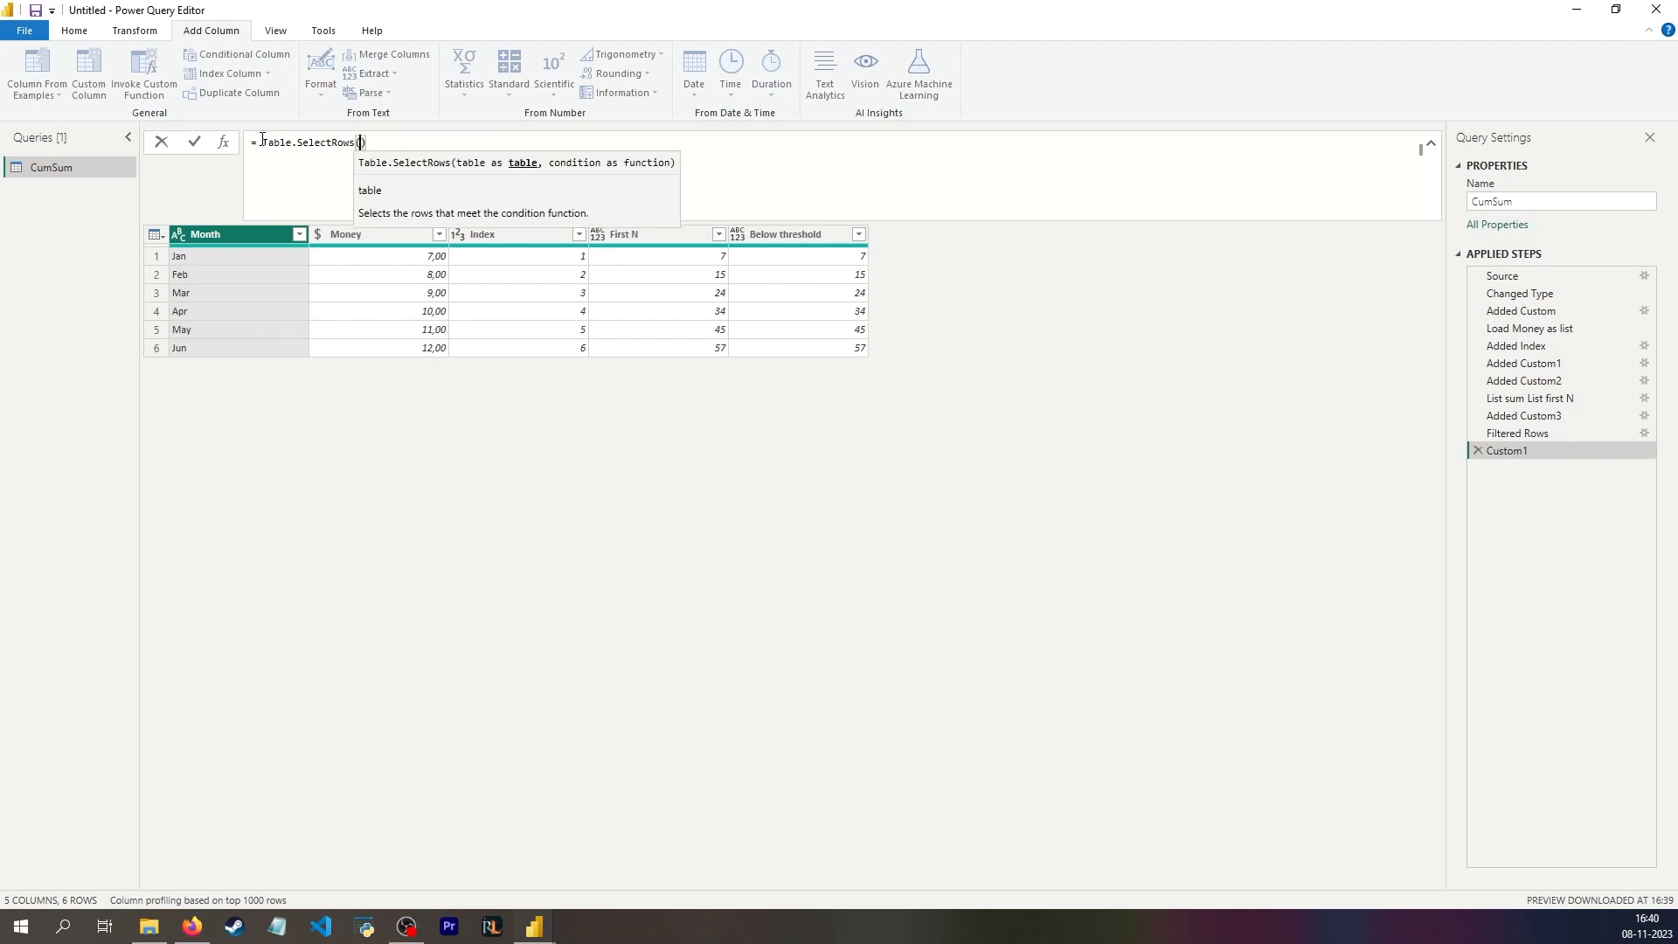
Step: Enter #"List sum List first N" followed by a comma as the Table.SelectRows table argument on its own line
{"action": "key", "text": "shift+Return"}
{"action": "key", "text": "ctrl+v"}
{"action": "type", "text": ","}
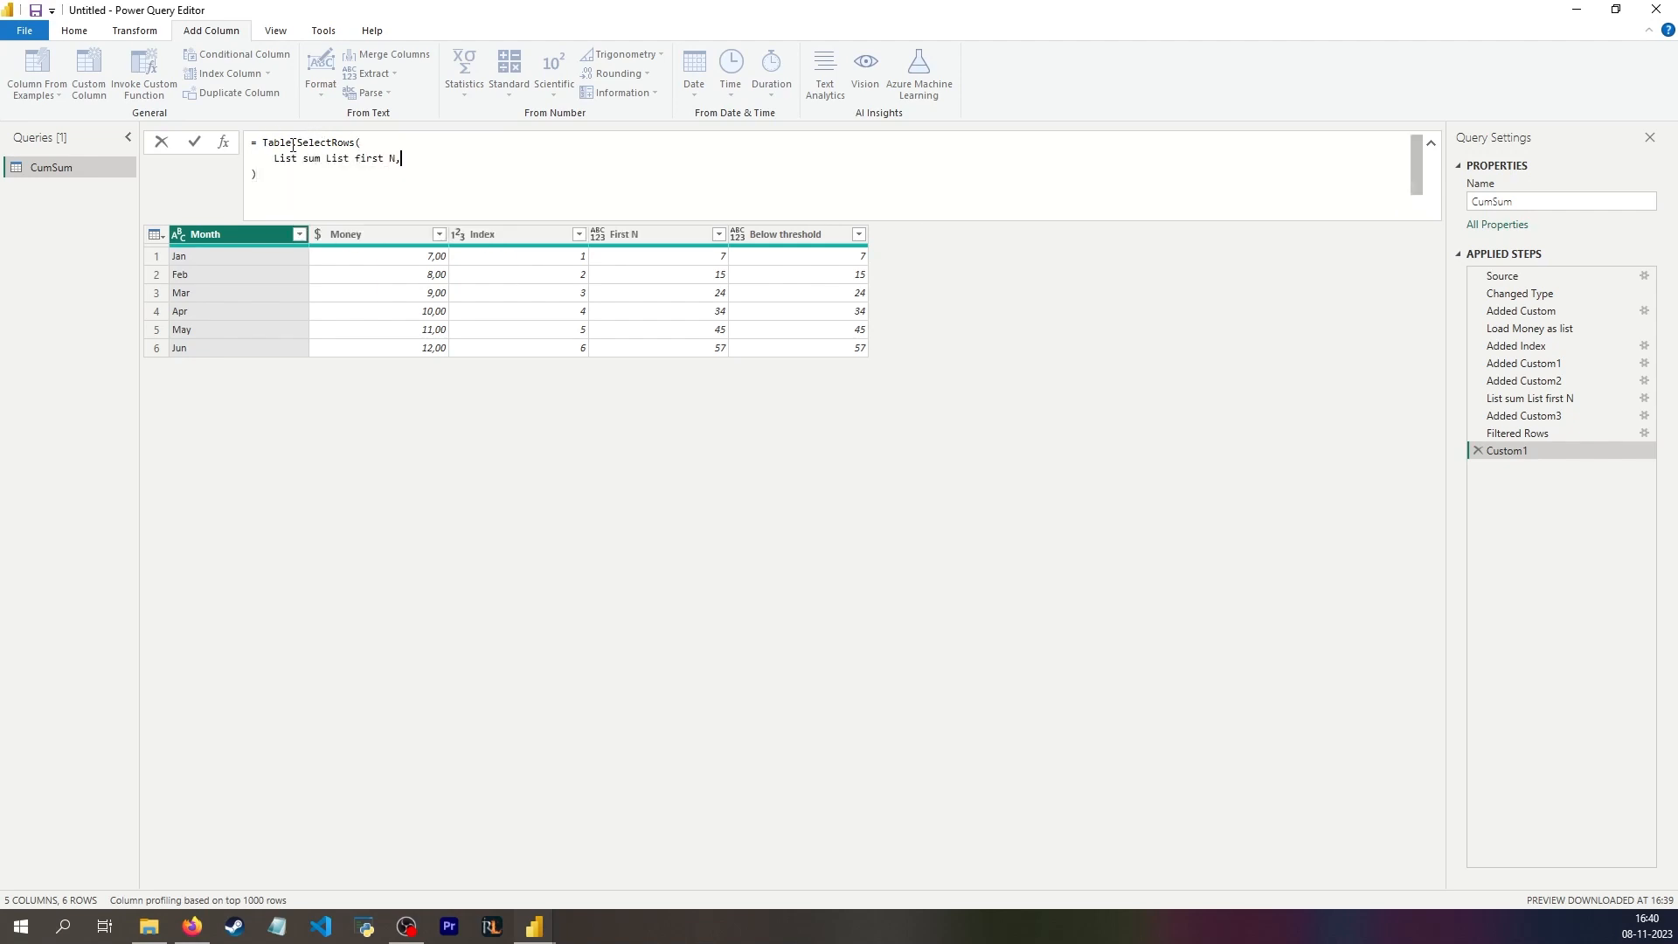
{"action": "key", "text": "Left"}
{"action": "type", "text": "\""}
{"action": "left_click", "coordinate": [275, 159]}
{"action": "type", "text": "#\""}
{"action": "left_click", "coordinate": [450, 156]}
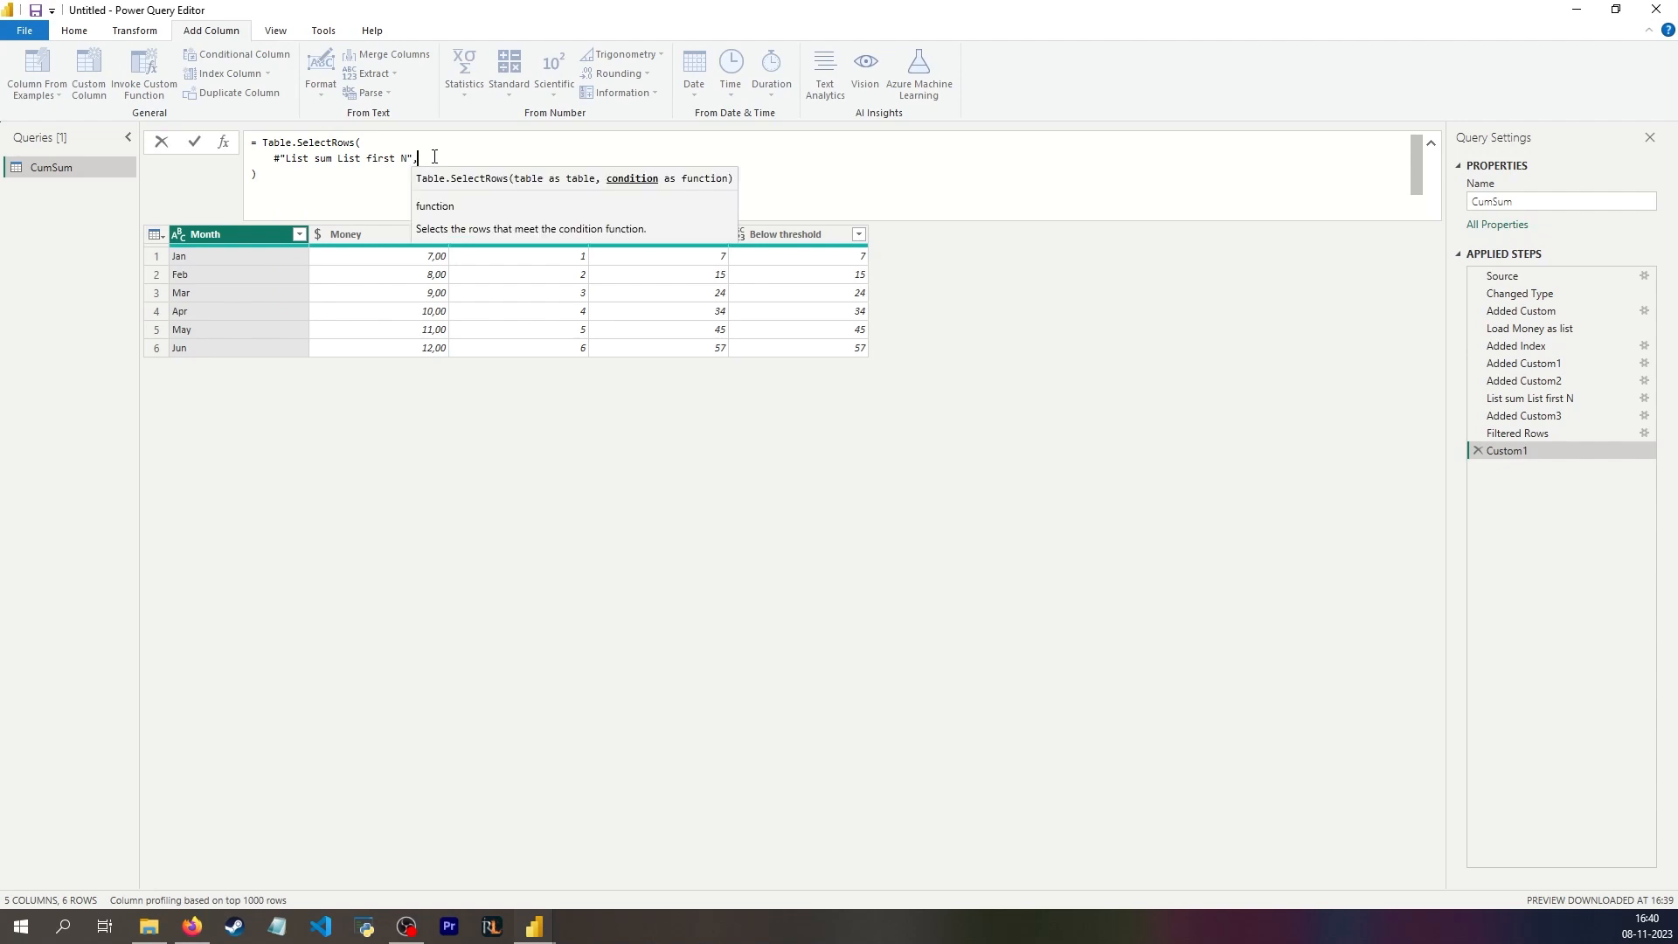
Step: Add the condition each [First N] <= 60 on a new line of the Table.SelectRows formula and apply it
{"action": "key", "text": "Return"}
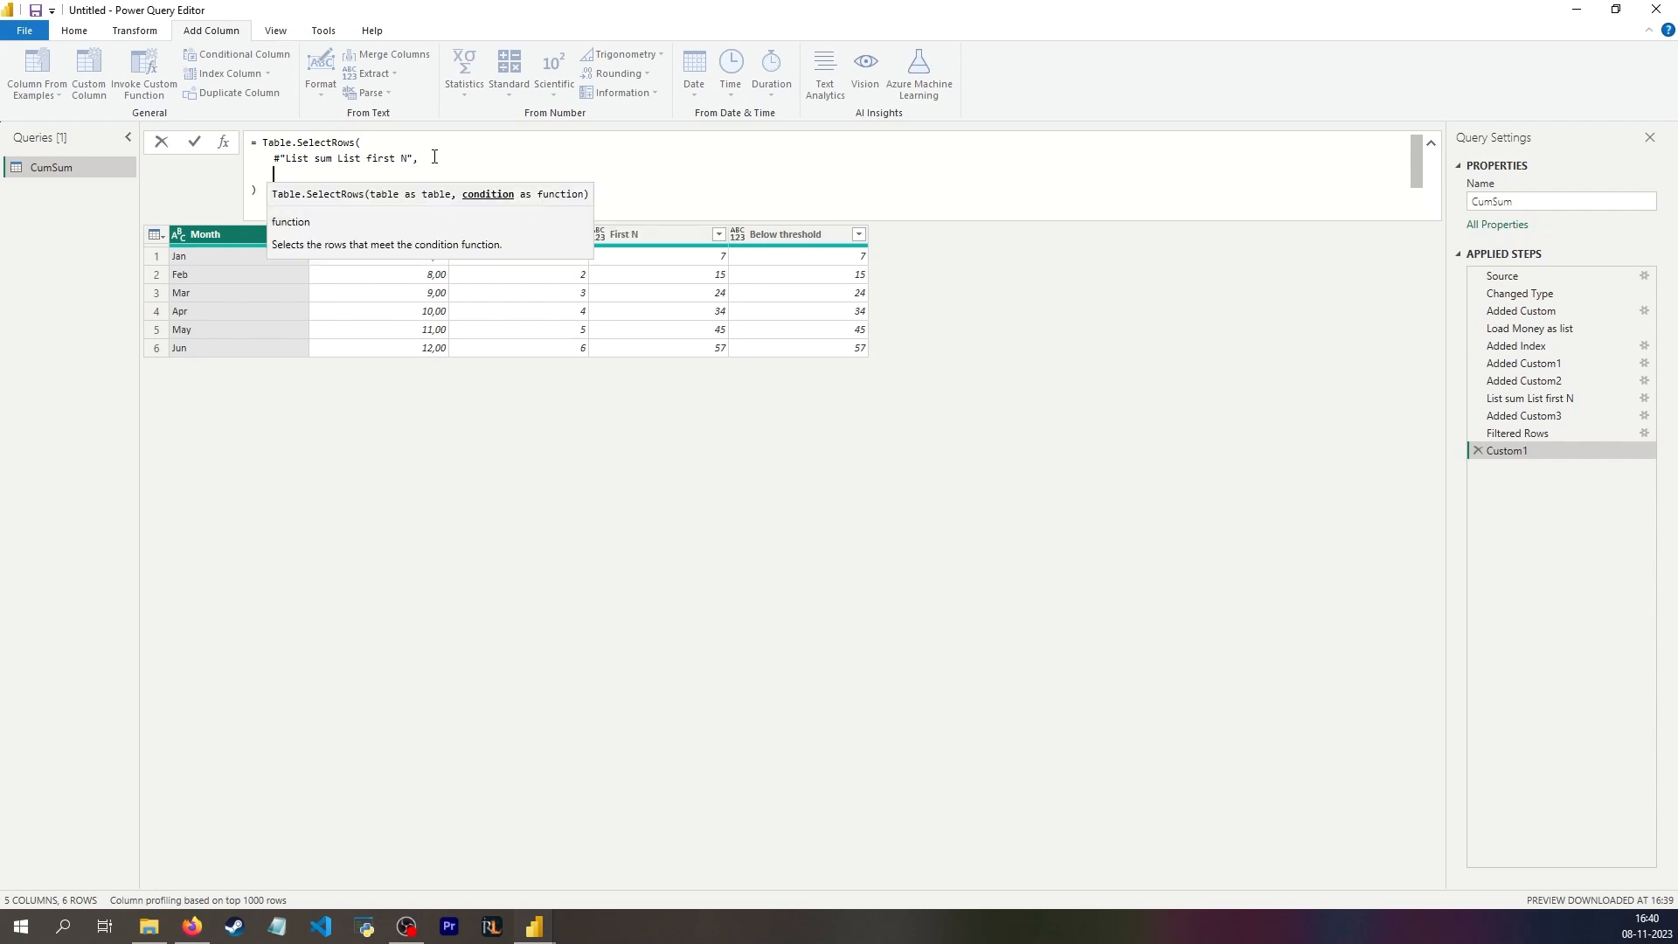
{"action": "type", "text": "each "}
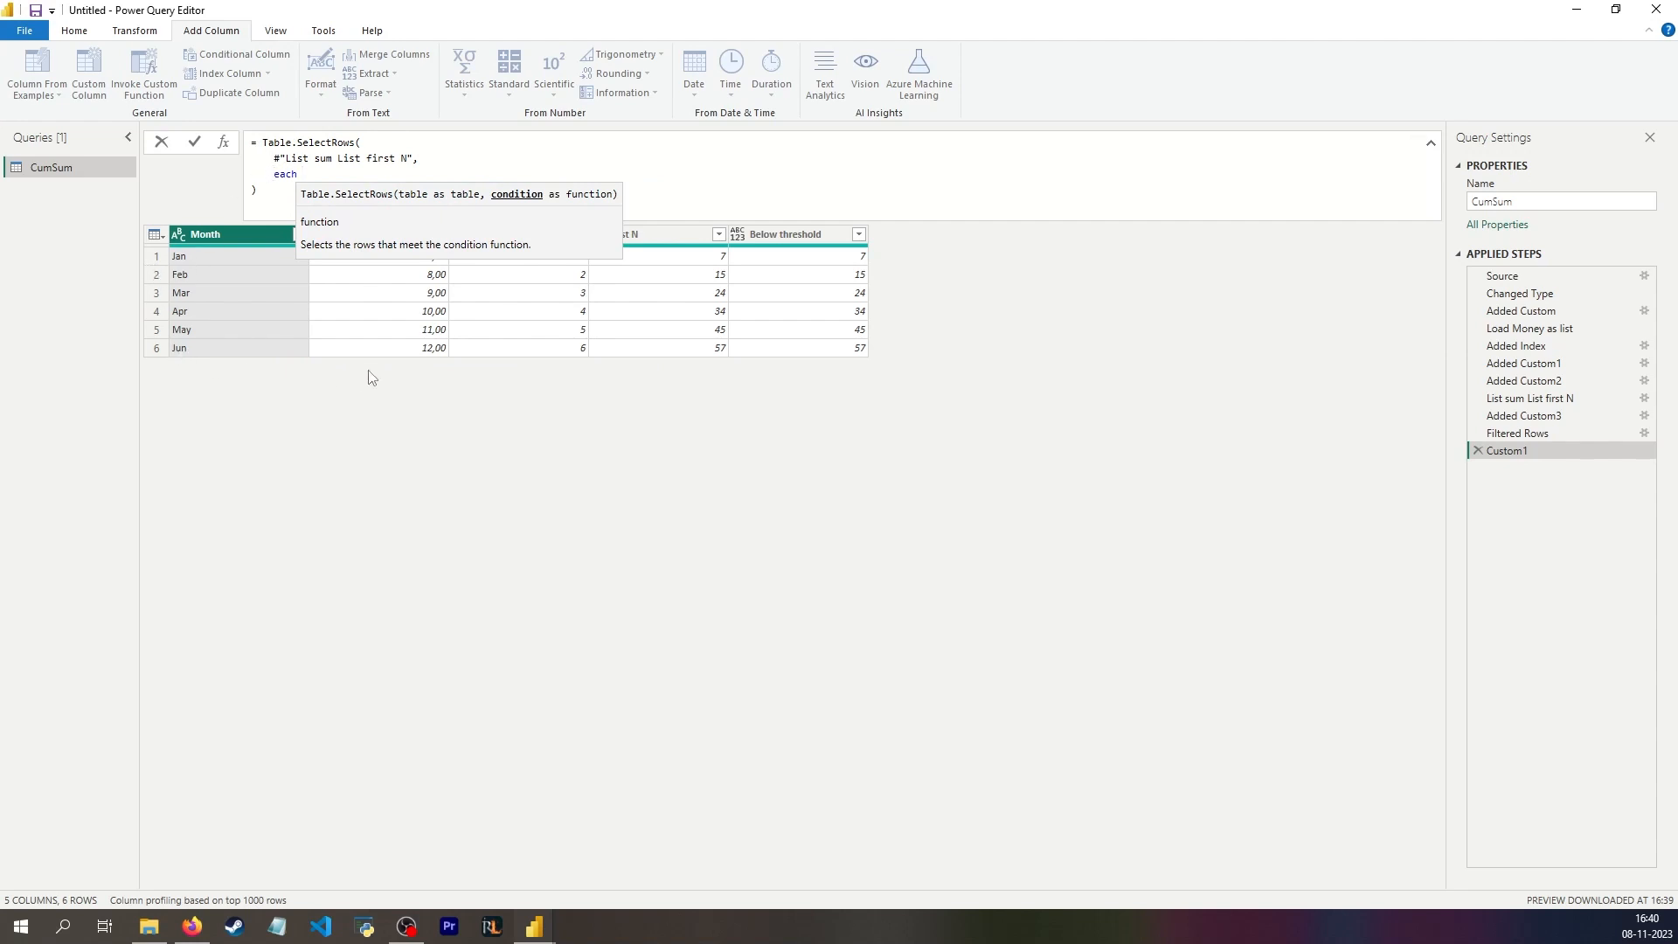
{"action": "type", "text": "[First N"}
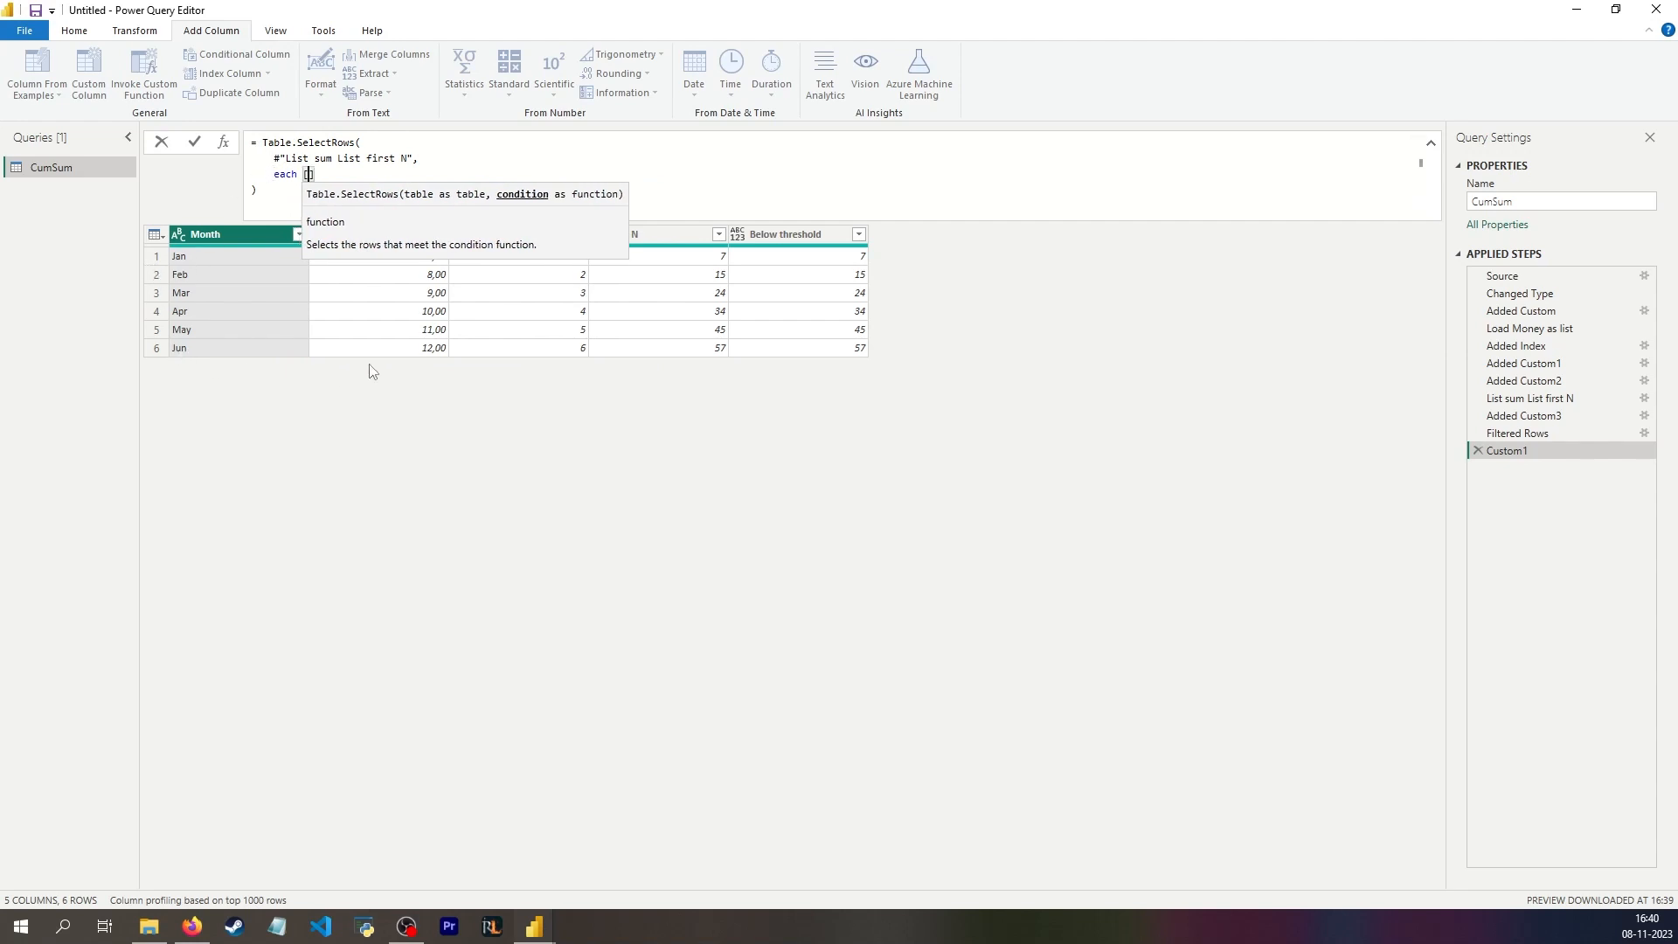
{"action": "type", "text": "] <= 60"}
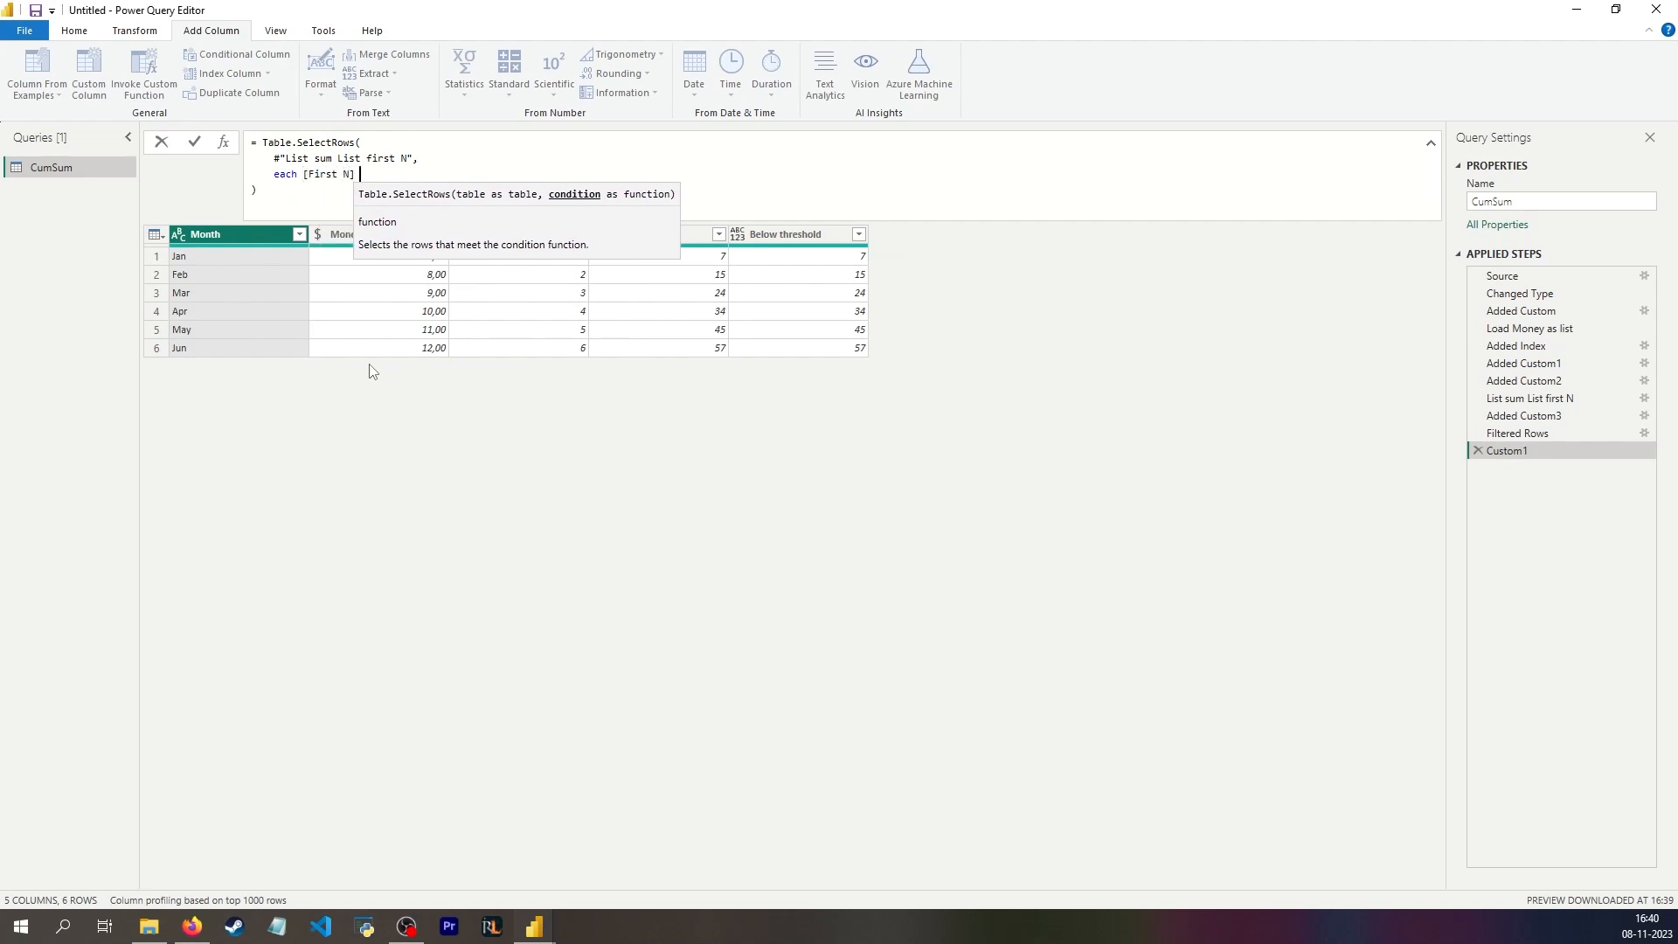
{"action": "key", "text": "Return"}
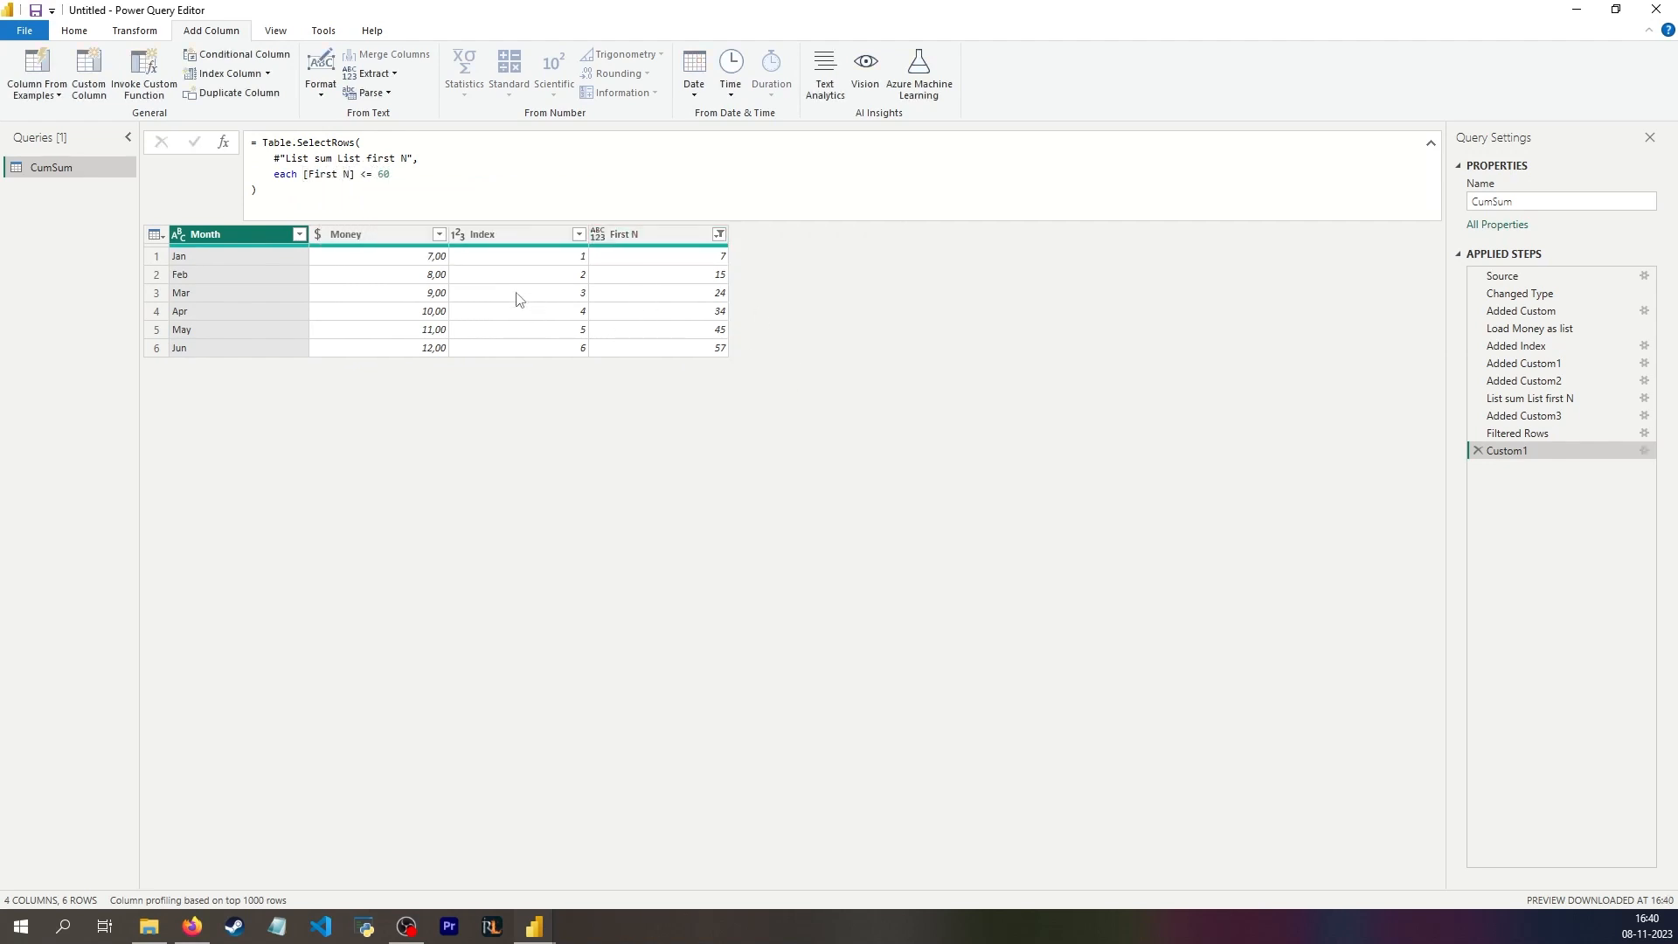
Step: Rename the new custom step Filter on max value
{"action": "double_click", "coordinate": [1508, 450]}
{"action": "type", "text": "Filter on max value"}
{"action": "key", "text": "Return"}
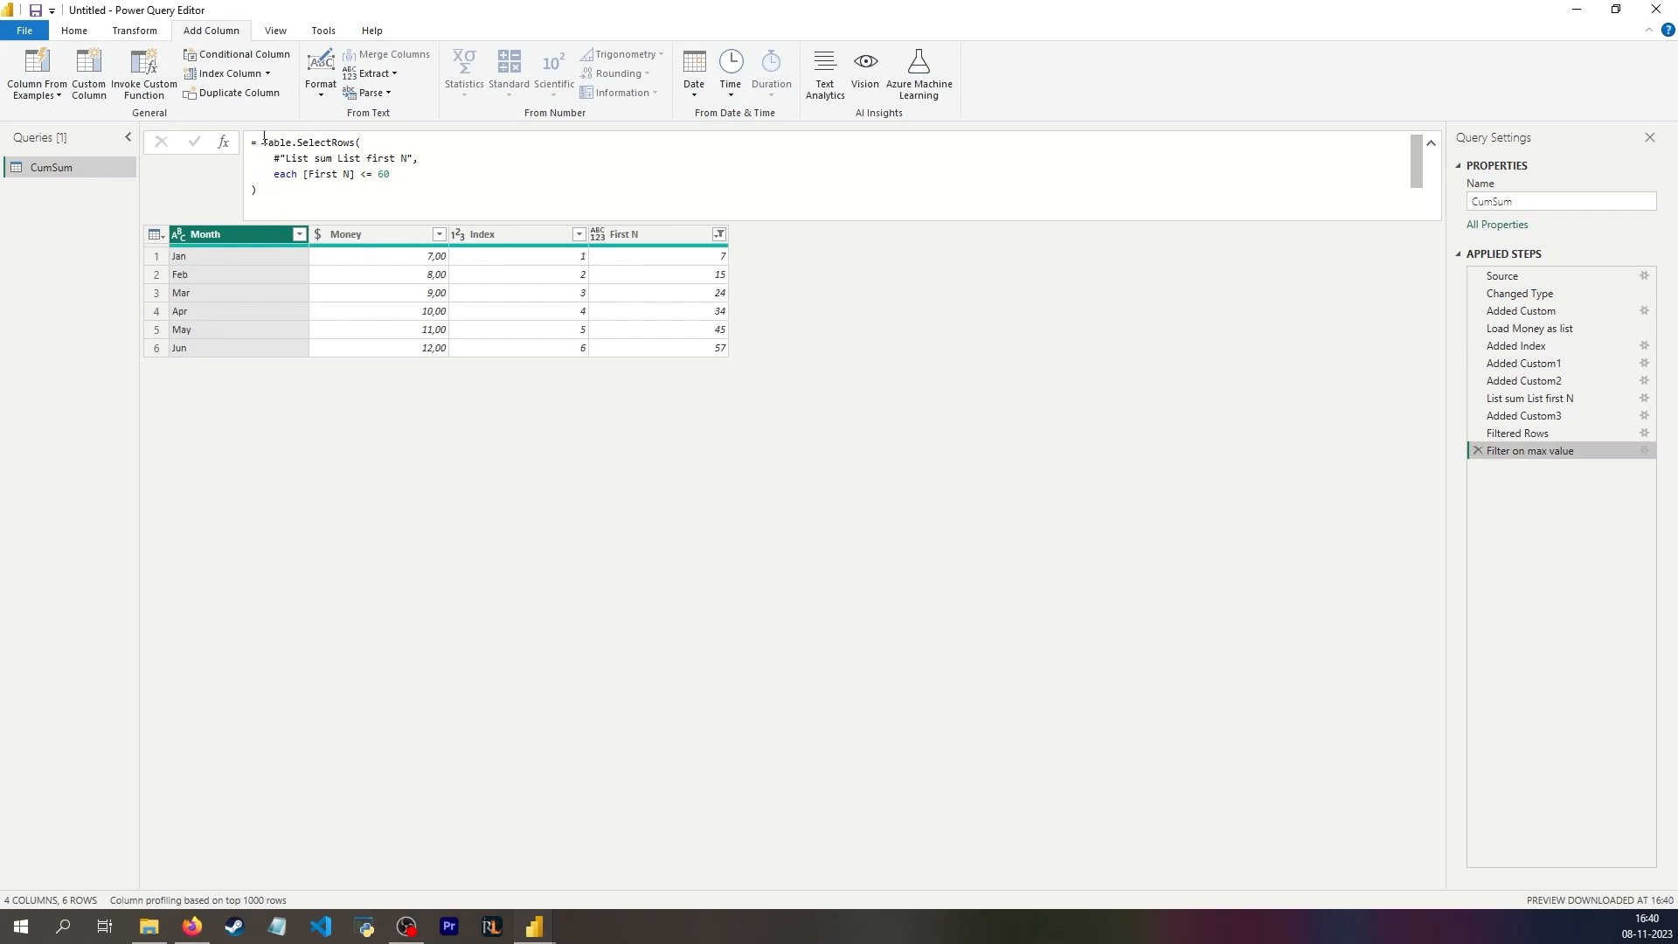
Step: Declare a variable ahead of Table.SelectRows in the formula with let MaxAmount = 60 in, on its own line
{"action": "left_click", "coordinate": [264, 142]}
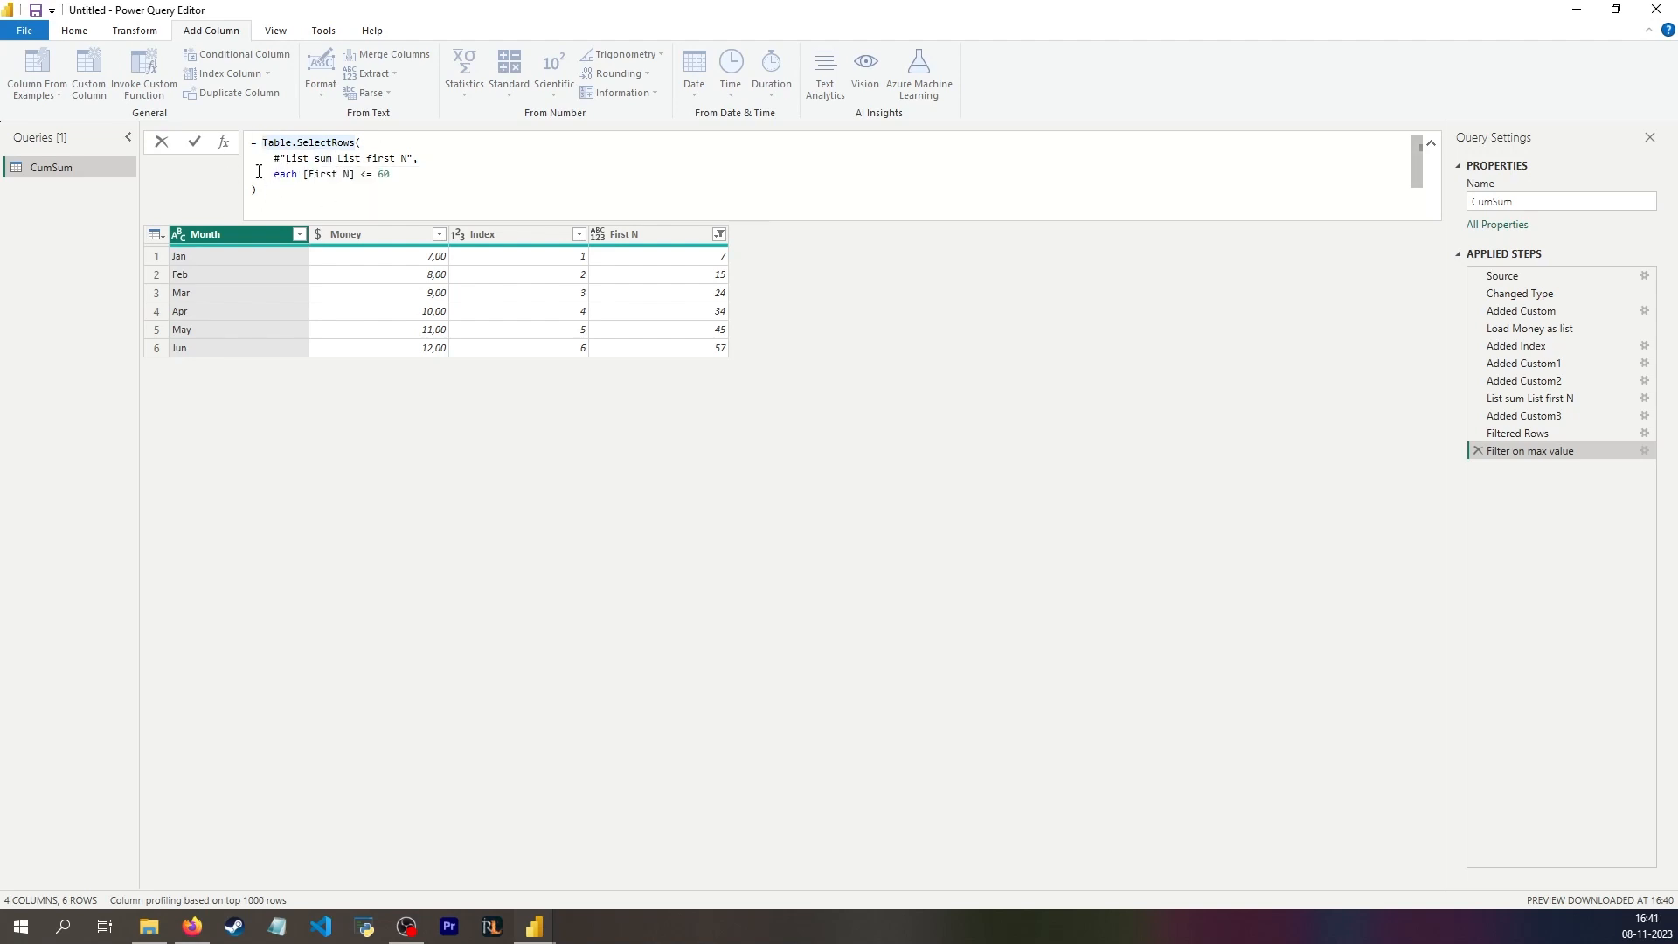
{"action": "key", "text": "Return"}
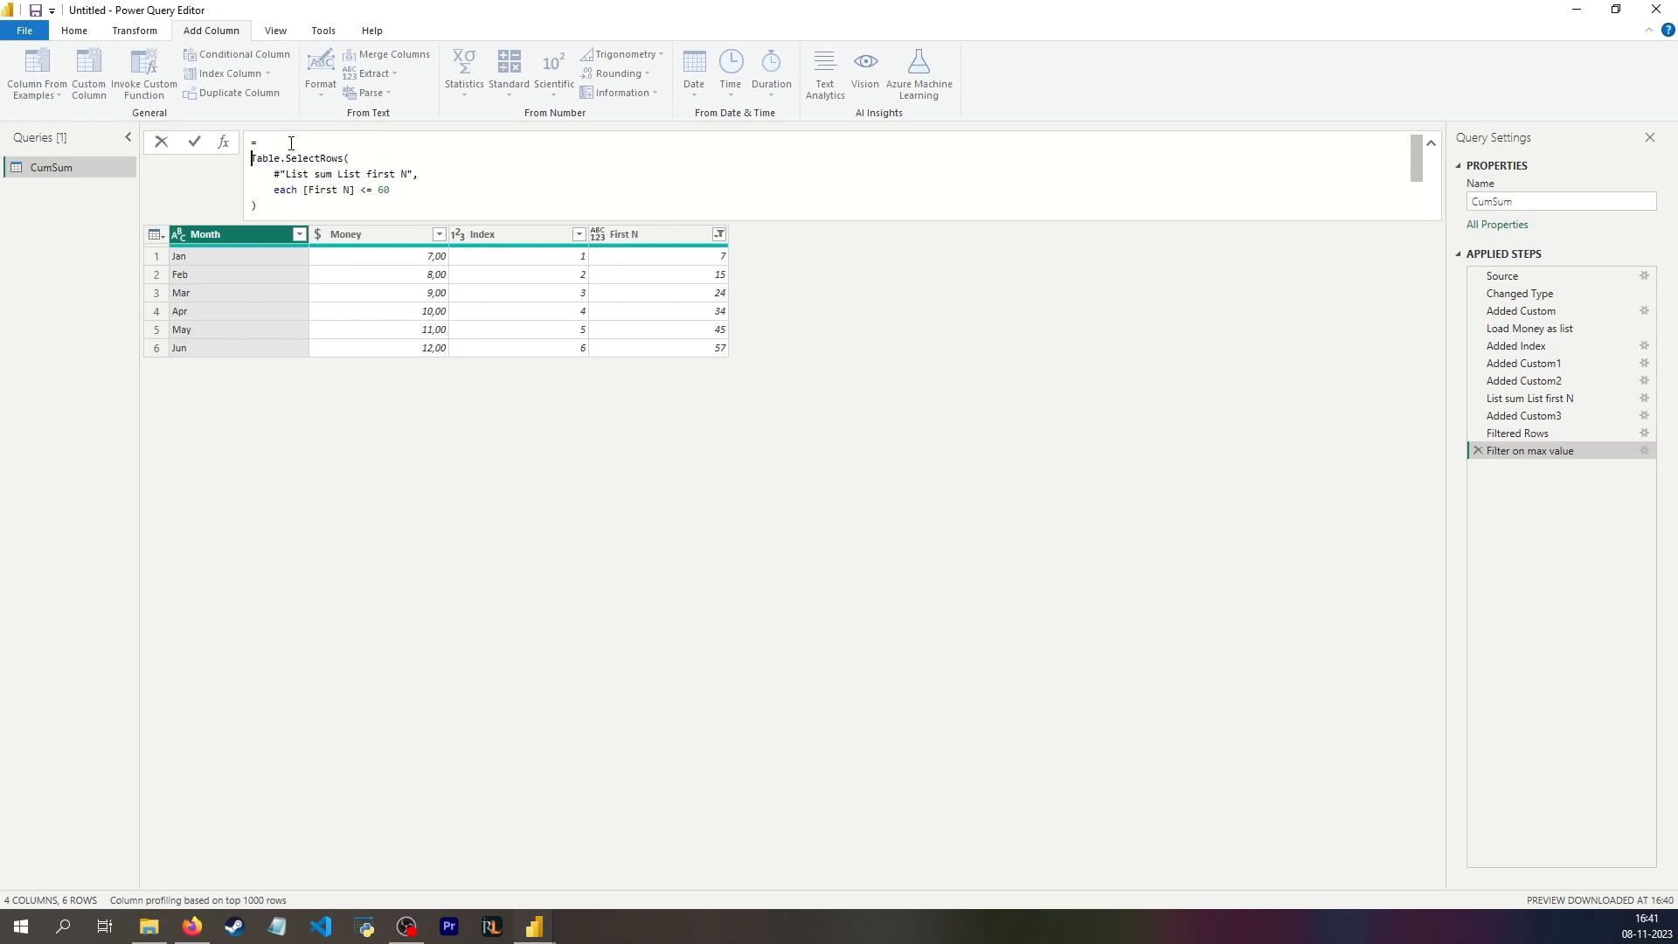
{"action": "type", "text": "let"}
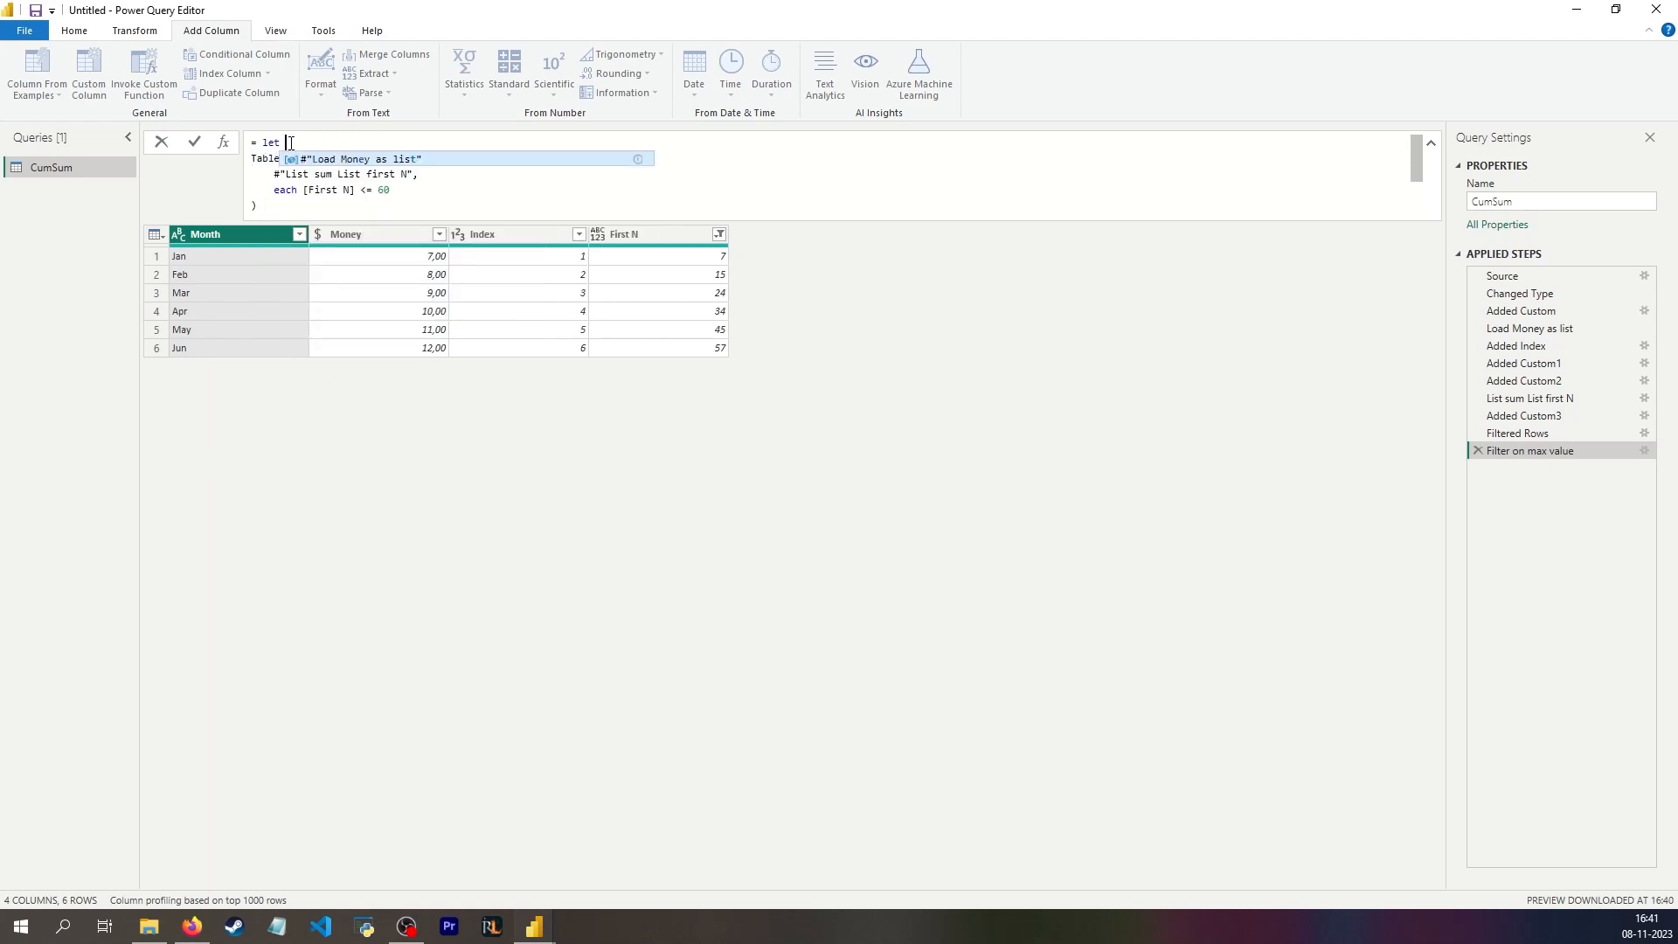
{"action": "type", "text": " MaxAmount = "}
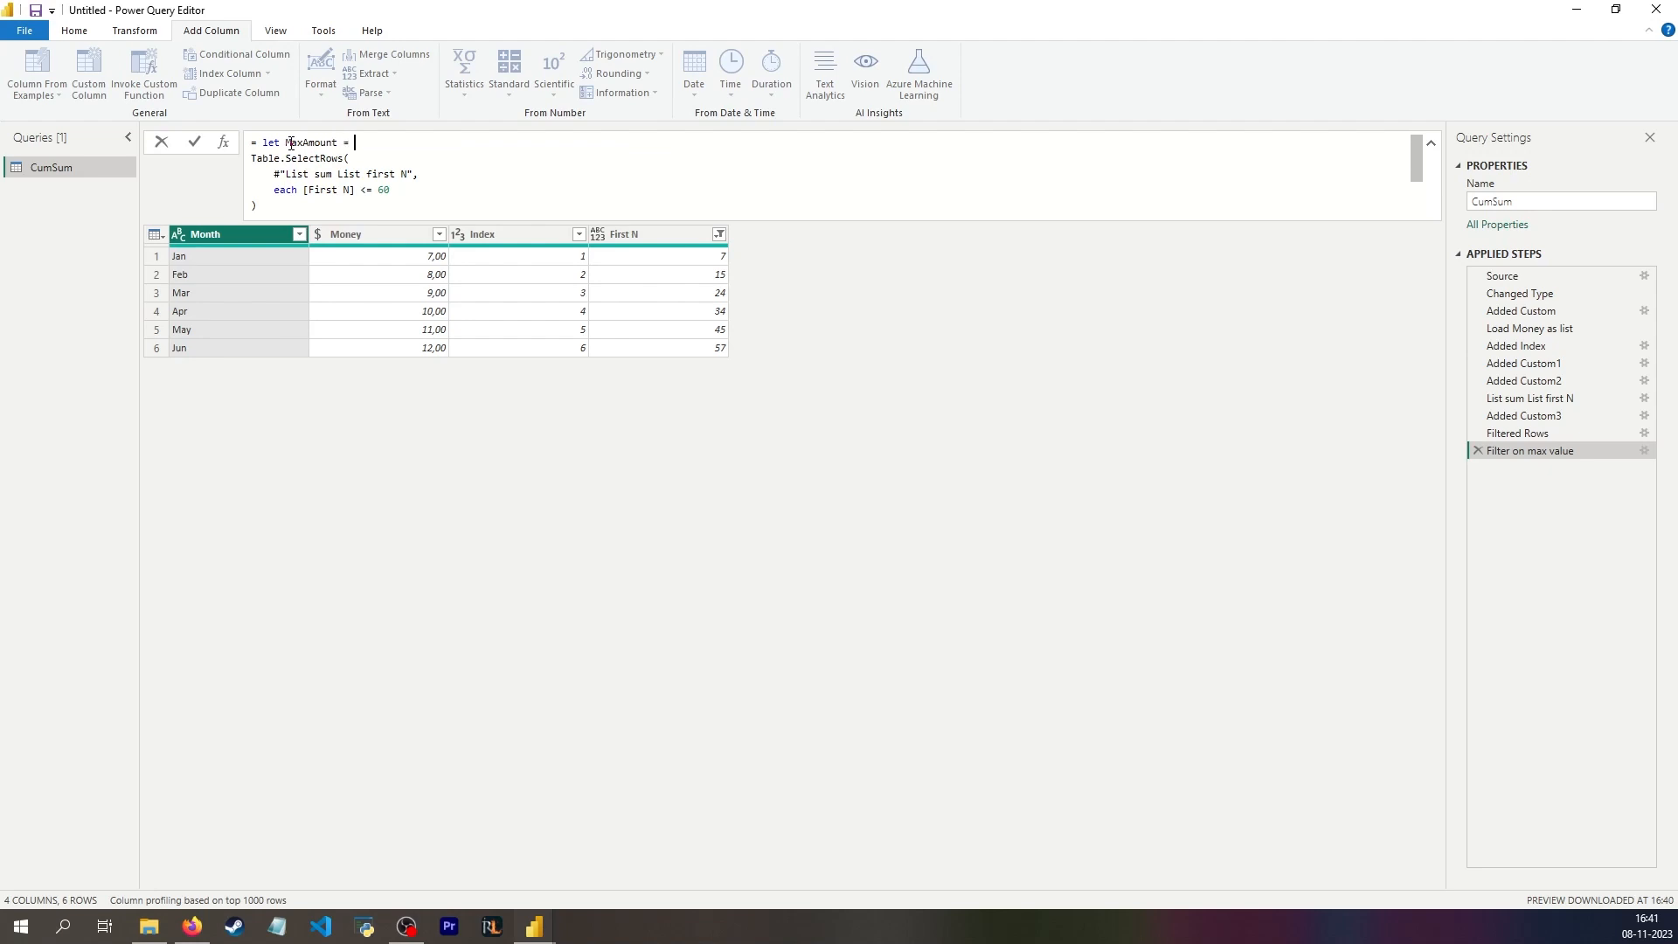
{"action": "type", "text": "60 in"}
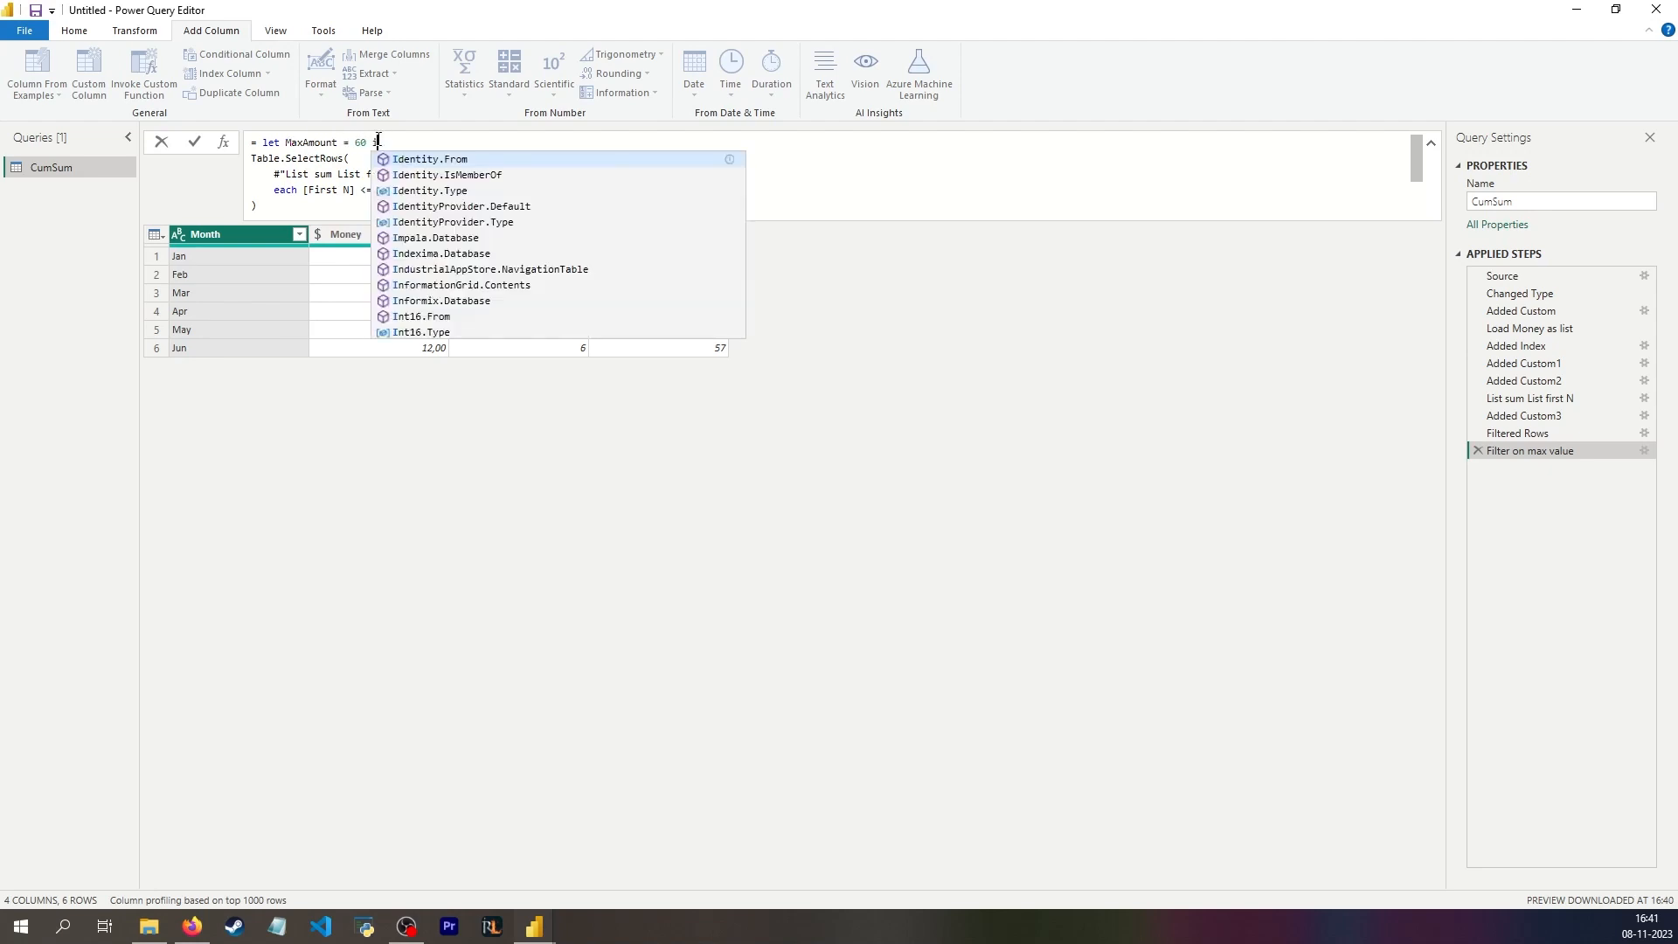
Step: Replace the 60 in the Table.SelectRows condition with MaxAmount and apply the formula
{"action": "left_click", "coordinate": [390, 190]}
{"action": "double_click", "coordinate": [384, 189]}
{"action": "type", "text": "MaxAmount"}
{"action": "left_click", "coordinate": [847, 427]}
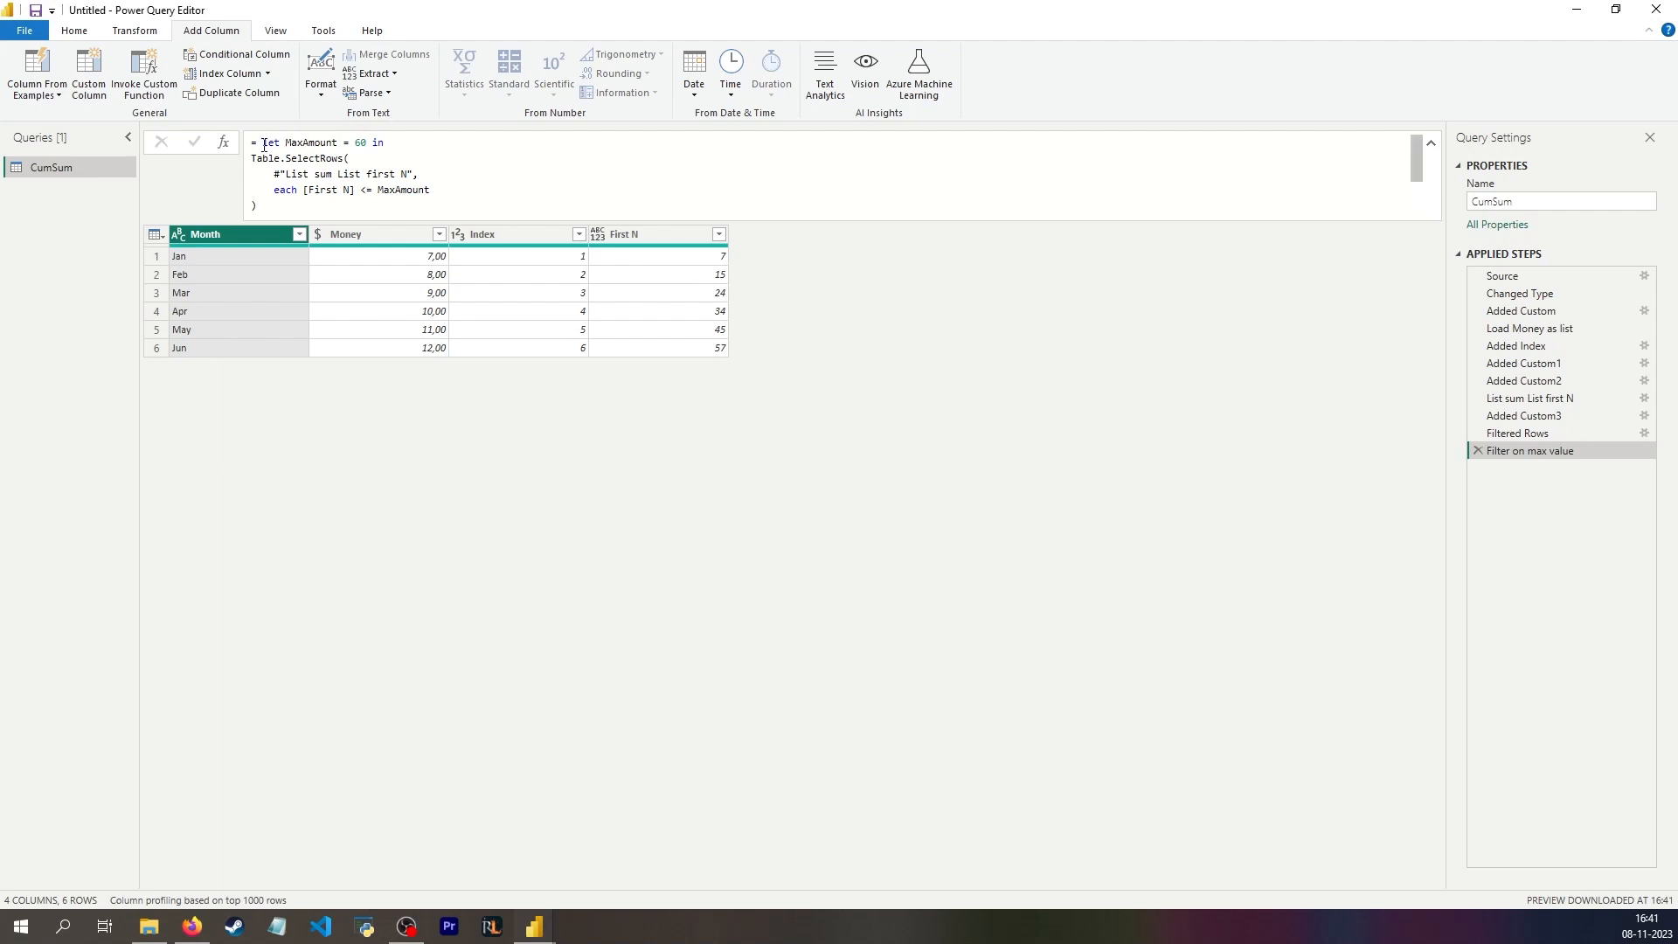
{"action": "left_click_drag", "start_coordinate": [254, 160], "coordinate": [328, 211]}
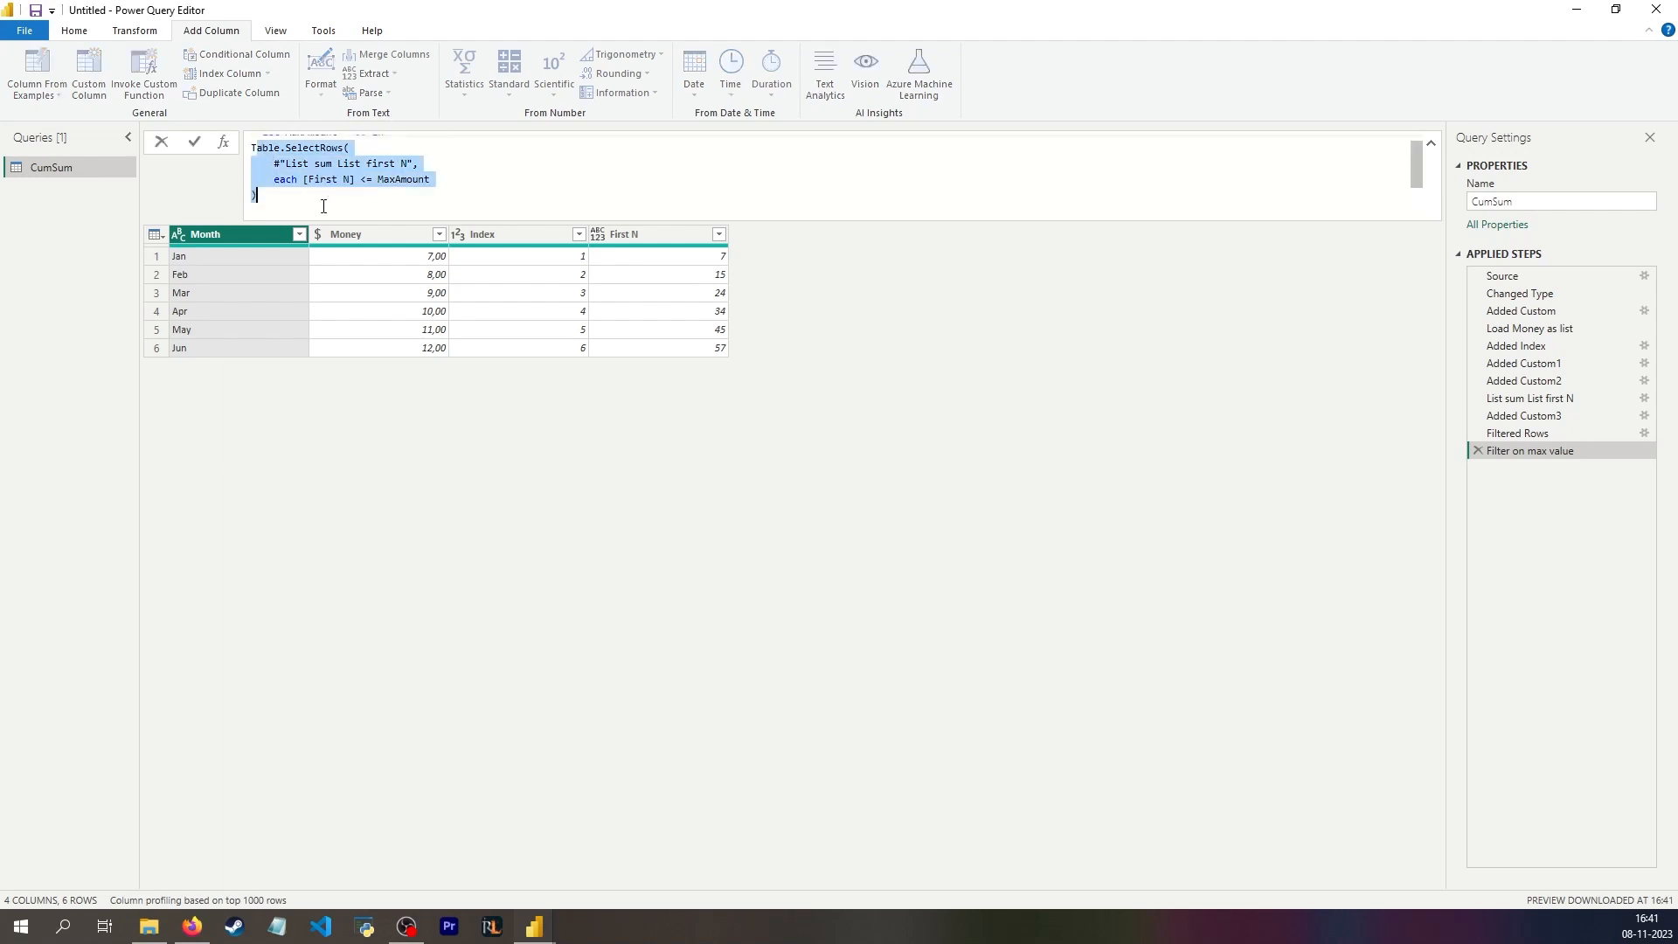
{"action": "left_click", "coordinate": [715, 233]}
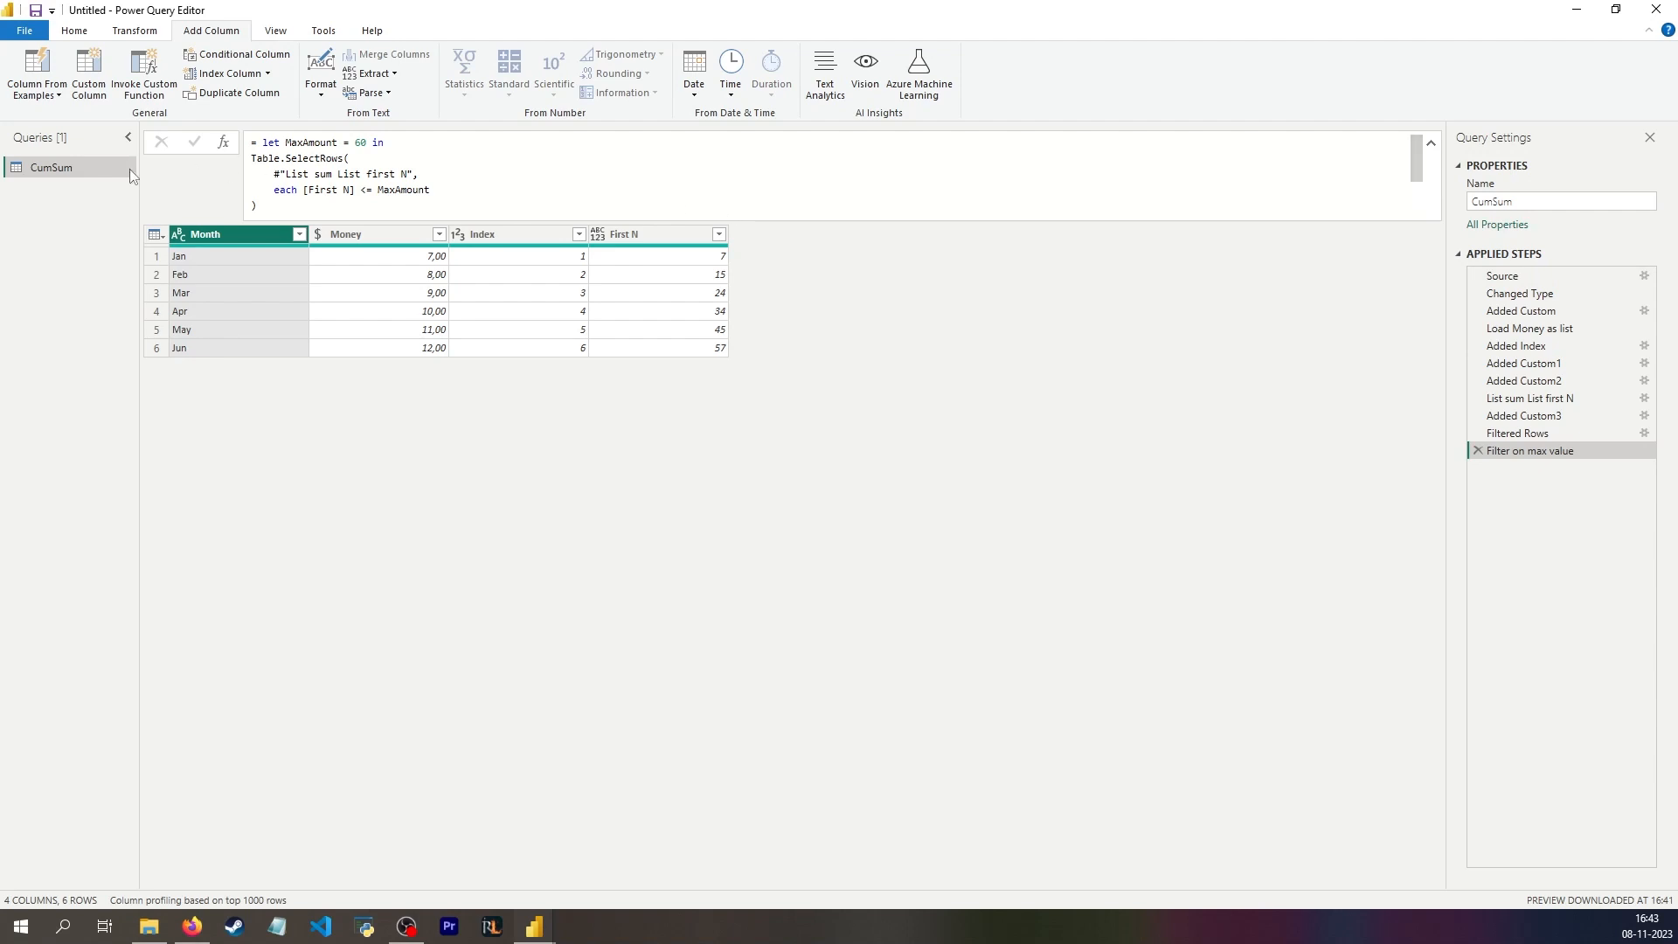
Step: Duplicate the CumSum query and delete every applied step after Changed Type from the copy
{"action": "right_click", "coordinate": [87, 165]}
{"action": "left_click", "coordinate": [113, 303]}
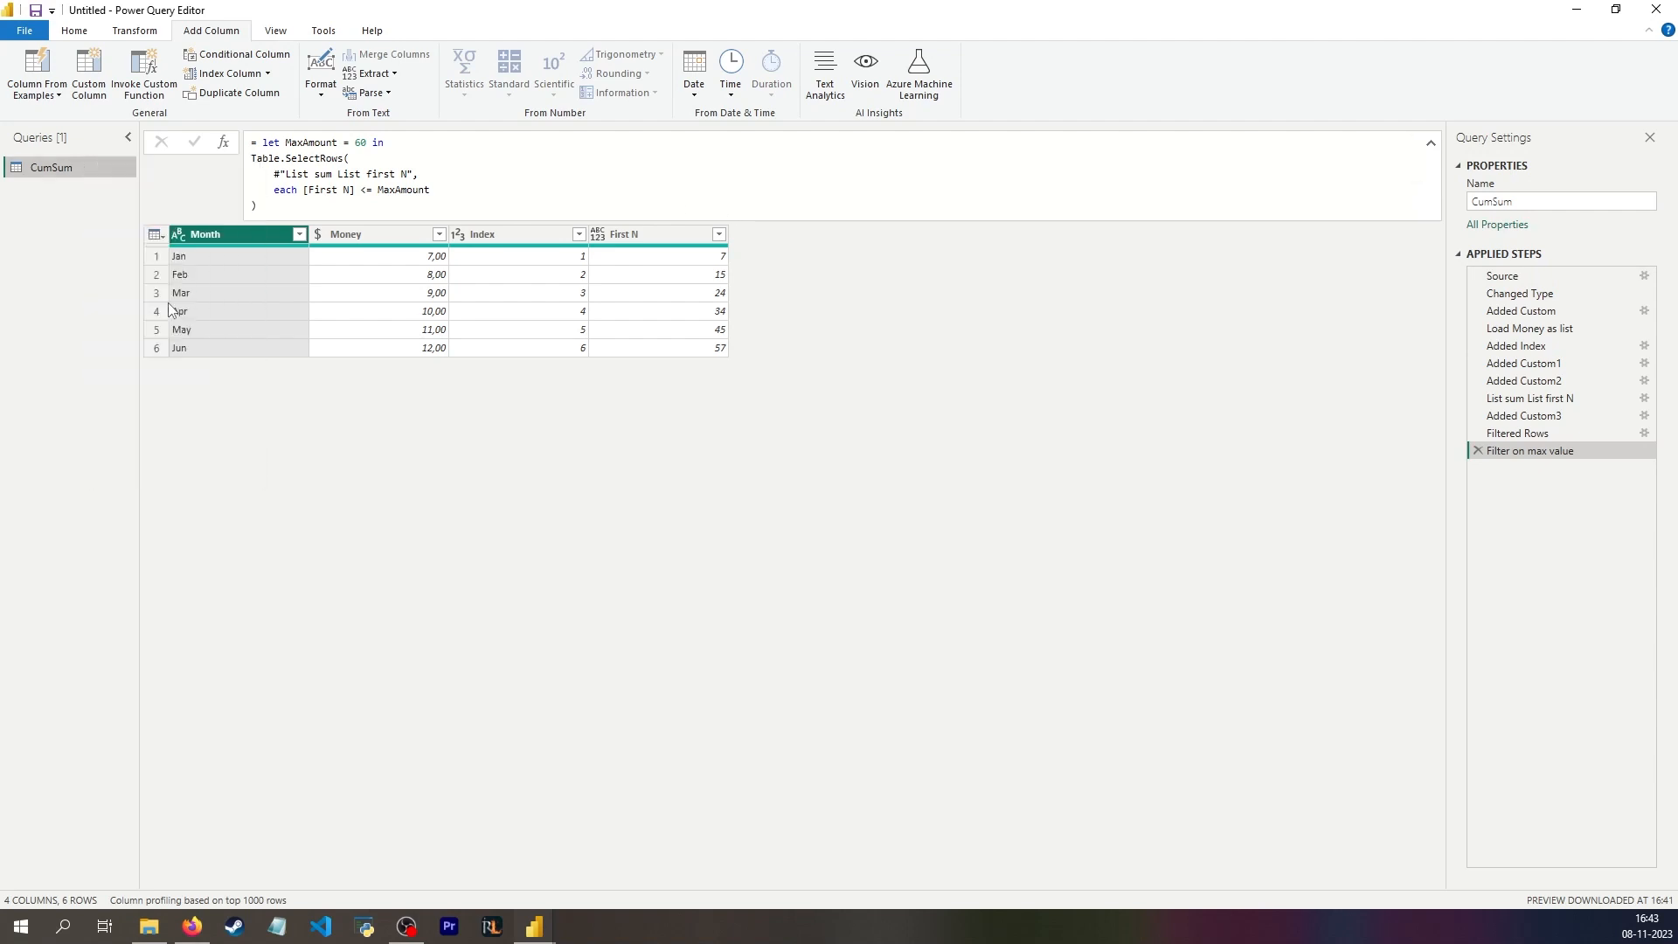
{"action": "left_click", "coordinate": [1479, 451]}
{"action": "left_click", "coordinate": [1479, 433]}
{"action": "left_click", "coordinate": [1479, 416]}
{"action": "left_click", "coordinate": [1479, 399]}
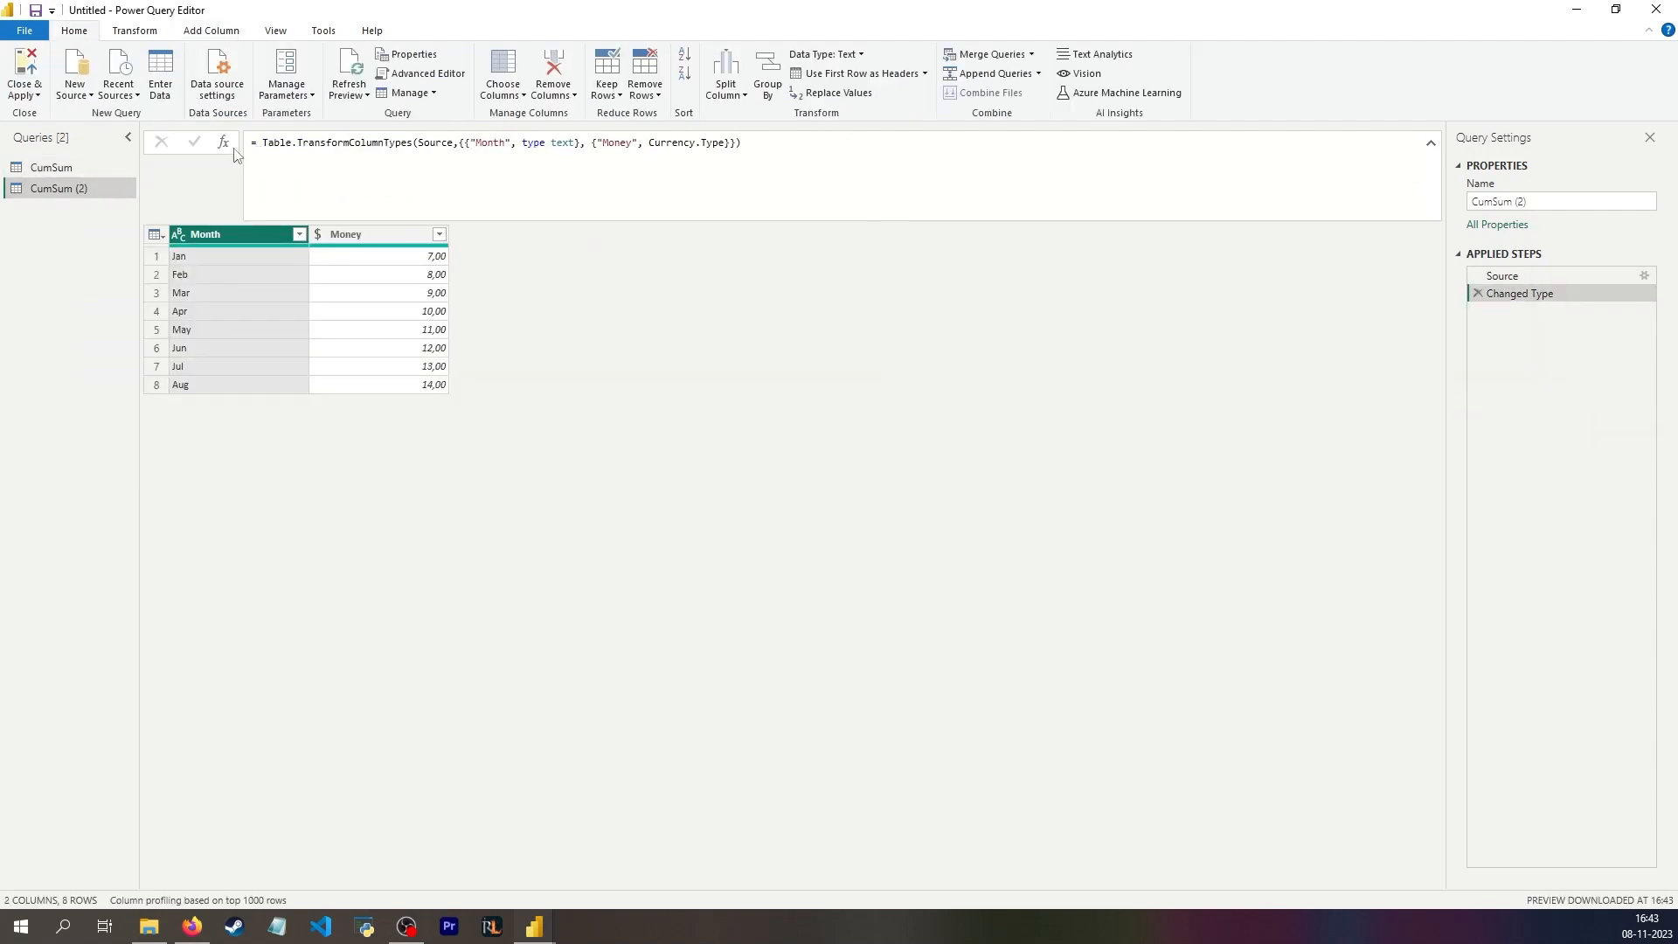
Step: Add a custom step after Changed Type with the pasted formula List.Buffer(#"Ændret type"[Money]) and apply it
{"action": "left_click", "coordinate": [224, 142]}
{"action": "key", "text": "ctrl+a"}
{"action": "type", "text": "= List.Buffer(     #\"Ændret type\"[Money] )"}
{"action": "key", "text": "Return"}
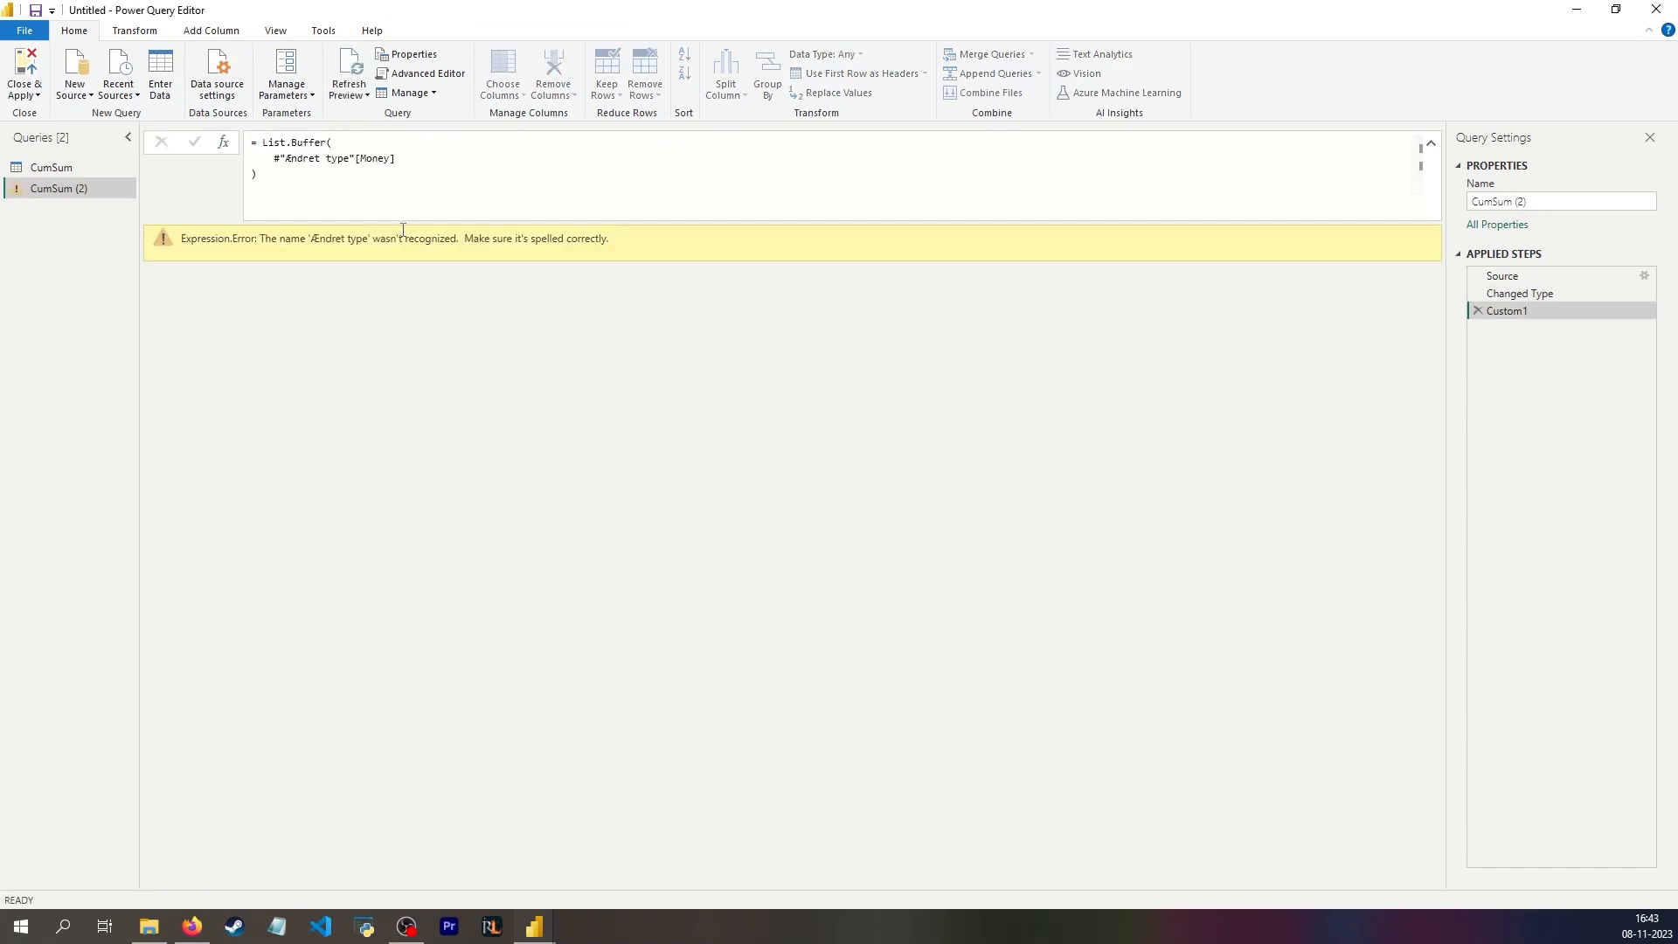
Step: Change the List.Buffer argument to Source[Money], apply the formula and rename the step Load Money column
{"action": "left_click_drag", "start_coordinate": [354, 156], "coordinate": [281, 158]}
{"action": "key", "text": "BackSpace"}
{"action": "key", "text": "BackSpace"}
{"action": "type", "text": "So"}
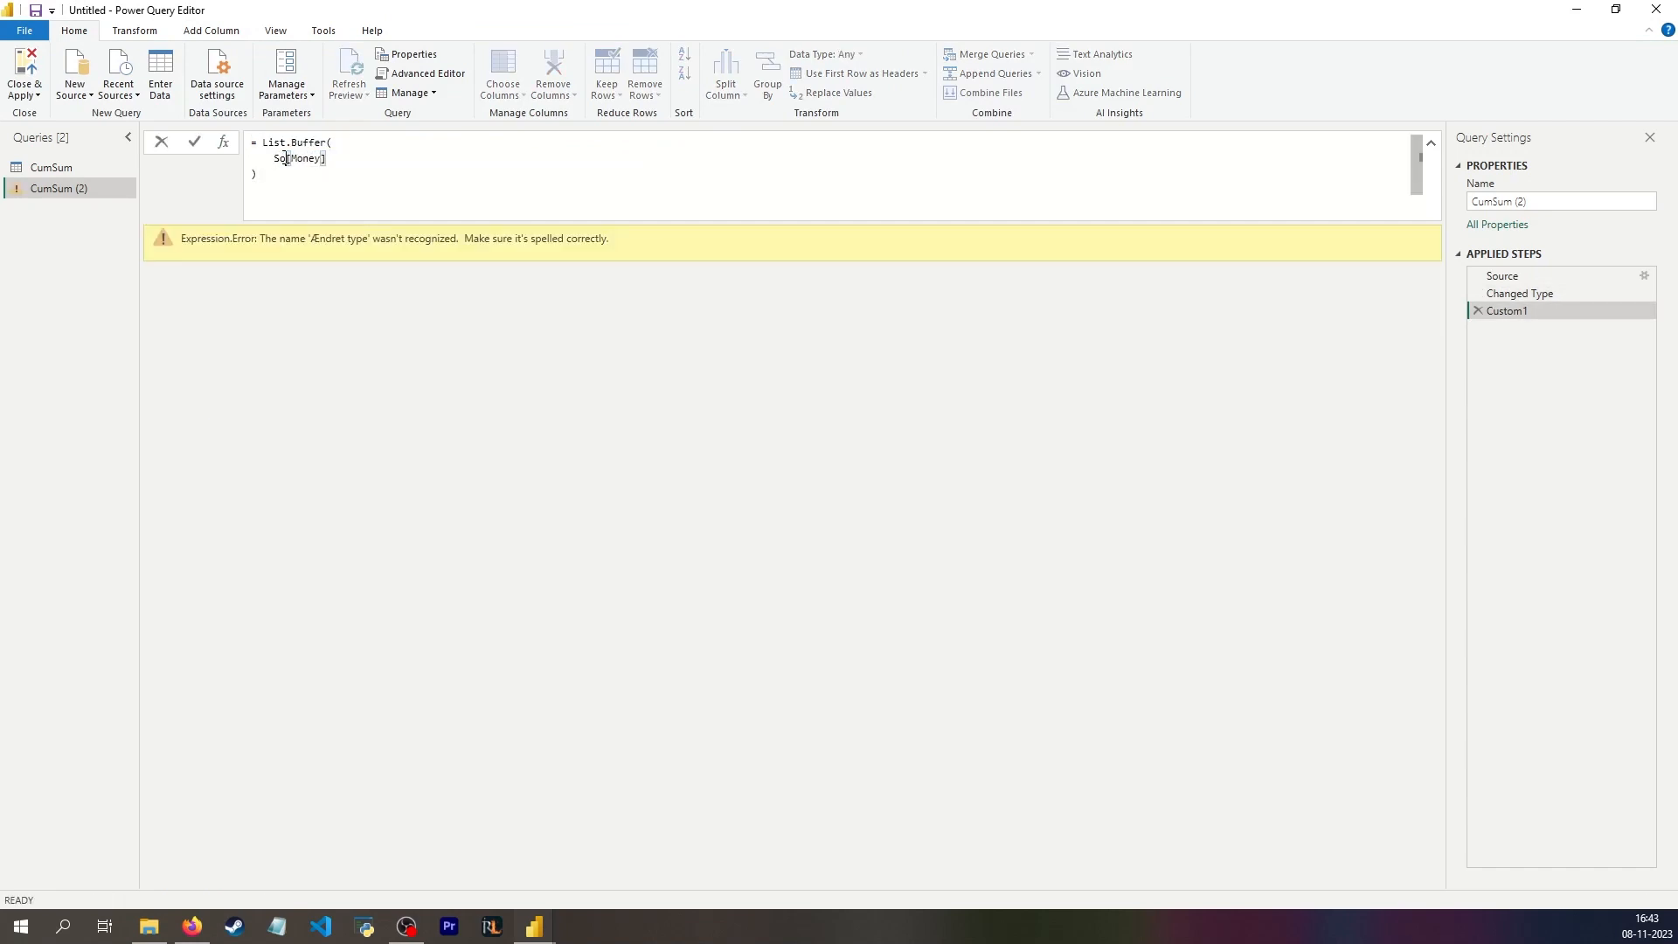
{"action": "type", "text": "urce"}
{"action": "key", "text": "Return"}
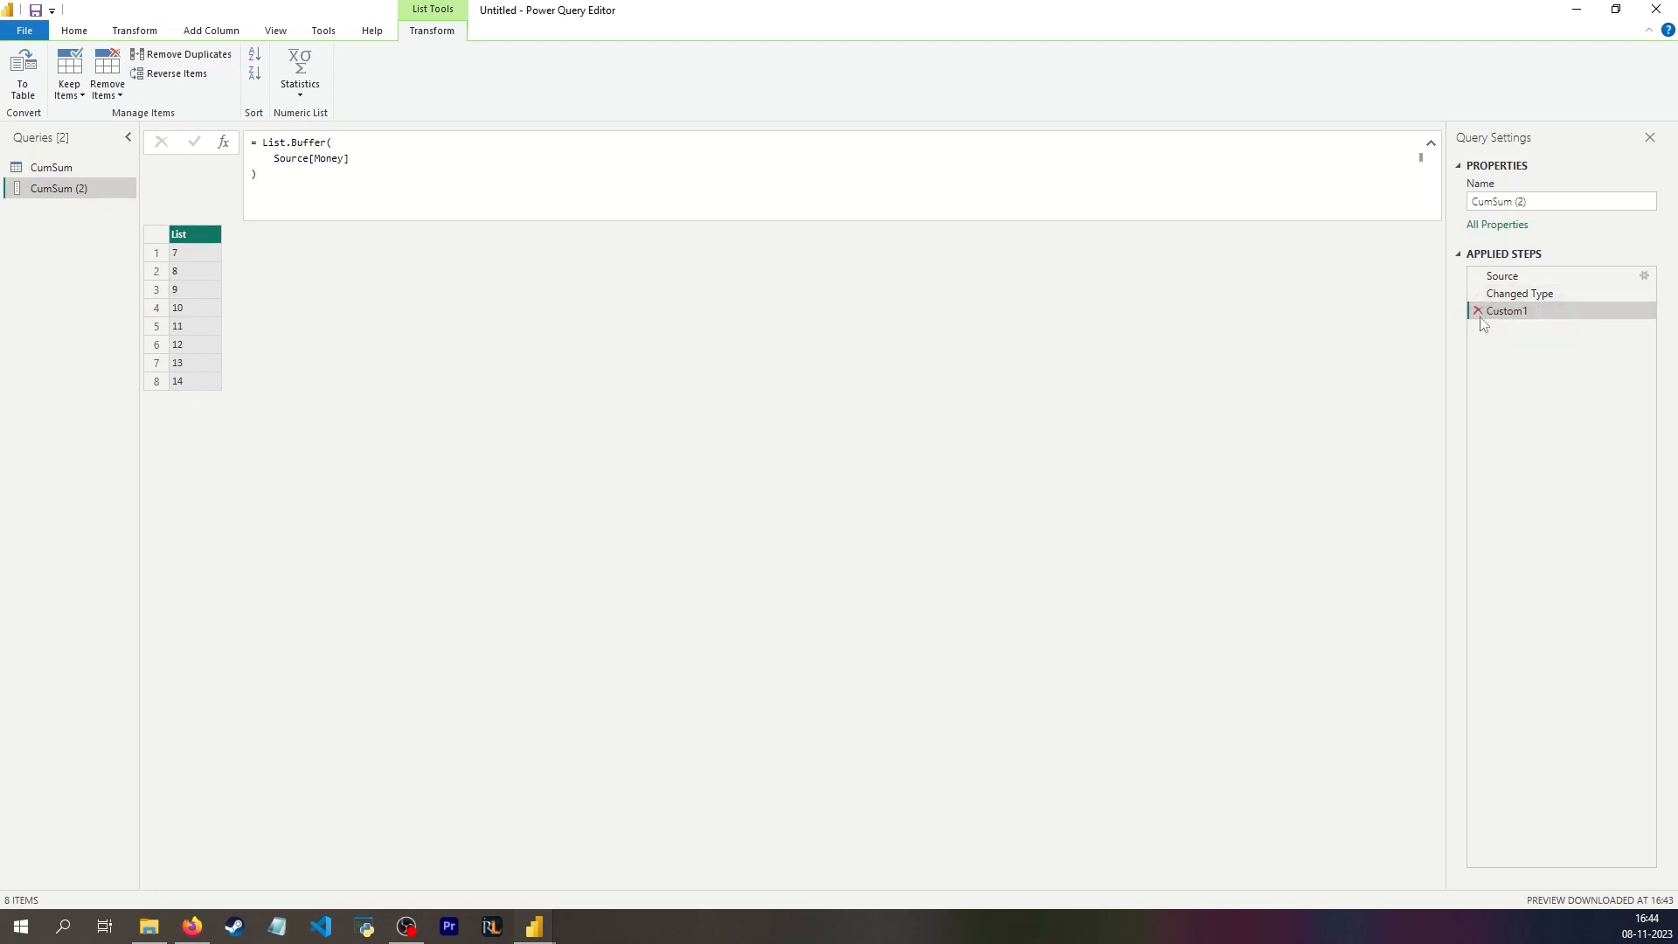
{"action": "key", "text": "F2"}
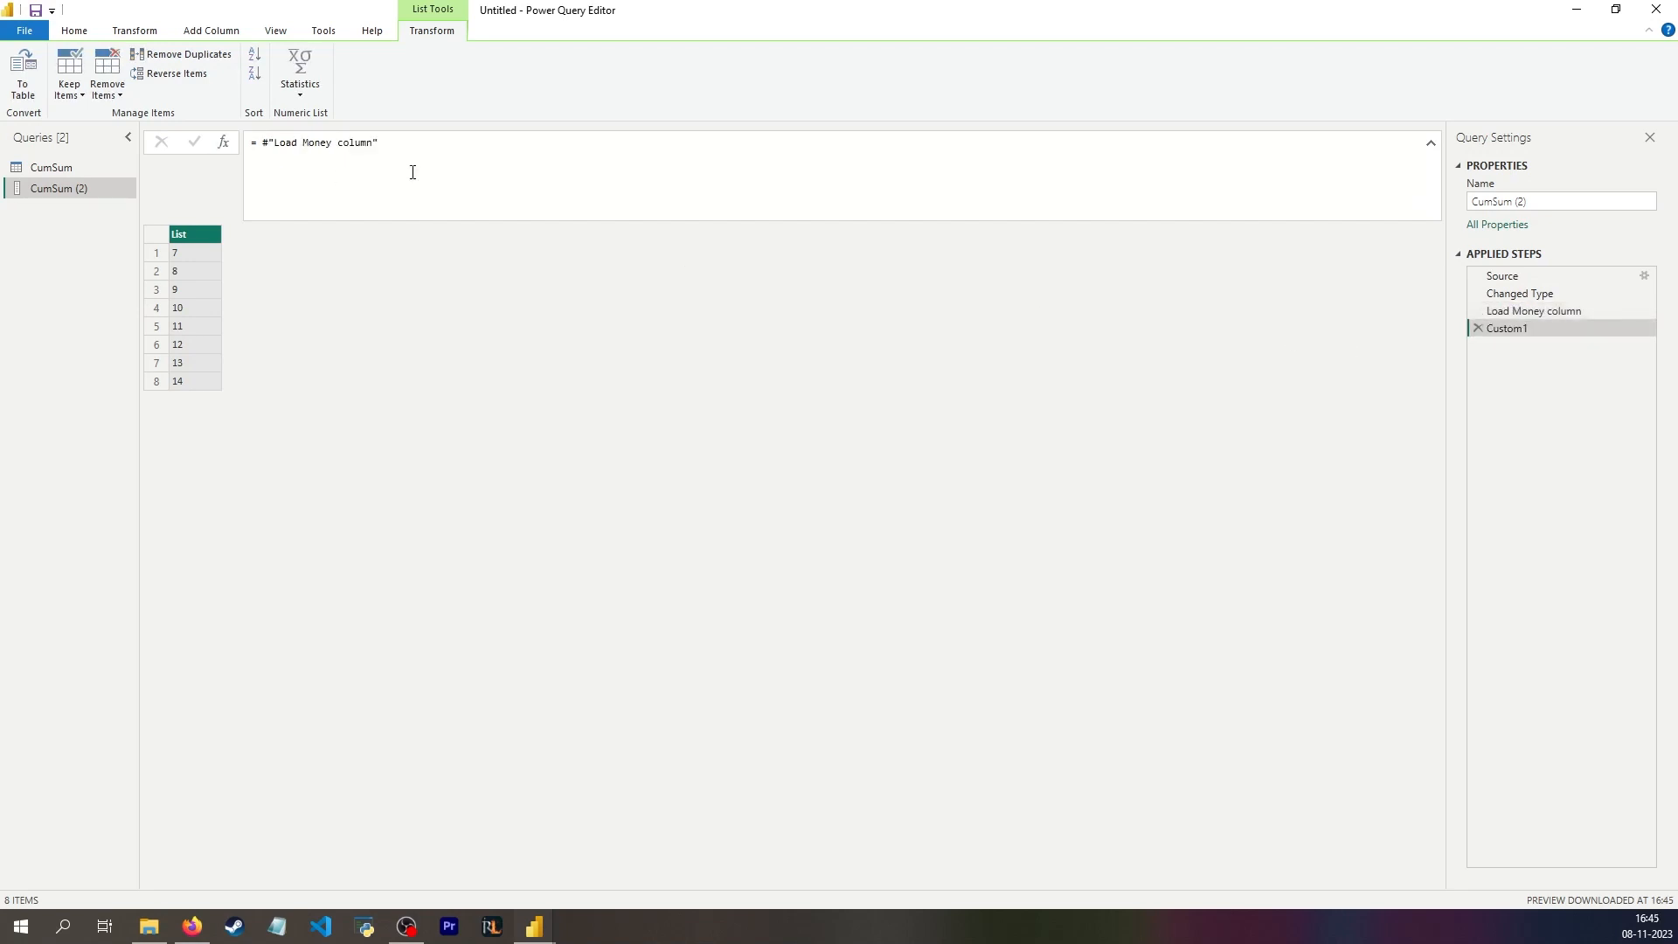
Step: Replace the reference in the Custom1 step's formula with a multi-line List.Generate call
{"action": "left_click", "coordinate": [319, 140]}
{"action": "left_click_drag", "start_coordinate": [262, 147], "coordinate": [442, 155]}
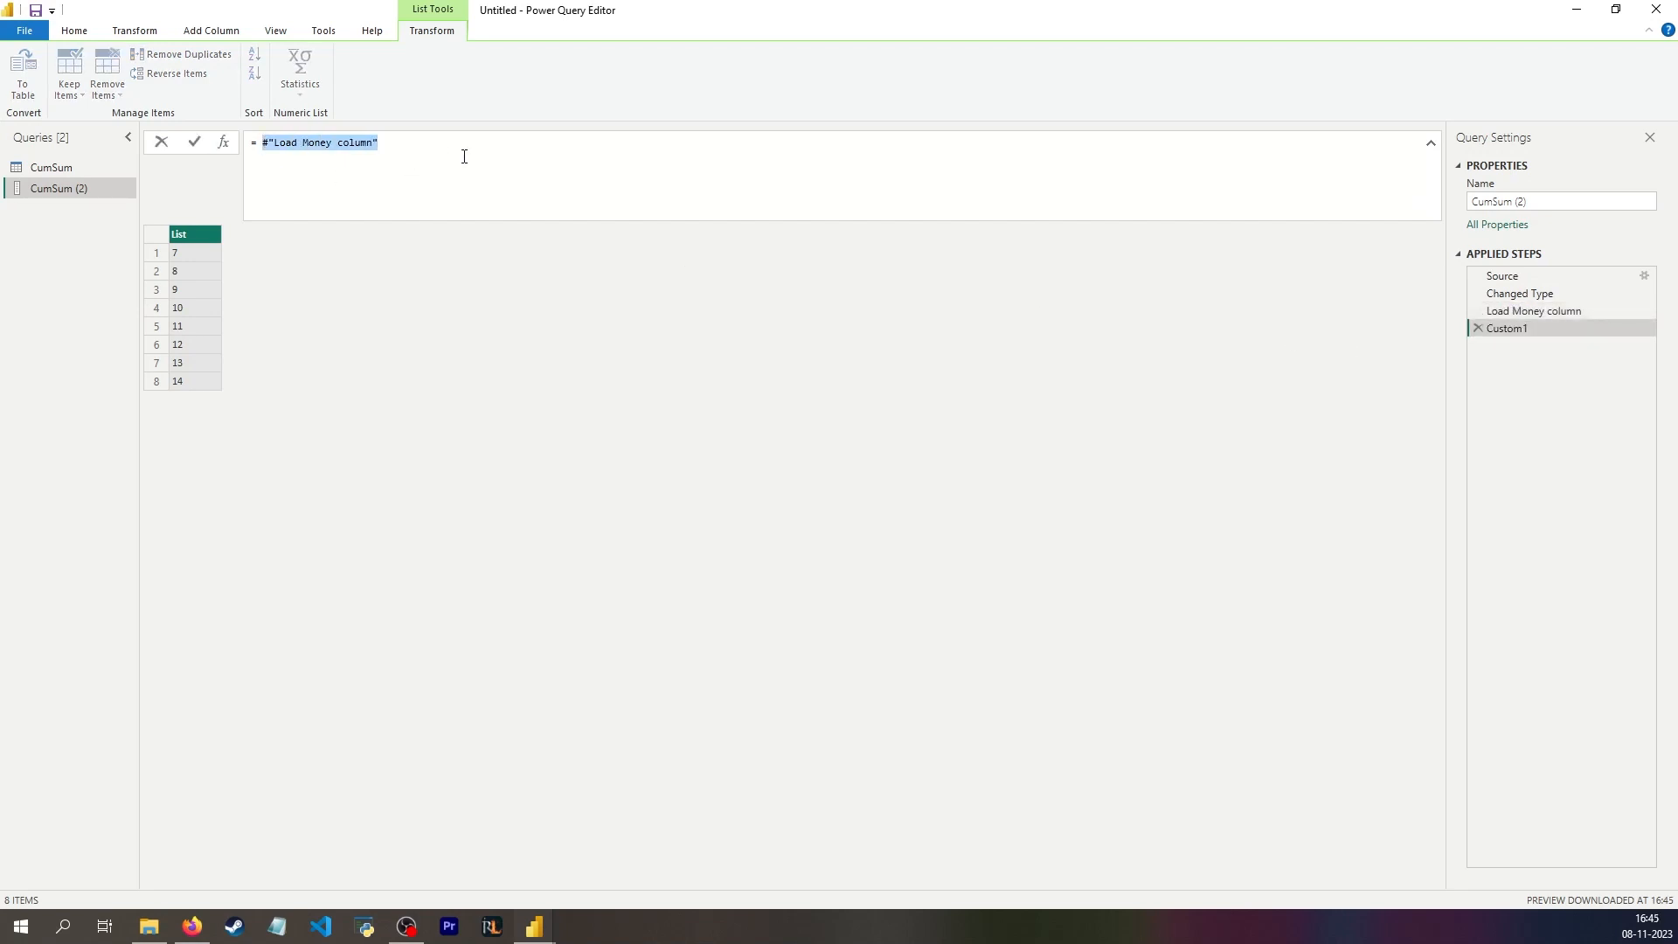
{"action": "type", "text": "List.Generate("}
{"action": "key", "text": "Return"}
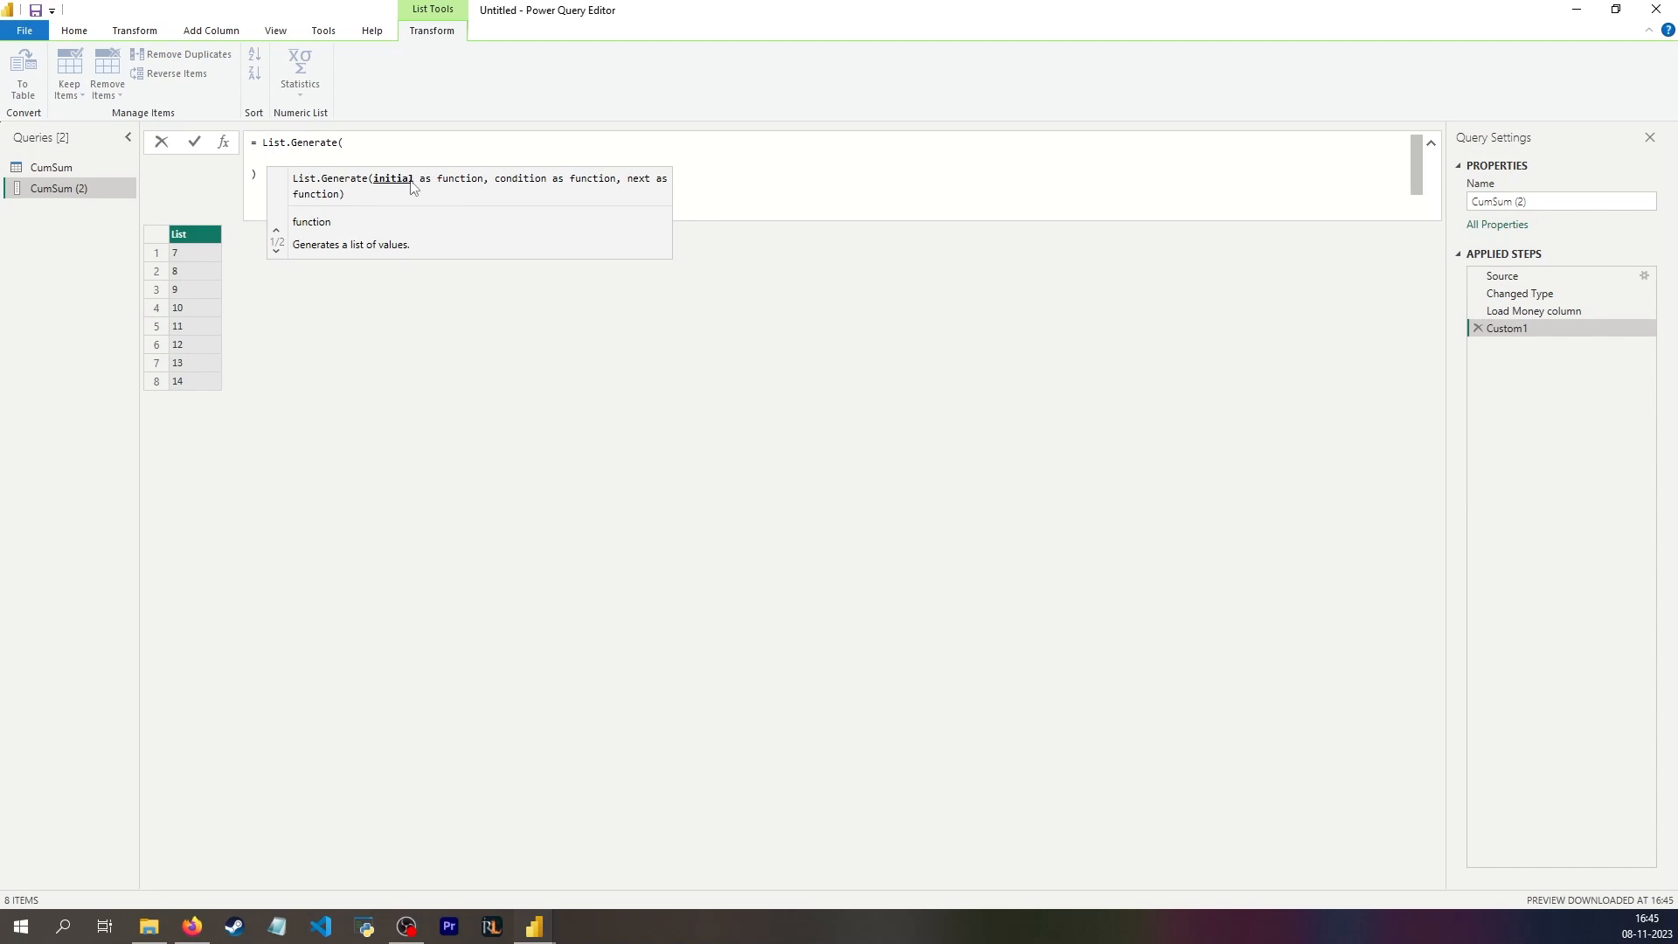
Step: Enter () => 1 as the initial function of List.Generate
{"action": "type", "text": "1"}
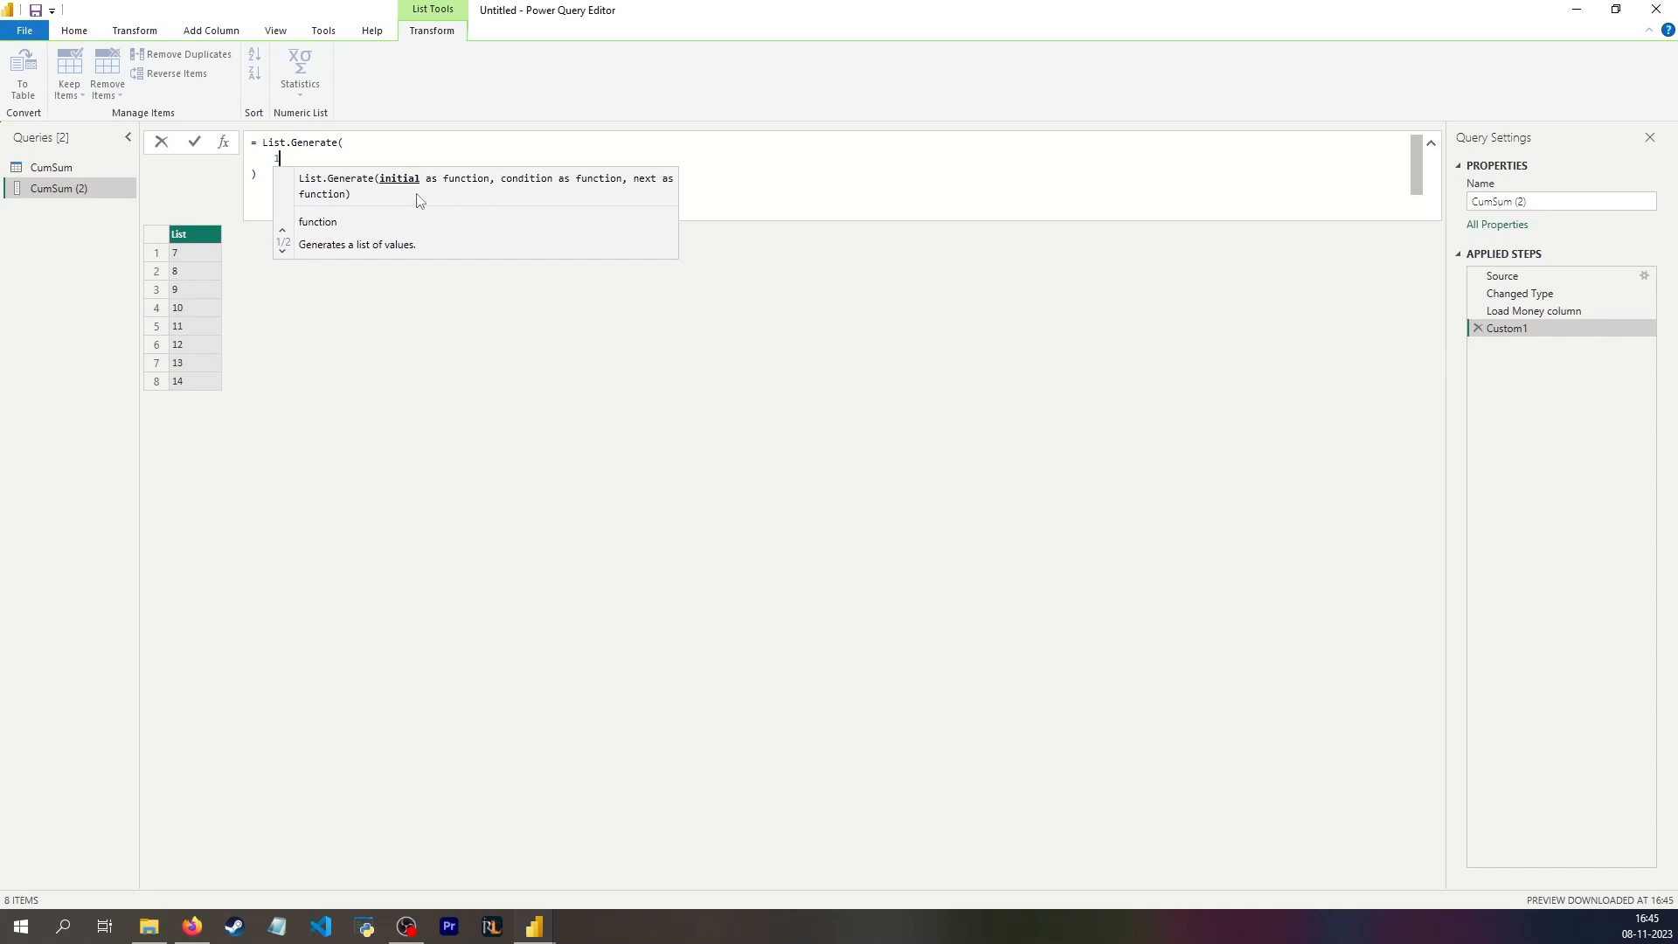
{"action": "key", "text": "BackSpace"}
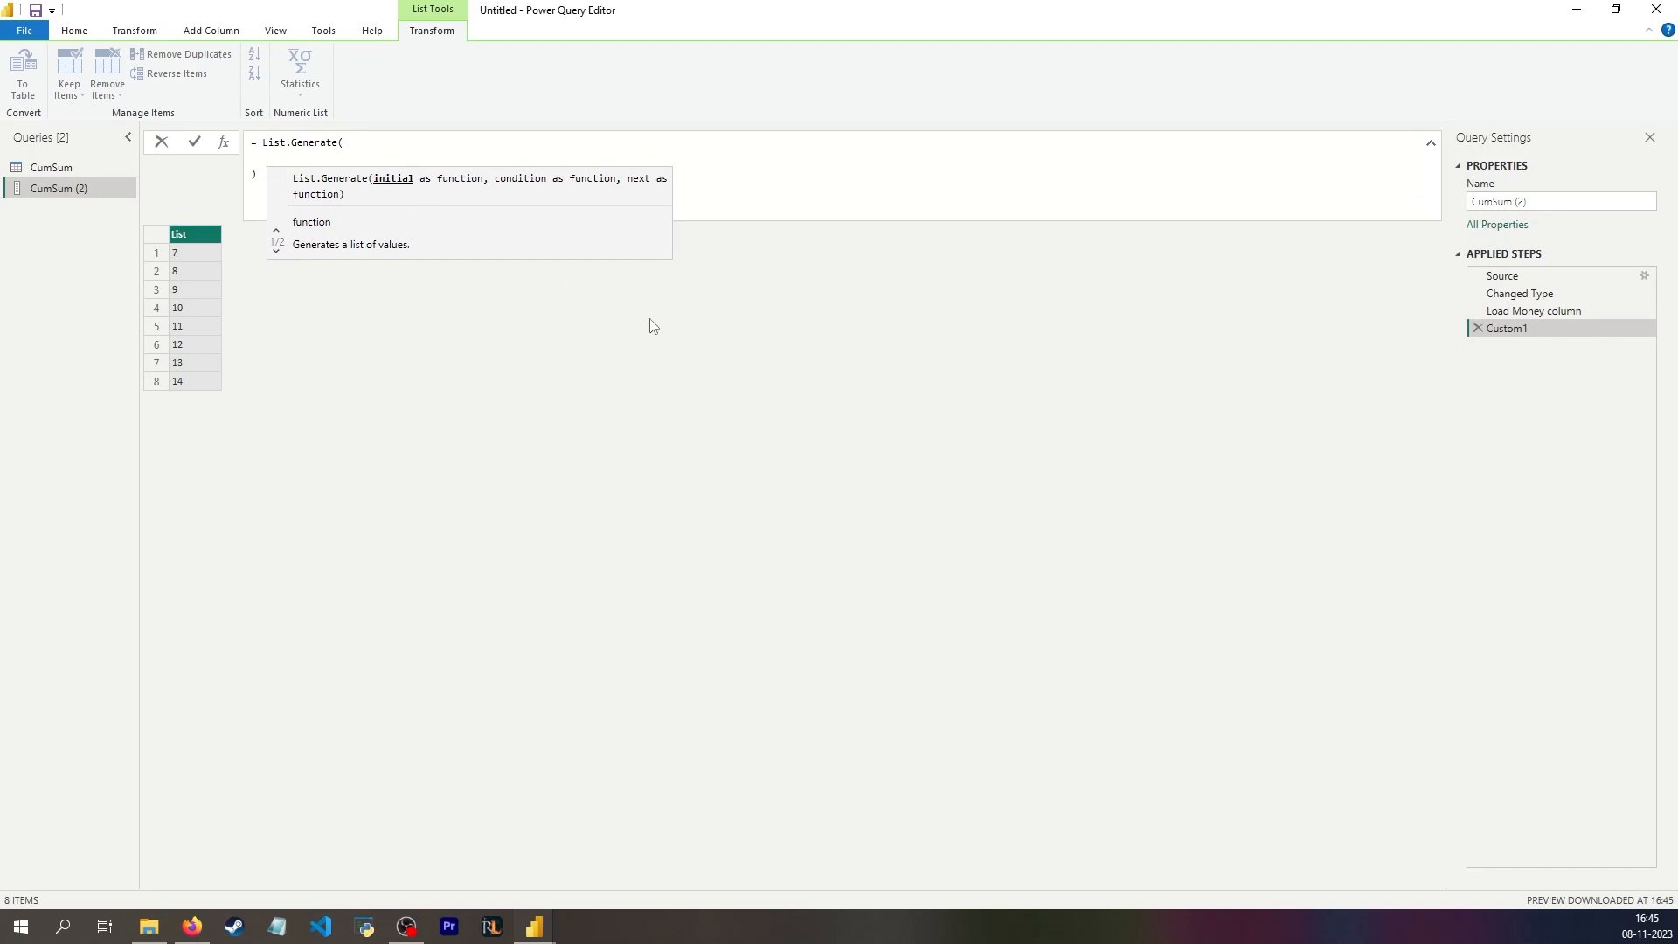
{"action": "type", "text": "()"}
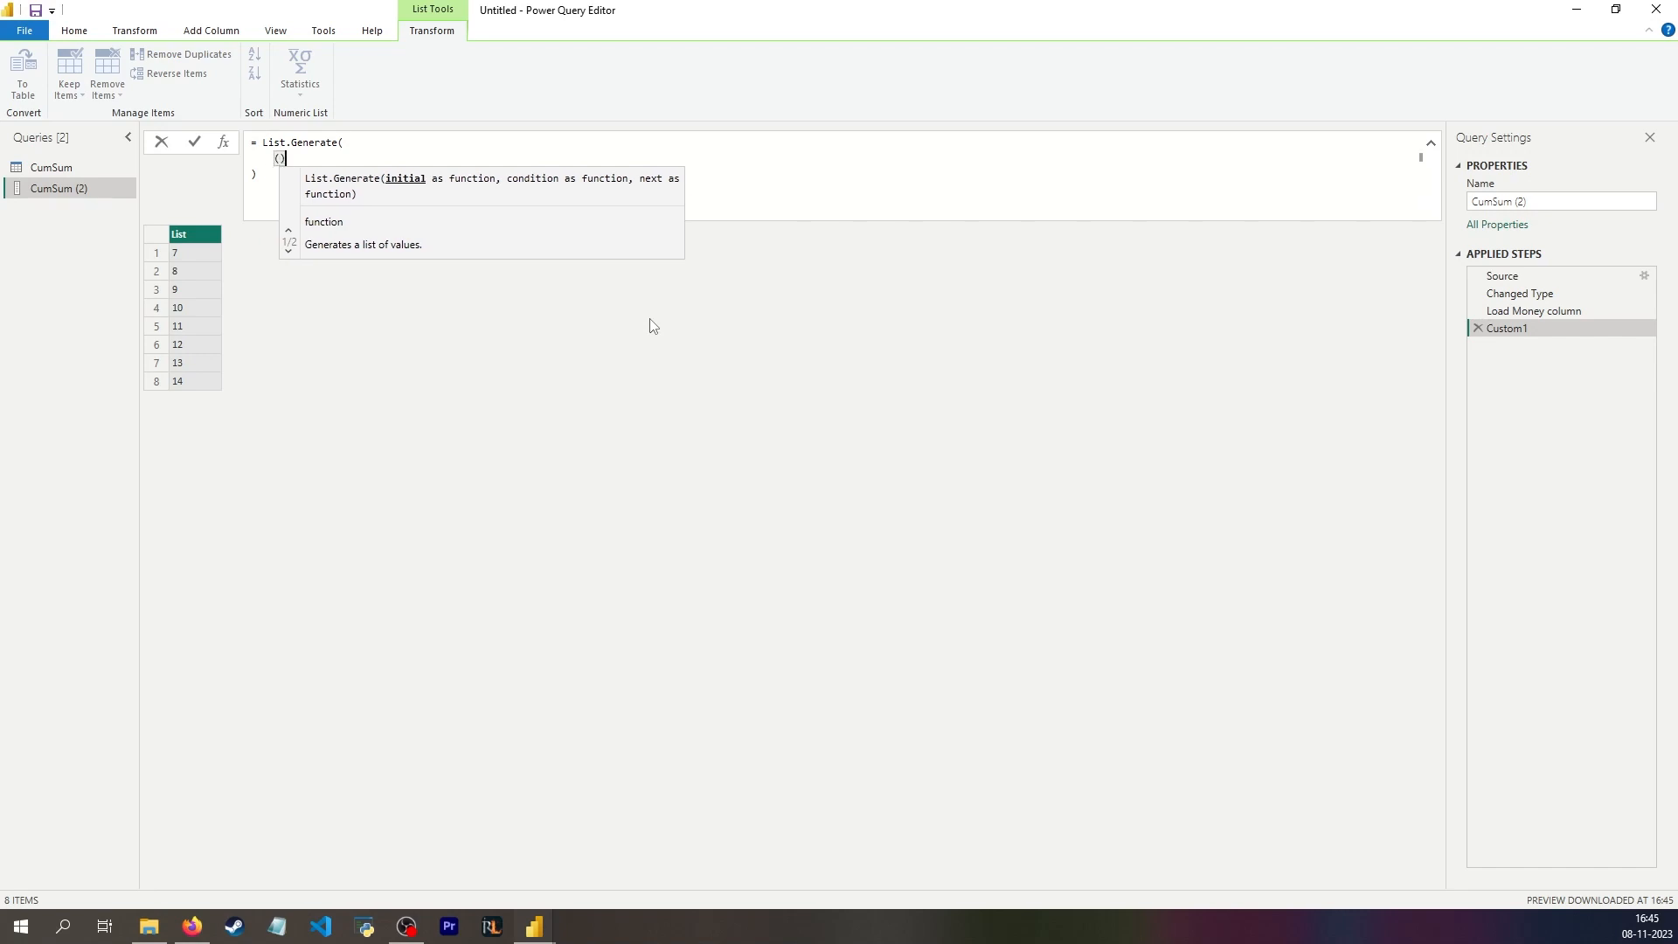
{"action": "key", "text": "Left"}
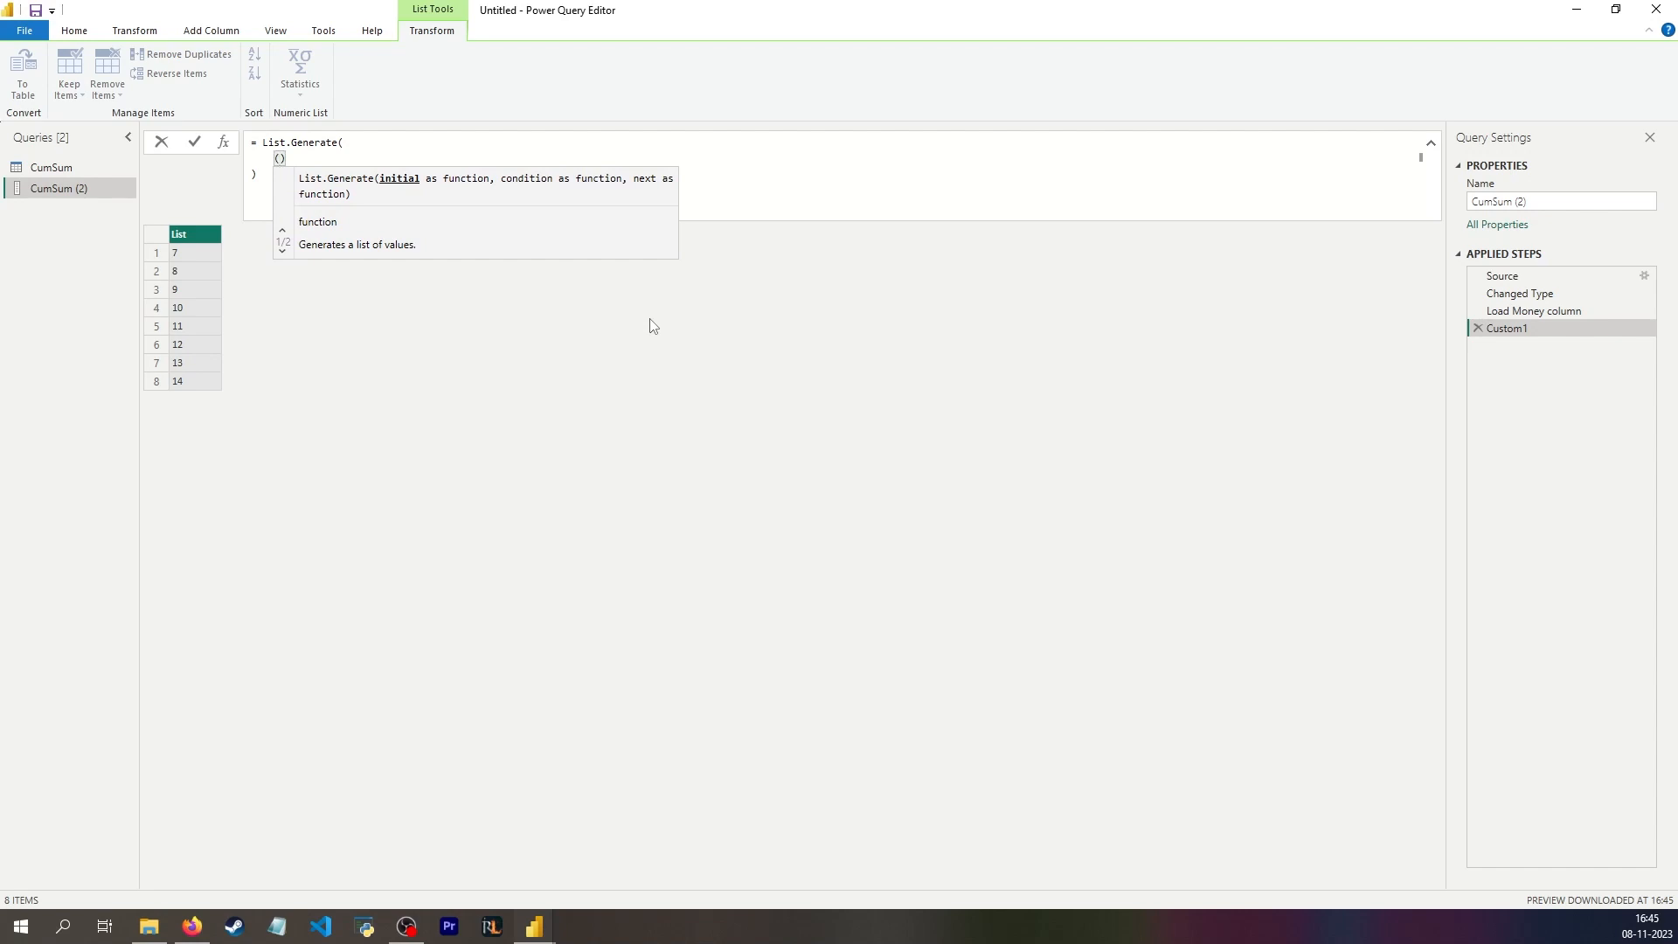
{"action": "type", "text": ") =>"}
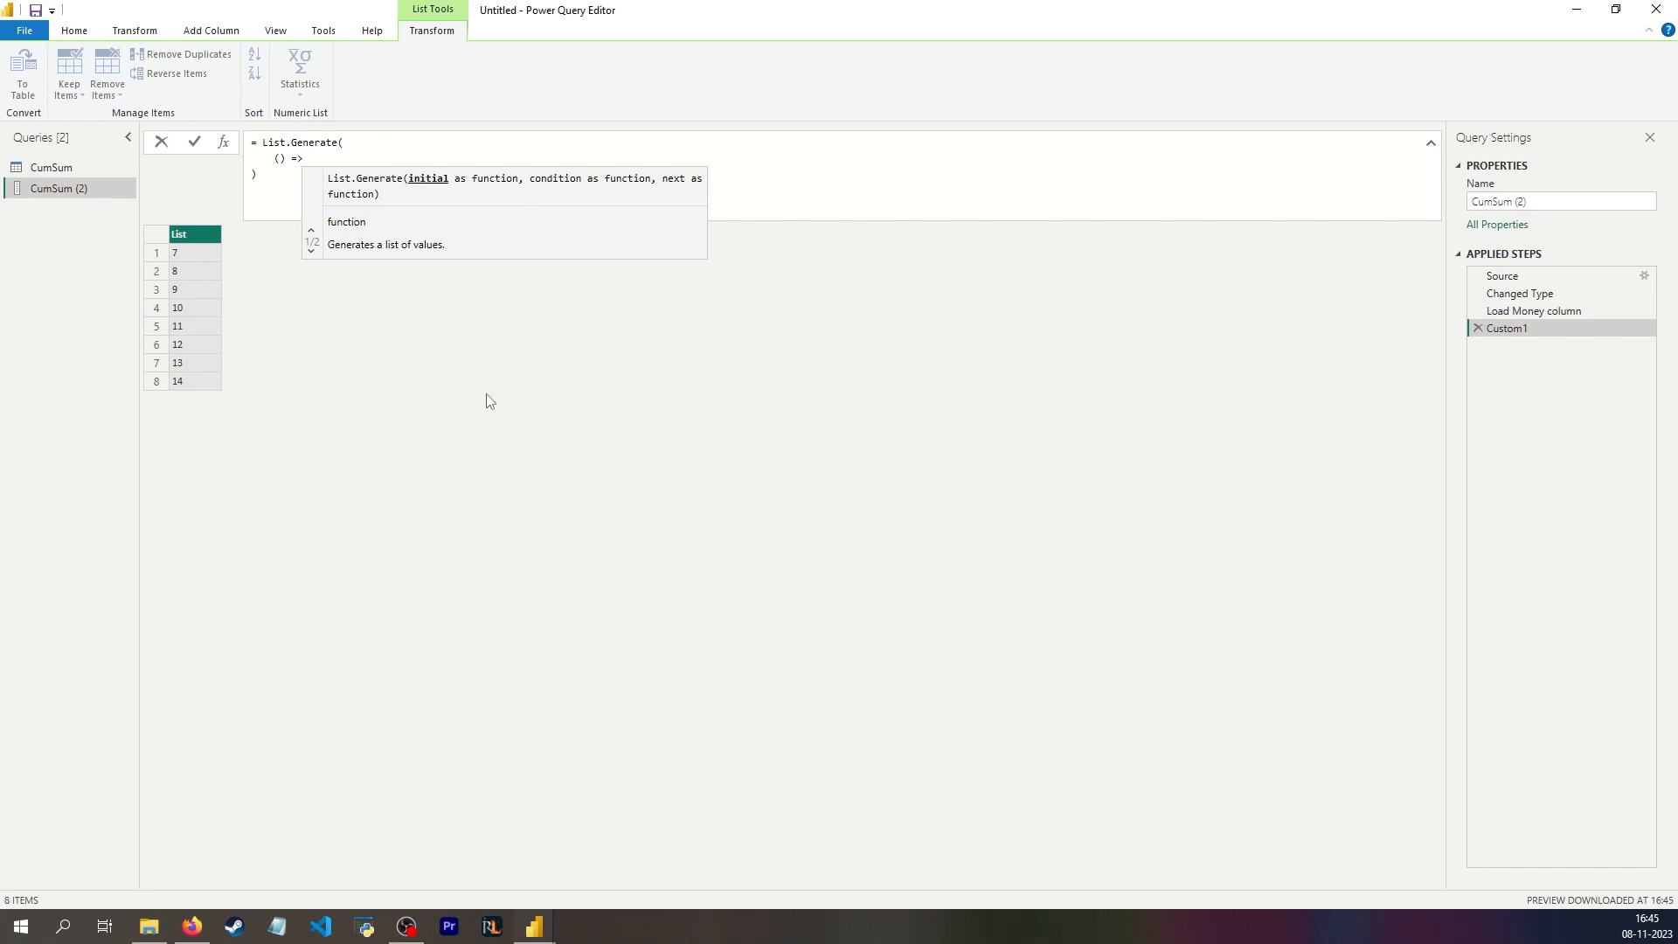
{"action": "type", "text": " 1"}
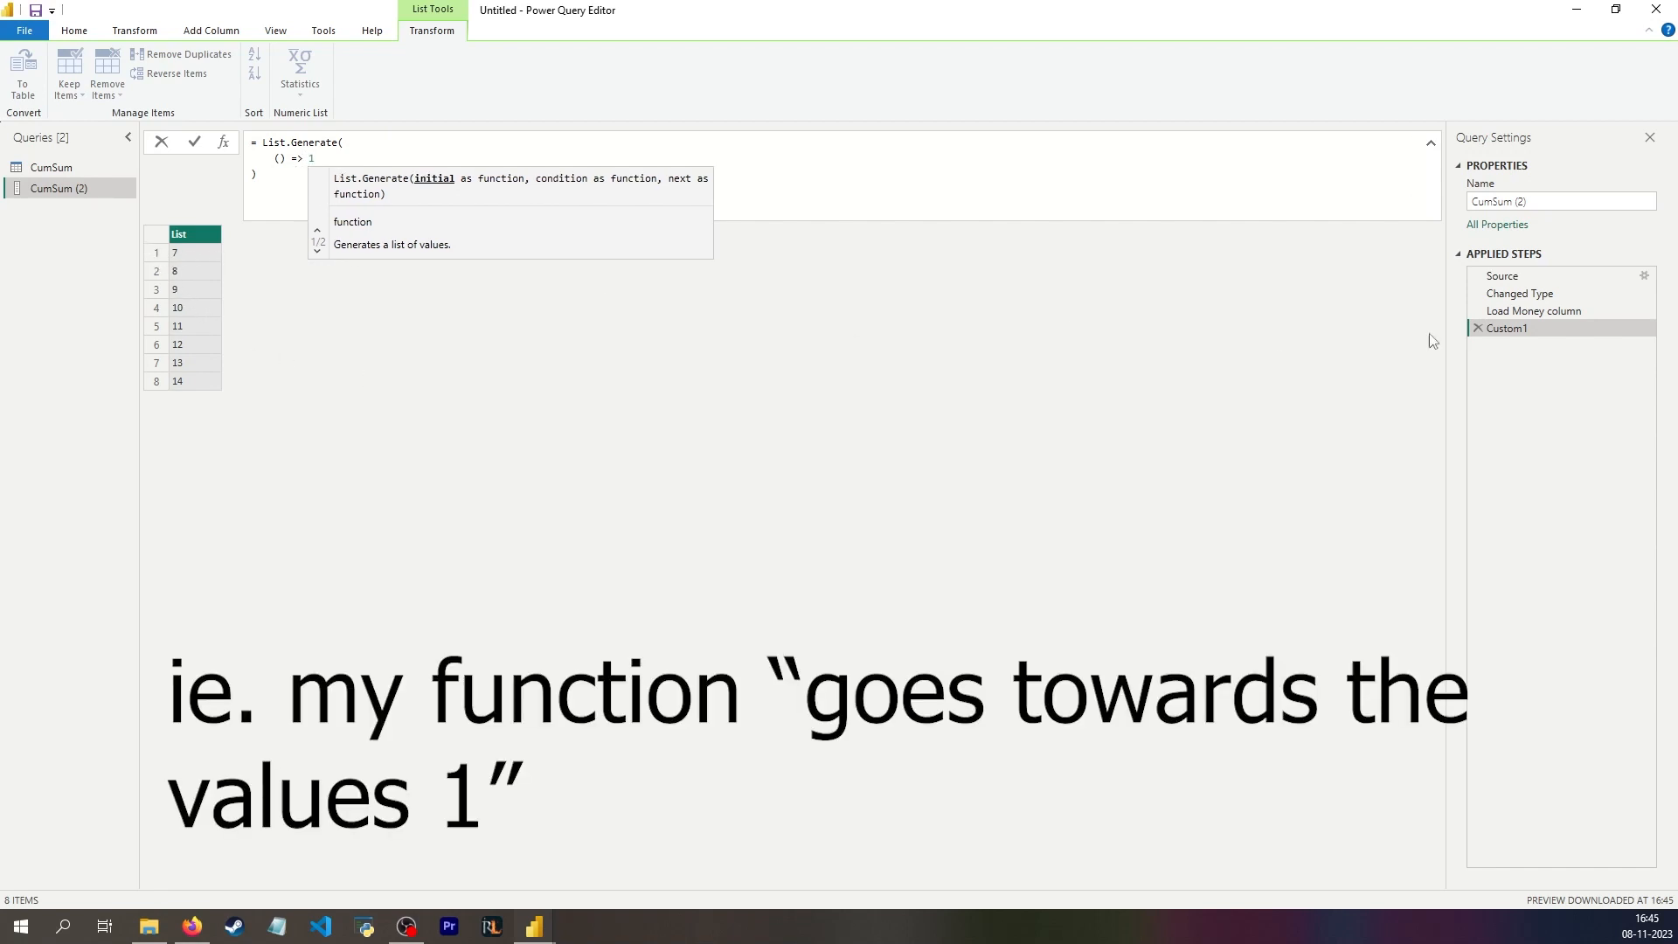
{"action": "type", "text": ", "}
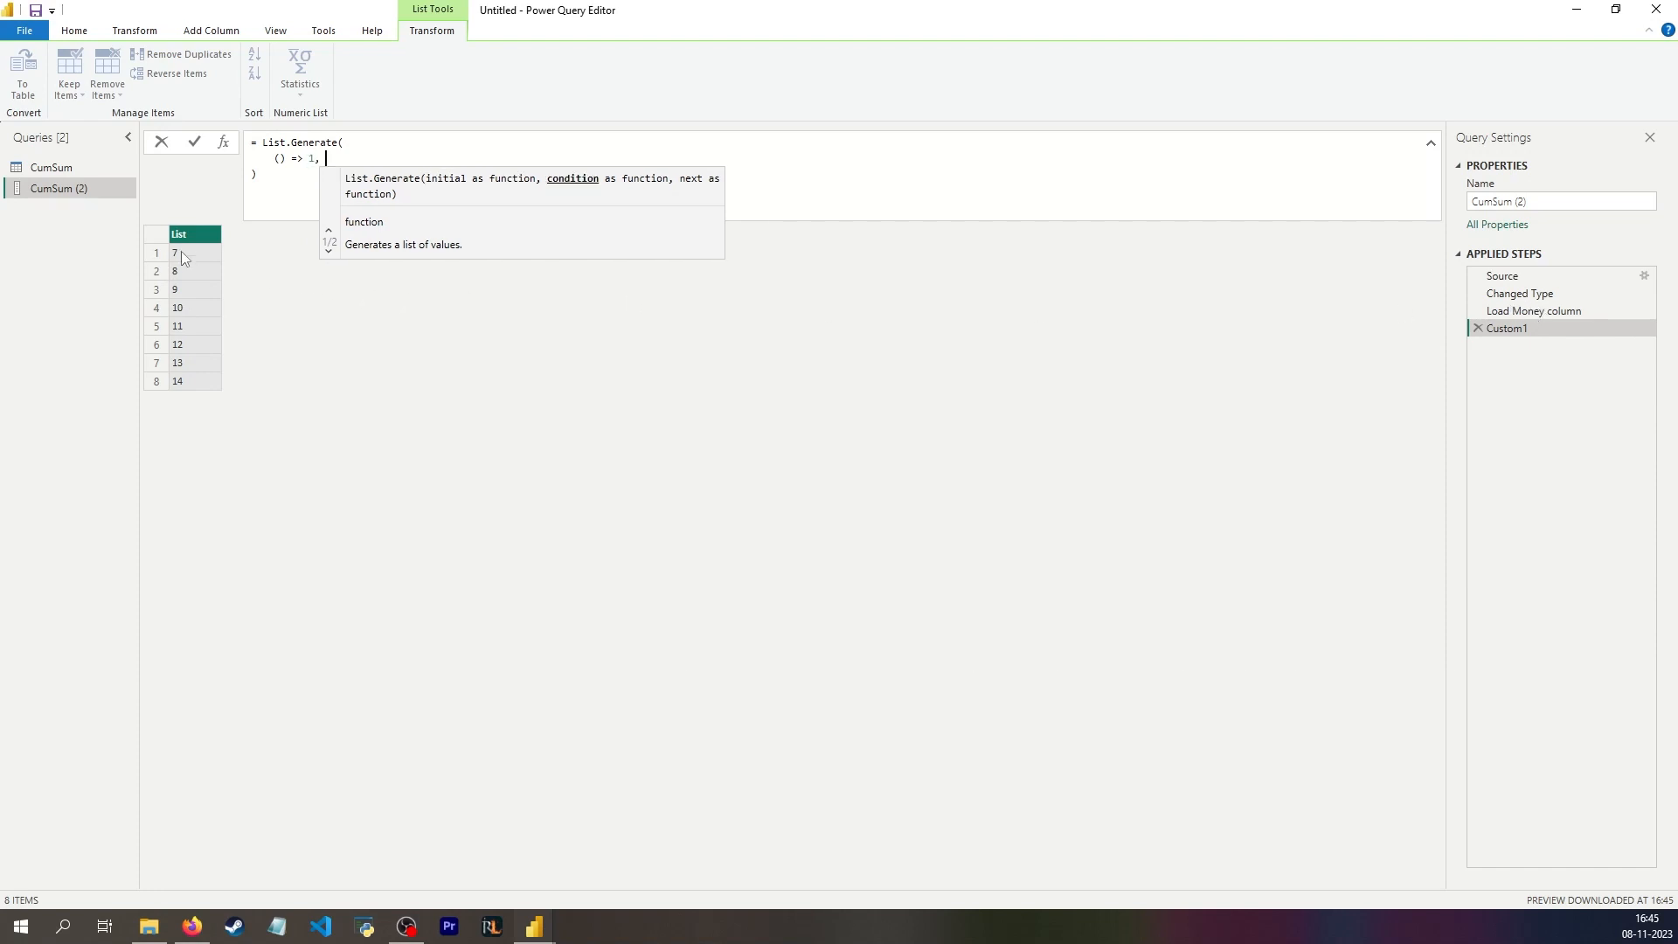
{"action": "type", "text": "// starting v"}
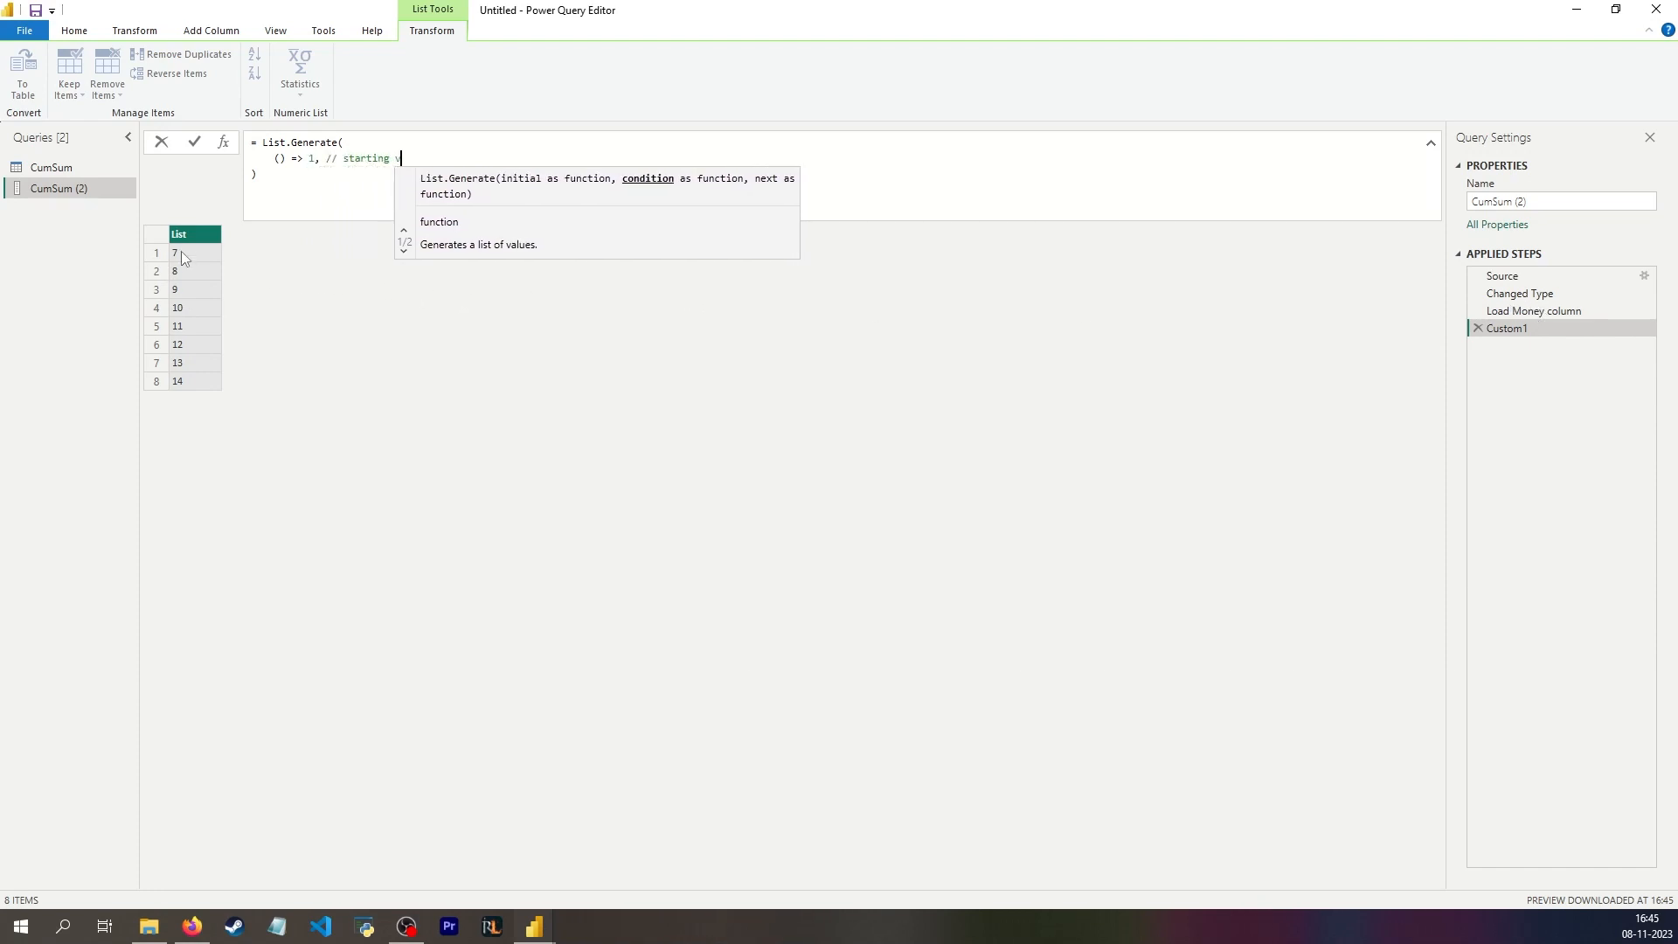
{"action": "type", "text": "alue is 1 ie first row"}
Step: End the initial argument with a comma and the comment // starting value is 1 ie first row
{"action": "key", "text": "Return"}
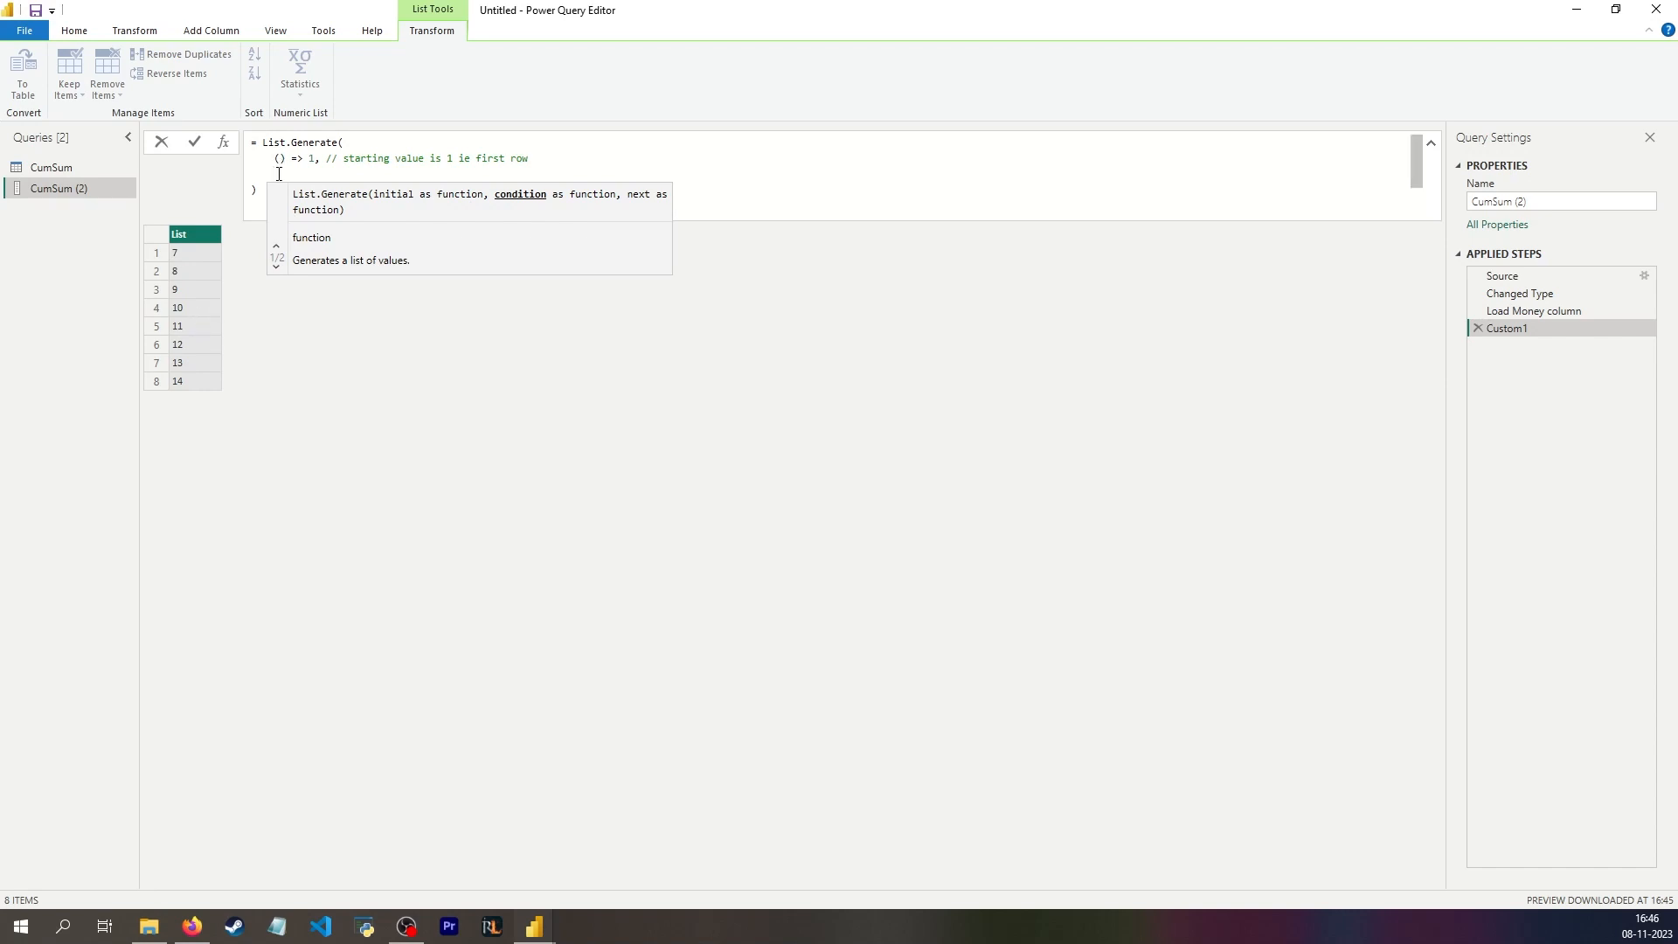
Step: Start the condition argument of List.Generate with each and a multi-line List.Sum call
{"action": "type", "text": "each List.Sum"}
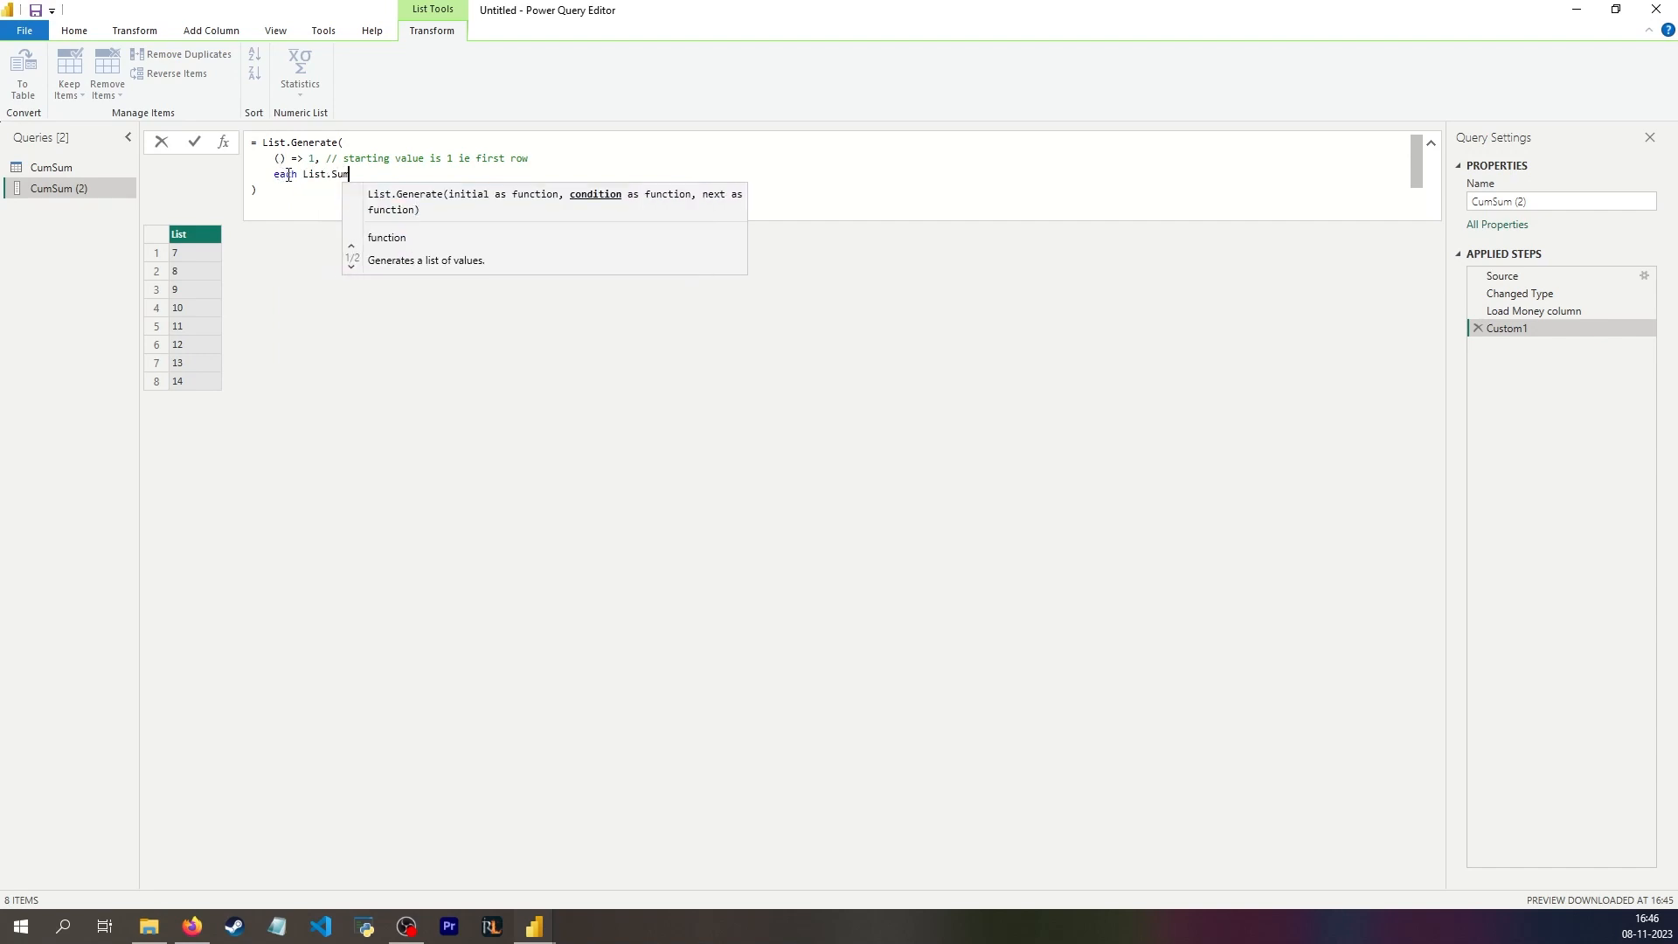
{"action": "type", "text": "("}
{"action": "key", "text": "Return"}
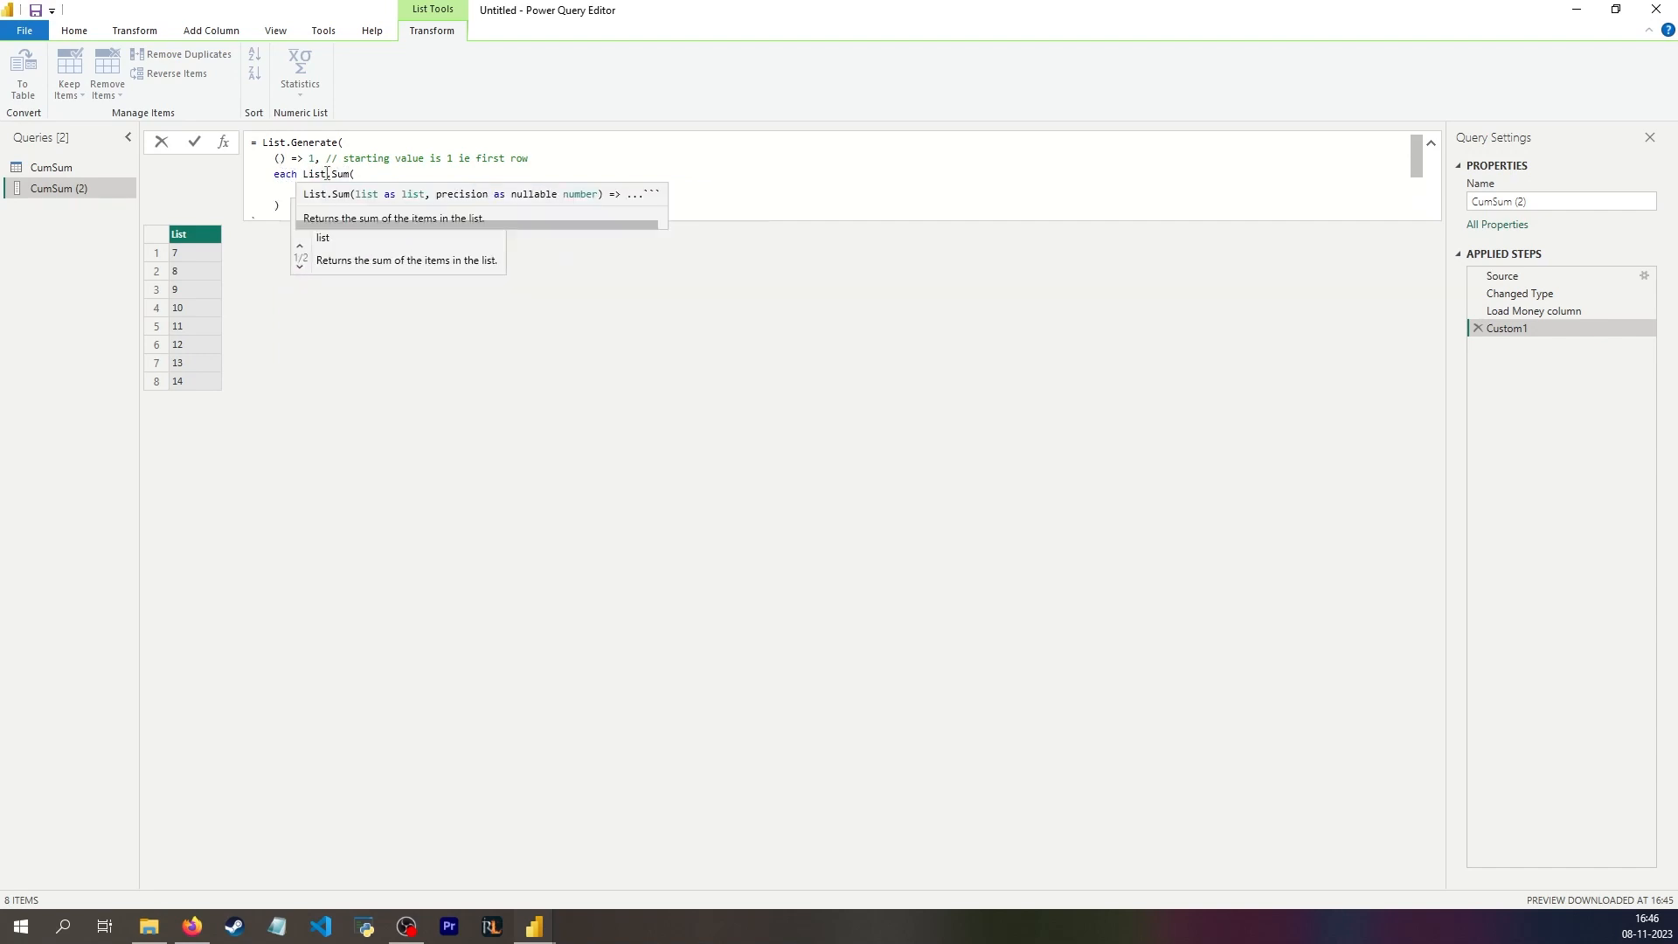
{"action": "key", "text": "Tab"}
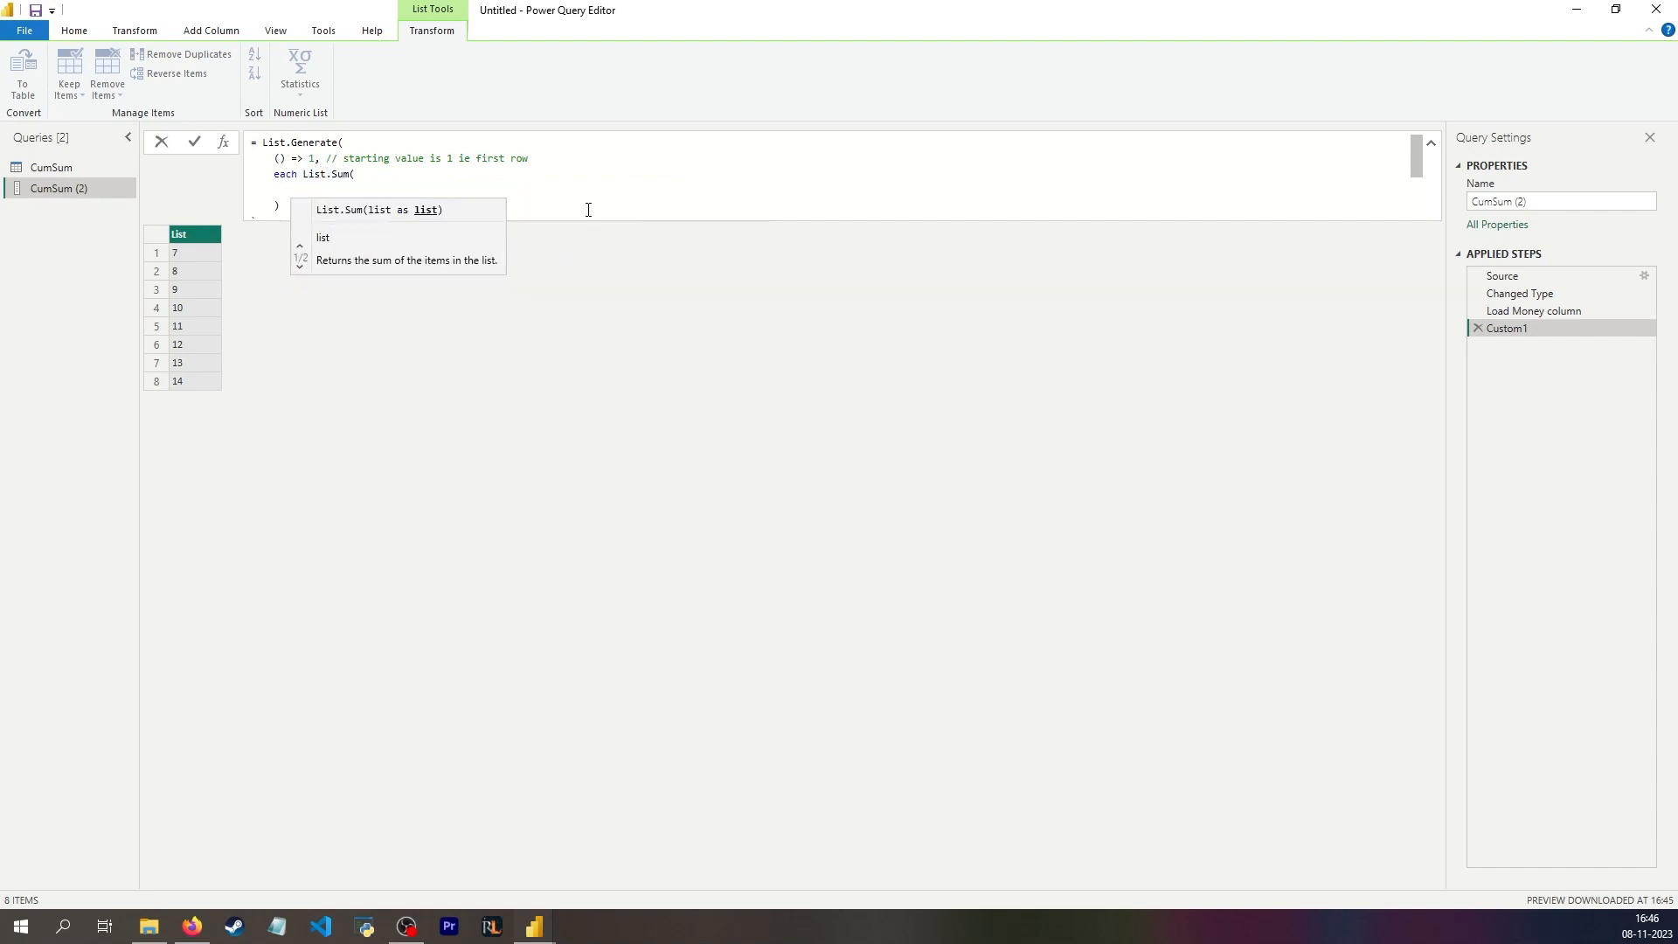
Step: Nest List.FirstN inside List.Sum with #"Load Money column" as the list and _ as the count
{"action": "type", "text": "listfirs"}
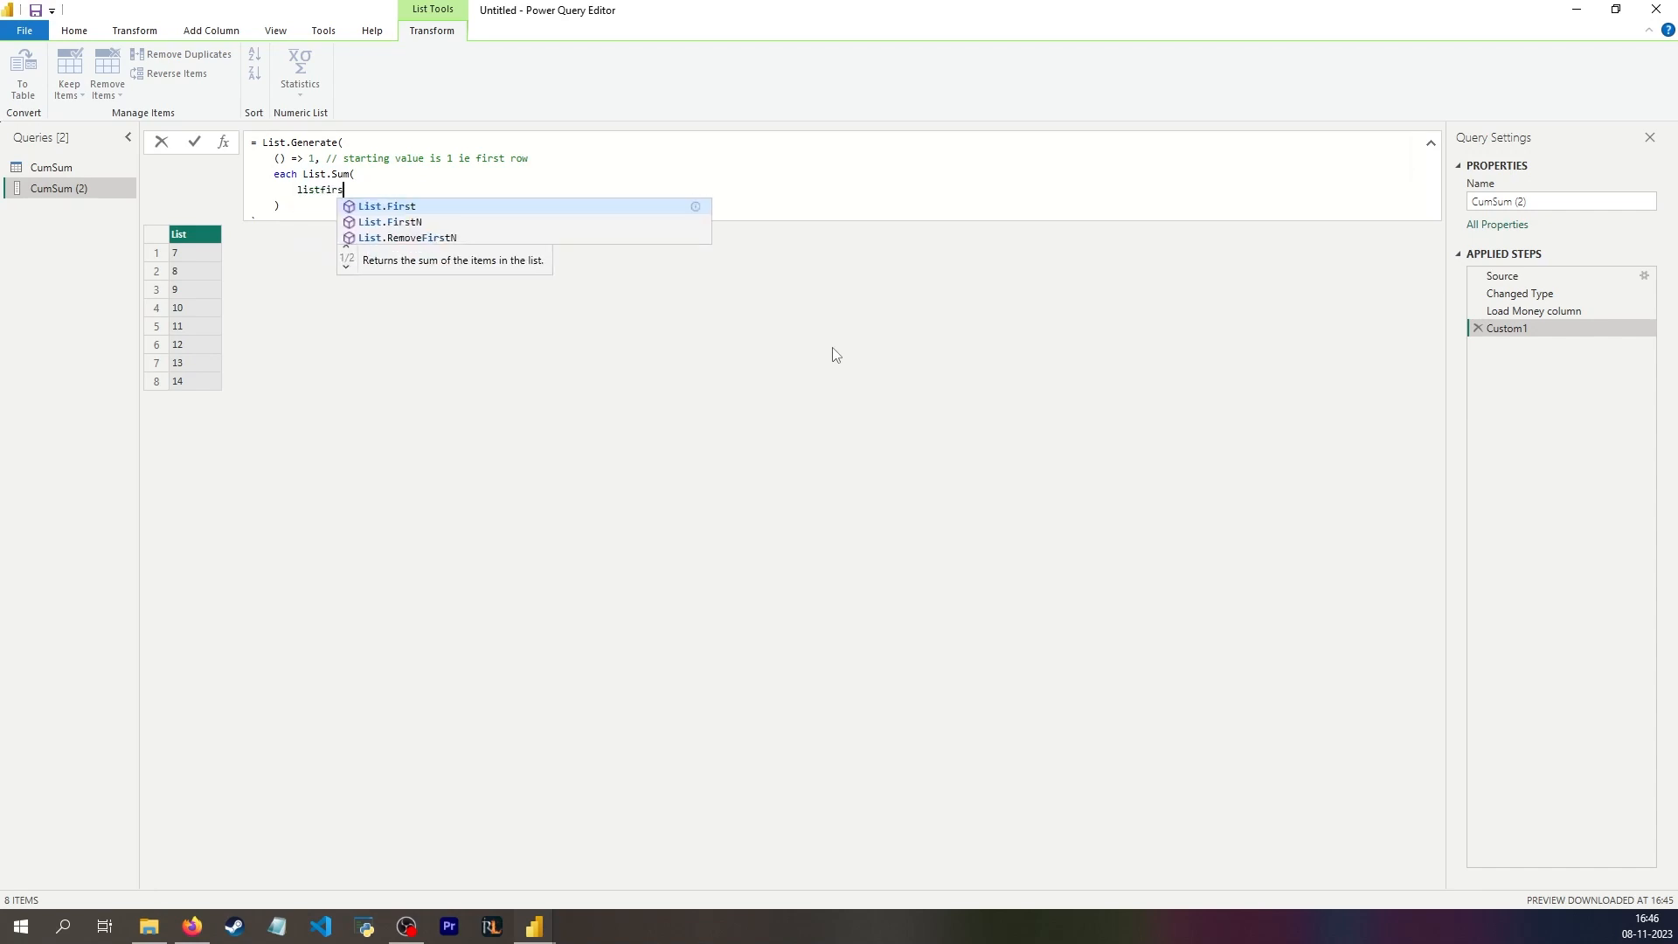
{"action": "key", "text": "Down"}
{"action": "key", "text": "Tab"}
{"action": "type", "text": "("}
{"action": "key", "text": "Return"}
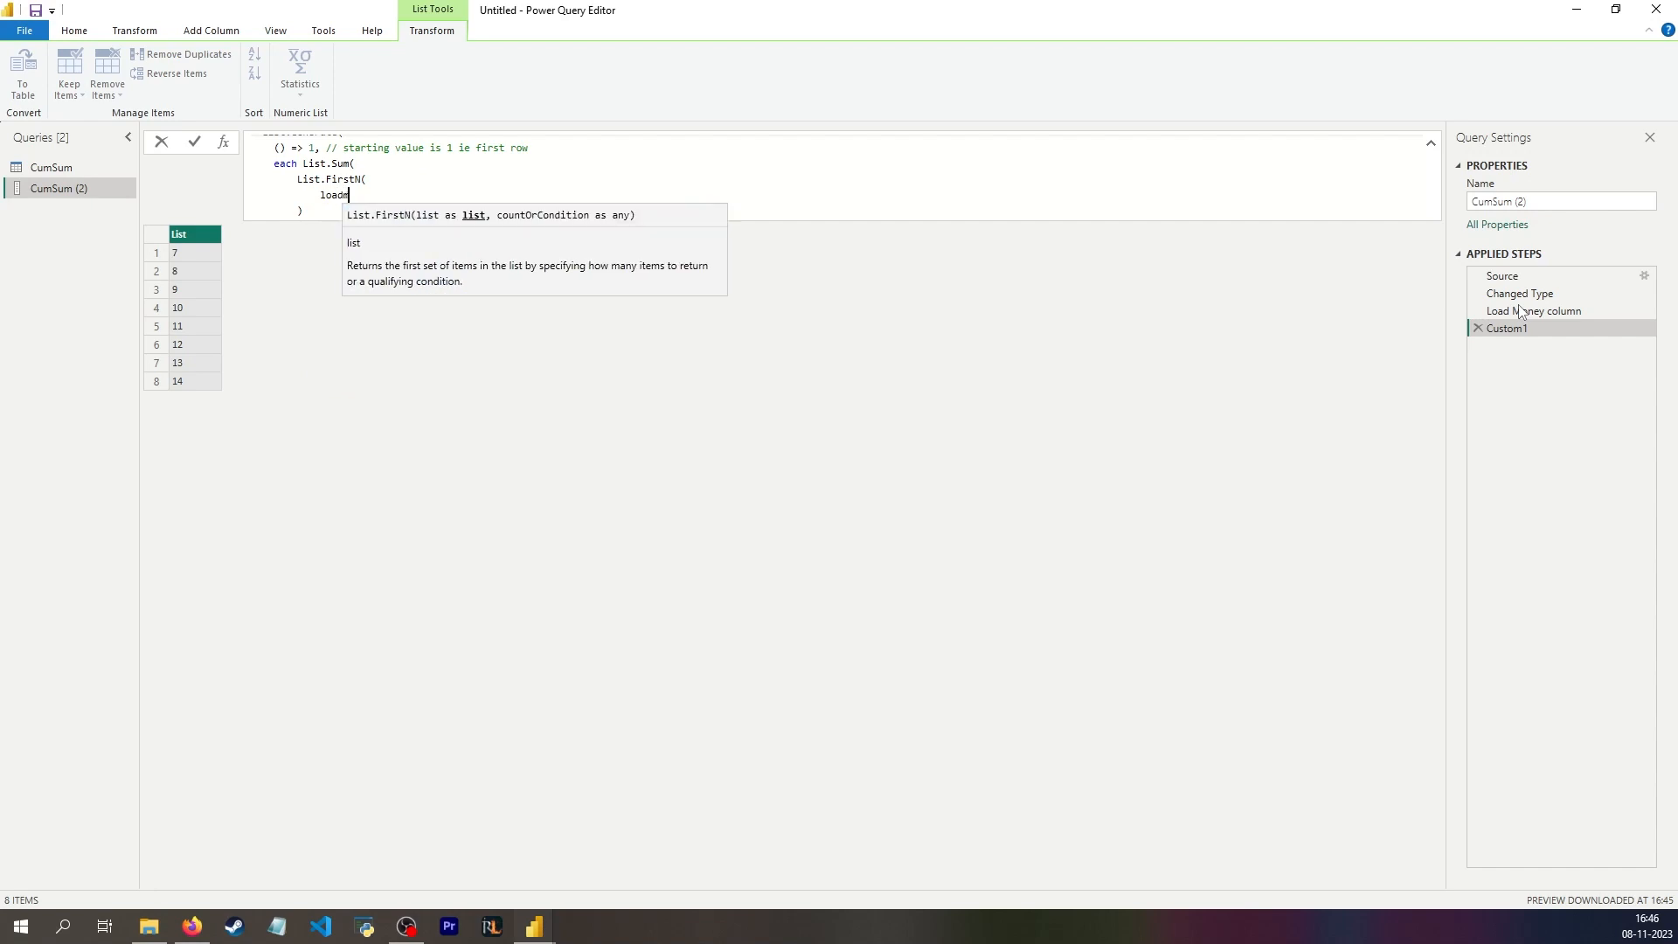
{"action": "type", "text": "#\""}
{"action": "type", "text": "Load Money "}
{"action": "type", "text": "column\","}
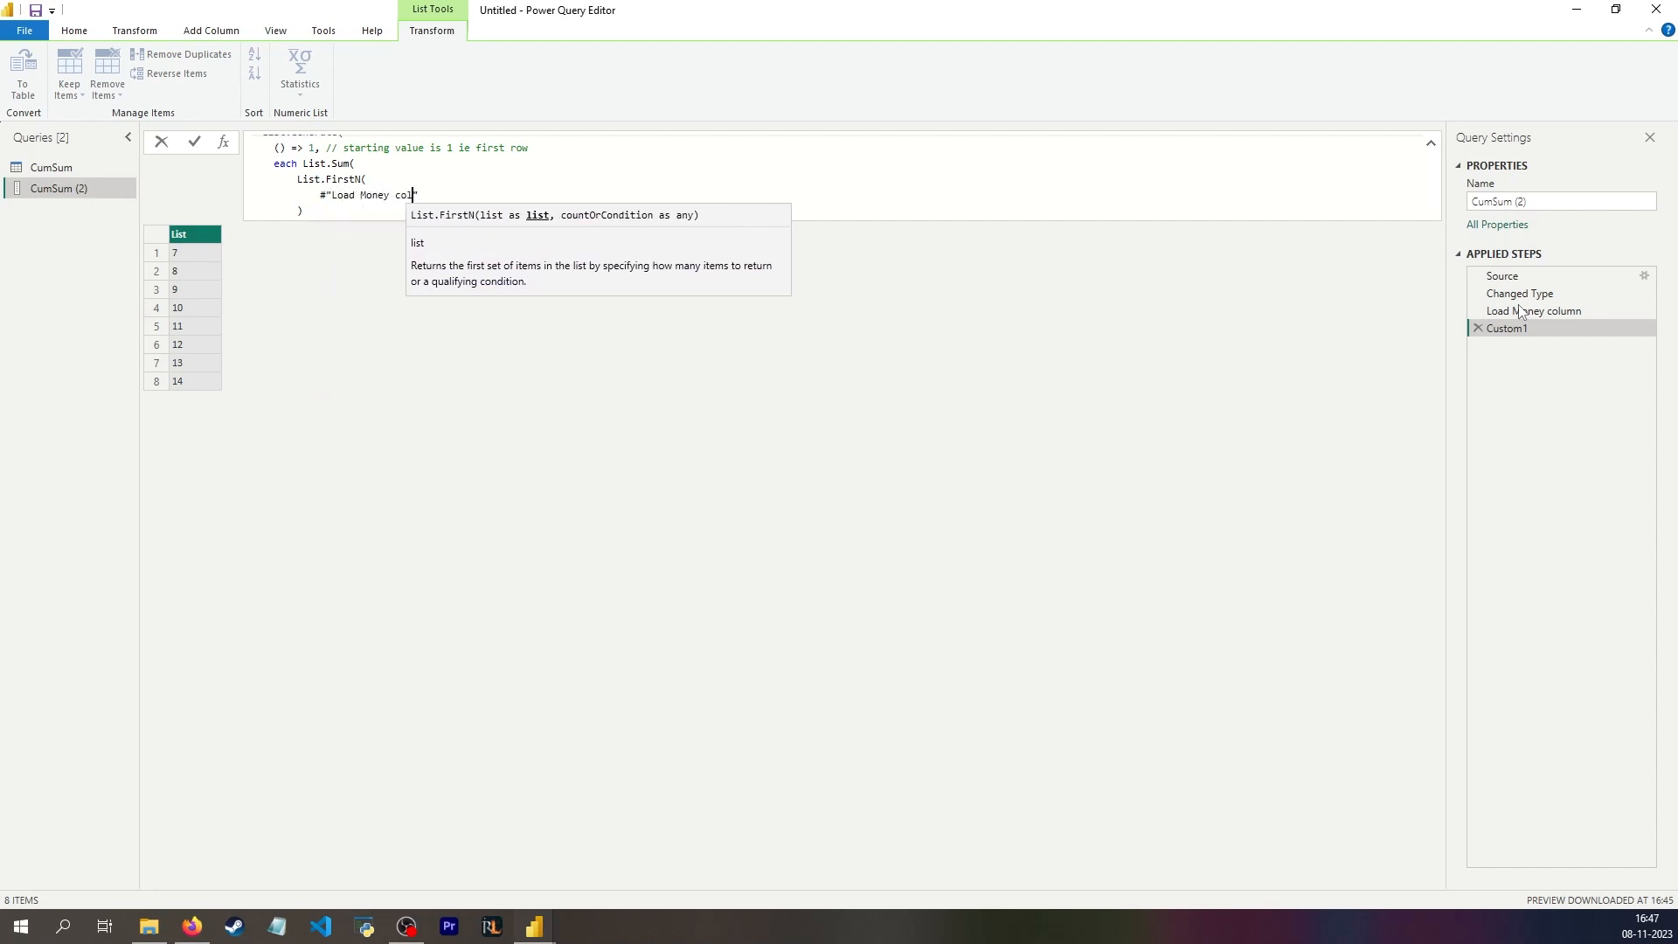
{"action": "key", "text": "Return"}
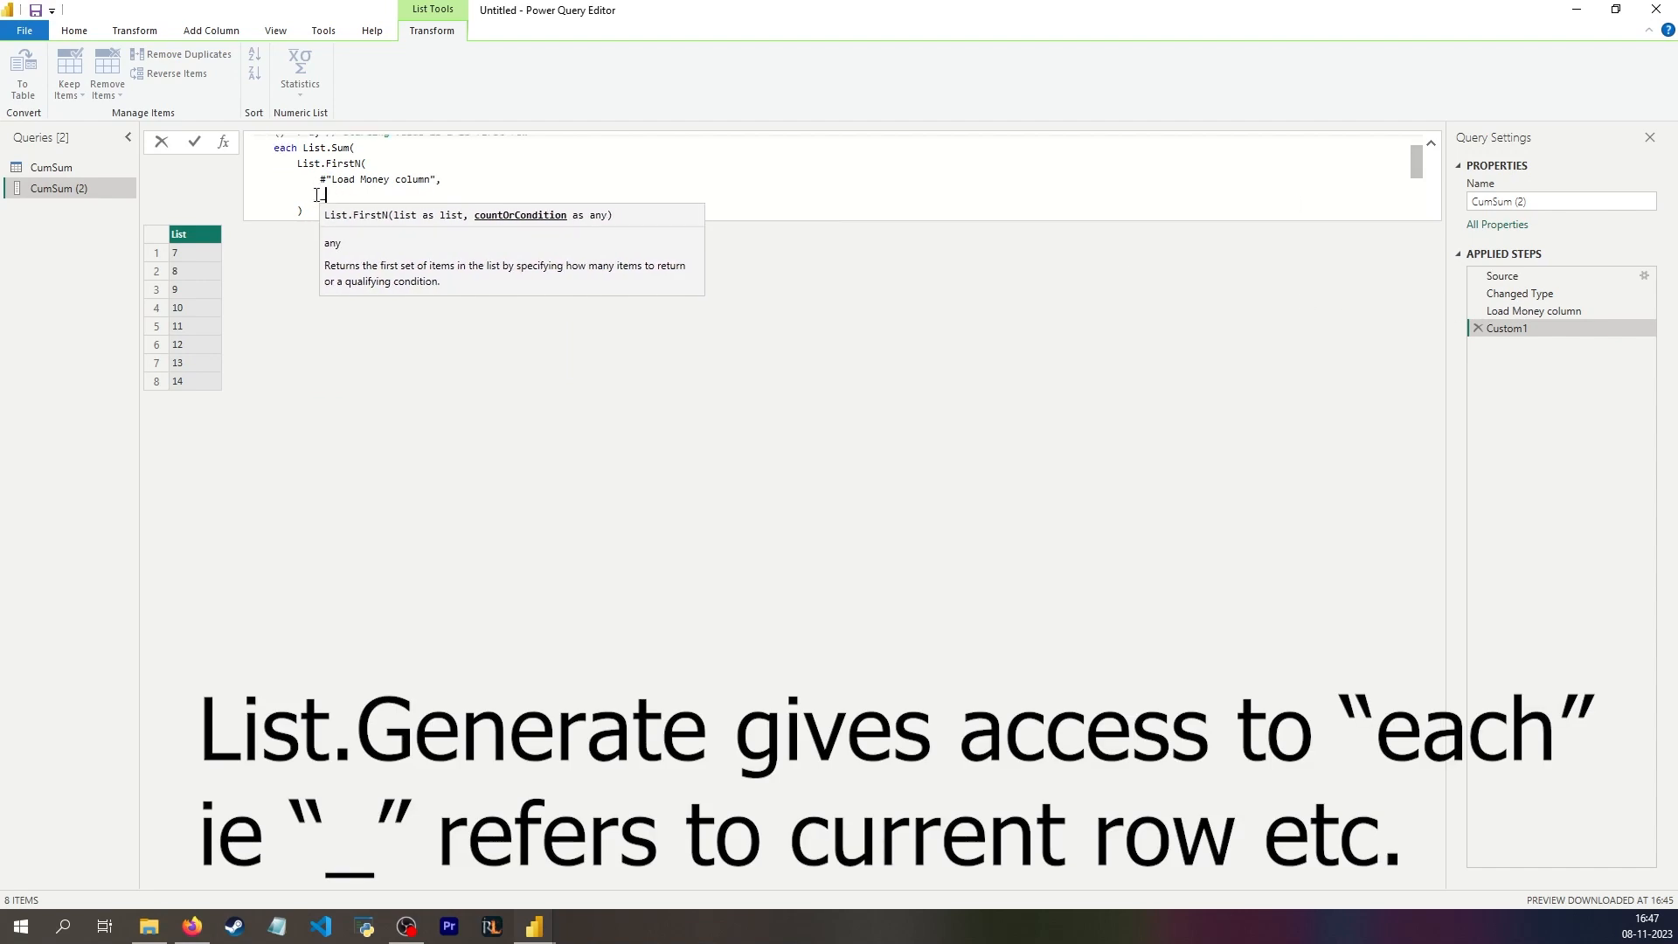
Step: Review how the initial value () => 1 feeds the List.Sum and List.FirstN condition in the formula
{"action": "scroll", "coordinate": [287, 184], "scroll_direction": "up", "scroll_amount": 1}
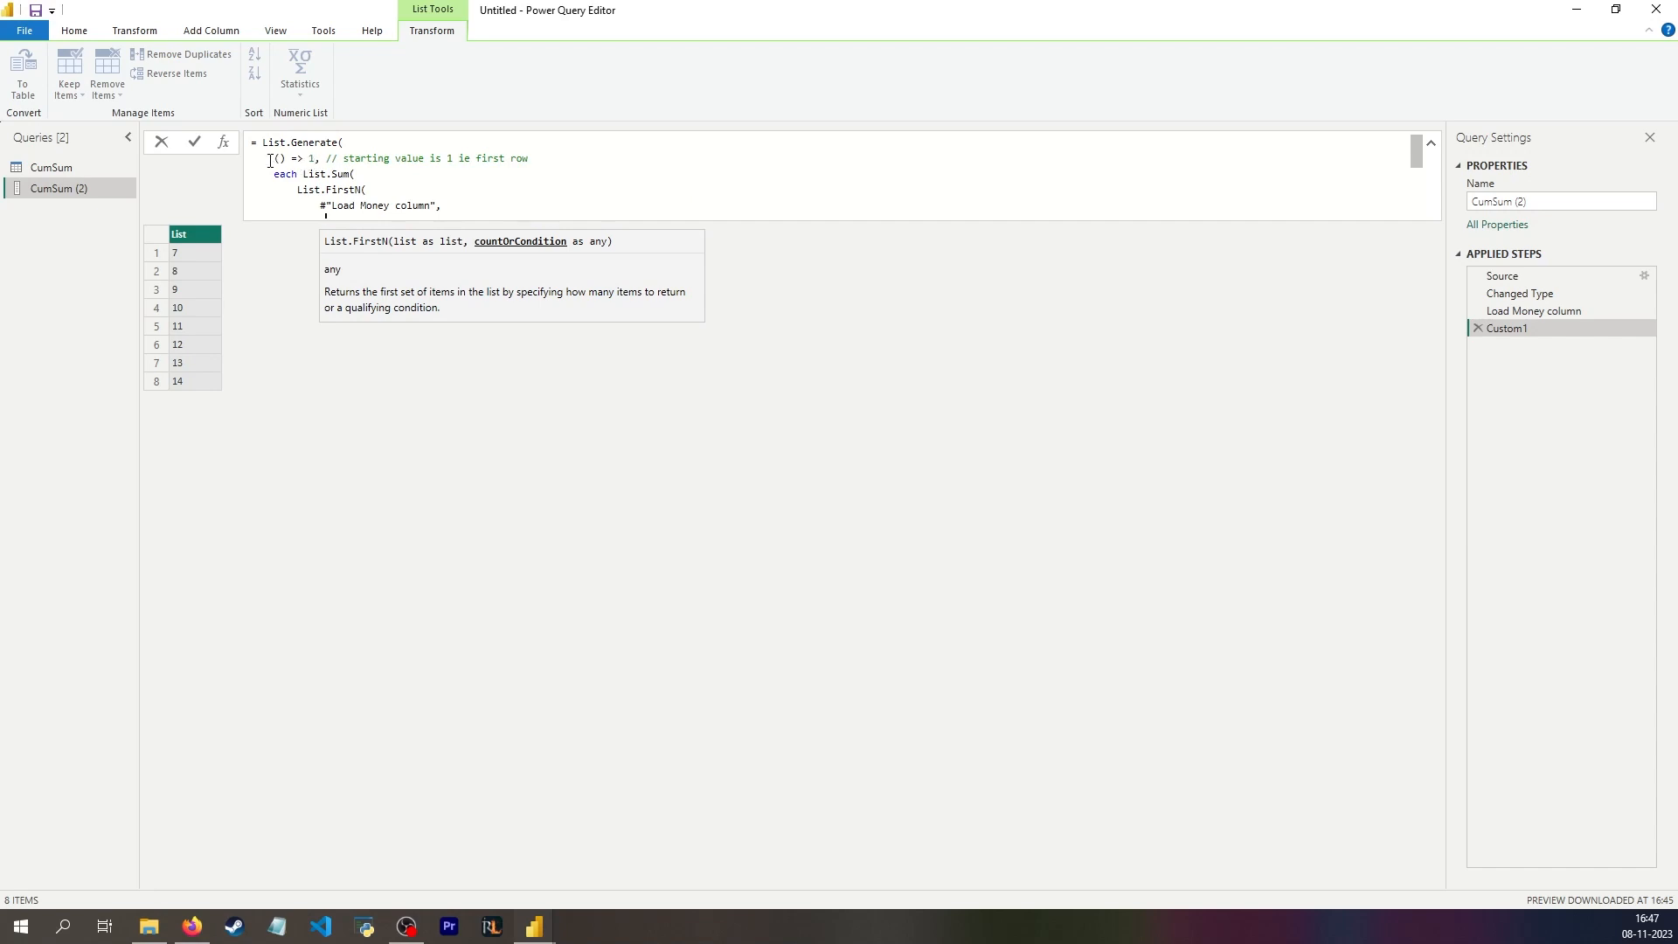
{"action": "left_click_drag", "start_coordinate": [270, 159], "coordinate": [312, 159]}
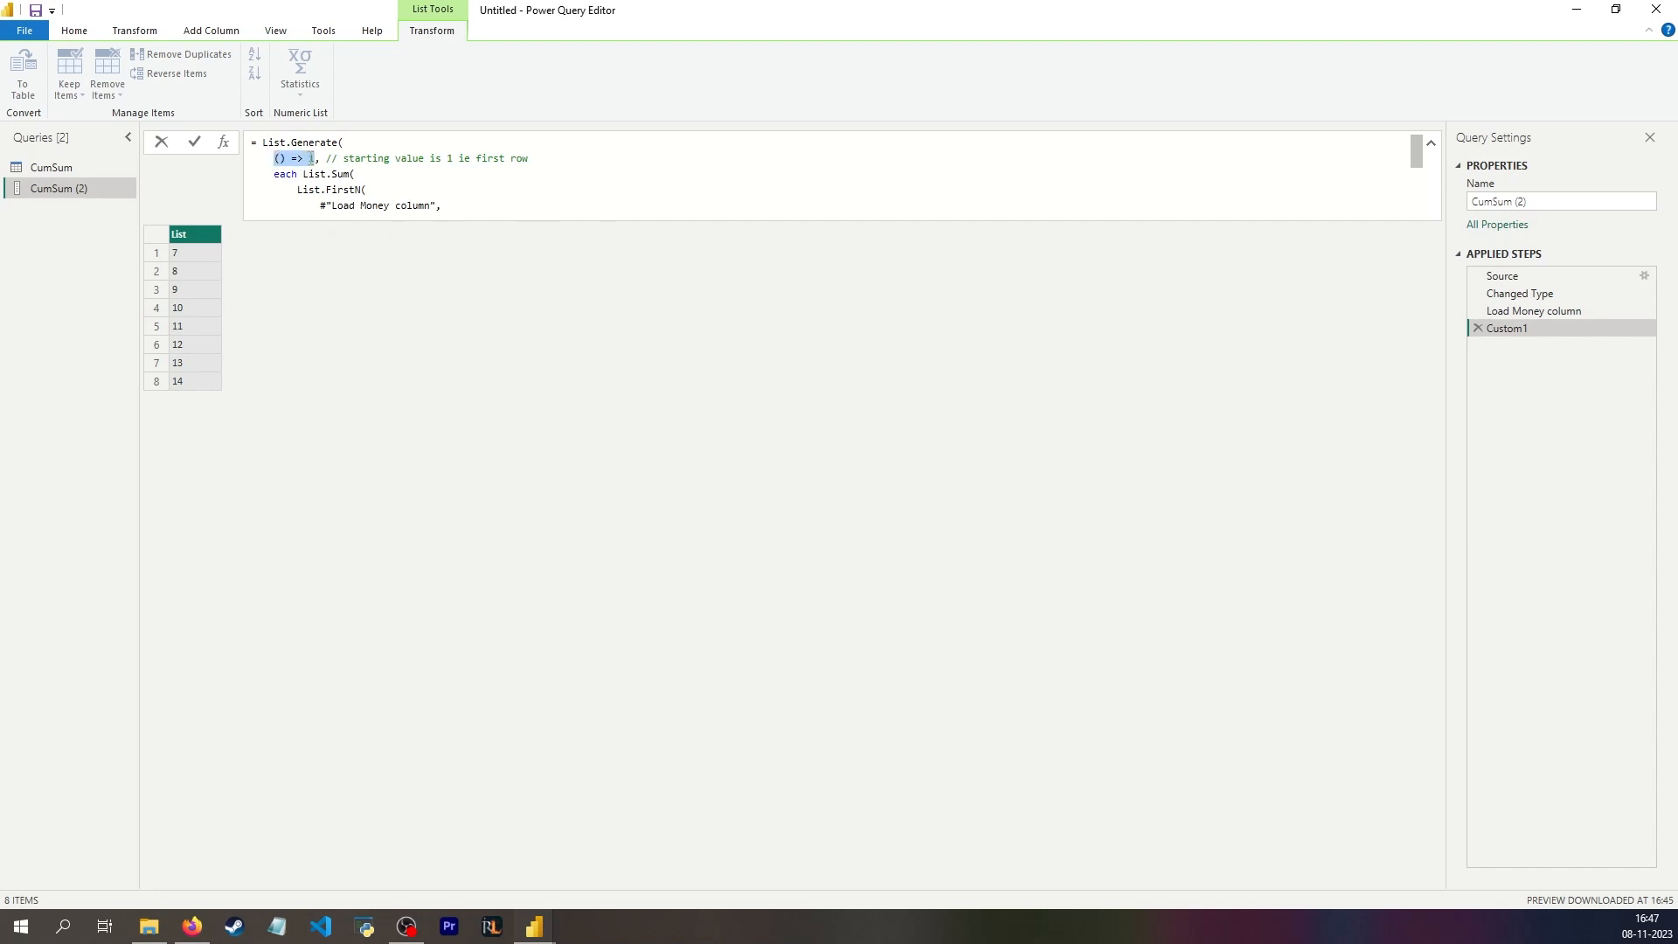
{"action": "scroll", "coordinate": [346, 176], "scroll_direction": "down", "scroll_amount": 1}
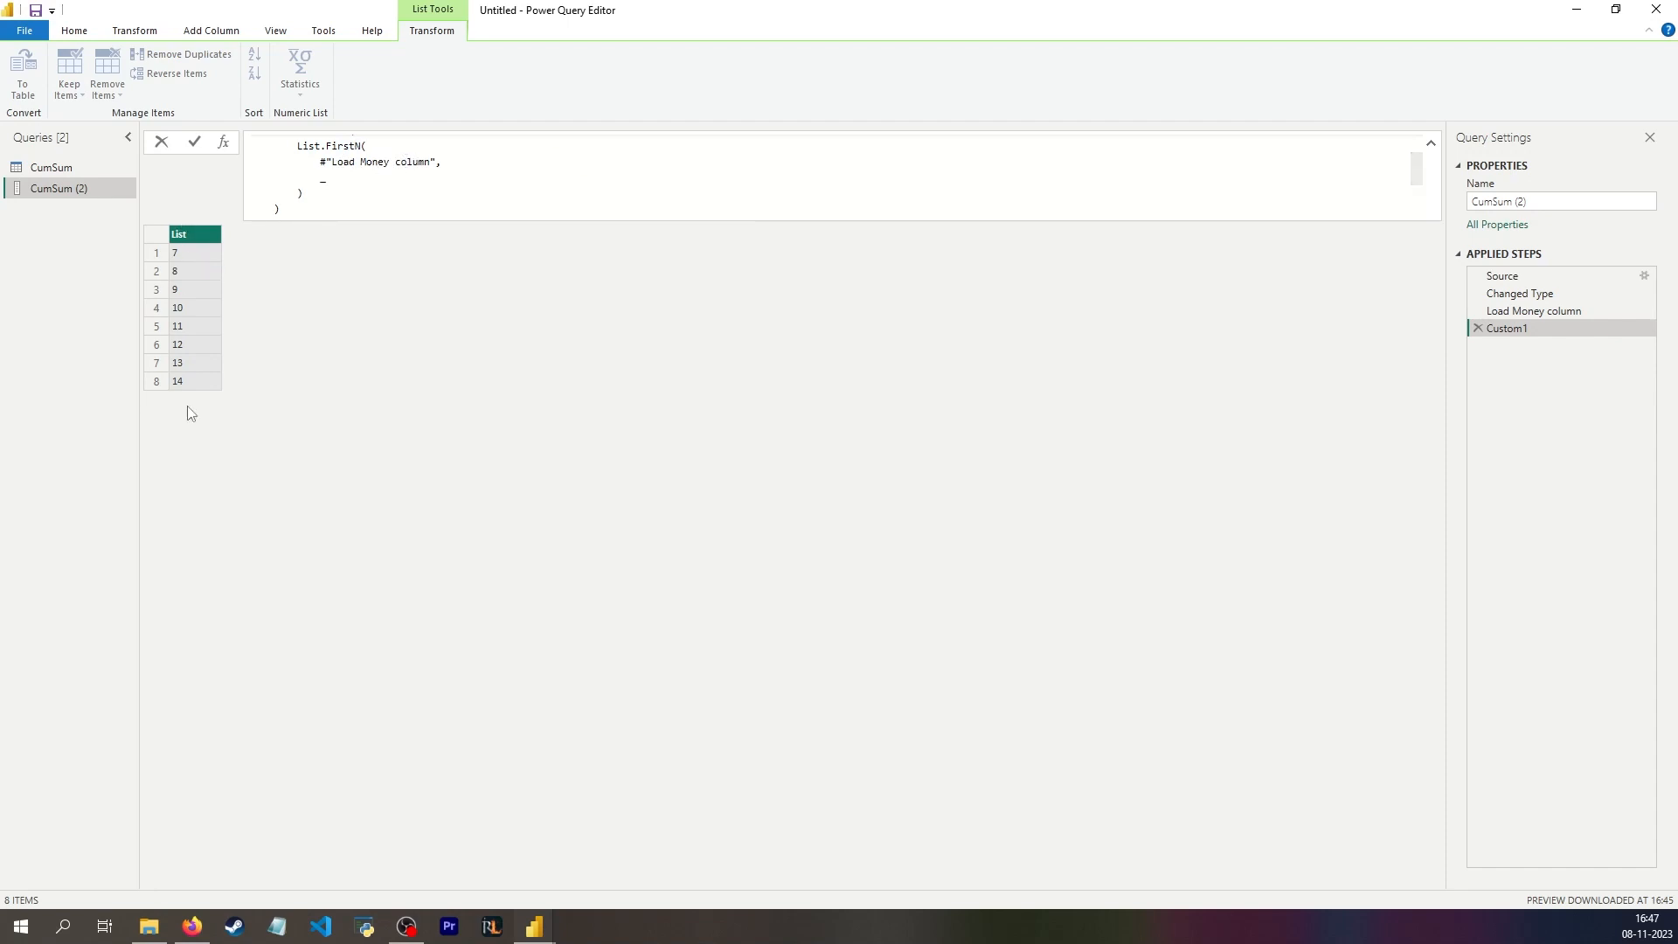
{"action": "scroll", "coordinate": [341, 176], "scroll_direction": "up", "scroll_amount": 2}
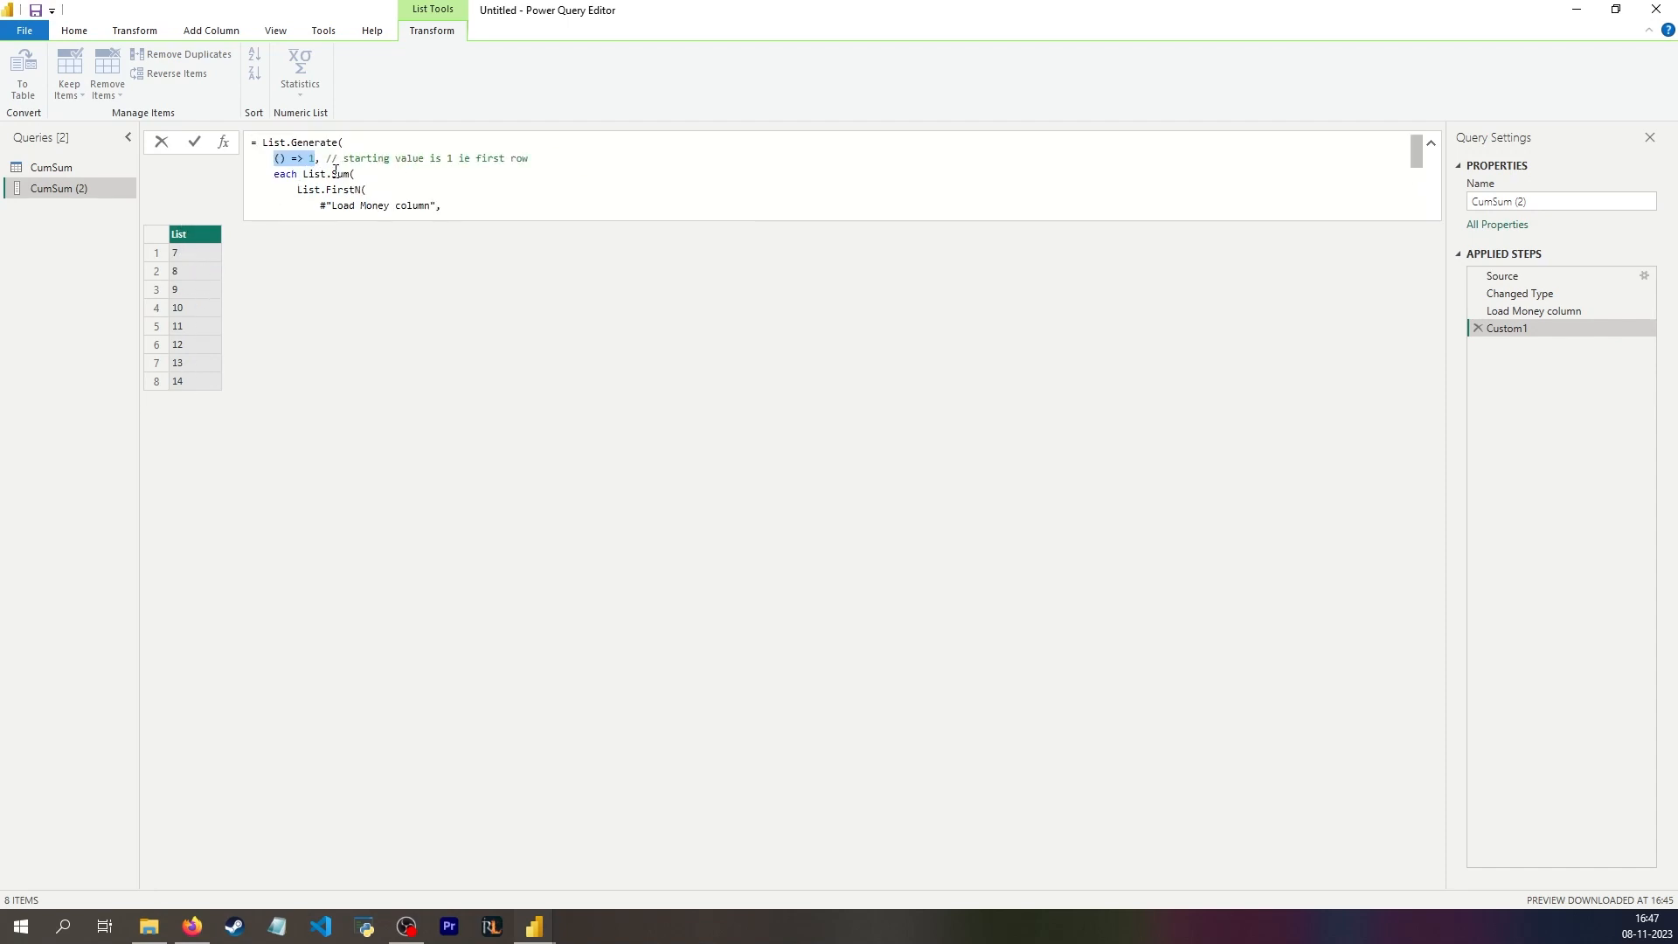
{"action": "mouse_move", "coordinate": [335, 166]}
{"action": "scroll", "coordinate": [367, 179], "scroll_direction": "down", "scroll_amount": 1}
{"action": "left_click", "coordinate": [341, 194]}
{"action": "scroll", "coordinate": [345, 193], "scroll_direction": "down", "scroll_amount": 1}
{"action": "scroll", "coordinate": [357, 180], "scroll_direction": "up", "scroll_amount": 2}
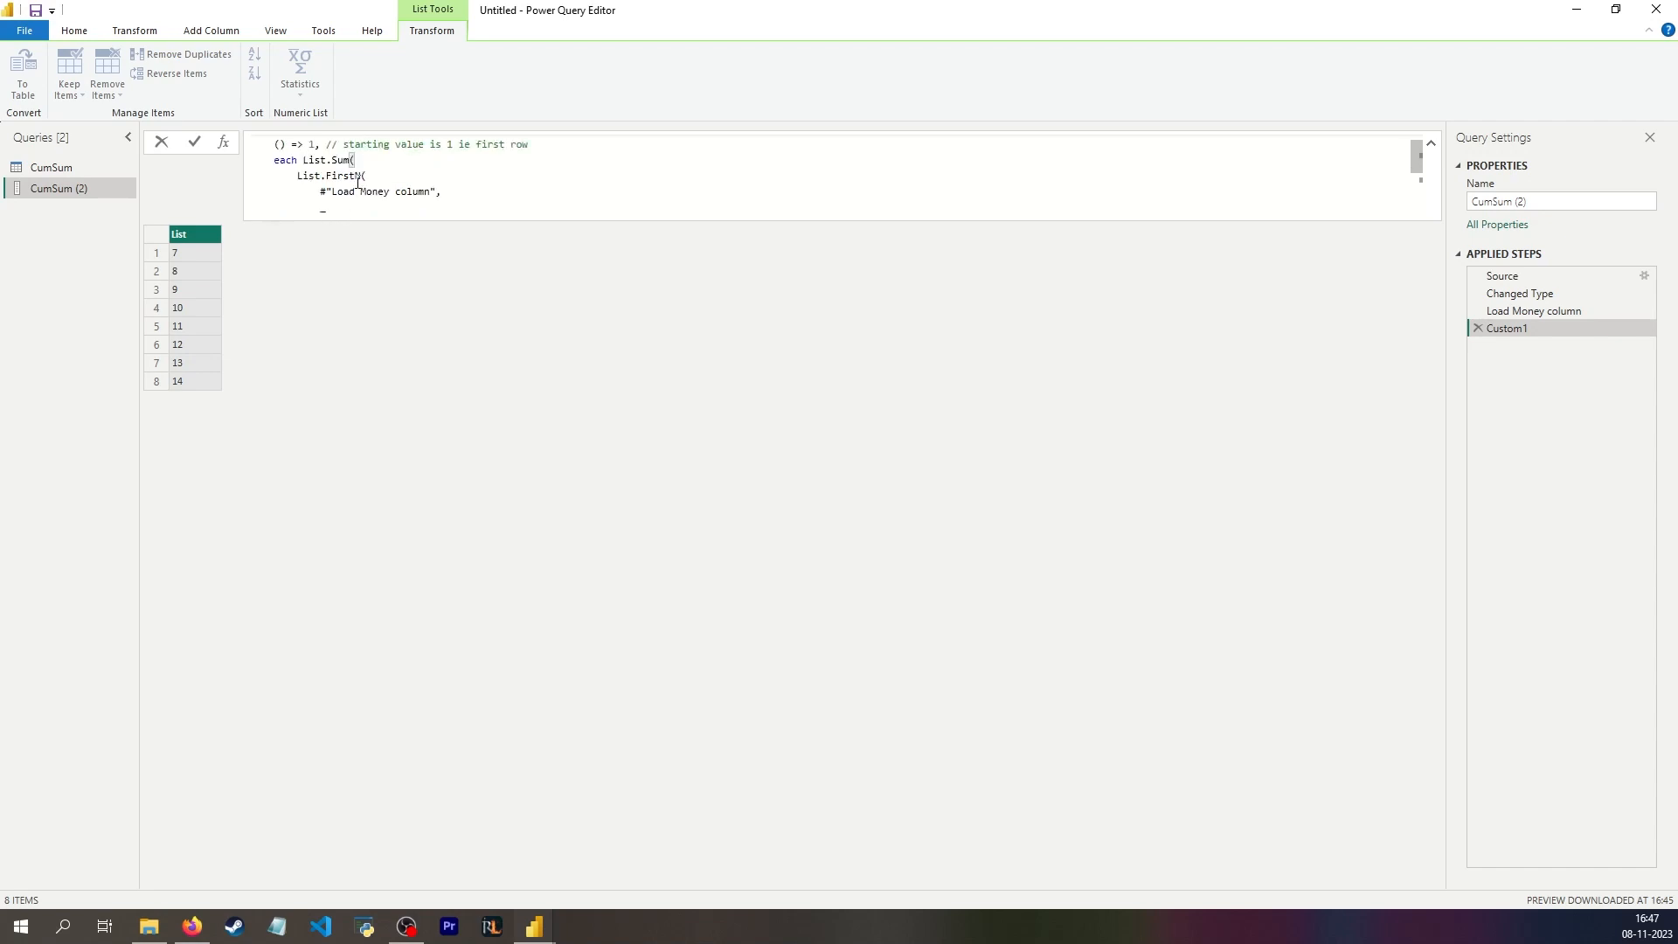
Step: Complete the condition by comparing the List.Sum result with <= 60
{"action": "scroll", "coordinate": [349, 156], "scroll_direction": "down", "scroll_amount": 1}
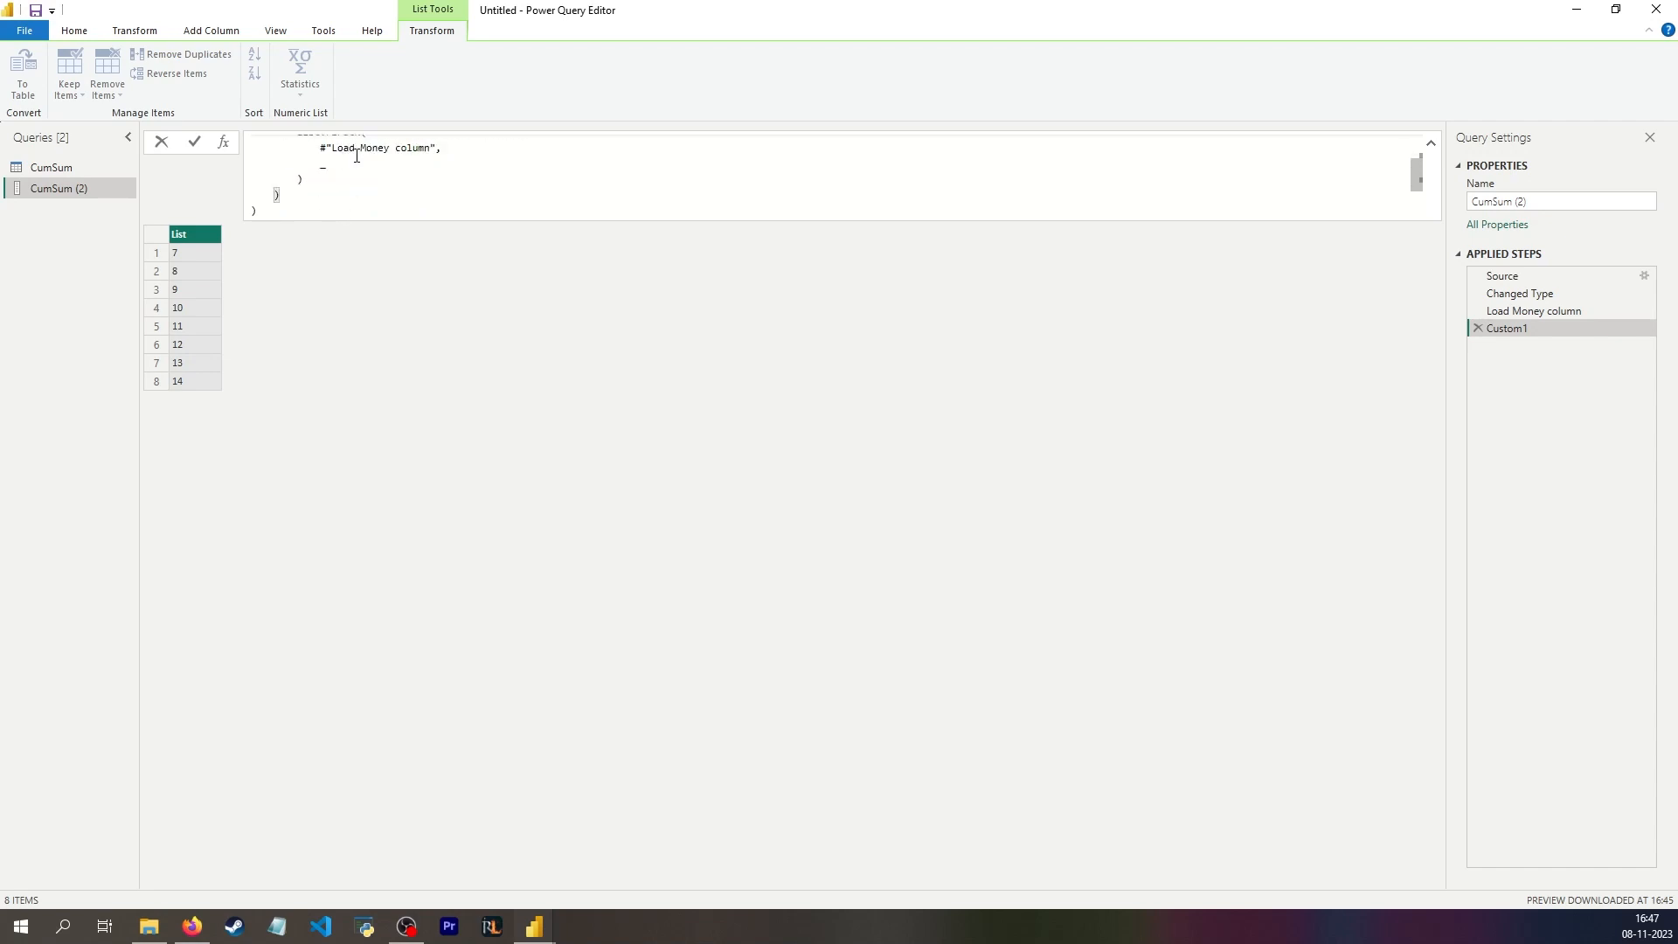
{"action": "type", "text": "<"}
{"action": "key", "text": "BackSpace"}
{"action": "type", "text": "= 50"}
Step: Insert let maxValue = 60 in on its own line before List.Generate
{"action": "scroll", "coordinate": [306, 164], "scroll_direction": "up", "scroll_amount": 1}
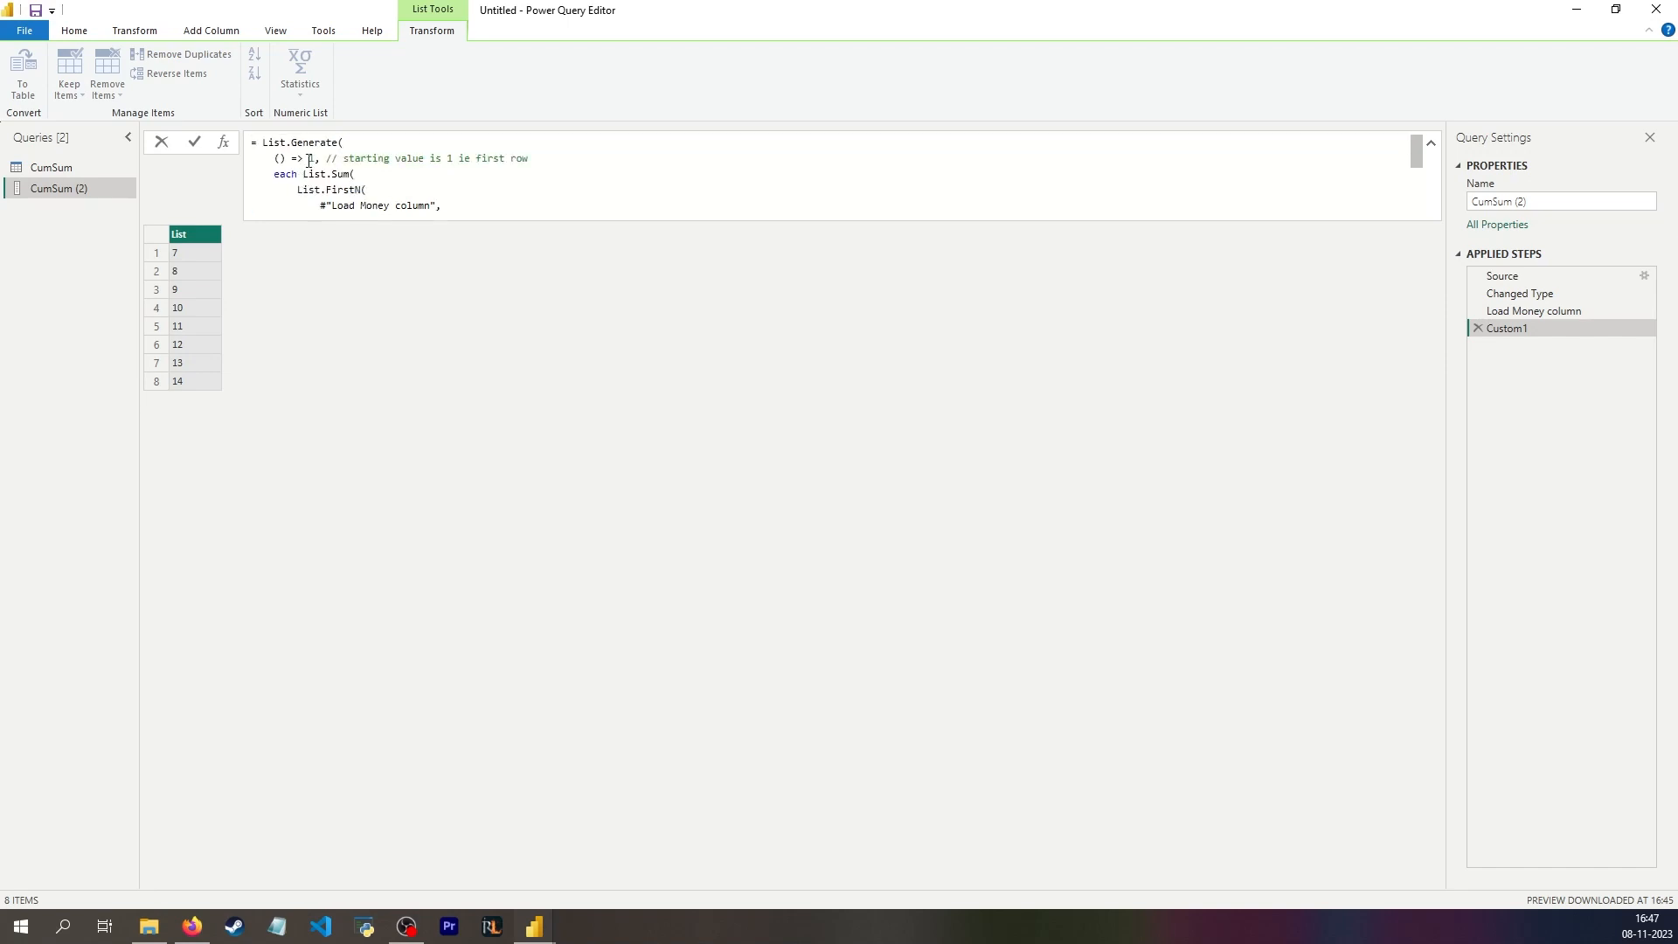
{"action": "left_click", "coordinate": [261, 141]}
{"action": "key", "text": "Return"}
{"action": "type", "text": "let"}
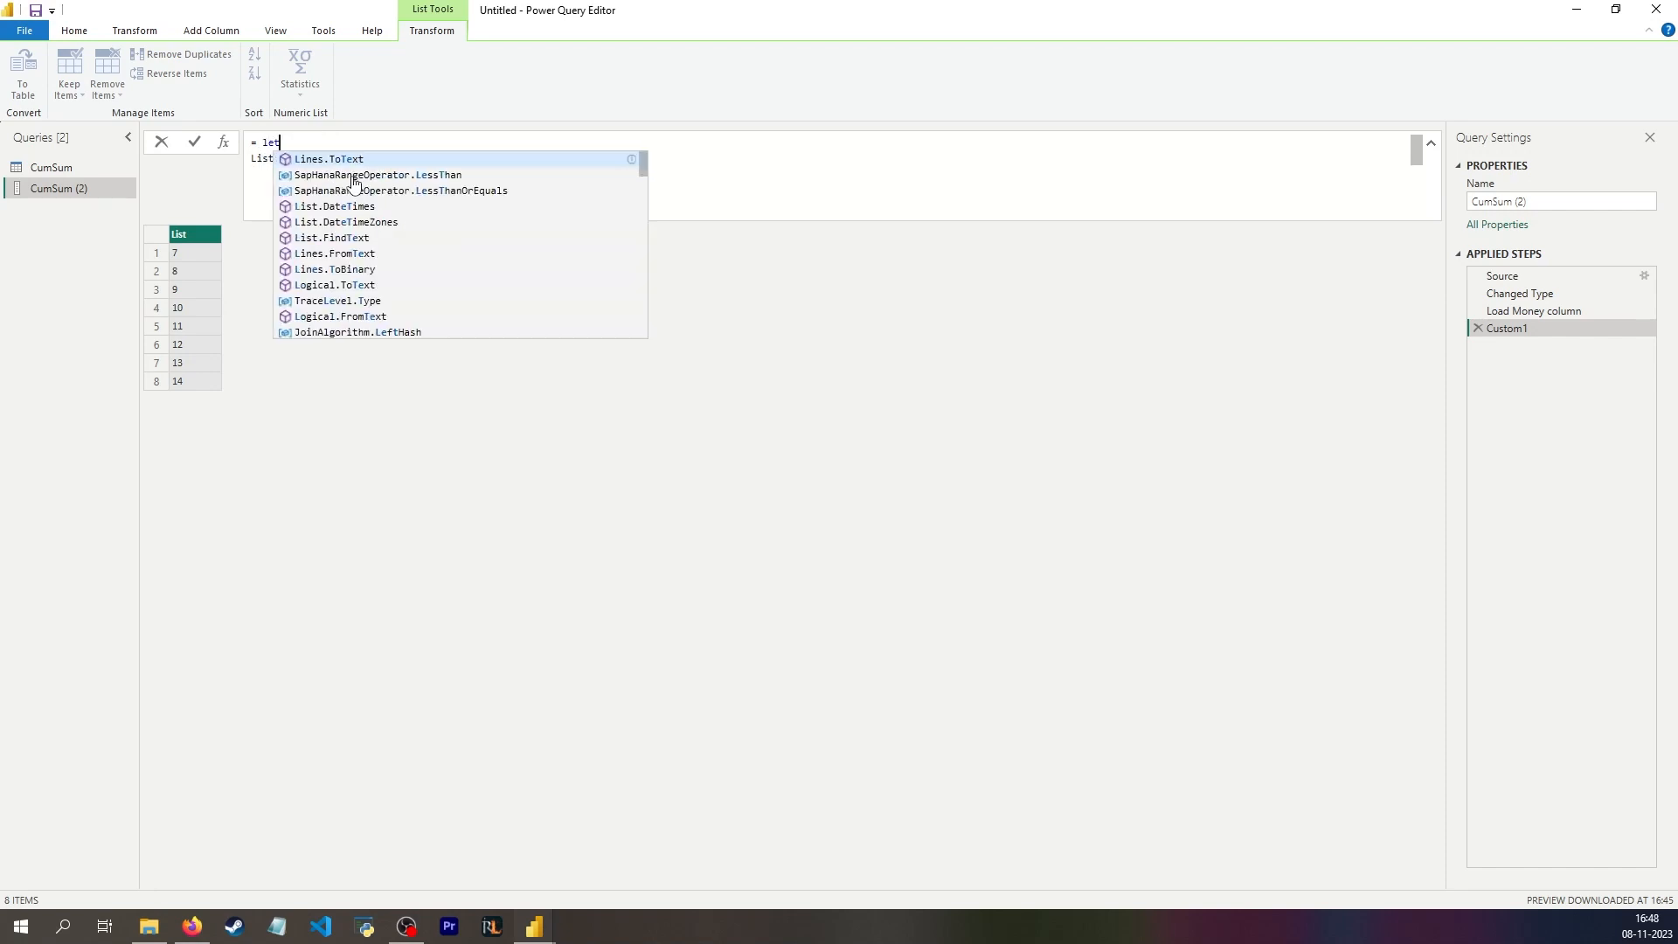
{"action": "type", "text": " M"}
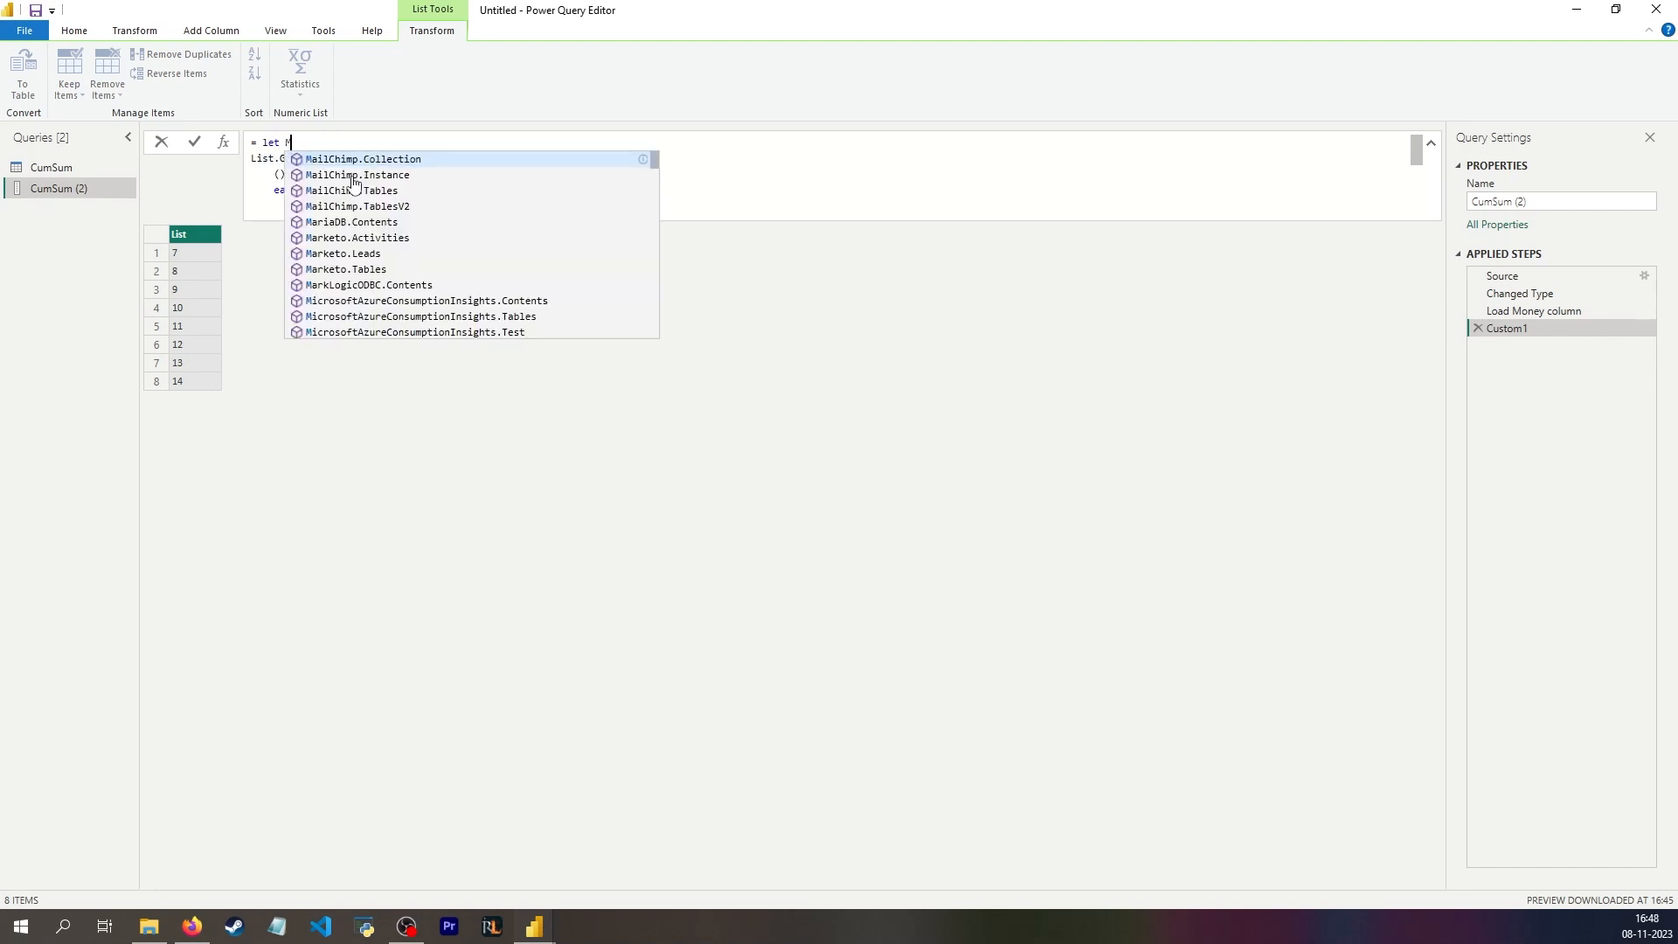
{"action": "key", "text": "BackSpace"}
{"action": "type", "text": "maxValue = "}
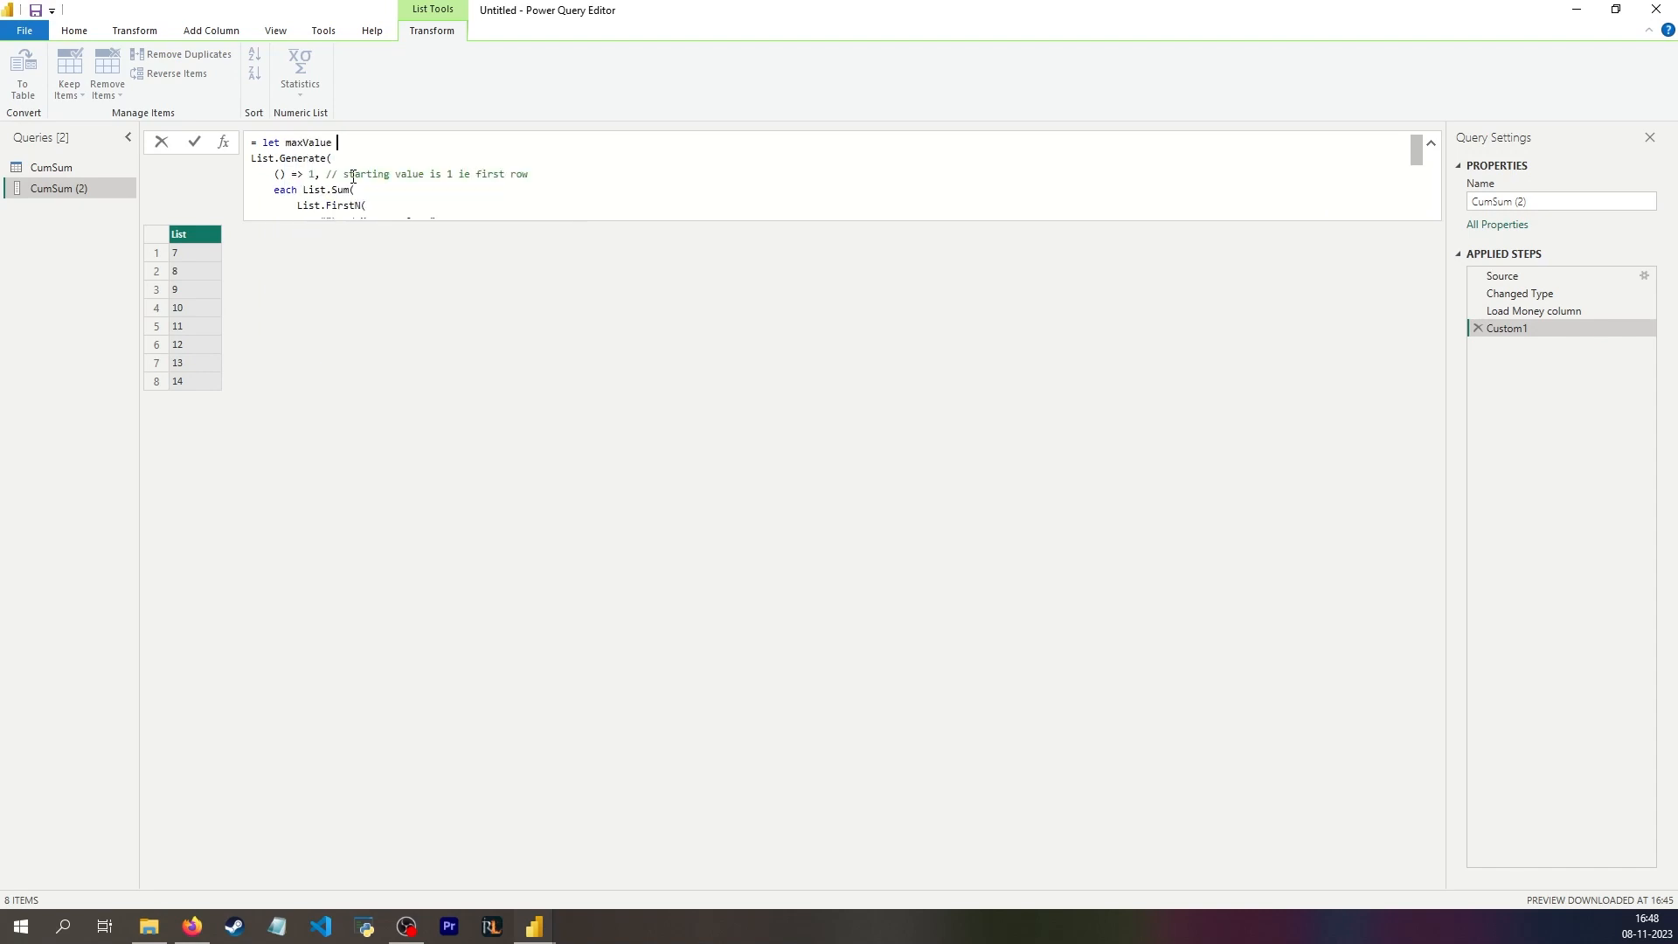
{"action": "type", "text": "60 in"}
Step: Replace the 60 in the List.Sum comparison with the maxValue variable
{"action": "scroll", "coordinate": [346, 175], "scroll_direction": "down", "scroll_amount": 2}
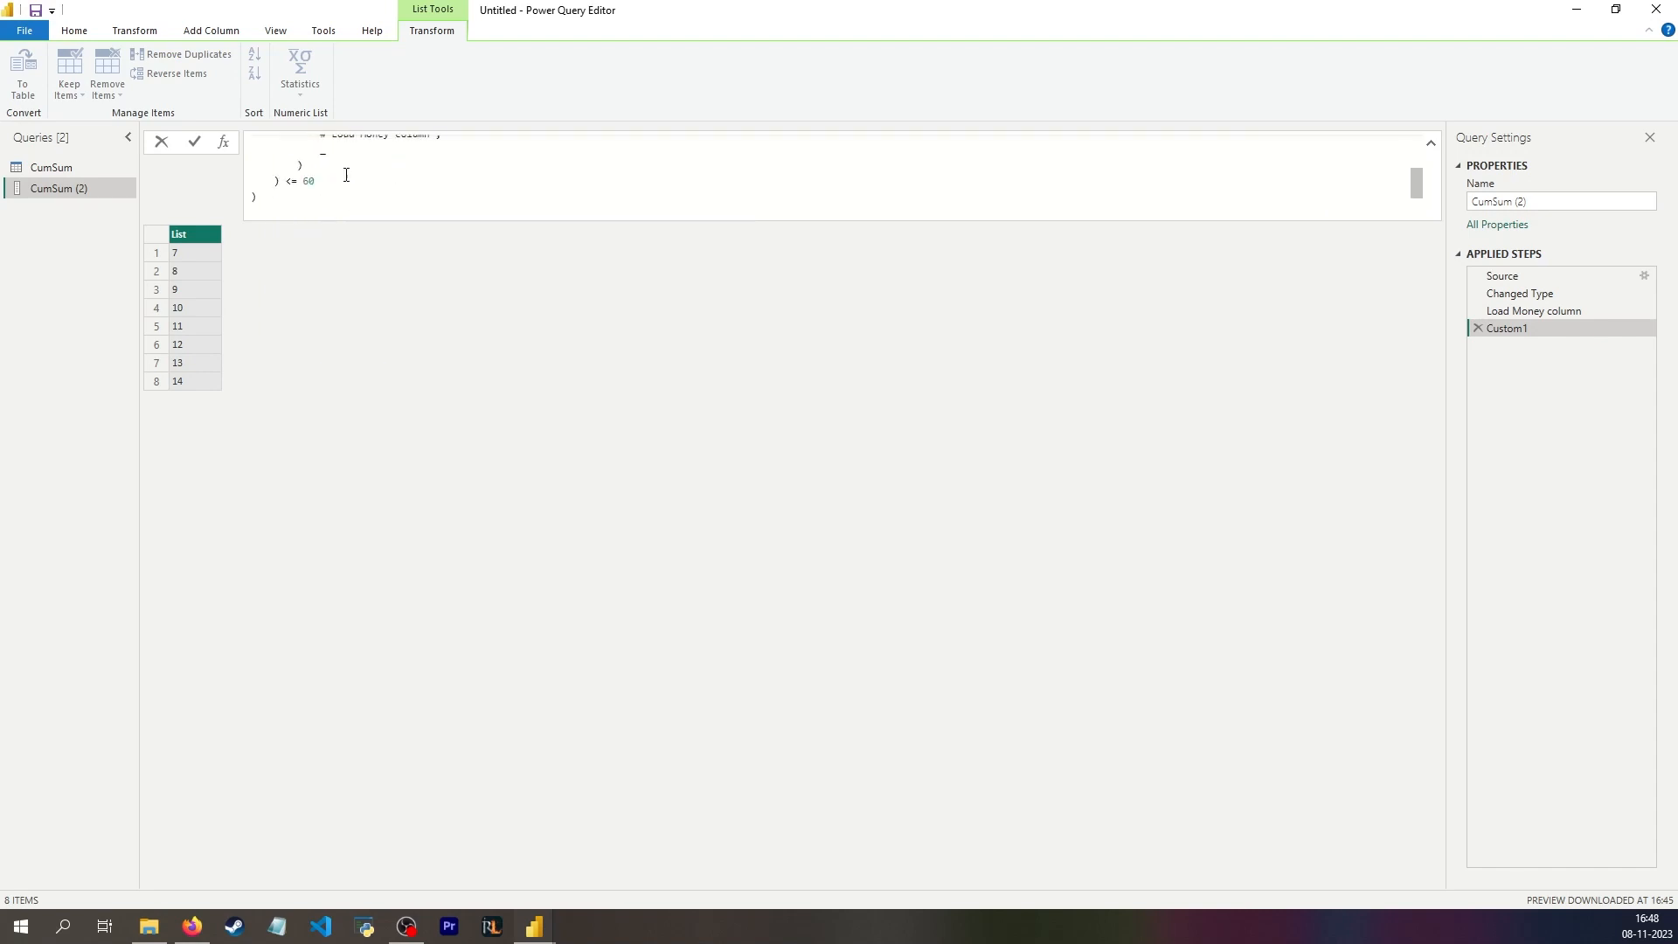
{"action": "double_click", "coordinate": [310, 180]}
{"action": "type", "text": "maxValue"}
{"action": "scroll", "coordinate": [349, 174], "scroll_direction": "up", "scroll_amount": 5}
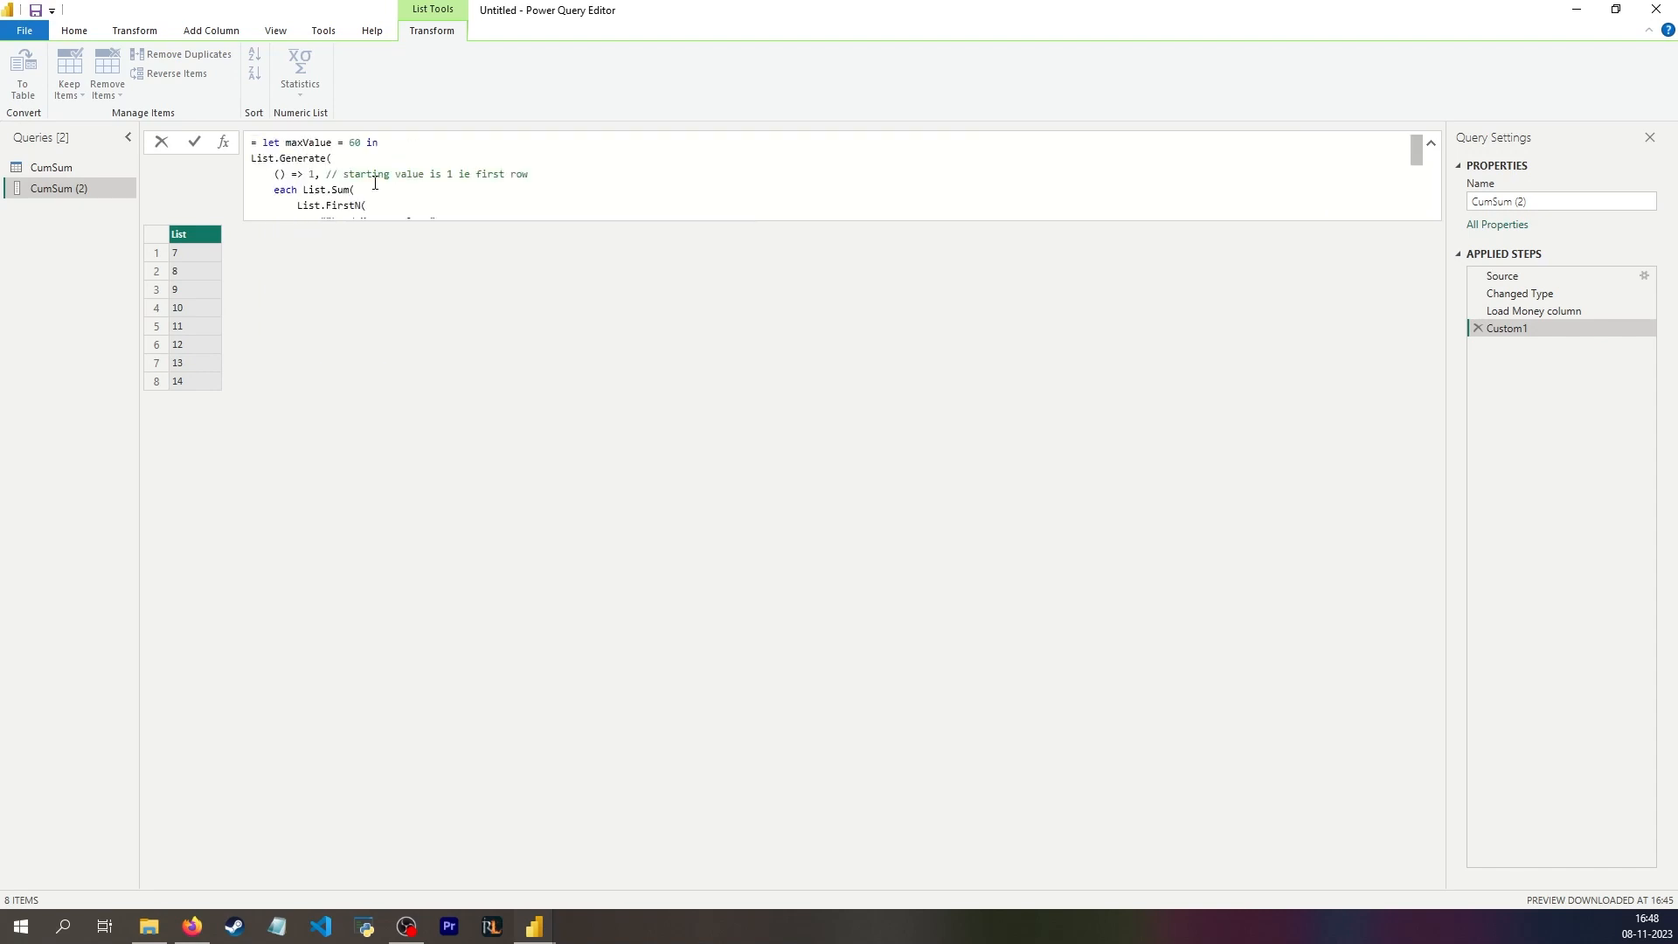
{"action": "left_click_drag", "start_coordinate": [361, 146], "coordinate": [348, 145]}
Step: Add a comma after maxValue and write the next function on a new line as each /*implied _ = */ _ +1
{"action": "scroll", "coordinate": [377, 157], "scroll_direction": "down", "scroll_amount": 4}
{"action": "left_click", "coordinate": [365, 147]}
{"action": "type", "text": ","}
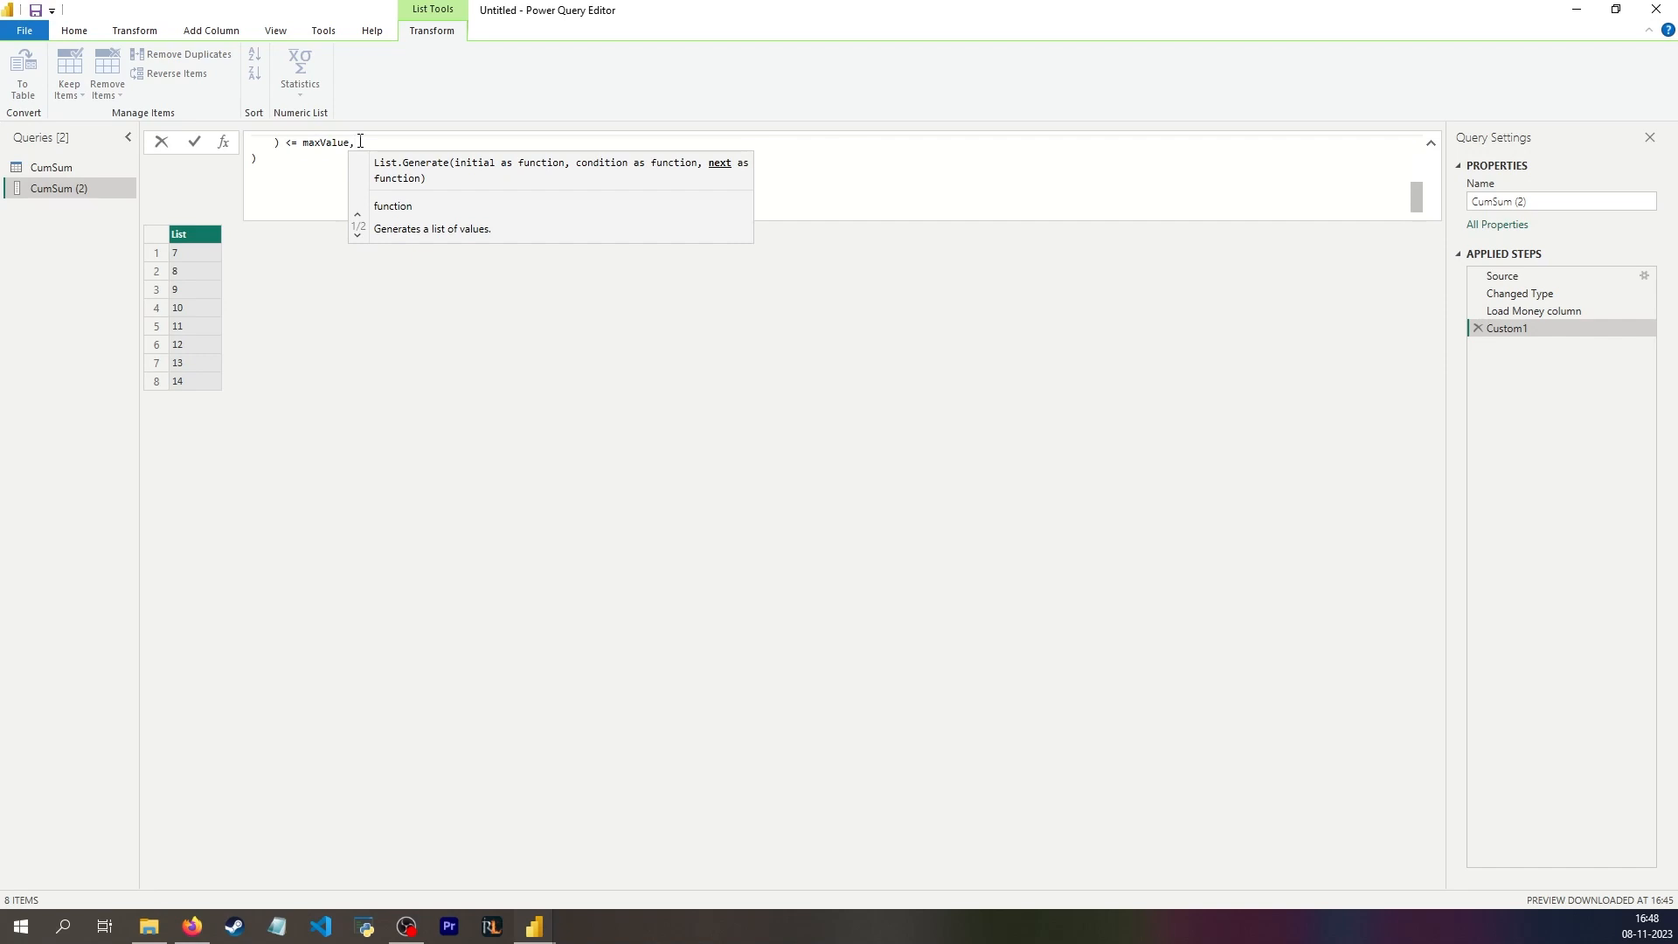
{"action": "key", "text": "Return"}
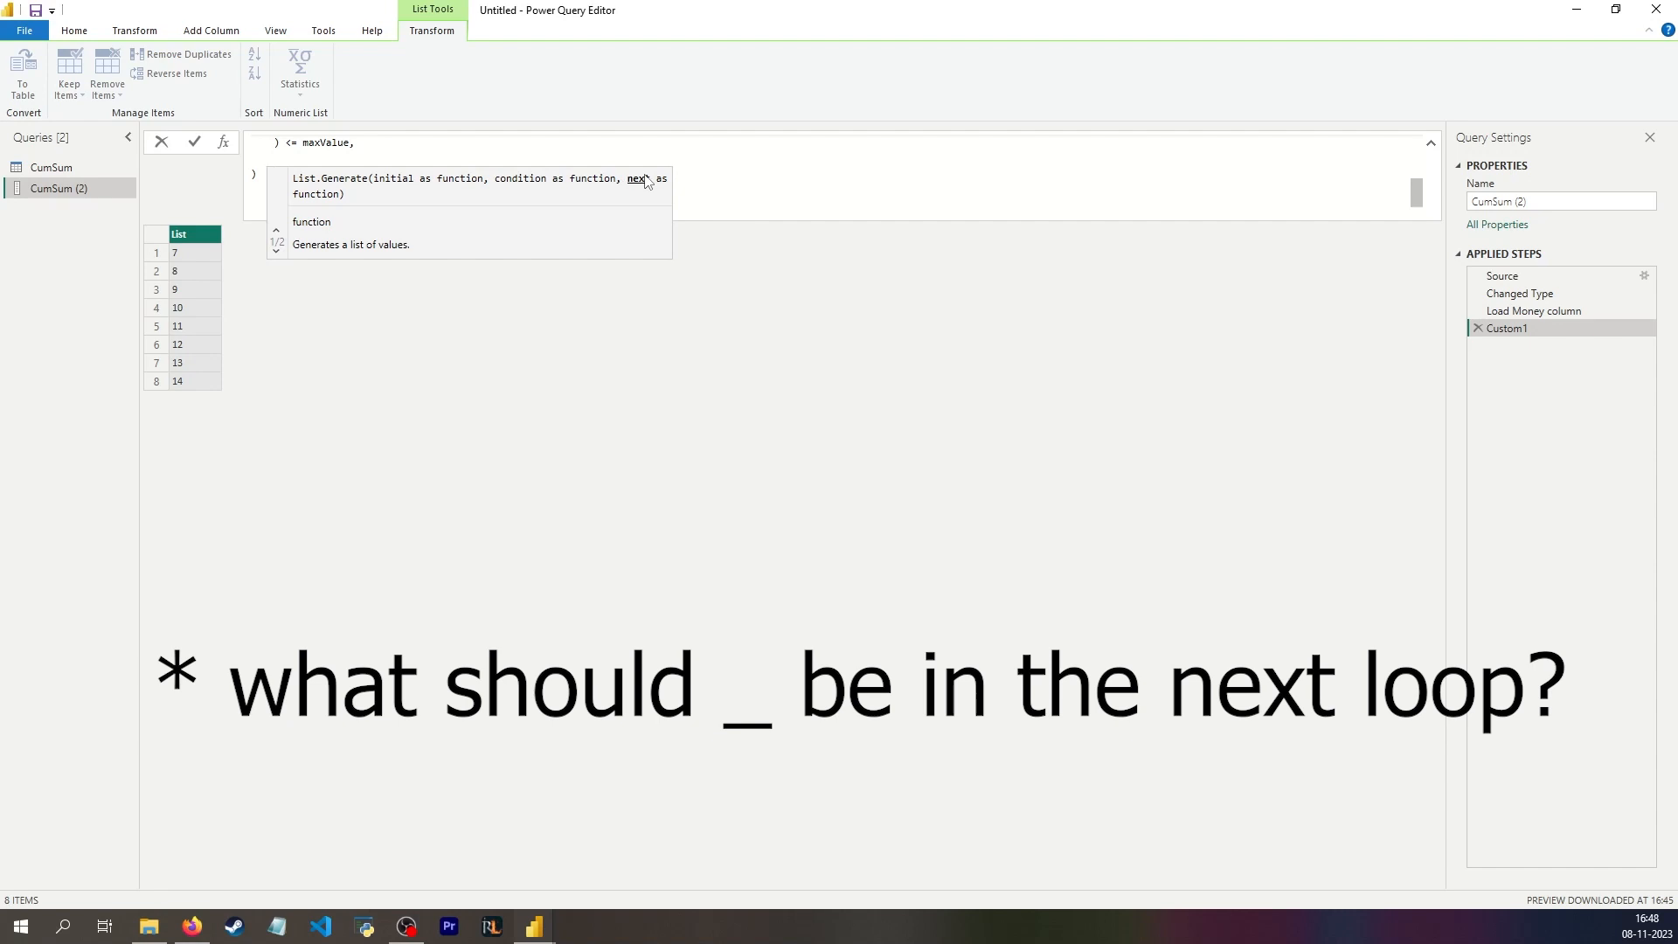
{"action": "type", "text": "each"}
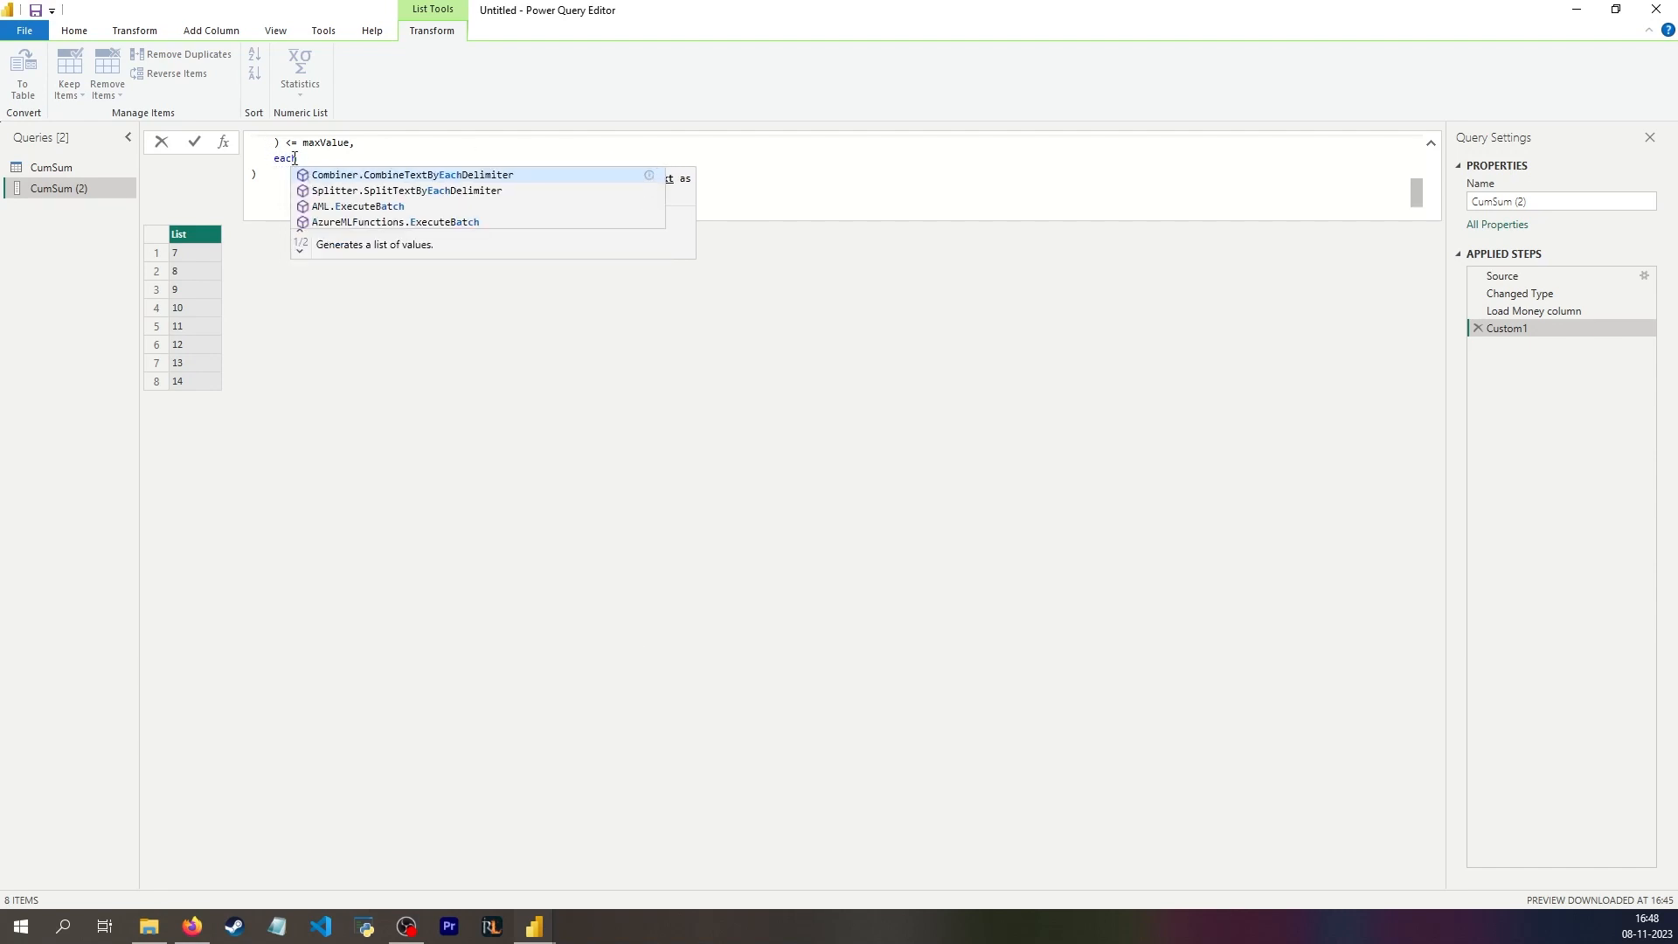
{"action": "type", "text": " /*"}
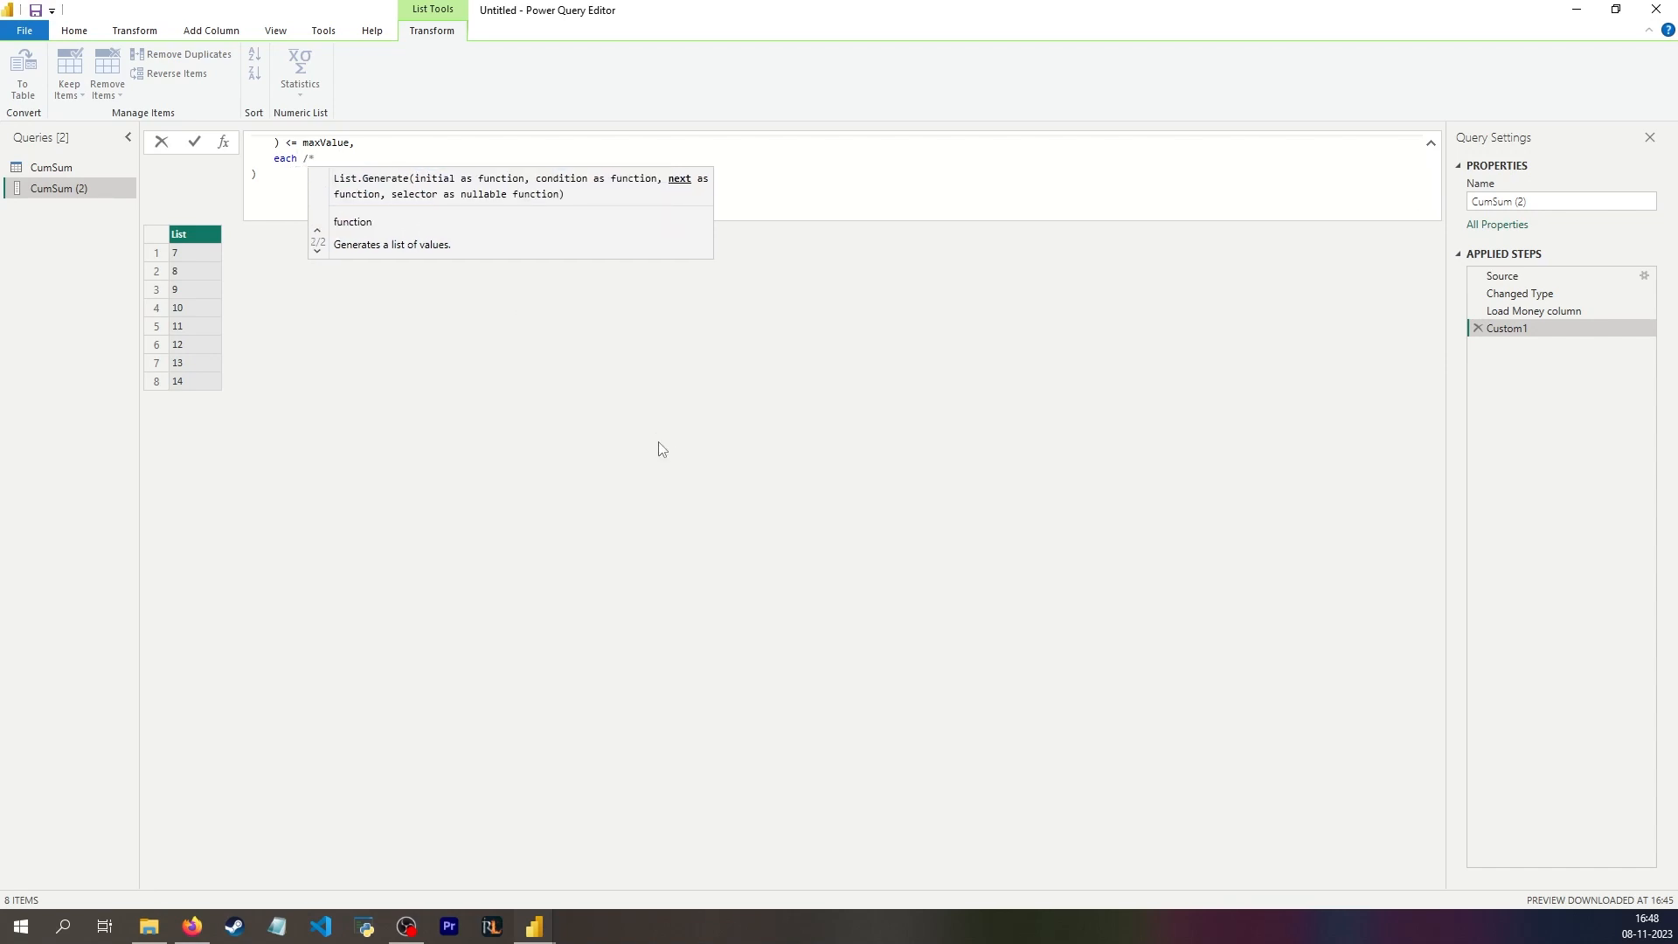
{"action": "type", "text": "impl"}
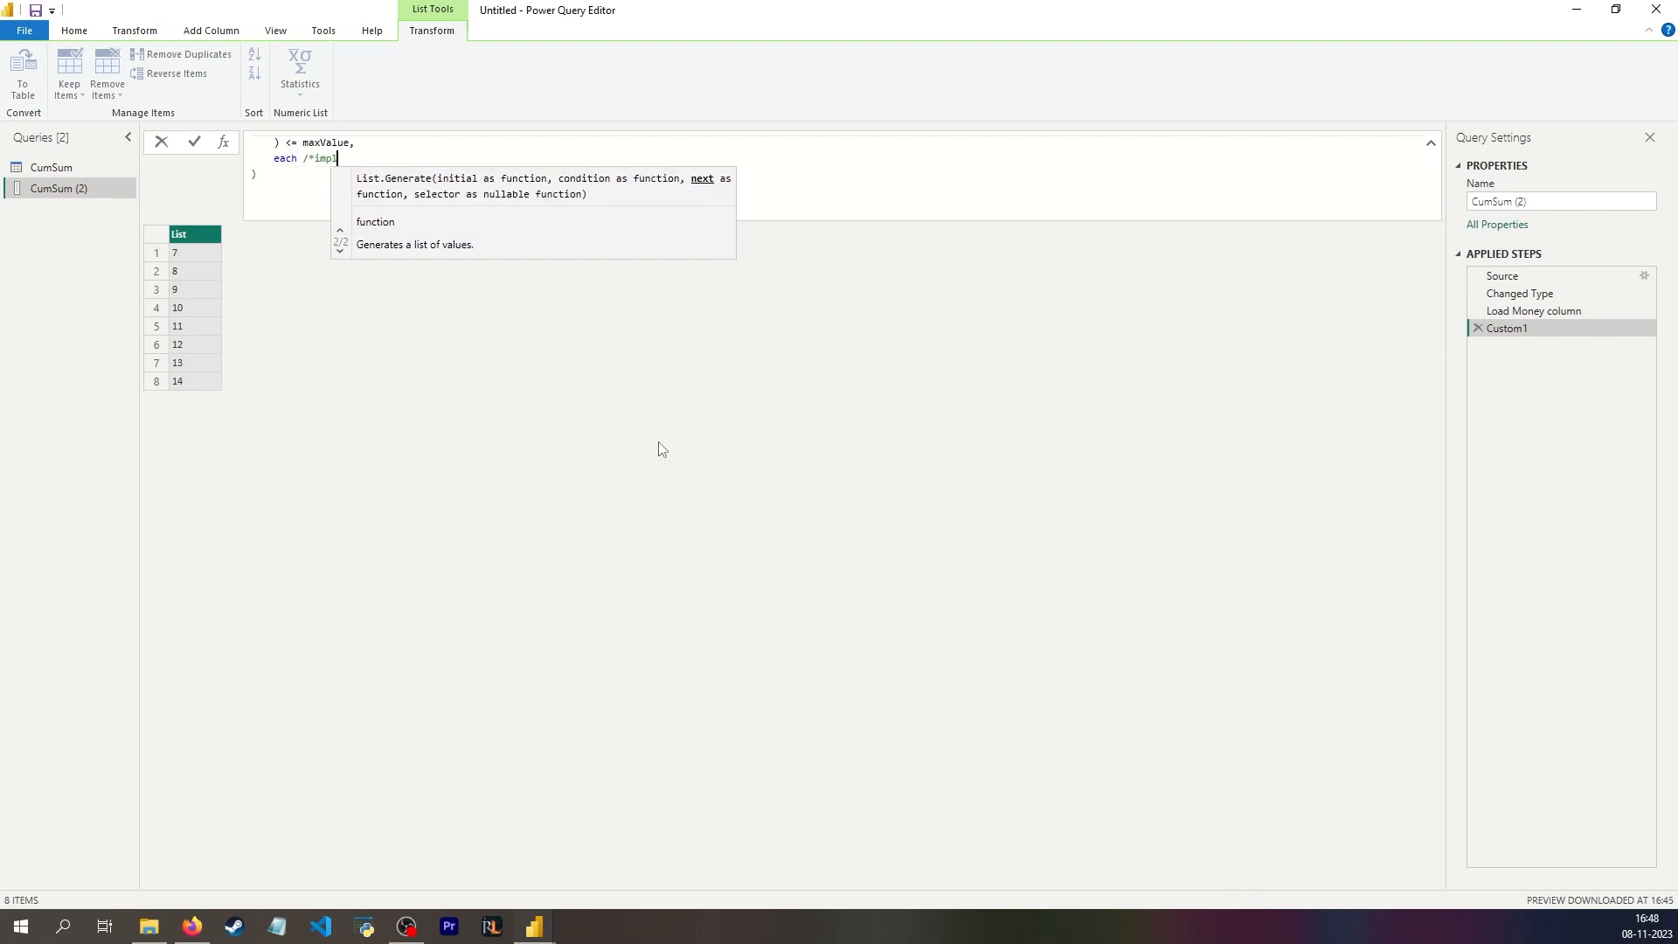
{"action": "type", "text": "ied _ = */"}
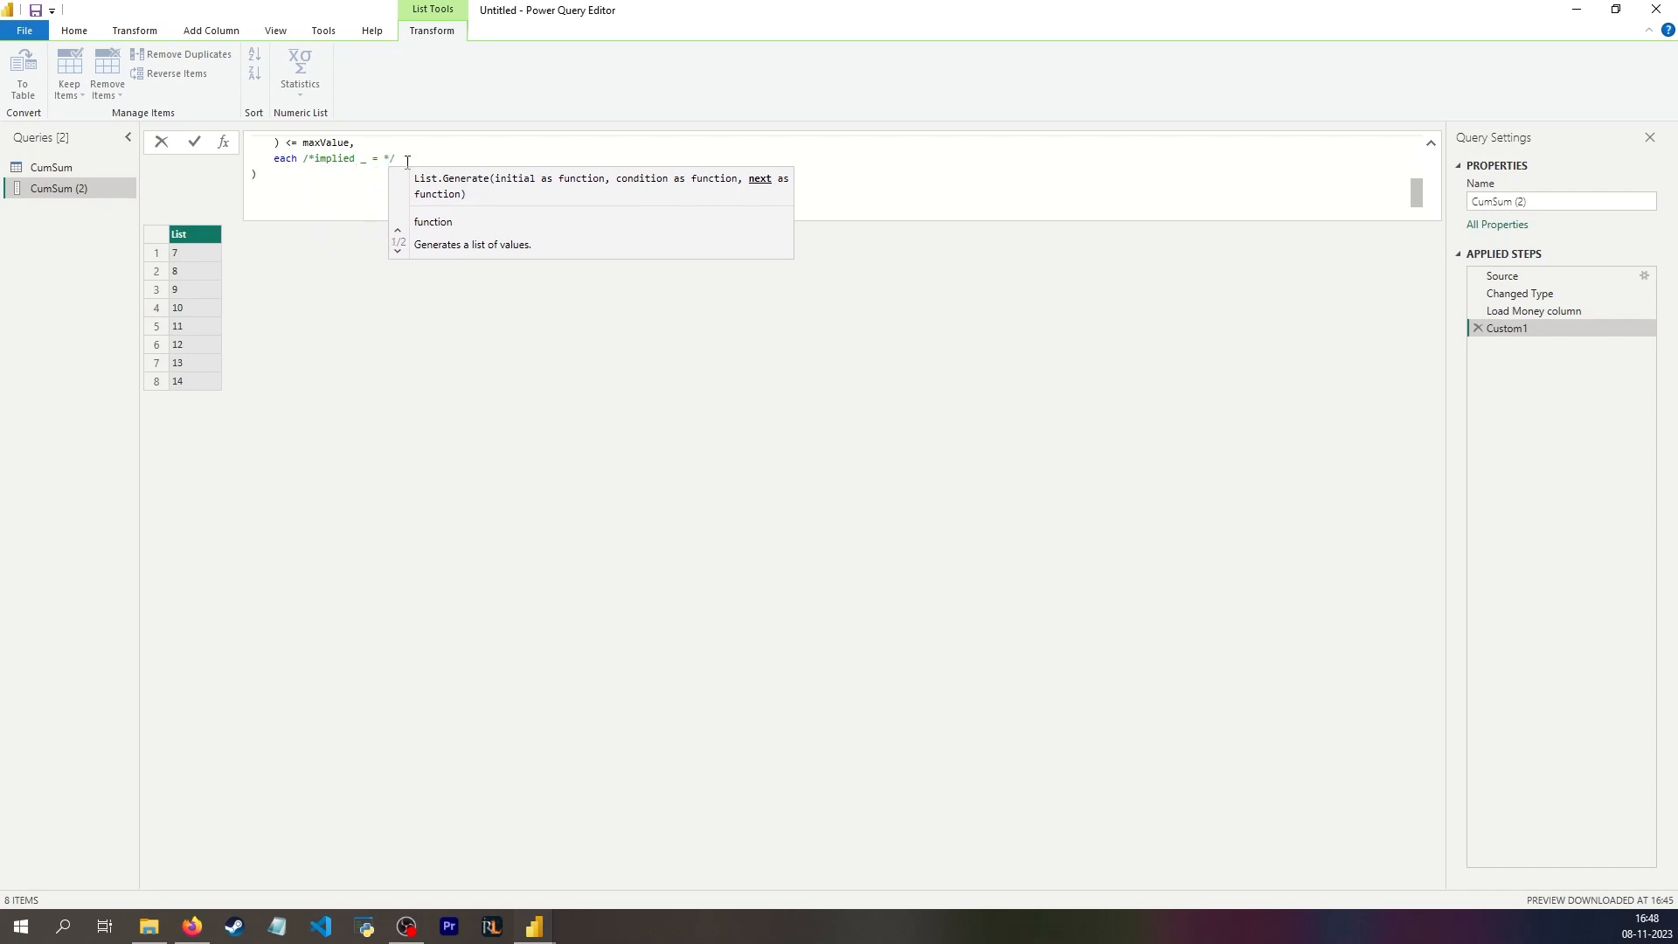
{"action": "type", "text": " _ ["}
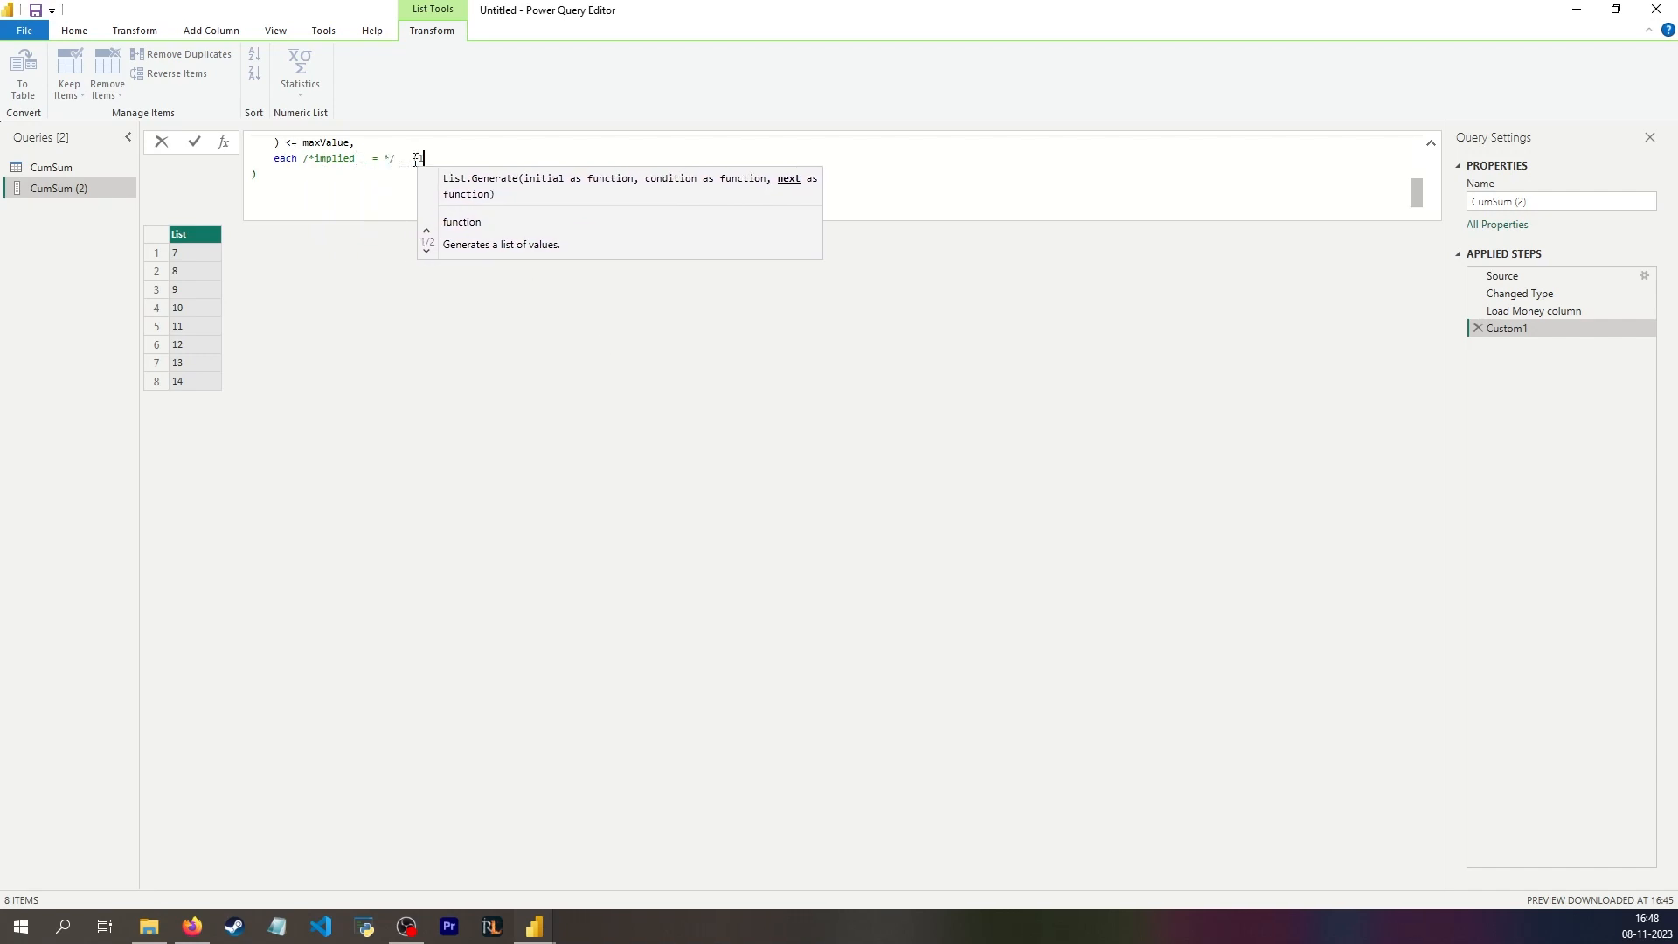
{"action": "type", "text": "+1 //add 1 to my c"}
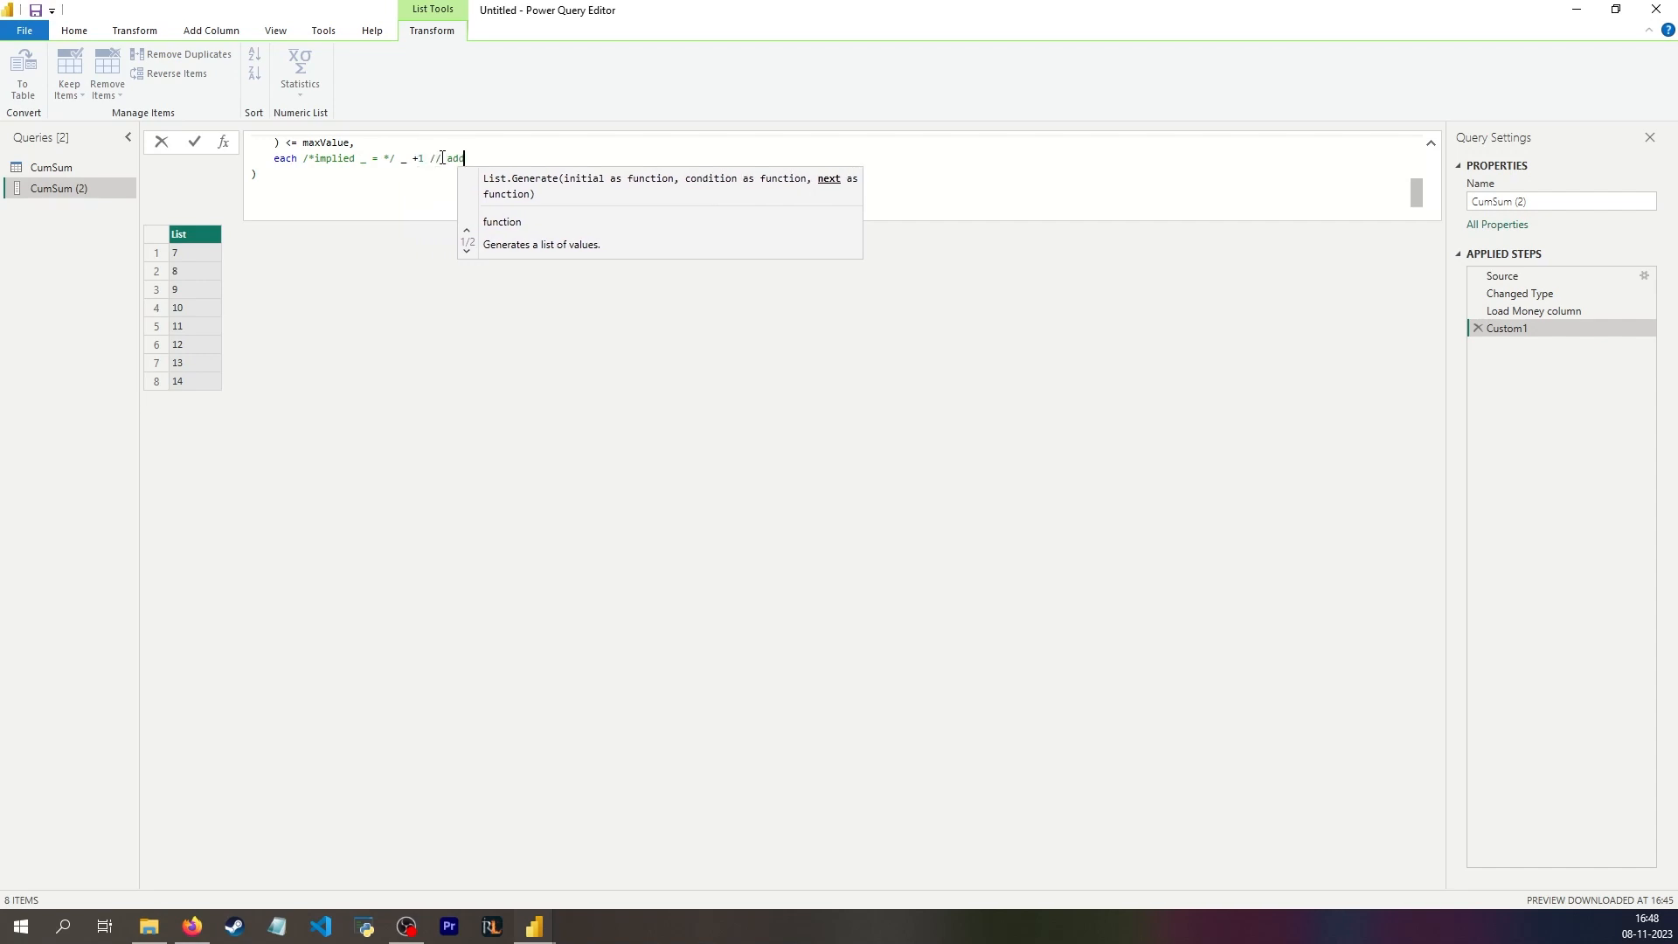
{"action": "type", "text": "urre"}
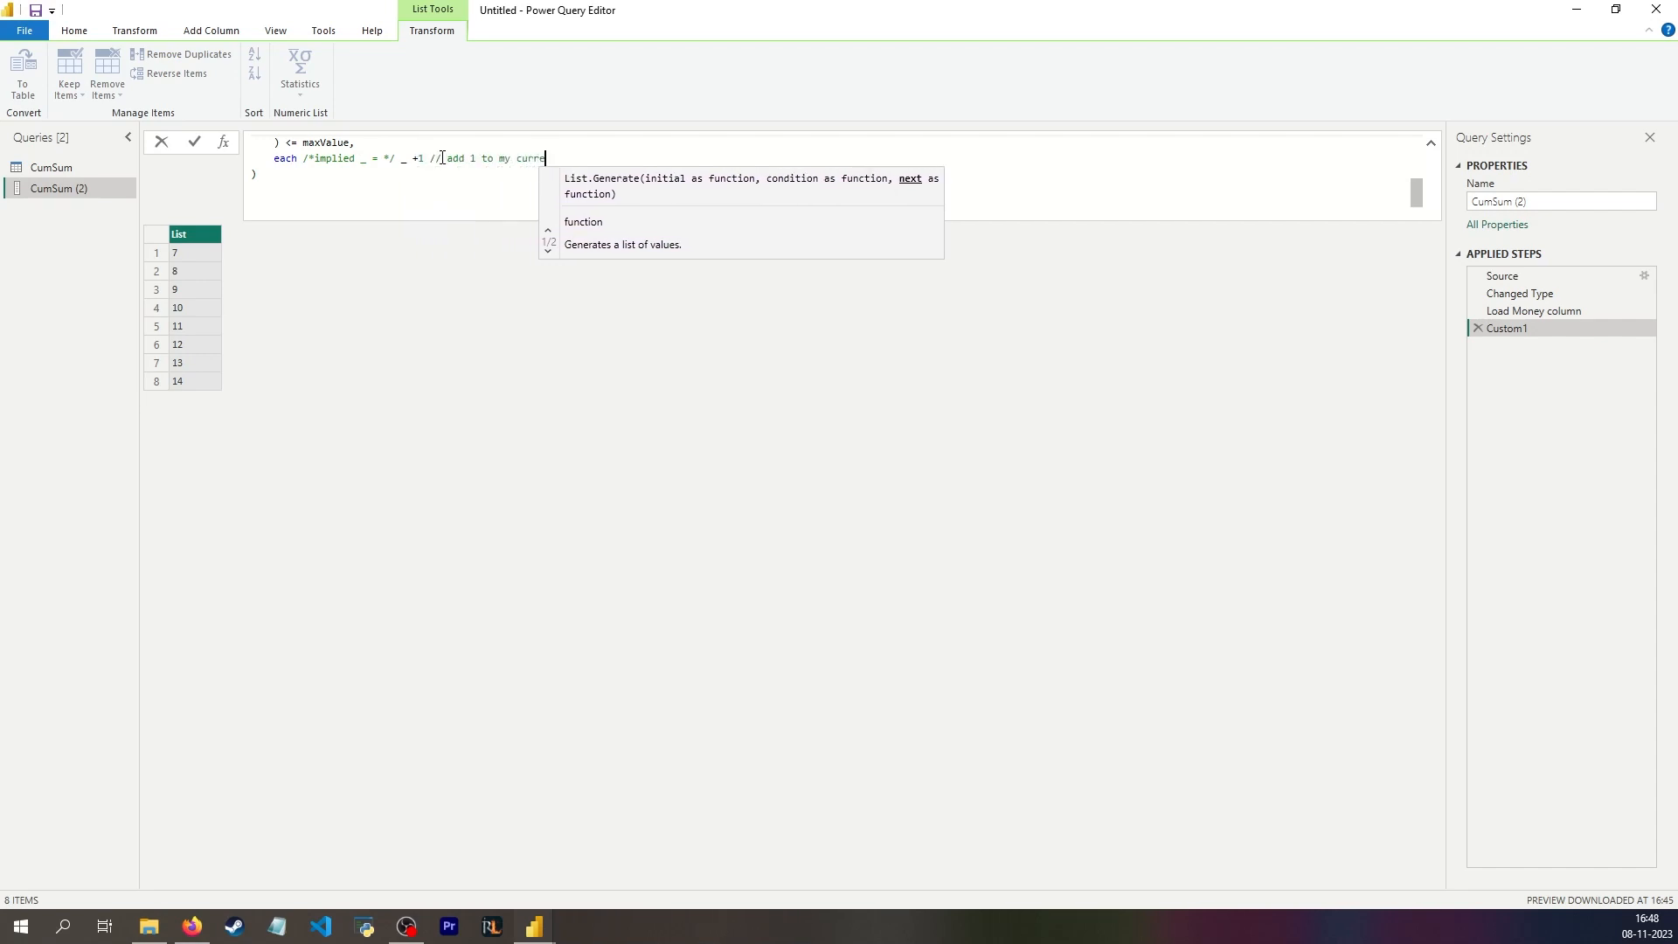
{"action": "type", "text": "nt looper; t"}
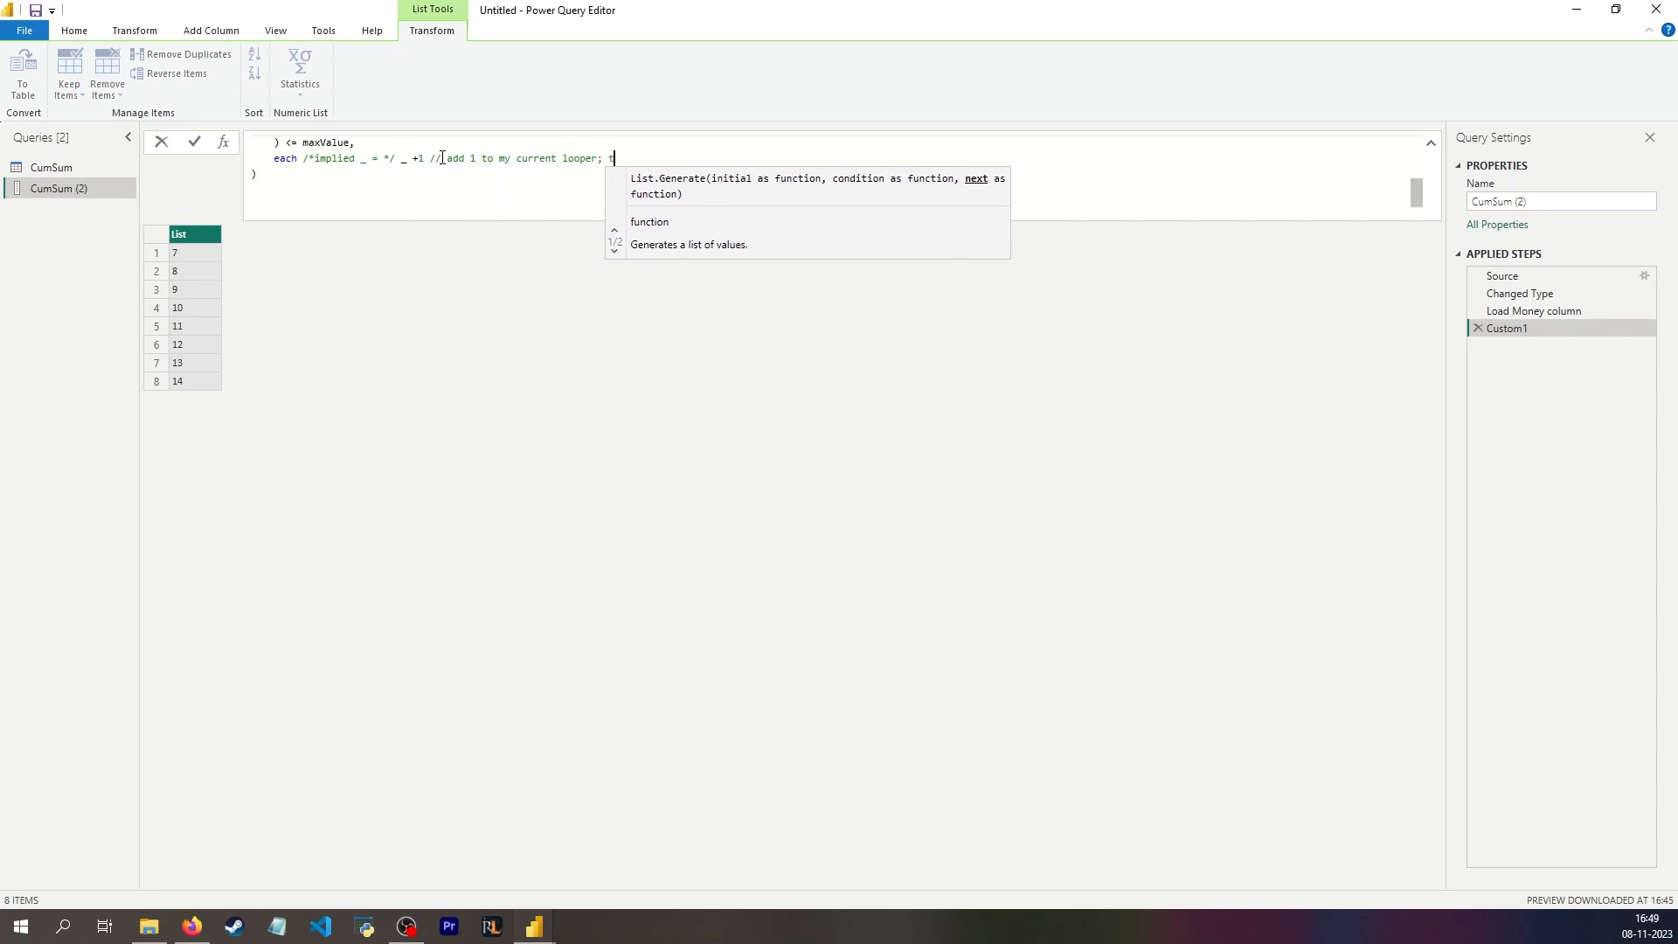
{"action": "type", "text": "here's no assignment operator"}
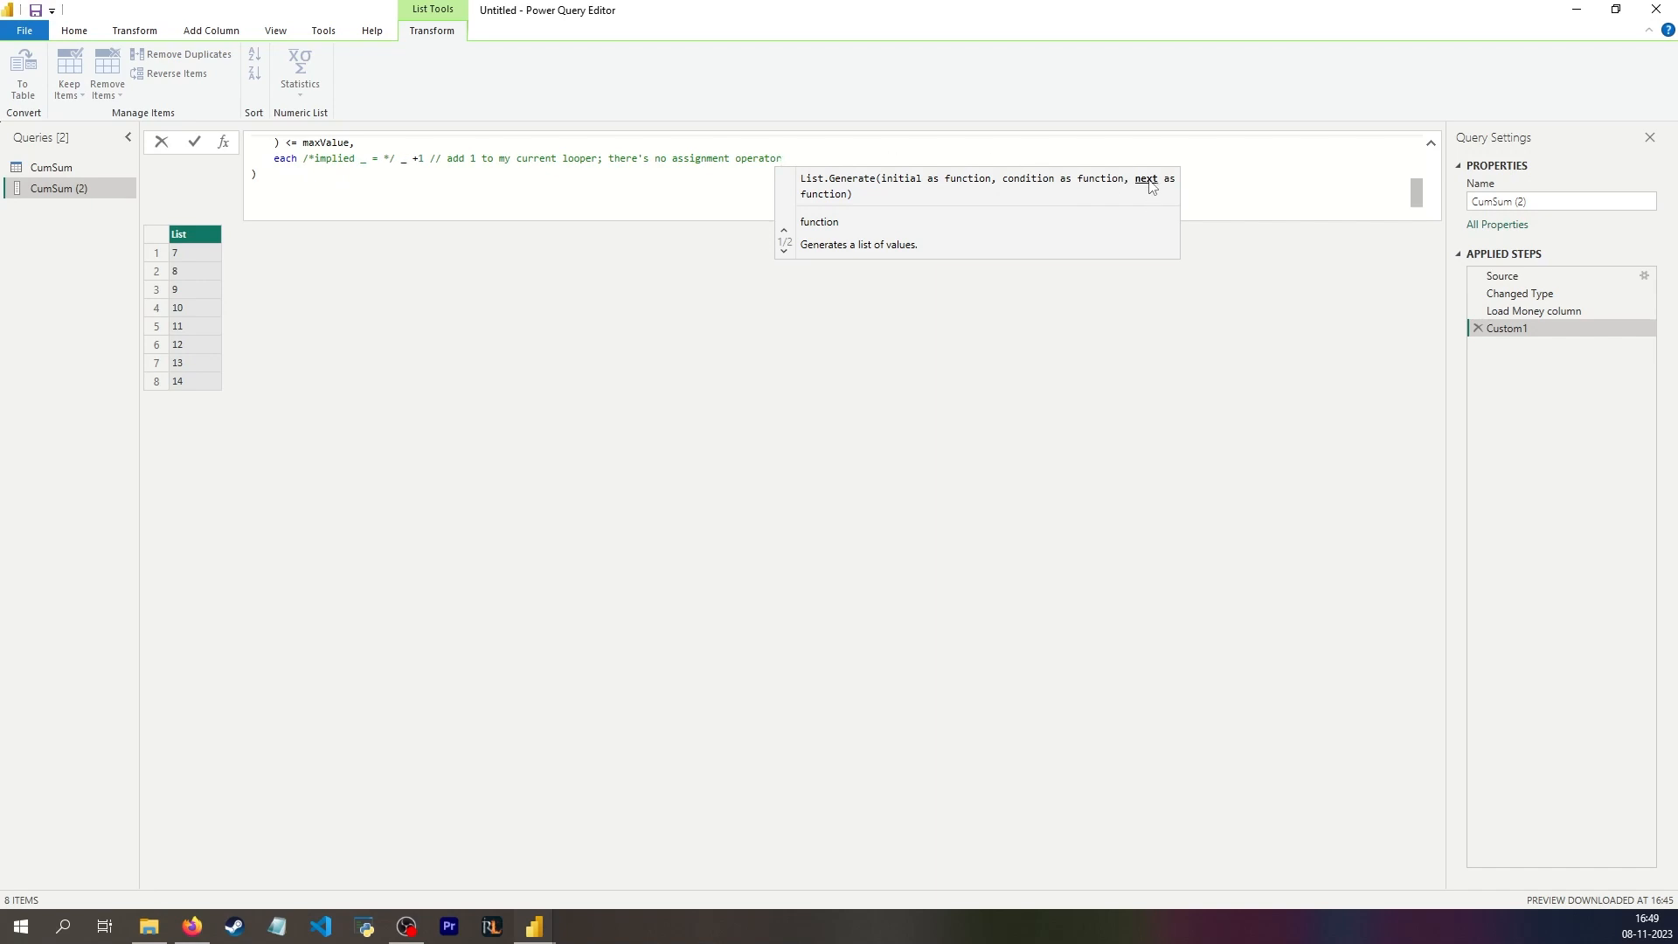
Step: Review the List.Generate arguments and add a comma after _ +1 to begin the optional selector argument
{"action": "scroll", "coordinate": [367, 179], "scroll_direction": "up", "scroll_amount": 5}
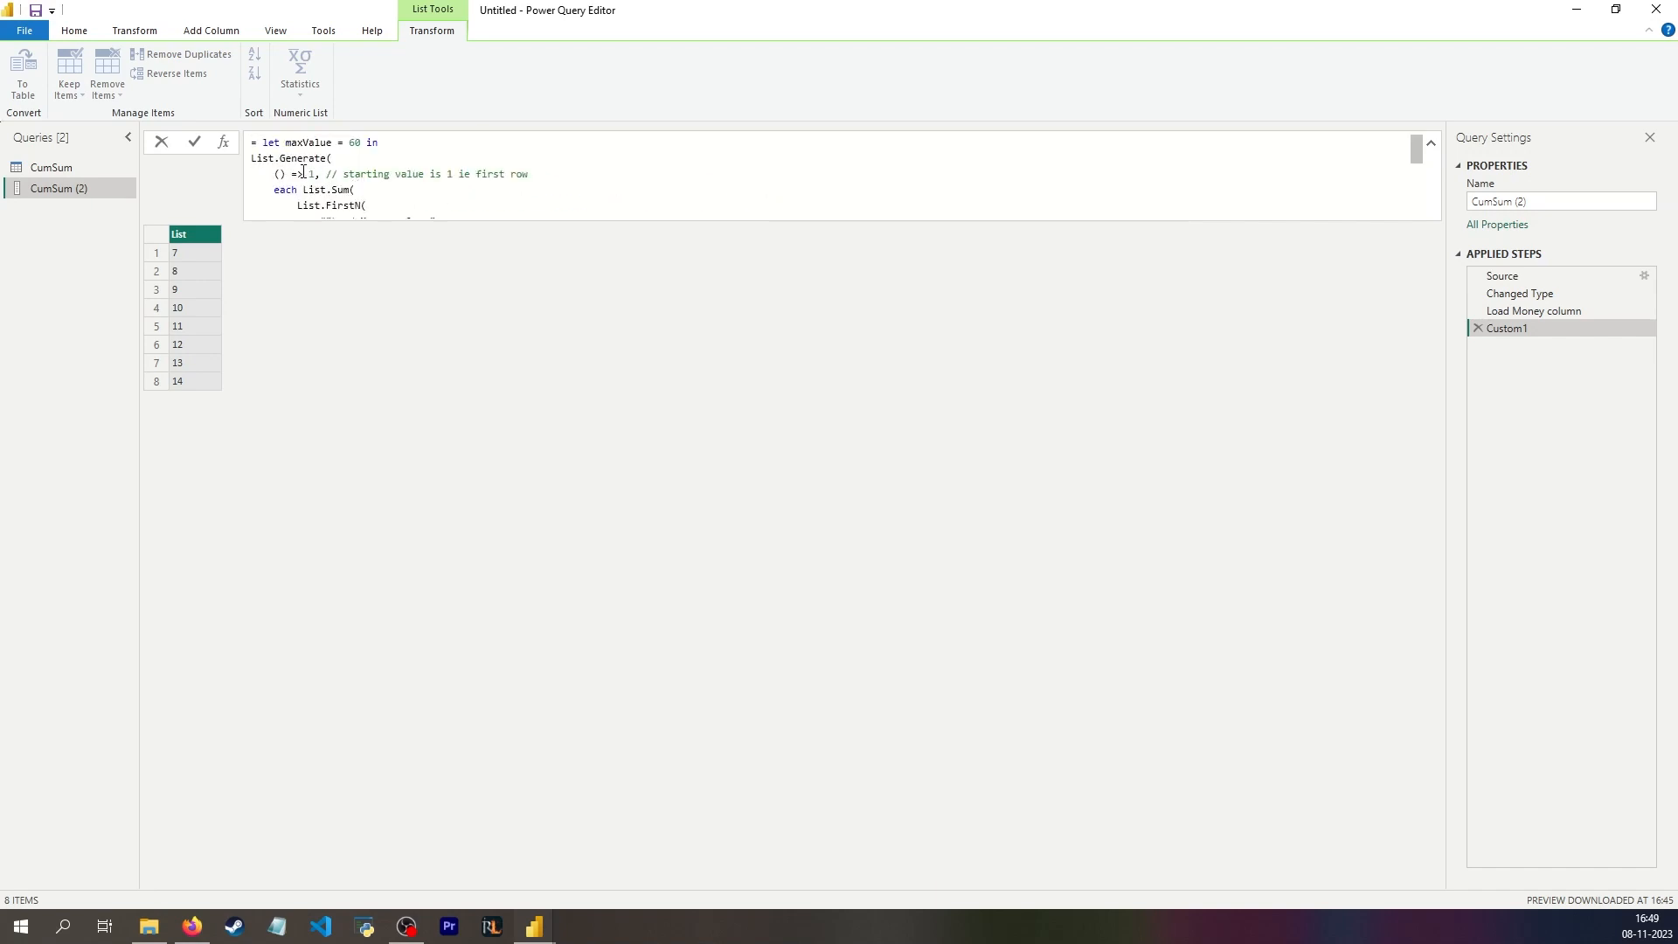
{"action": "scroll", "coordinate": [322, 172], "scroll_direction": "down", "scroll_amount": 1}
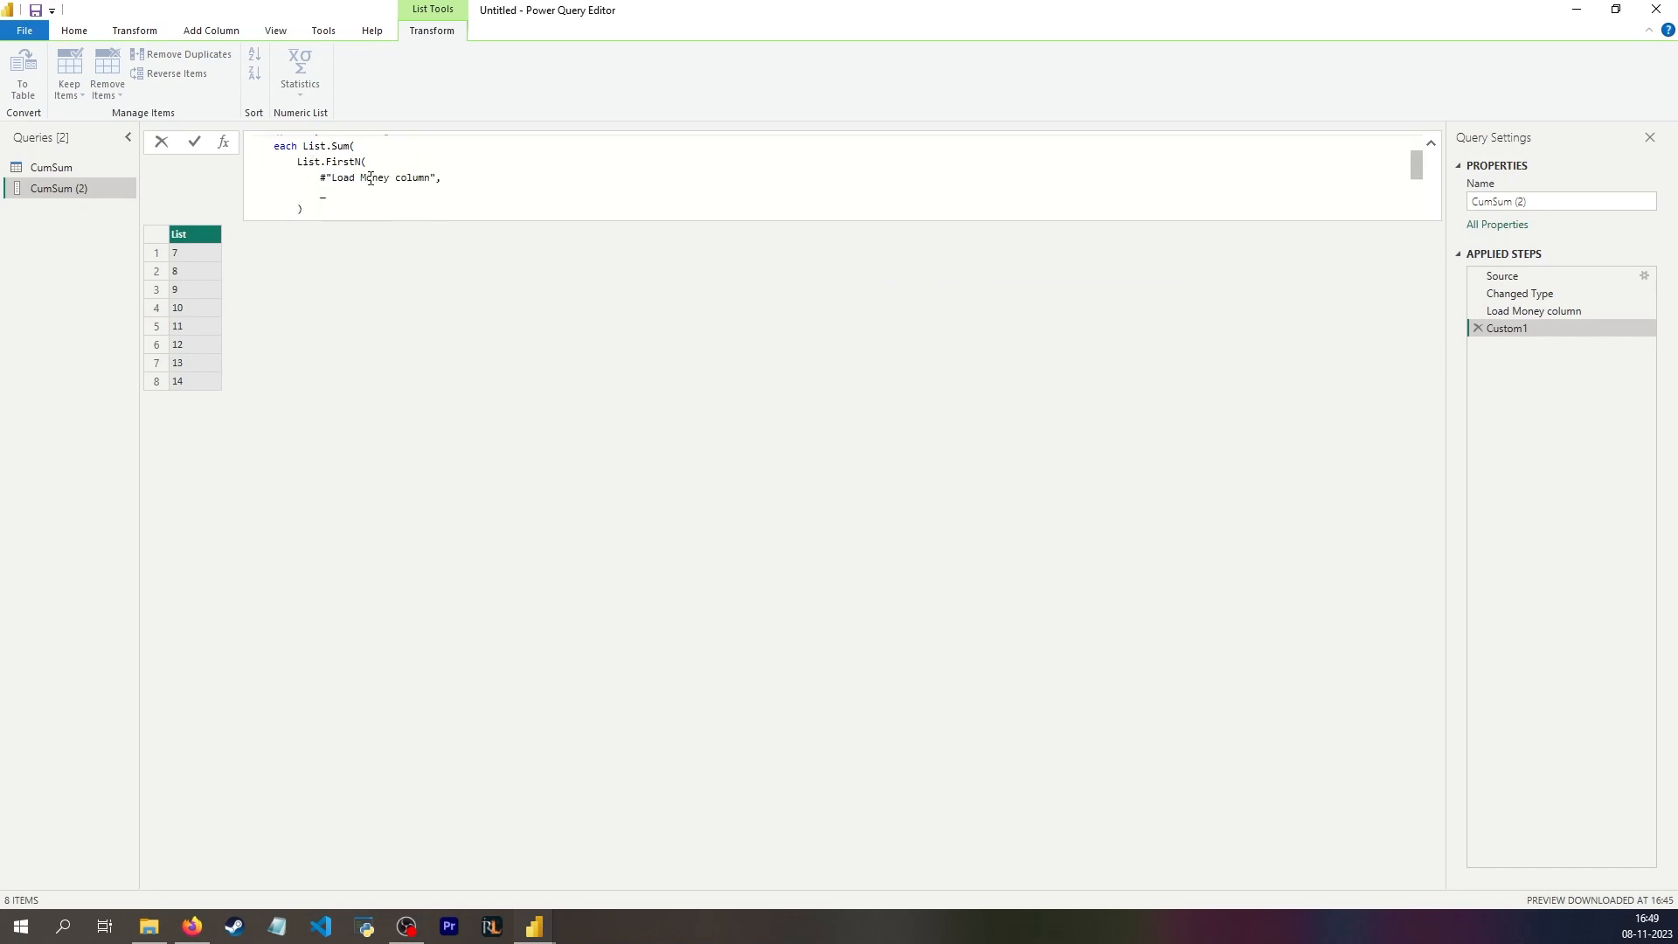
{"action": "scroll", "coordinate": [376, 178], "scroll_direction": "down", "scroll_amount": 1}
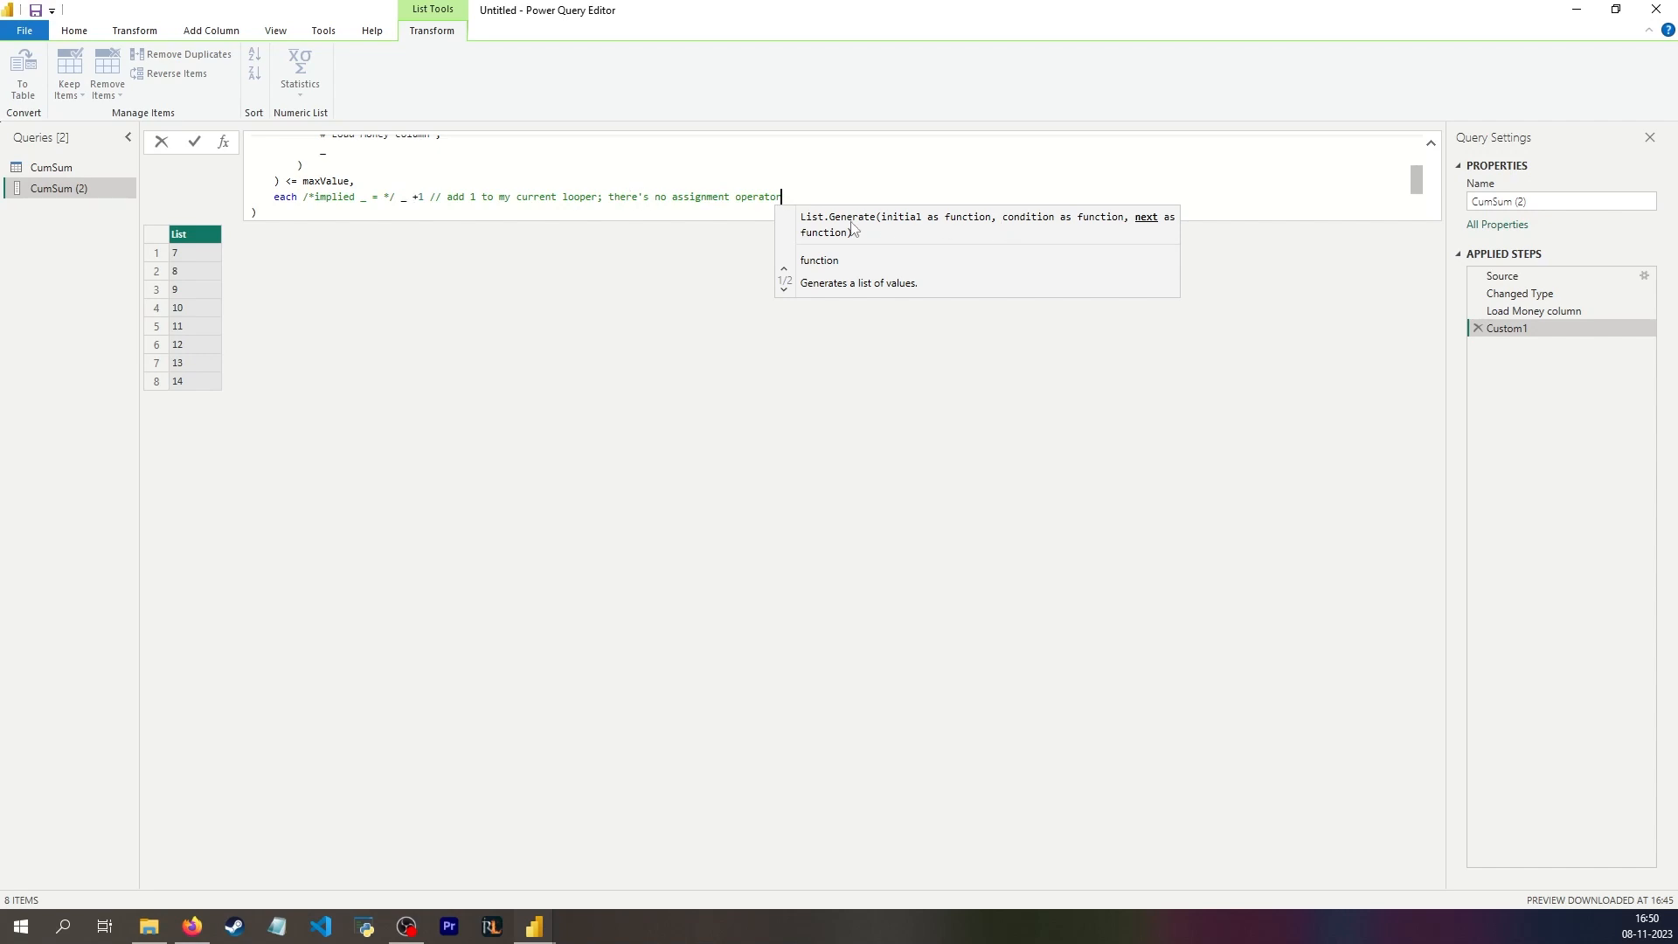
{"action": "left_click", "coordinate": [426, 197]}
{"action": "type", "text": ","}
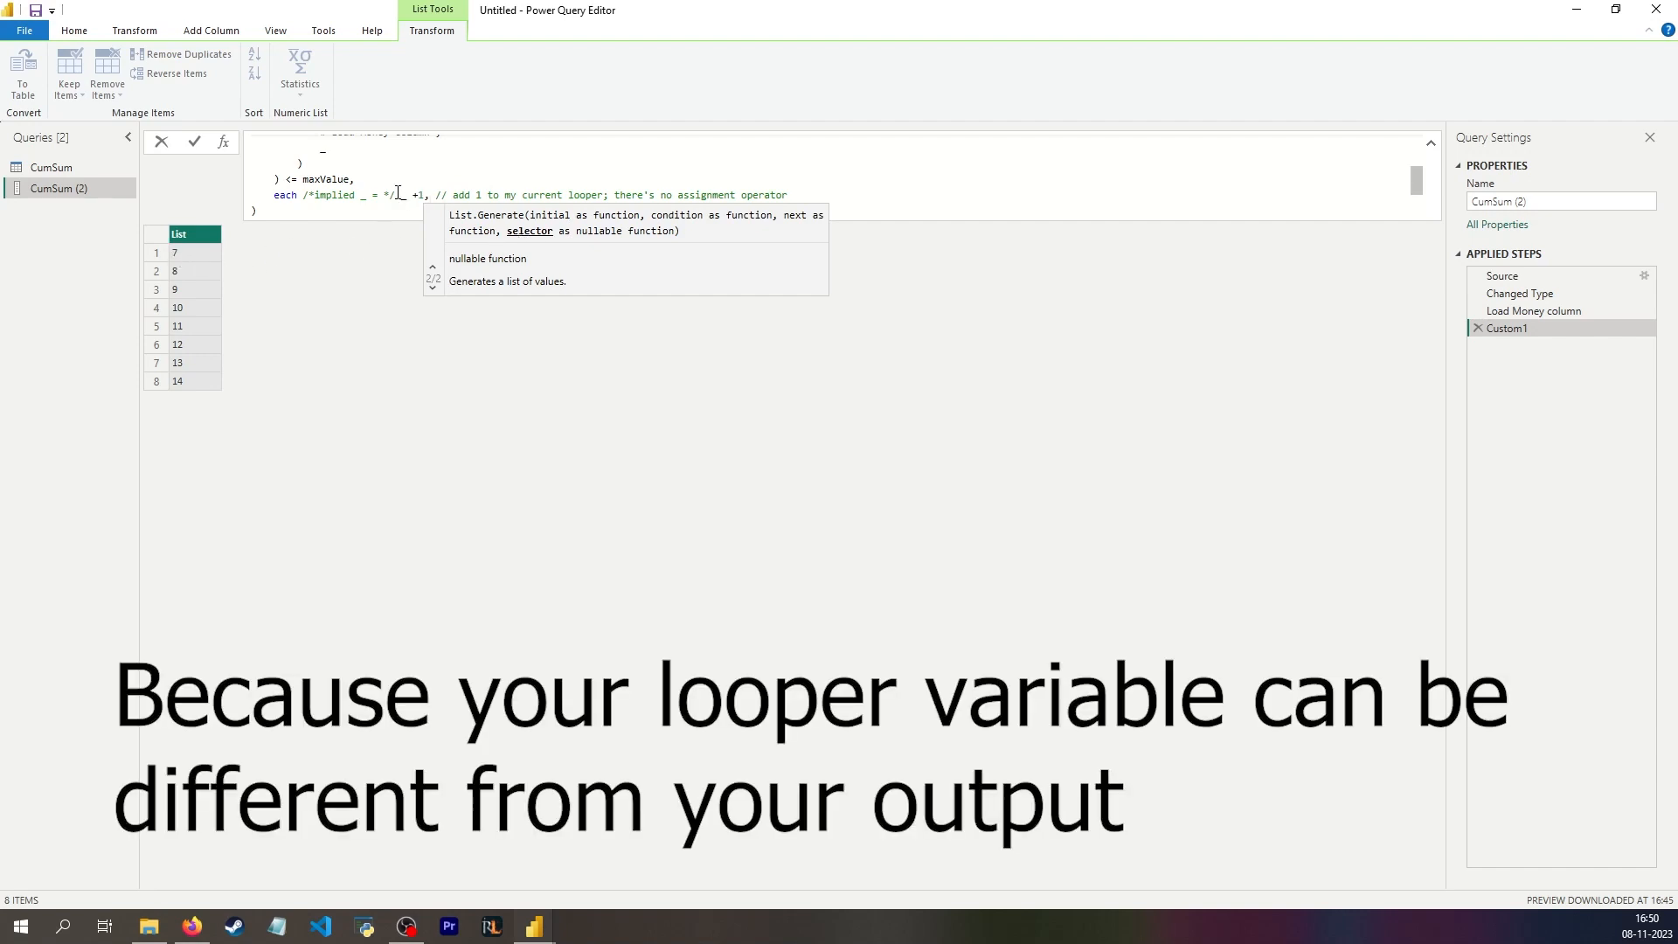
Step: Copy the each List.Sum(List.FirstN(#"Load Money column", _)) expression from the condition onto a new line below the next function as the selector
{"action": "scroll", "coordinate": [384, 194], "scroll_direction": "up", "scroll_amount": 2}
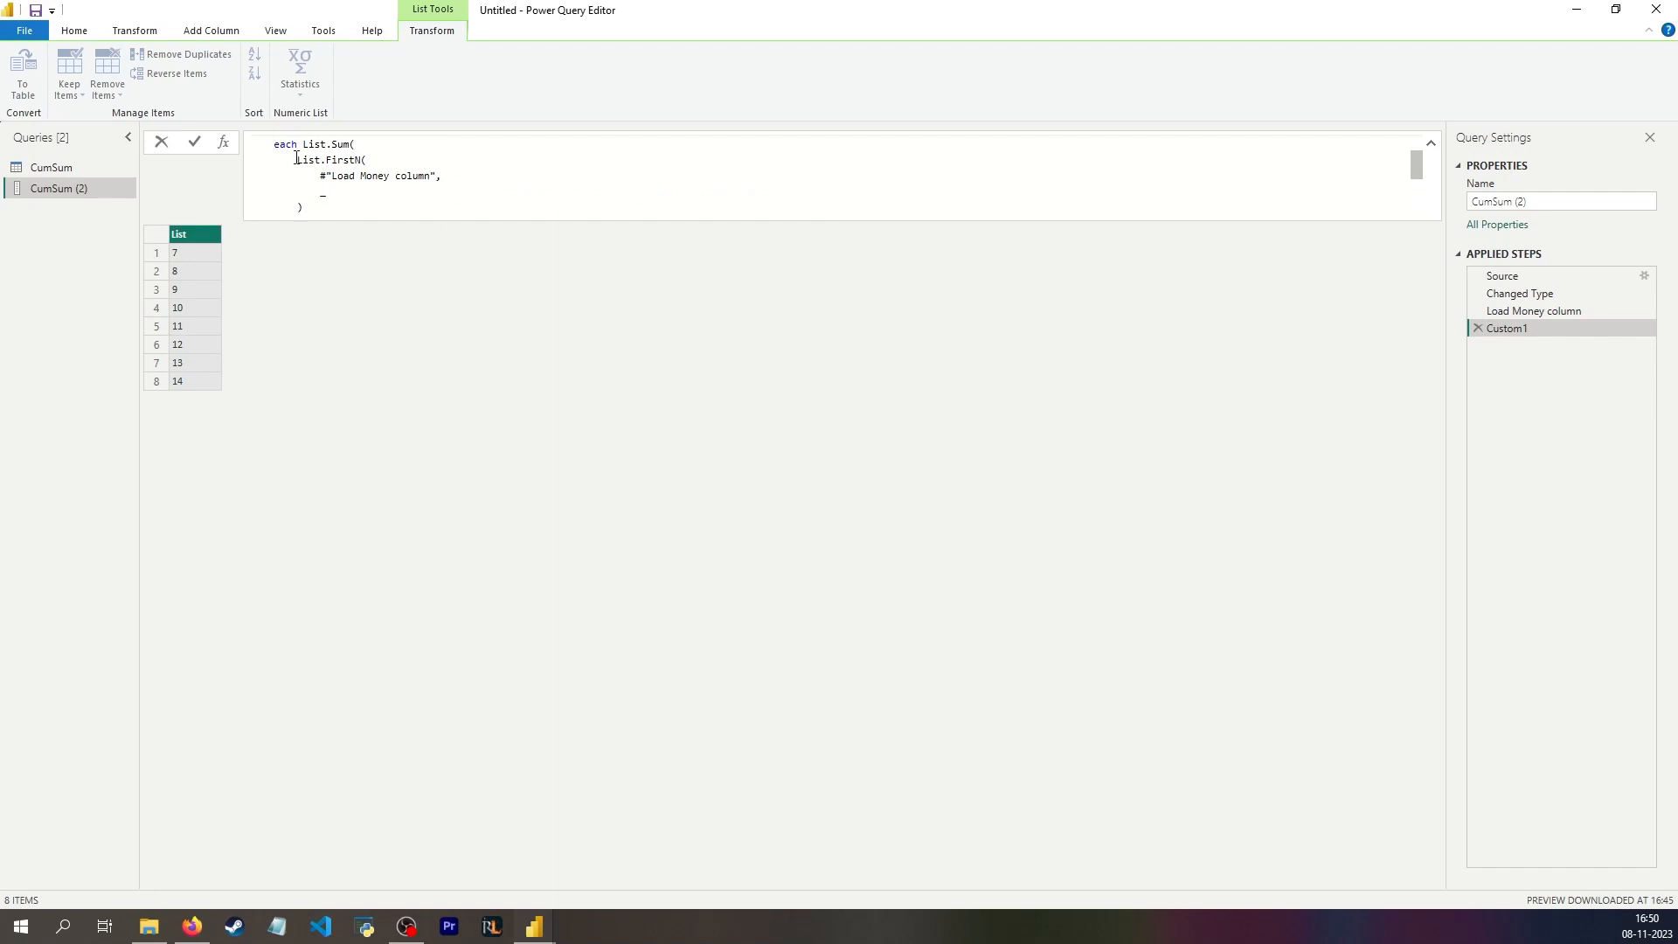
{"action": "scroll", "coordinate": [349, 163], "scroll_direction": "down", "scroll_amount": 2}
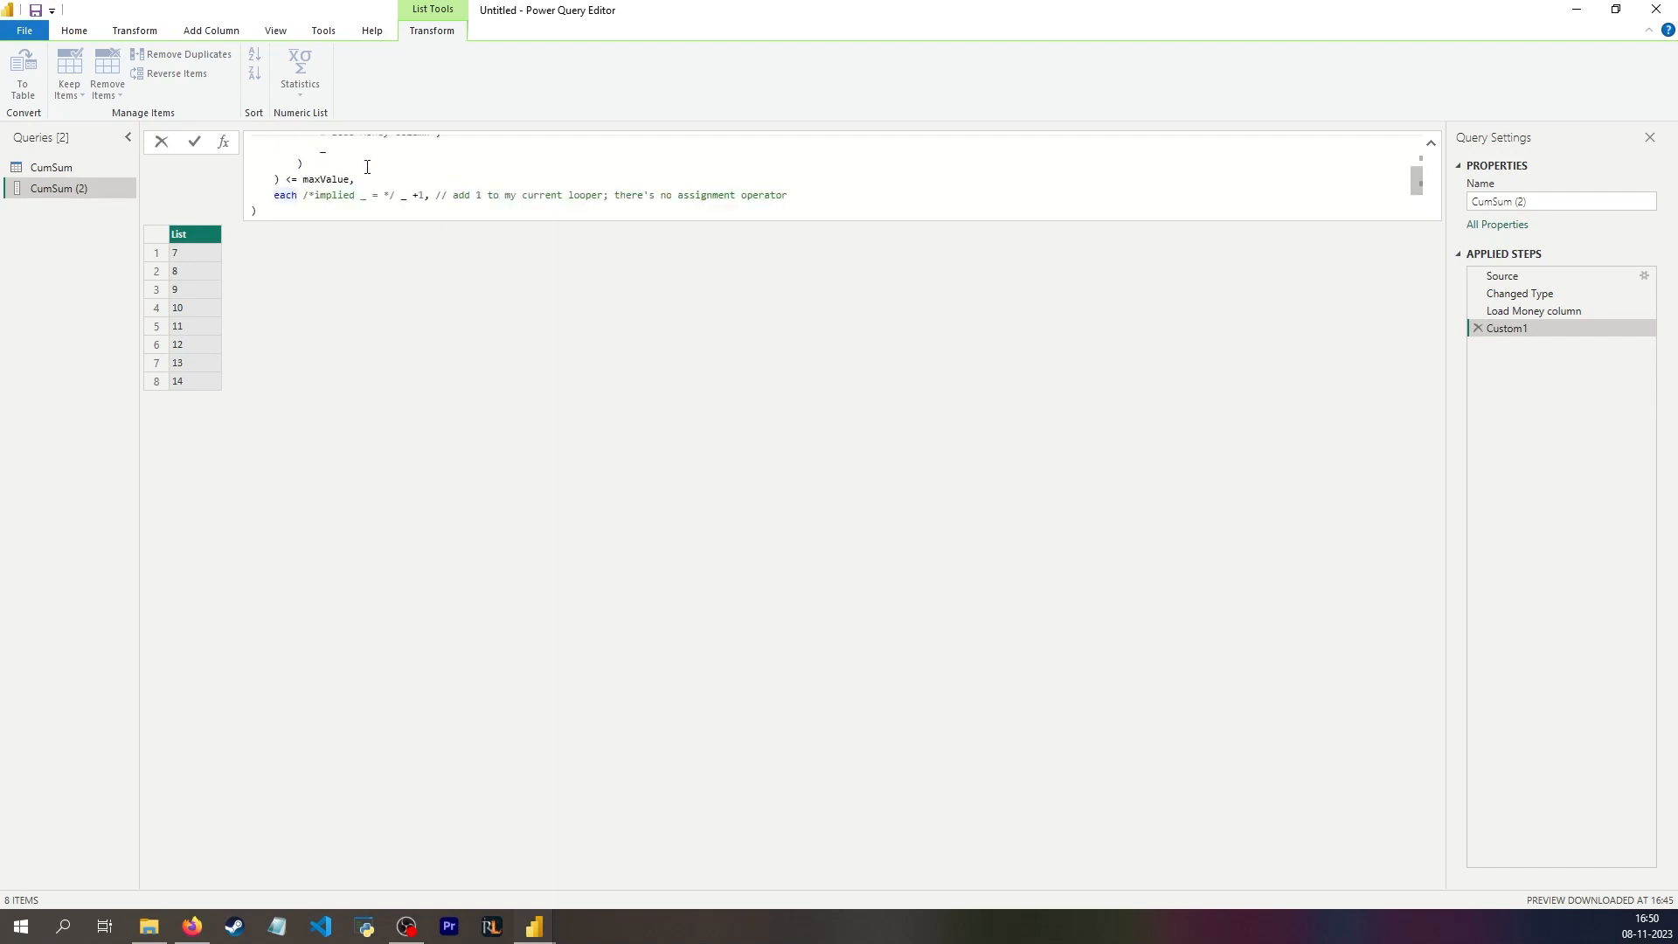
{"action": "left_click", "coordinate": [332, 163], "text": "shift"}
{"action": "scroll", "coordinate": [392, 163], "scroll_direction": "down", "scroll_amount": 1}
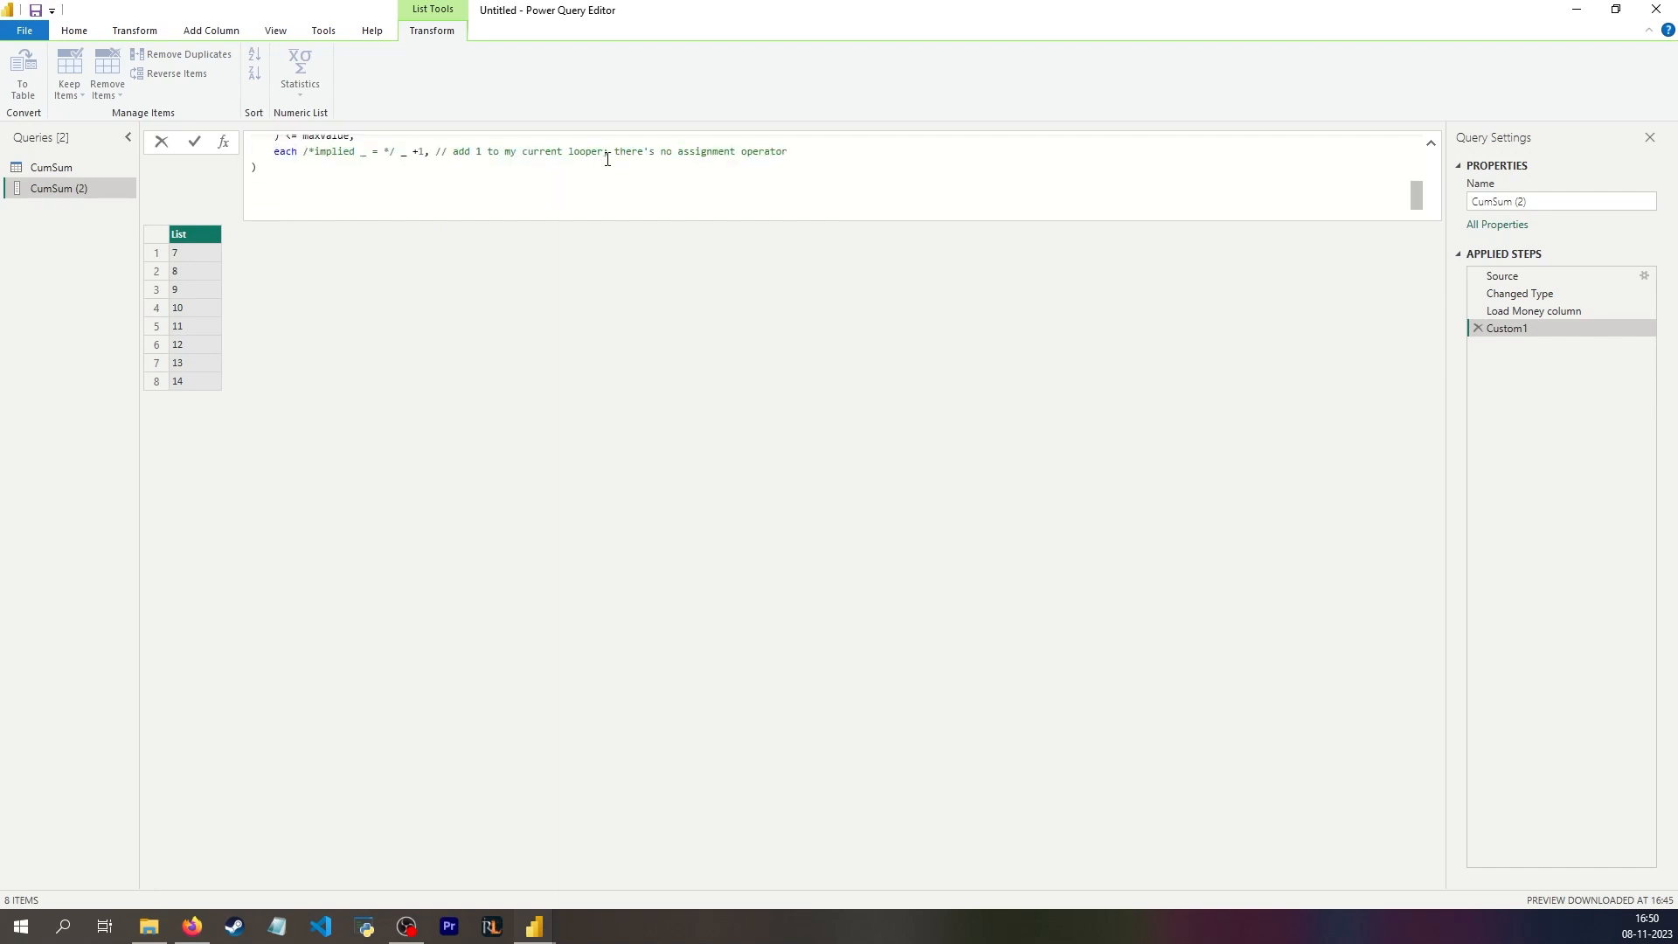
{"action": "left_click", "coordinate": [794, 152]}
{"action": "key", "text": "Return"}
{"action": "type", "text": "each List.Sum(         List.FirstN(             #\"Load Money column\",             _         )"}
{"action": "scroll", "coordinate": [366, 166], "scroll_direction": "up", "scroll_amount": 2}
{"action": "scroll", "coordinate": [361, 165], "scroll_direction": "down", "scroll_amount": 1}
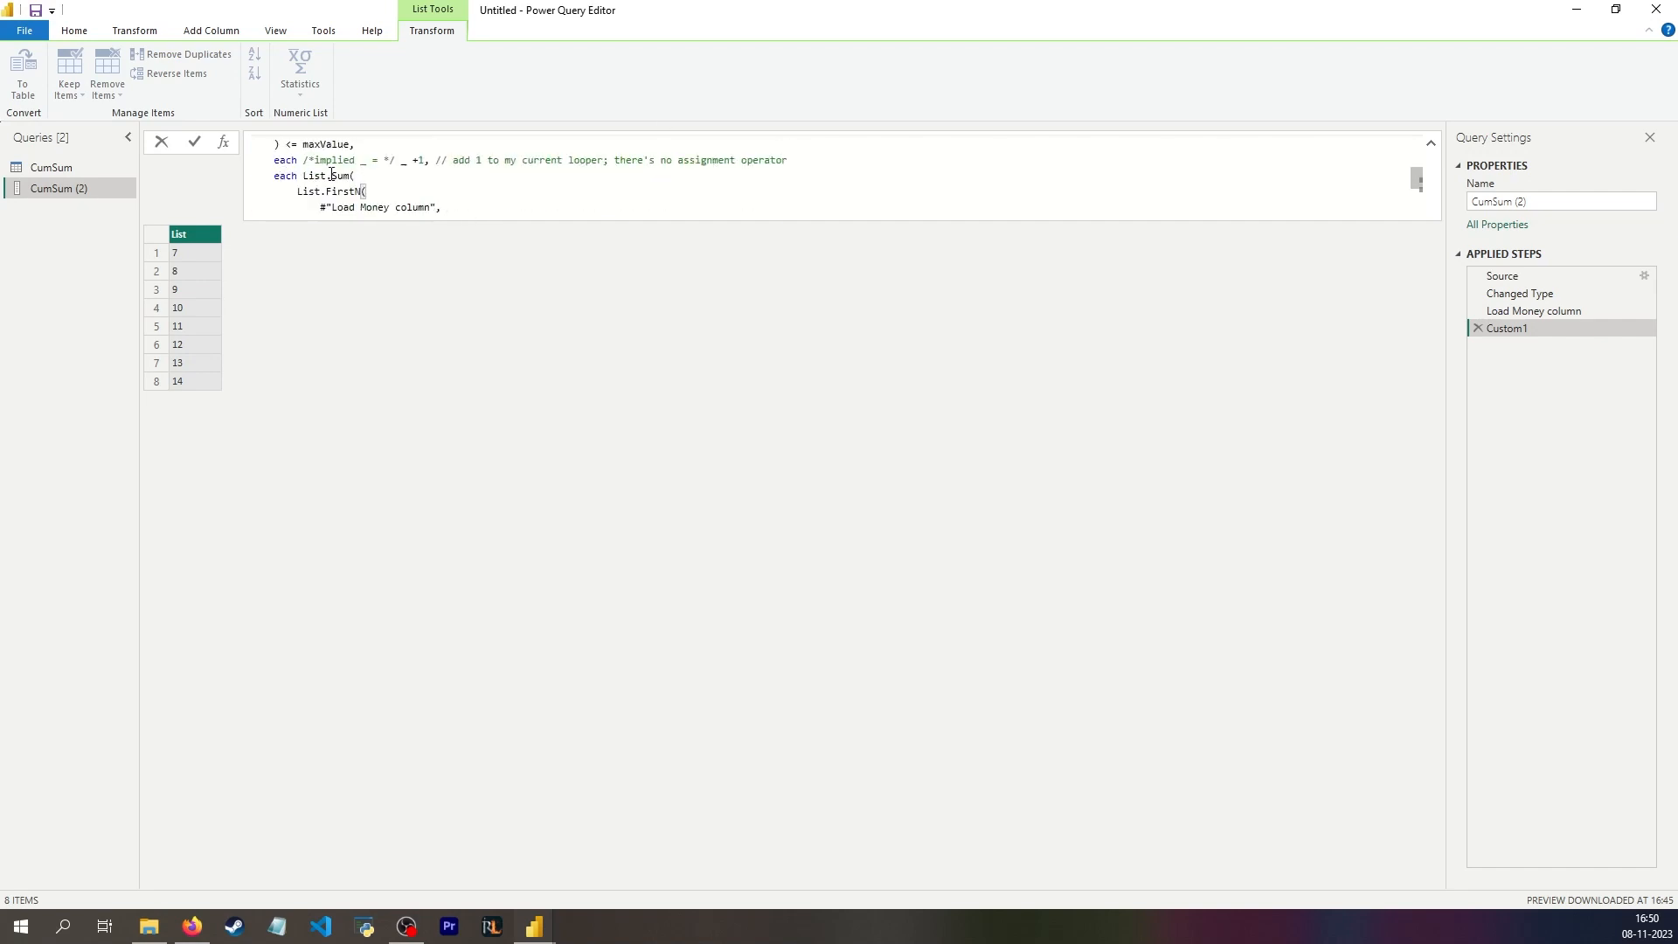
Step: Apply the List.Generate formula and check the closing parentheses of its condition and selector
{"action": "key", "text": "Return"}
{"action": "scroll", "coordinate": [407, 178], "scroll_direction": "down", "scroll_amount": 2}
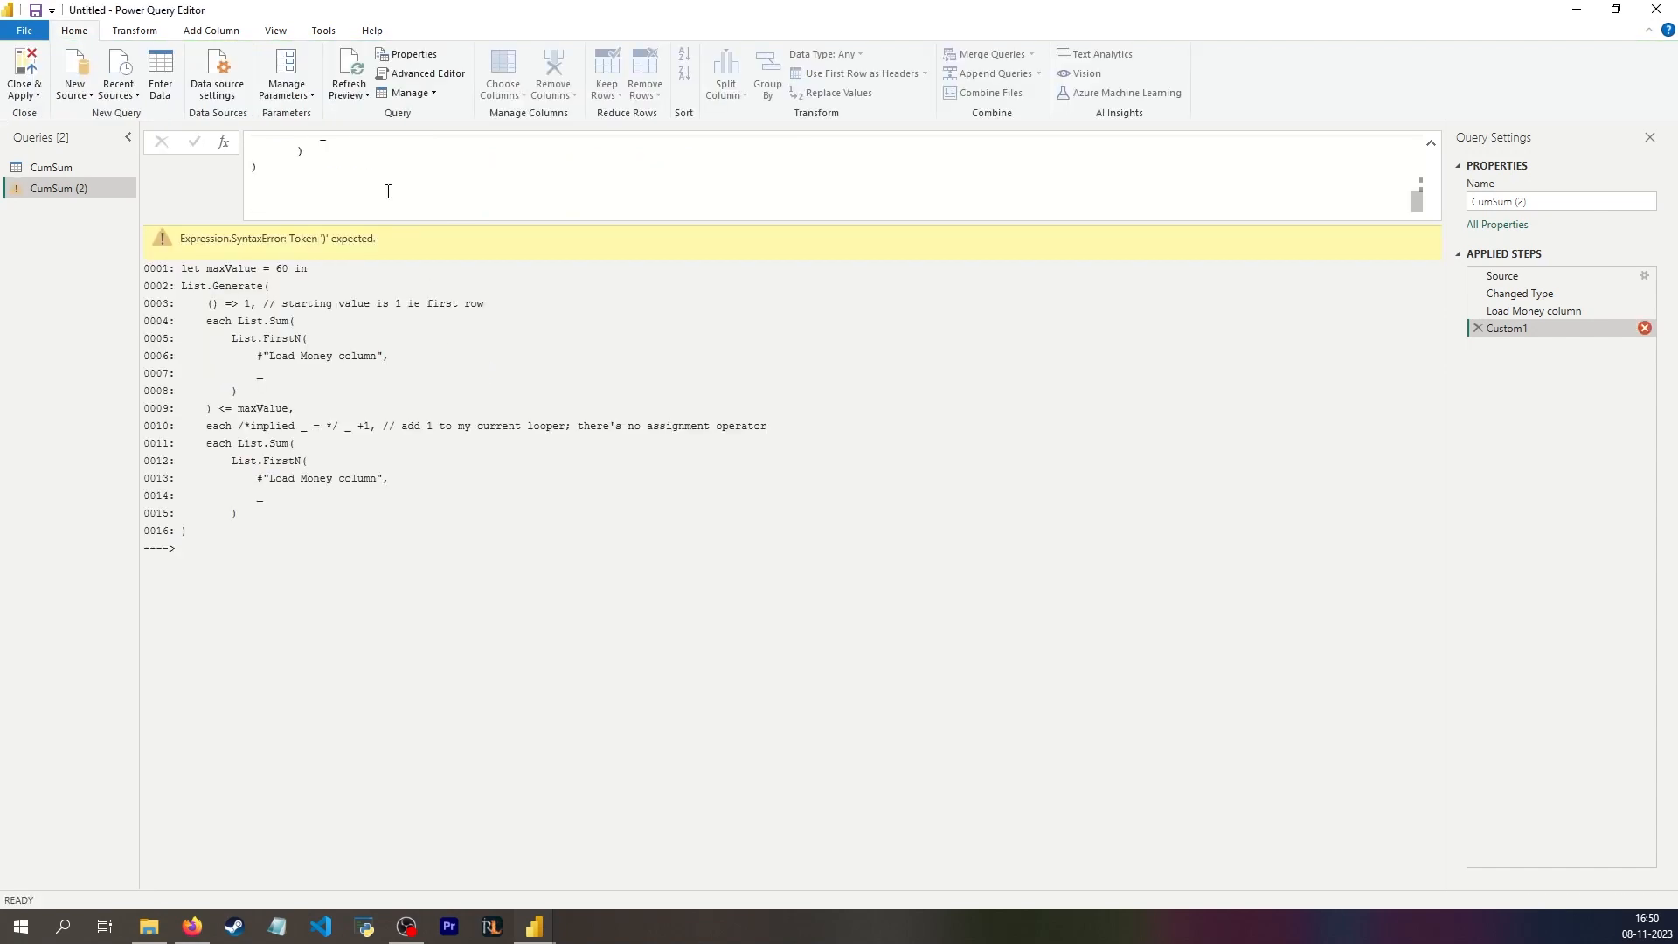
{"action": "left_click", "coordinate": [388, 191]}
{"action": "scroll", "coordinate": [365, 185], "scroll_direction": "up", "scroll_amount": 4}
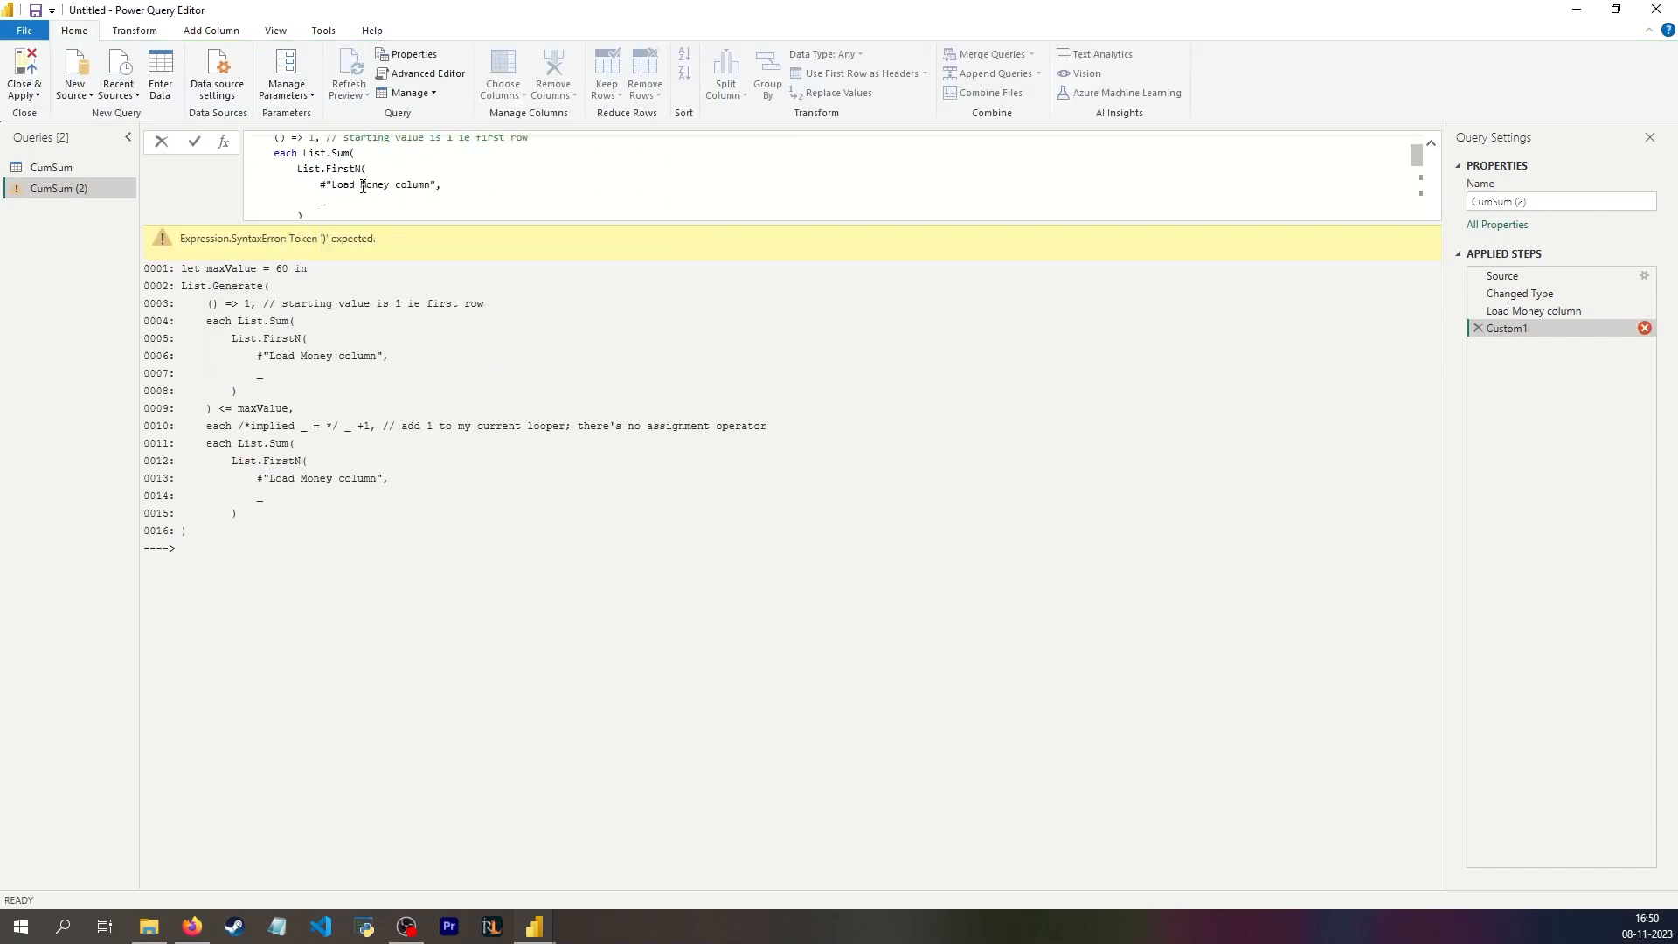
{"action": "scroll", "coordinate": [362, 186], "scroll_direction": "down", "scroll_amount": 4}
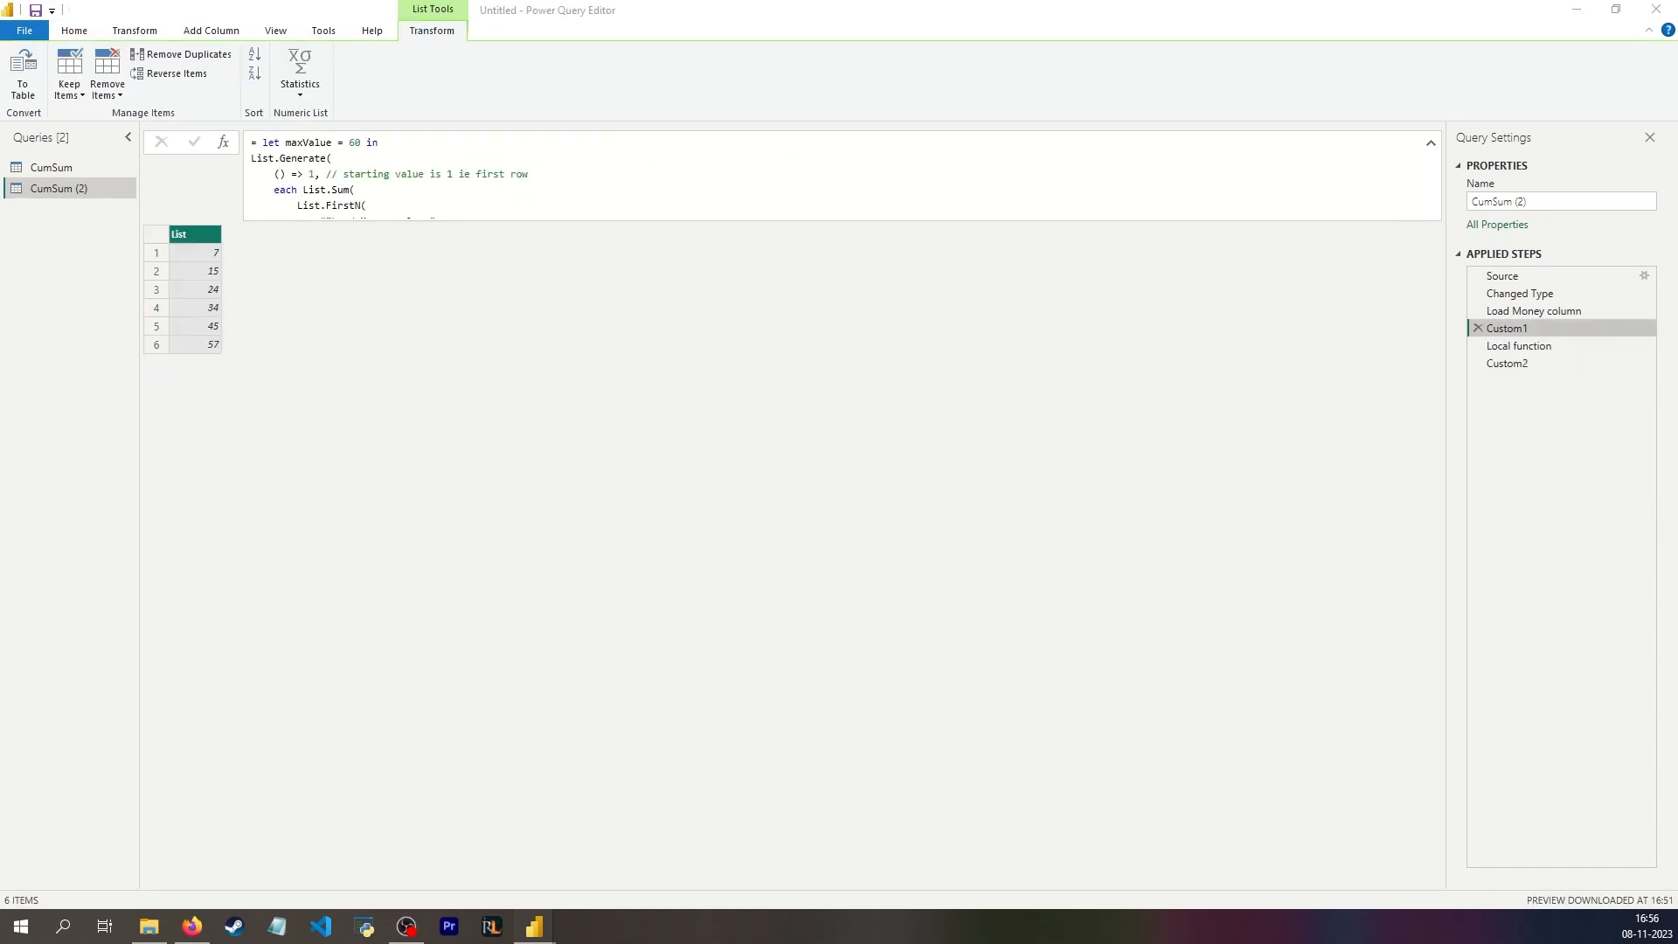
Step: Copy the whole Custom1 formula and paste it over the formula of the Custom2 step
{"action": "left_click", "coordinate": [441, 191]}
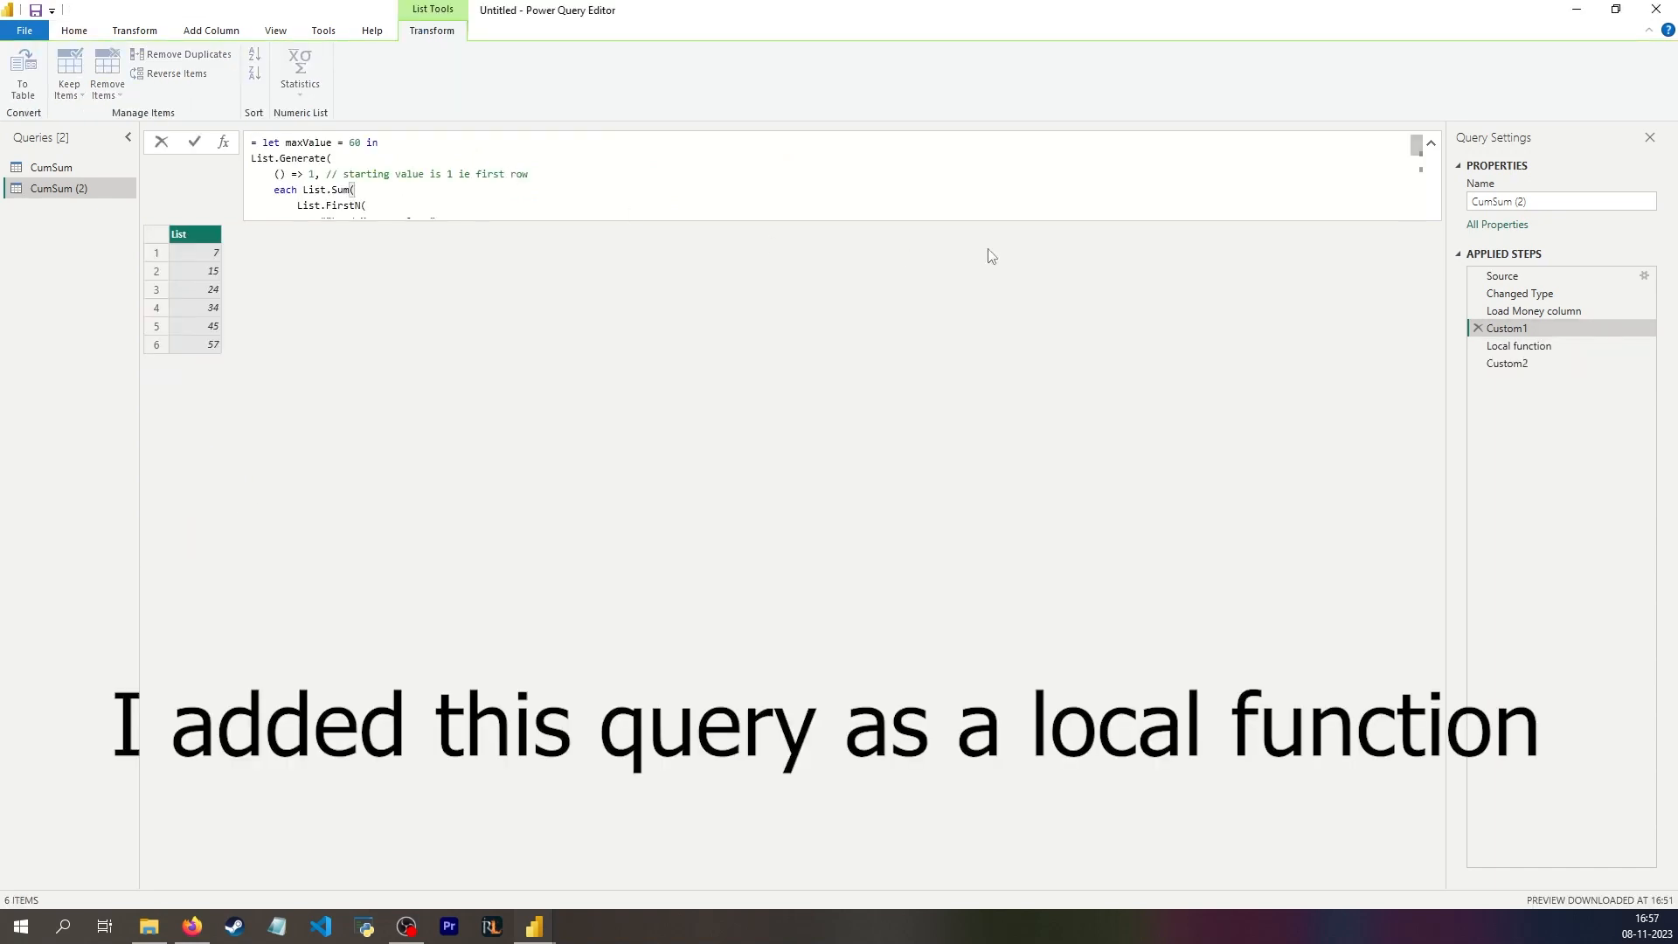
{"action": "key", "text": "ctrl+a"}
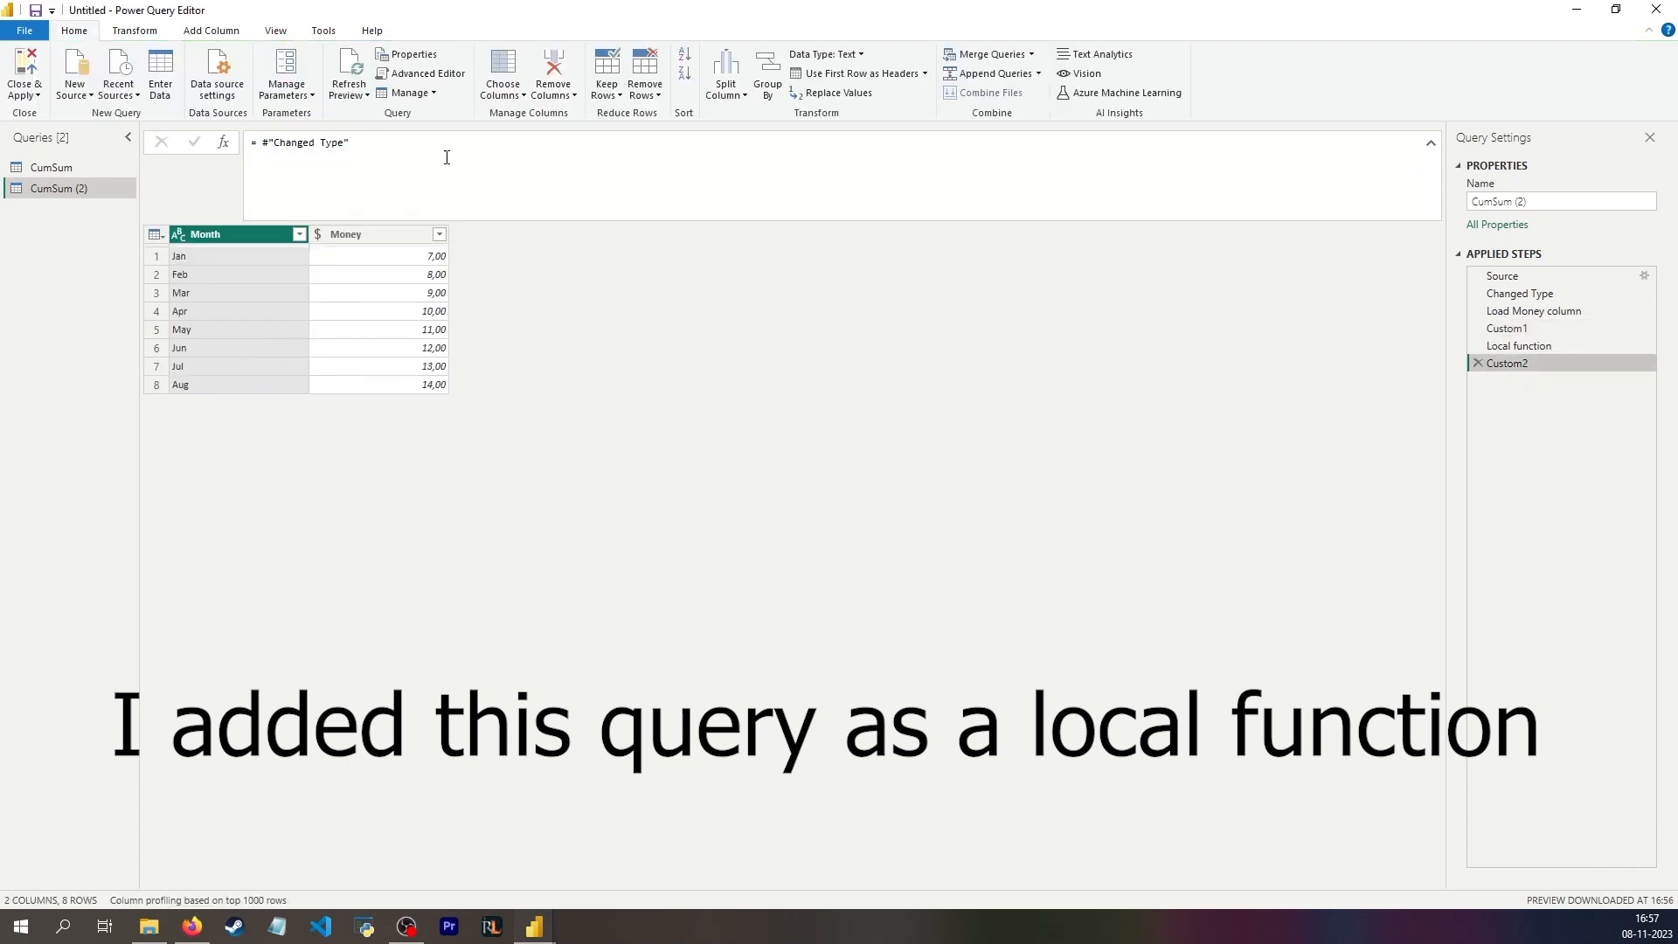
{"action": "left_click", "coordinate": [405, 150]}
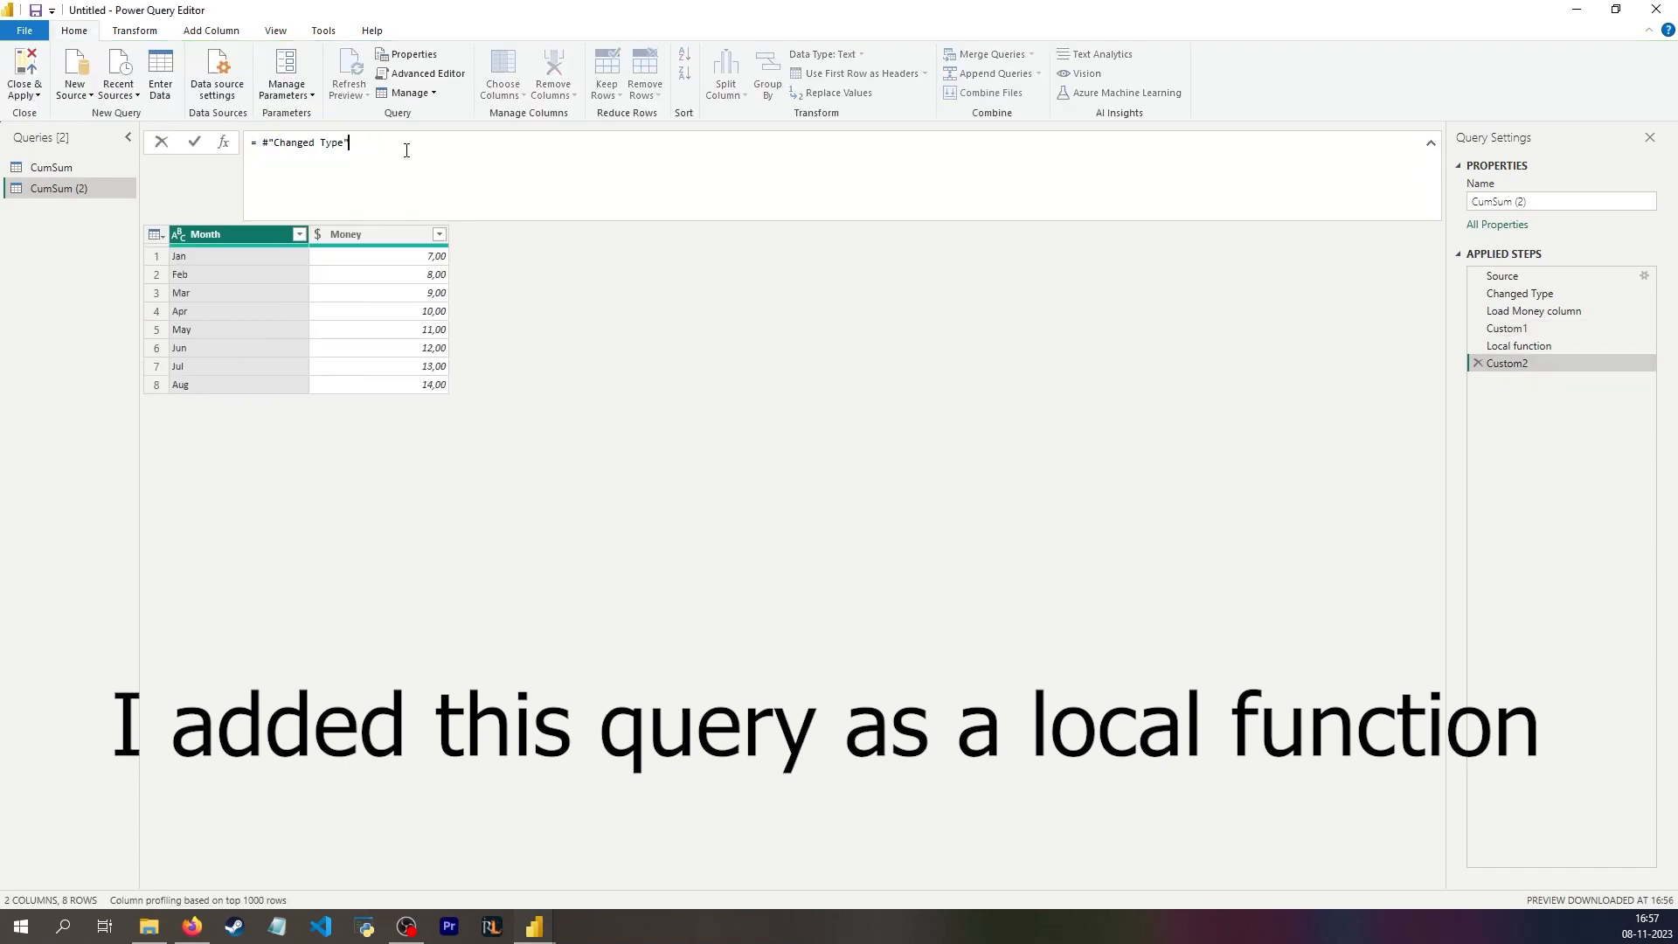
{"action": "key", "text": "ctrl+a"}
{"action": "key", "text": "ctrl+v"}
Step: Replace the start of the condition's List.Sum and List.FirstN expression in Custom2 with #"Local function"(_)
{"action": "scroll", "coordinate": [403, 155], "scroll_direction": "up", "scroll_amount": 2}
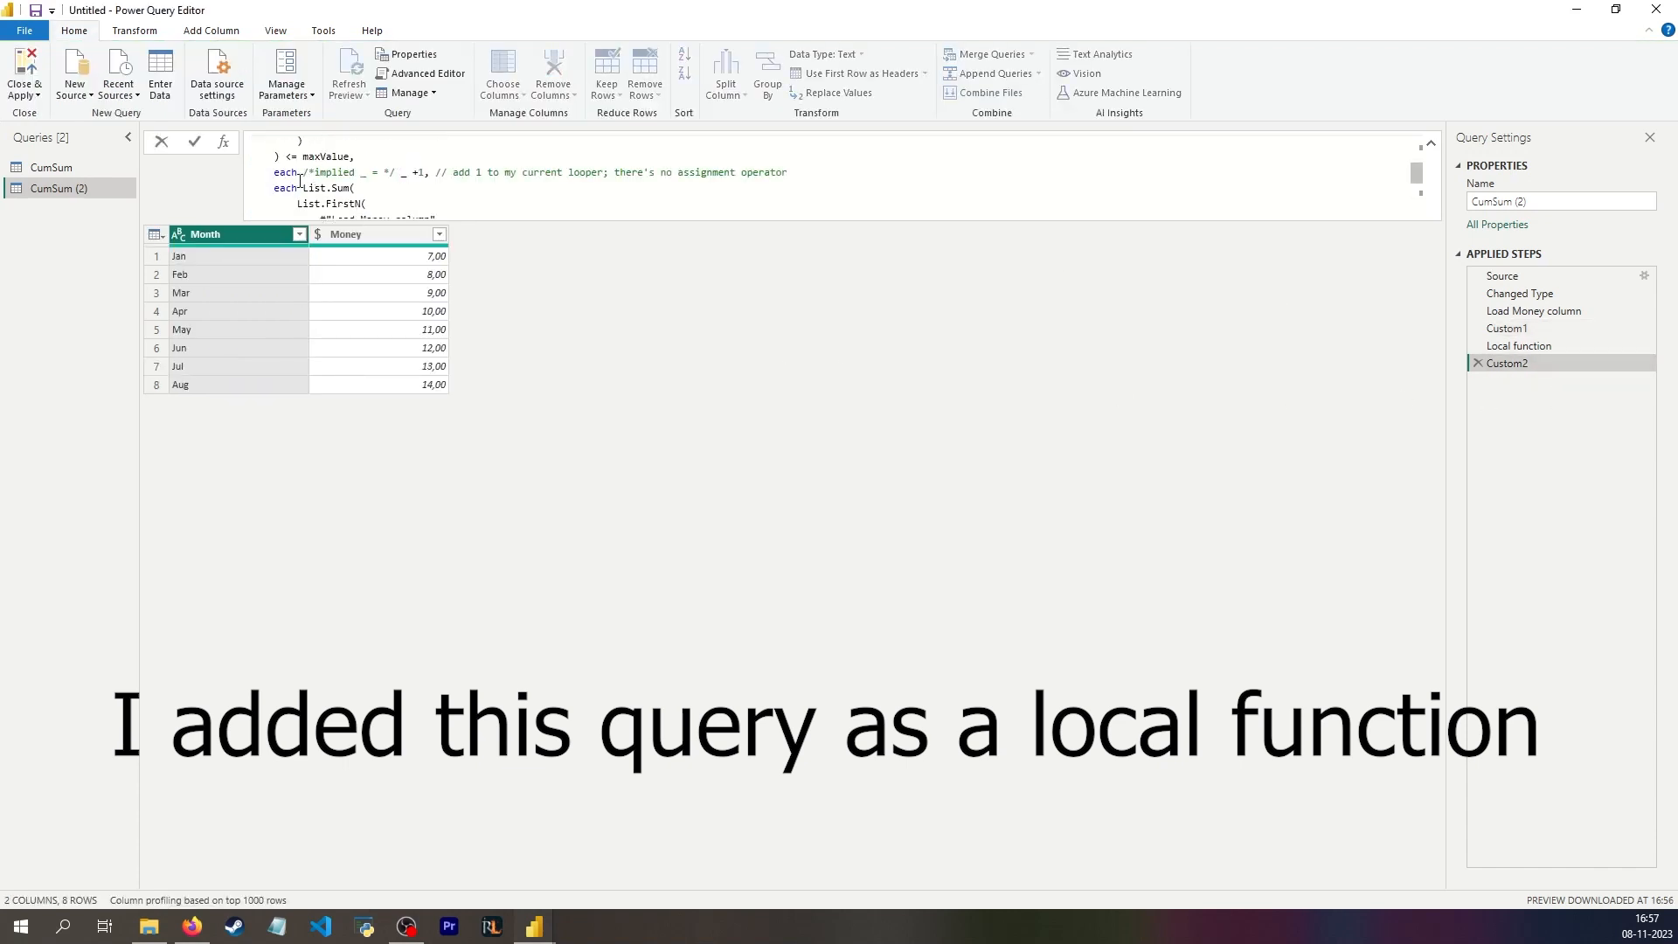
{"action": "scroll", "coordinate": [299, 181], "scroll_direction": "up", "scroll_amount": 3}
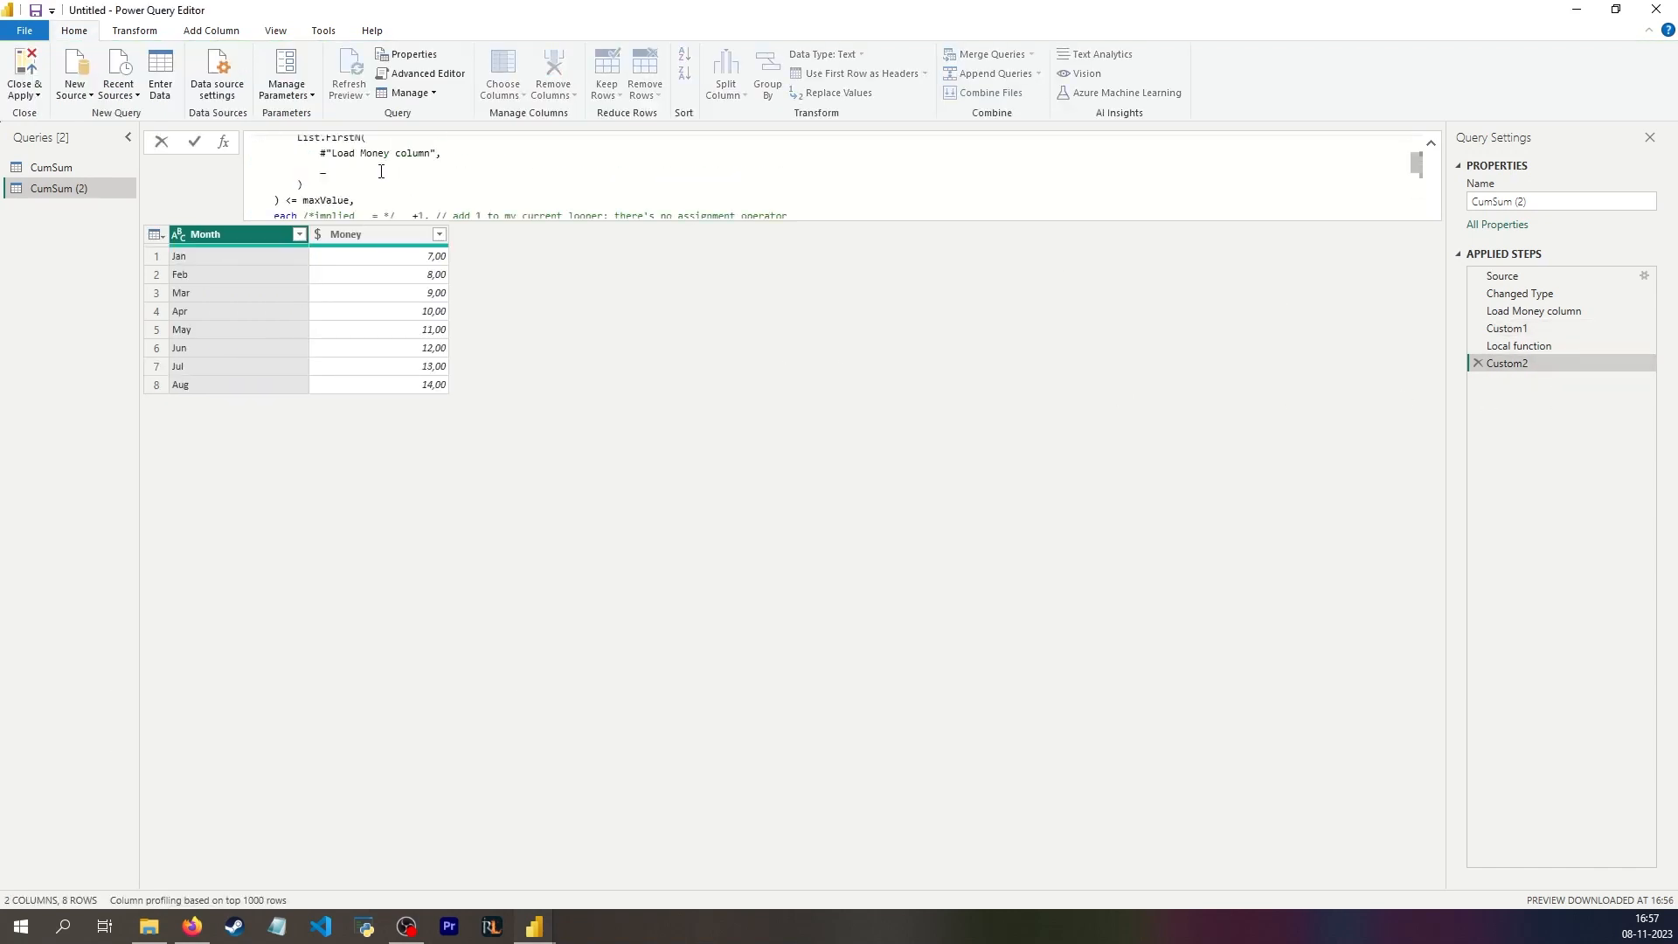
{"action": "scroll", "coordinate": [381, 172], "scroll_direction": "up", "scroll_amount": 1}
{"action": "left_click_drag", "start_coordinate": [302, 165], "coordinate": [388, 181]}
{"action": "key", "text": "Delete"}
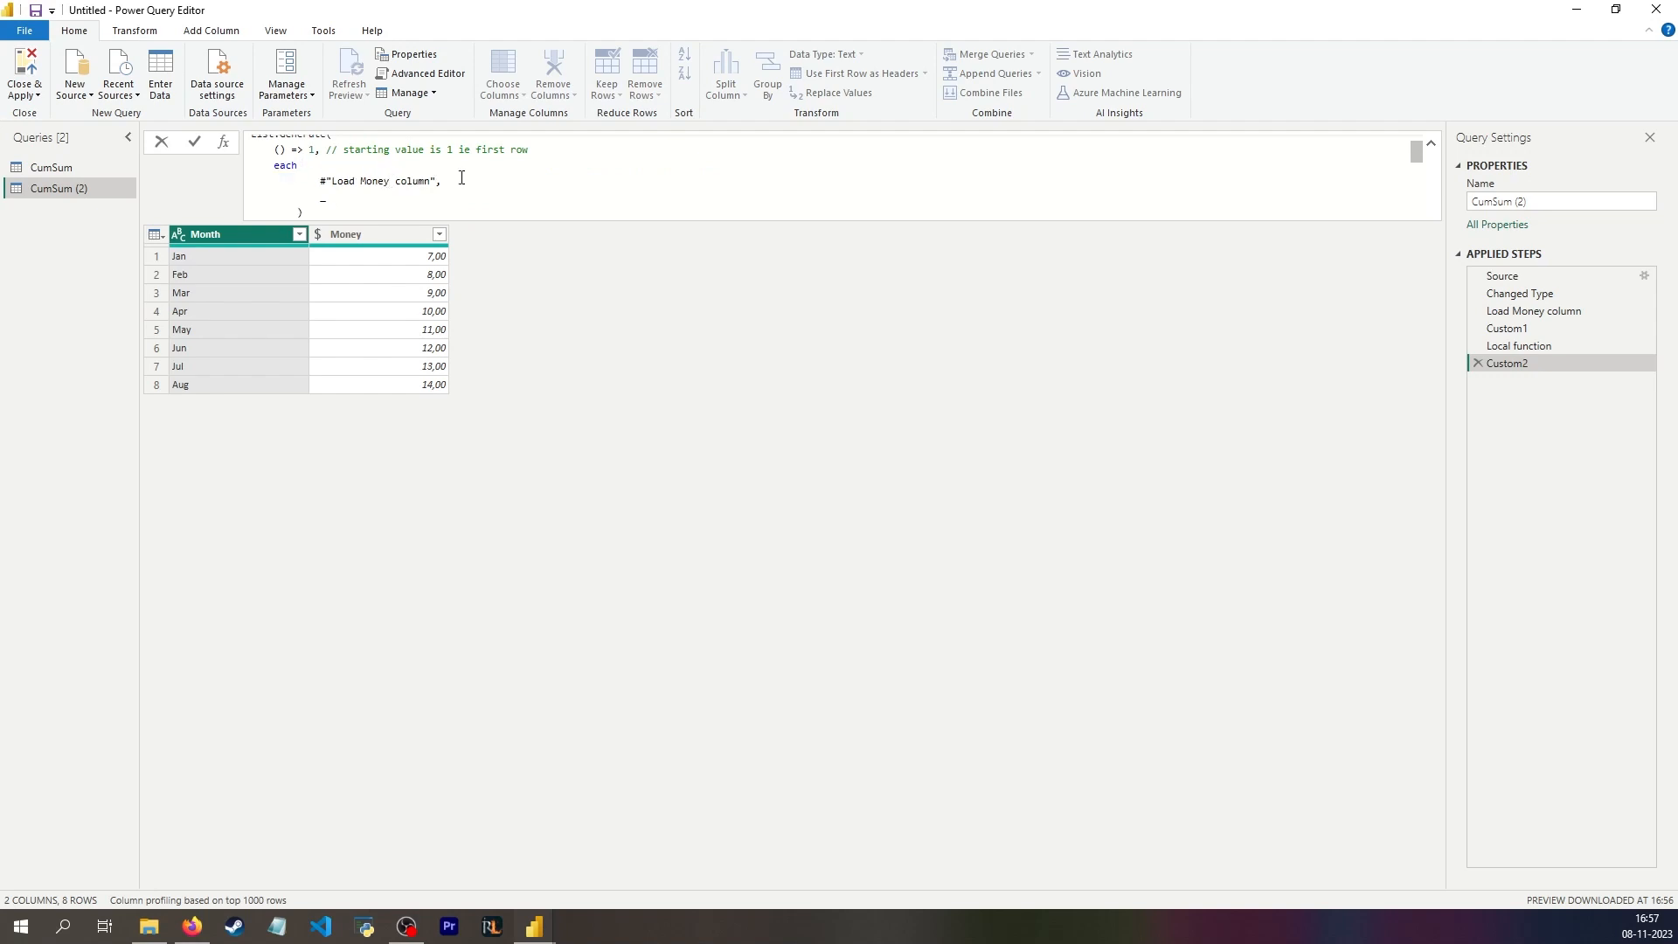
{"action": "left_click", "coordinate": [445, 180], "text": "shift"}
{"action": "key", "text": "Delete"}
{"action": "type", "text": "#\"Local function\""}
{"action": "type", "text": "("}
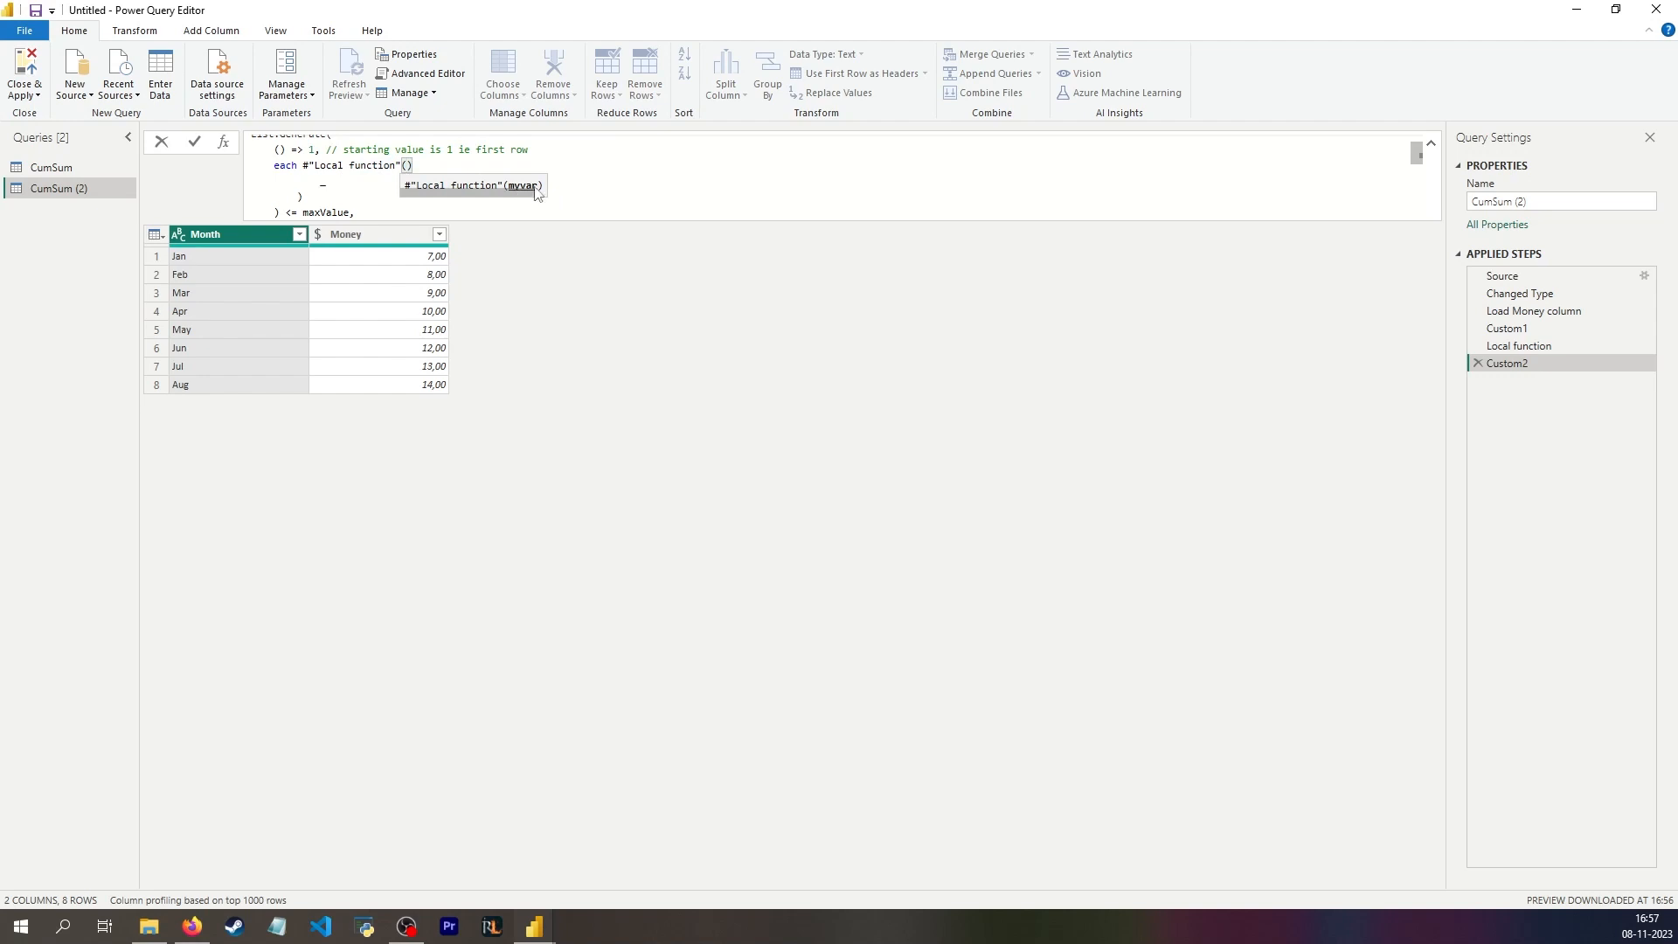
{"action": "type", "text": "_"}
Step: Remove the leftover underscore, parentheses and line breaks so the condition reads each #"Local function"(_) <= maxValue, and apply the formula
{"action": "left_click", "coordinate": [253, 184]}
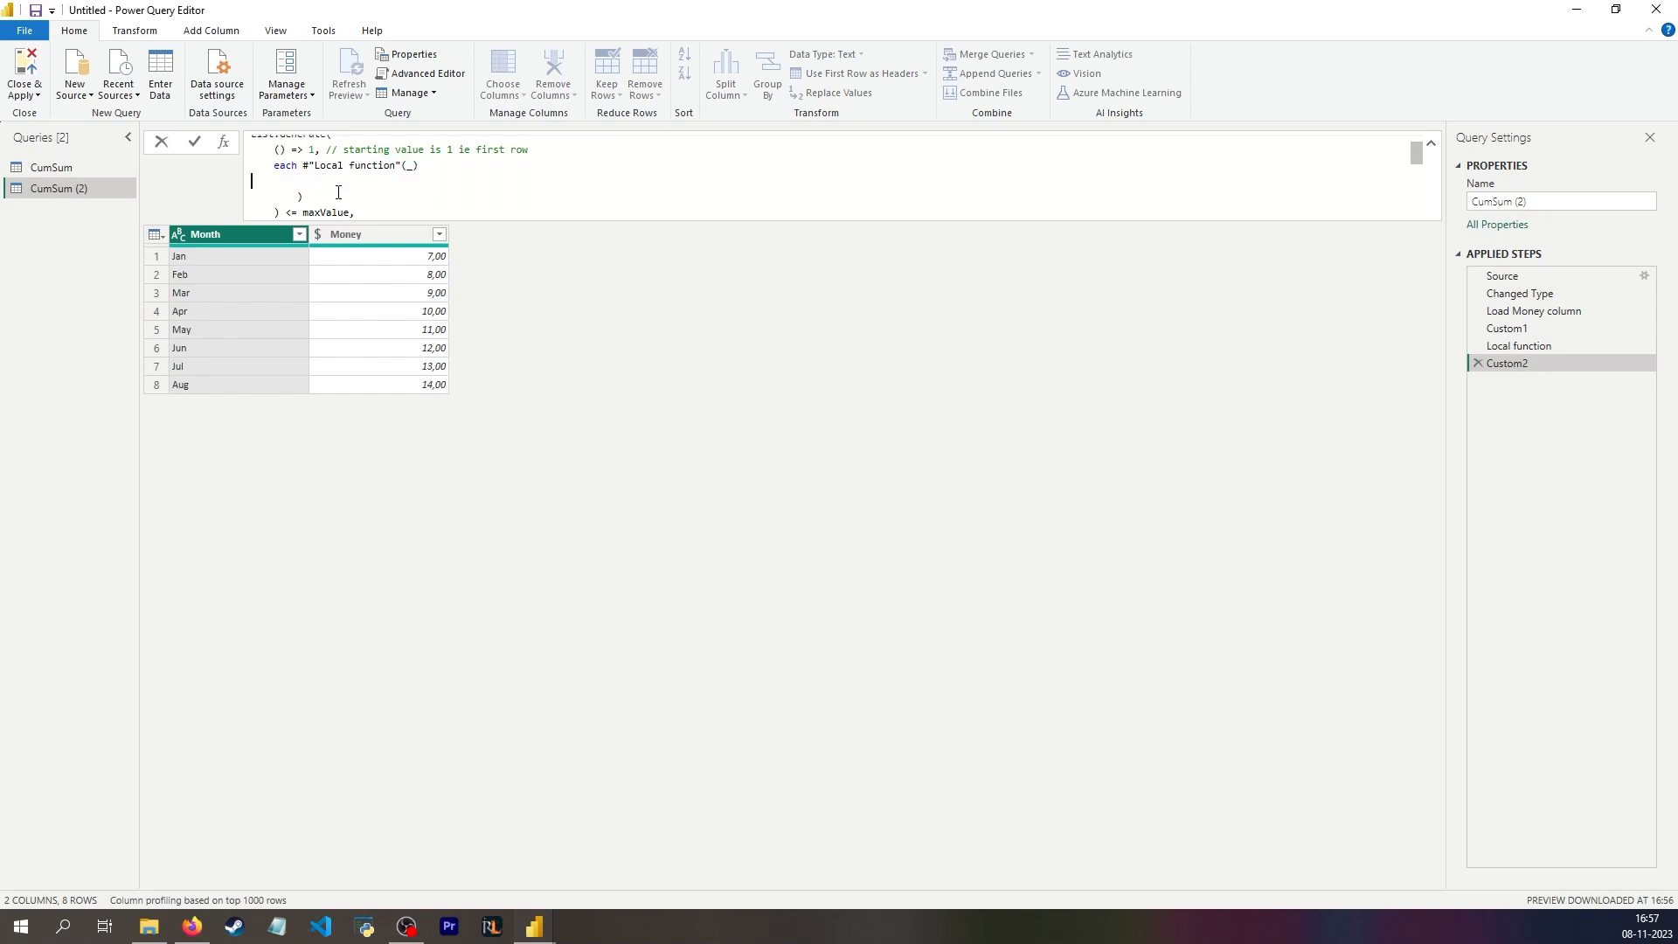
{"action": "key", "text": "BackSpace"}
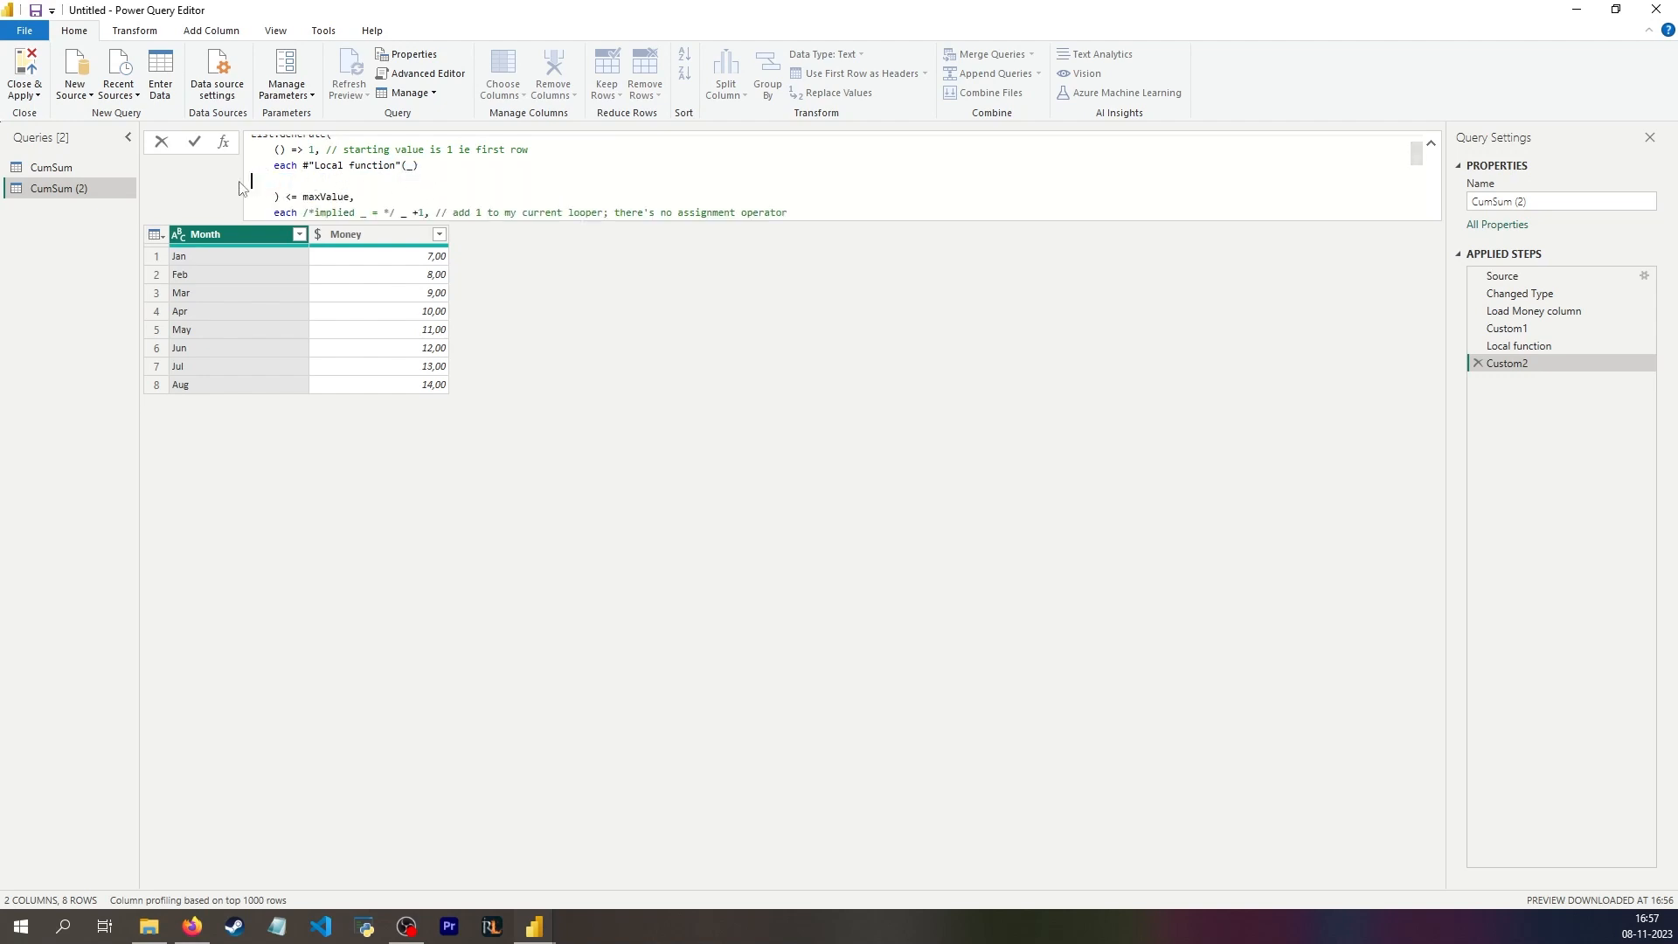
{"action": "key", "text": "Delete"}
{"action": "key", "text": "Delete"}
{"action": "key", "text": "Delete"}
{"action": "key", "text": "Delete"}
{"action": "key", "text": "Delete"}
{"action": "key", "text": "Delete"}
{"action": "key", "text": "Delete"}
{"action": "key", "text": "Return"}
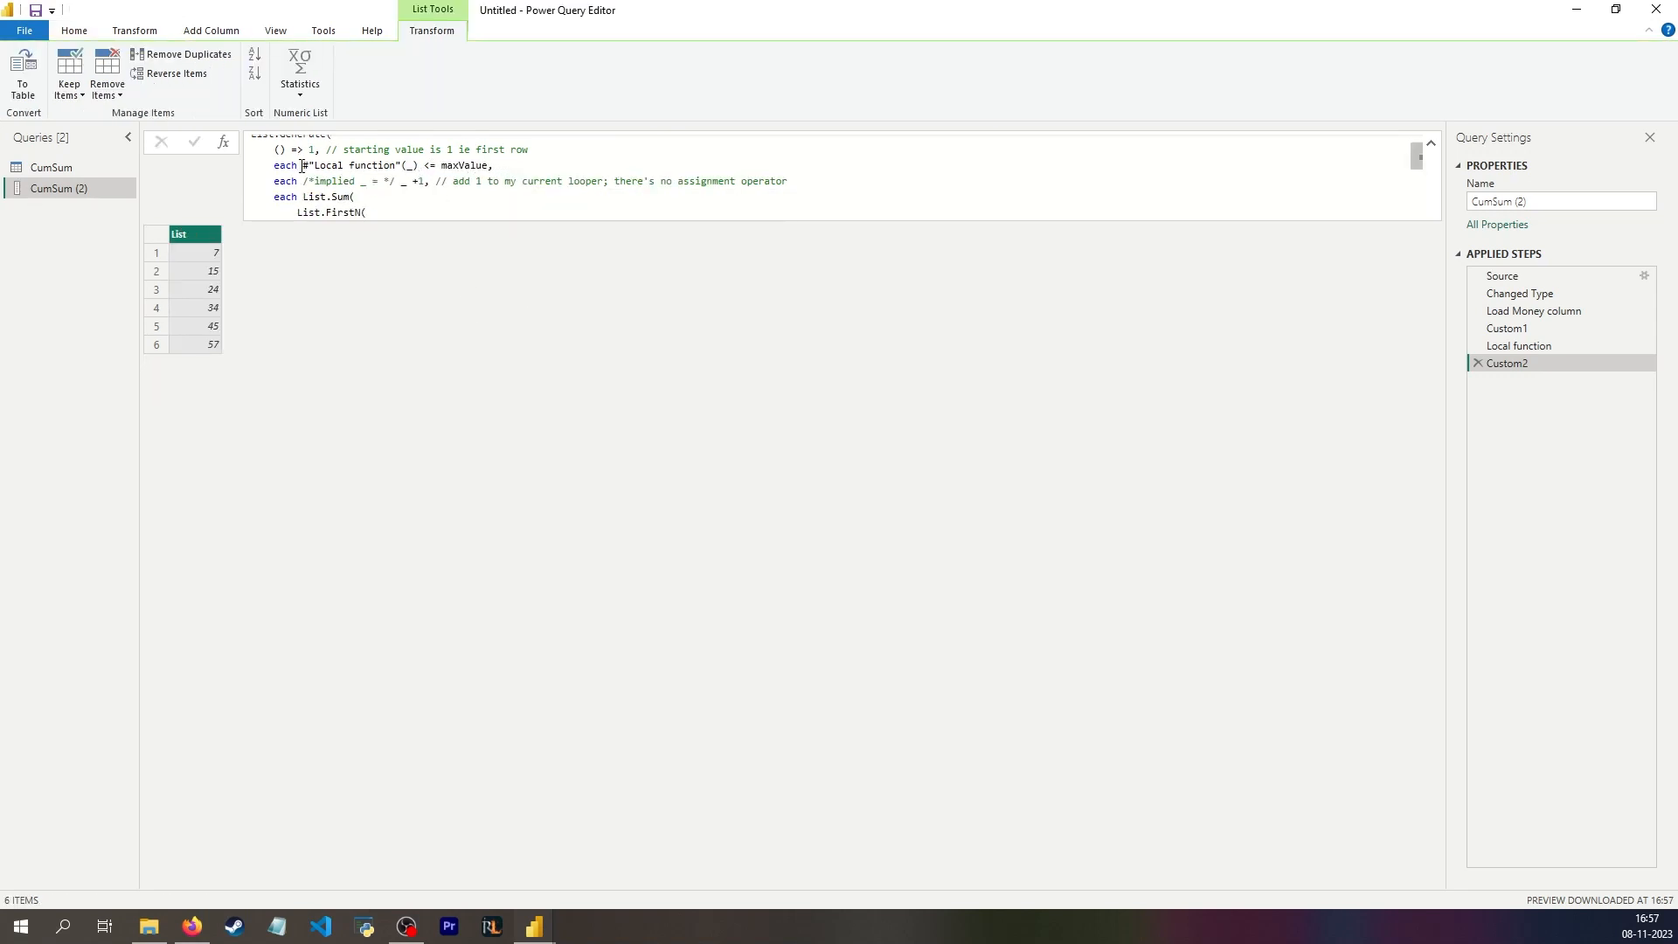
Step: Replace the selector's List.Sum expression with a copy of #"Local function"(_), remove the extra closing parenthesis and apply the formula
{"action": "left_click_drag", "start_coordinate": [303, 165], "coordinate": [418, 165]}
{"action": "key", "text": "ctrl+c"}
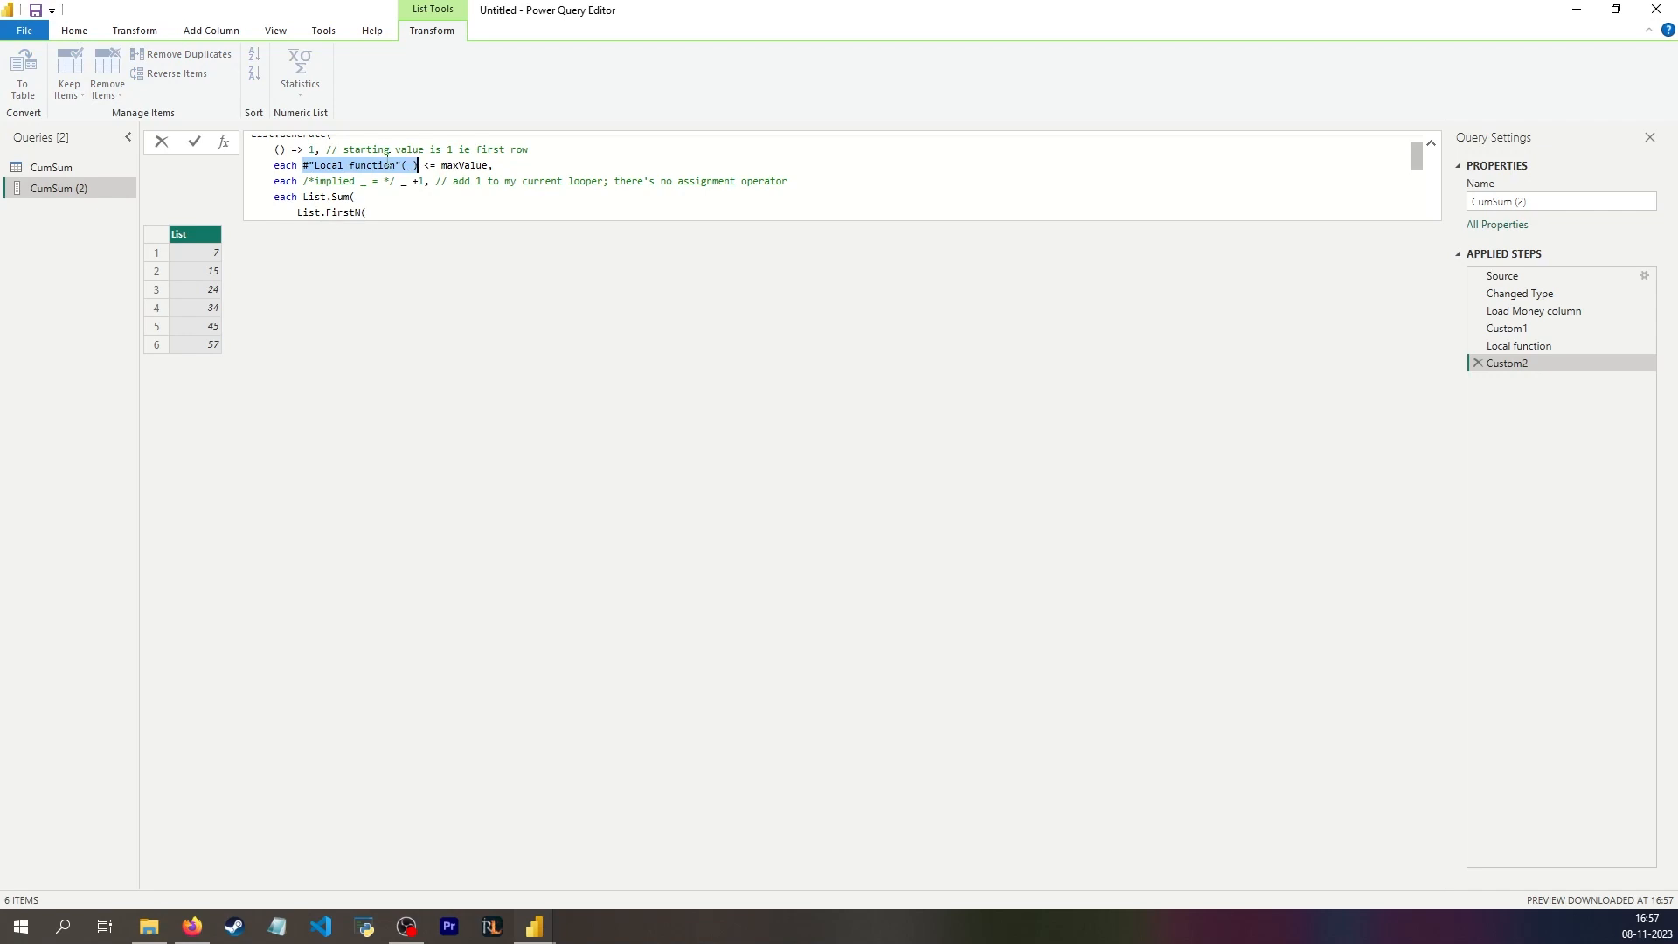
{"action": "scroll", "coordinate": [301, 143], "scroll_direction": "down", "scroll_amount": 1}
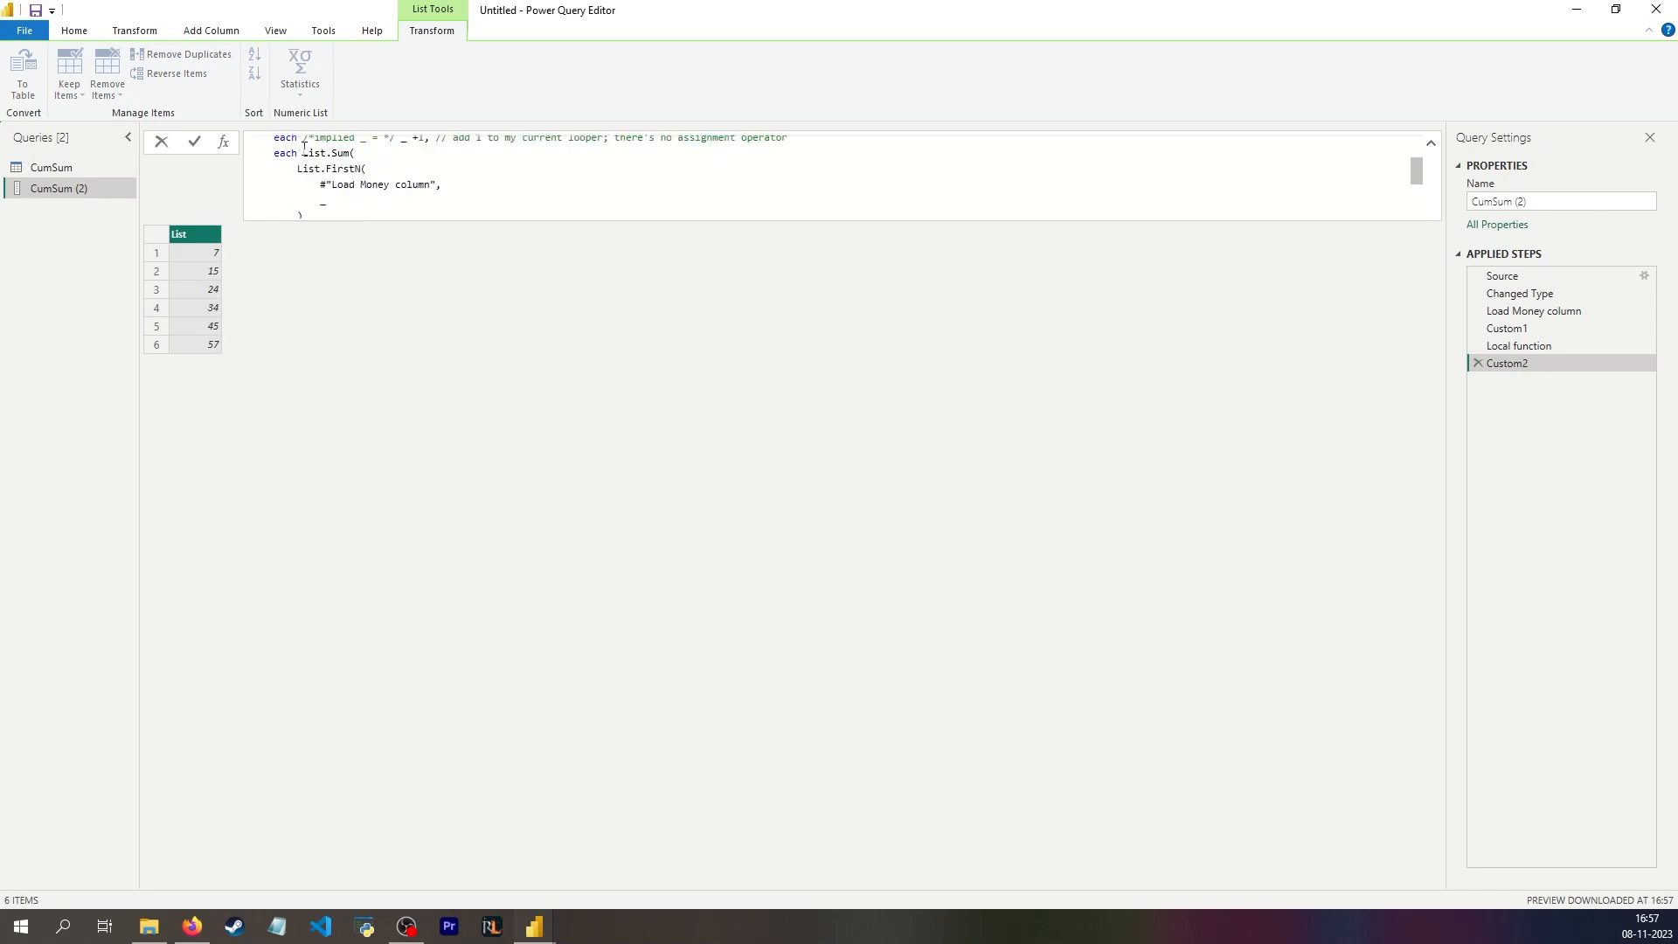
{"action": "left_click_drag", "start_coordinate": [305, 153], "coordinate": [349, 168]}
{"action": "key", "text": "BackSpace"}
{"action": "key", "text": "ctrl+v"}
{"action": "key", "text": "Return"}
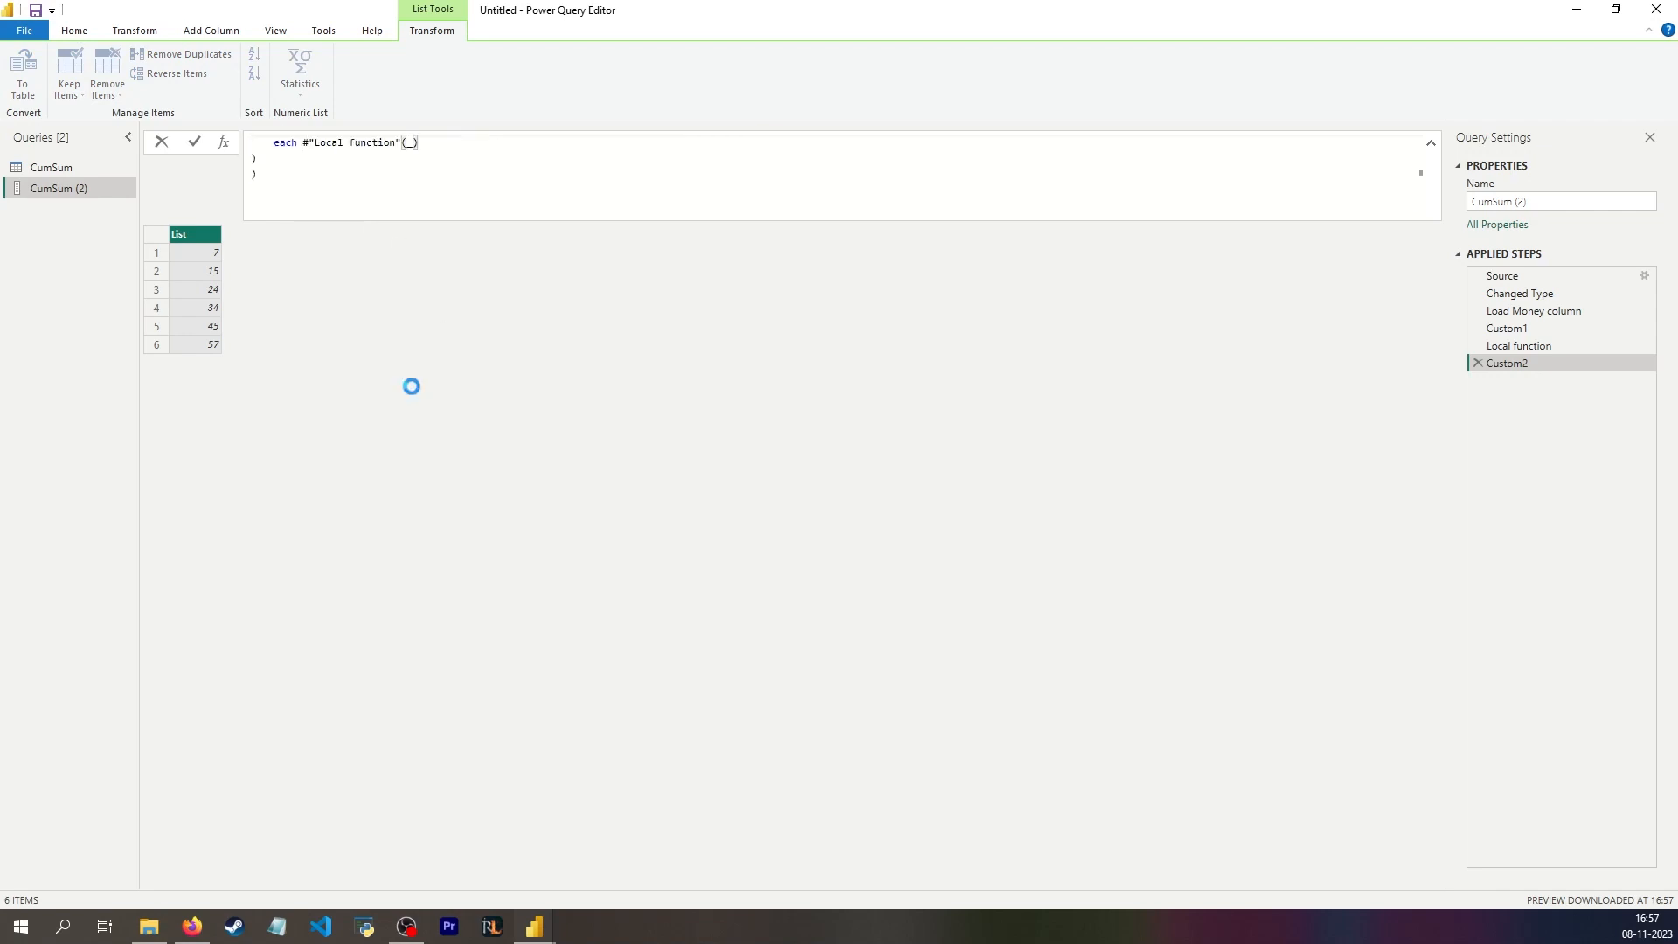
{"action": "key", "text": "BackSpace"}
{"action": "key", "text": "Return"}
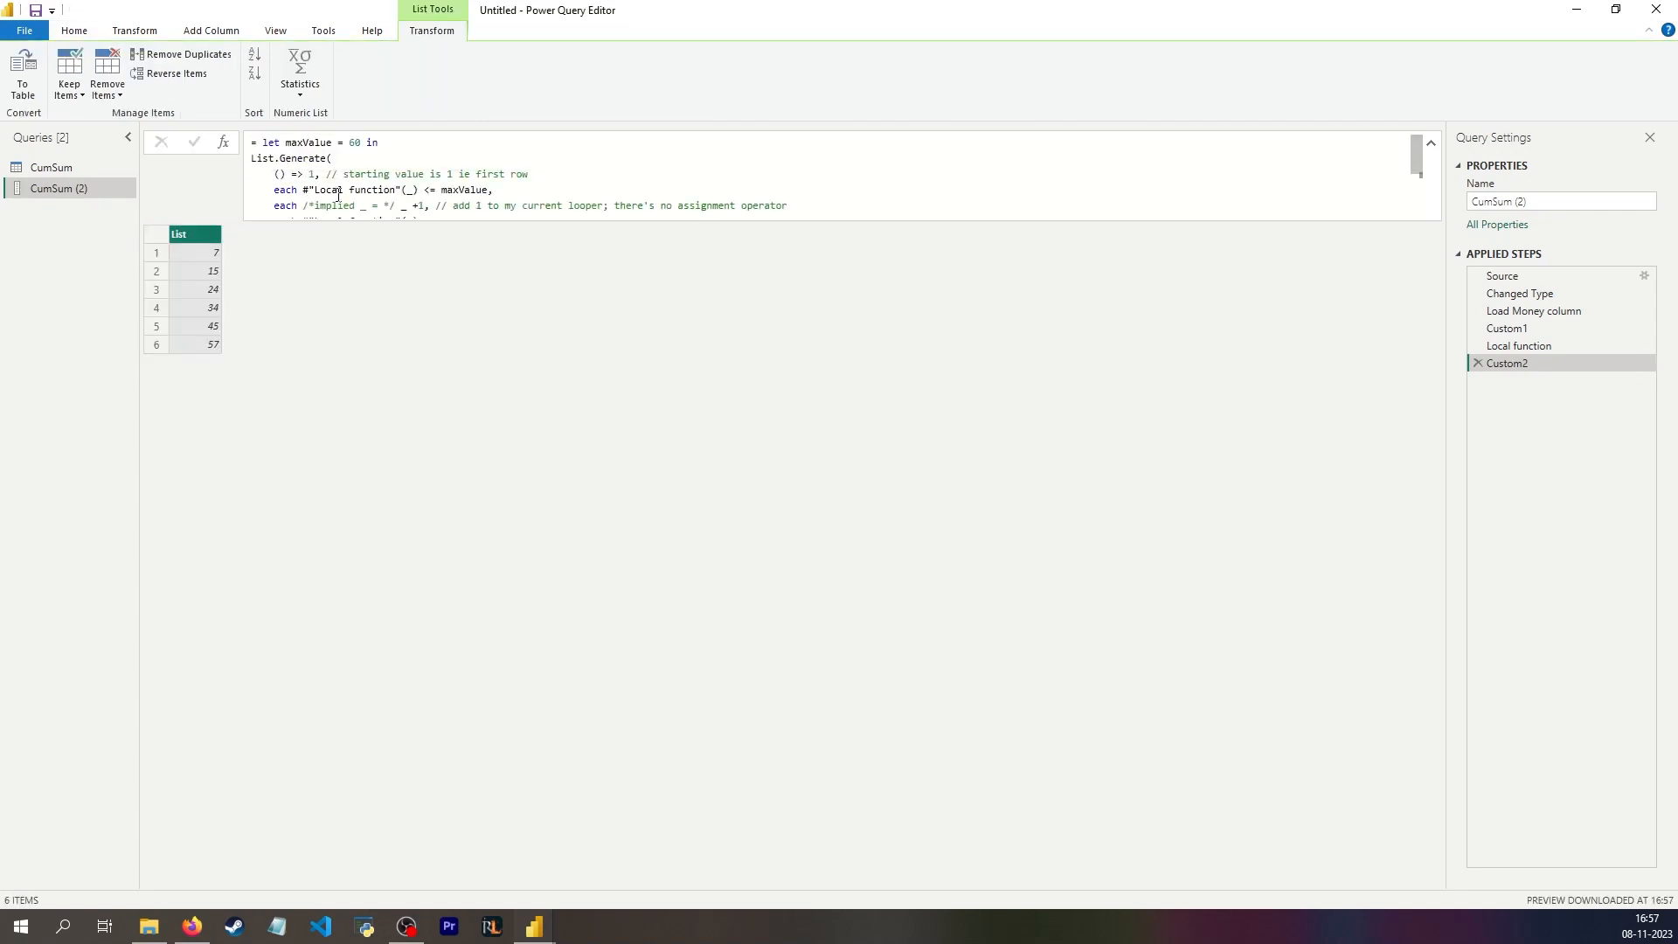
{"action": "scroll", "coordinate": [349, 180], "scroll_direction": "down", "scroll_amount": 2}
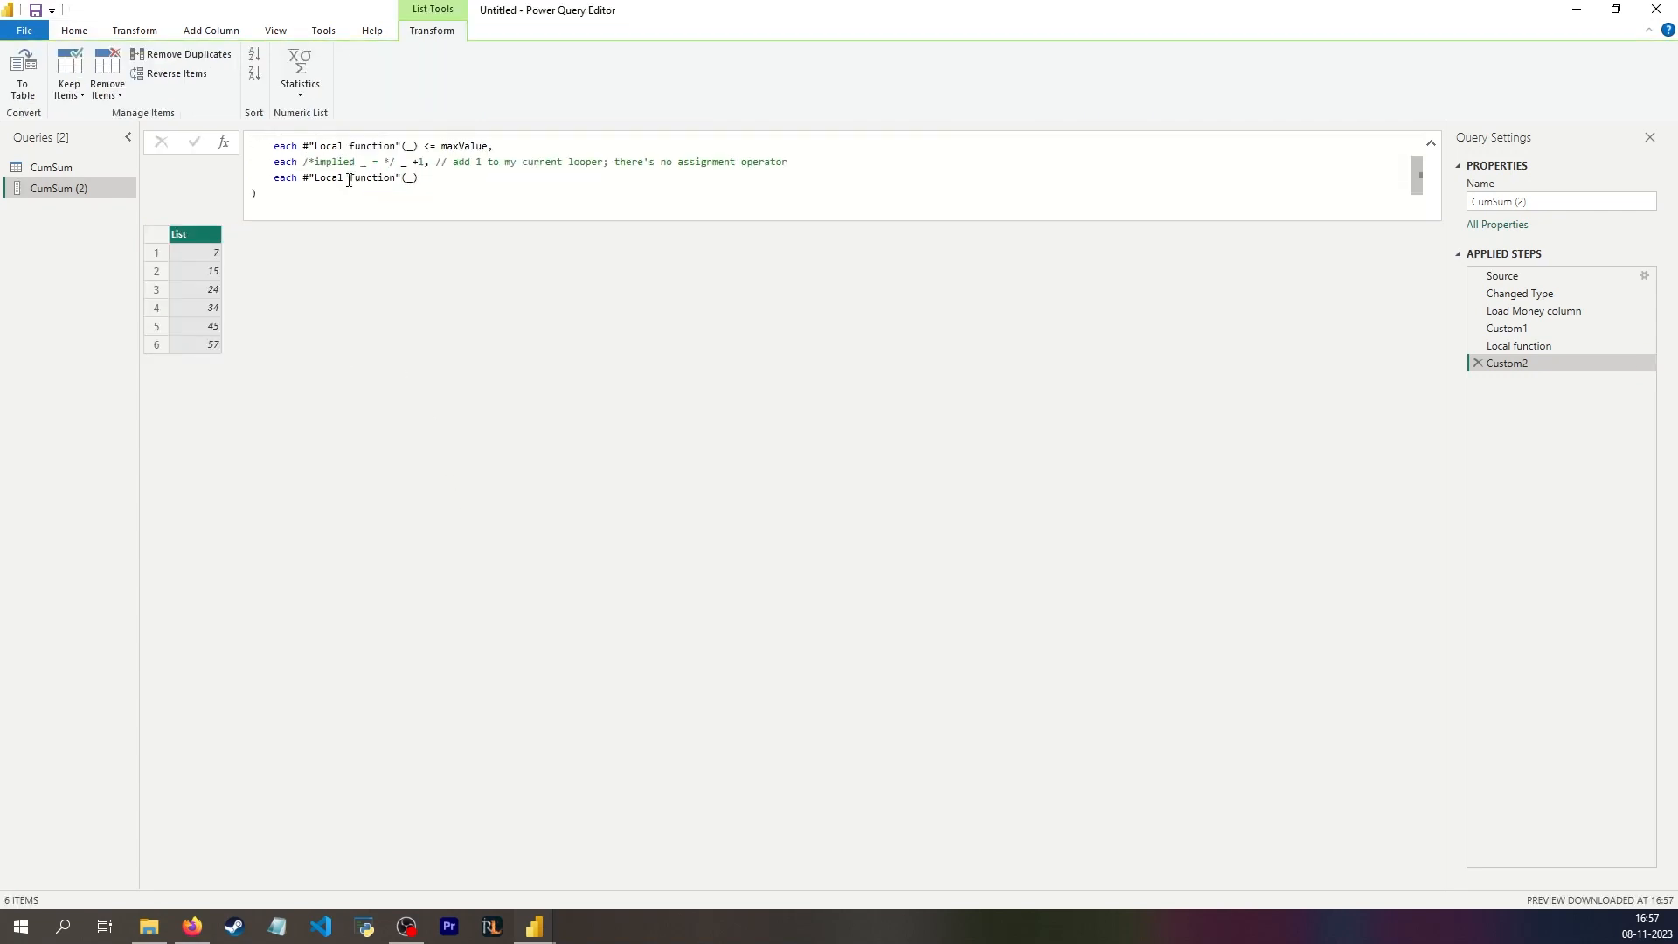
{"action": "scroll", "coordinate": [349, 181], "scroll_direction": "up", "scroll_amount": 2}
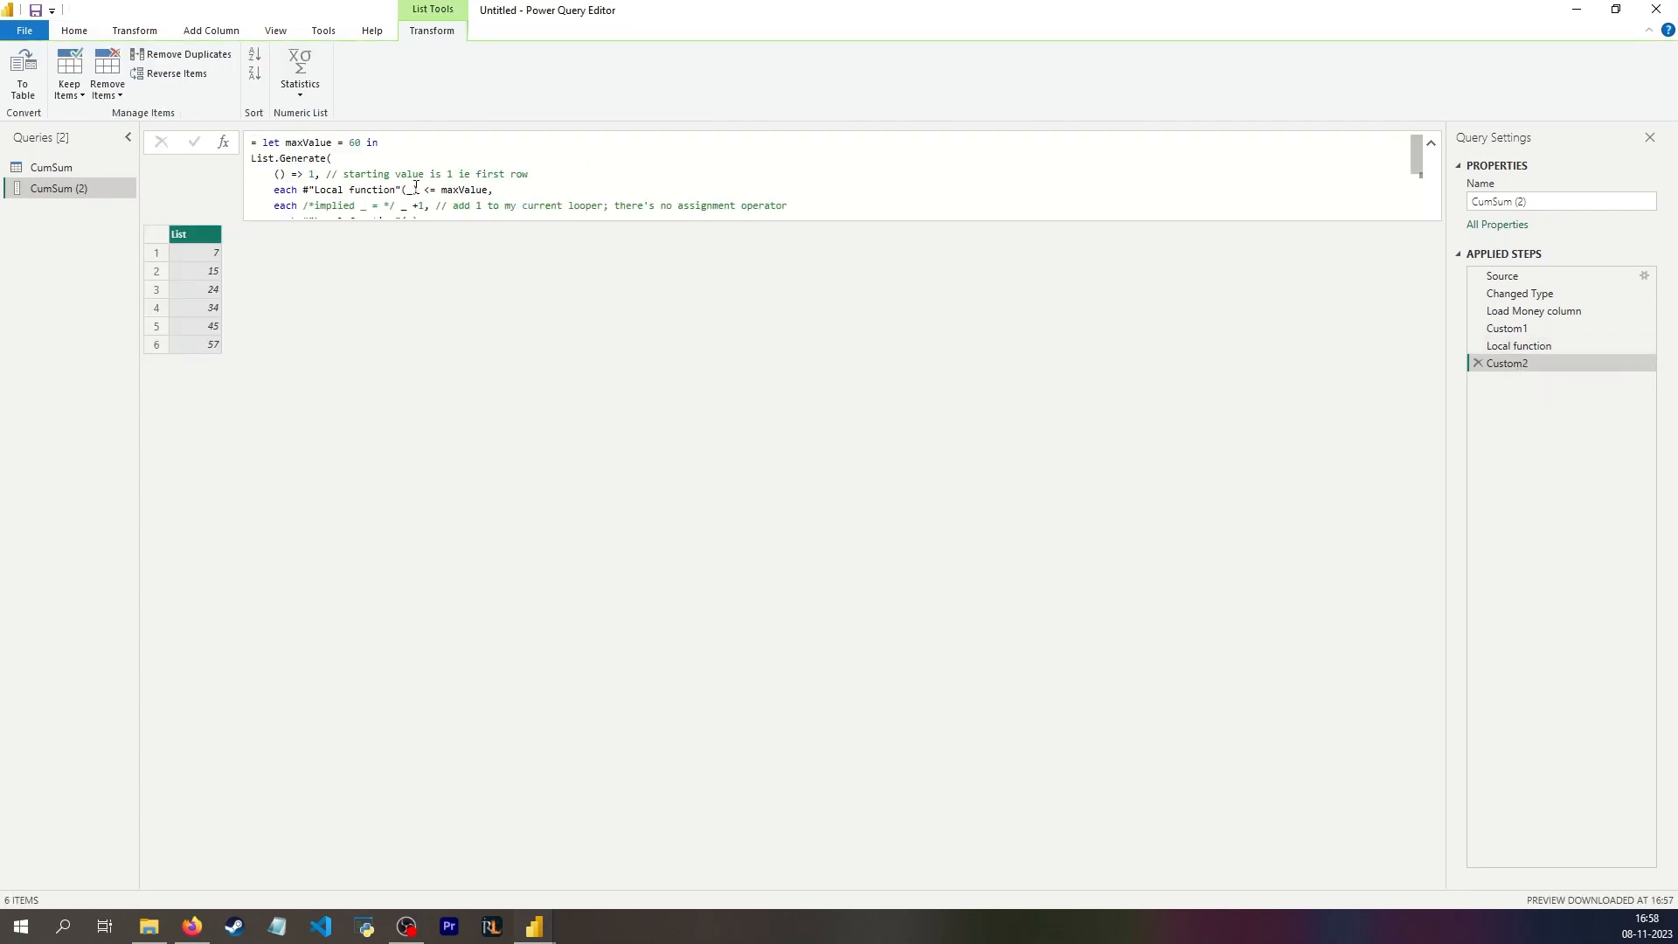
{"action": "left_click", "coordinate": [411, 189]}
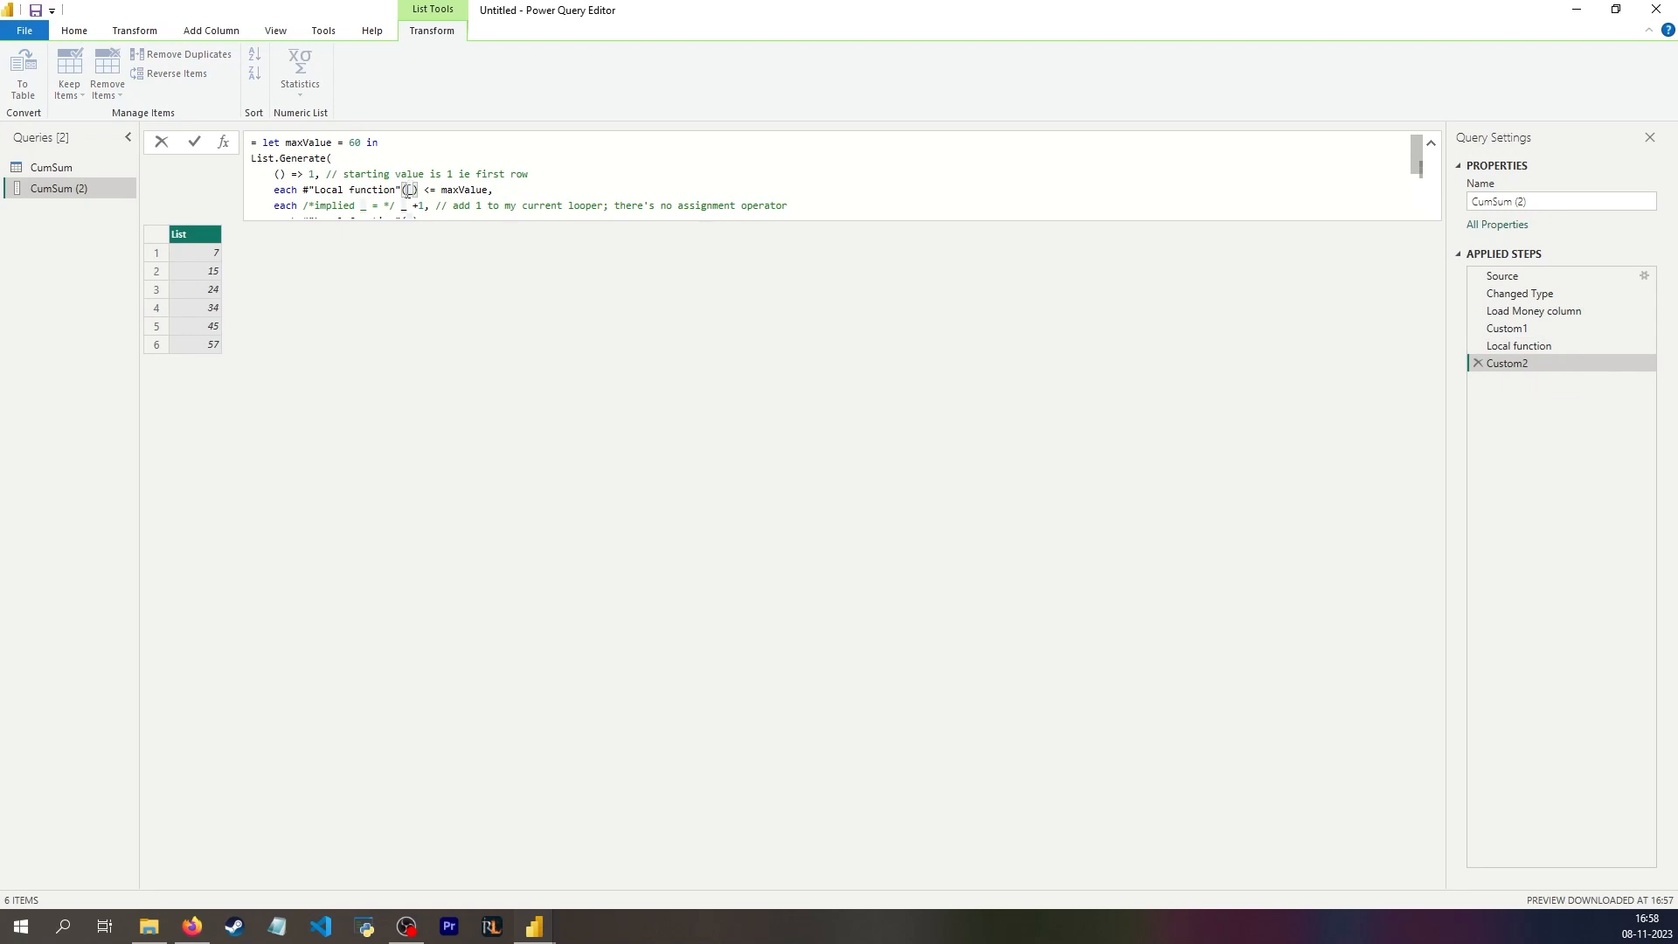
{"action": "key", "text": "BackSpace"}
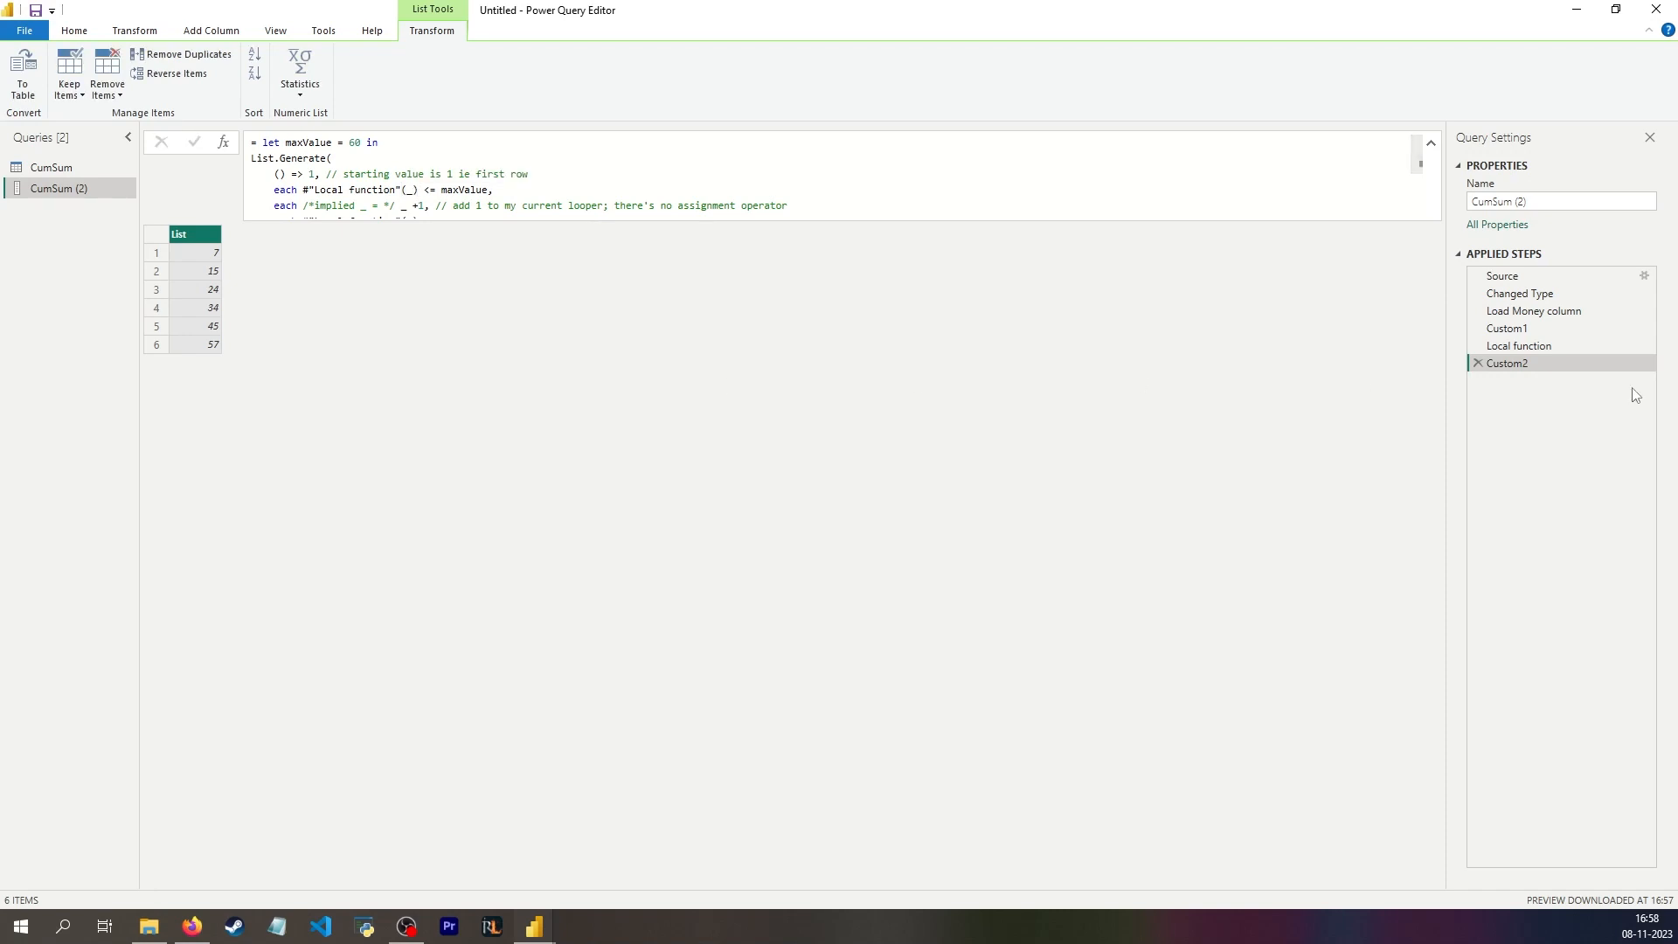
Step: Declare the myvar parameter of the Local function step as any, apply it, and change its type to number
{"action": "left_click", "coordinate": [1548, 346]}
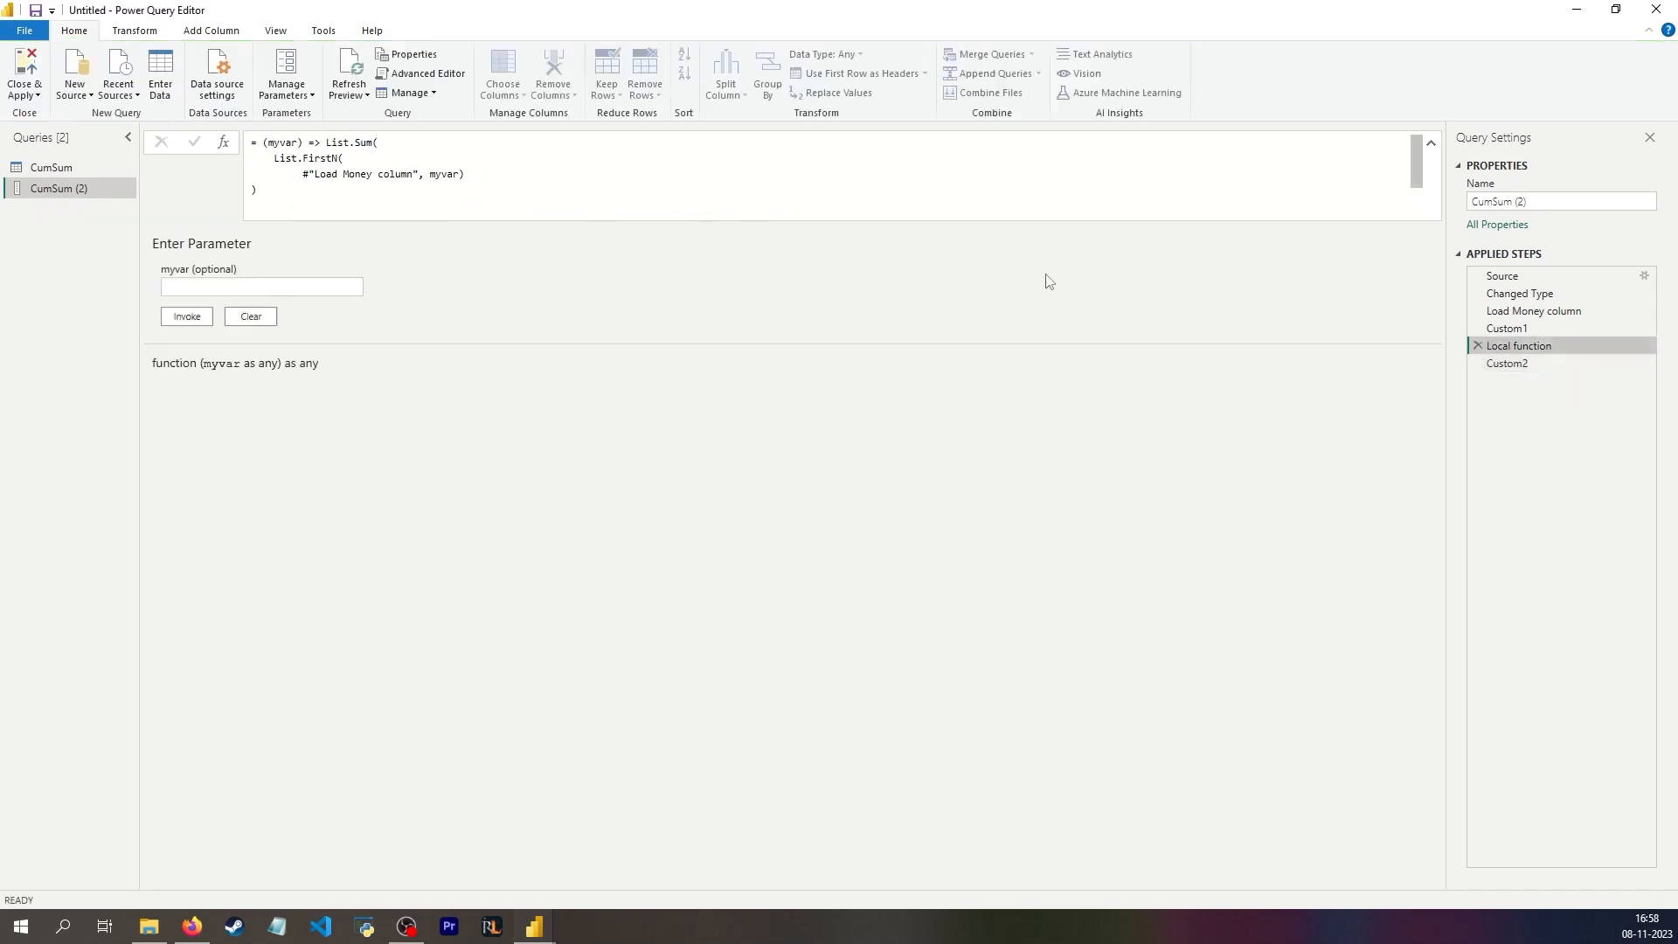
{"action": "left_click", "coordinate": [310, 142]}
{"action": "type", "text": "as any"}
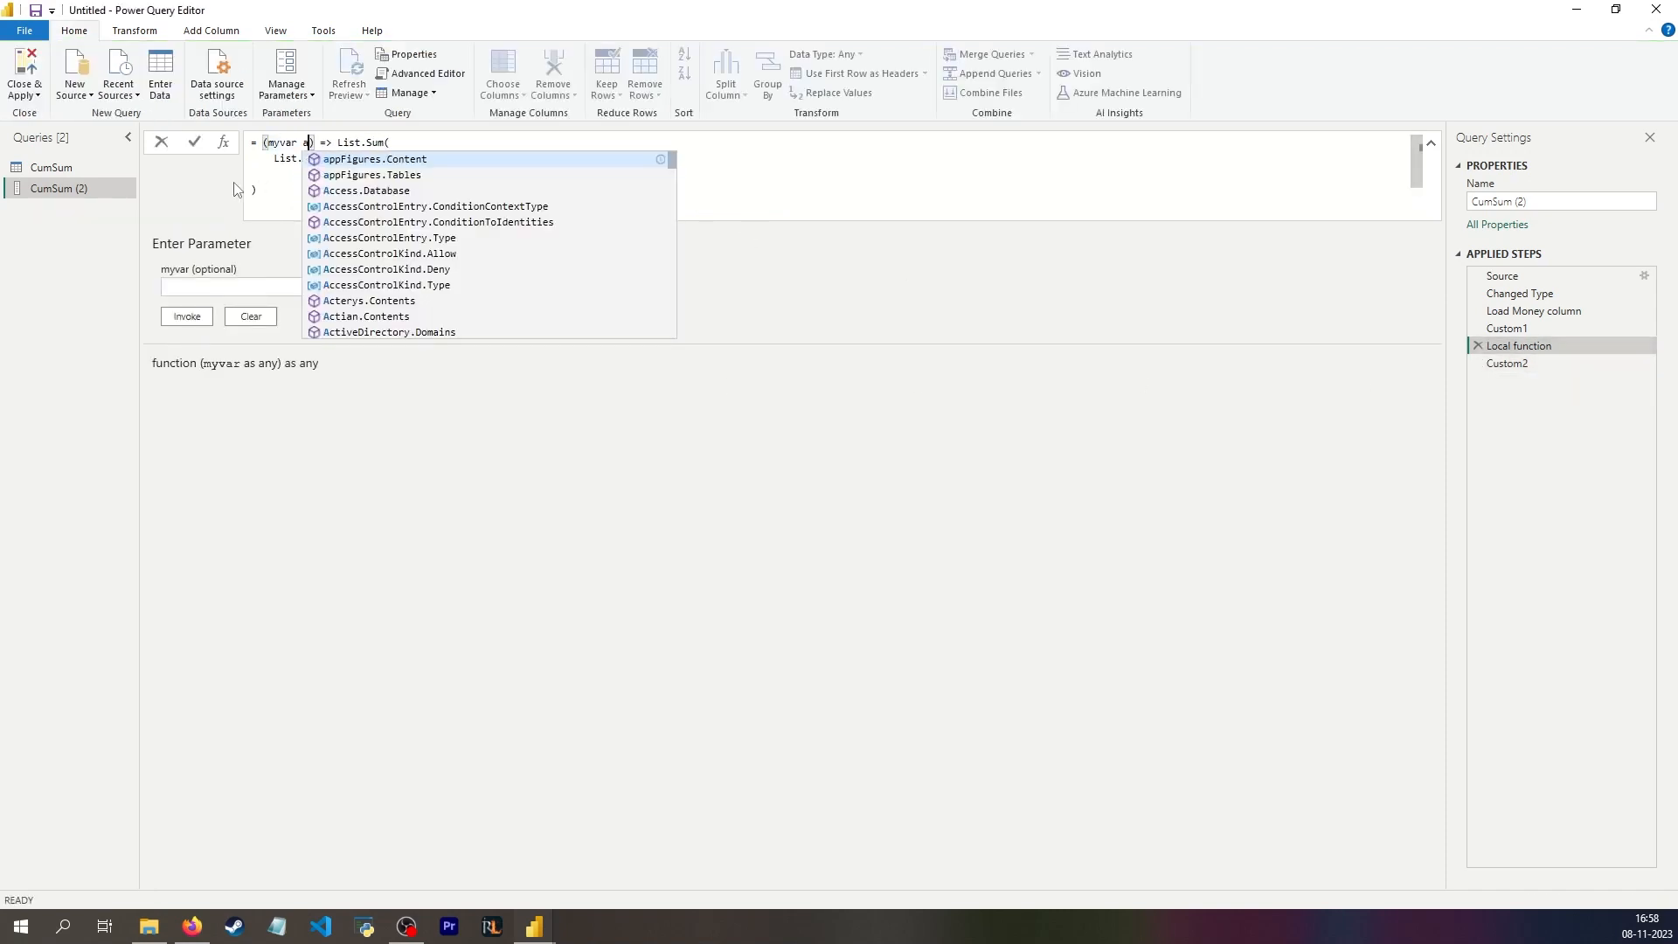
{"action": "left_click", "coordinate": [391, 435]}
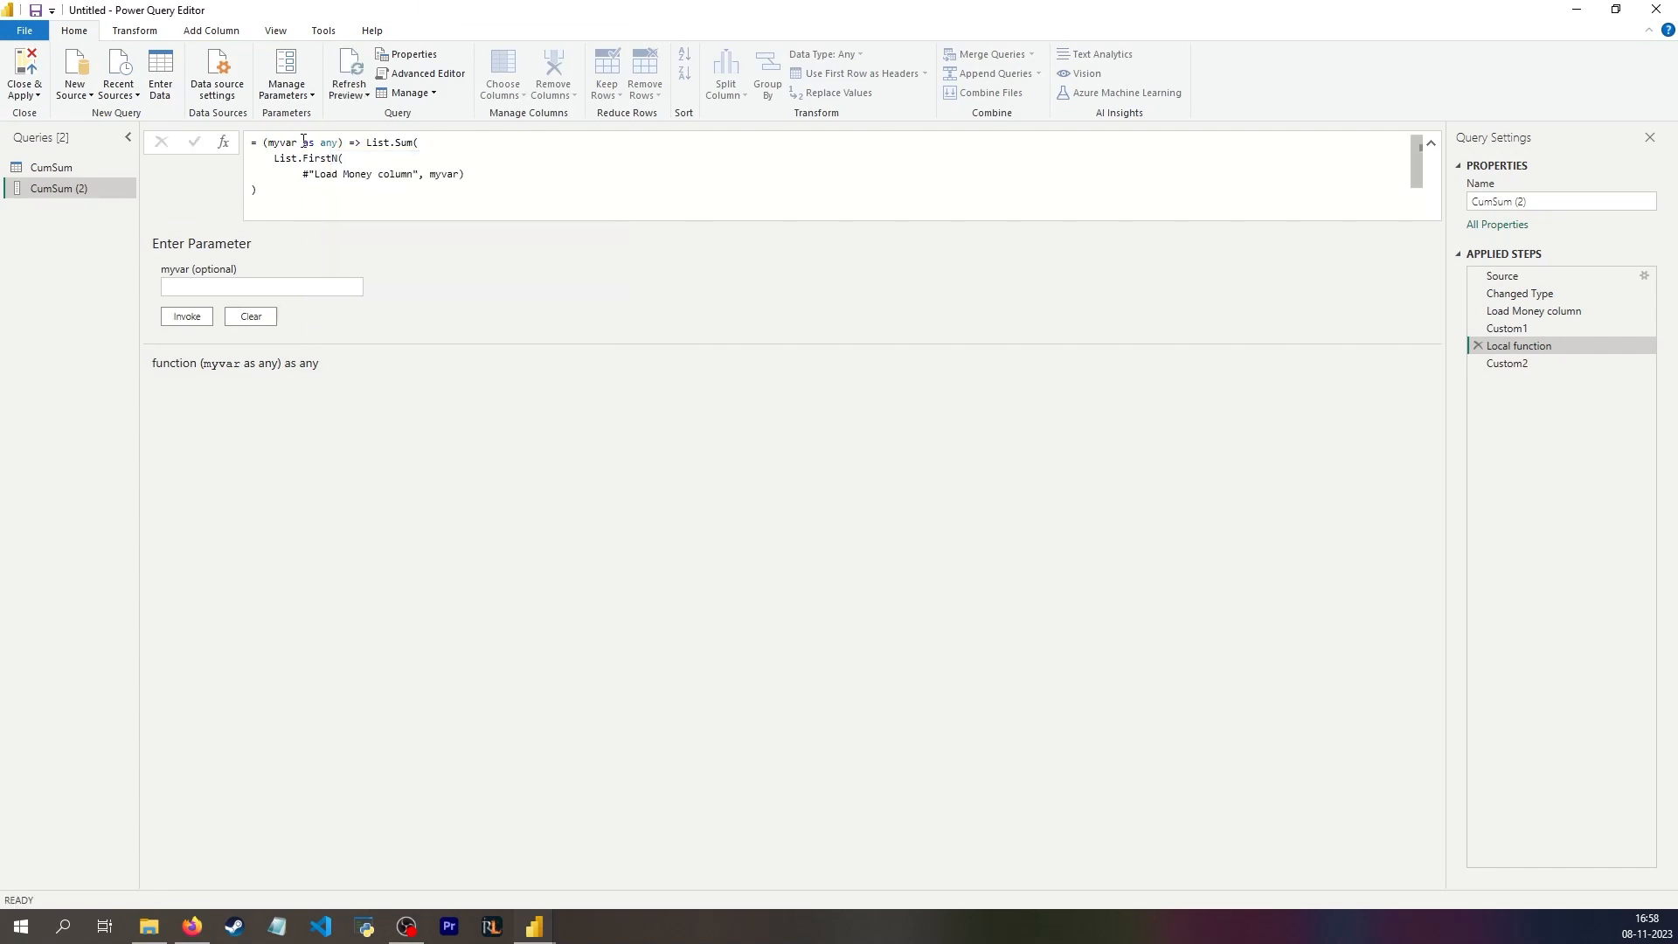
{"action": "double_click", "coordinate": [329, 143]}
{"action": "type", "text": "number"}
{"action": "key", "text": "Return"}
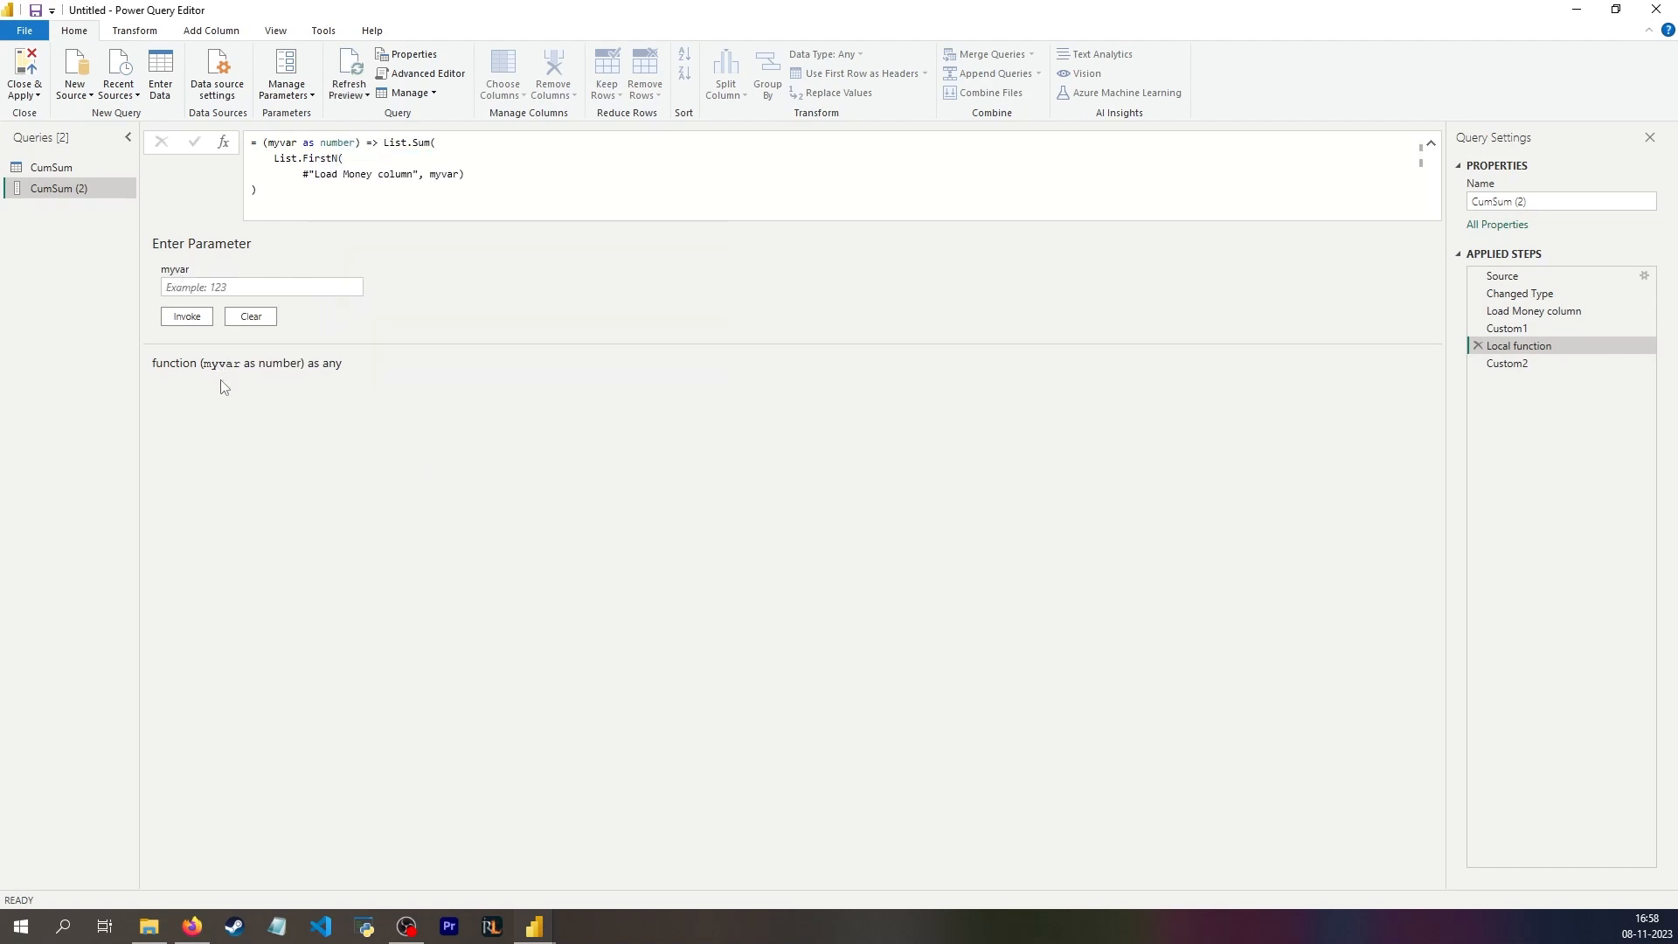
Step: Try removing and retyping the underscore argument of #"Local function"(_) in the condition of Custom2
{"action": "left_click", "coordinate": [1555, 363]}
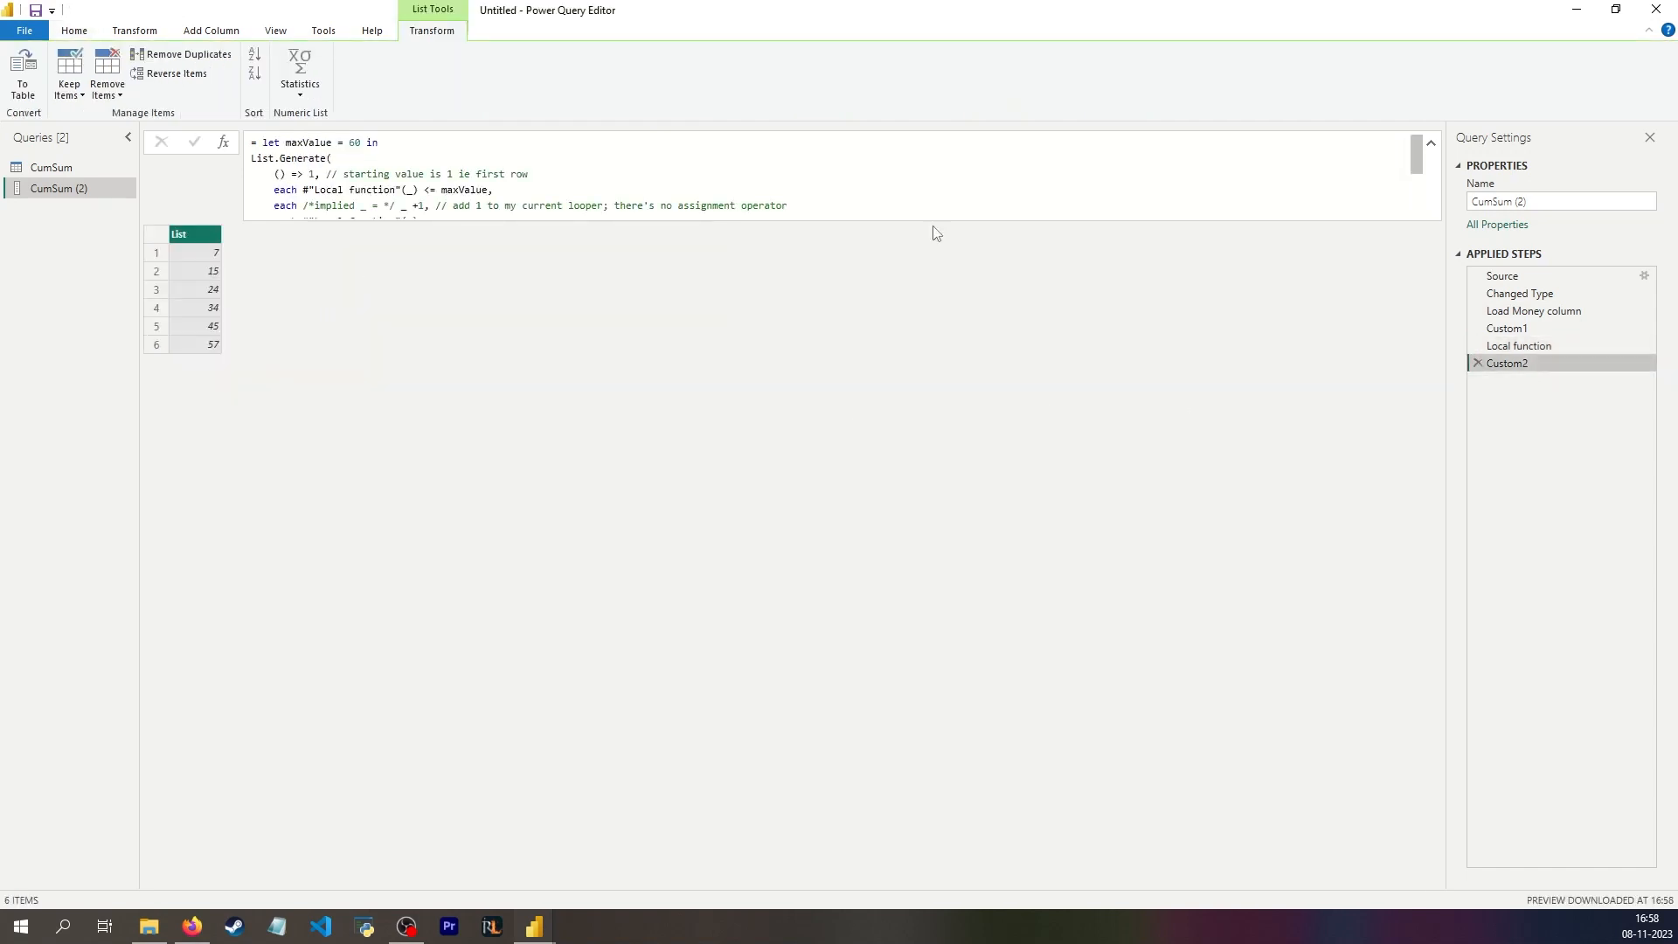
{"action": "left_click", "coordinate": [407, 190]}
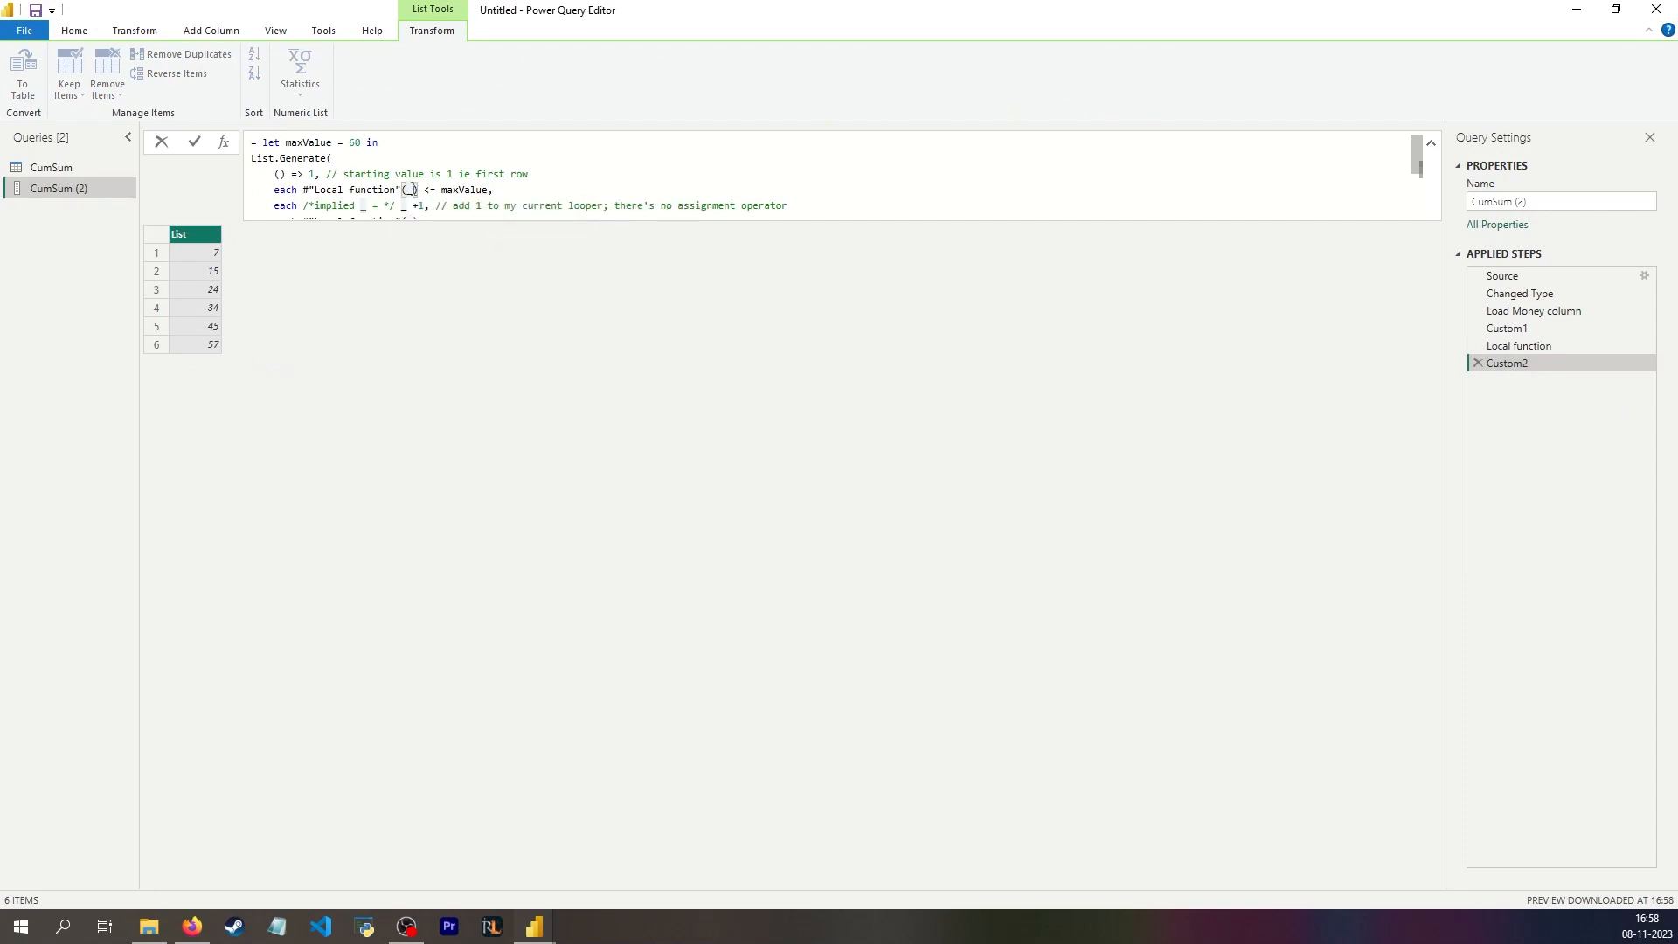
{"action": "key", "text": "BackSpace"}
{"action": "type", "text": "_"}
{"action": "key", "text": "BackSpace"}
{"action": "left_click", "coordinate": [406, 190]}
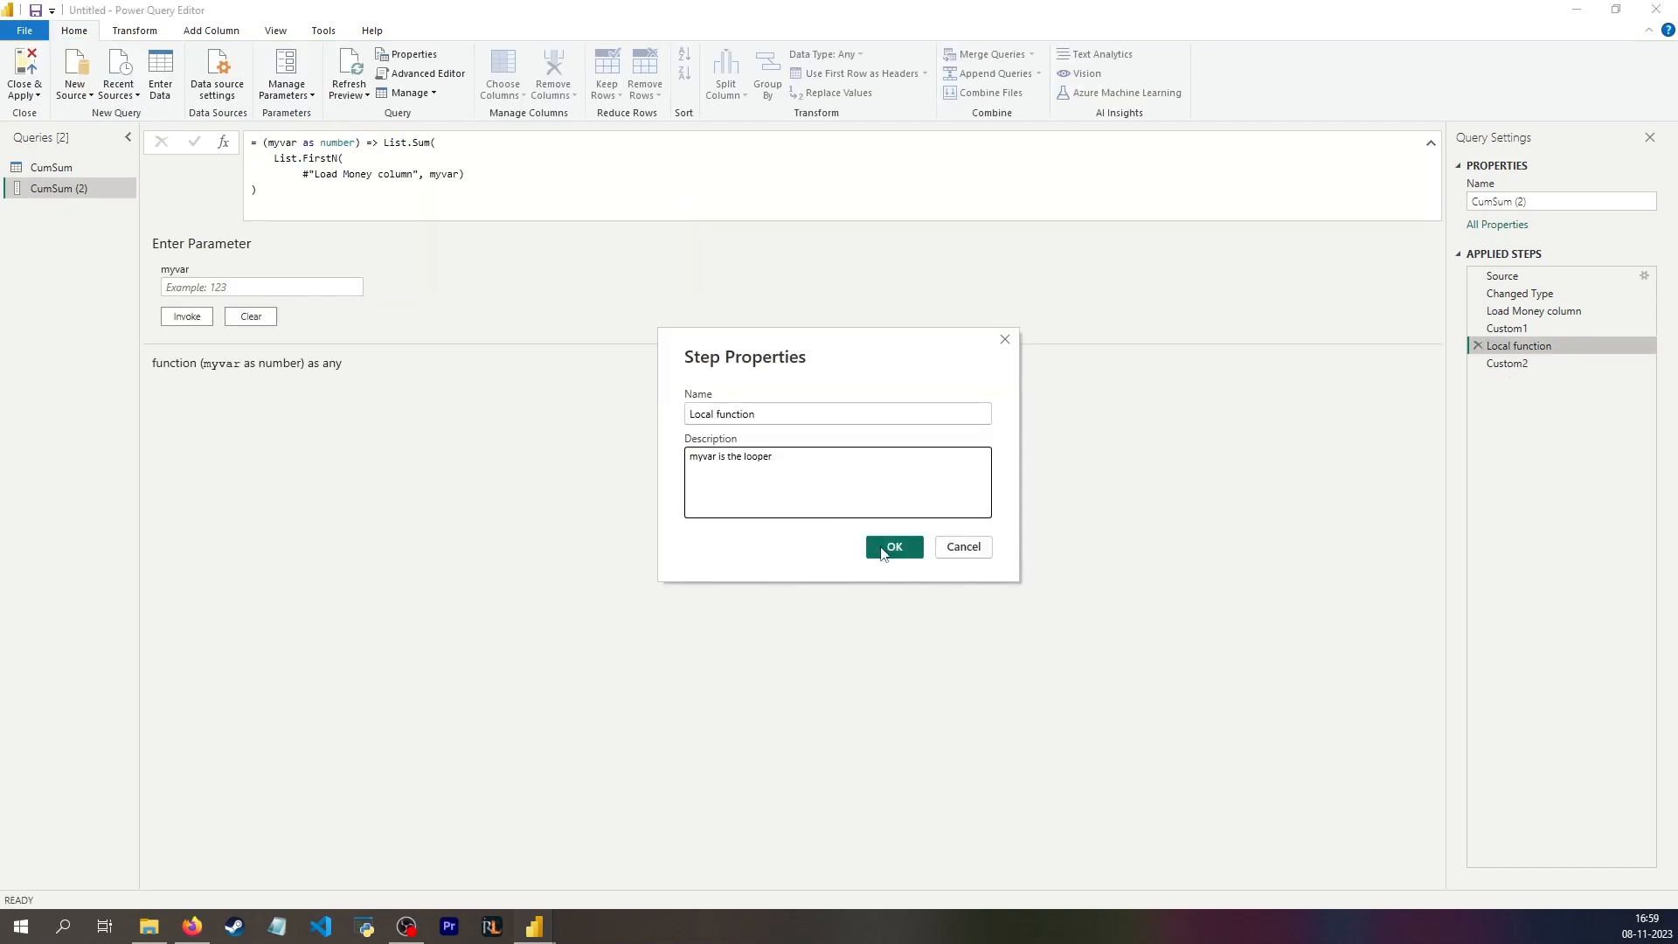
Step: Save the description "myvar is the looper" for the Local function step
{"action": "left_click", "coordinate": [888, 549]}
Step: Clear the argument of #"Local function" in the condition of Custom2 to check its parameter hint, and restore the underscore
{"action": "left_click", "coordinate": [1507, 362]}
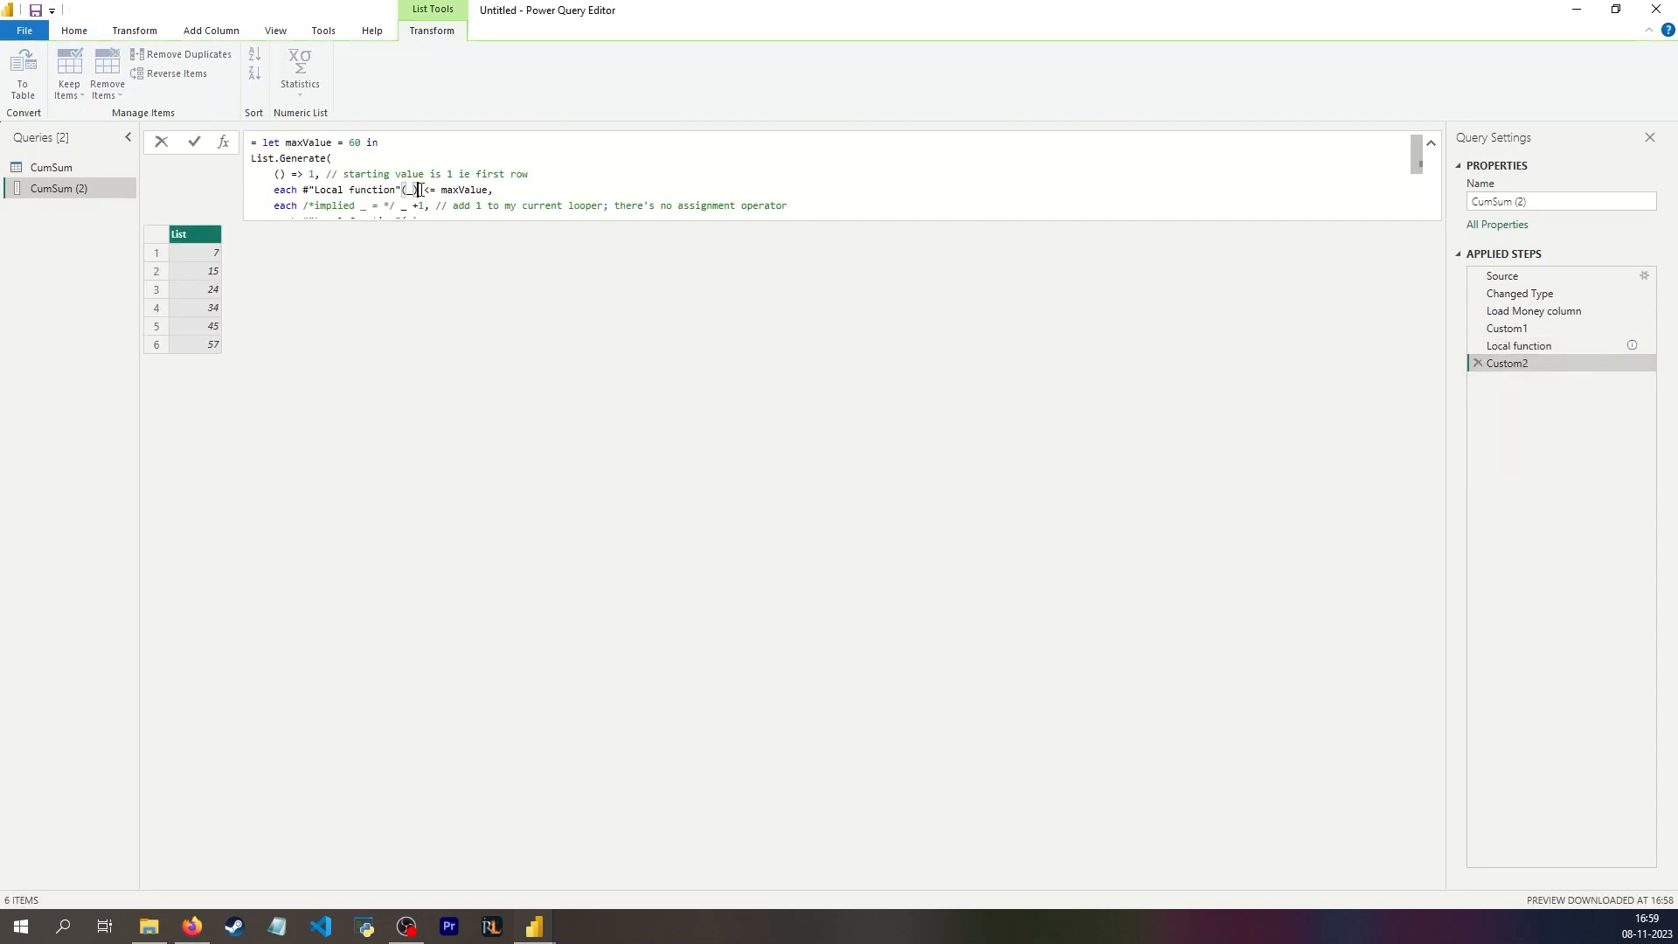
{"action": "type", "text": "("}
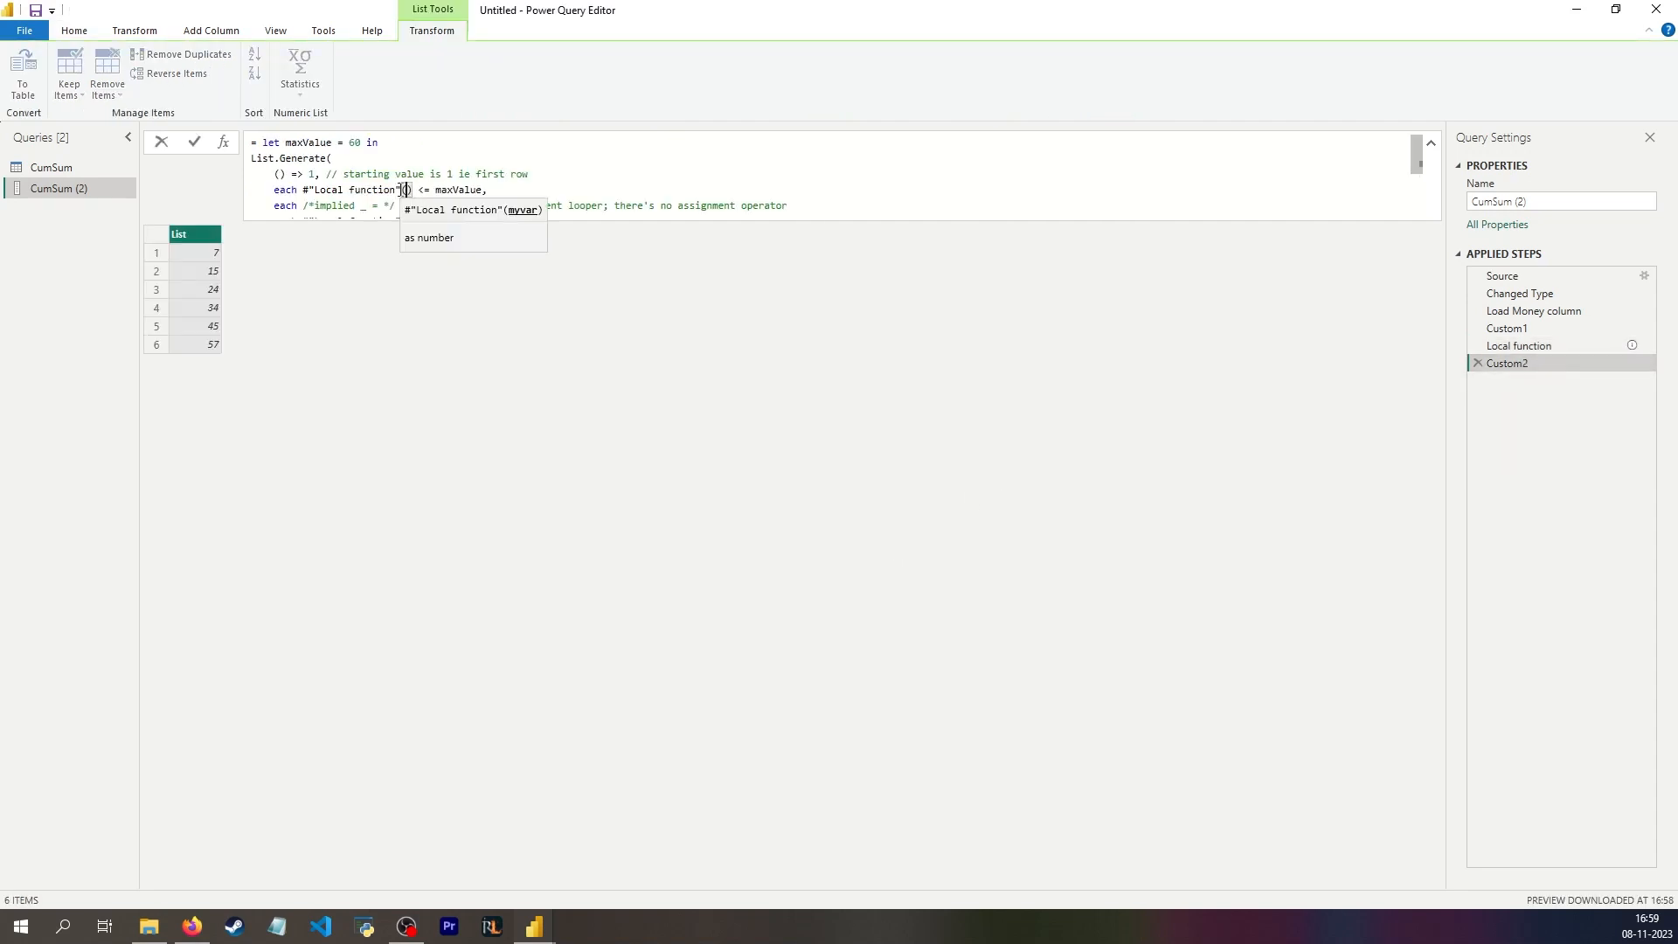
{"action": "scroll", "coordinate": [454, 245], "scroll_direction": "down", "scroll_amount": 1}
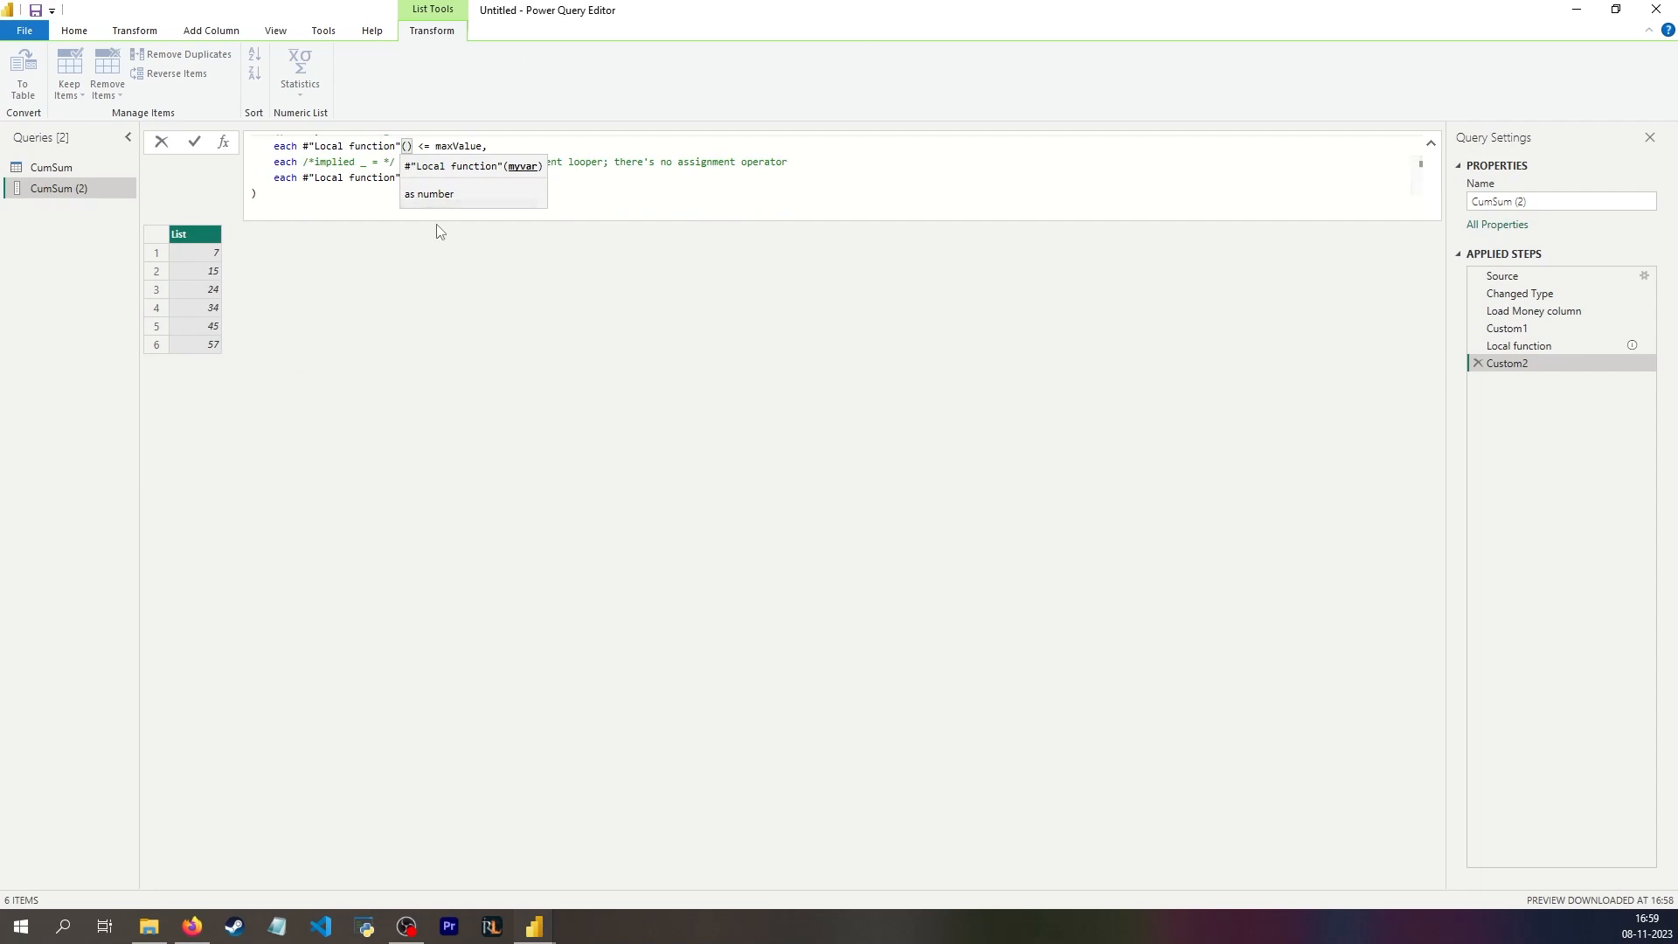
{"action": "scroll", "coordinate": [459, 248], "scroll_direction": "up", "scroll_amount": 1}
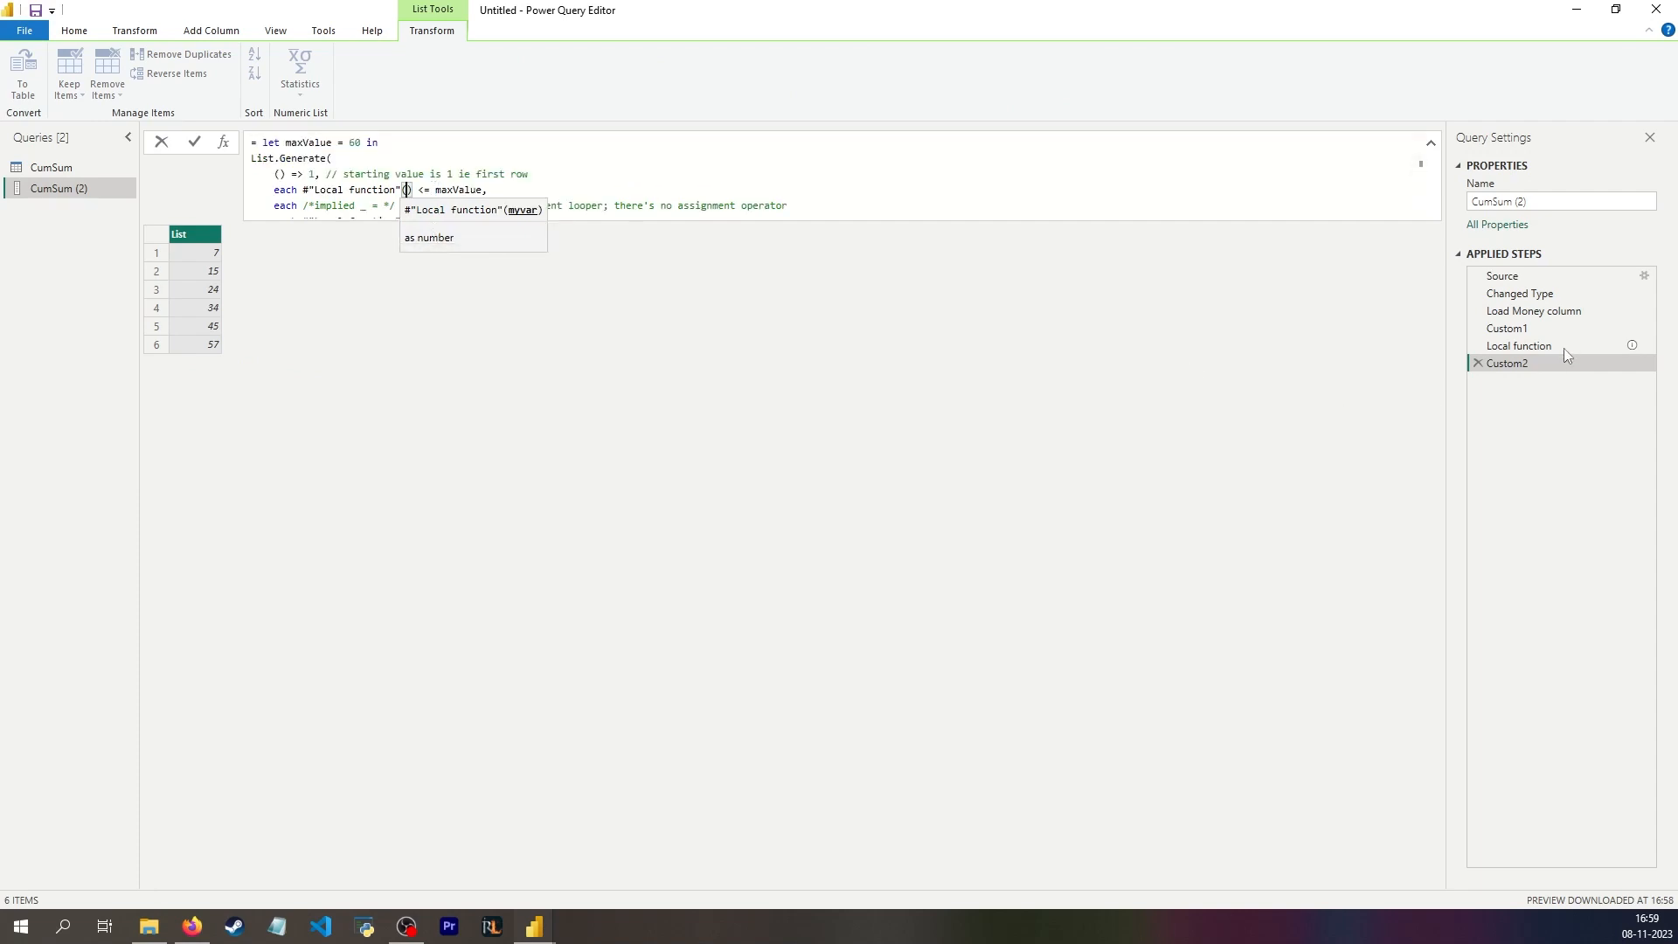
{"action": "left_click", "coordinate": [71, 223]}
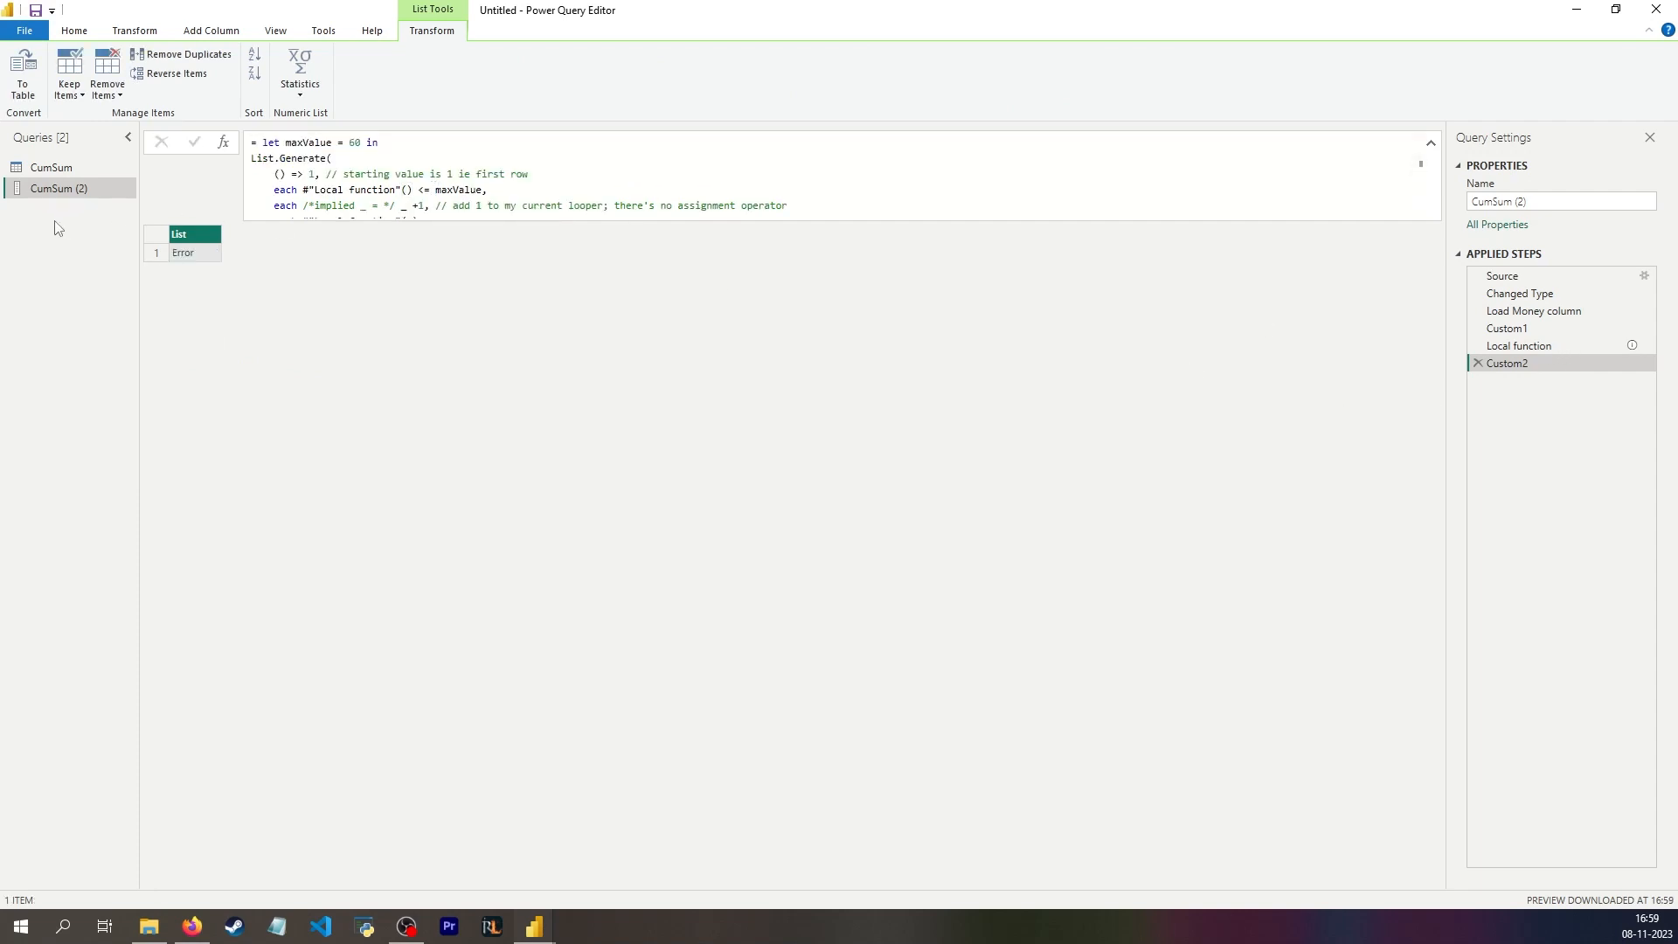
{"action": "left_click", "coordinate": [407, 190]}
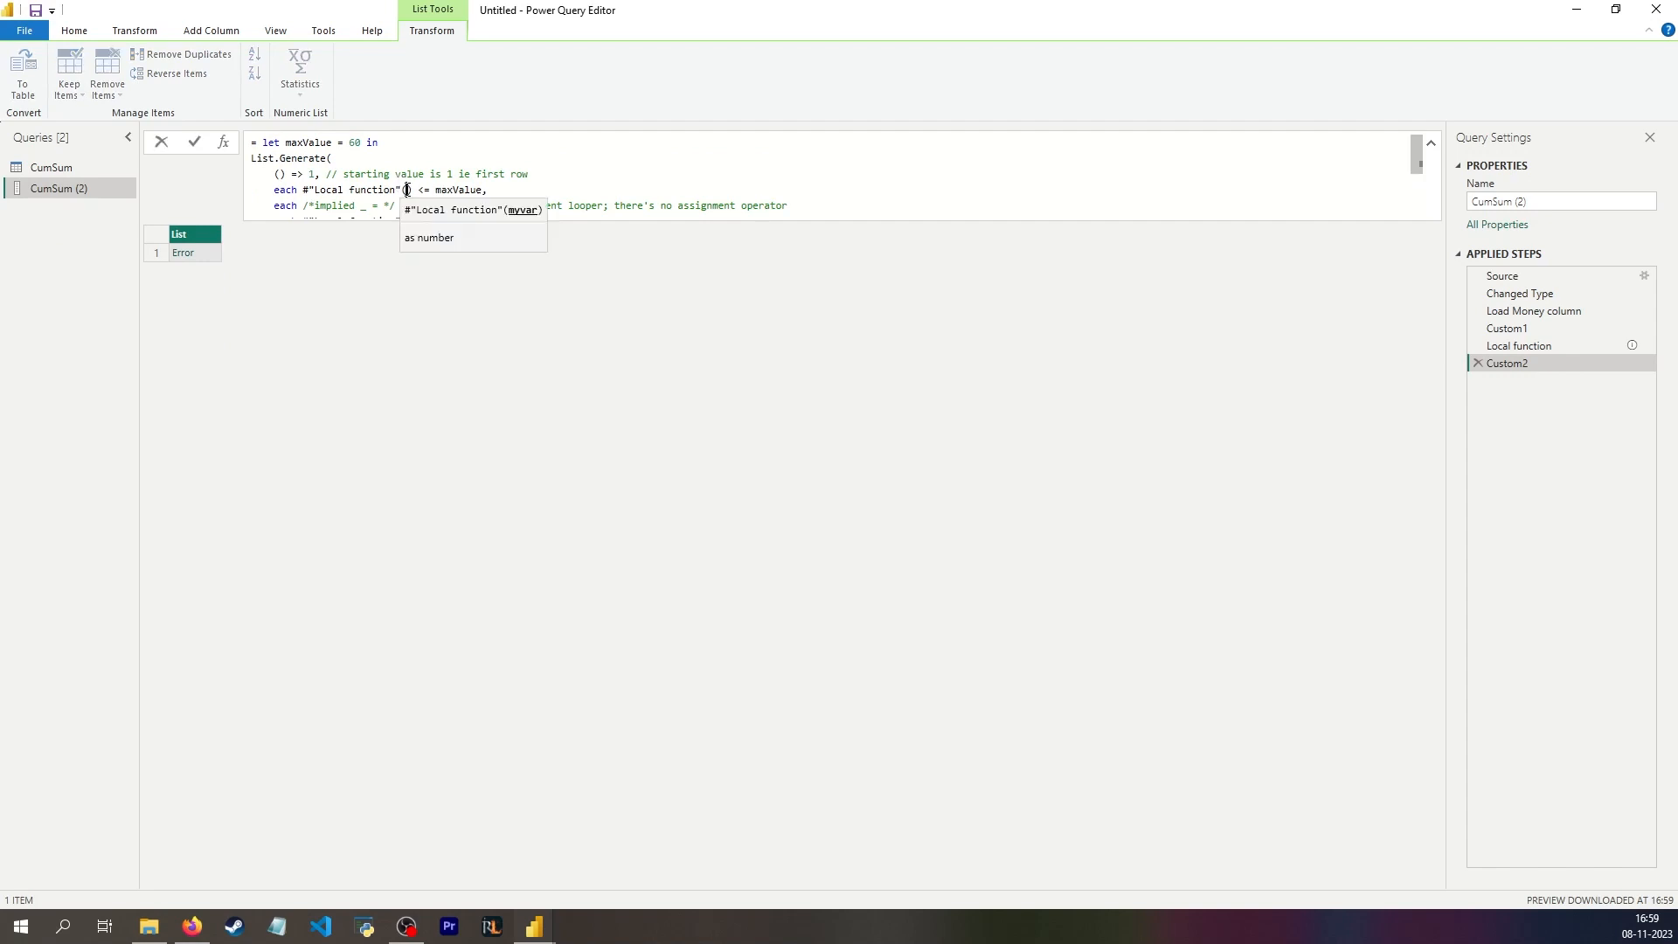
{"action": "type", "text": "_"}
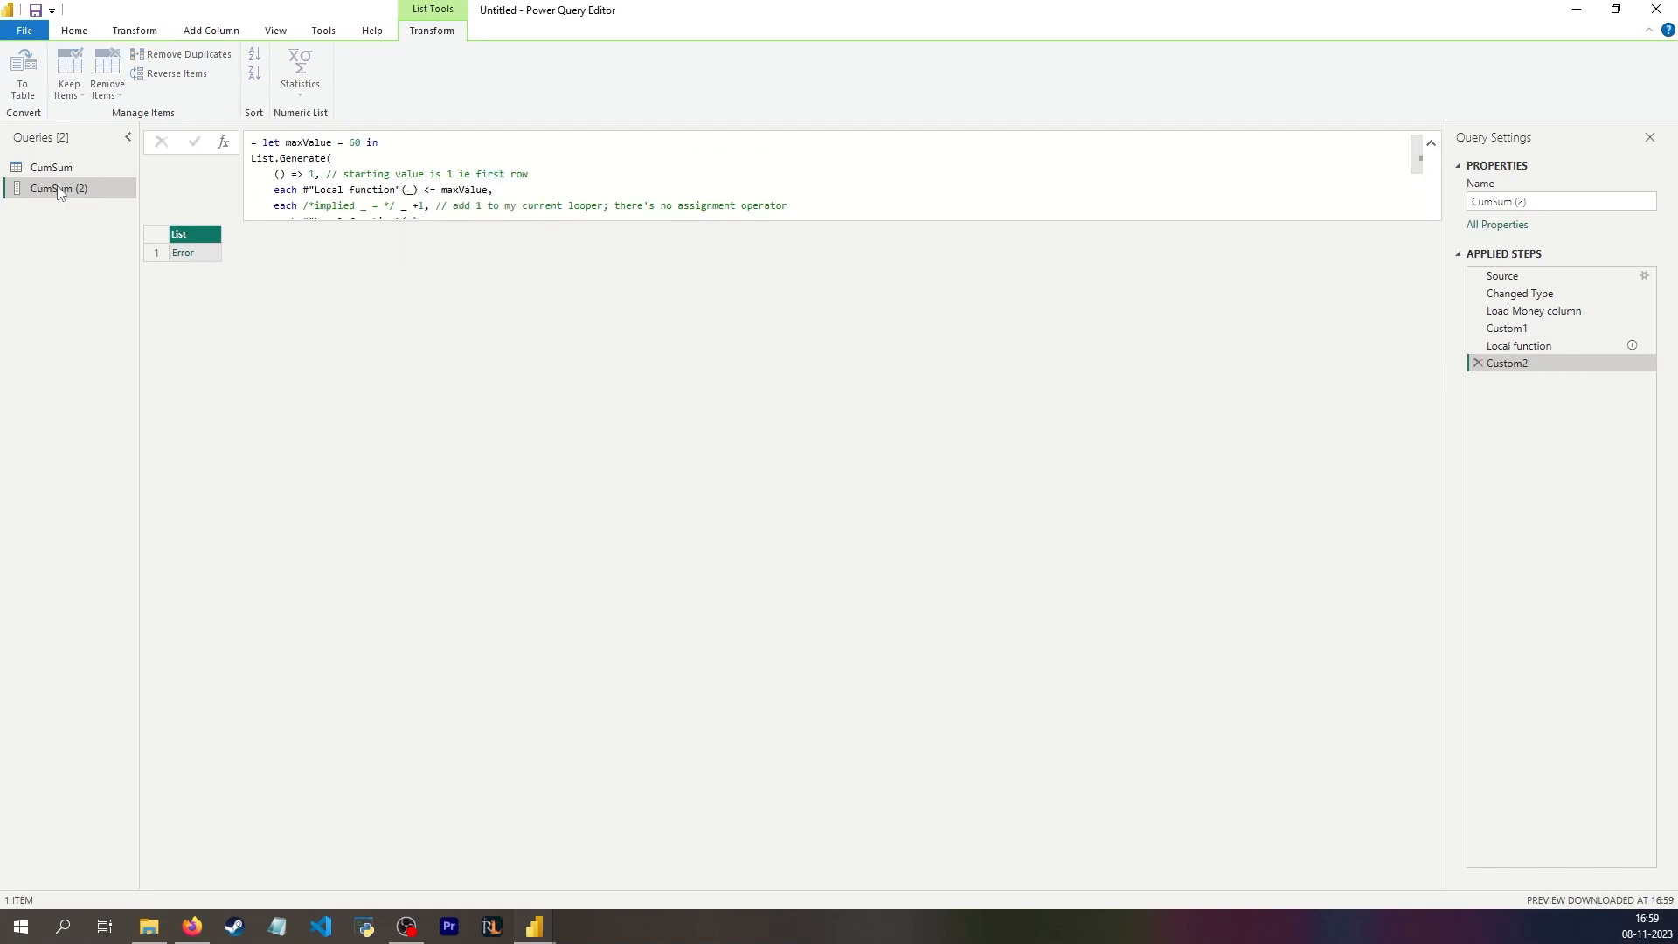
{"action": "right_click", "coordinate": [58, 188]}
{"action": "left_click", "coordinate": [149, 500]}
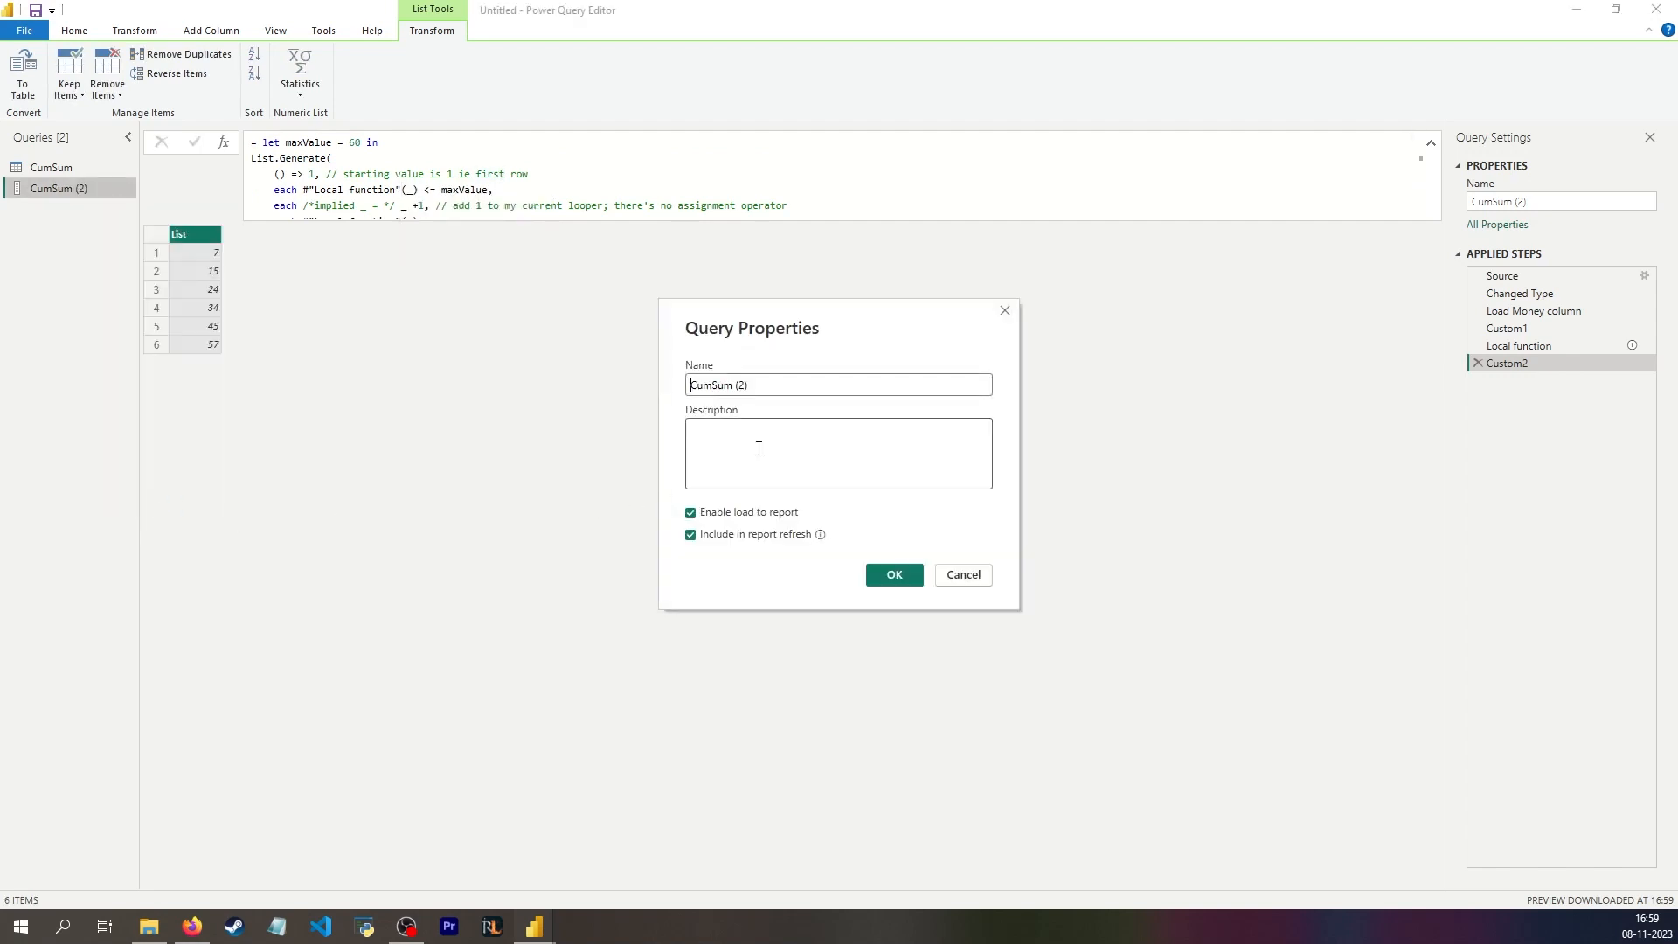
{"action": "key", "text": "Escape"}
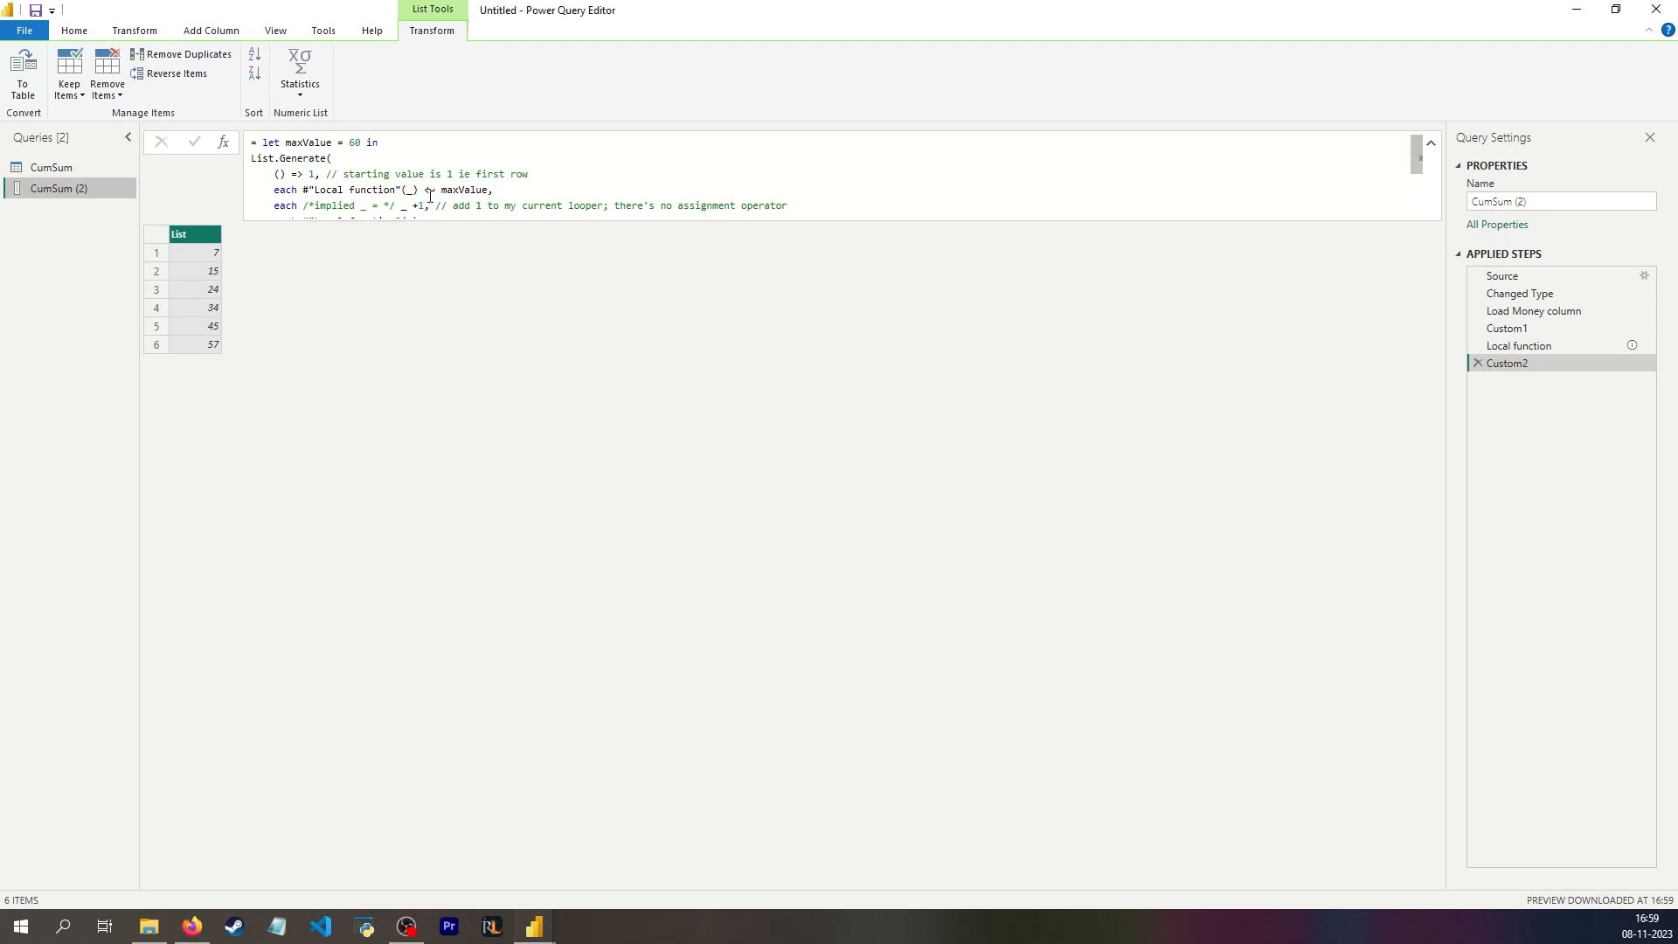
Step: Rename the Custom2 step as Using local function
{"action": "double_click", "coordinate": [1507, 363]}
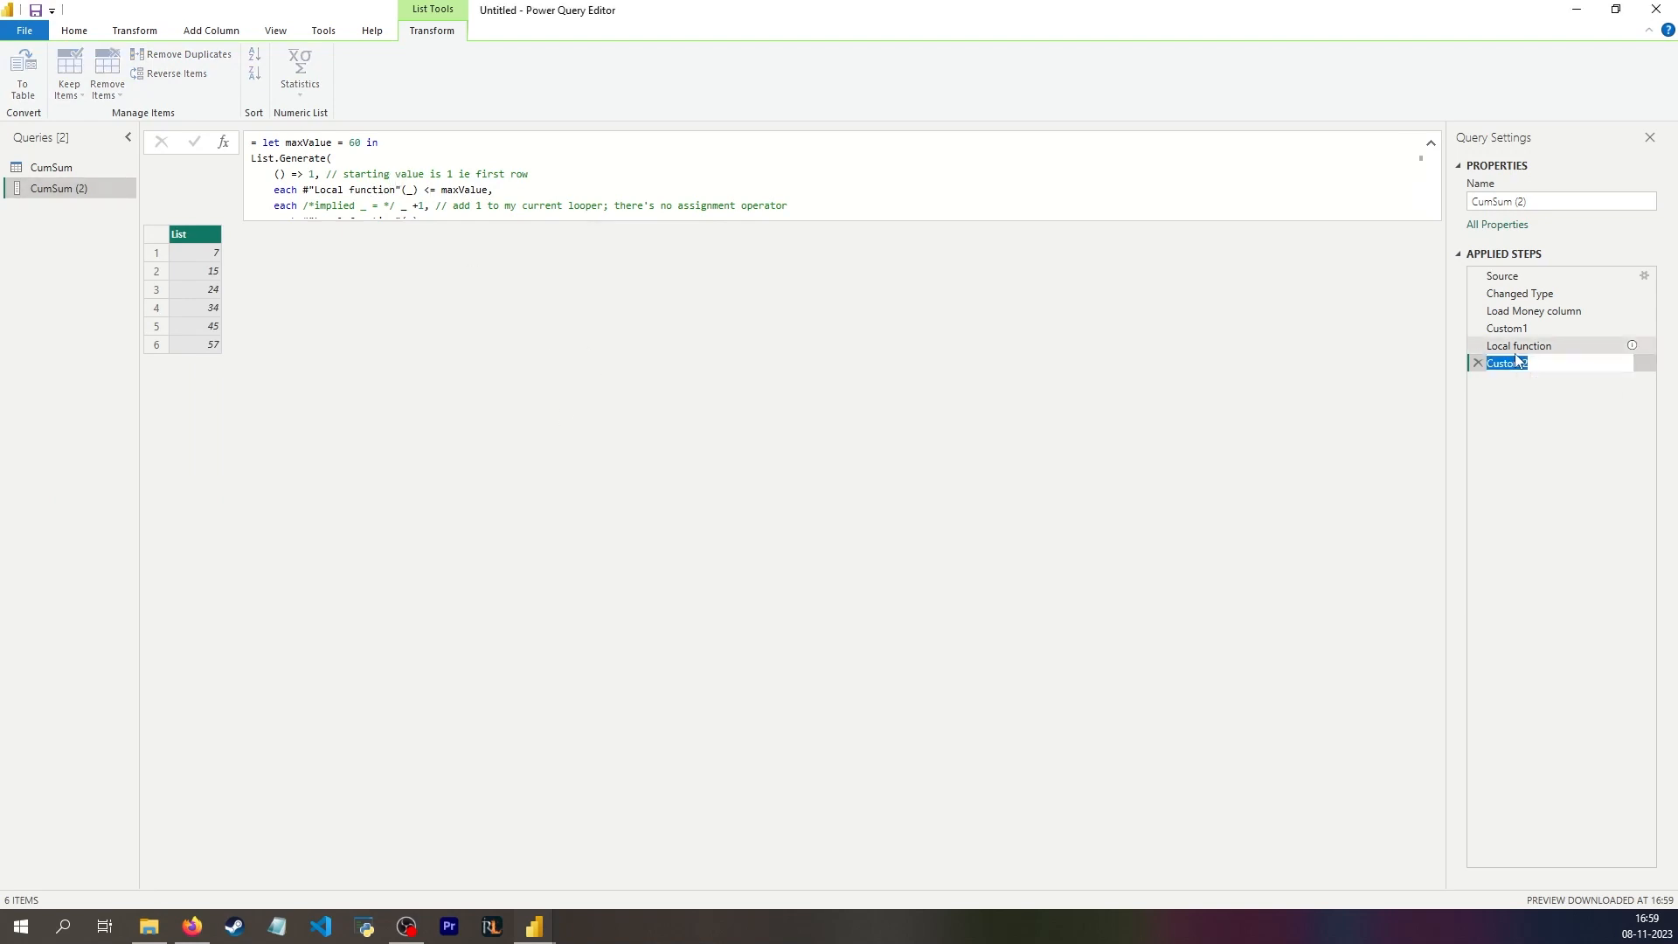
{"action": "type", "text": "Using local function"}
{"action": "key", "text": "Return"}
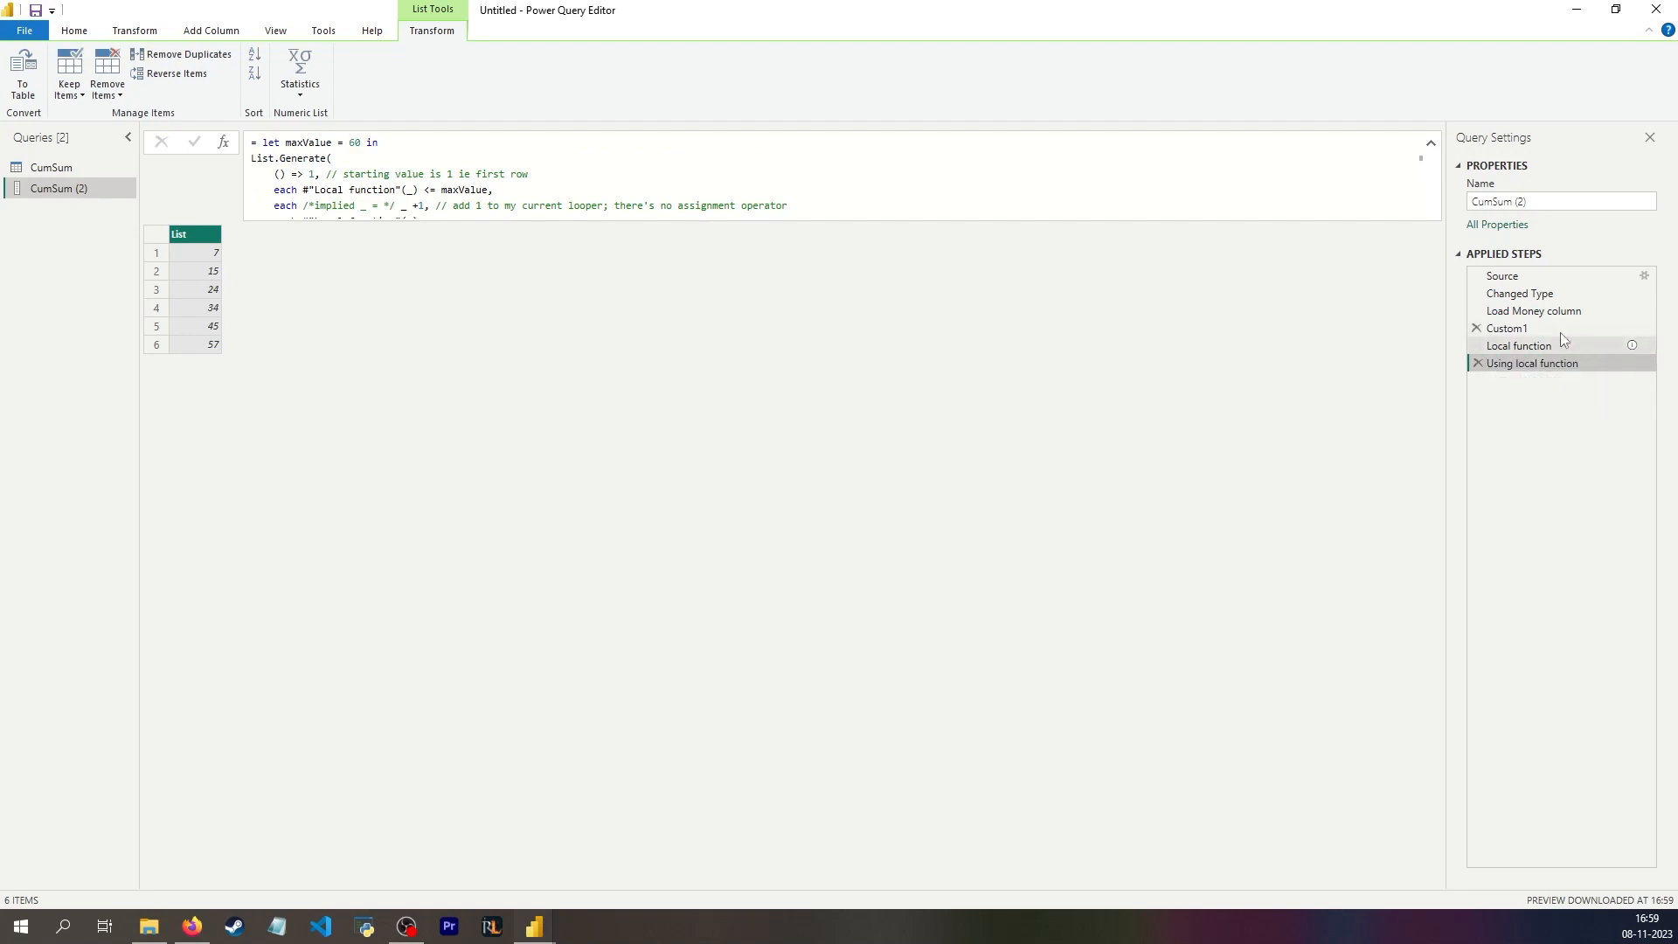
Step: Compare the formulas of the Custom1, Local function and Using local function steps
{"action": "left_click", "coordinate": [1560, 329]}
{"action": "scroll", "coordinate": [739, 193], "scroll_direction": "down", "scroll_amount": 1}
{"action": "scroll", "coordinate": [731, 191], "scroll_direction": "up", "scroll_amount": 2}
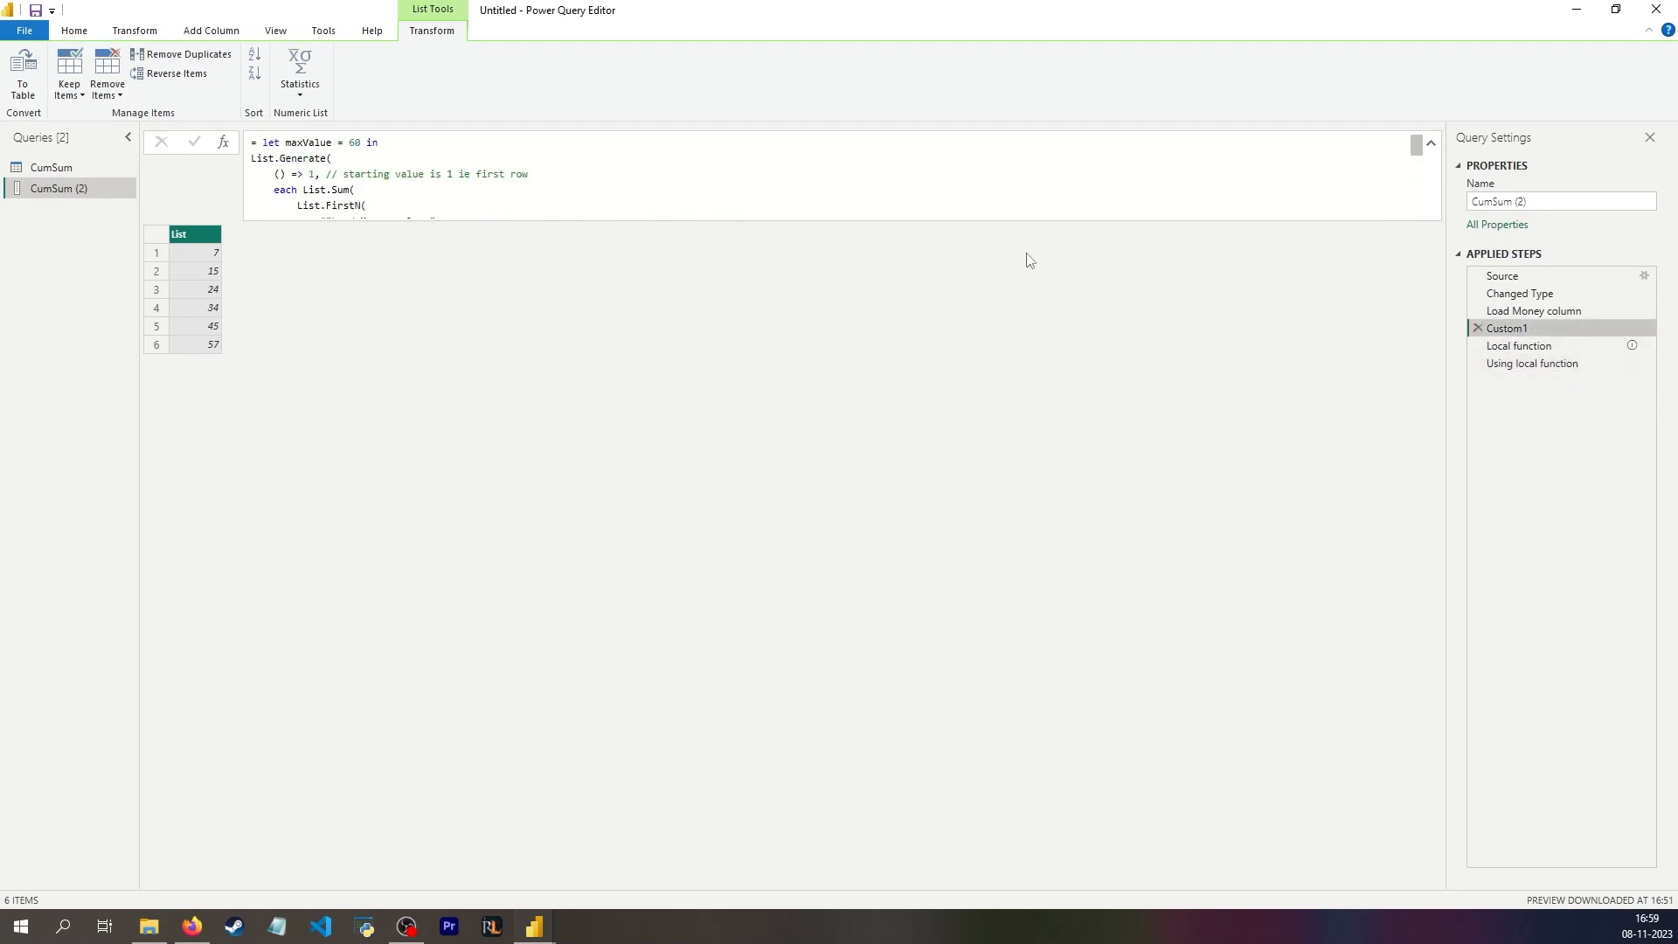
{"action": "left_click", "coordinate": [1529, 363]}
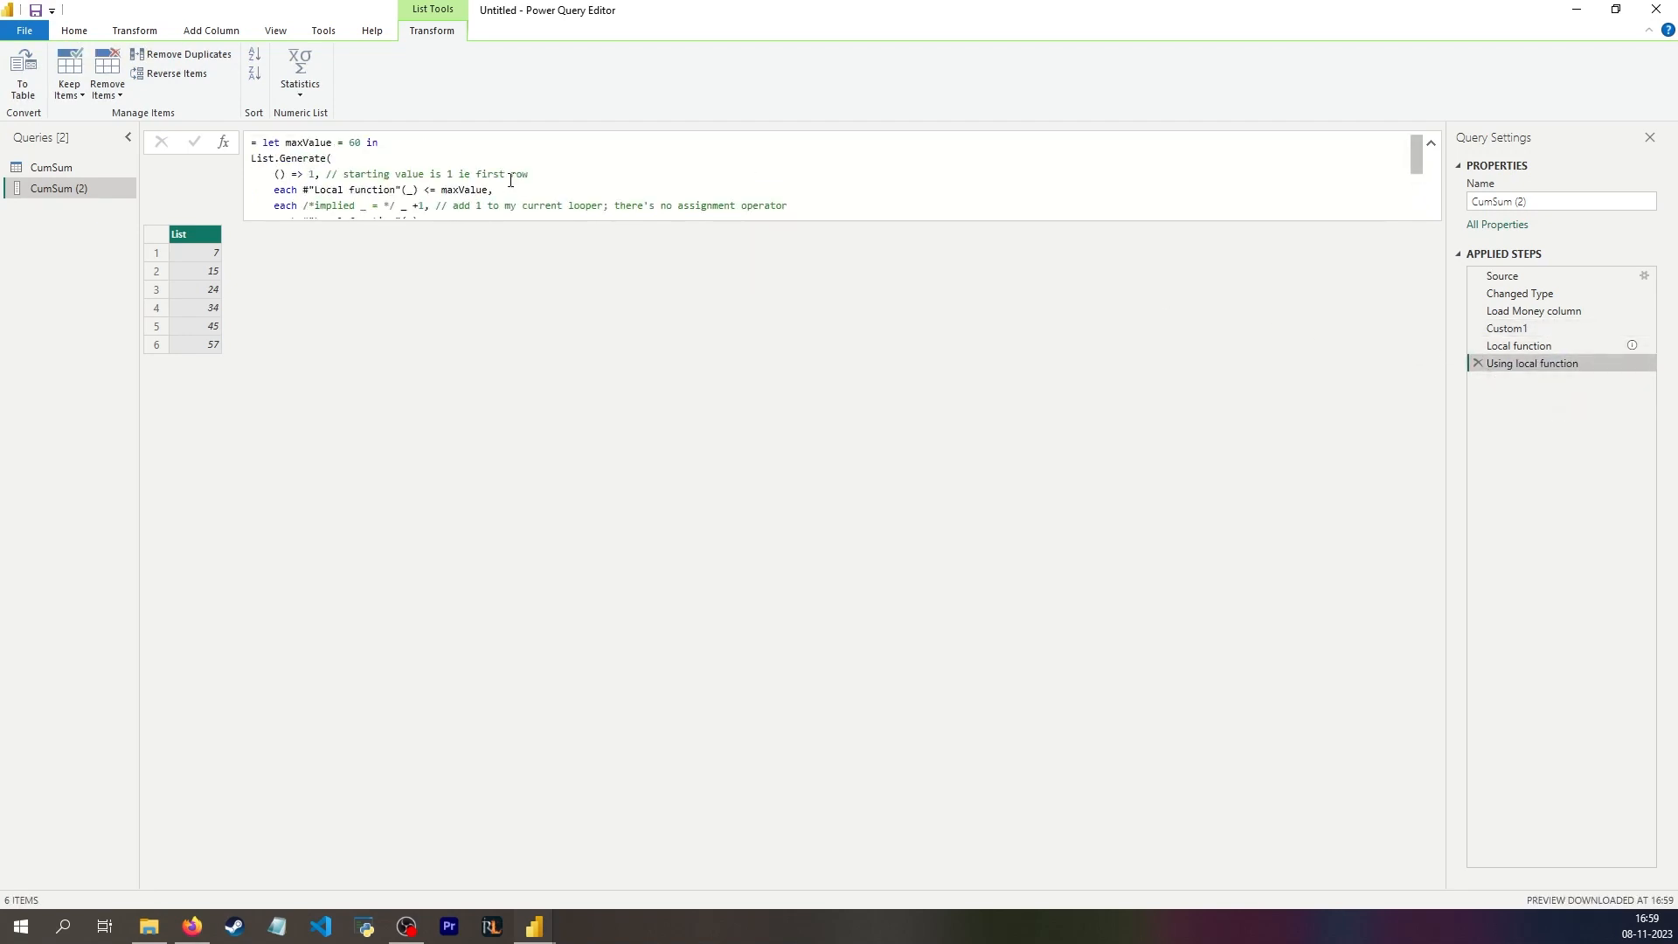
{"action": "left_click", "coordinate": [1547, 345]}
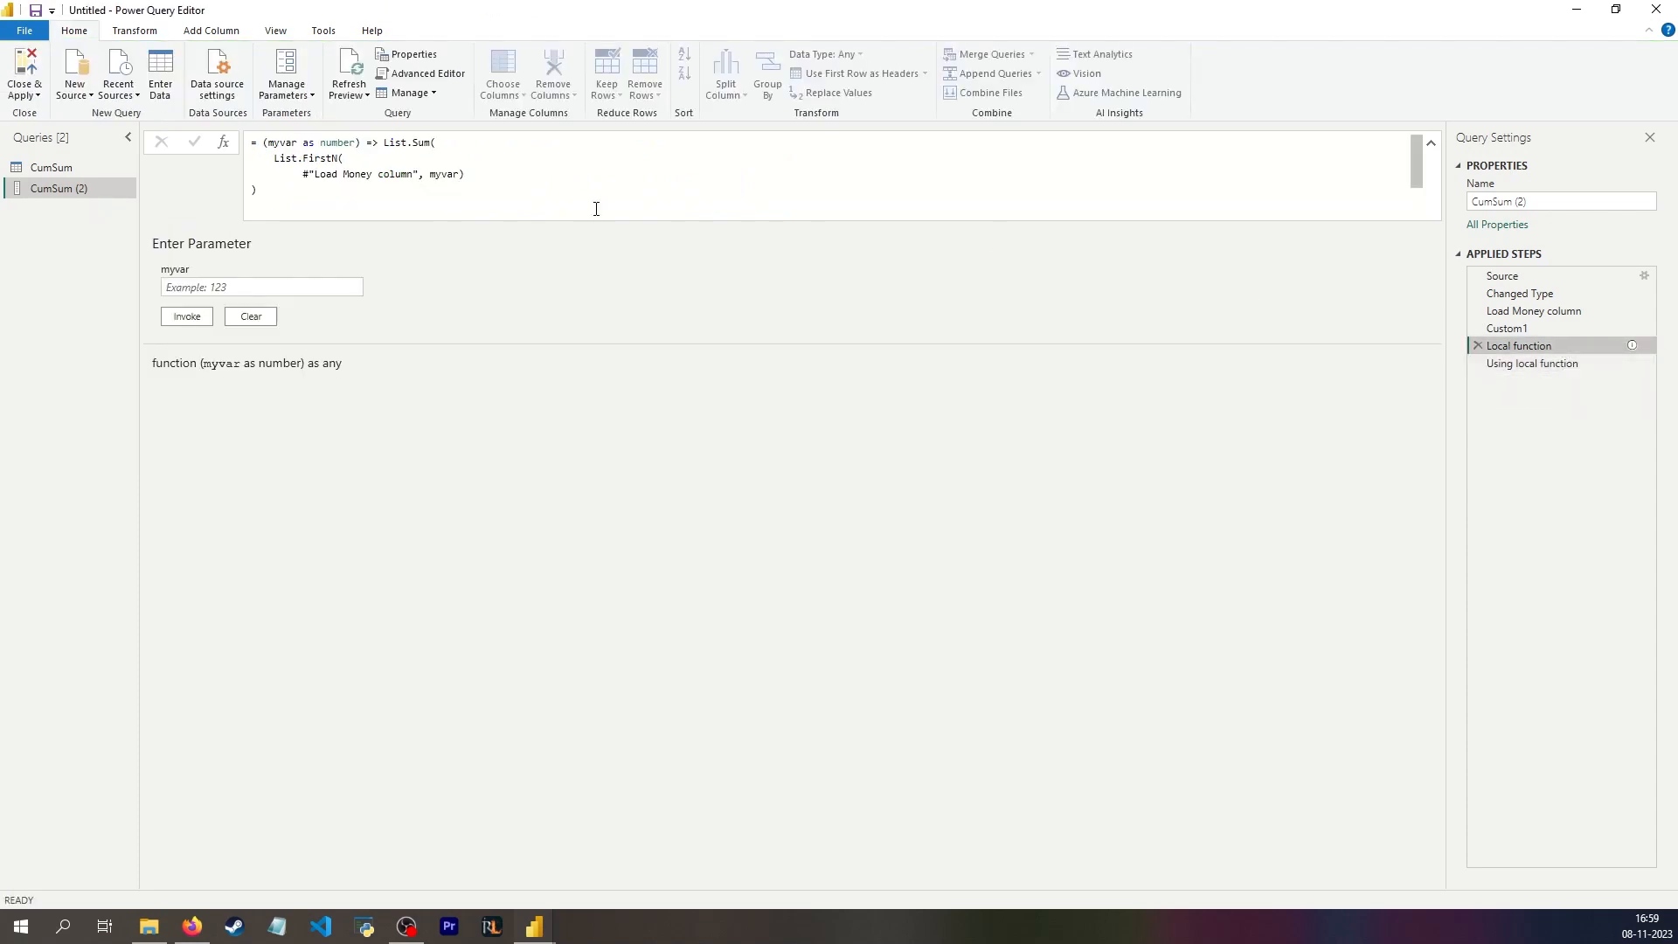
{"action": "left_click", "coordinate": [1538, 364]}
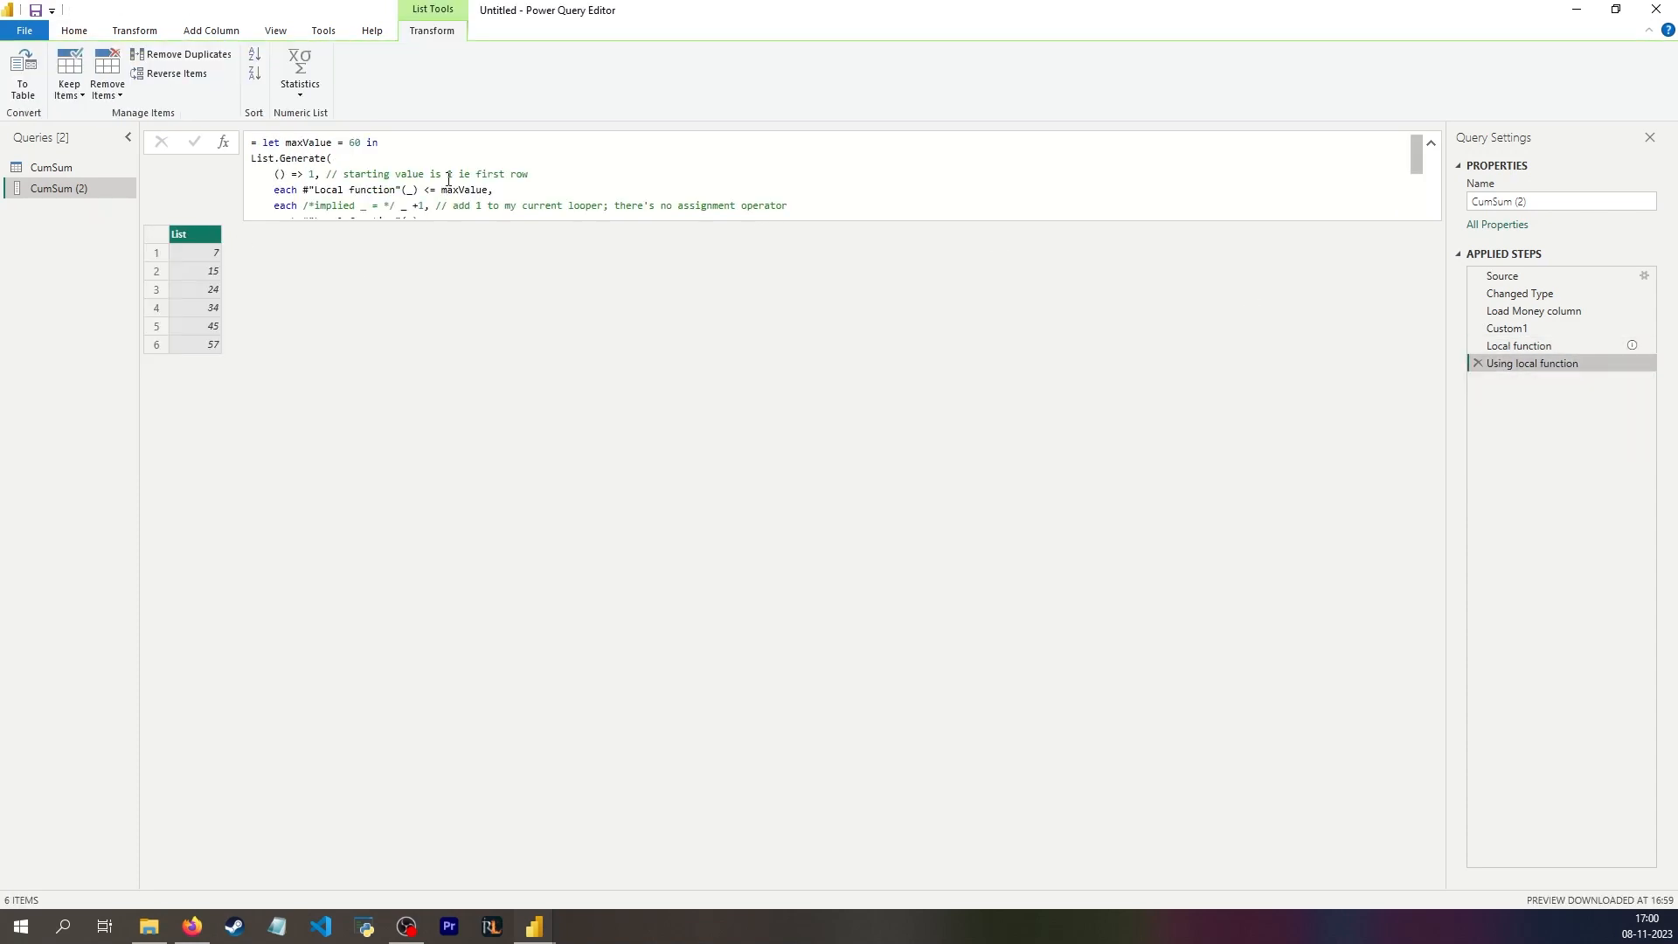
{"action": "left_click", "coordinate": [1592, 346]}
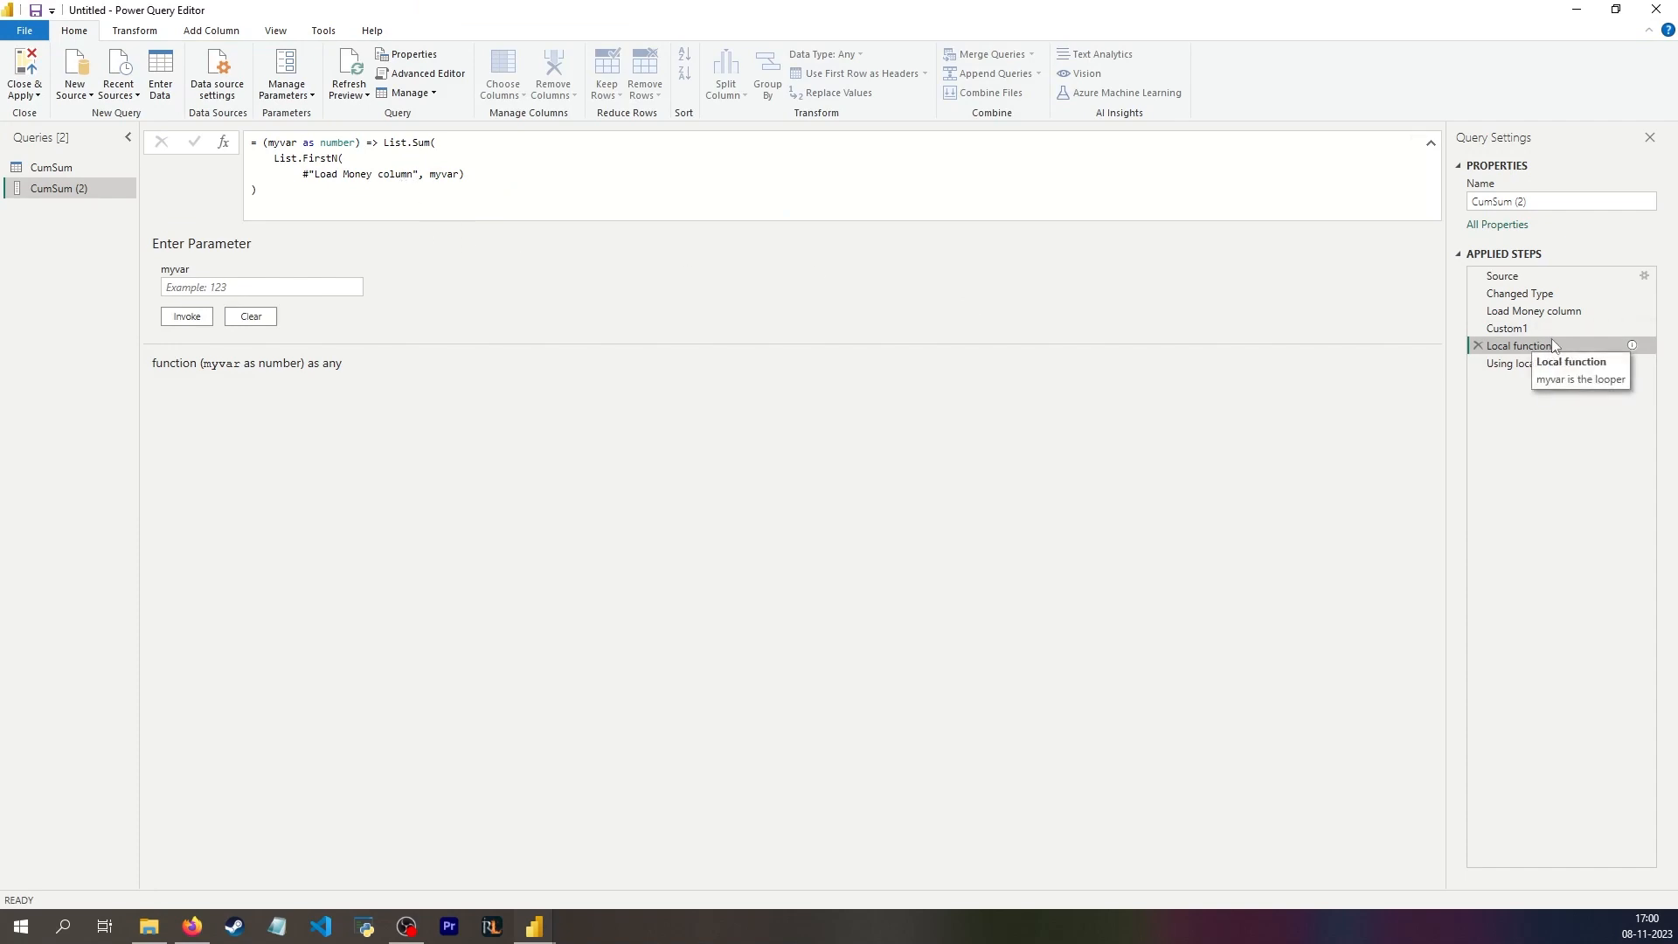
{"action": "mouse_move", "coordinate": [1550, 341]}
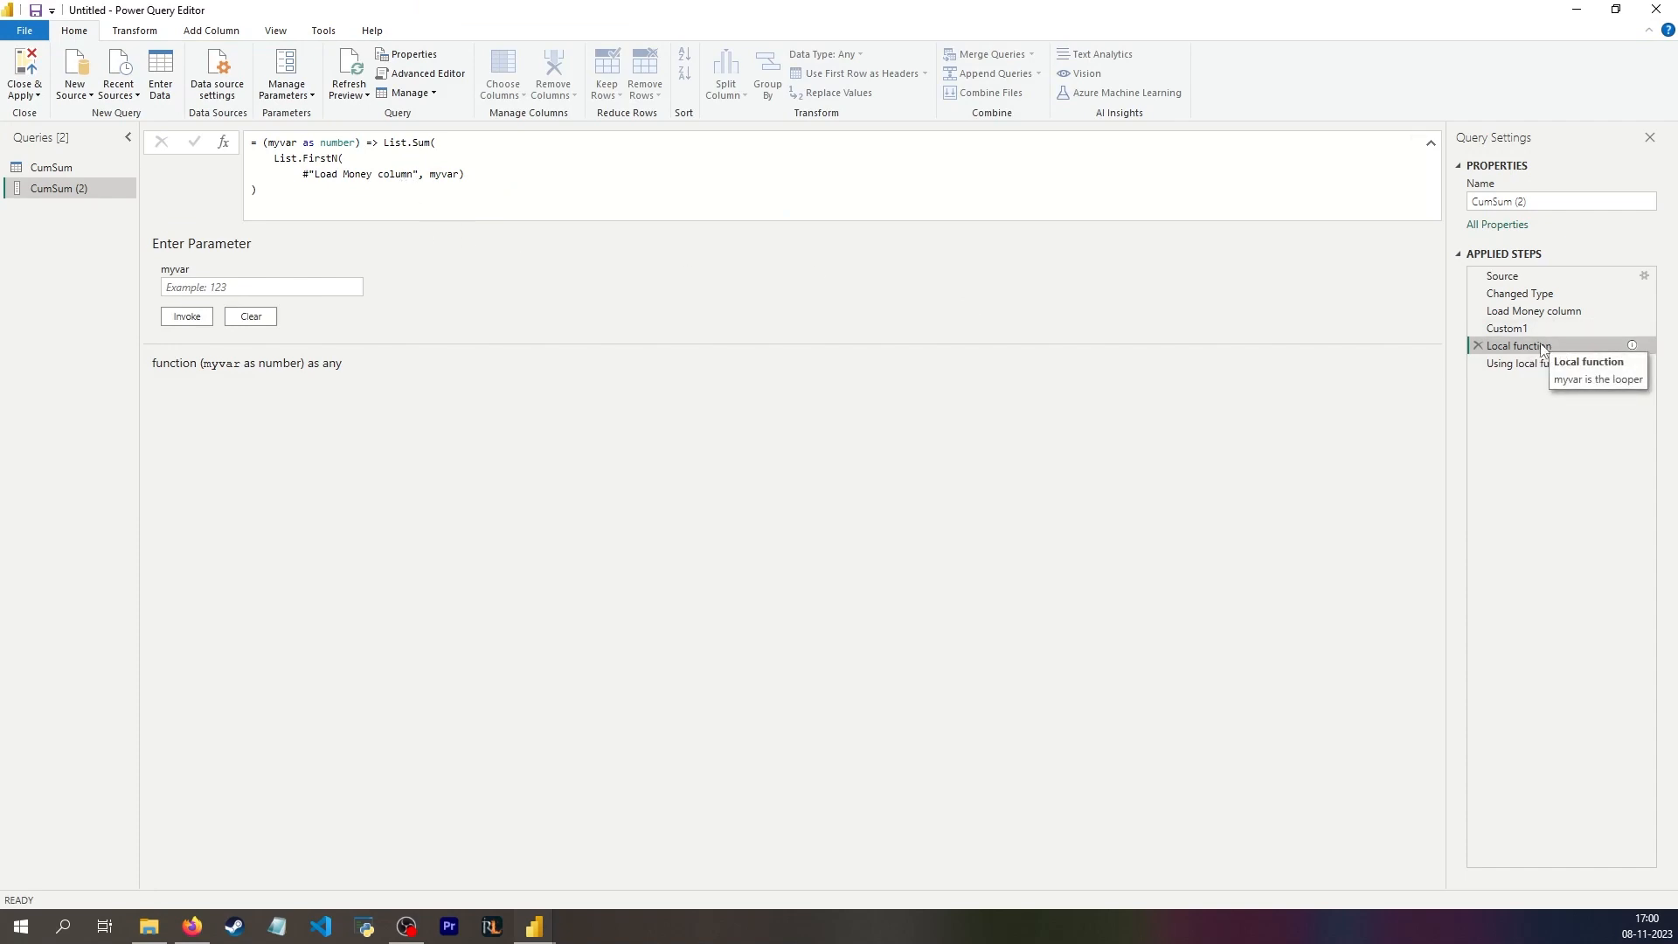
Step: Add a new custom step after Using local function and rename it as Lambda function
{"action": "left_click", "coordinate": [1584, 356]}
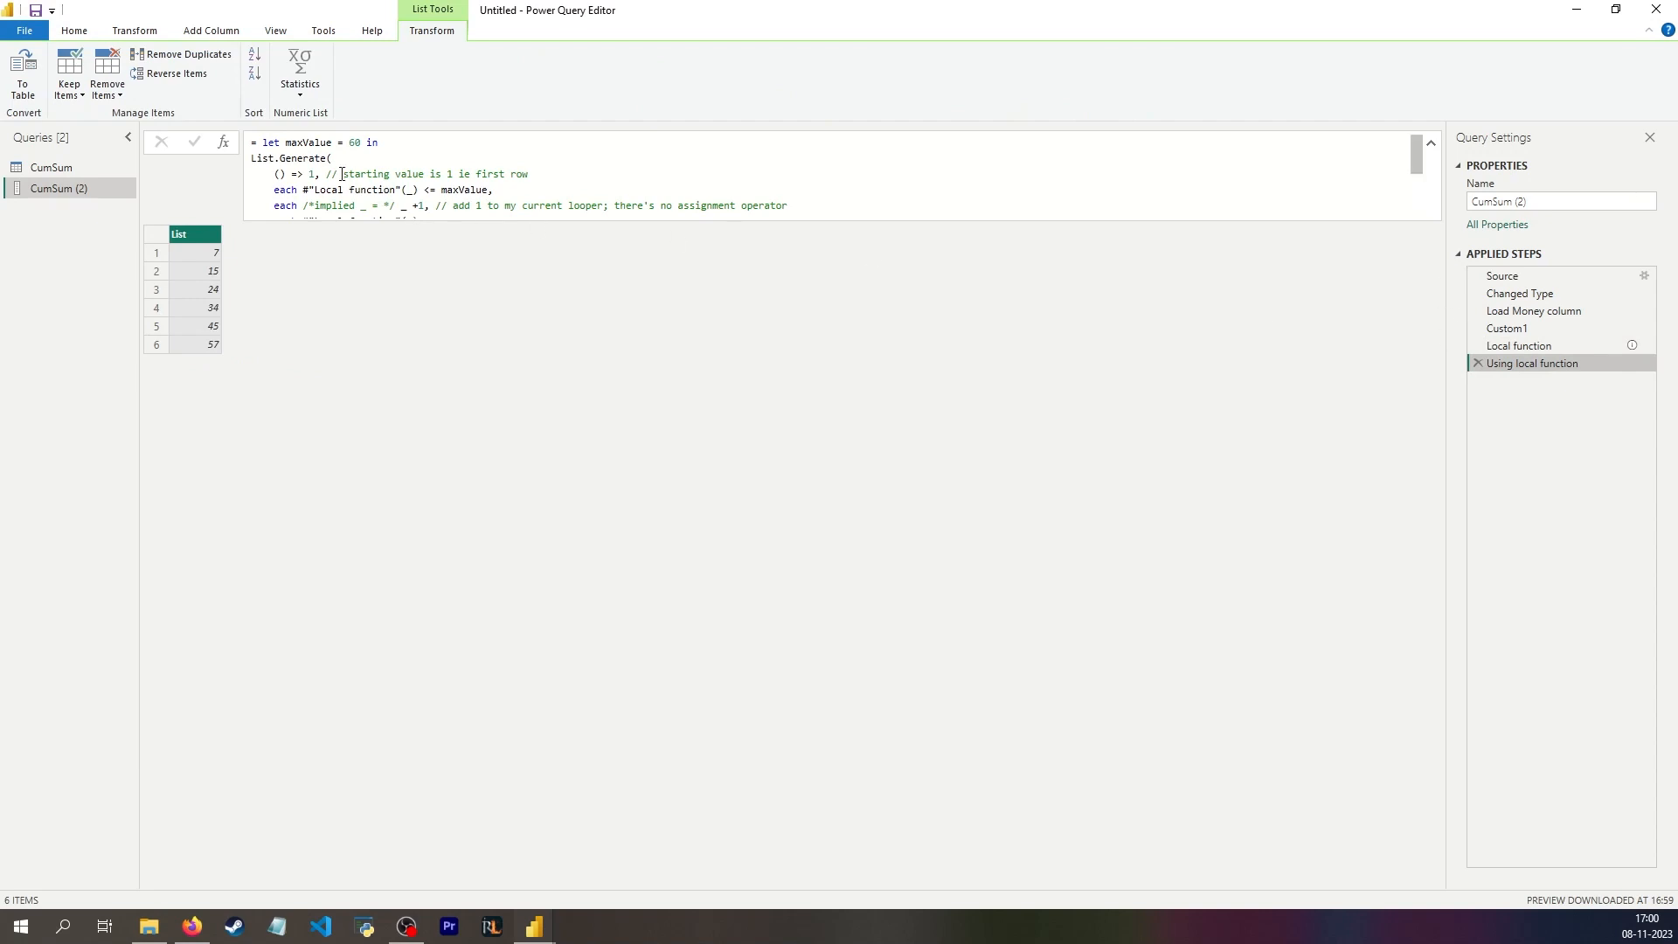
{"action": "left_click", "coordinate": [224, 142]}
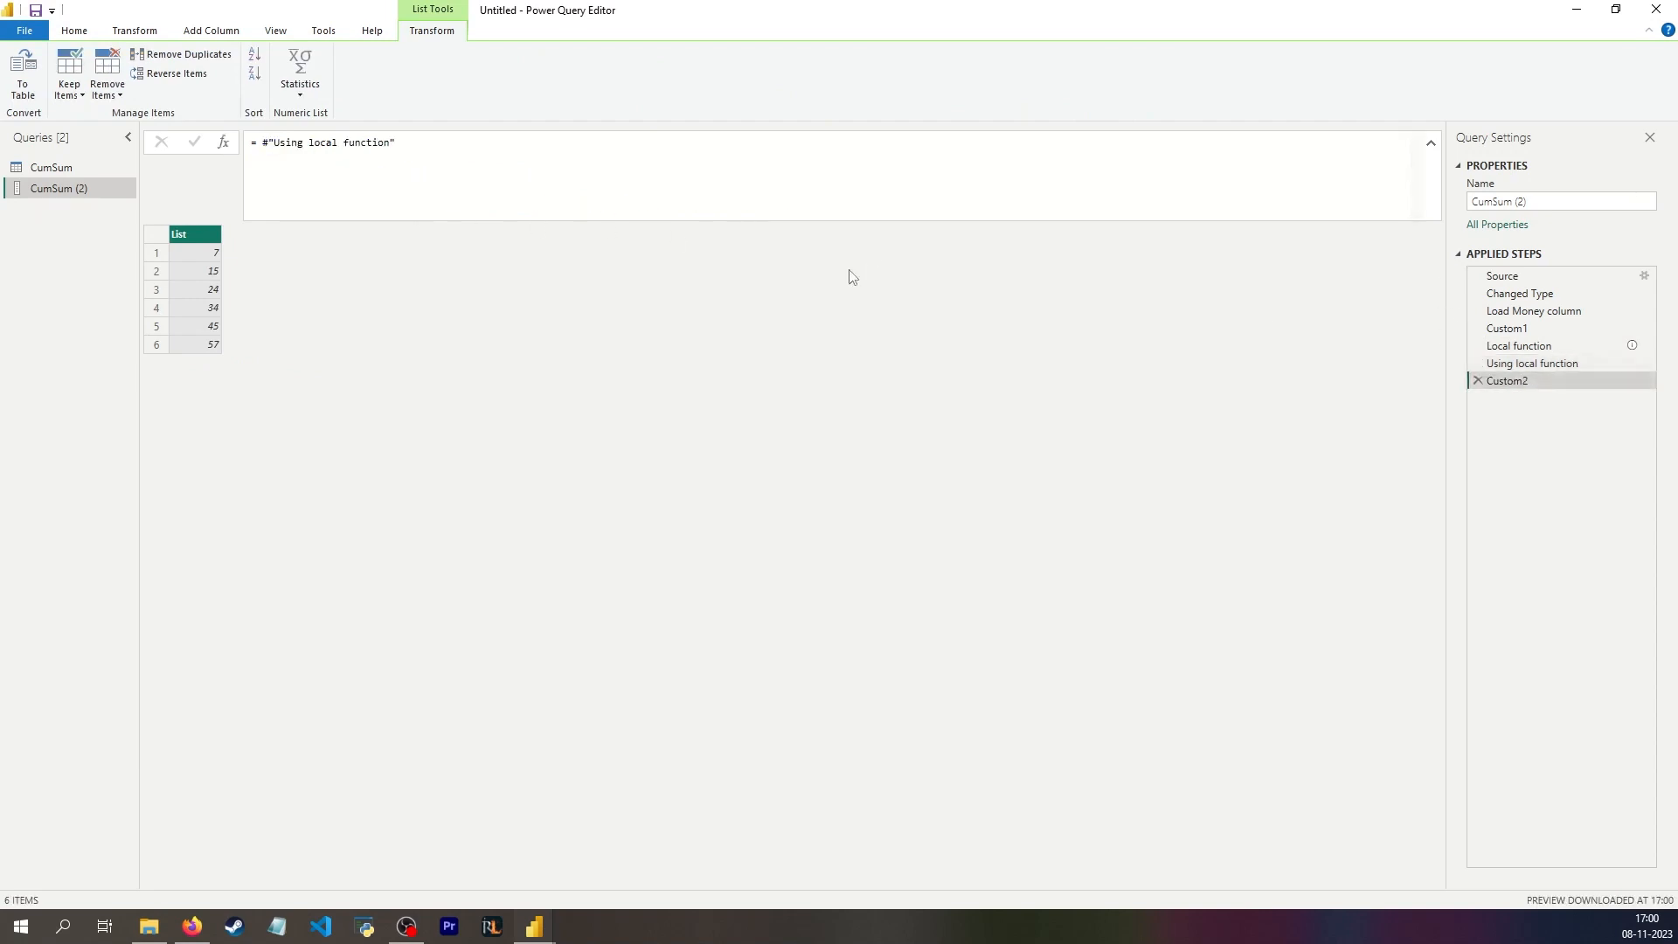
{"action": "left_click", "coordinate": [1559, 379]}
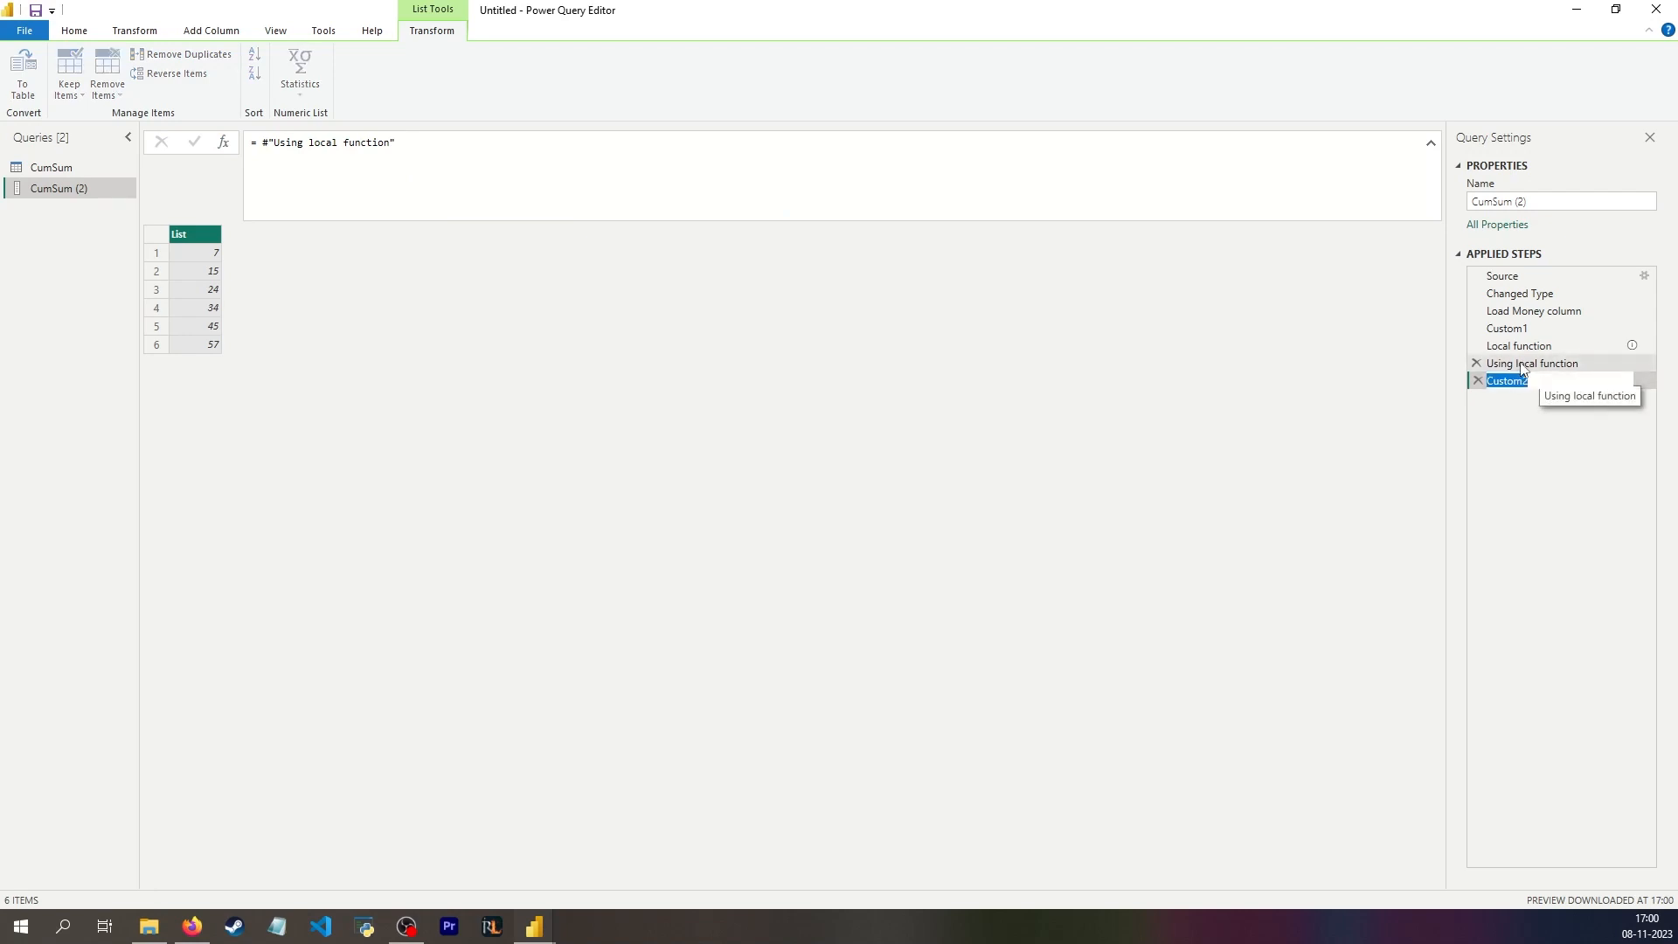
{"action": "type", "text": "Lambda function"}
{"action": "key", "text": "Return"}
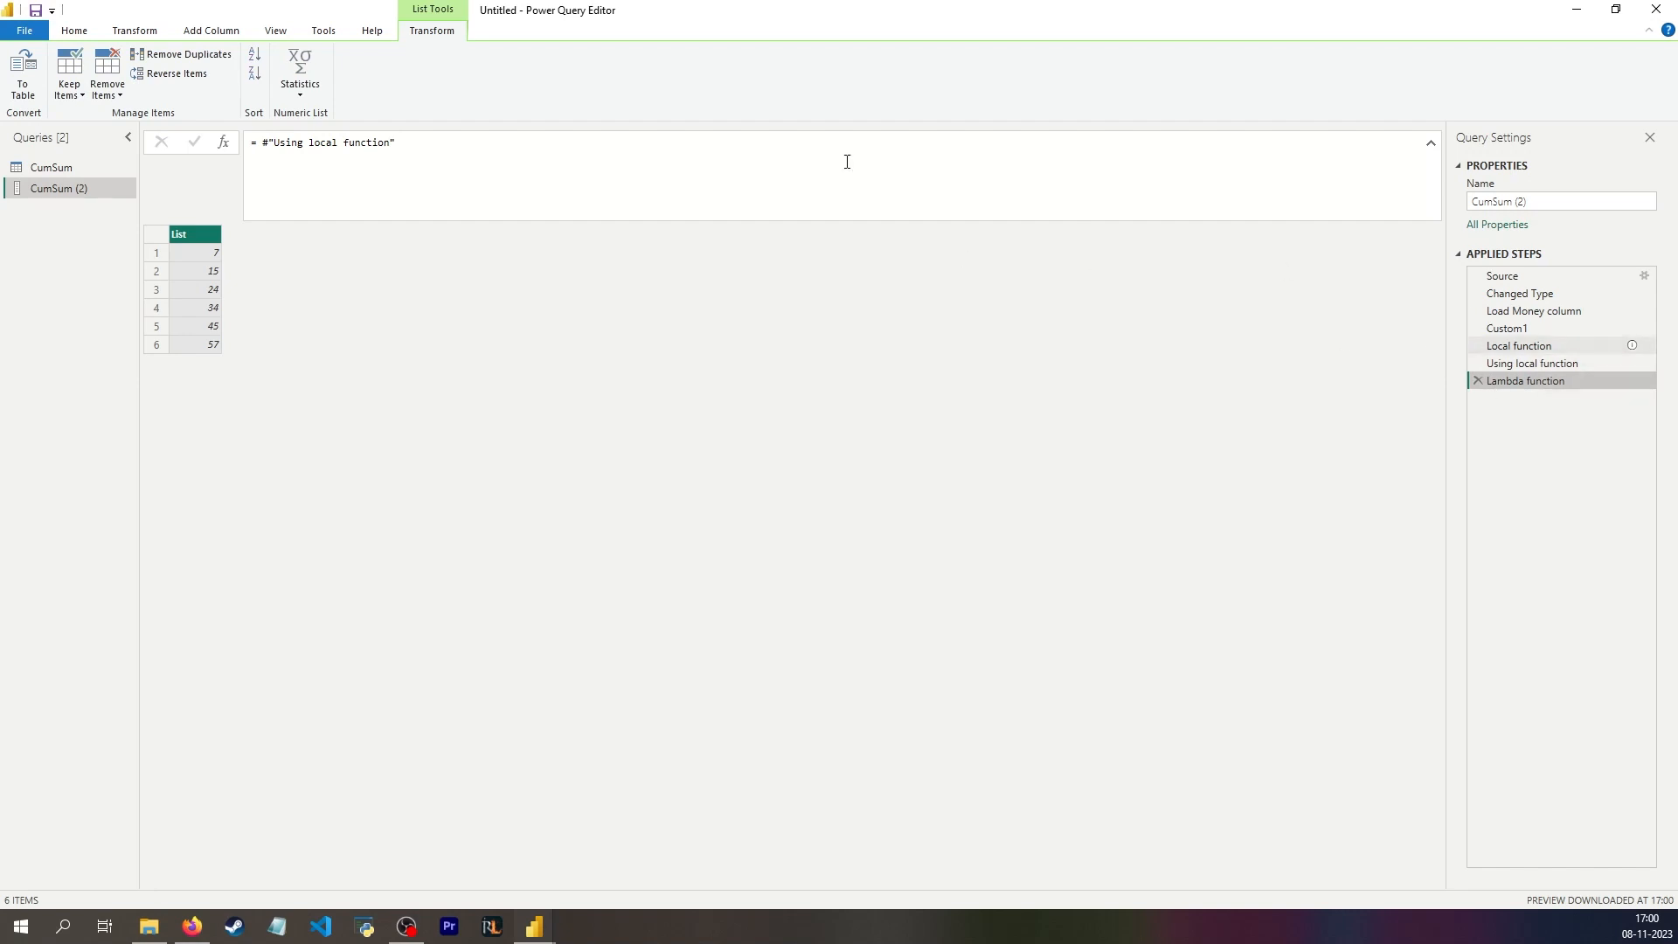
Step: Copy the whole formula of the Using local function step and paste it over the formula of the Lambda function step
{"action": "left_click_drag", "start_coordinate": [399, 144], "coordinate": [307, 144]}
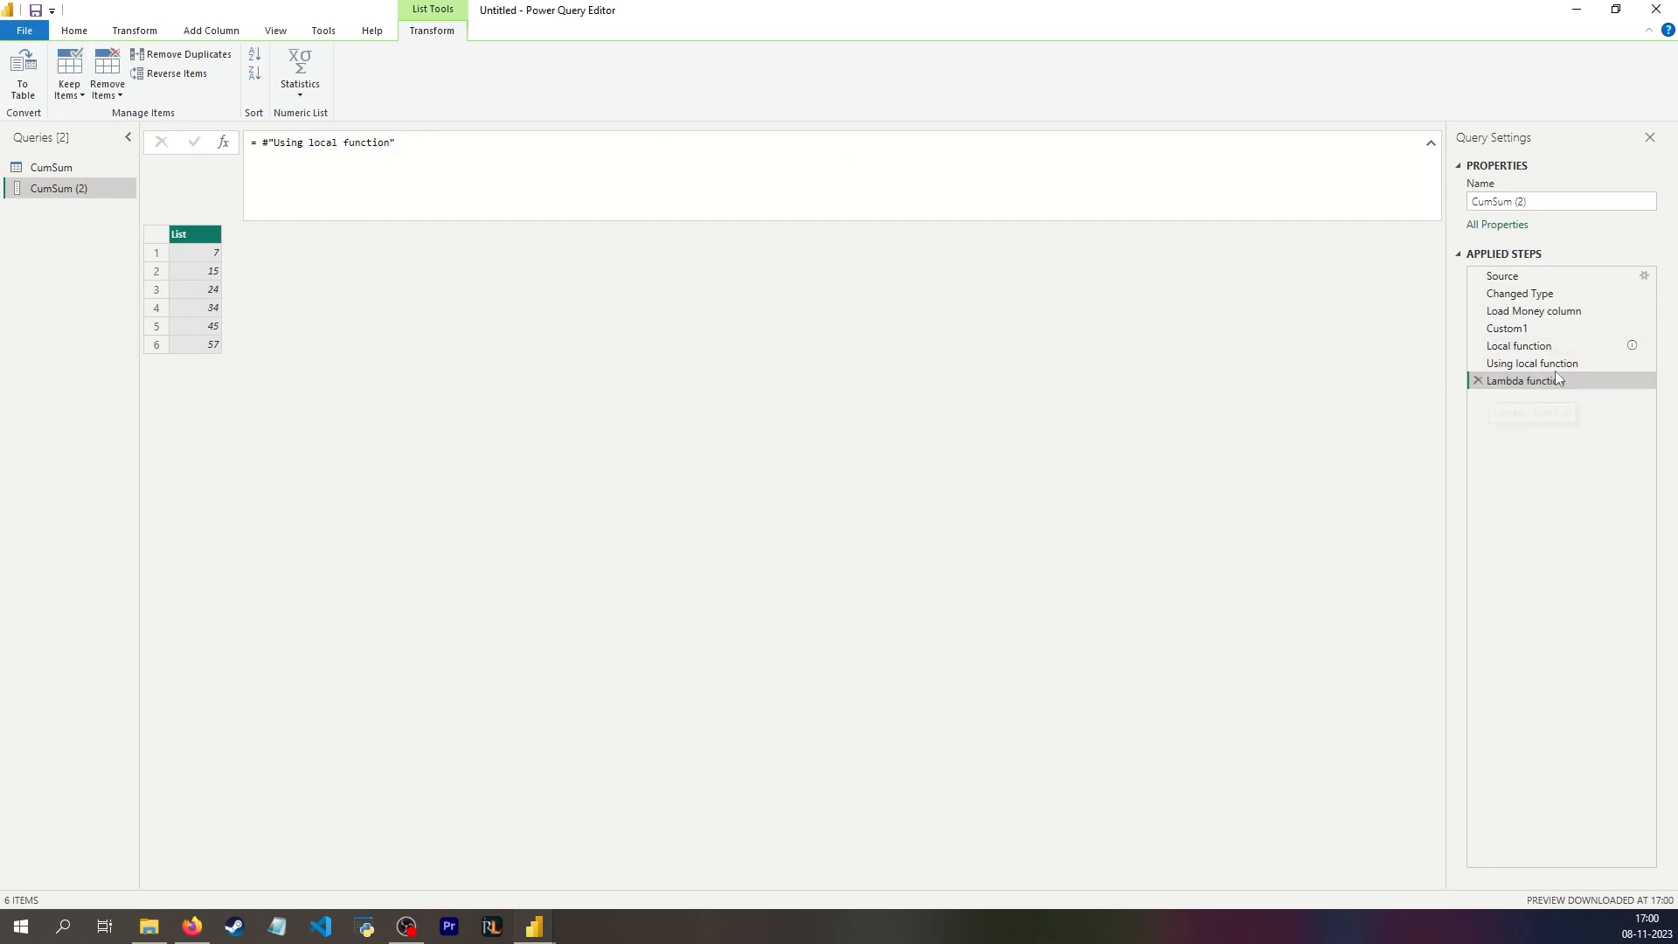
{"action": "left_click", "coordinate": [1553, 364]}
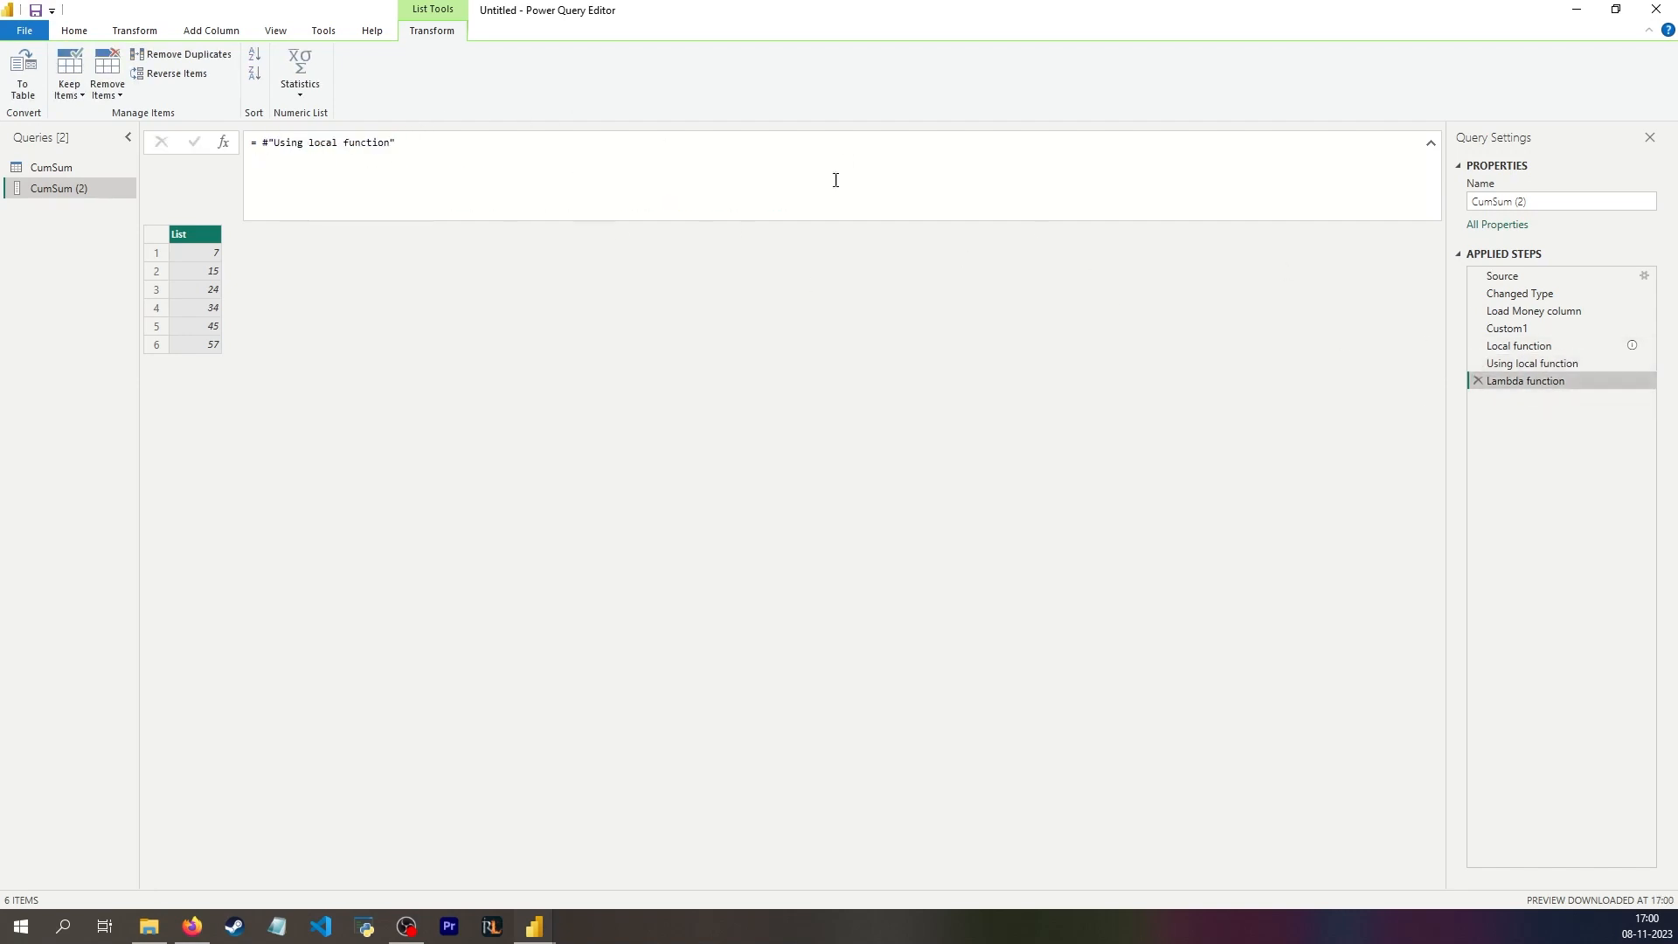
{"action": "left_click", "coordinate": [642, 173]}
{"action": "key", "text": "ctrl+a"}
{"action": "key", "text": "ctrl+v"}
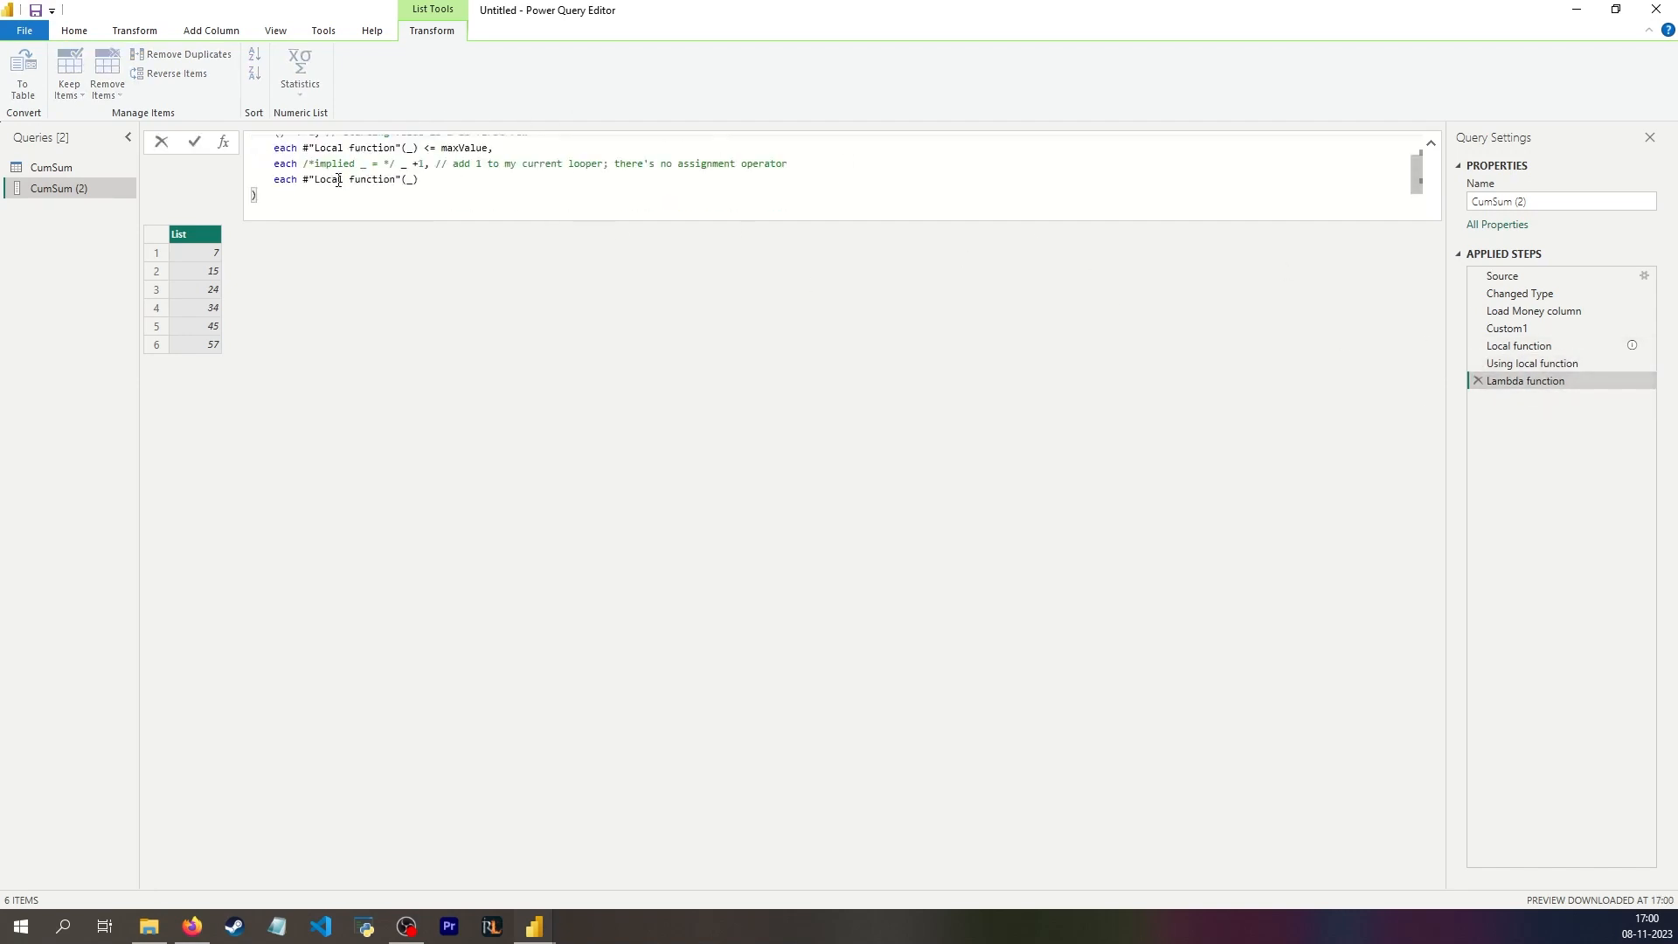
Step: Start a variable named Lambda with the parameter myvar on a line before maxValue in the Lambda function step's let expression
{"action": "scroll", "coordinate": [335, 181], "scroll_direction": "up", "scroll_amount": 2}
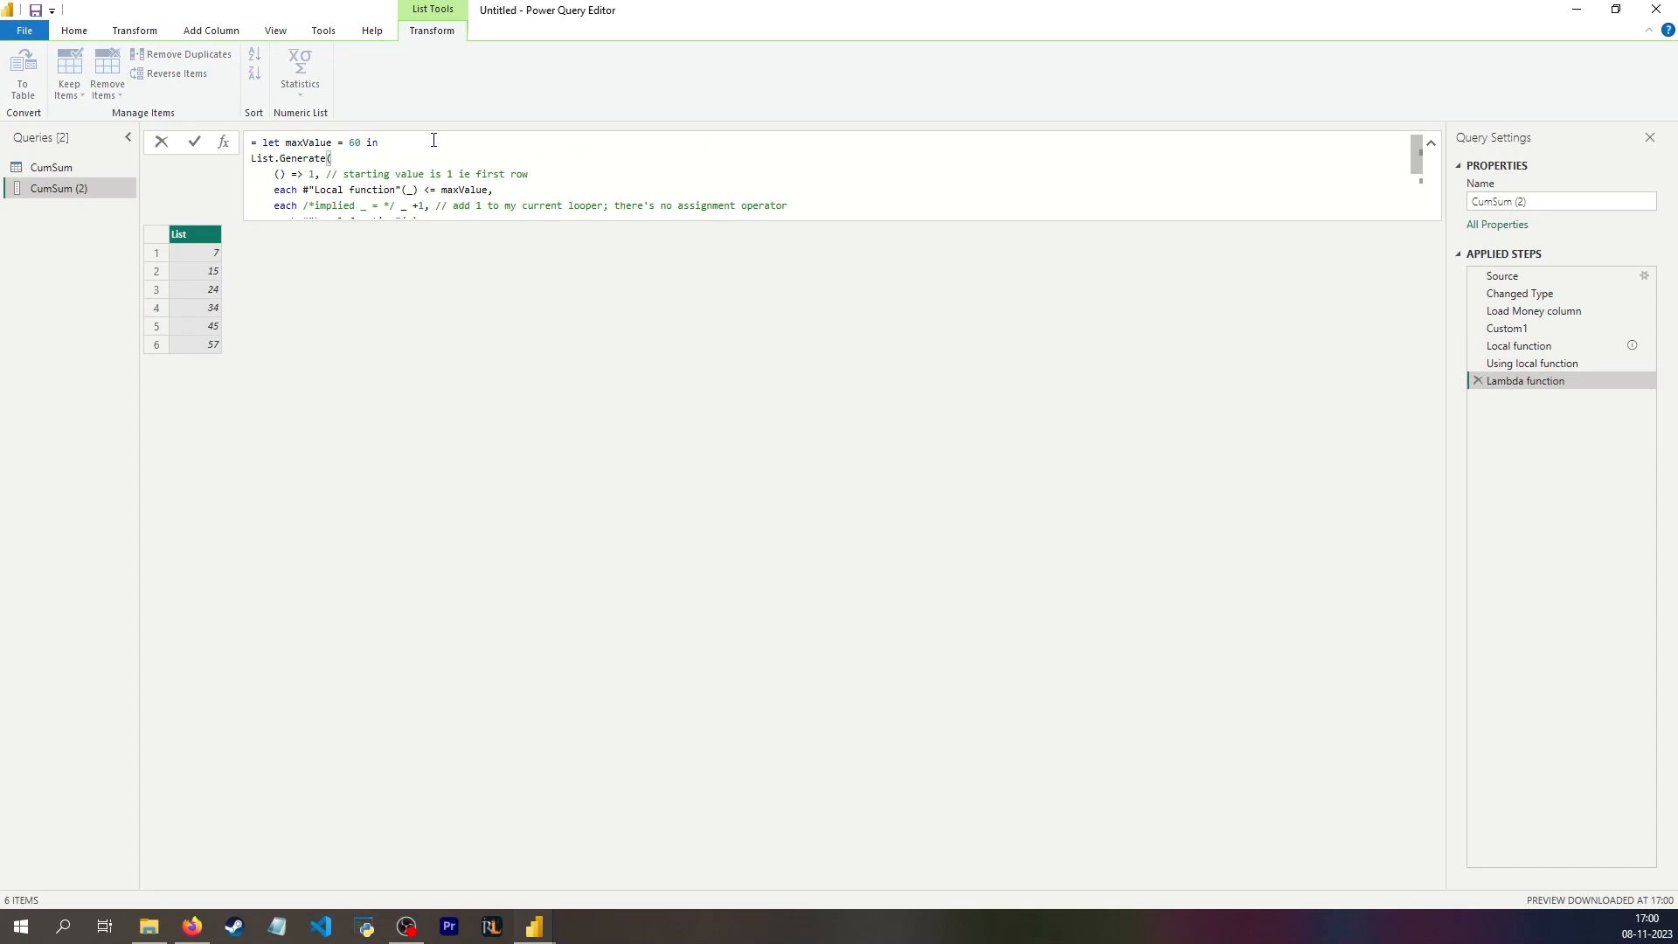
{"action": "left_click", "coordinate": [285, 141]}
{"action": "key", "text": "Return"}
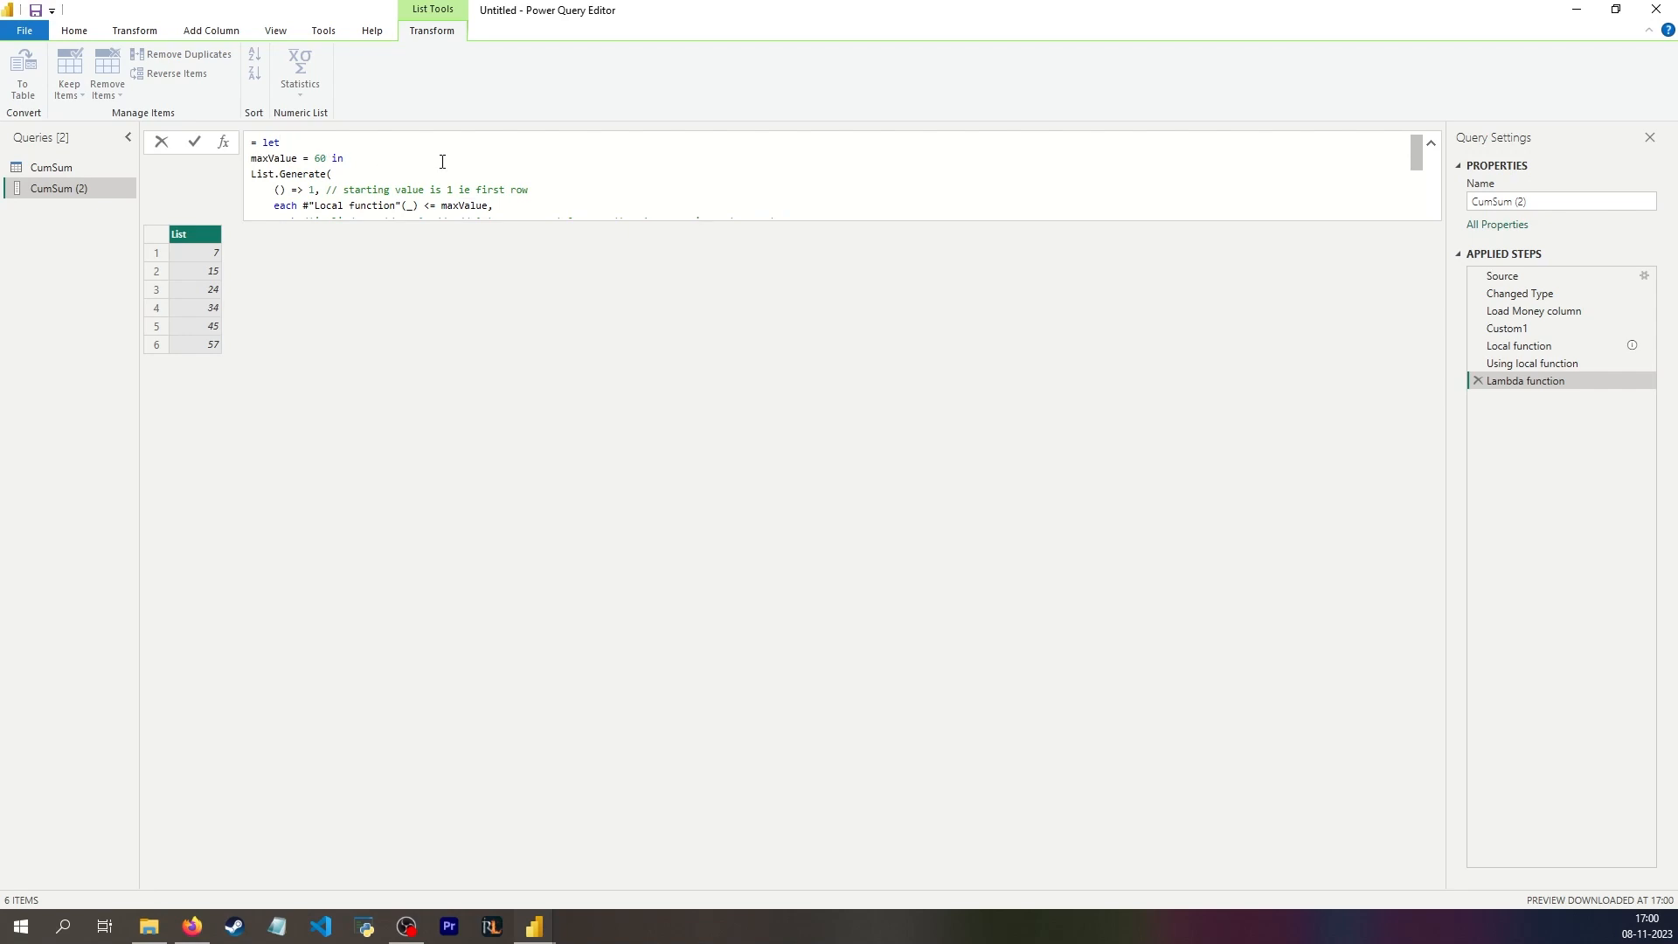
{"action": "type", "text": "Lambda"}
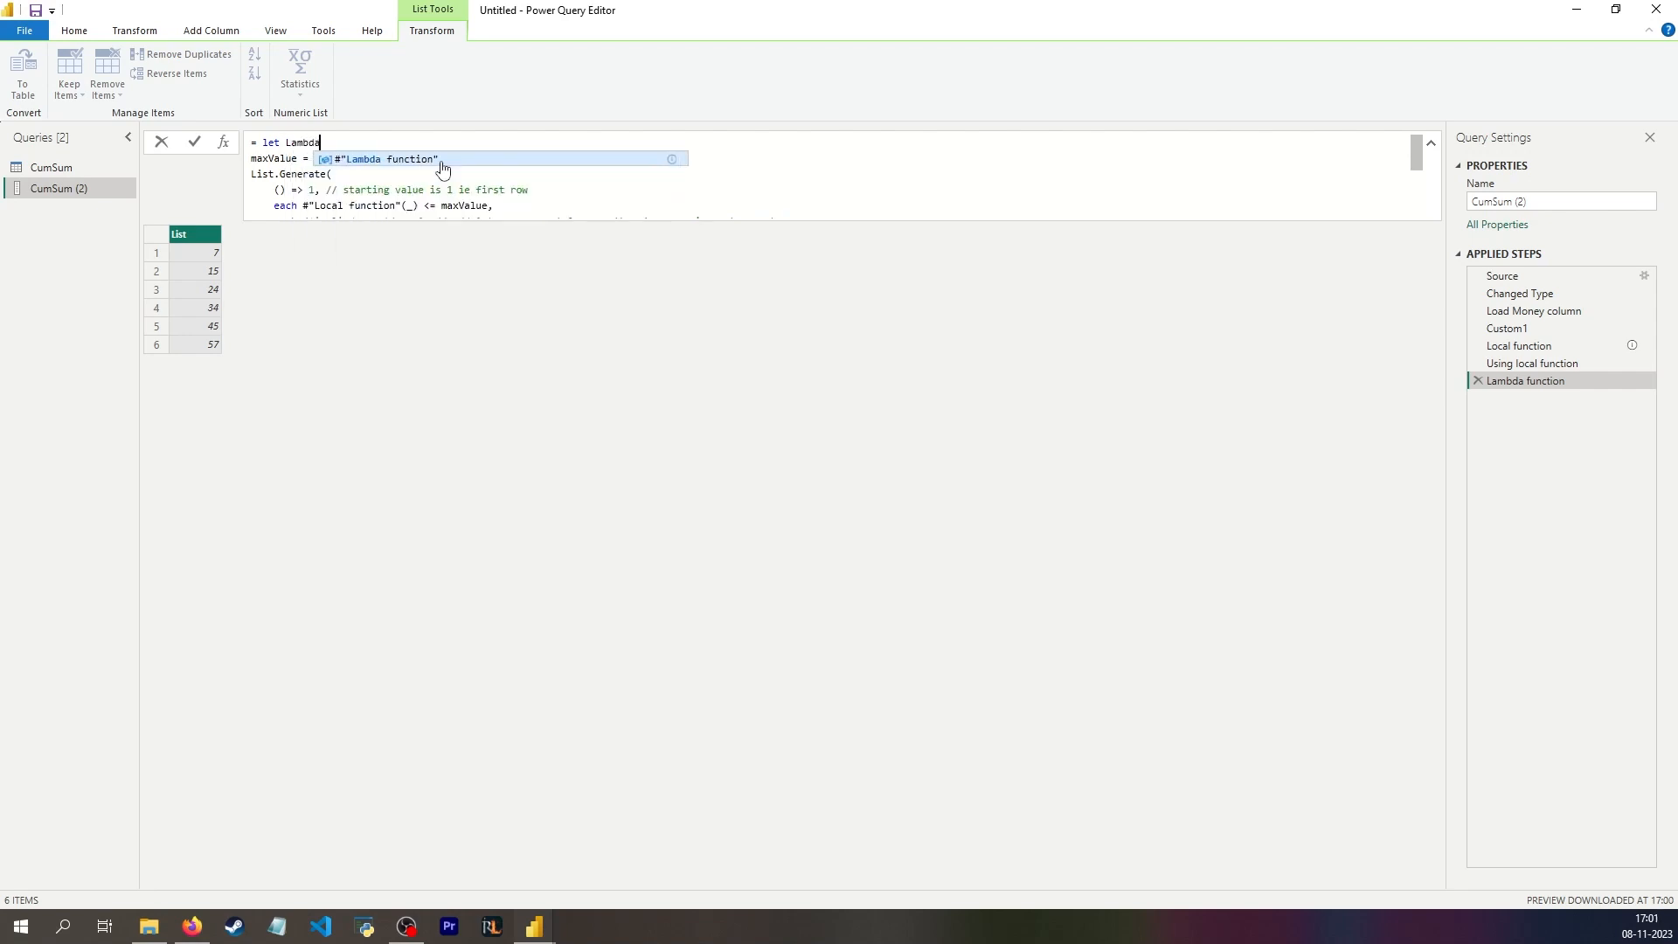
{"action": "type", "text": " = "}
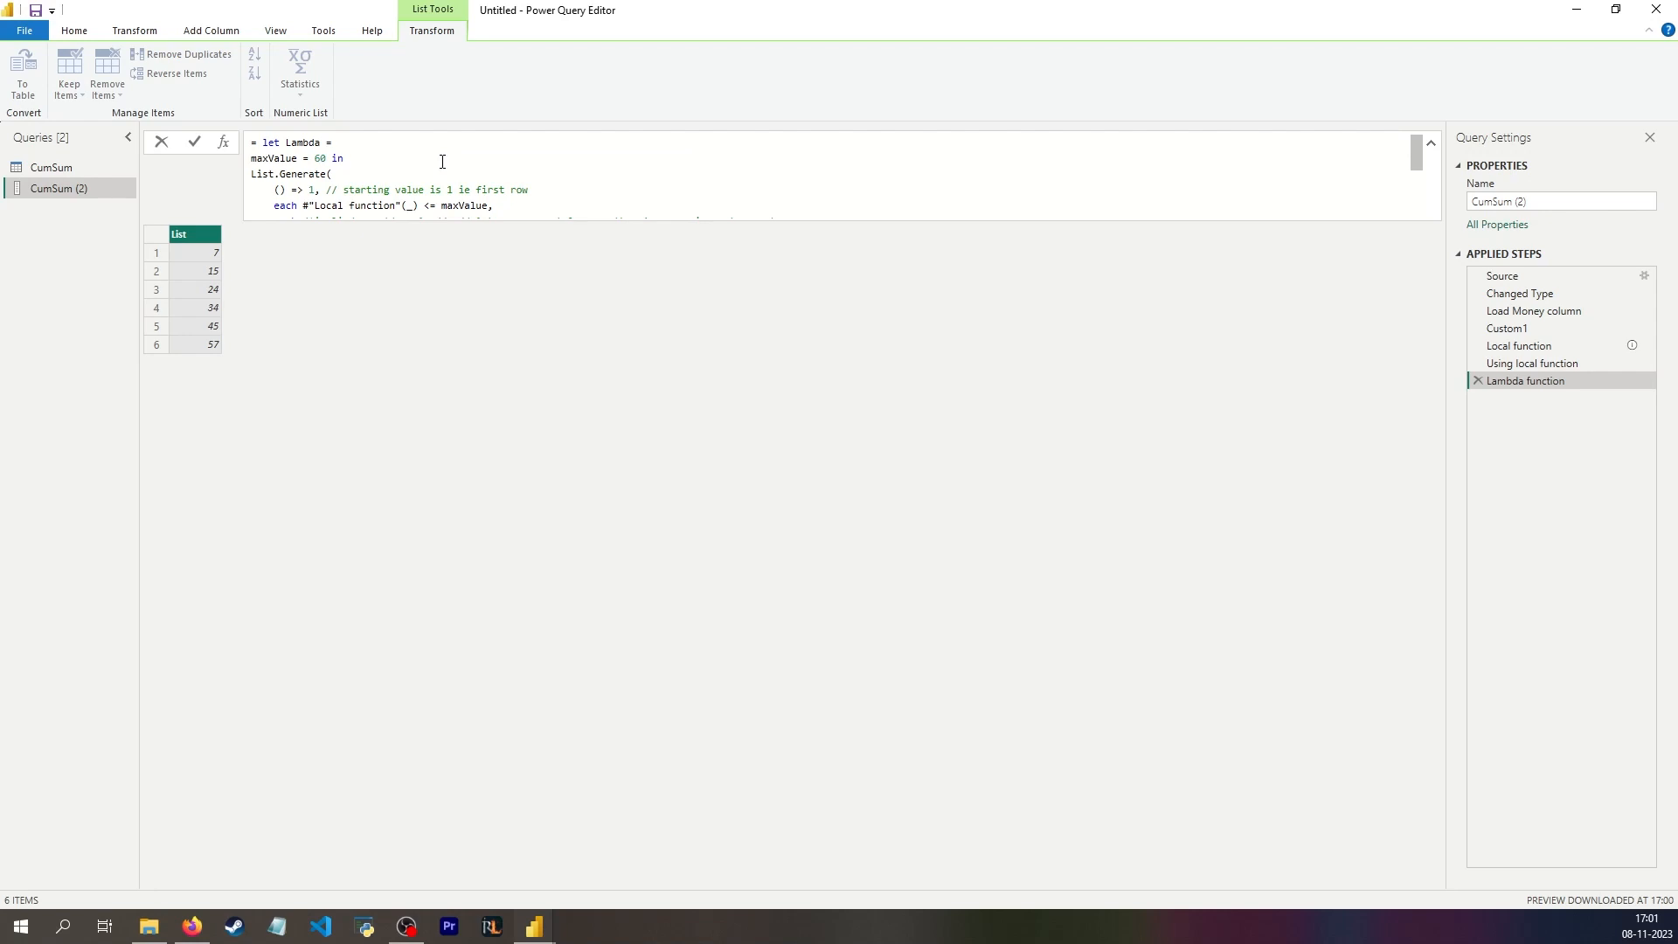
{"action": "type", "text": "()"}
{"action": "key", "text": "Left"}
{"action": "type", "text": "myvar"}
{"action": "key", "text": "Right"}
Step: Define the Lambda function's body as List.Sum(List.FirstN(#"Load Money column", myvar))
{"action": "type", "text": "=> lists"}
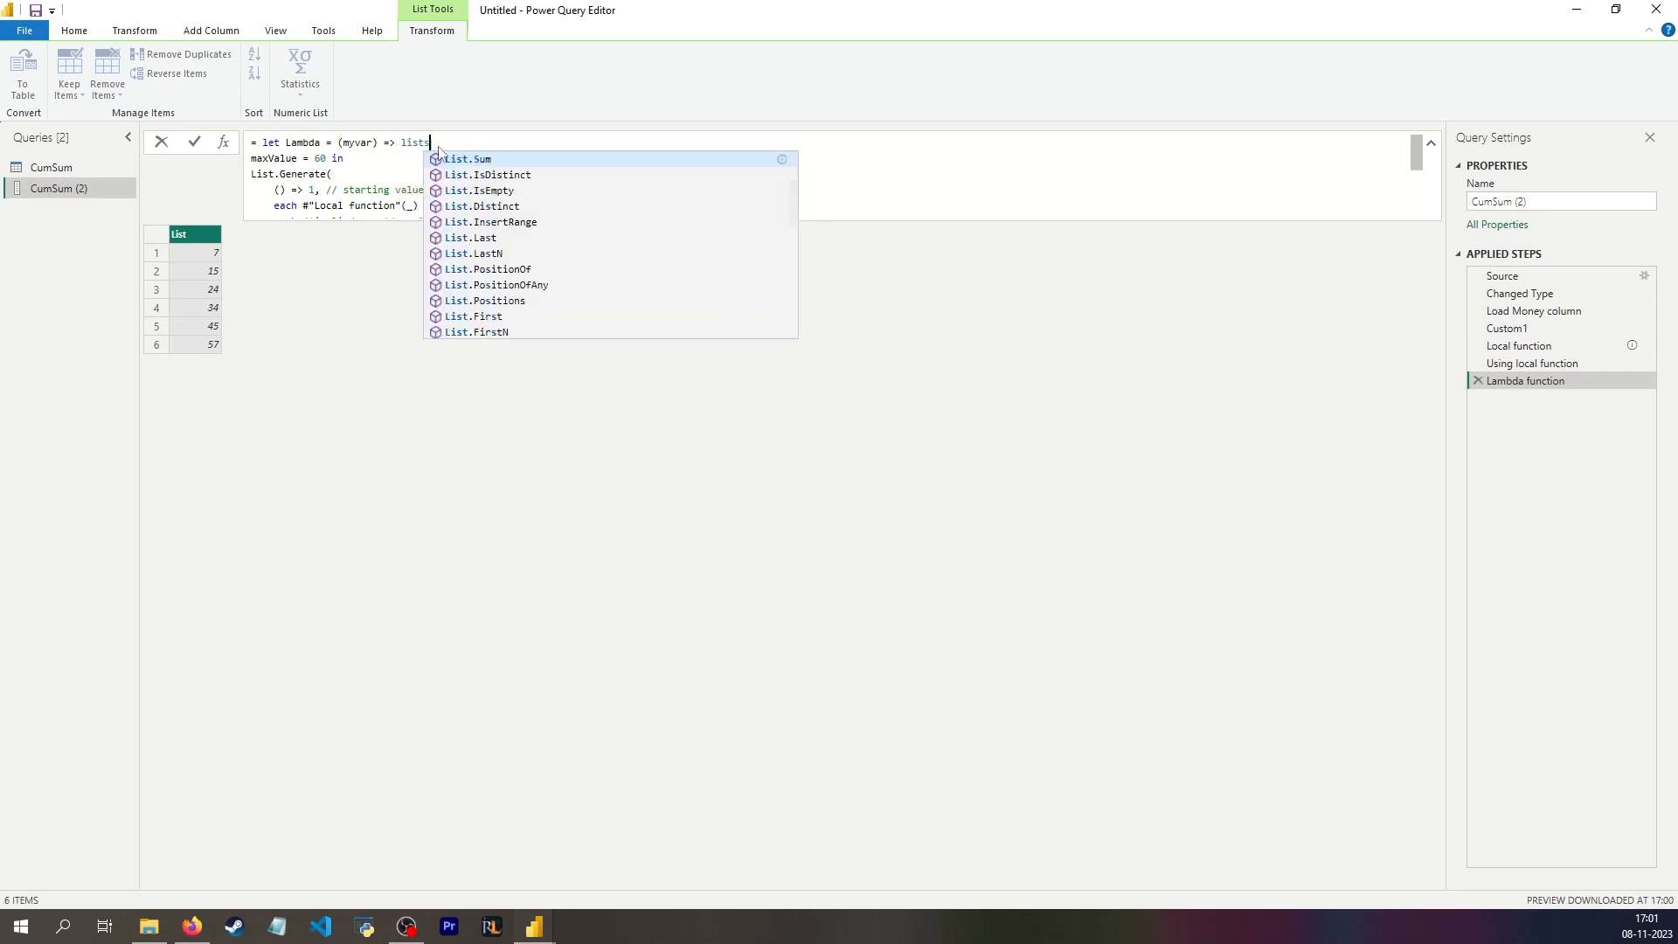
{"action": "key", "text": "Tab"}
{"action": "type", "text": "(List.FirstN"}
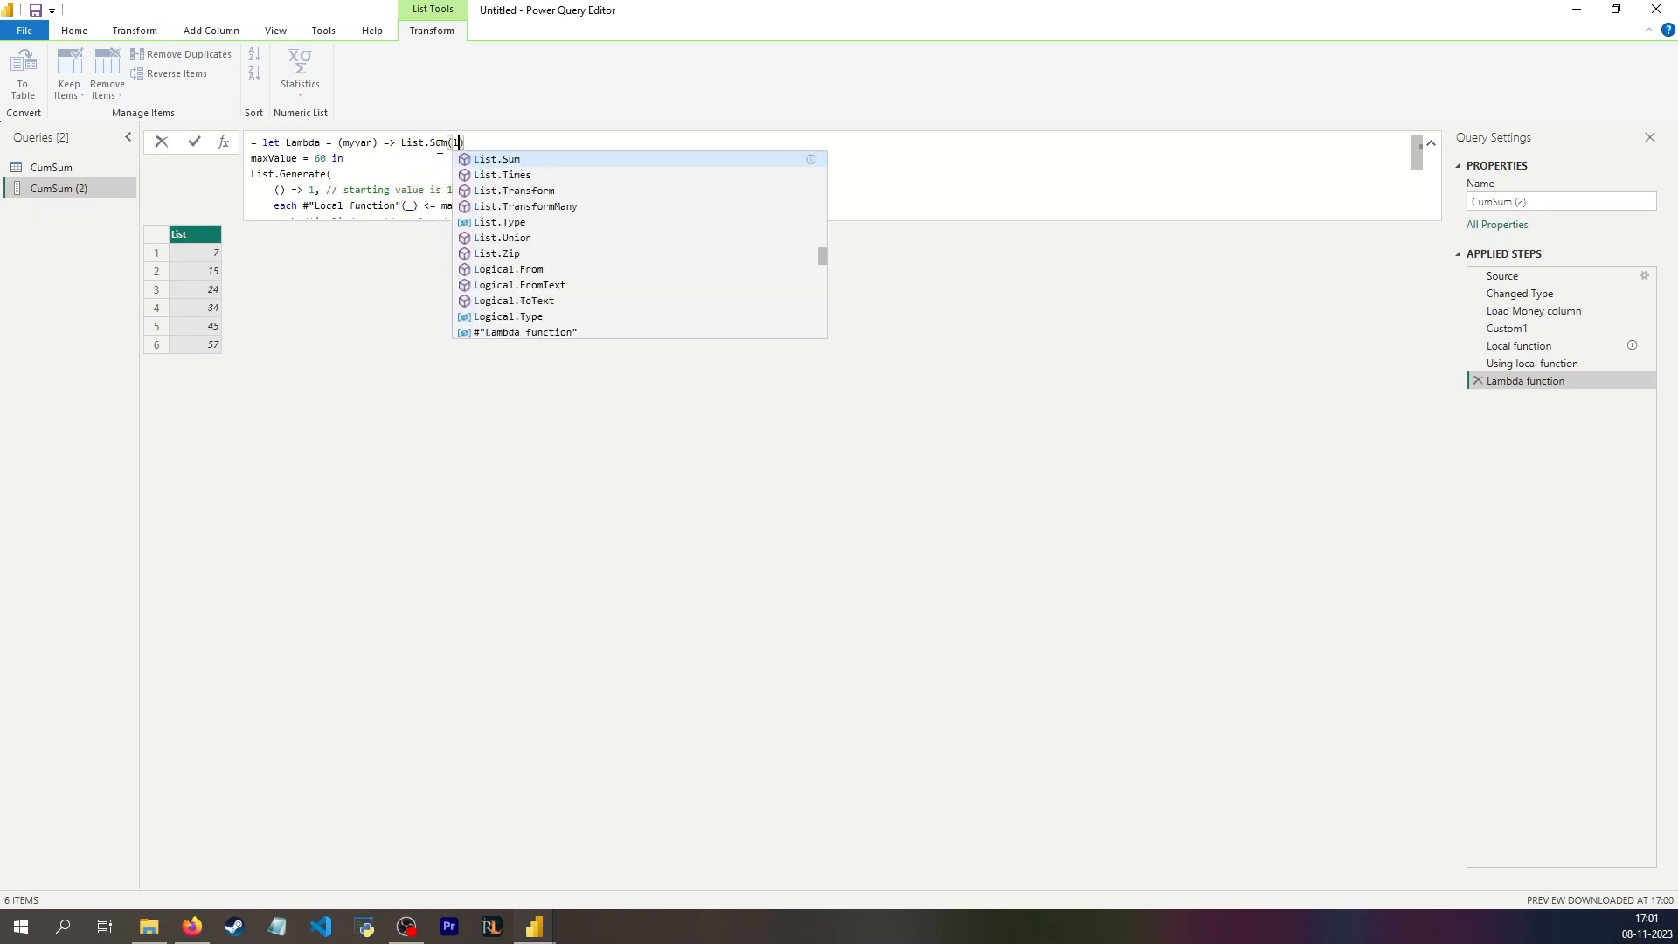
{"action": "key", "text": "Down"}
{"action": "key", "text": "Tab"}
{"action": "type", "text": "(load"}
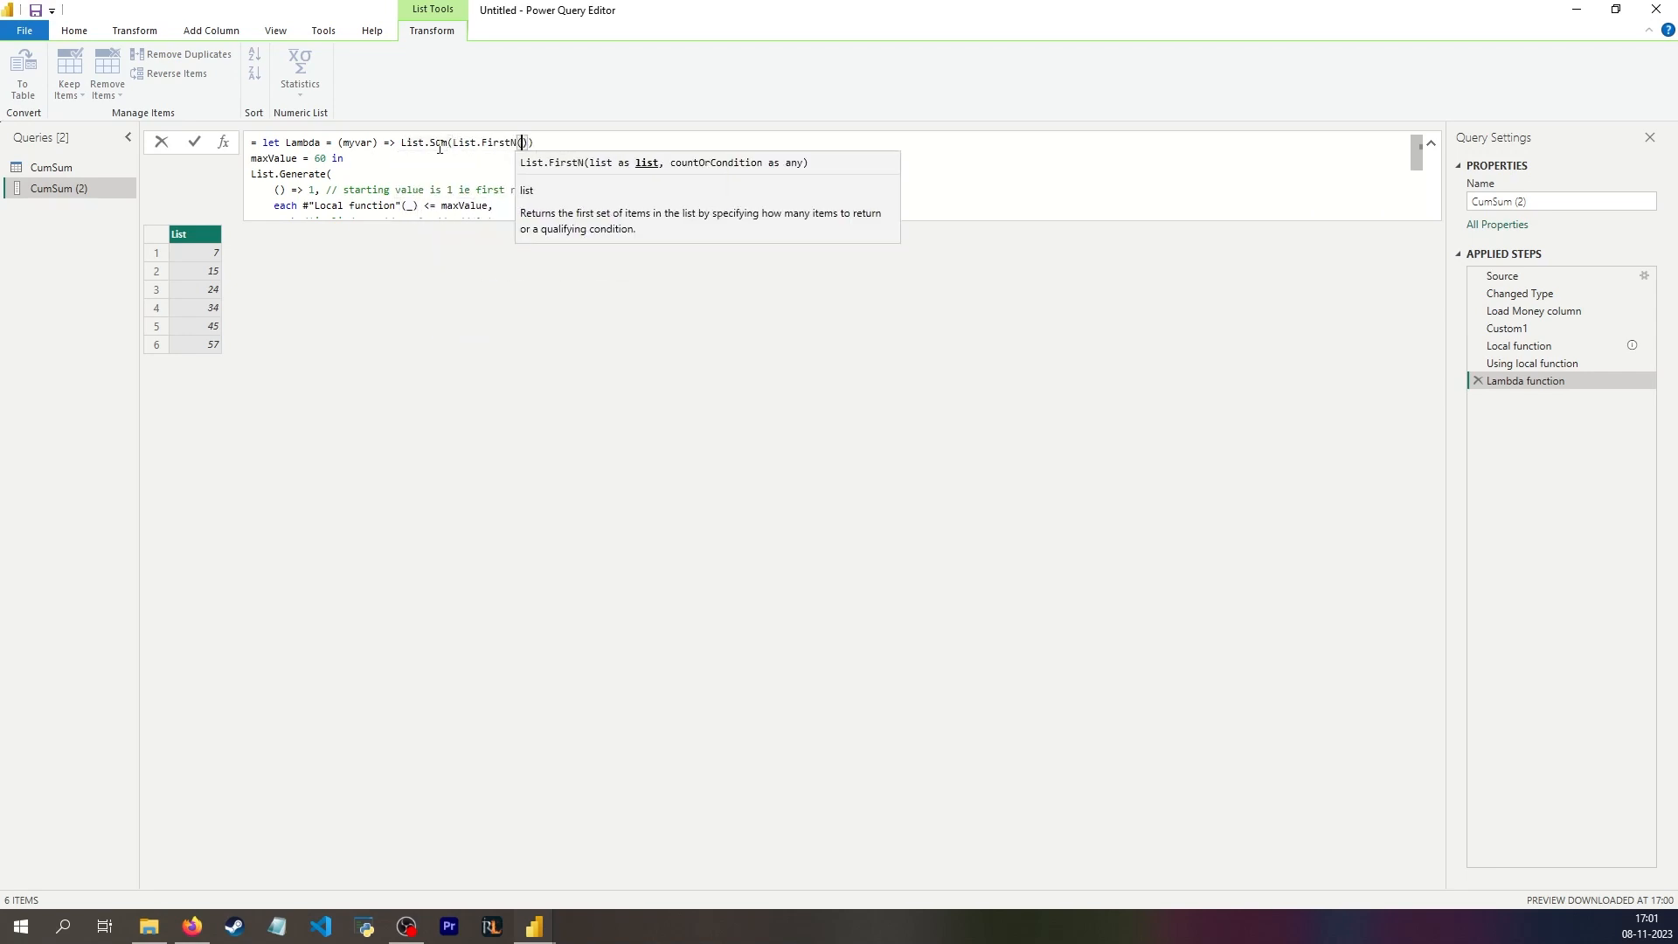
{"action": "key", "text": "Tab"}
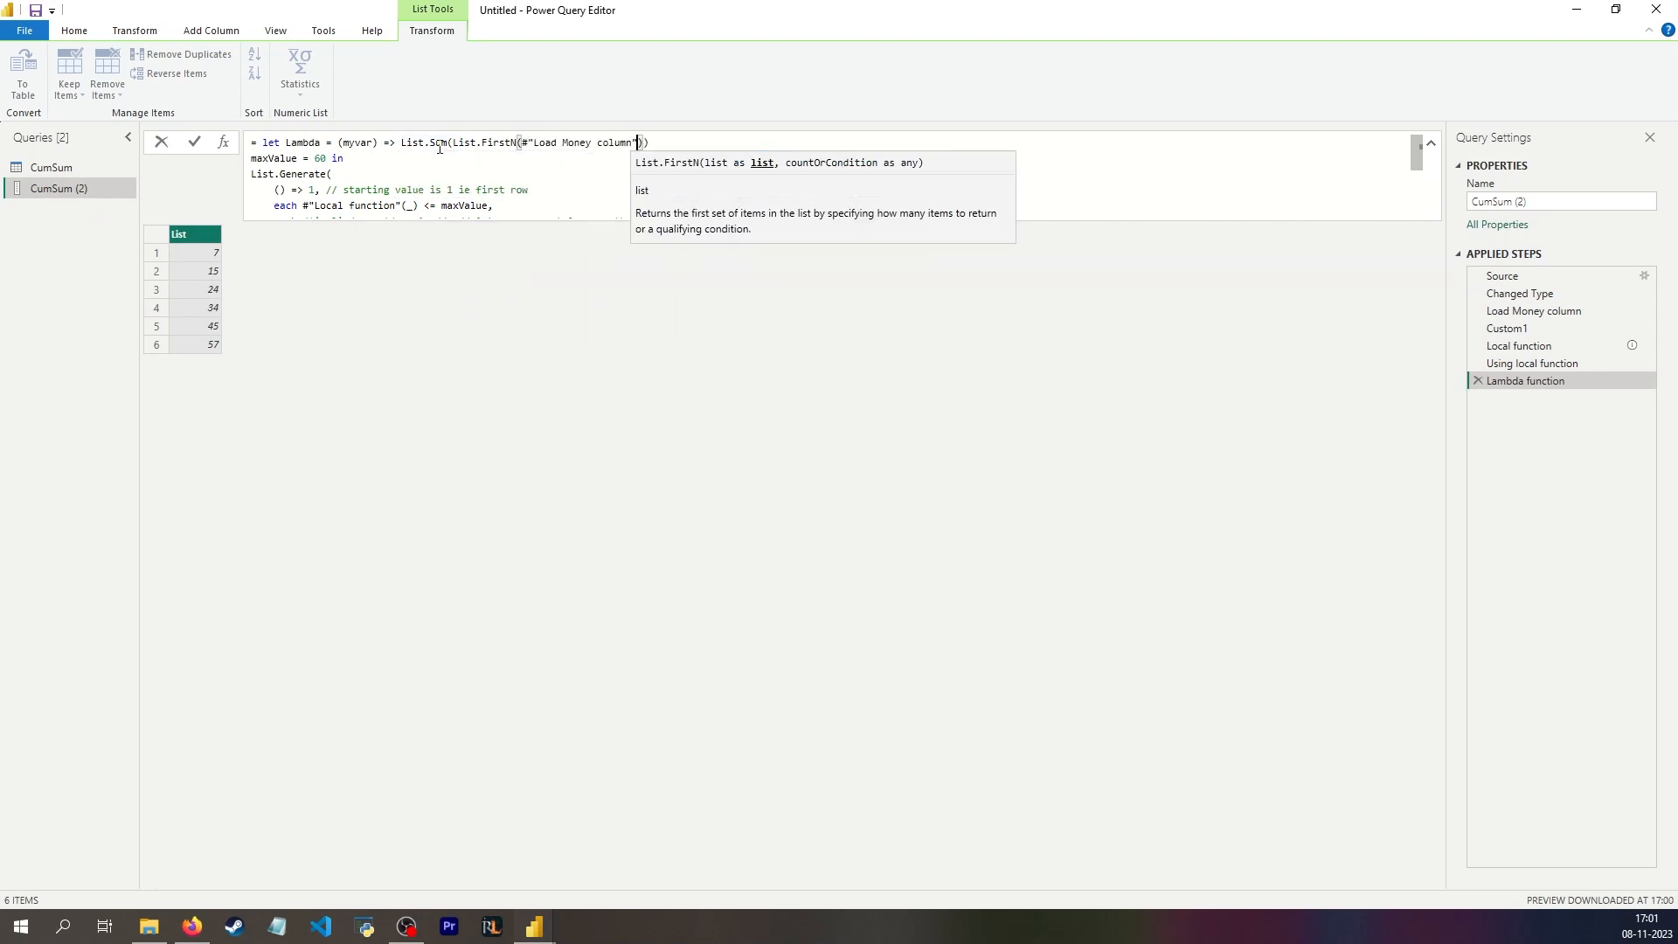
{"action": "type", "text": ", "}
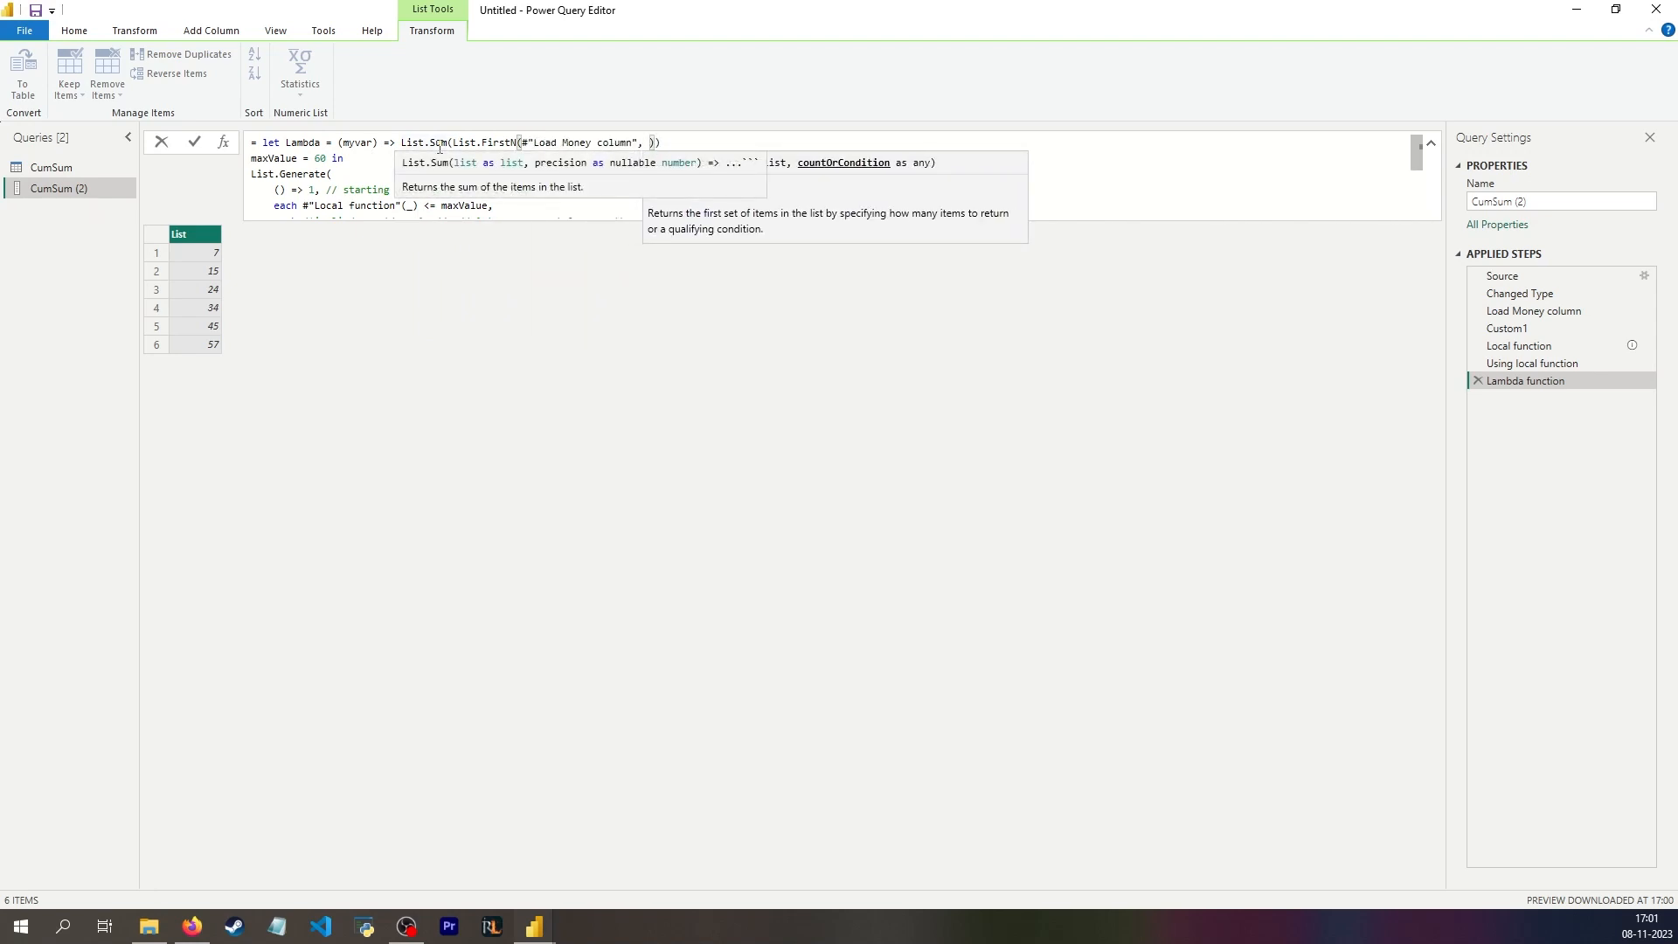
{"action": "type", "text": "mycar"}
{"action": "key", "text": "BackSpace"}
{"action": "key", "text": "BackSpace"}
{"action": "key", "text": "BackSpace"}
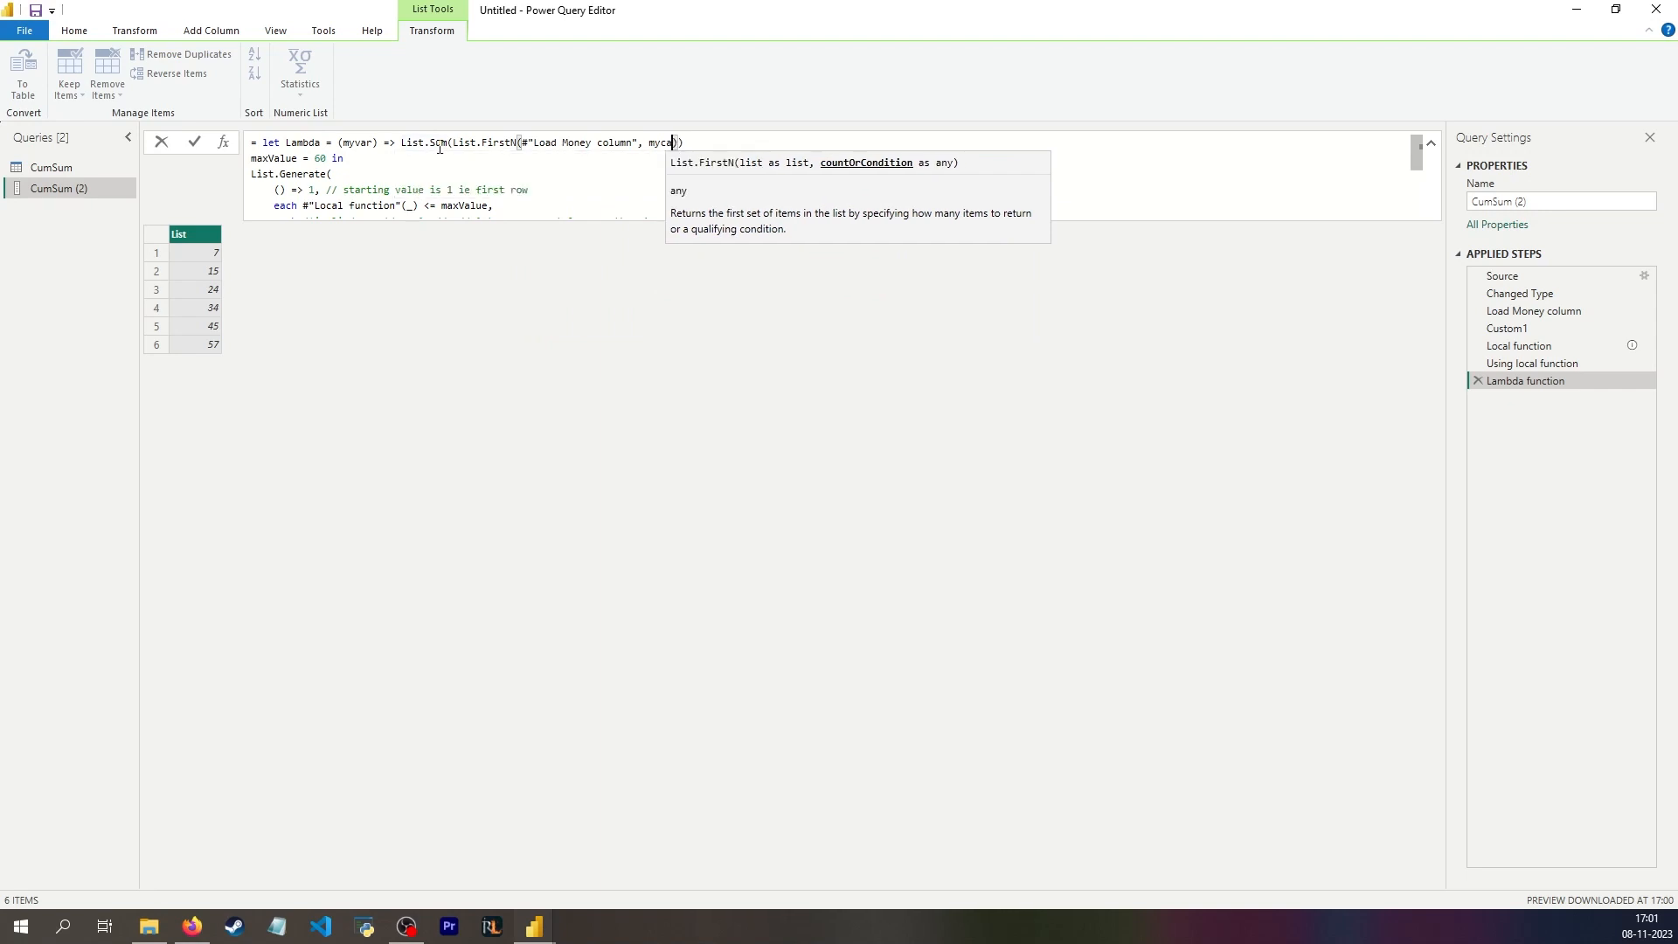
{"action": "type", "text": "var"}
{"action": "left_click", "coordinate": [704, 144]}
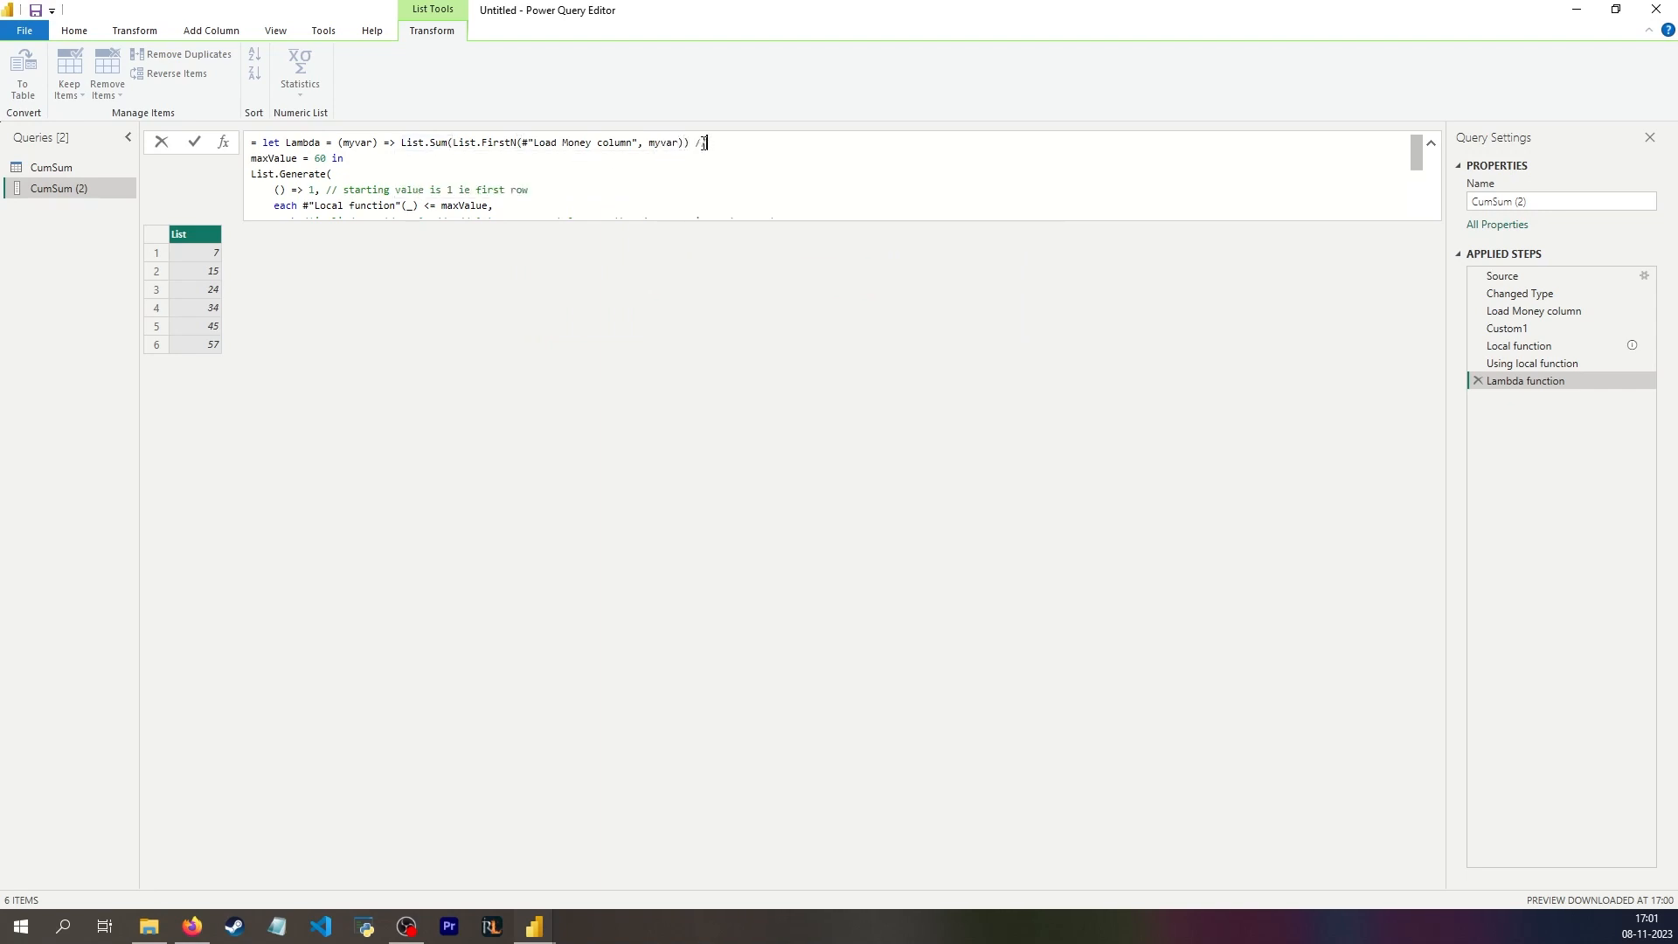
Step: Add the comment //lambda function after the Lambda definition, separate it from maxValue with a comma, and commit the formula
{"action": "type", "text": "//lambda function"}
{"action": "key", "text": "Return"}
{"action": "left_click", "coordinate": [690, 143]}
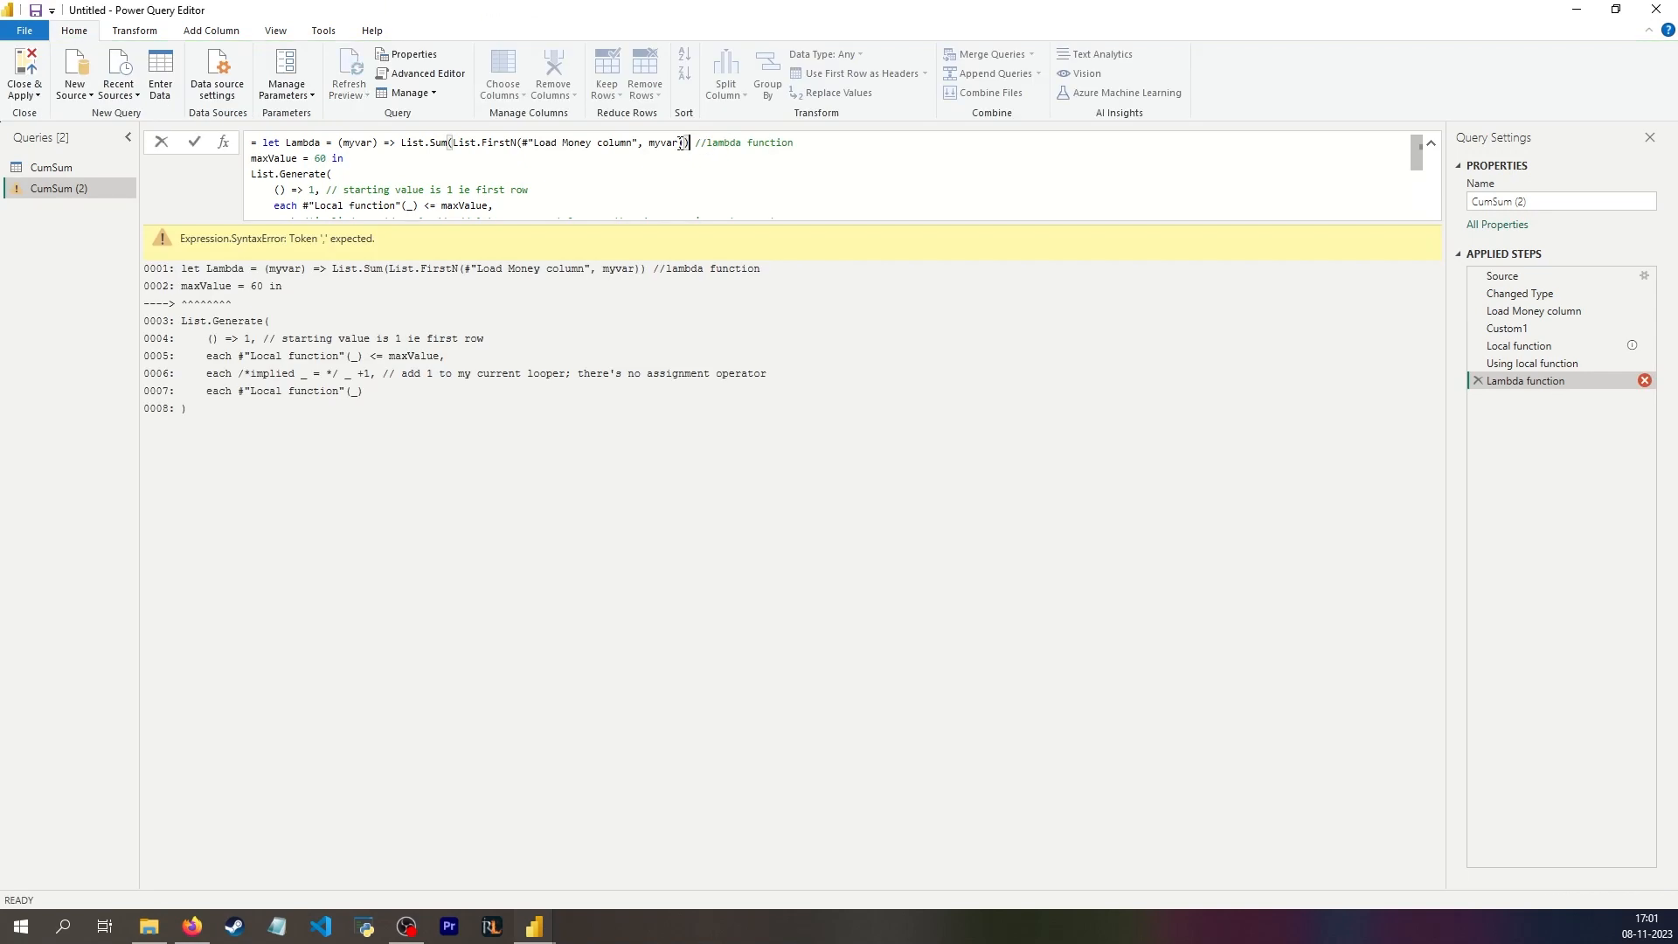
{"action": "type", "text": ","}
{"action": "key", "text": "Return"}
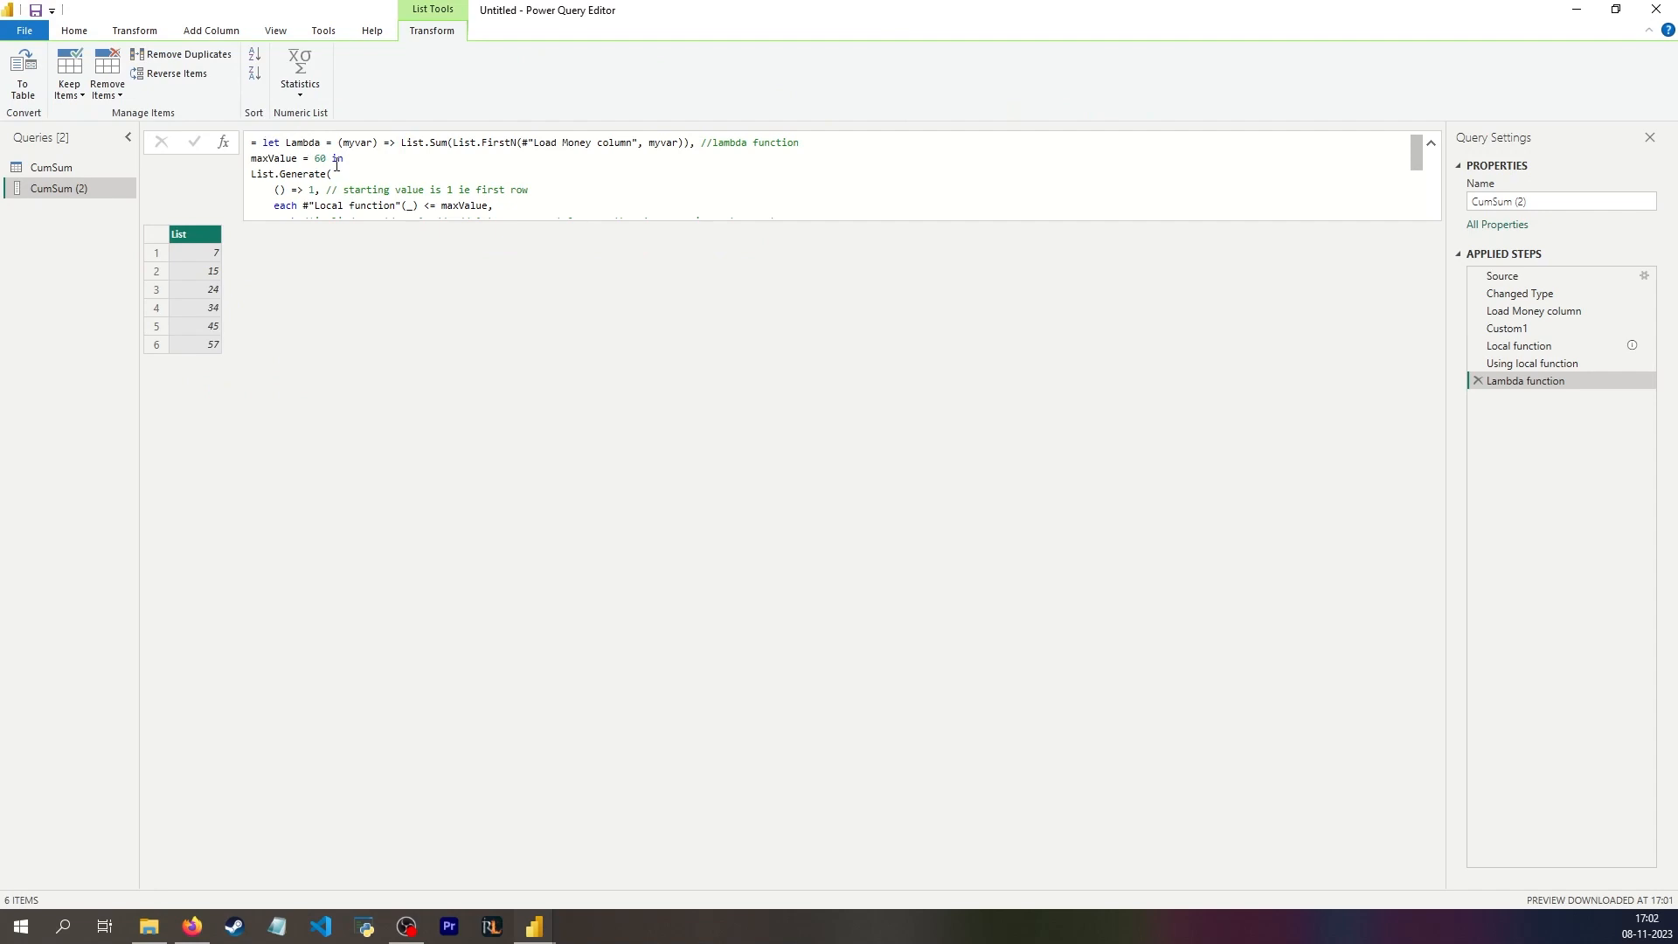
Step: Review the query's code in the Advanced Editor and put the Lambda definition on its own indented line below let
{"action": "left_click", "coordinate": [75, 31]}
{"action": "left_click", "coordinate": [422, 73]}
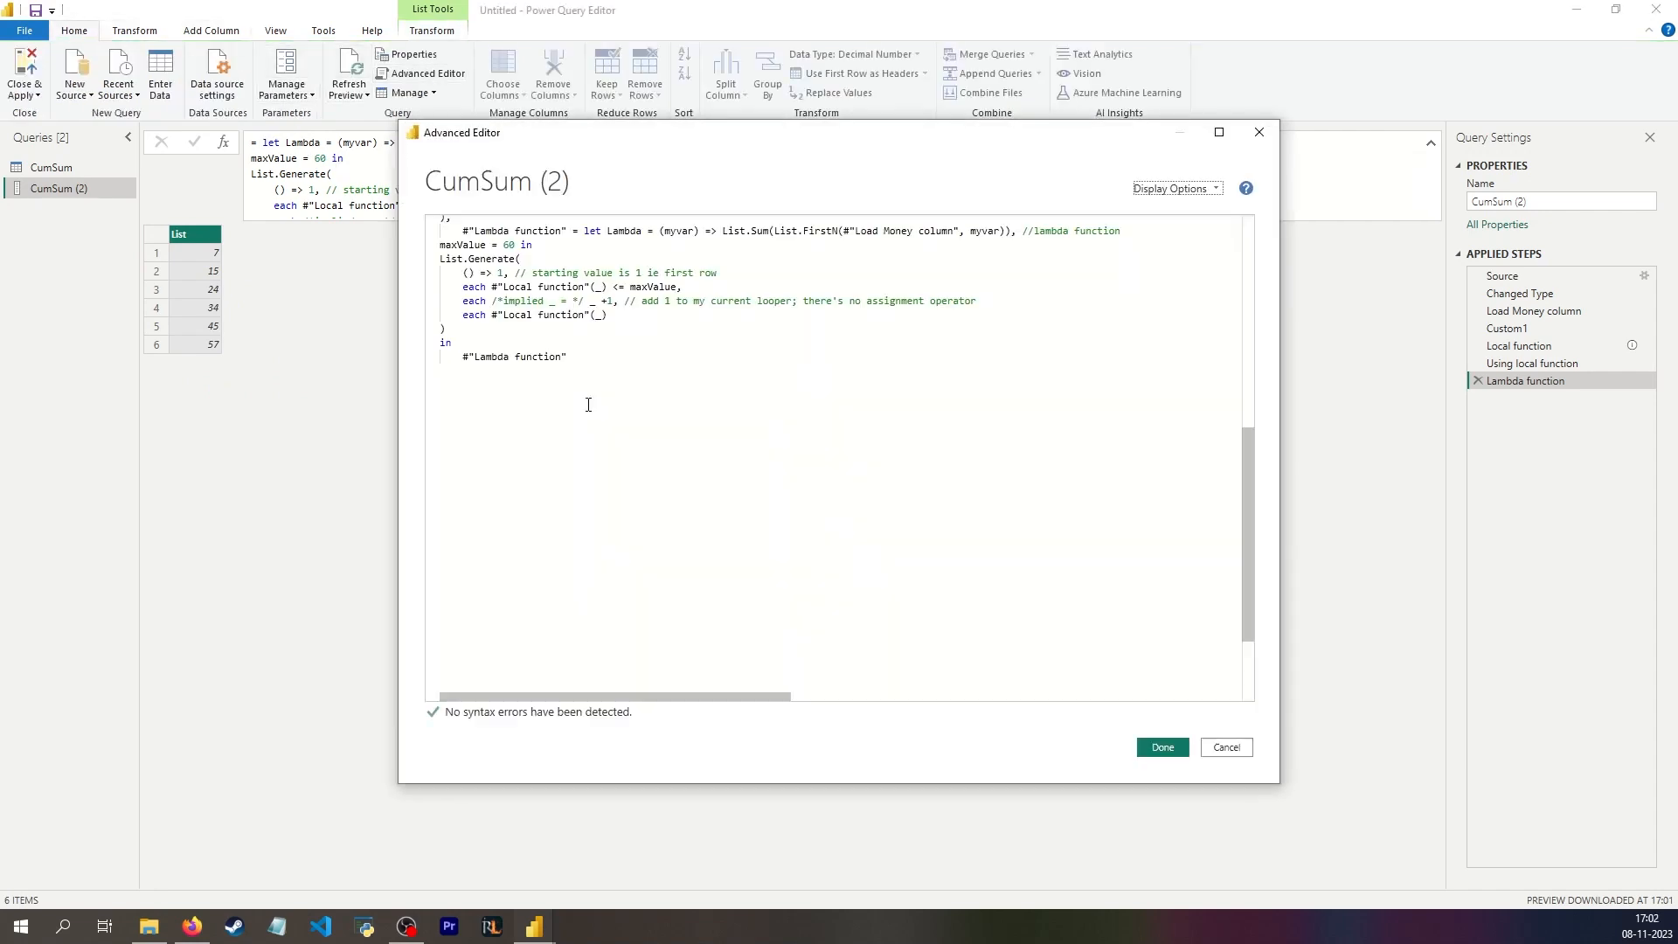
{"action": "scroll", "coordinate": [589, 405], "scroll_direction": "up", "scroll_amount": 4}
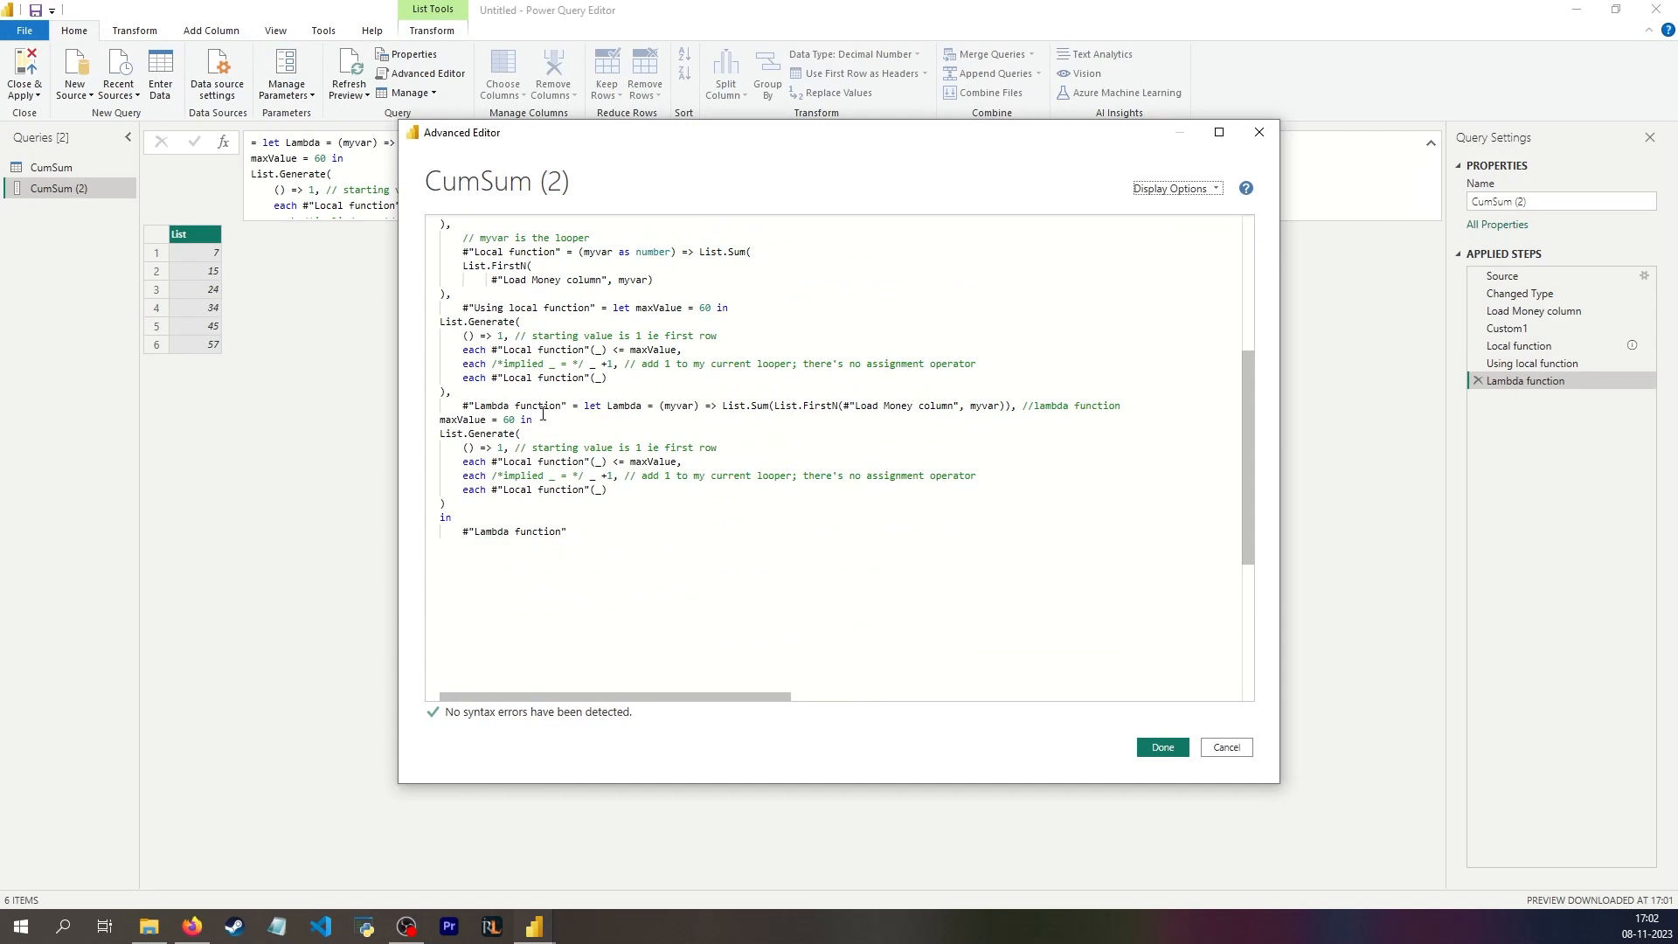
{"action": "scroll", "coordinate": [543, 414], "scroll_direction": "up", "scroll_amount": 7}
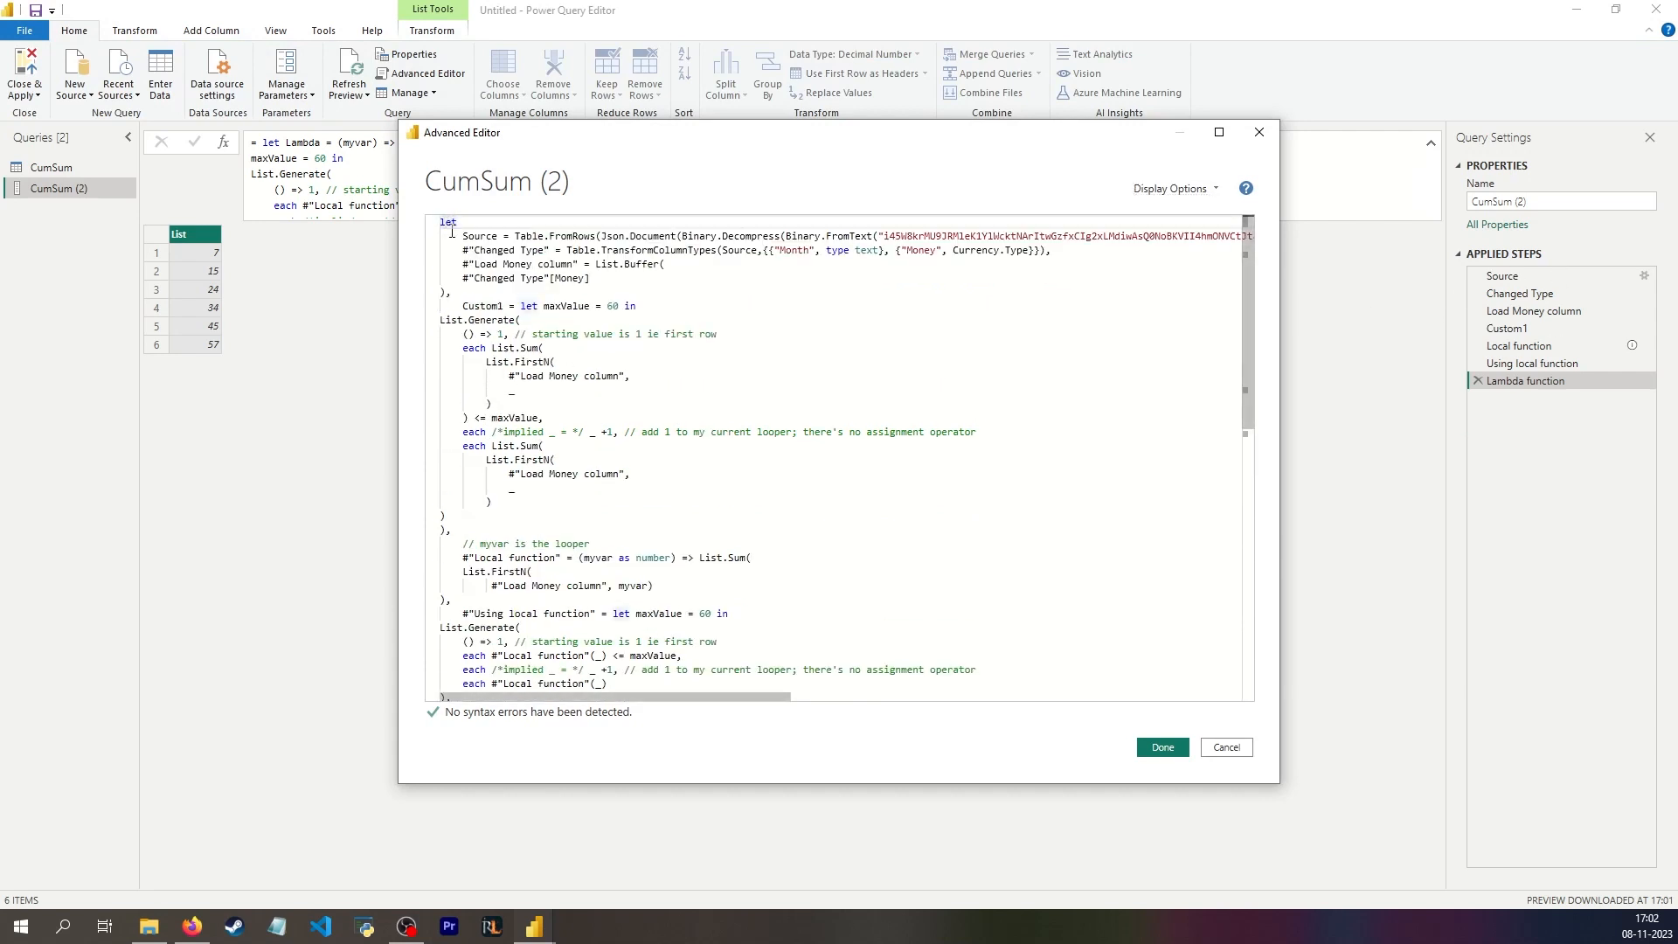
{"action": "scroll", "coordinate": [499, 448], "scroll_direction": "down", "scroll_amount": 9}
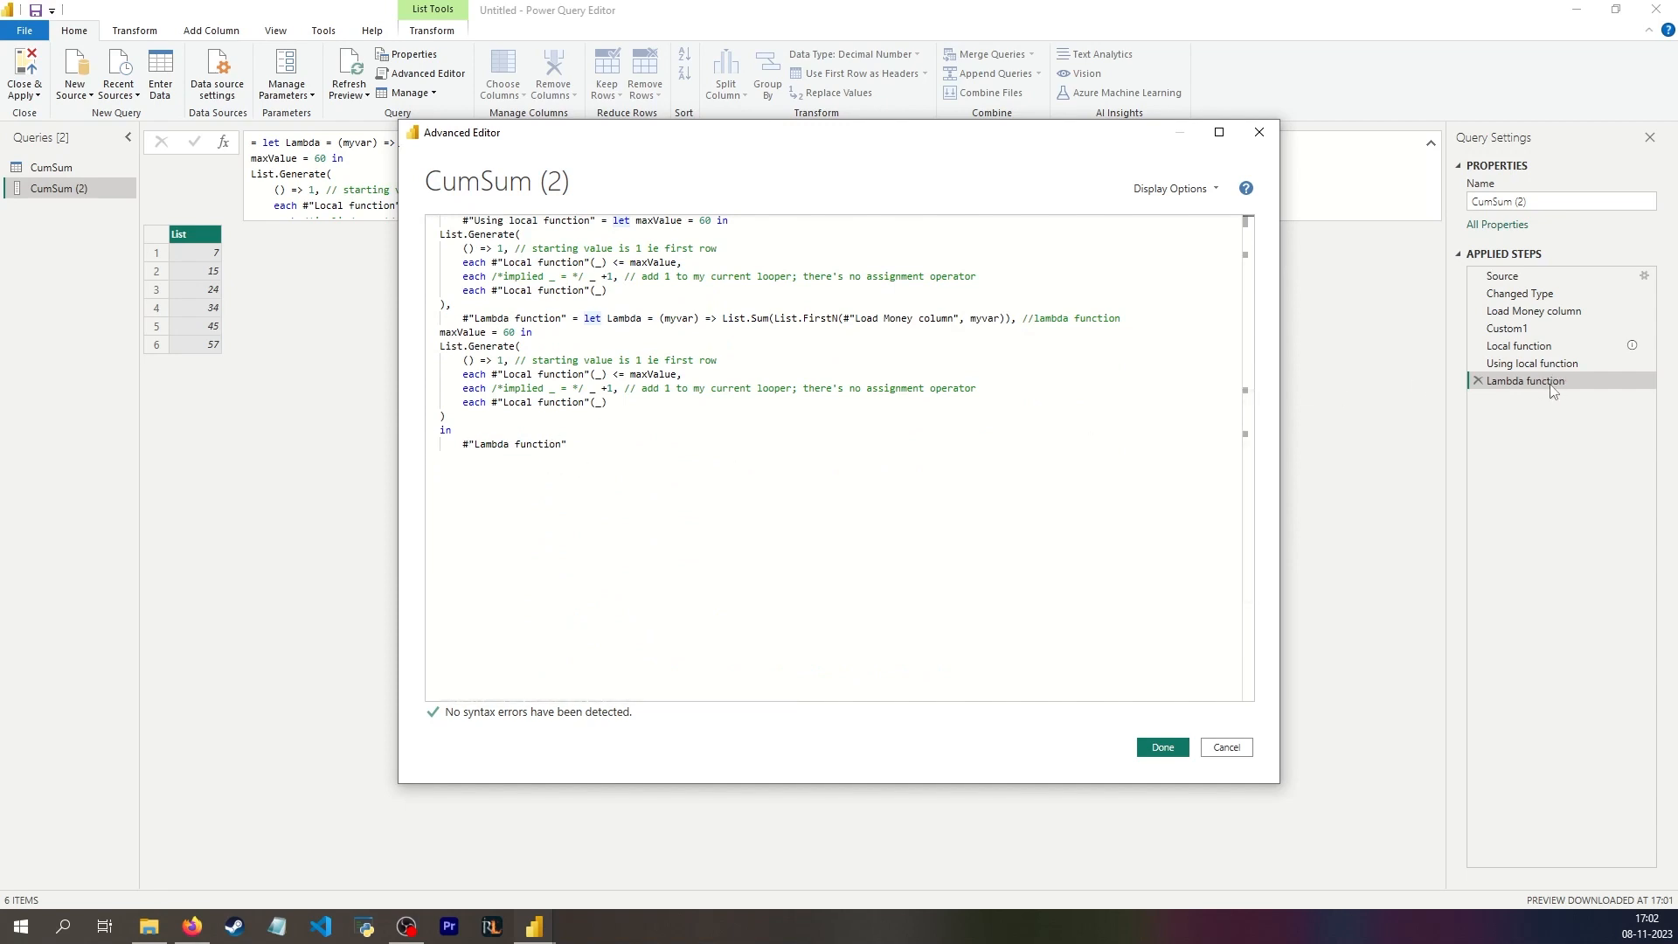
{"action": "scroll", "coordinate": [604, 376], "scroll_direction": "up", "scroll_amount": 3}
{"action": "left_click", "coordinate": [615, 348]}
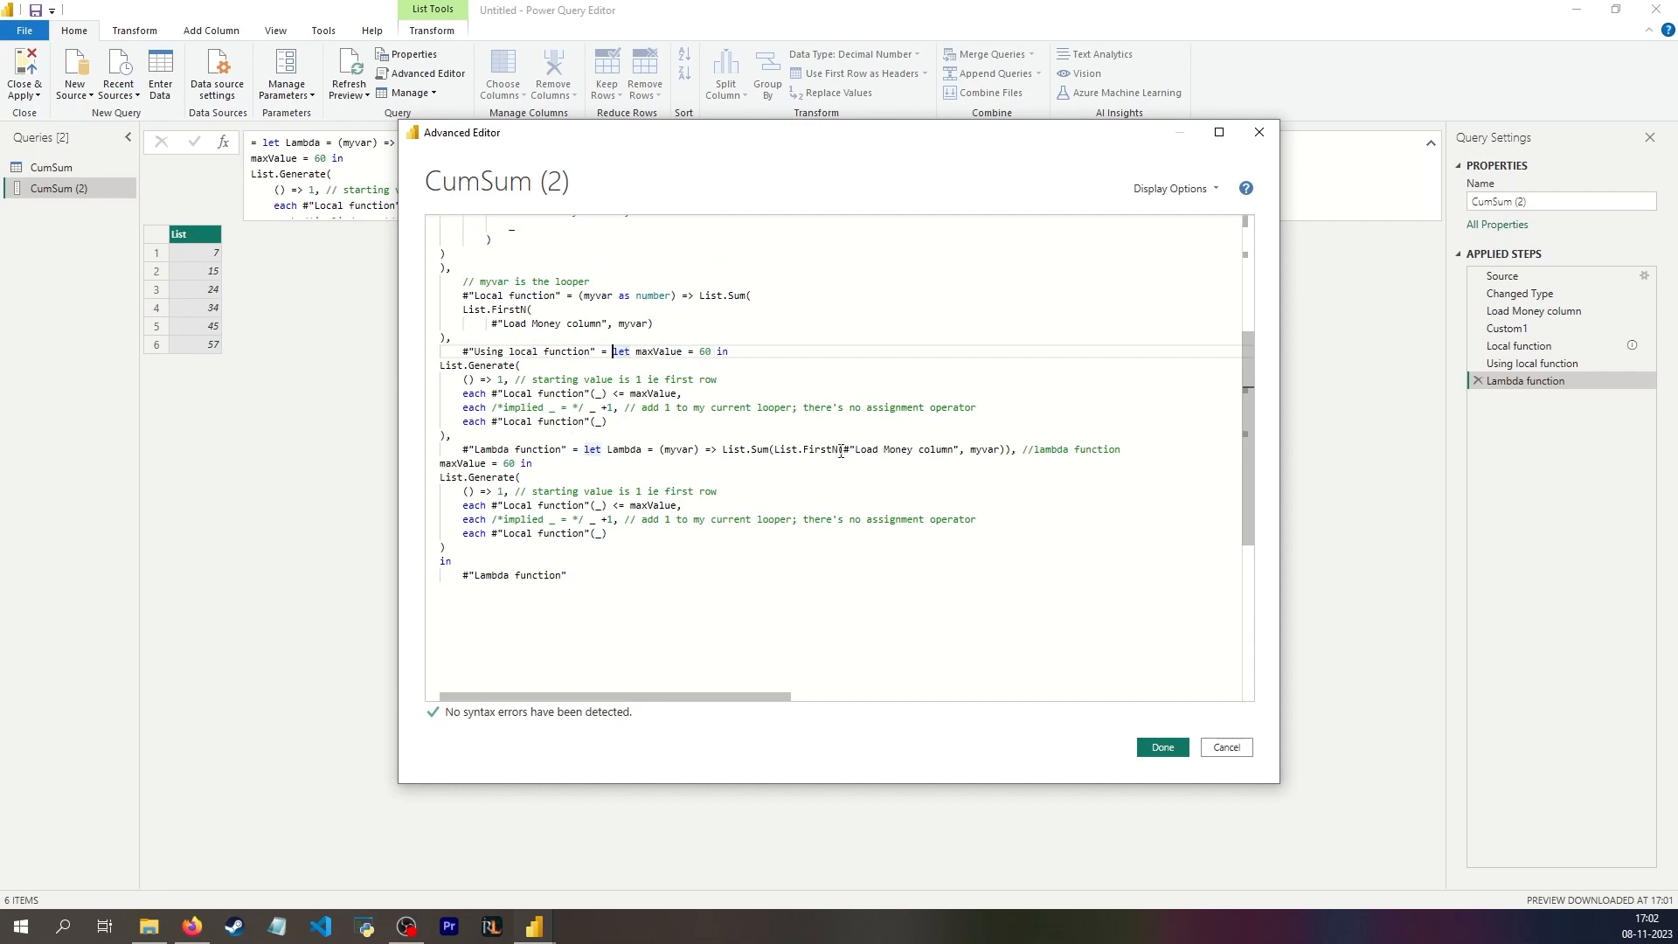
{"action": "left_click", "coordinate": [522, 463]}
{"action": "left_click", "coordinate": [1017, 450]}
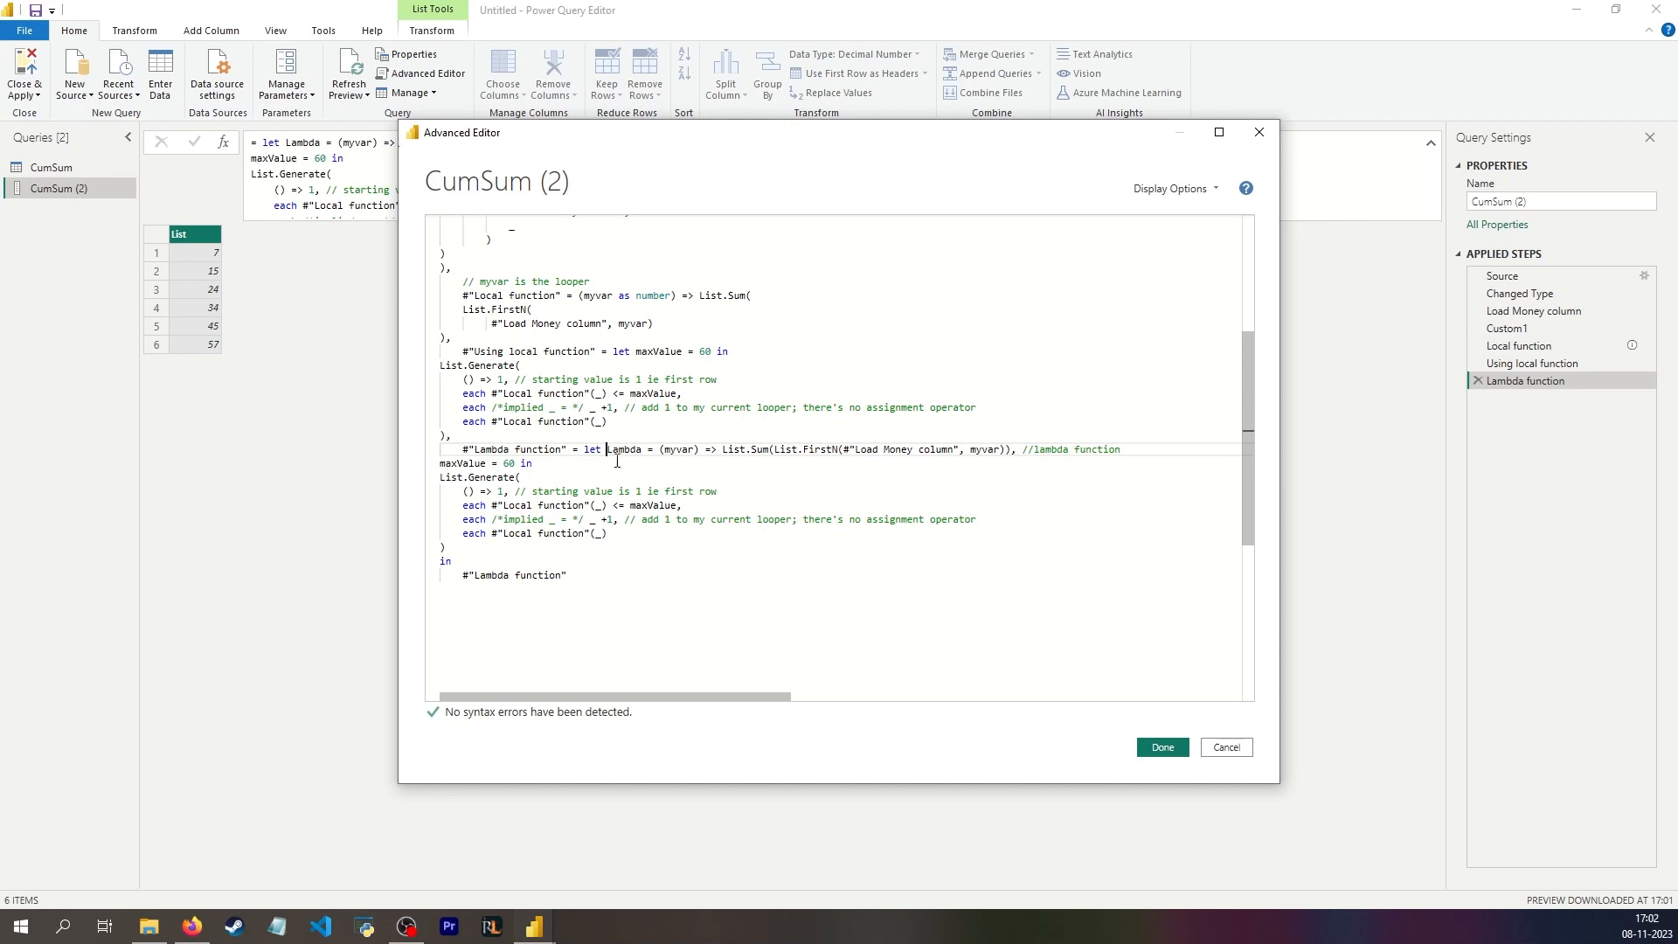
{"action": "key", "text": "Return"}
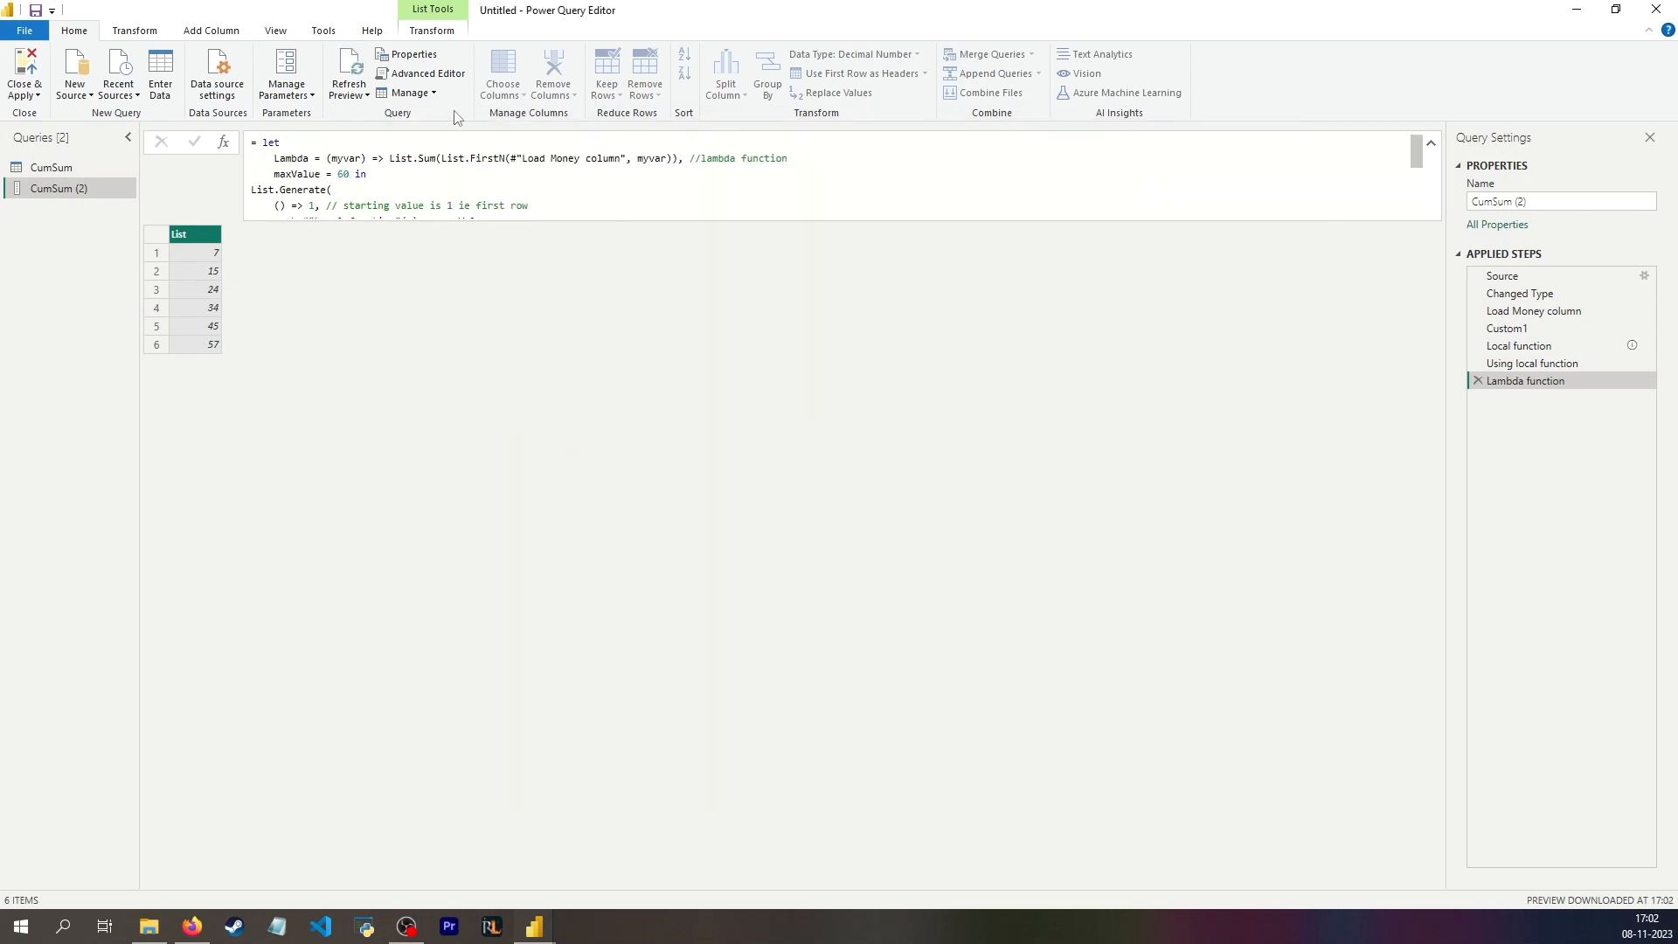
Step: Indent the Lambda and maxValue lines one level further in the query's full code and apply the change
{"action": "left_click", "coordinate": [422, 74]}
{"action": "scroll", "coordinate": [603, 472], "scroll_direction": "down", "scroll_amount": 5}
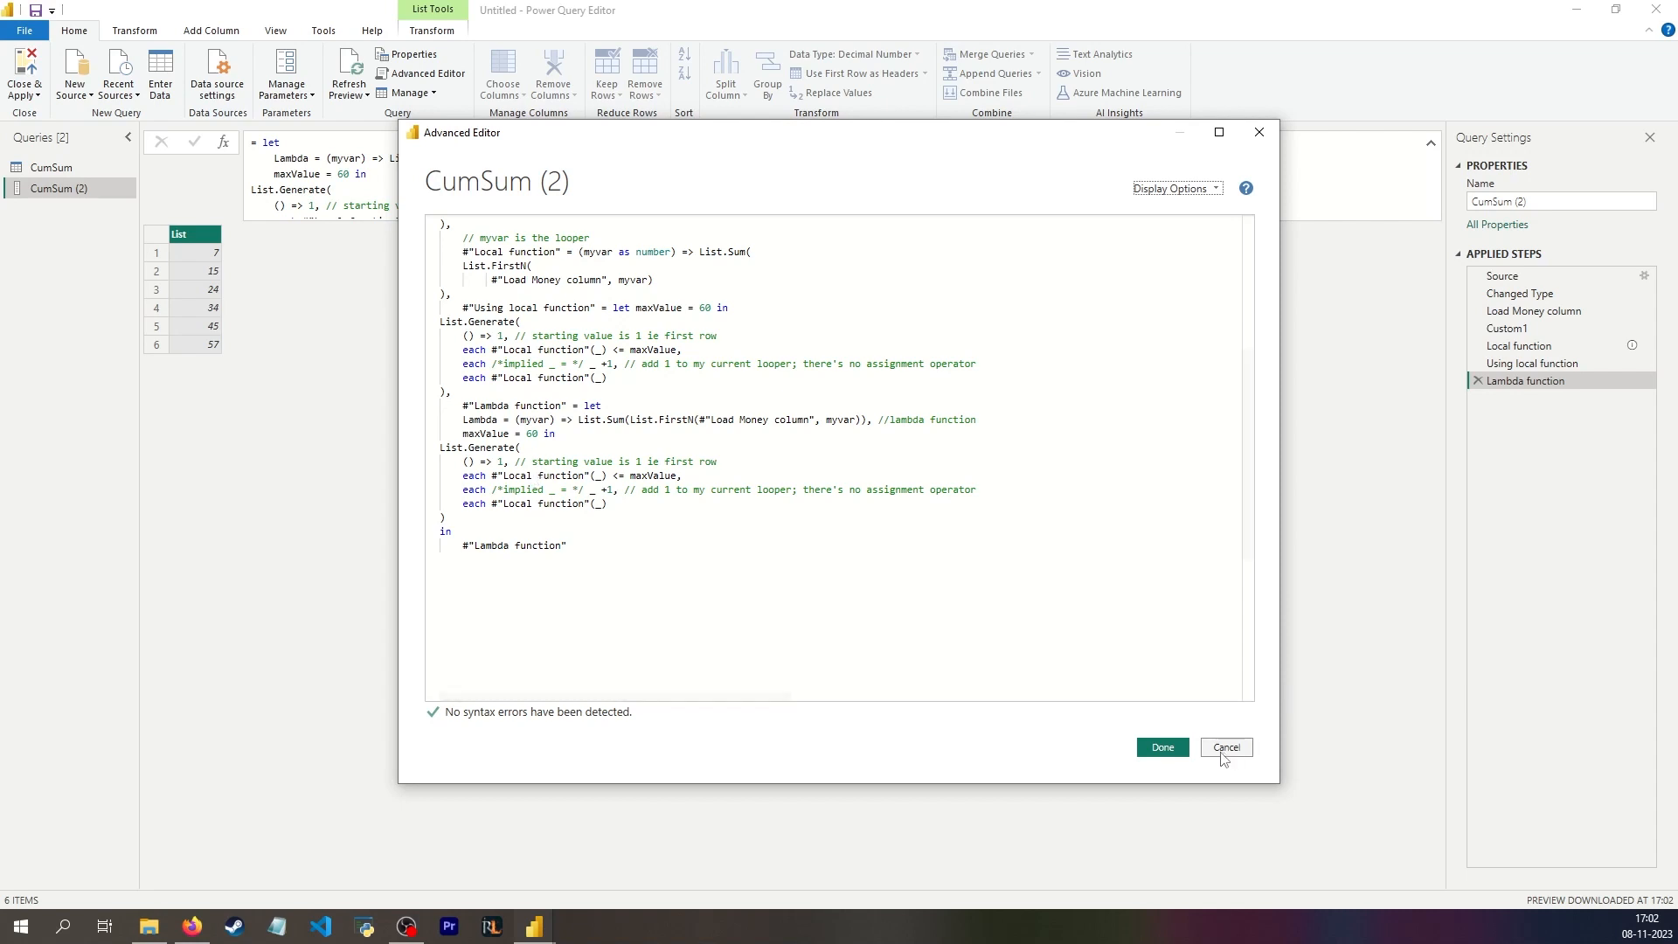
{"action": "left_click", "coordinate": [464, 422]}
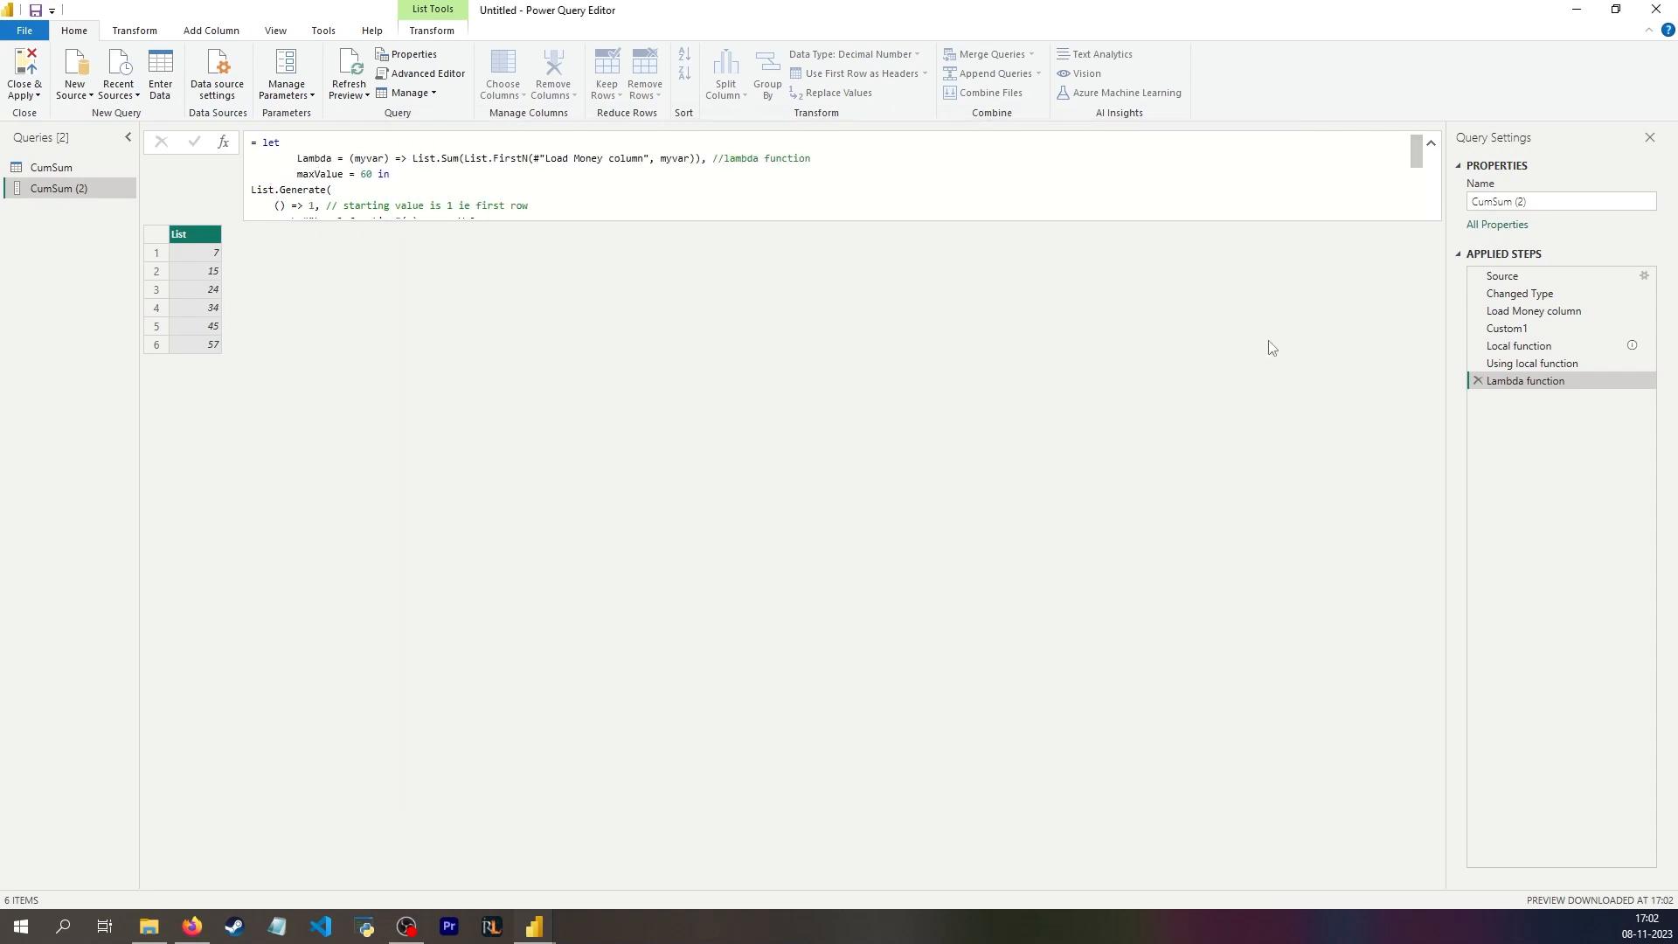
Step: Replace both #"Local function" references inside List.Generate with Lambda and commit the formula
{"action": "double_click", "coordinate": [329, 158]}
{"action": "key", "text": "ctrl+c"}
{"action": "scroll", "coordinate": [322, 189], "scroll_direction": "down", "scroll_amount": 1}
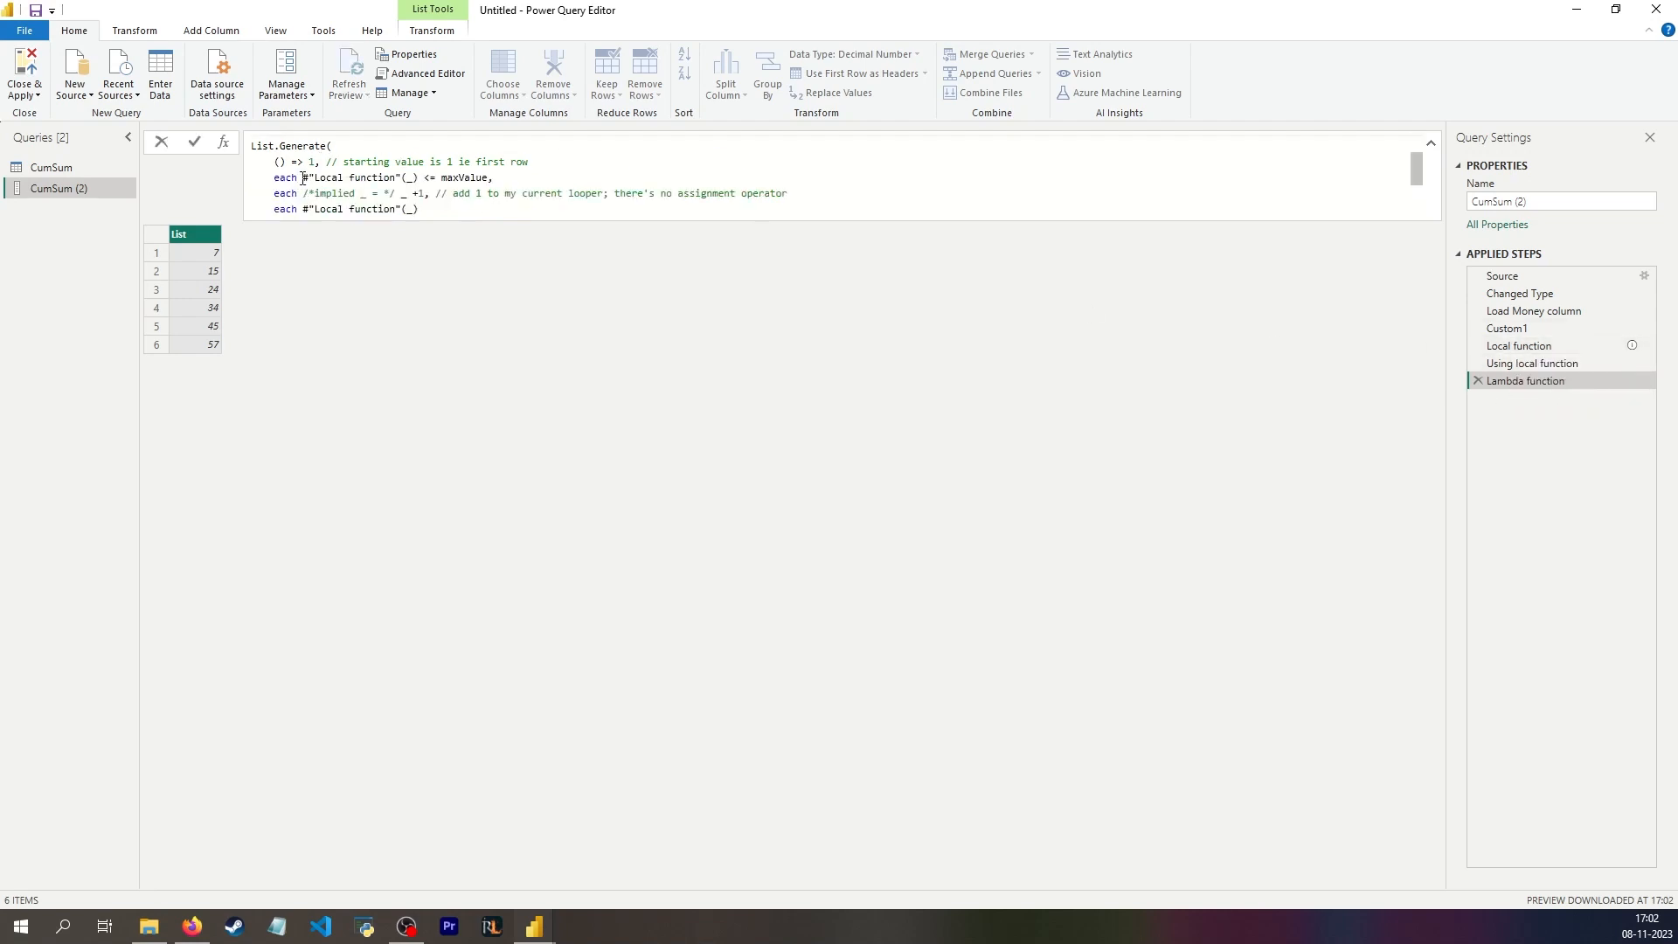
{"action": "left_click_drag", "start_coordinate": [302, 179], "coordinate": [403, 165]}
{"action": "key", "text": "ctrl+v"}
{"action": "scroll", "coordinate": [332, 170], "scroll_direction": "down", "scroll_amount": 1}
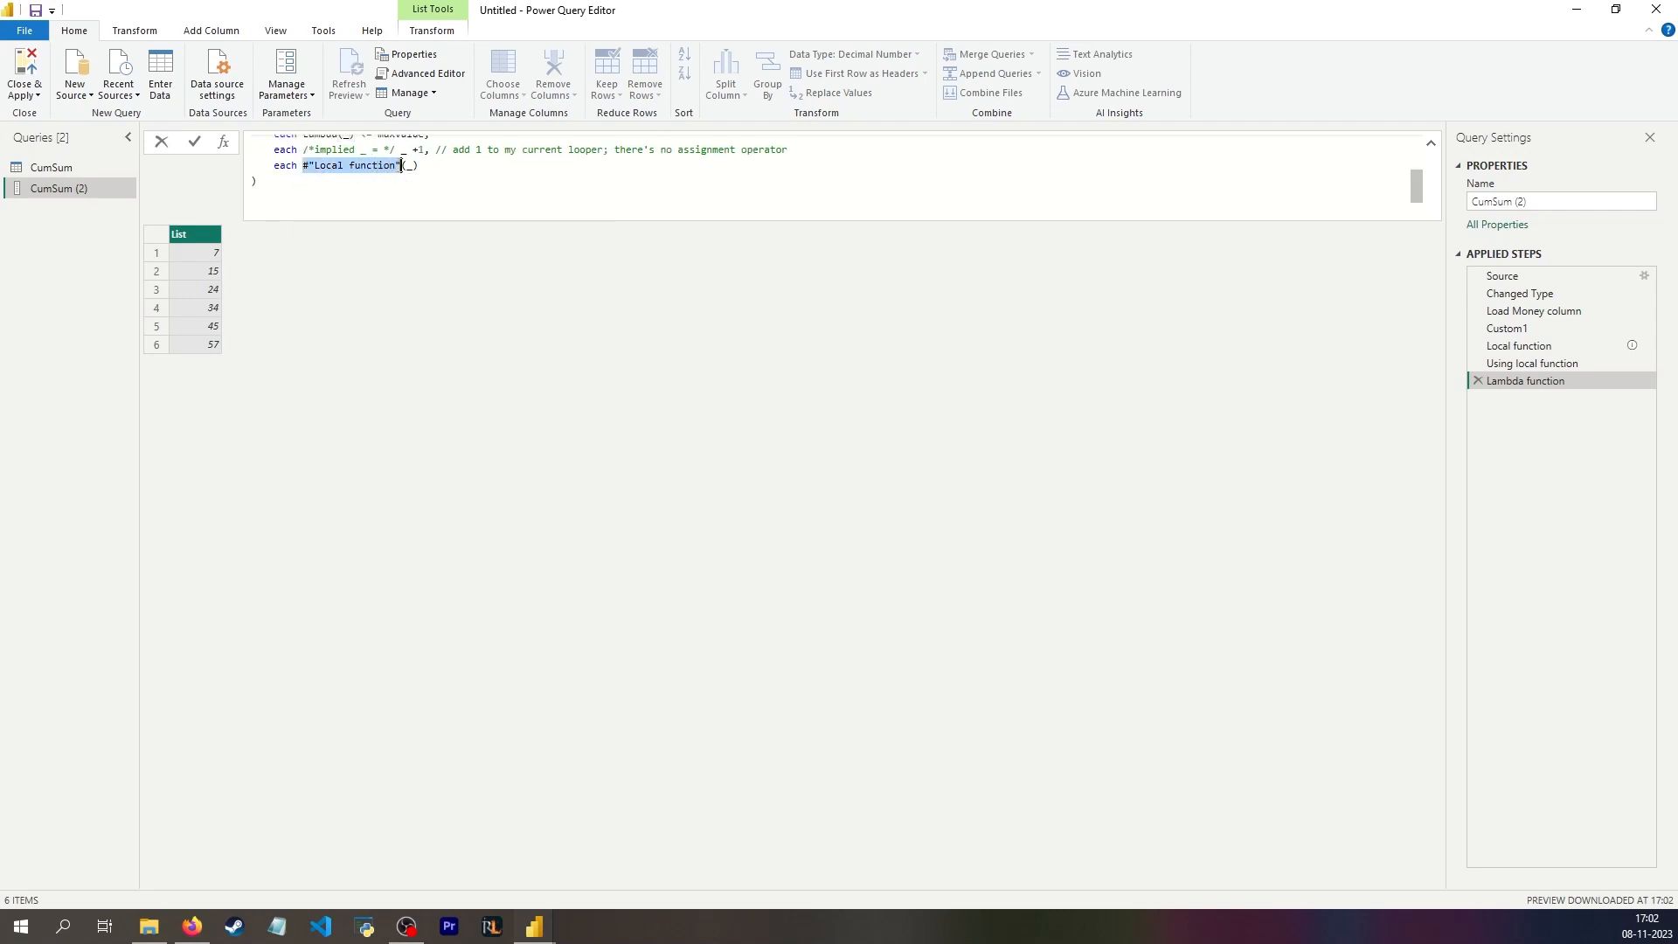
{"action": "key", "text": "ctrl+v"}
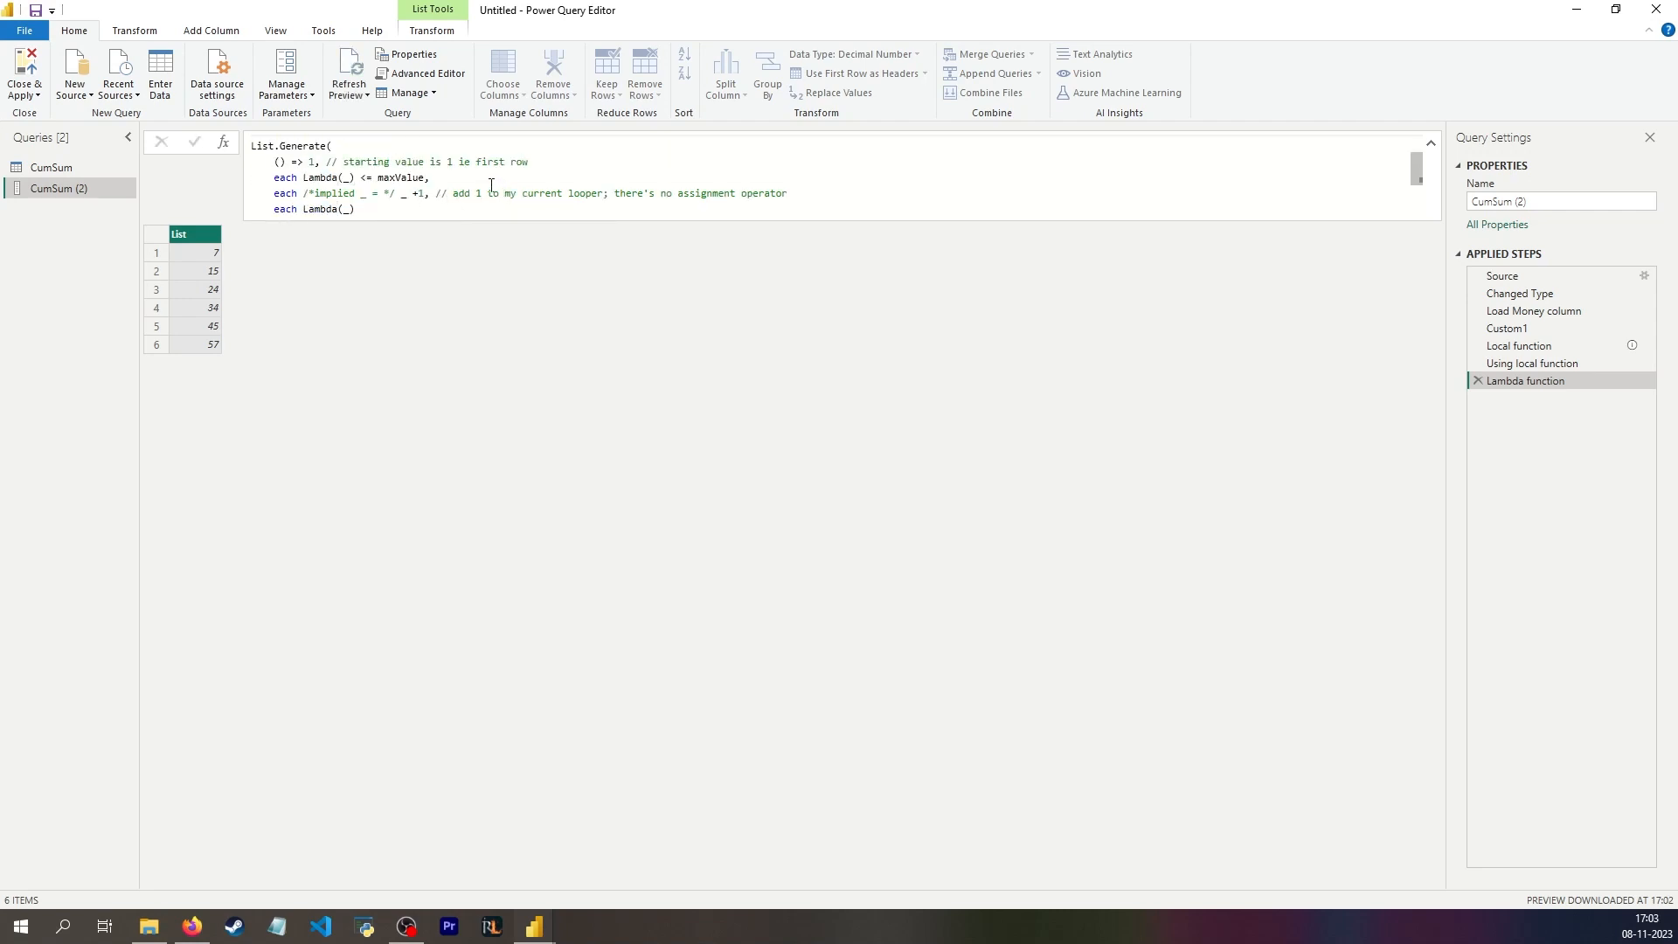
{"action": "scroll", "coordinate": [491, 185], "scroll_direction": "up", "scroll_amount": 1}
Step: Invoke the Local function step with myvar set to 2
{"action": "left_click", "coordinate": [1531, 364]}
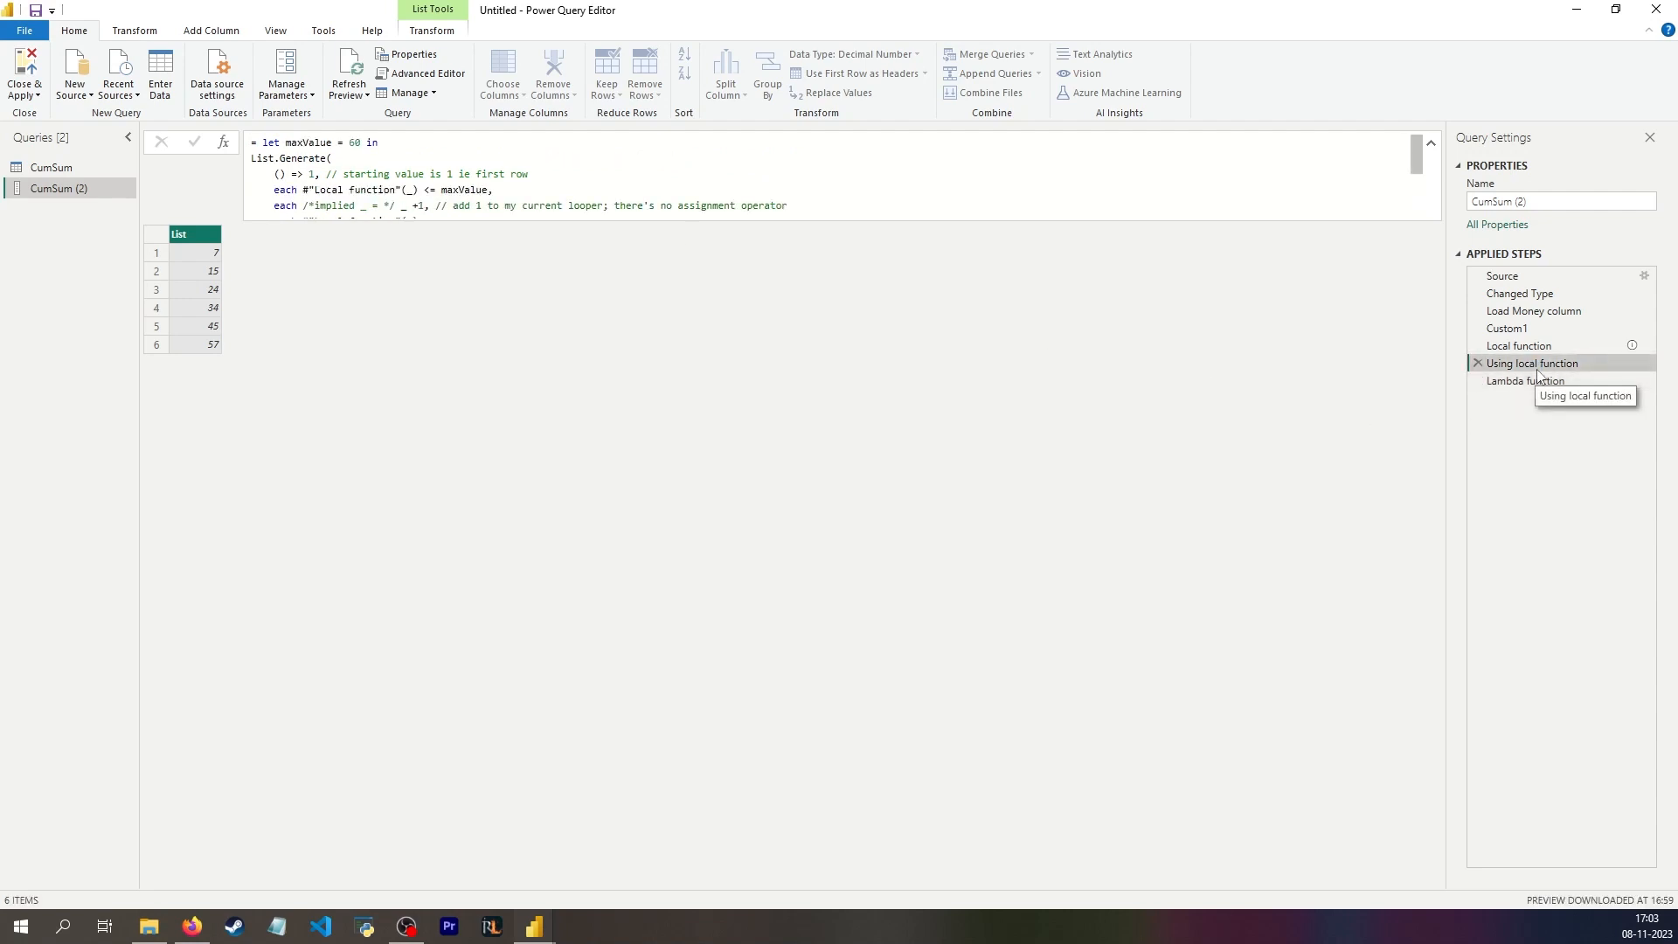
{"action": "left_click", "coordinate": [1531, 348]}
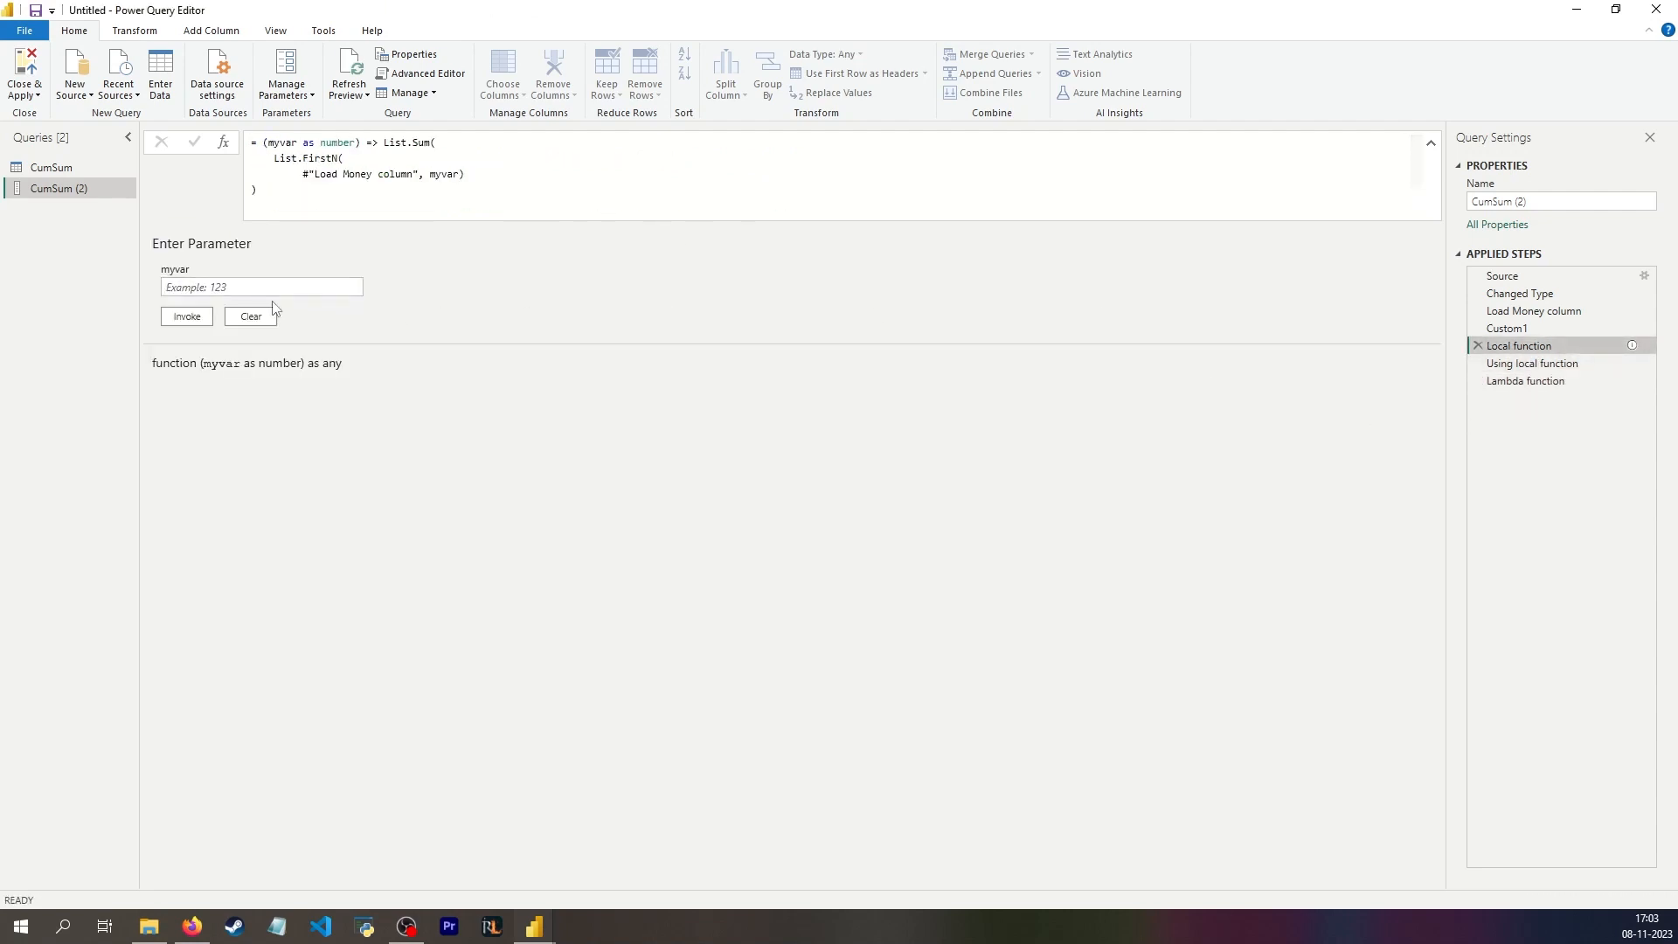
{"action": "left_click", "coordinate": [185, 318]}
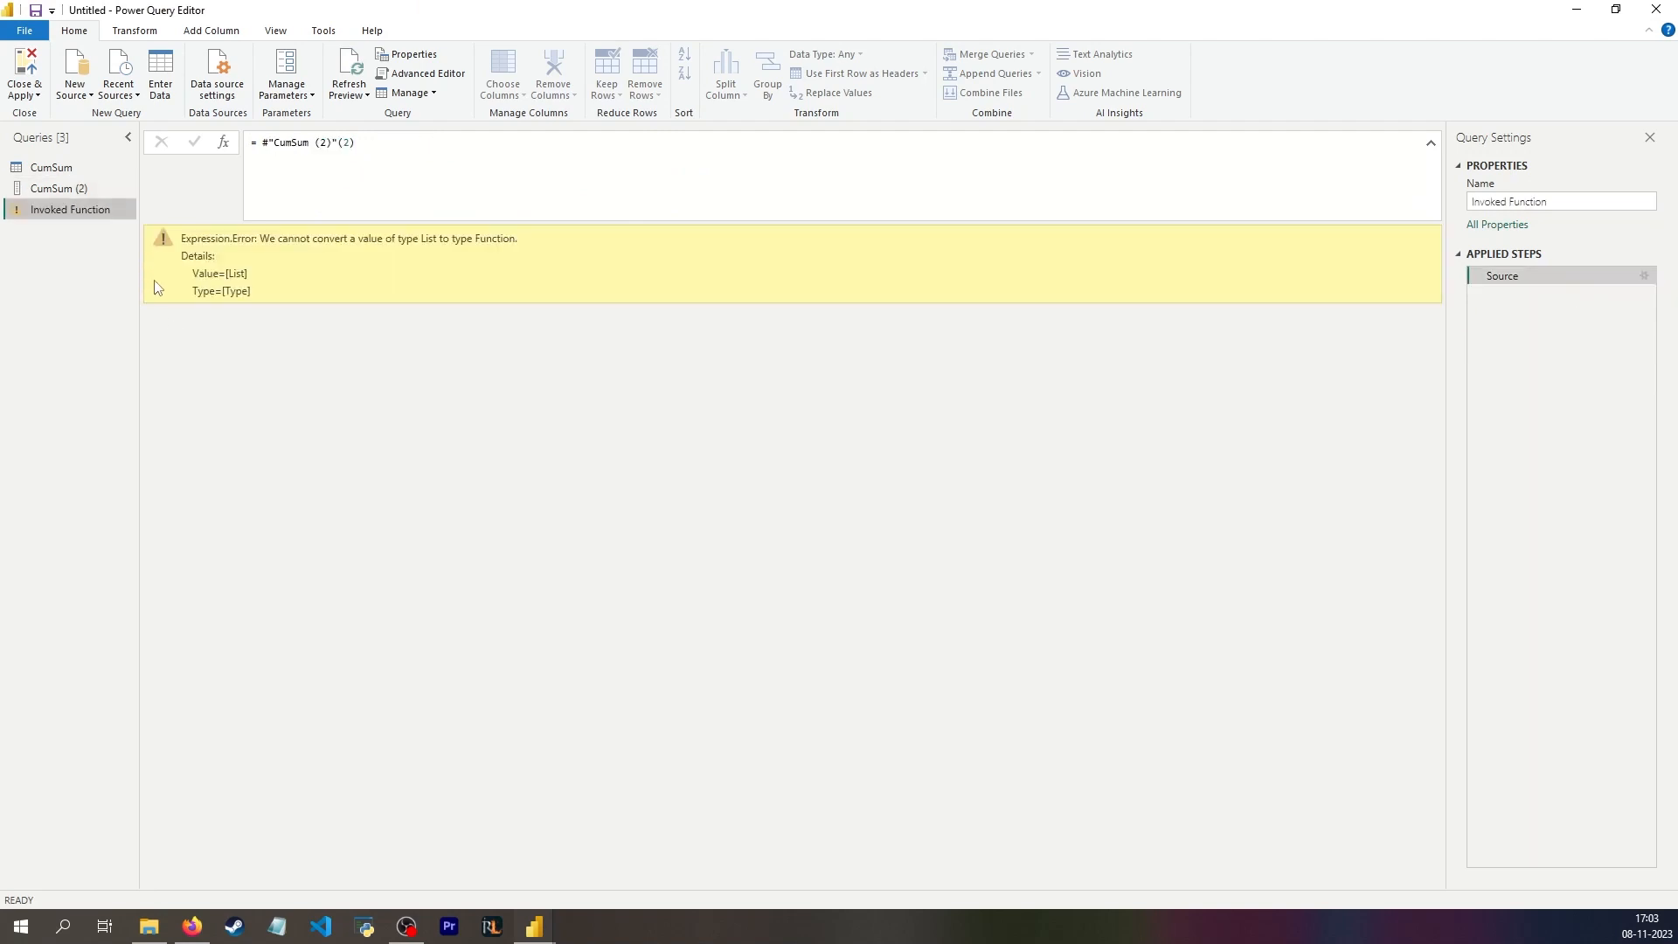
Step: Compare the Invoked Function query's formula with the Lambda function step that ends the CumSum (2) query
{"action": "left_click", "coordinate": [91, 196]}
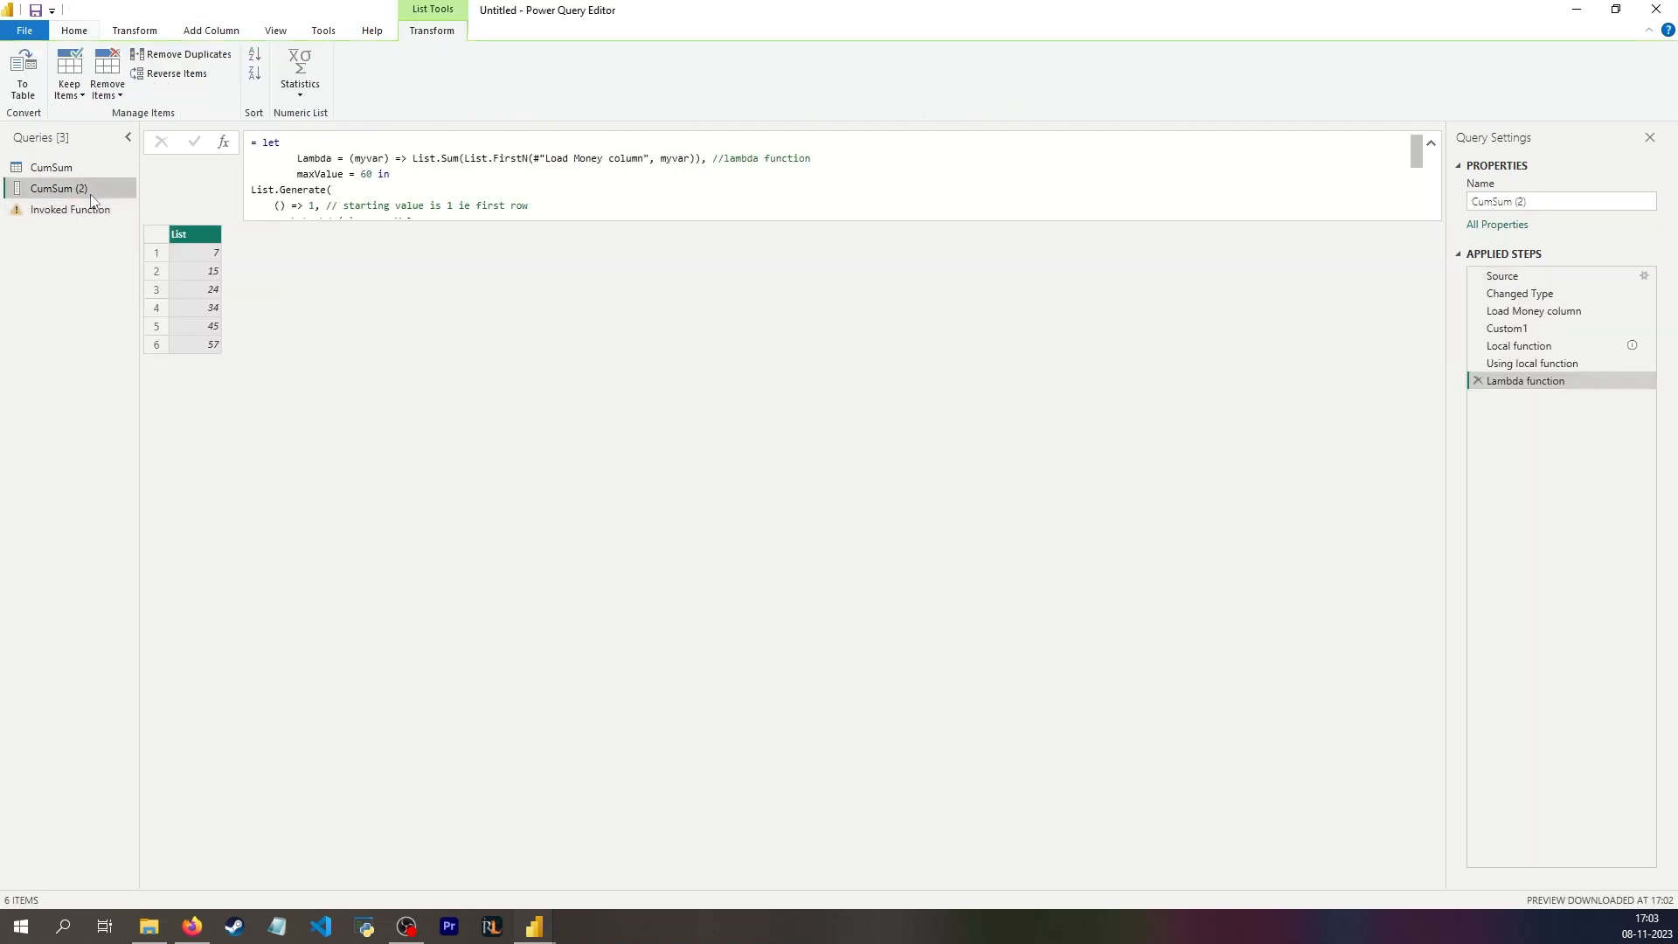
{"action": "left_click", "coordinate": [73, 213]}
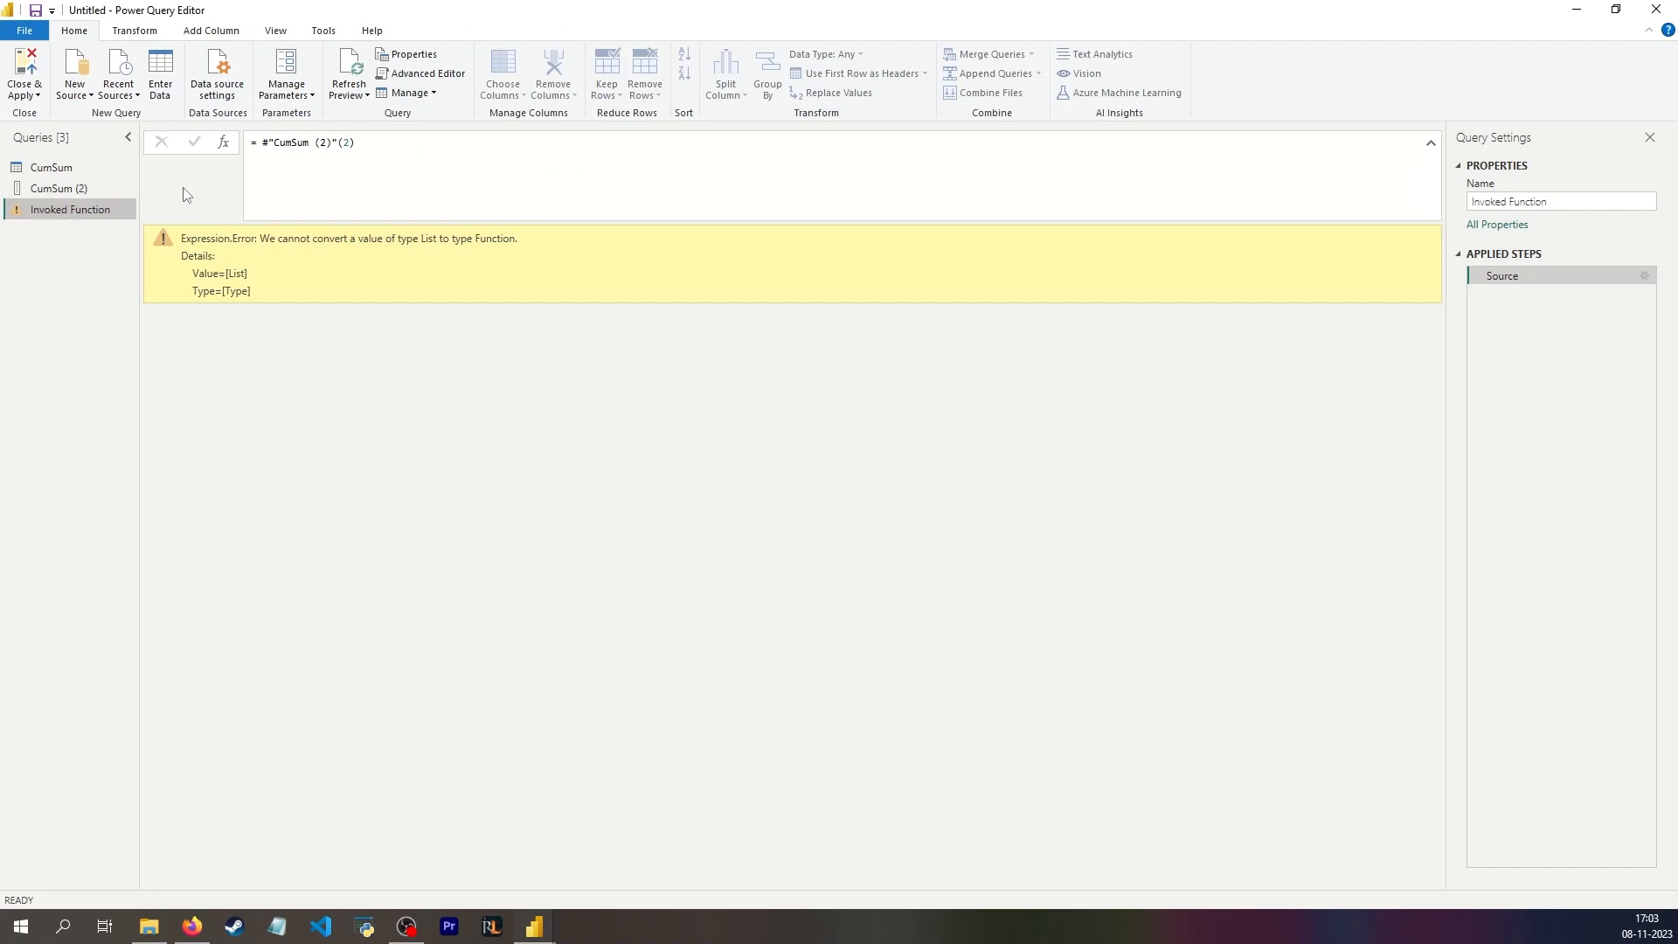
{"action": "left_click", "coordinate": [74, 194]}
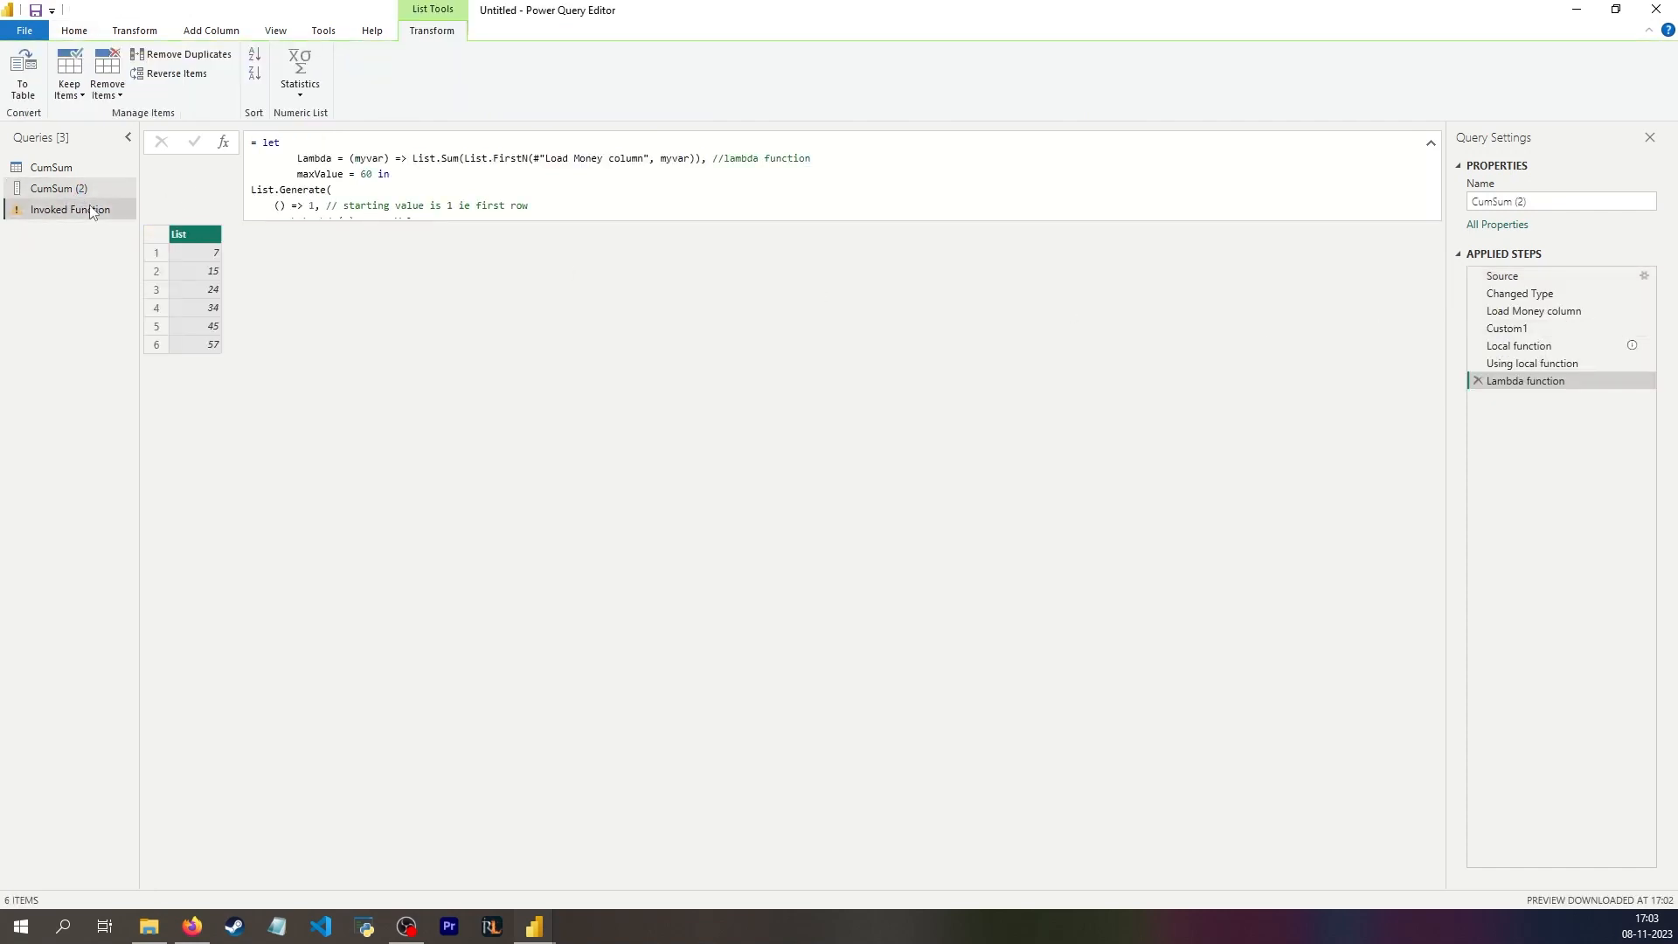
{"action": "left_click", "coordinate": [90, 211]}
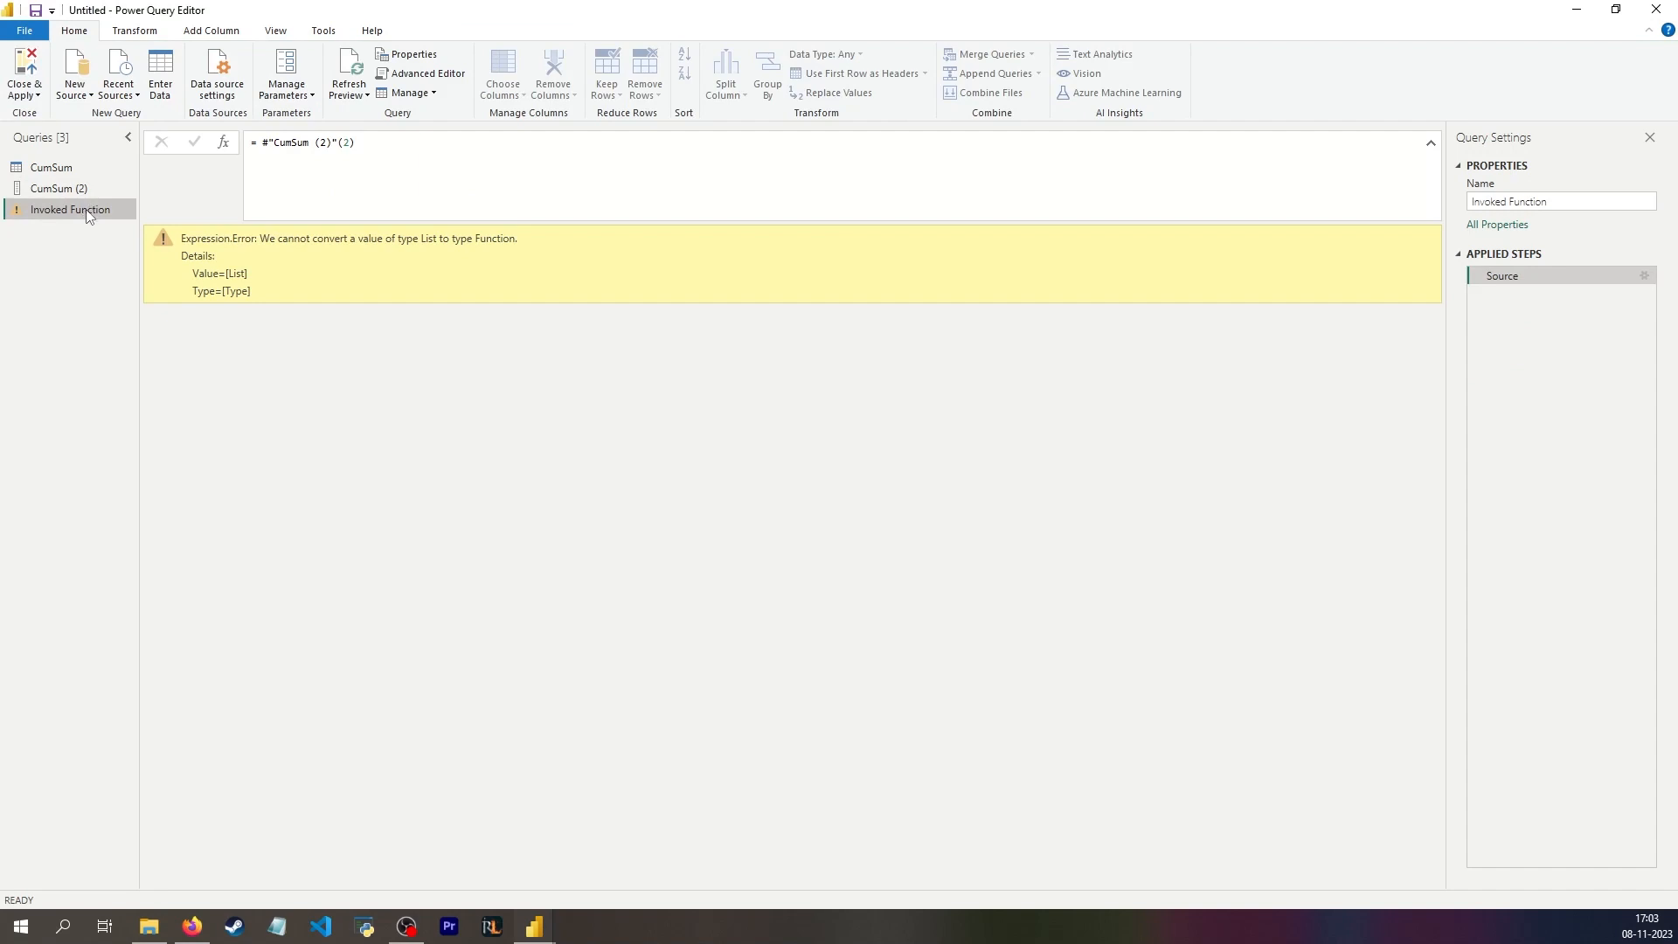
{"action": "left_click", "coordinate": [48, 192]}
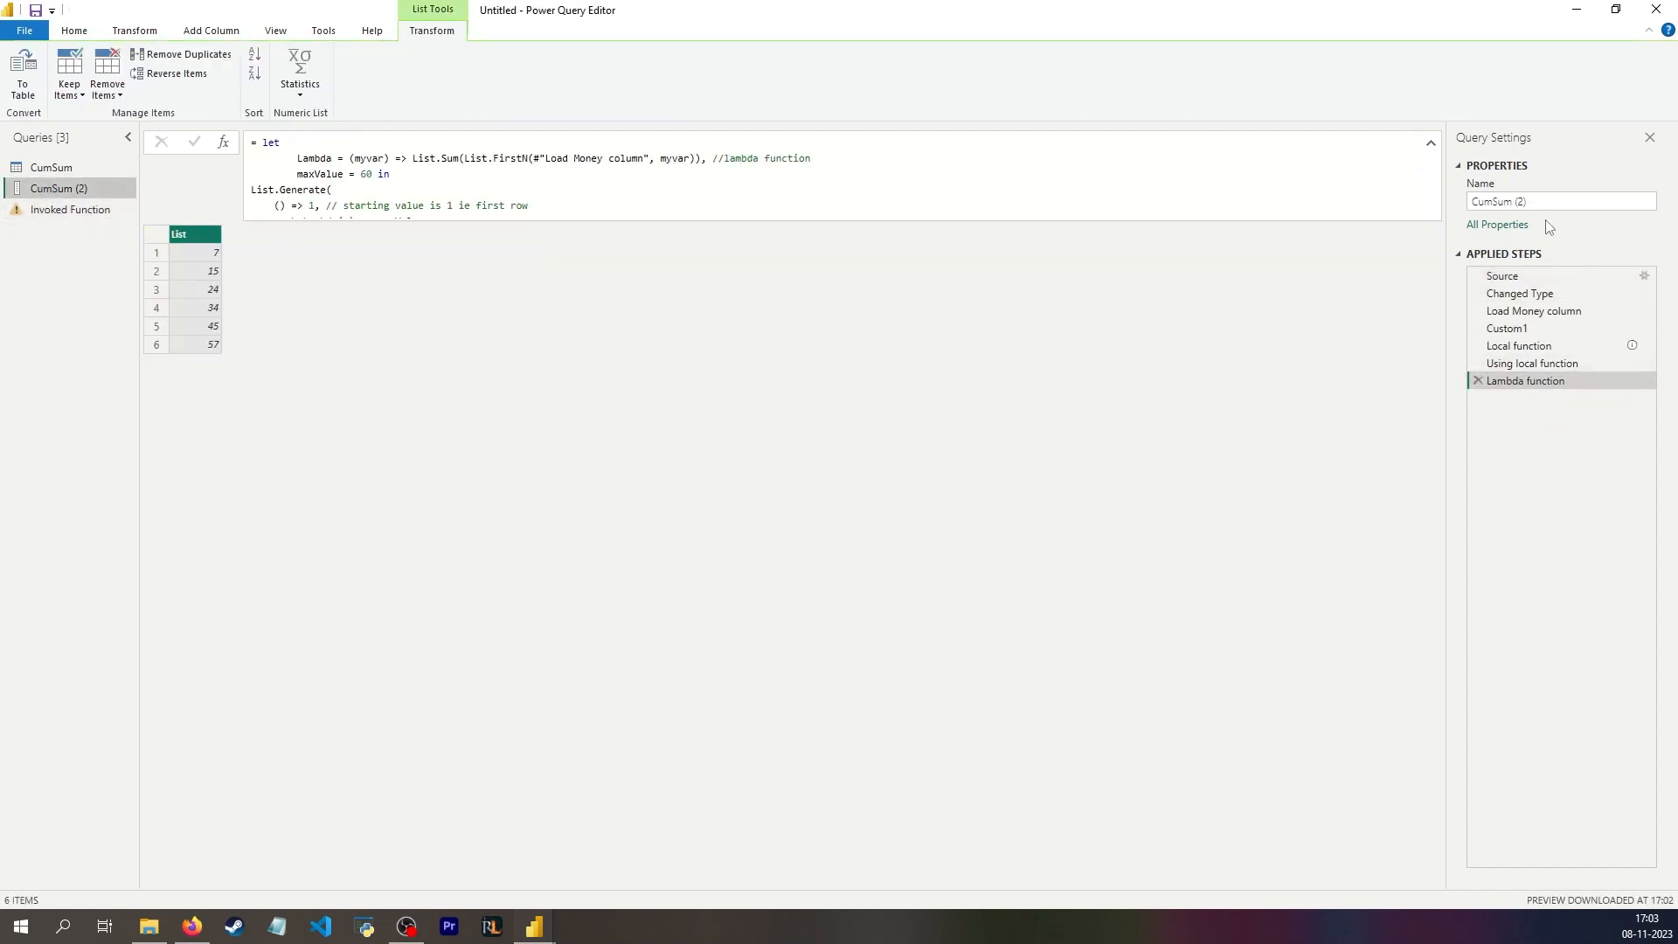
{"action": "left_click", "coordinate": [63, 212]}
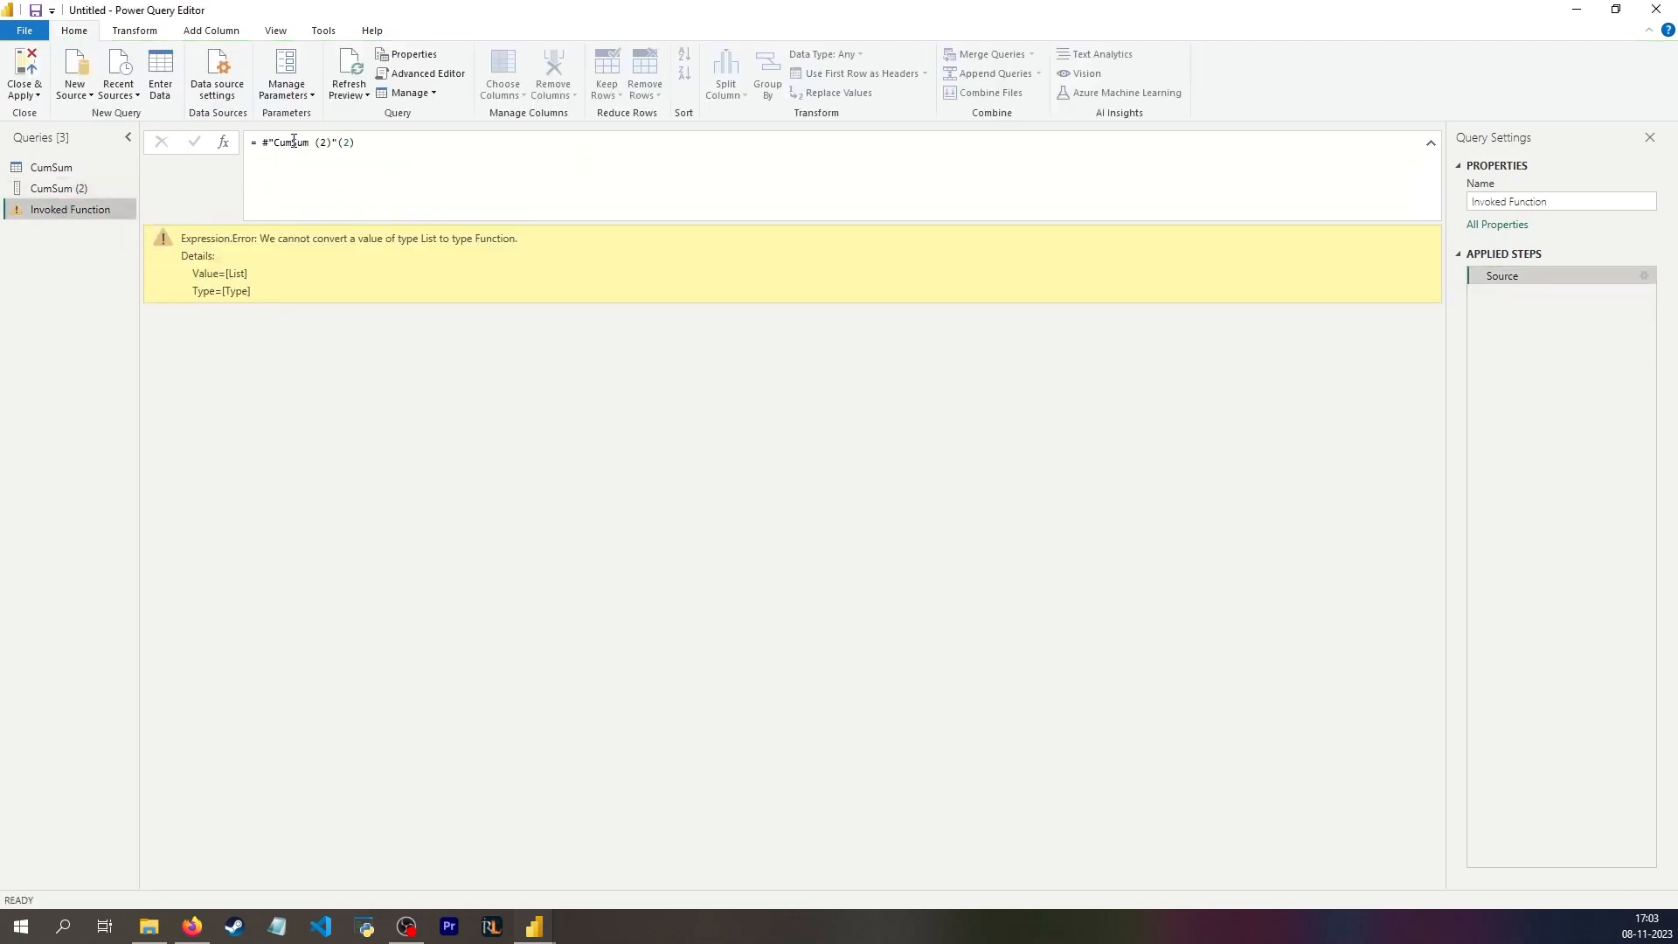
{"action": "left_click", "coordinate": [60, 189]}
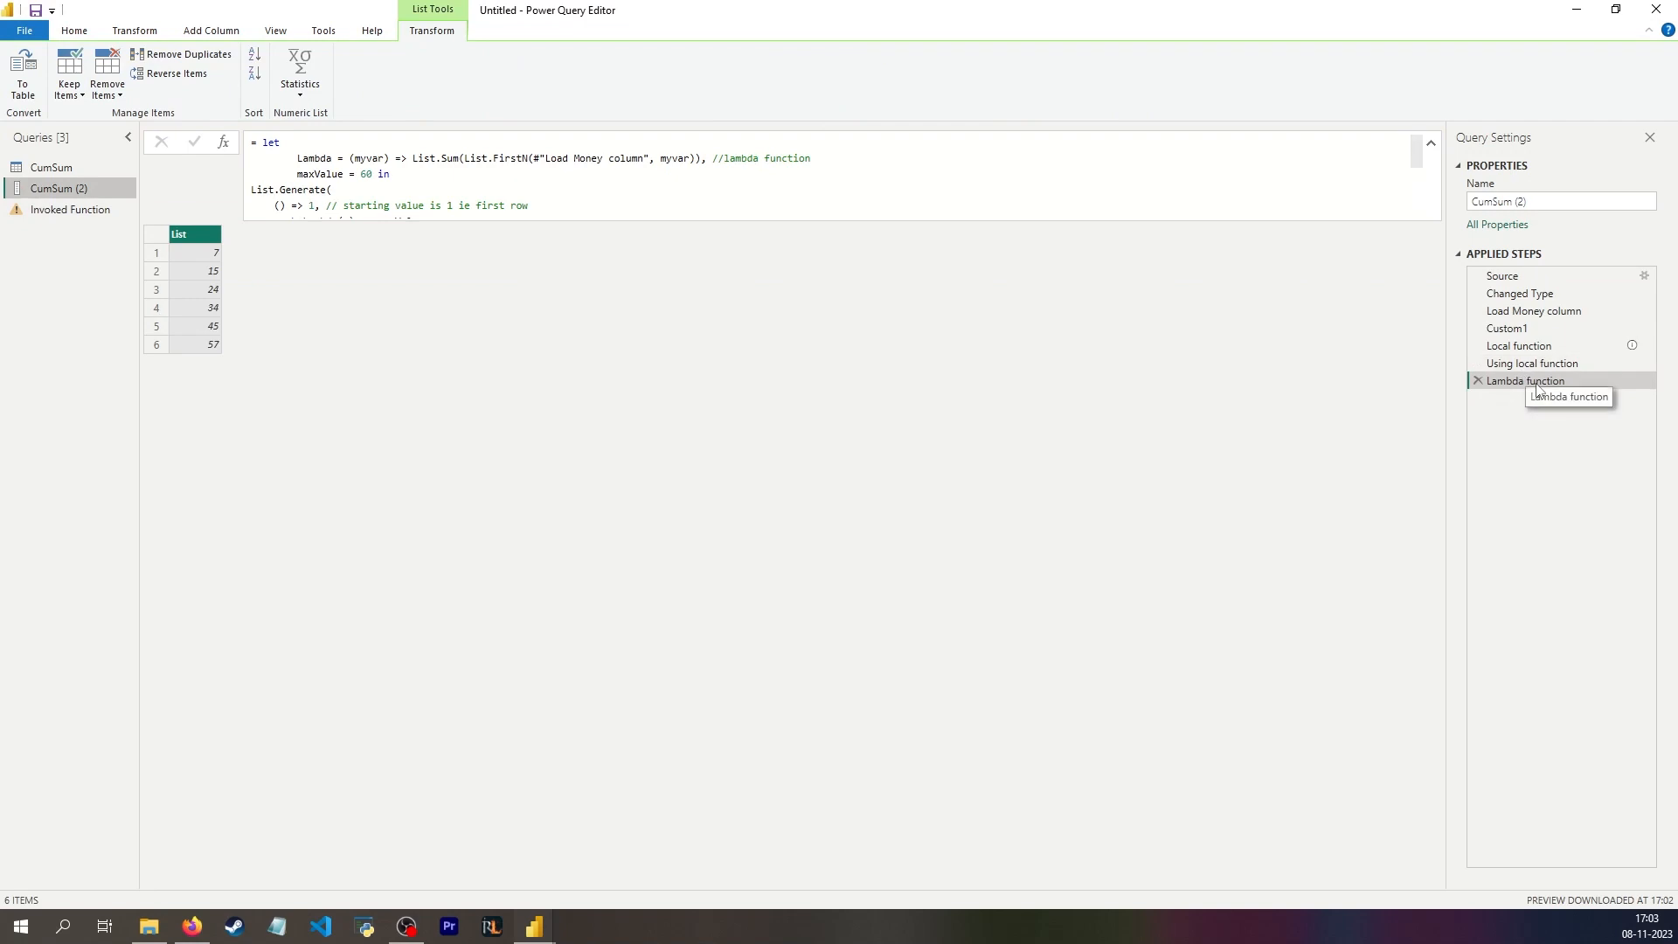
Step: Delete the Invoked Function query from the query list
{"action": "left_click", "coordinate": [63, 213]}
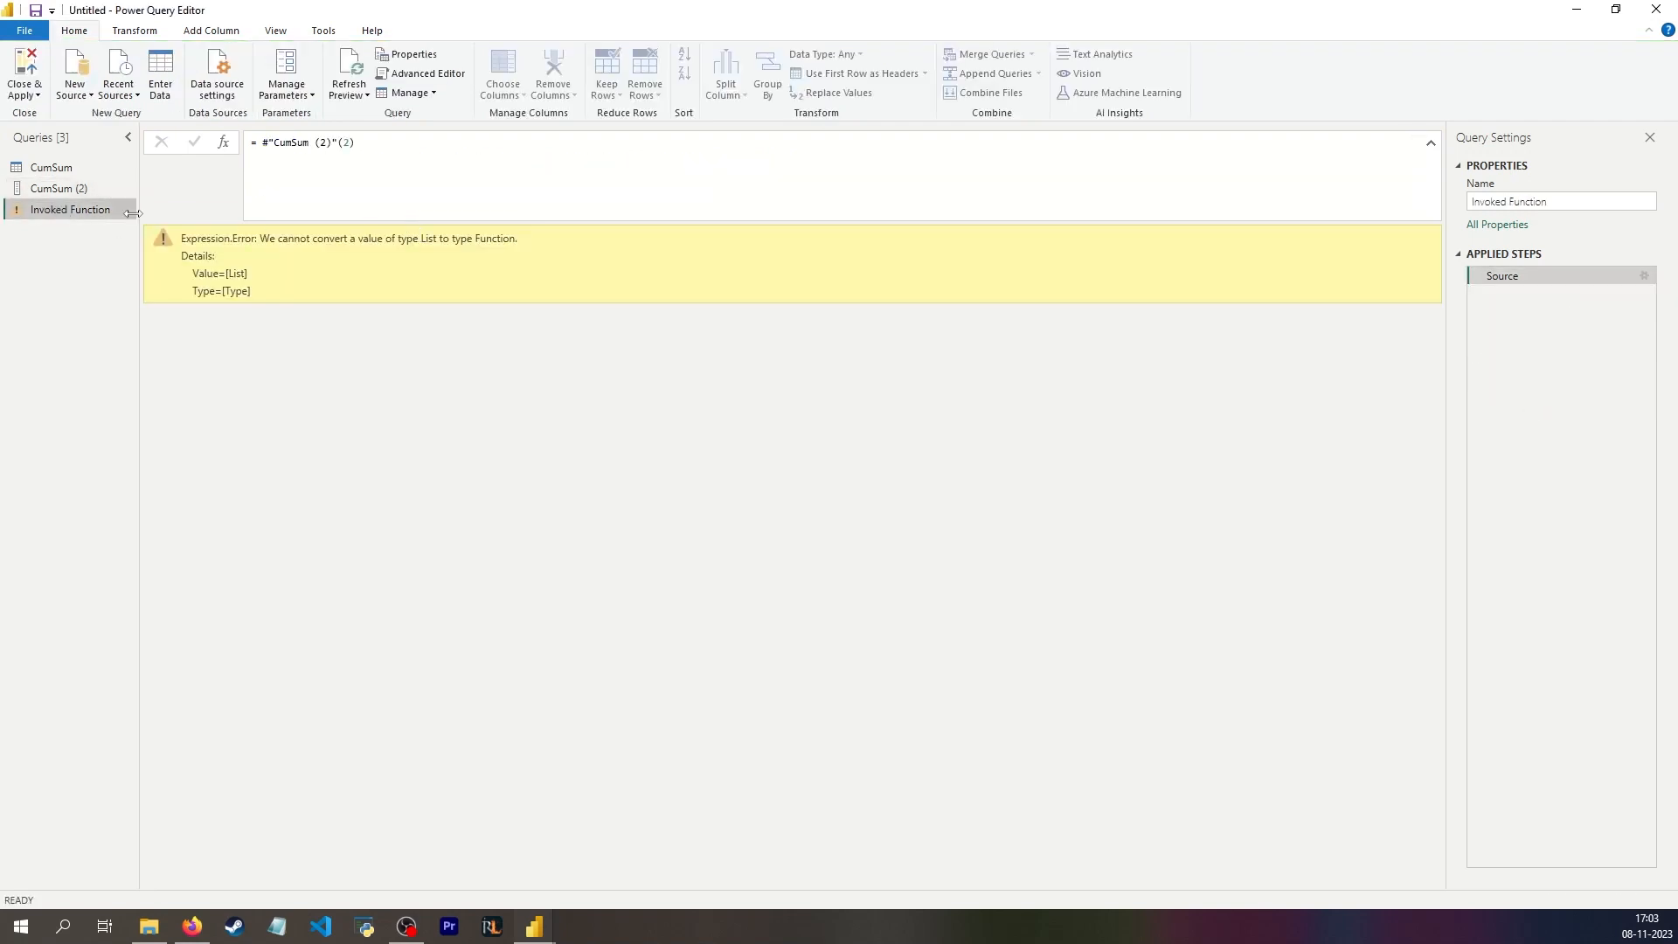
{"action": "left_click", "coordinate": [88, 187]}
{"action": "left_click", "coordinate": [105, 209]}
{"action": "key", "text": "Delete"}
{"action": "key", "text": "Escape"}
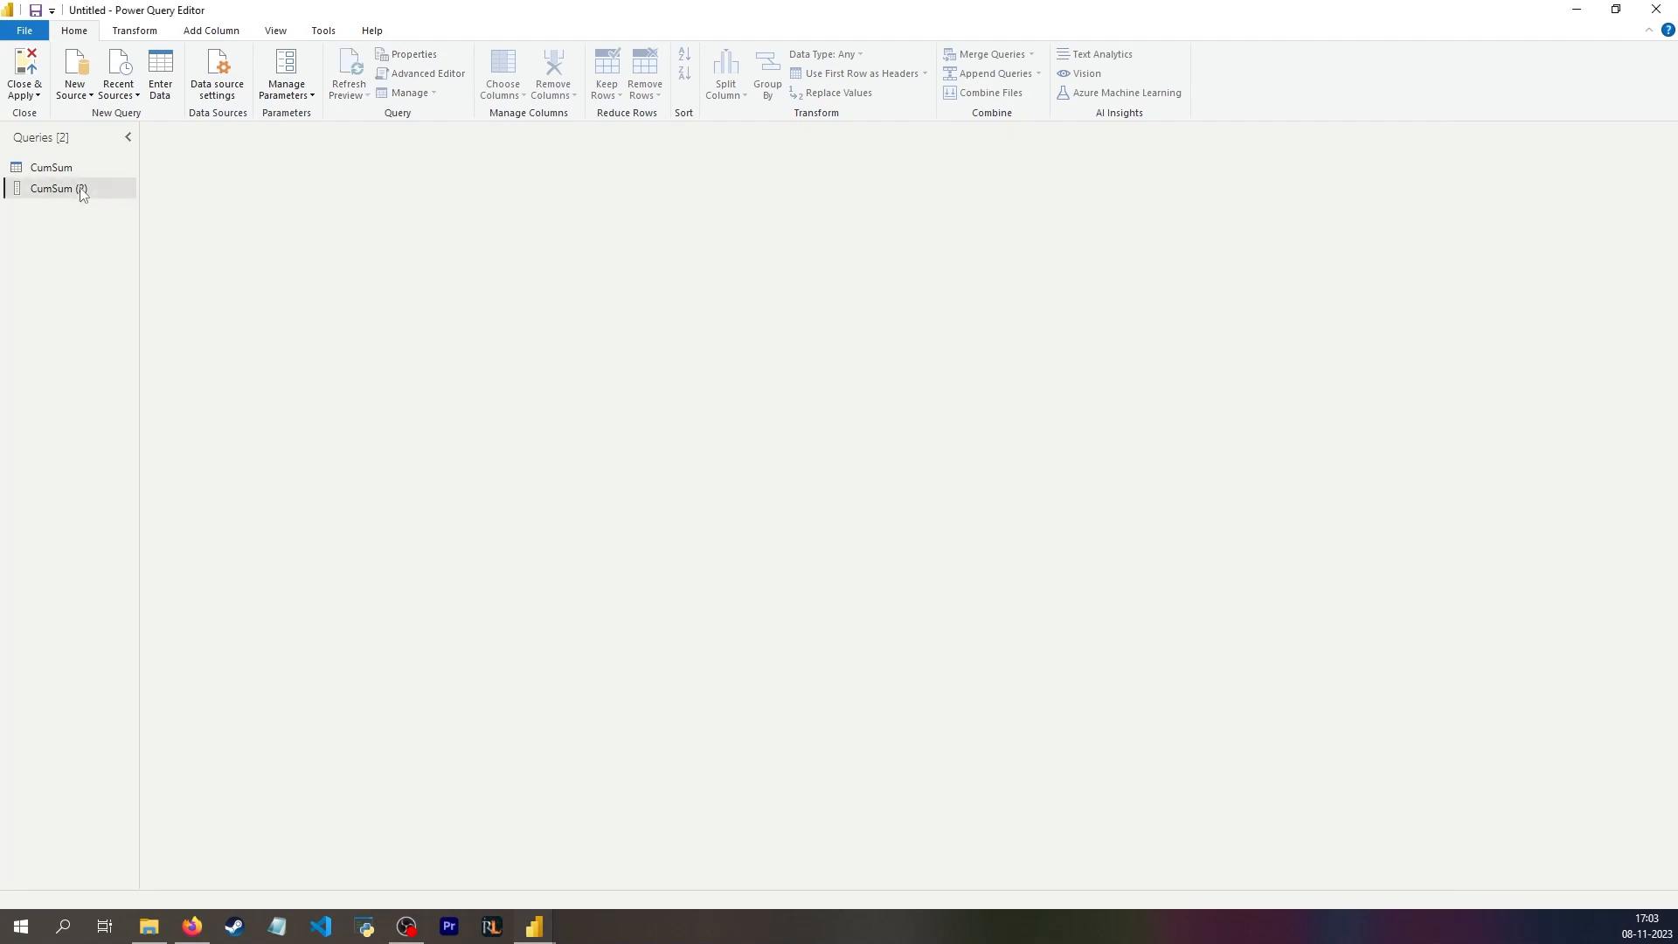
Step: Compare the Local function step's formula with the full List.Generate formula of the Lambda function step in the CumSum (2) query
{"action": "left_click", "coordinate": [87, 188]}
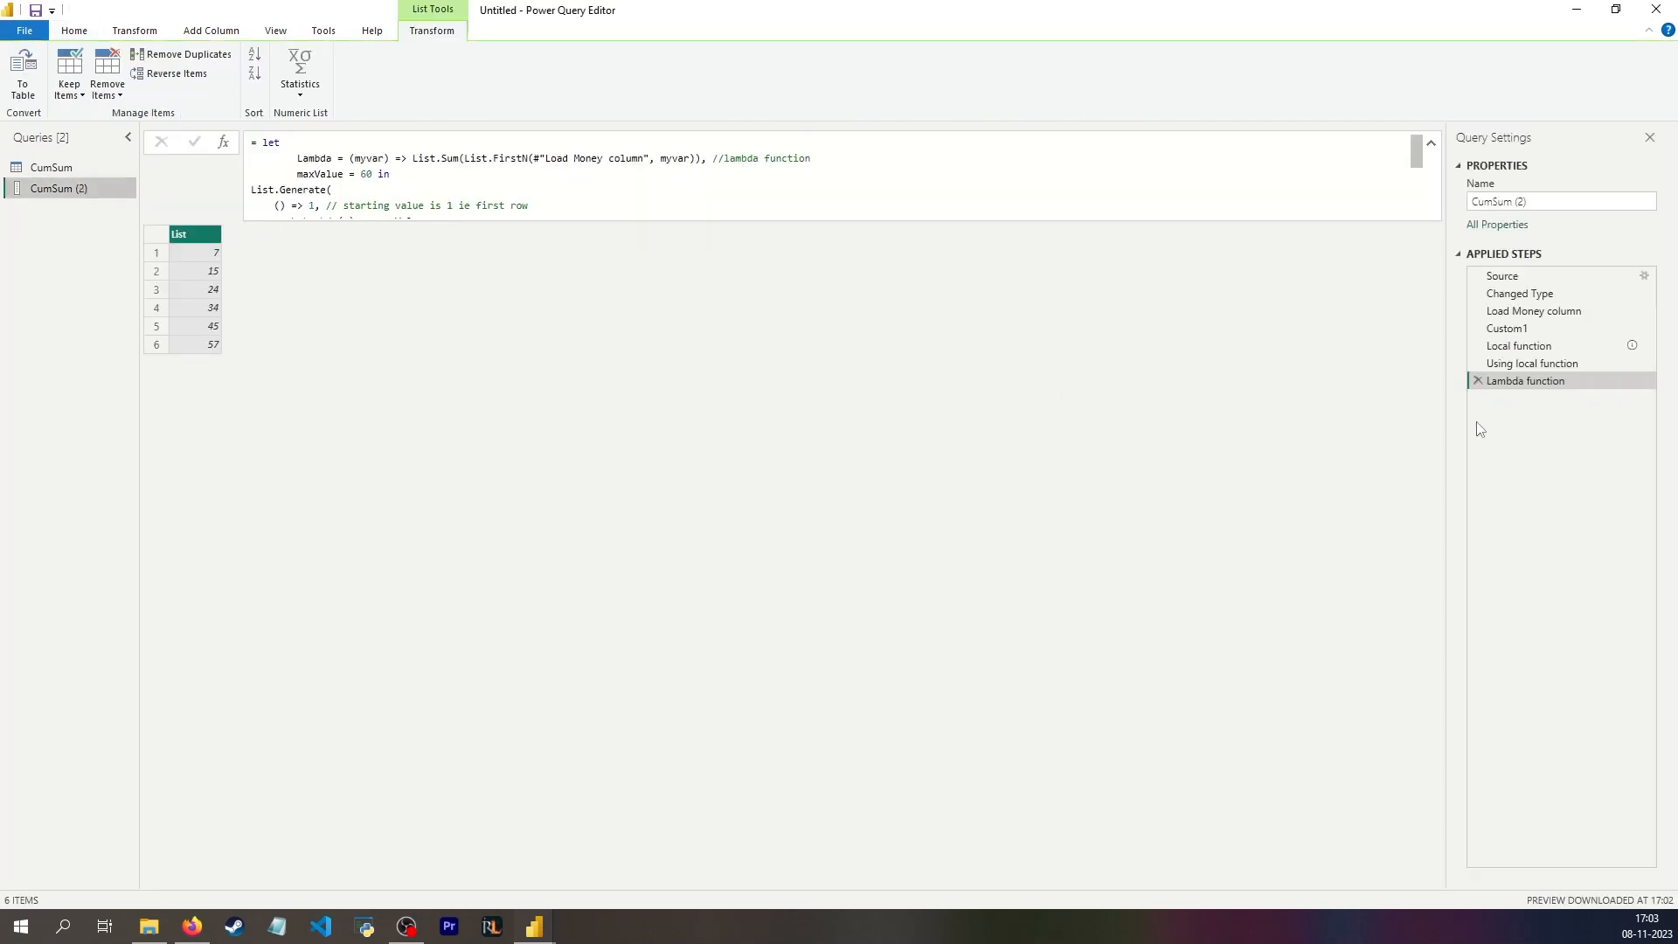
{"action": "left_click", "coordinate": [1537, 347]}
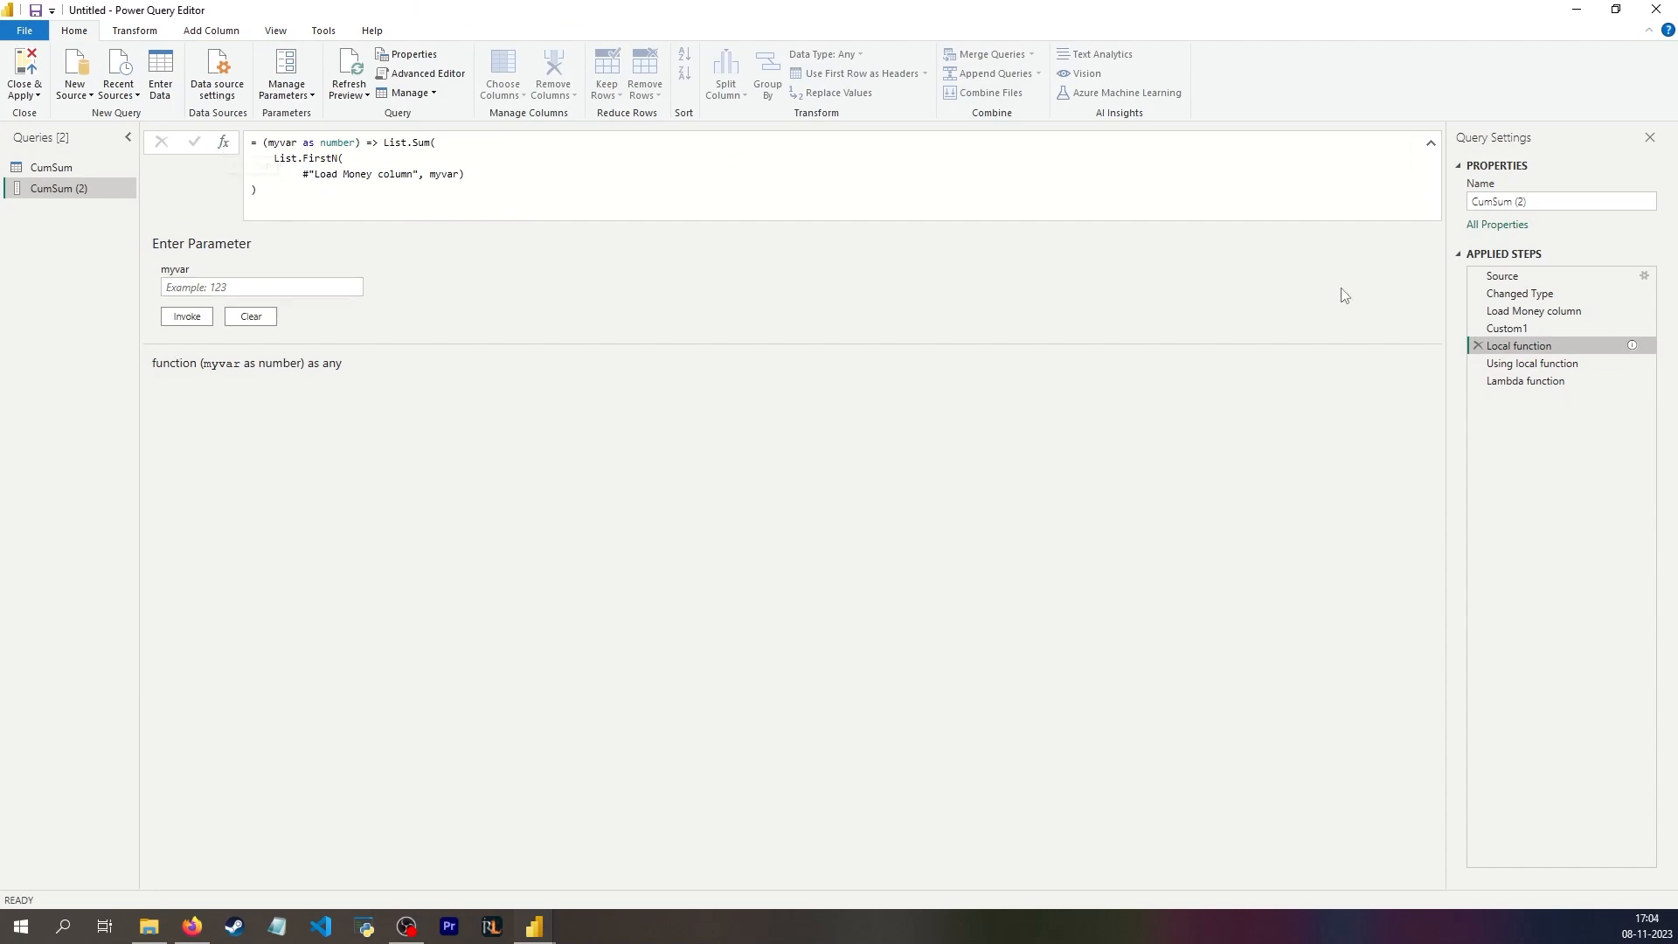
{"action": "mouse_move", "coordinate": [1535, 350]}
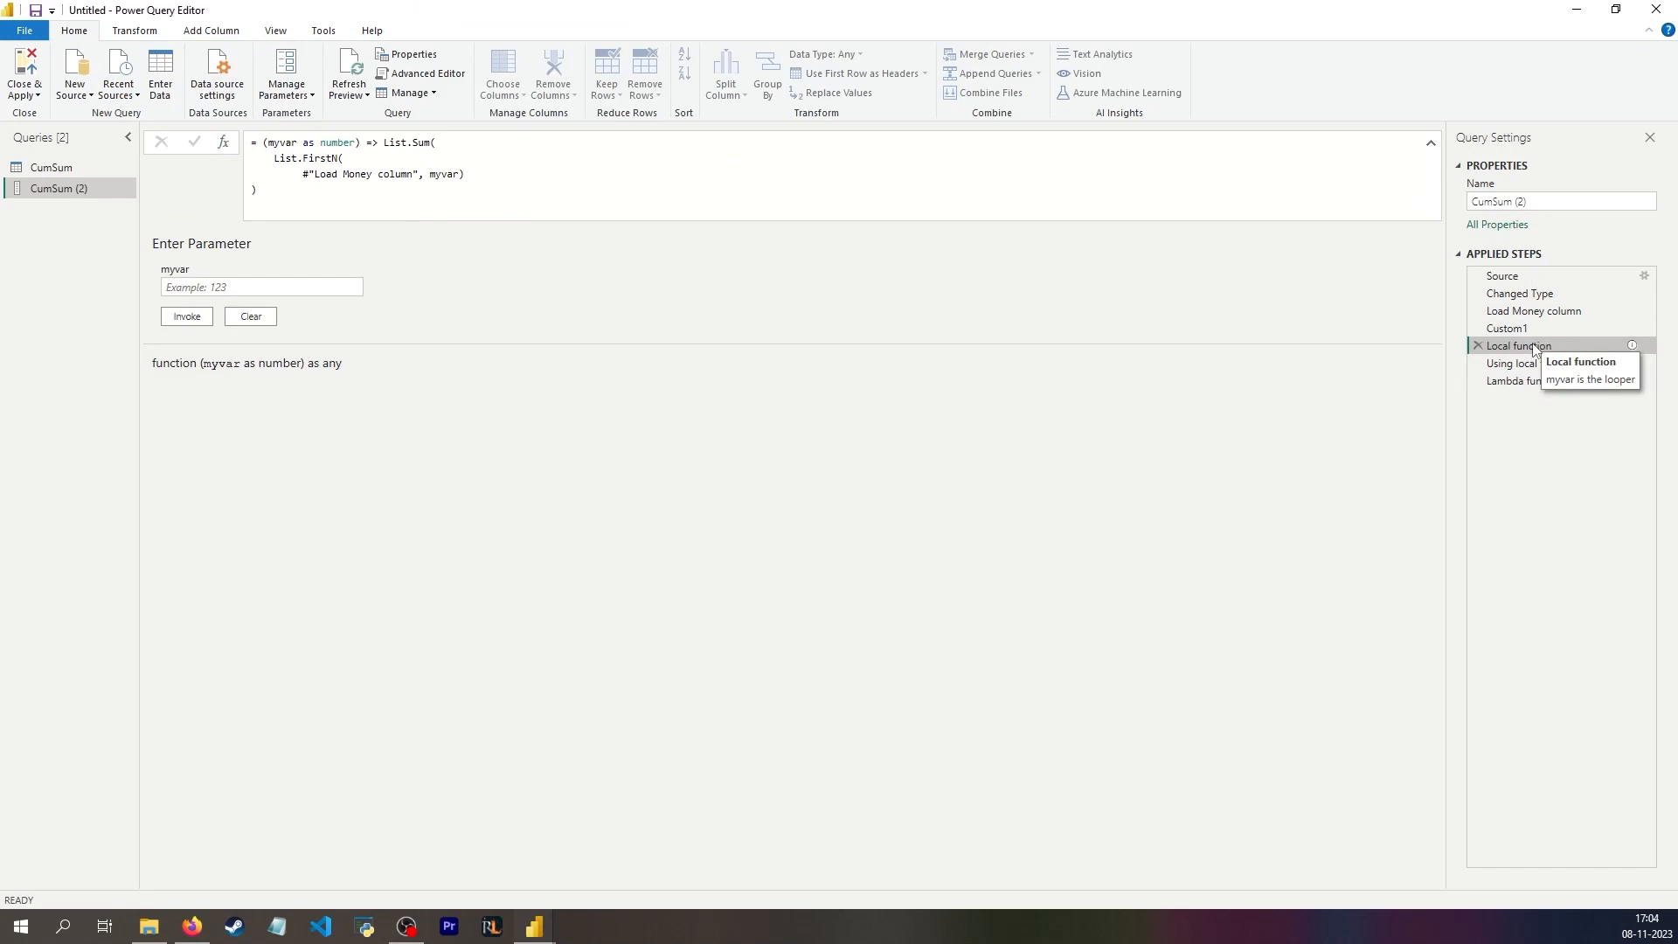
{"action": "scroll", "coordinate": [582, 208], "scroll_direction": "down", "scroll_amount": 2}
{"action": "scroll", "coordinate": [563, 194], "scroll_direction": "up", "scroll_amount": 2}
{"action": "left_click", "coordinate": [1526, 381]}
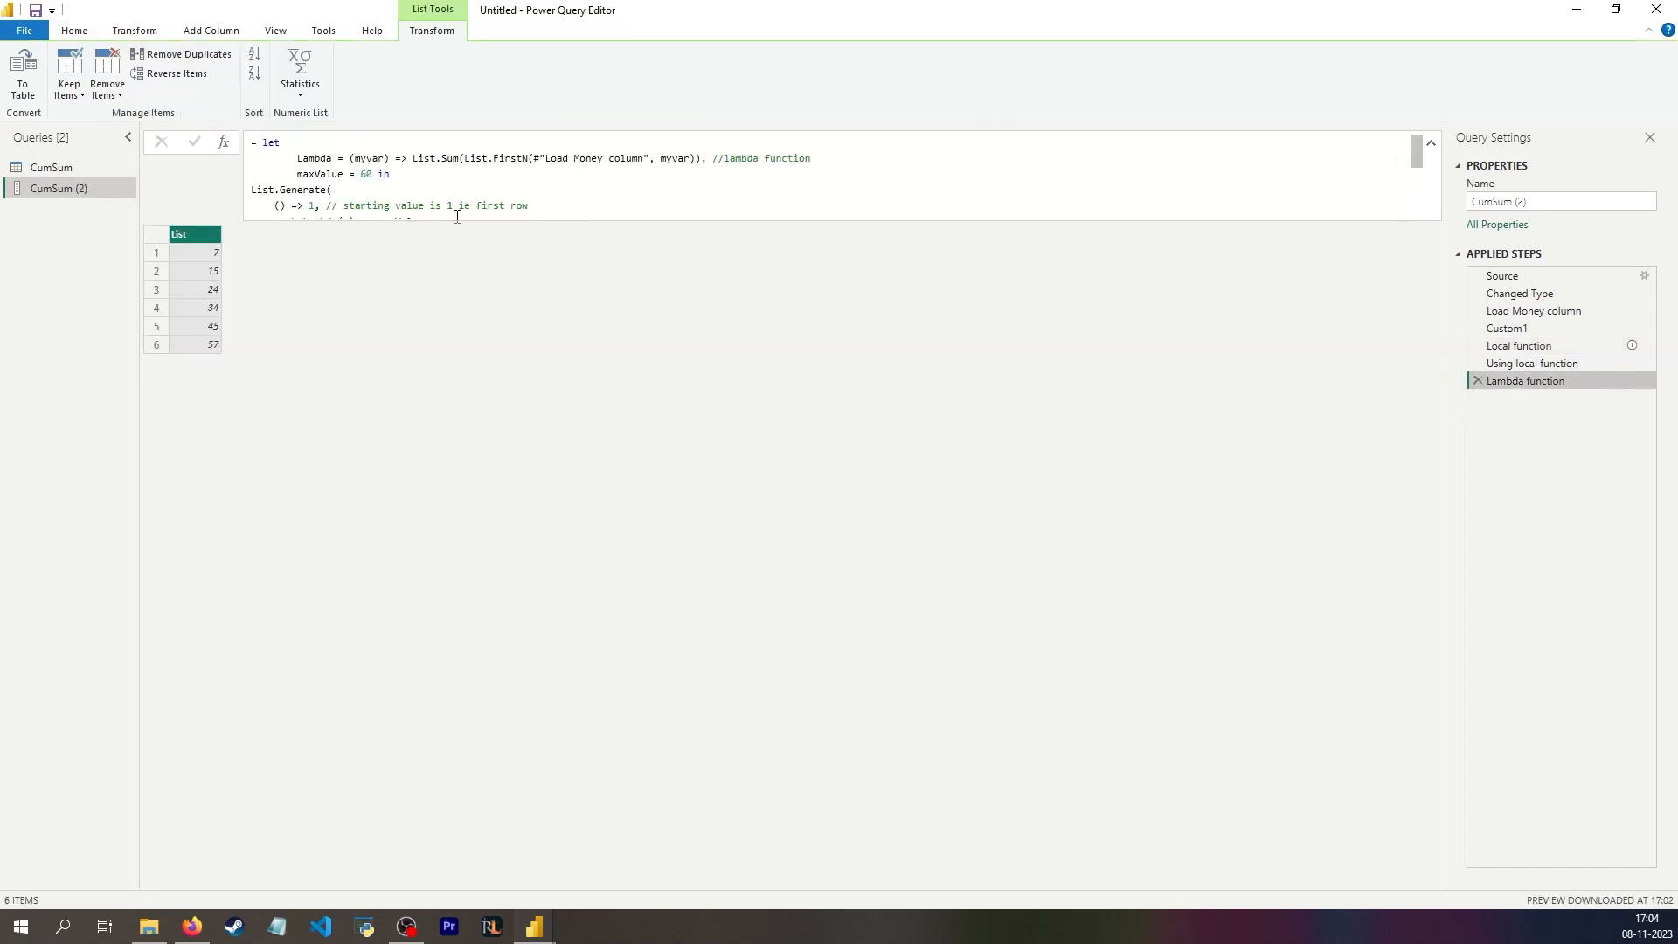
{"action": "scroll", "coordinate": [365, 183], "scroll_direction": "down", "scroll_amount": 2}
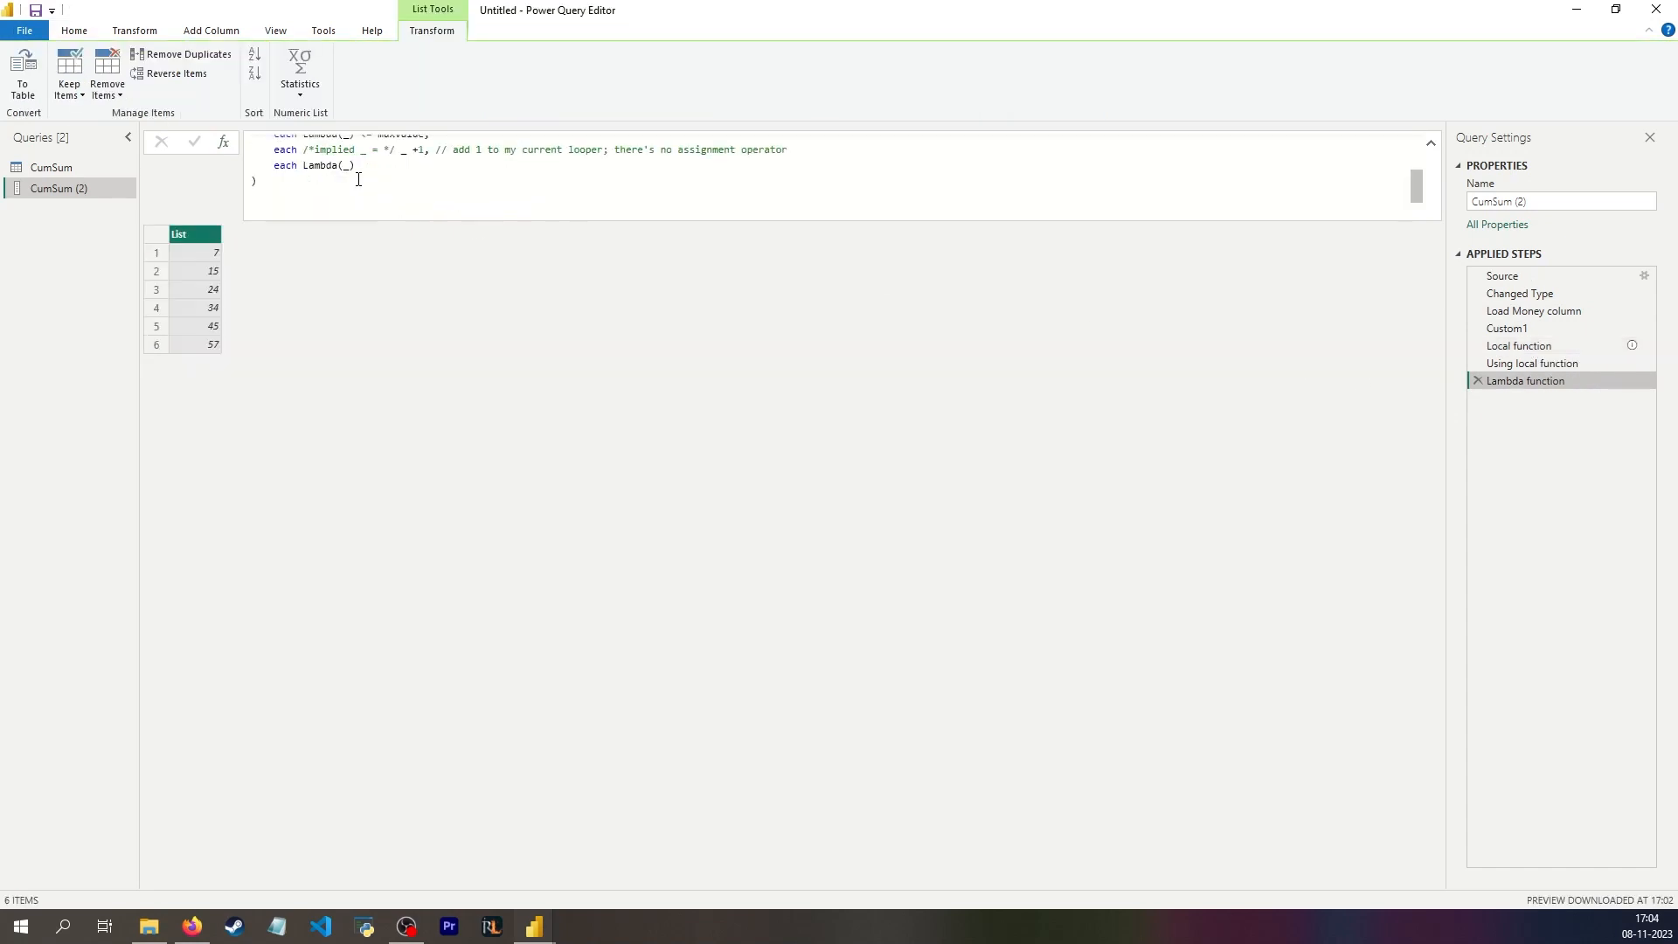
{"action": "scroll", "coordinate": [358, 179], "scroll_direction": "up", "scroll_amount": 2}
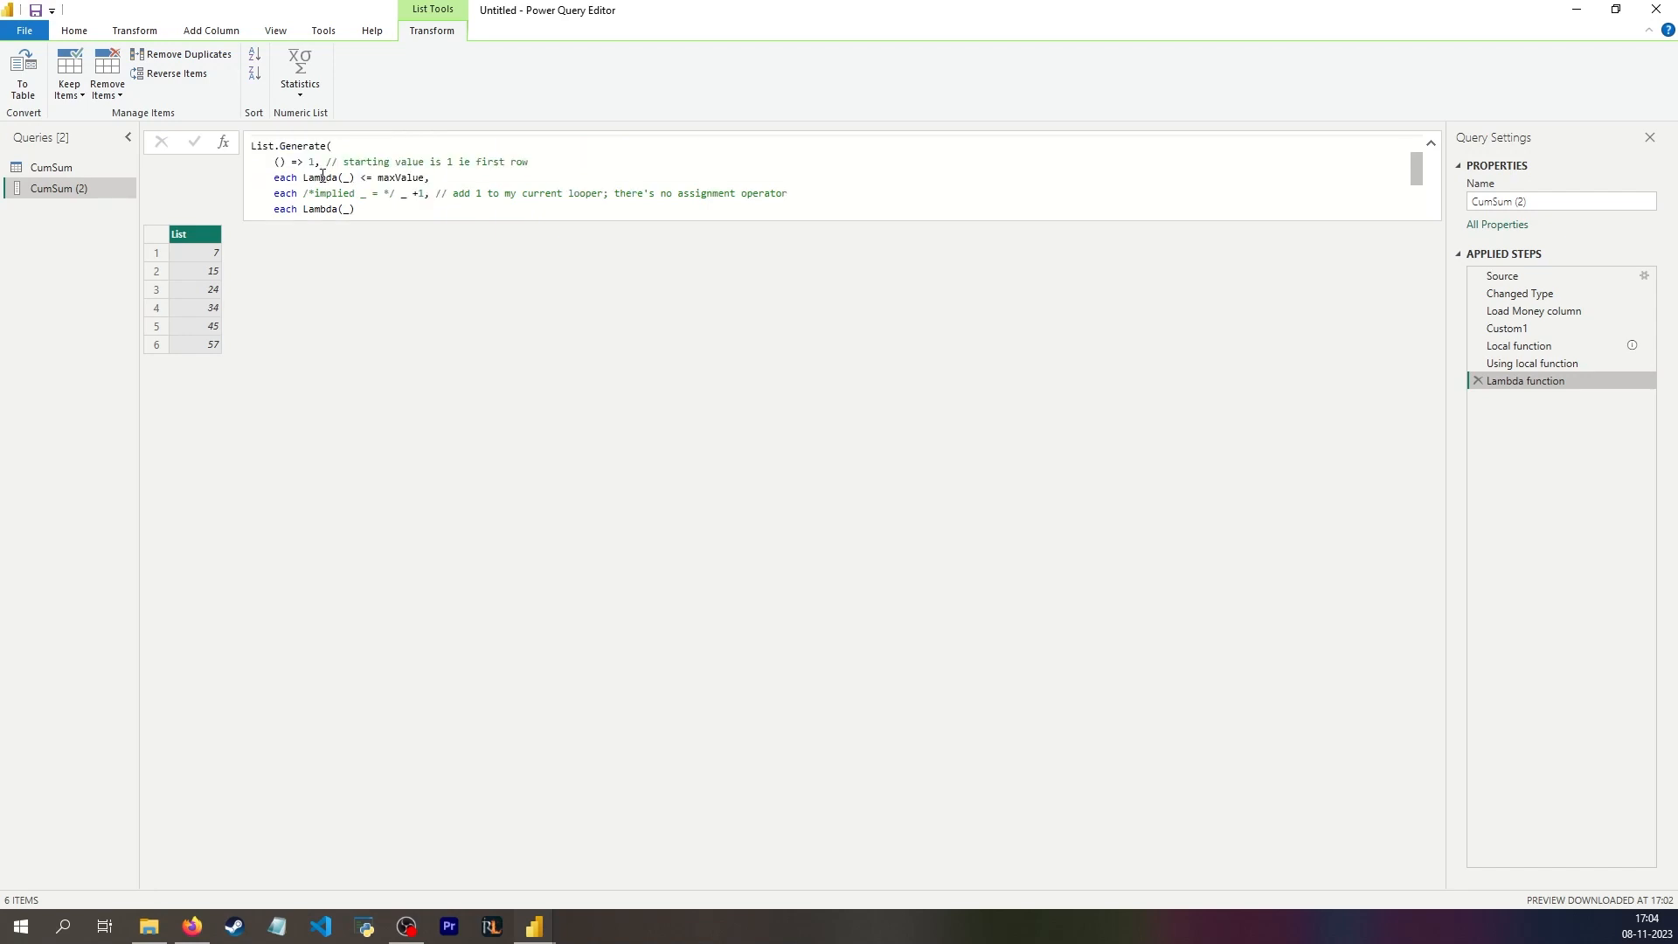
{"action": "scroll", "coordinate": [323, 175], "scroll_direction": "up", "scroll_amount": 3}
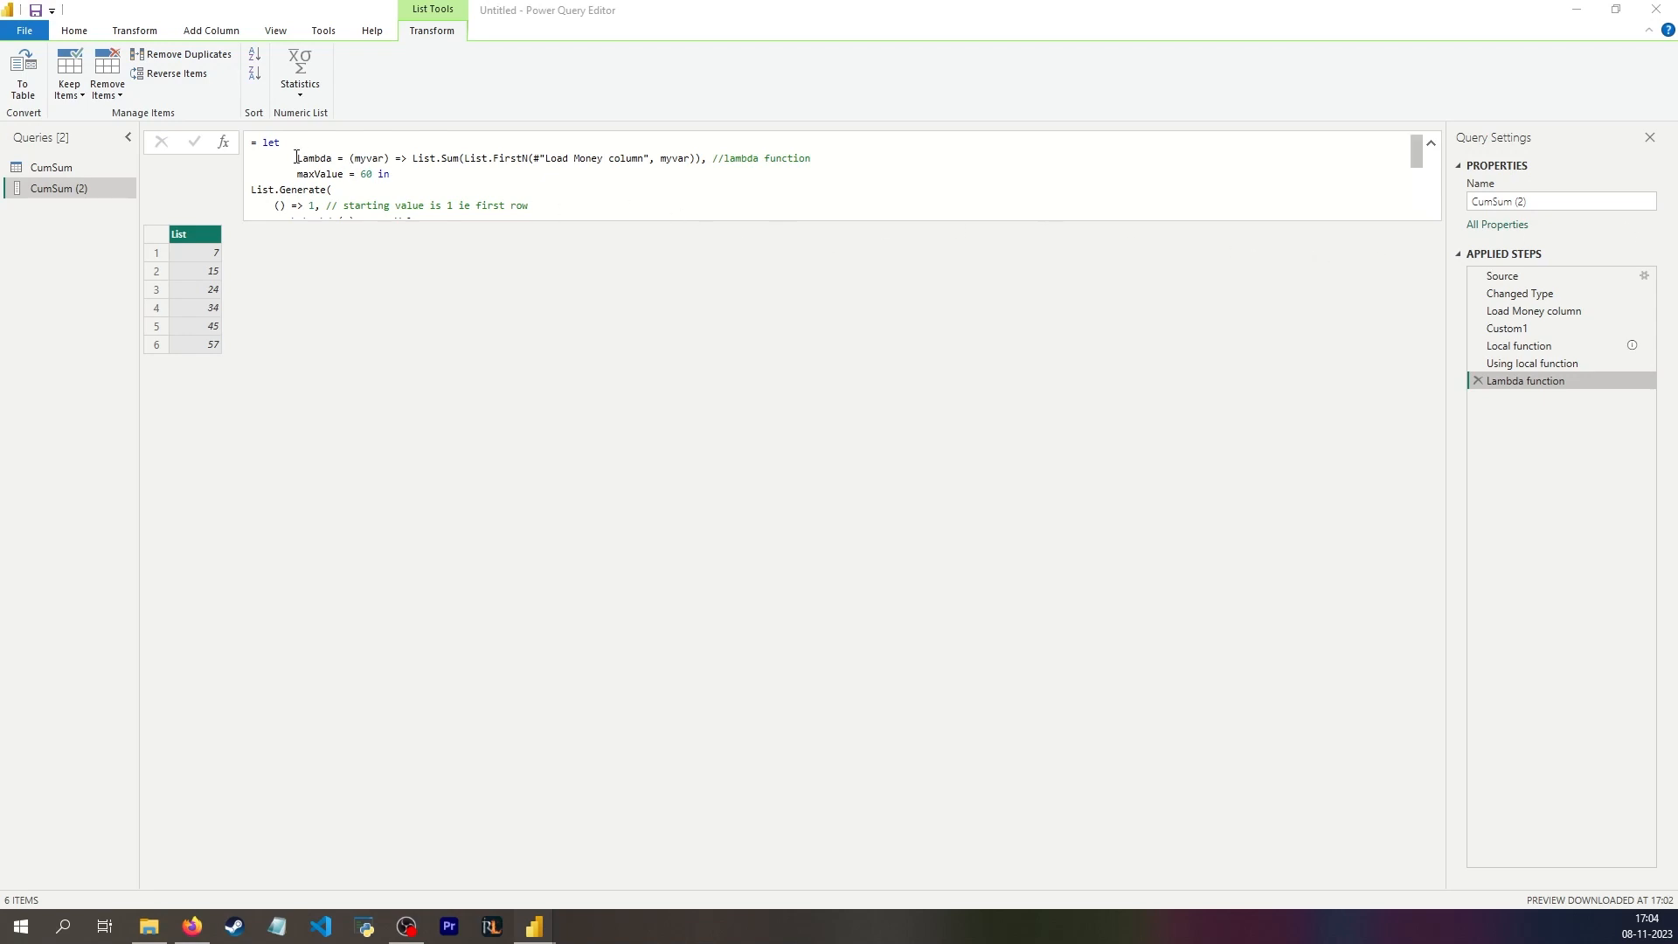
Step: Create a blank query with the formula = (myvar) => List.Sum(List.FirstN(#"Load Money column", myvar)), copied from the Lambda function step
{"action": "left_click_drag", "start_coordinate": [350, 158], "coordinate": [703, 155]}
{"action": "key", "text": "ctrl+c"}
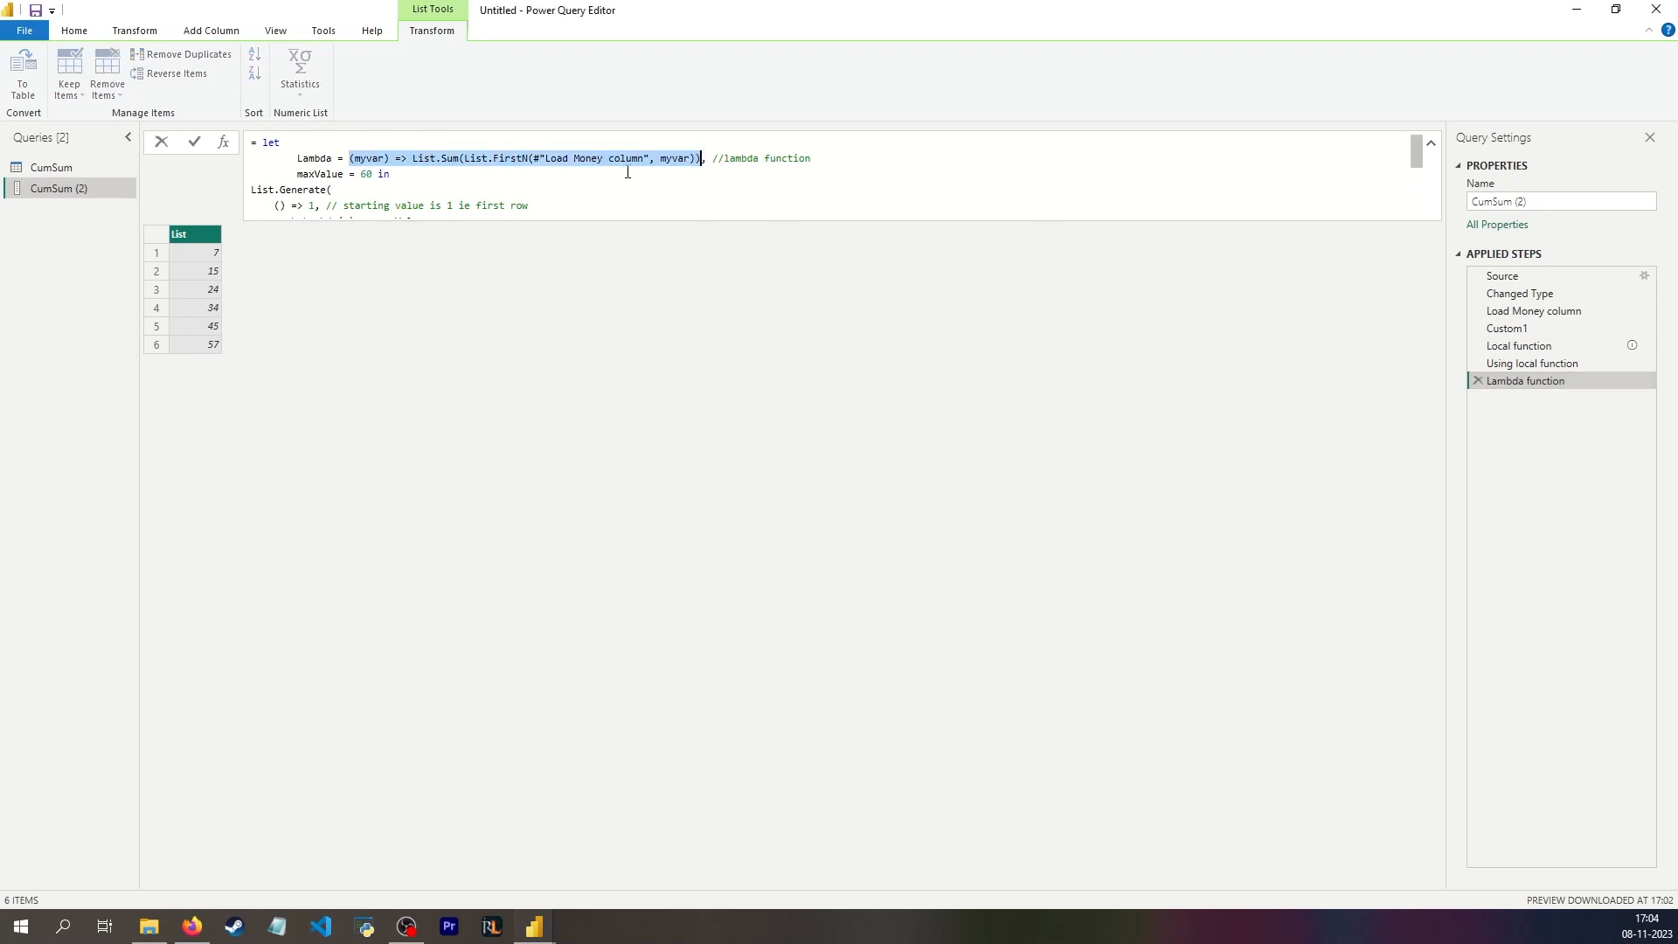
{"action": "left_click", "coordinate": [749, 376]}
{"action": "right_click", "coordinate": [81, 230]}
{"action": "mouse_move", "coordinate": [139, 264]}
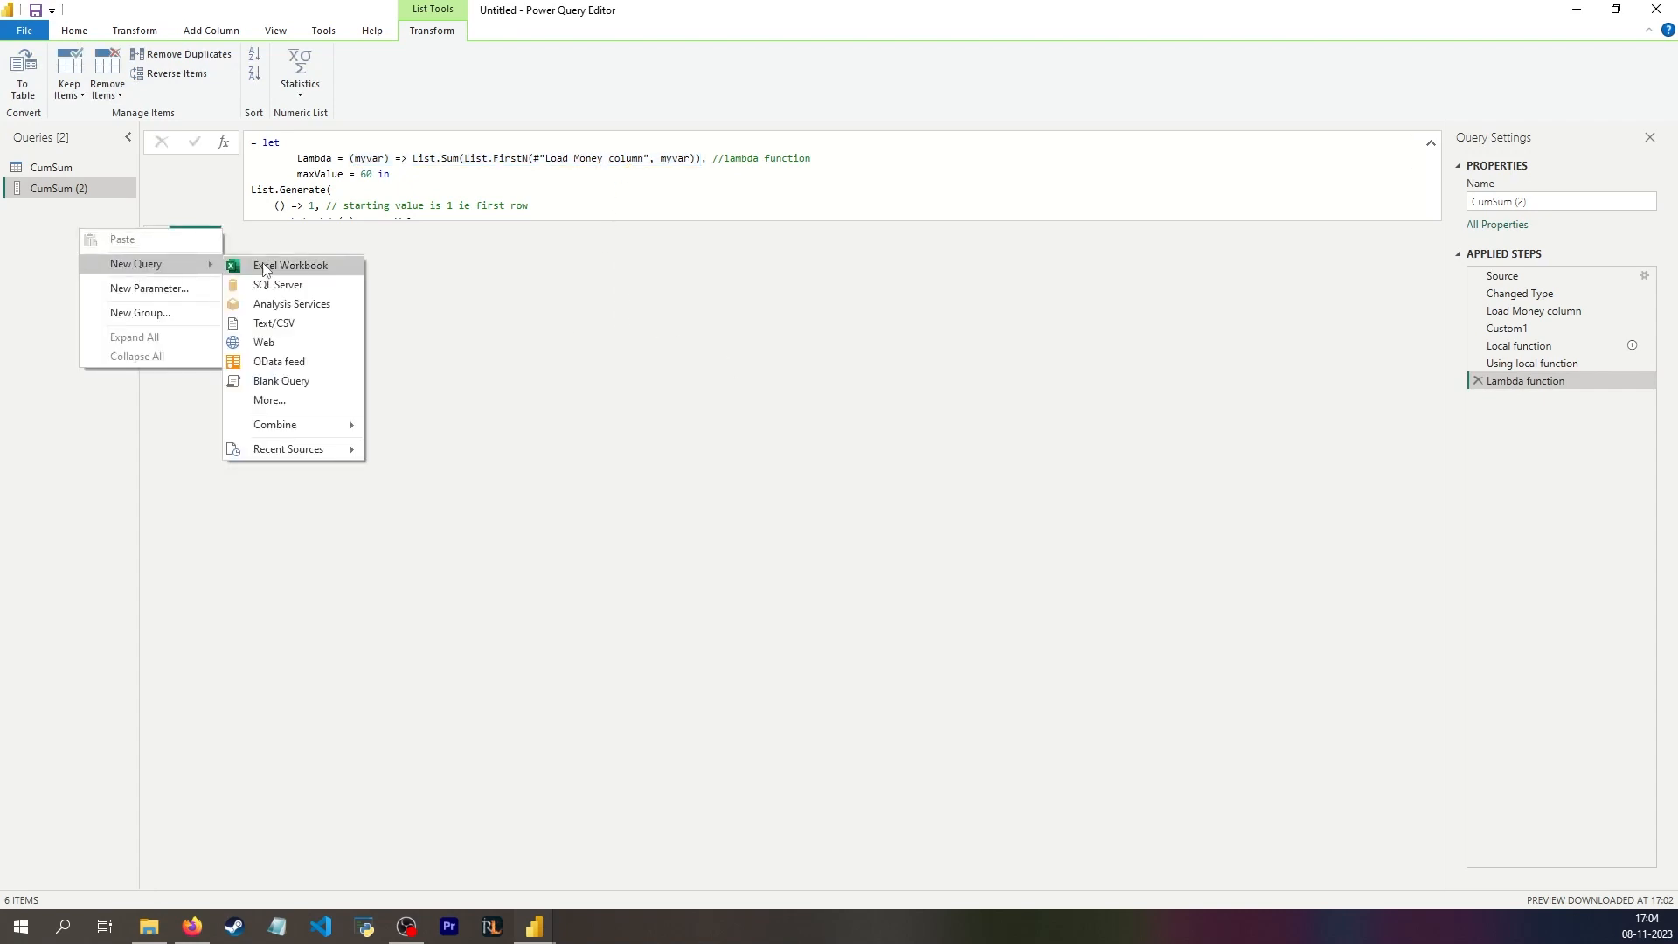
{"action": "left_click", "coordinate": [280, 381]}
{"action": "left_click", "coordinate": [348, 176]}
{"action": "key", "text": "ctrl+v"}
{"action": "left_click", "coordinate": [468, 370]}
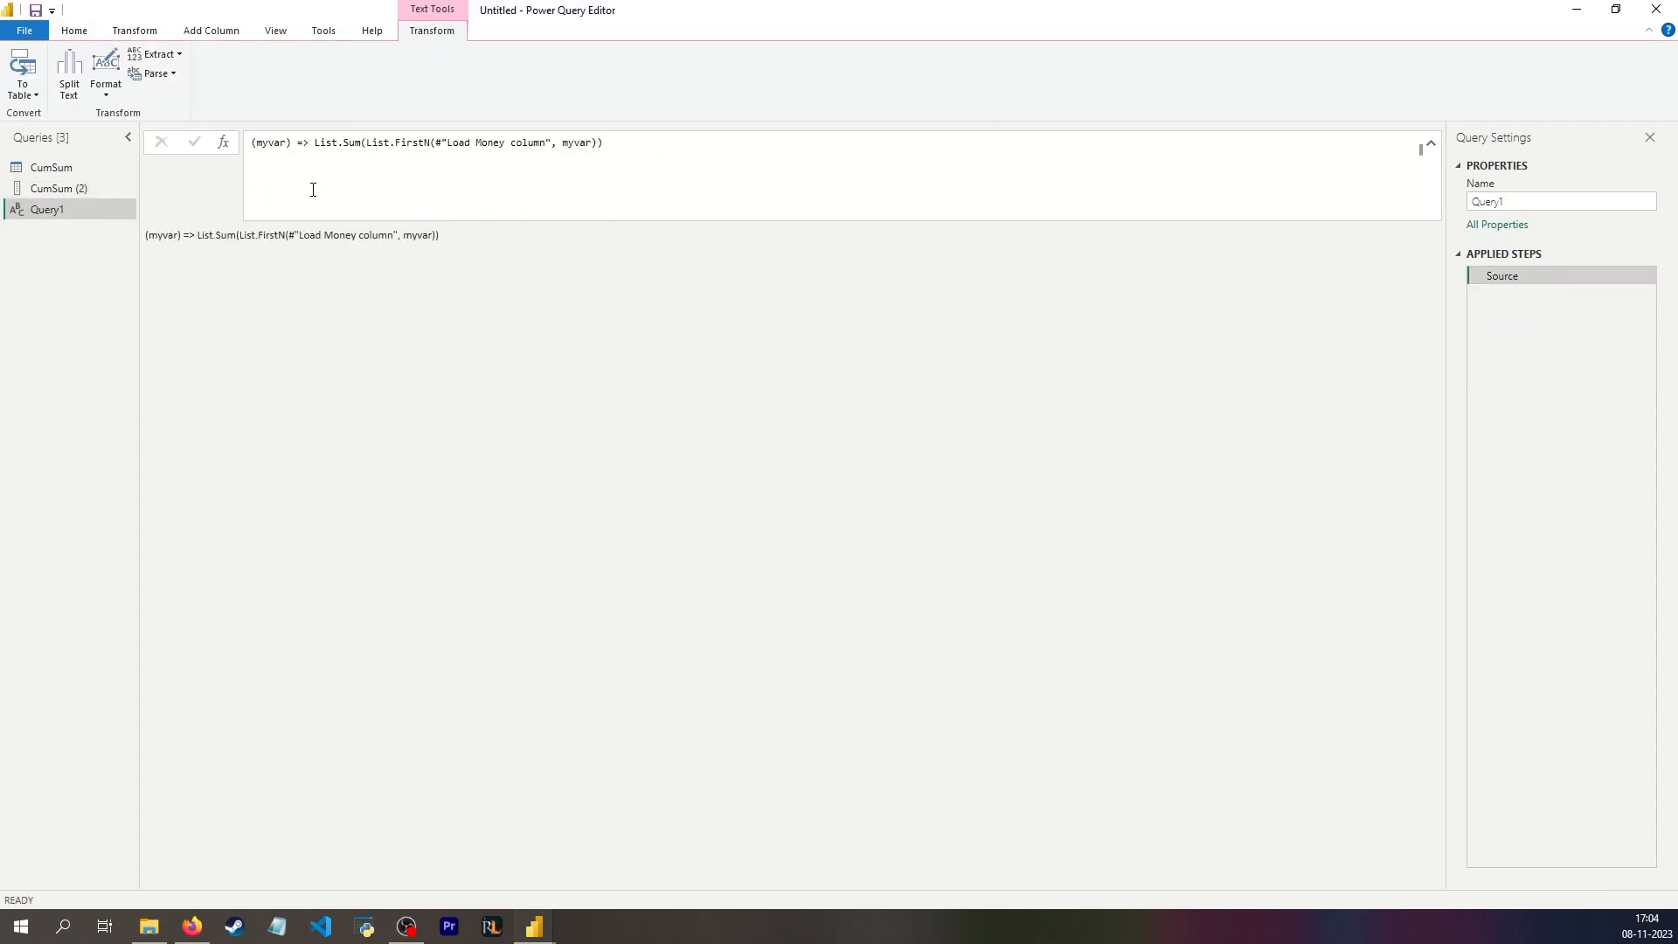
{"action": "left_click", "coordinate": [251, 142]}
{"action": "type", "text": "="}
{"action": "key", "text": "Return"}
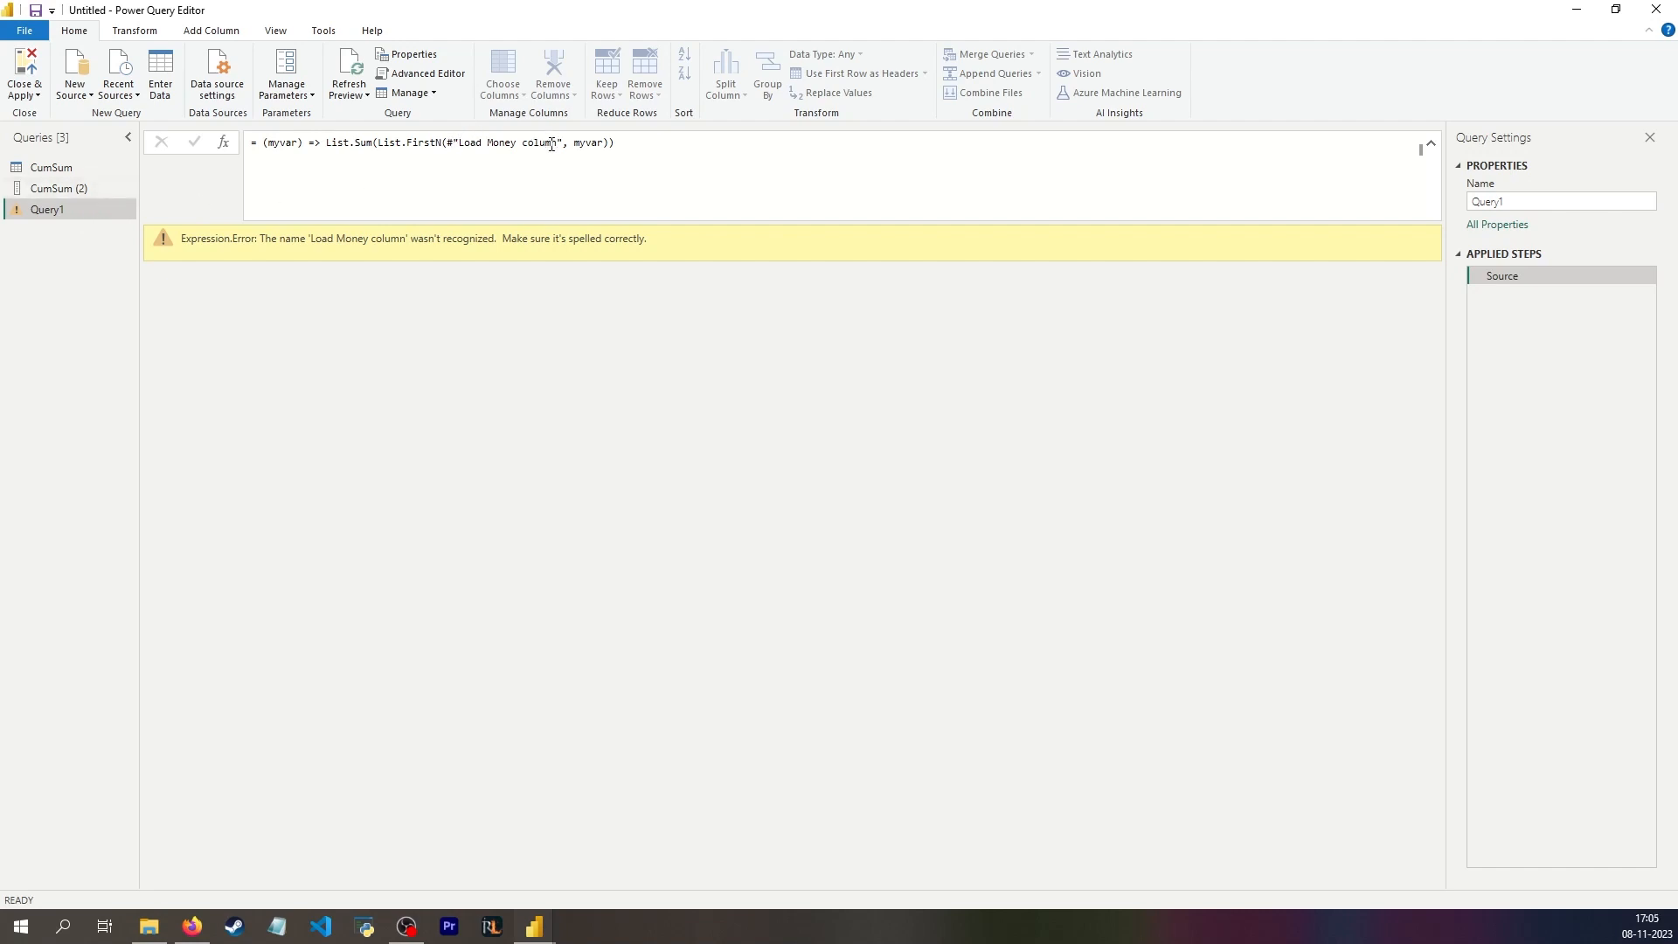
Step: Read the error message shown for the new query, focusing on the name it refers to
{"action": "left_click_drag", "start_coordinate": [201, 240], "coordinate": [530, 242]}
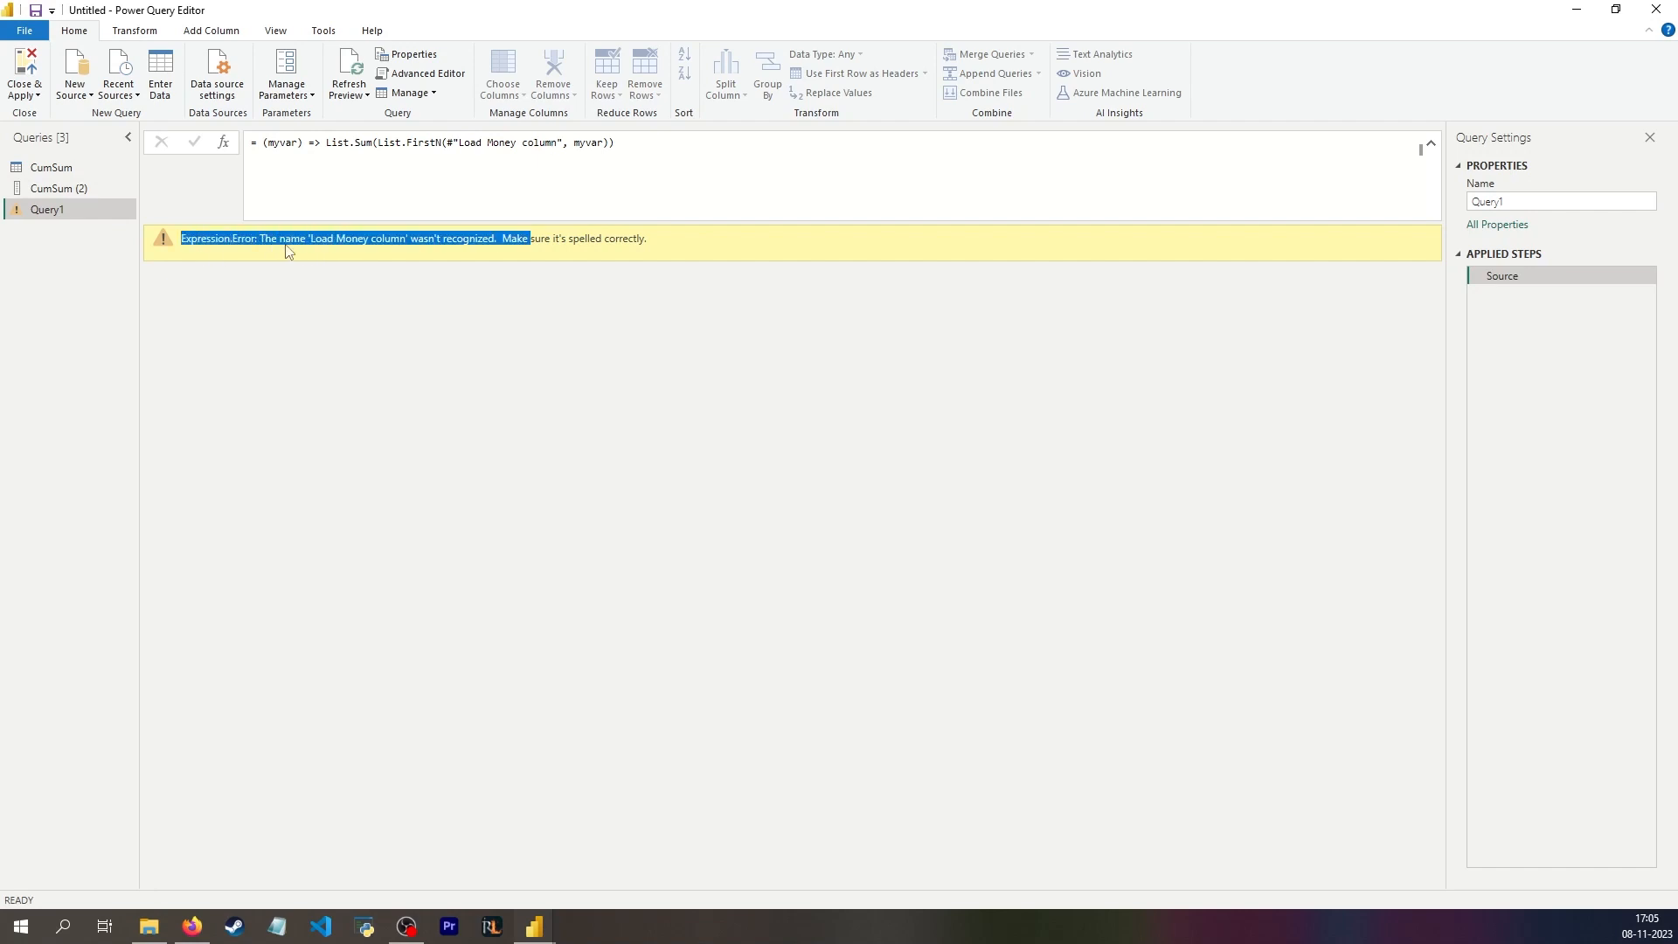
{"action": "left_click", "coordinate": [350, 249]}
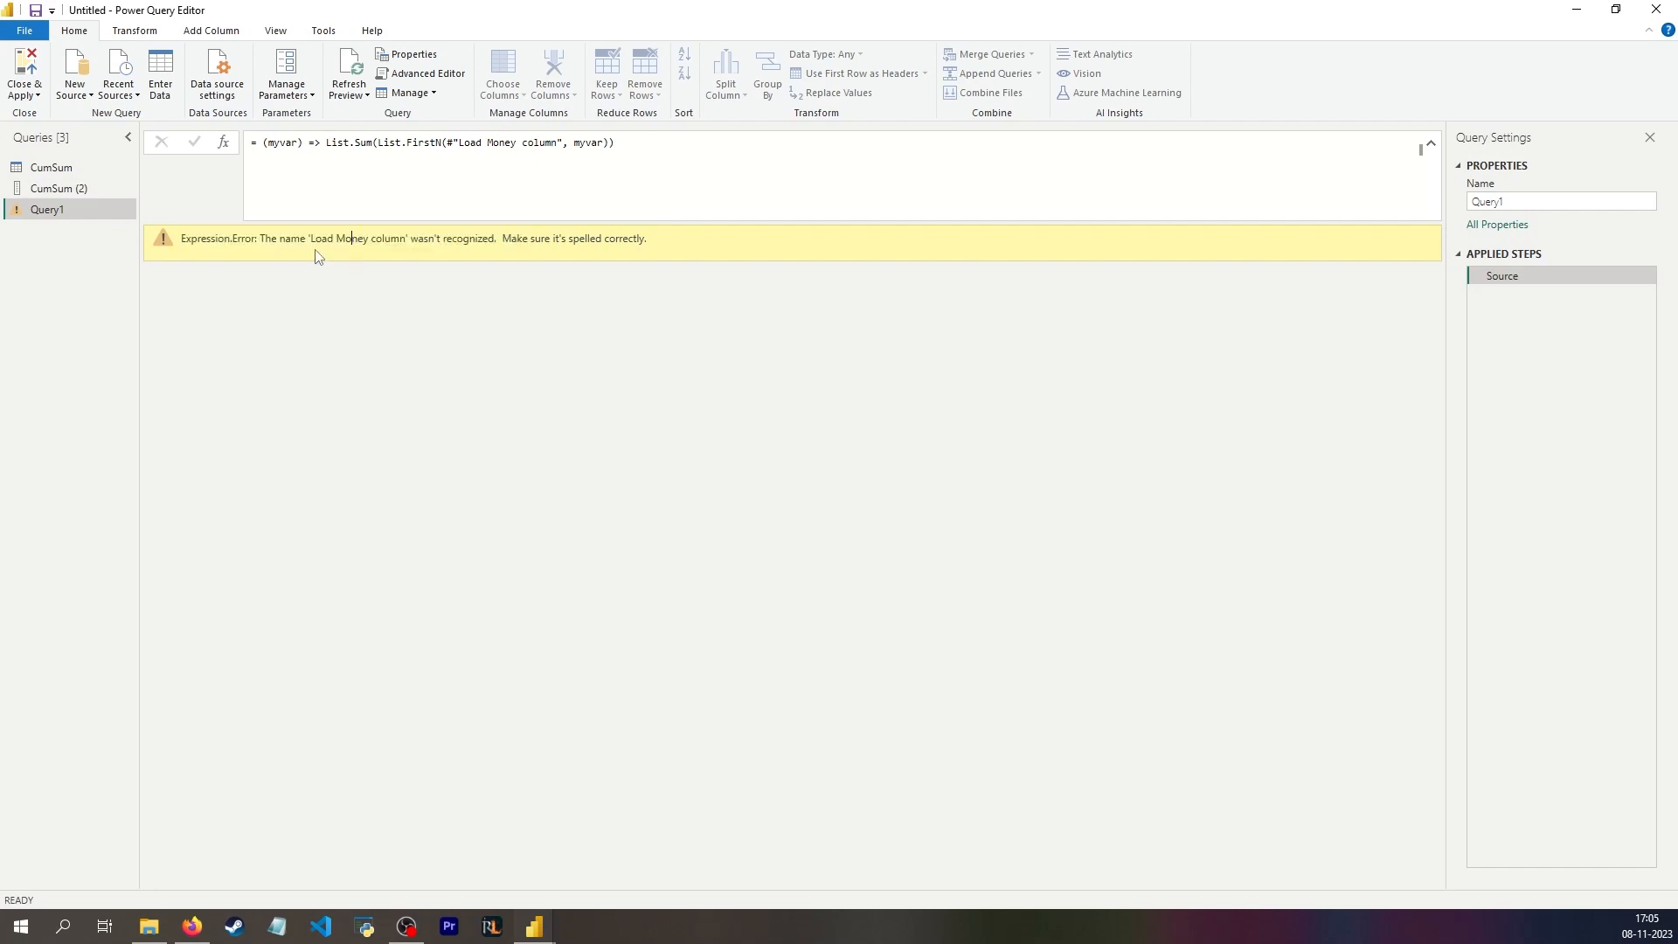
{"action": "left_click_drag", "start_coordinate": [309, 239], "coordinate": [387, 236]}
{"action": "left_click", "coordinate": [381, 297]}
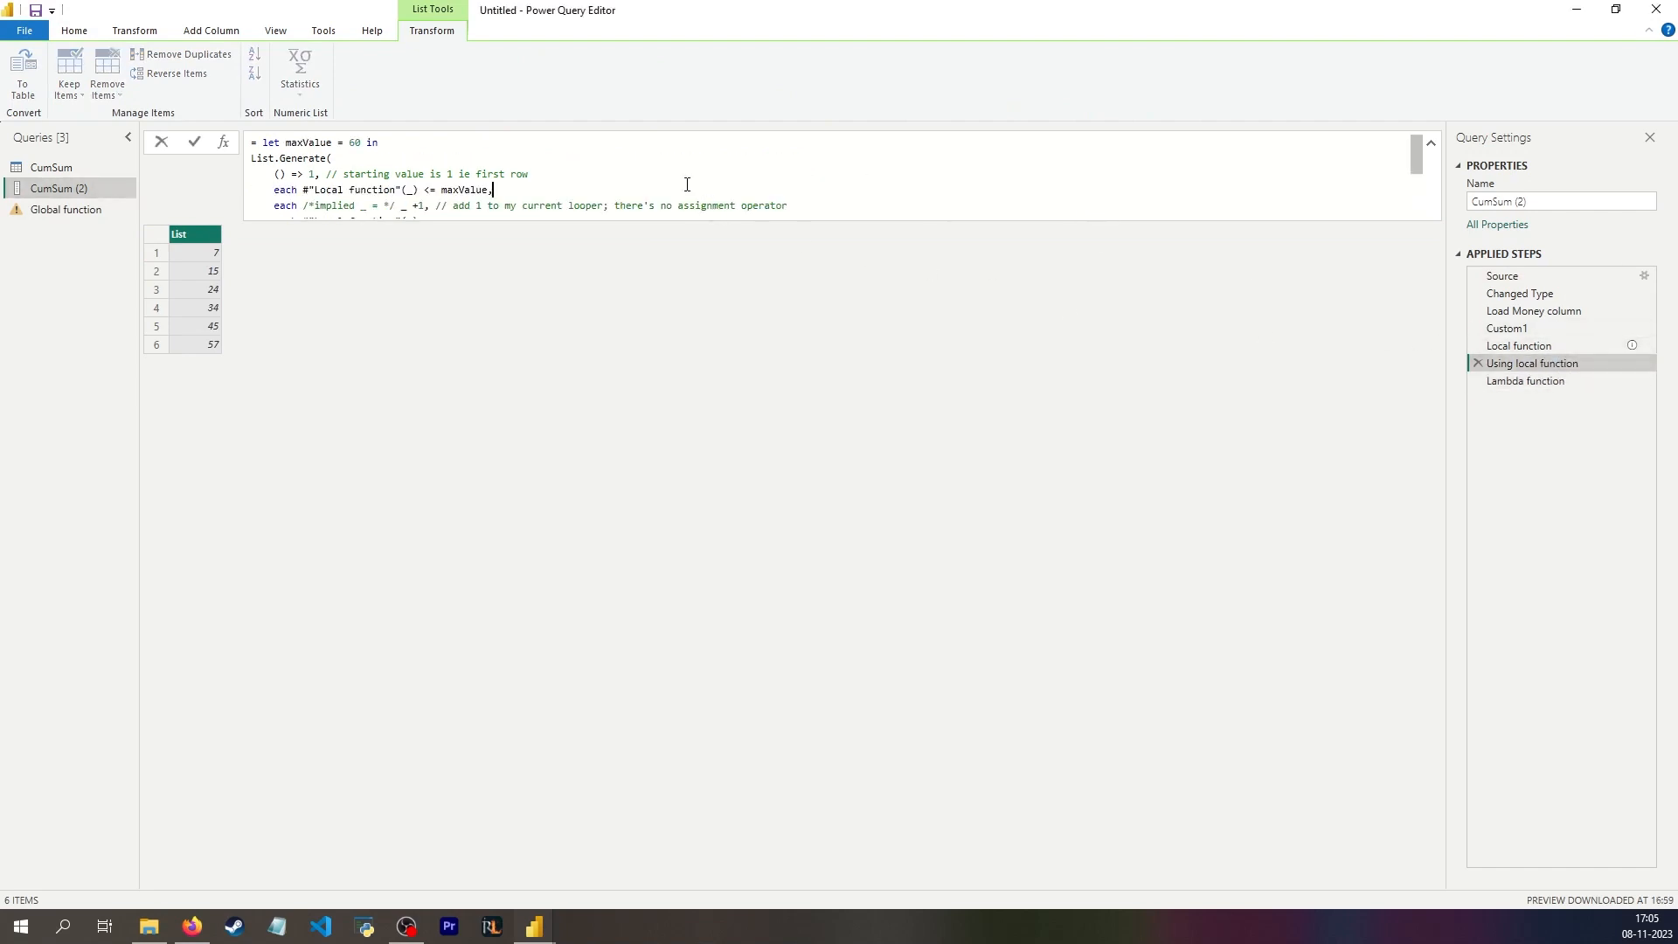
Step: Replace both Local function references with #"Global function" in the List.Generate formula of CumSum (2)'s Custom2 step
{"action": "double_click", "coordinate": [333, 178]}
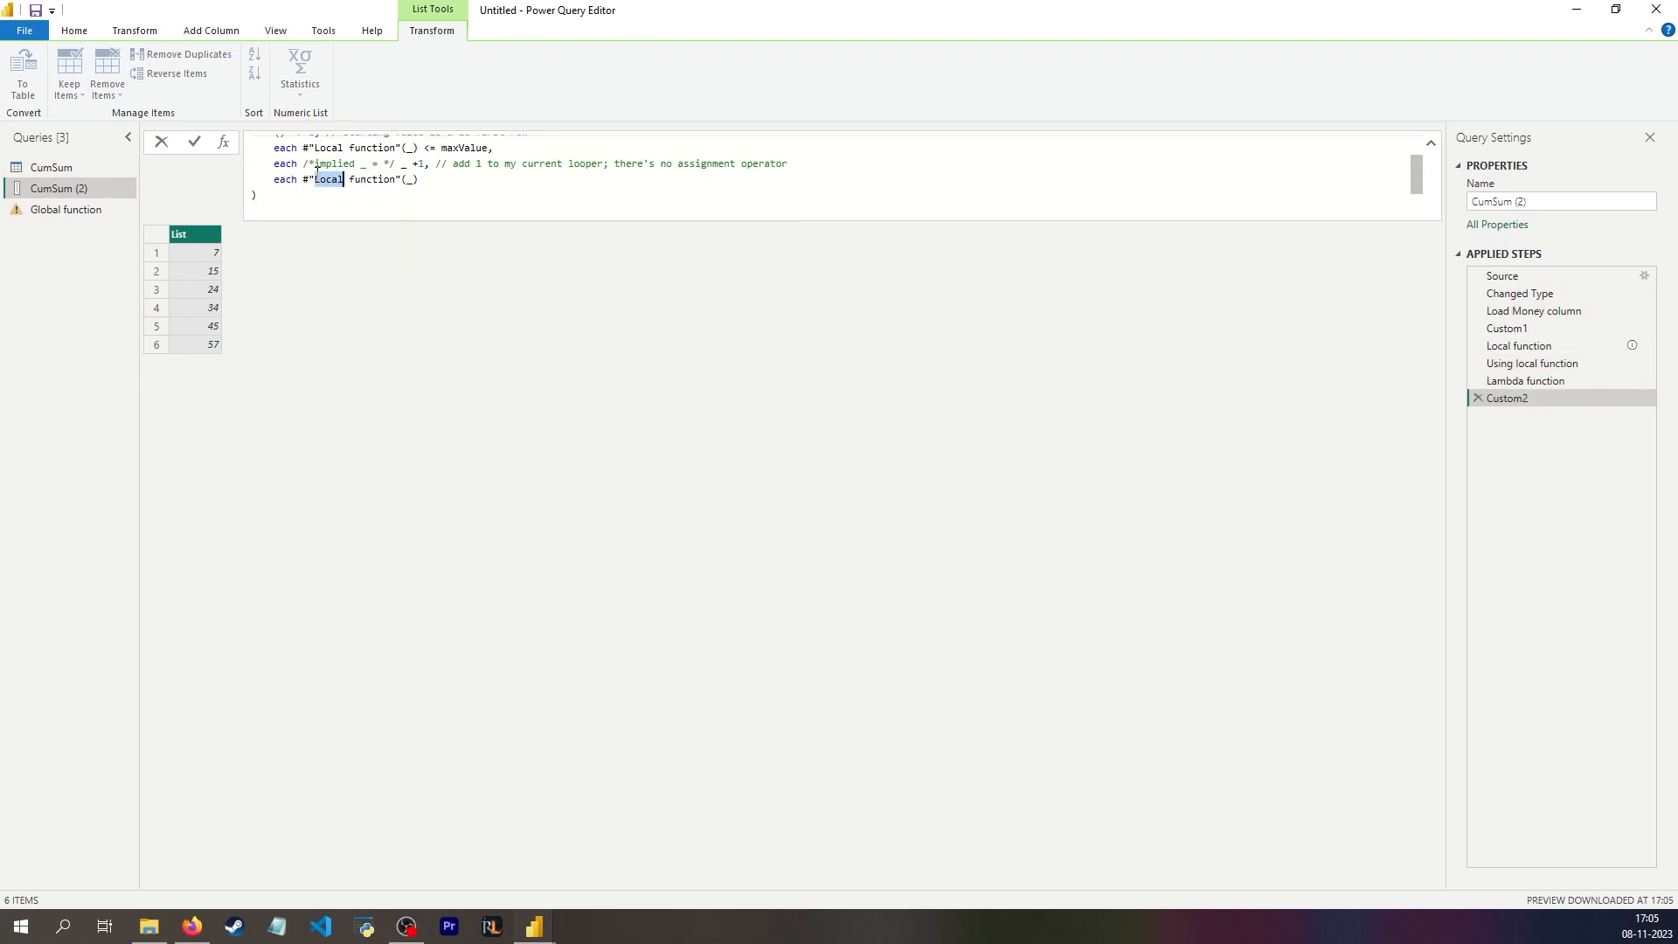
{"action": "type", "text": "Global"}
{"action": "scroll", "coordinate": [337, 189], "scroll_direction": "up", "scroll_amount": 1}
{"action": "double_click", "coordinate": [333, 189]}
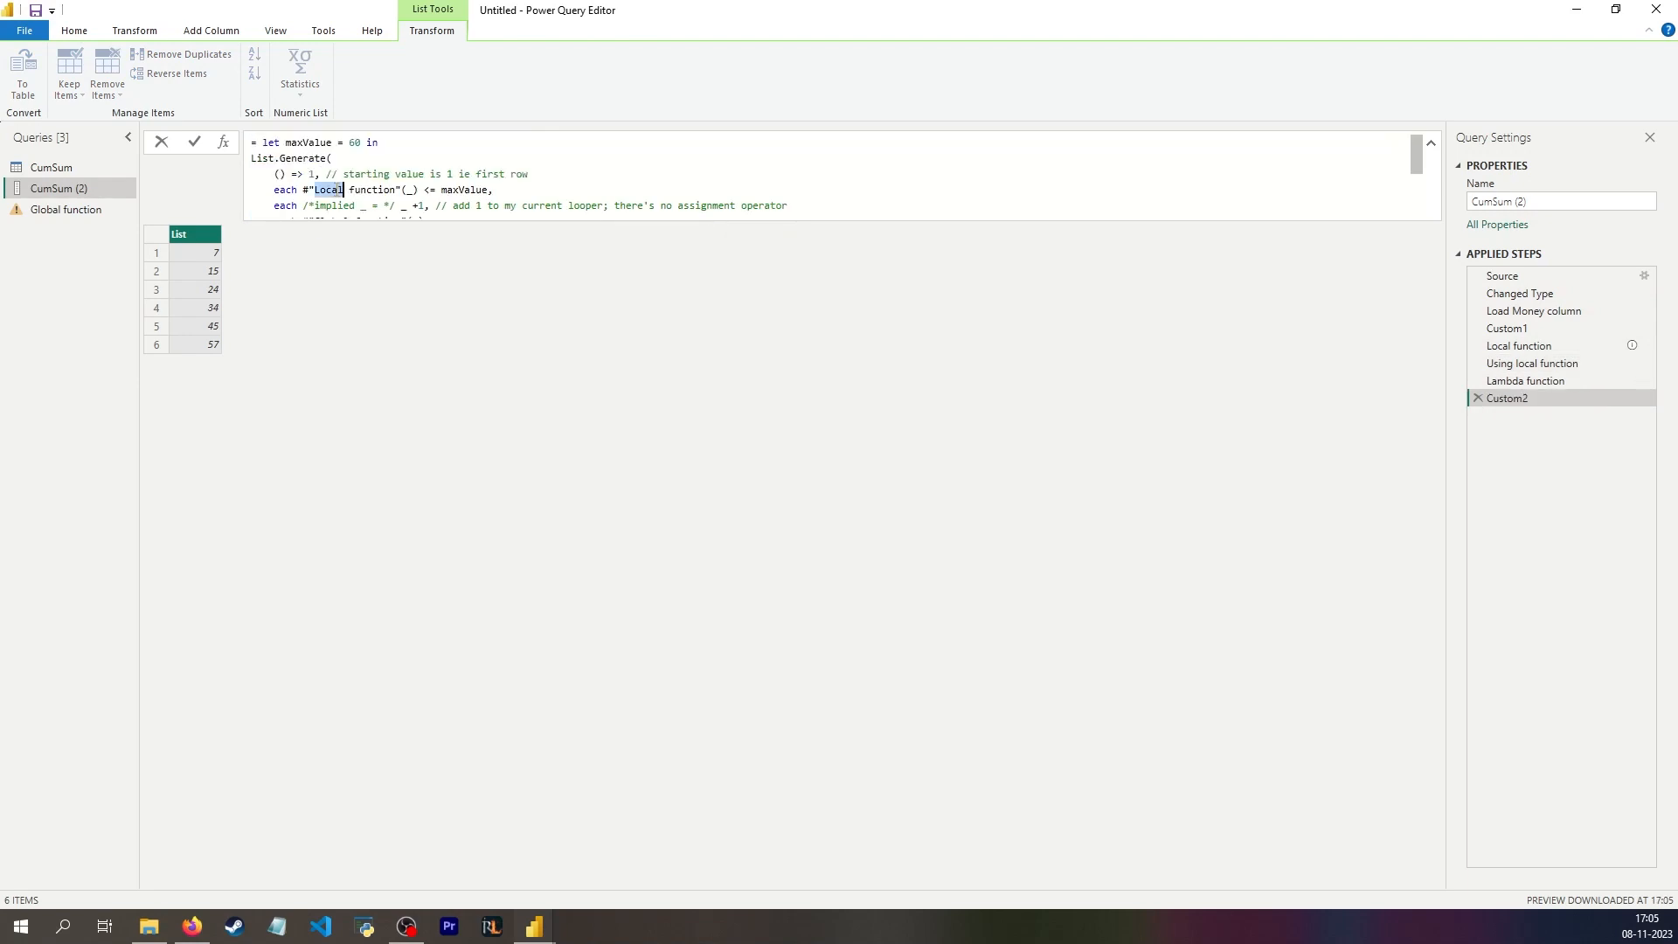
{"action": "type", "text": "Globa"}
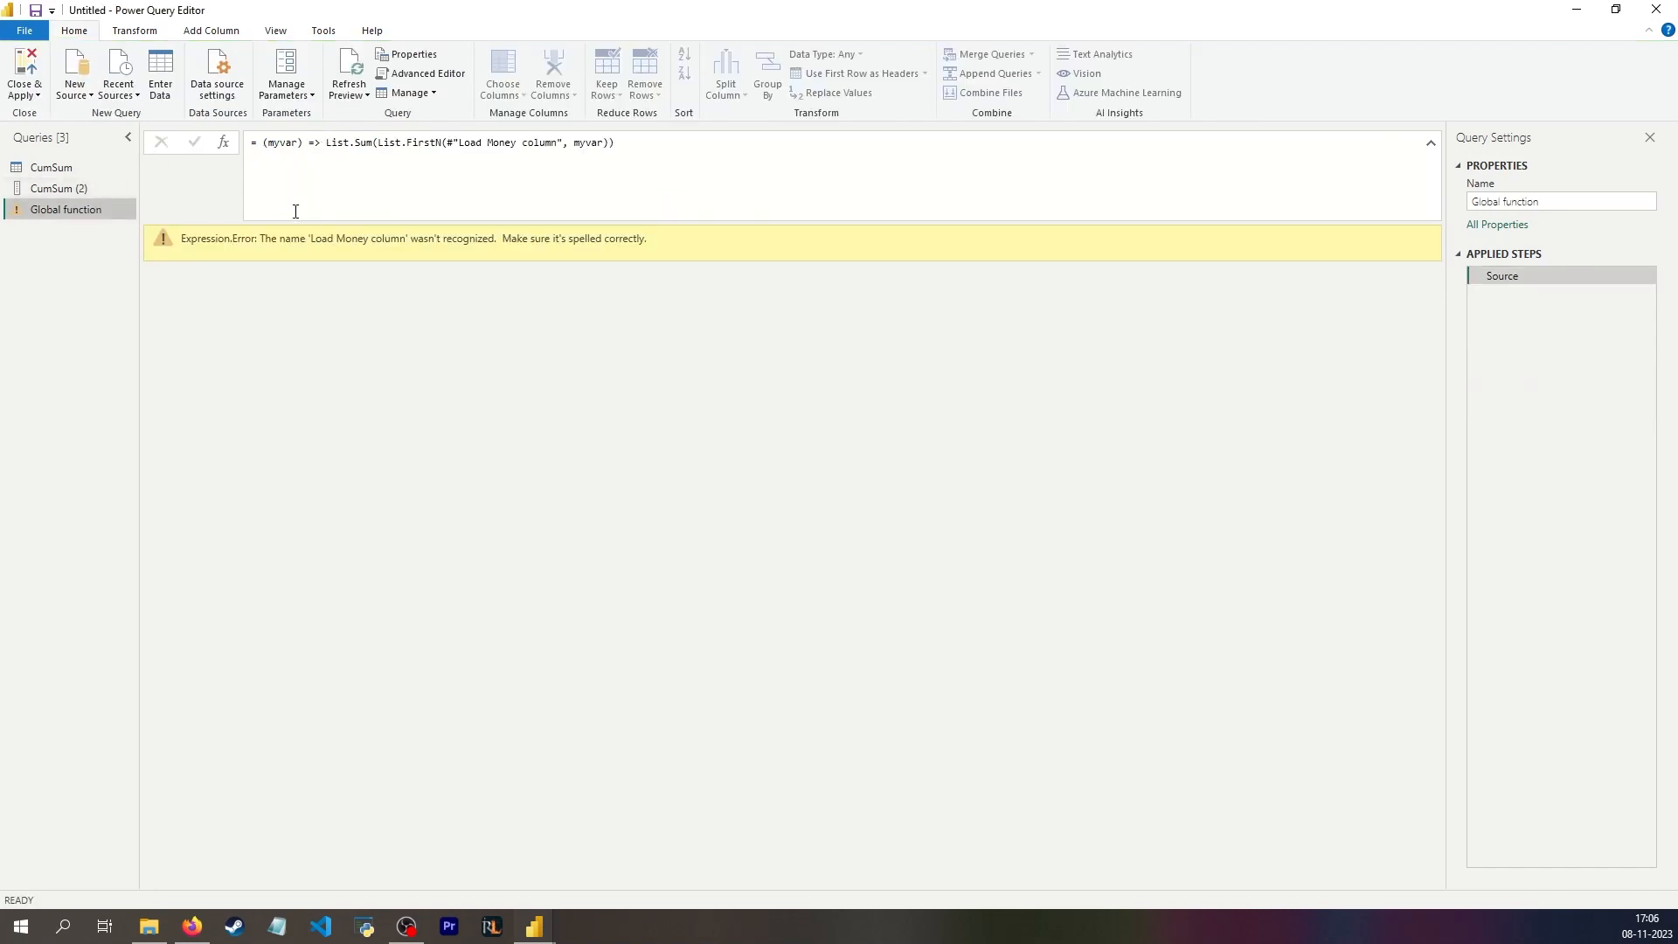
Step: Examine the errors in the Global function query and the CumSum (2) list item, and check the Load Money column step
{"action": "left_click_drag", "start_coordinate": [258, 236], "coordinate": [494, 241]}
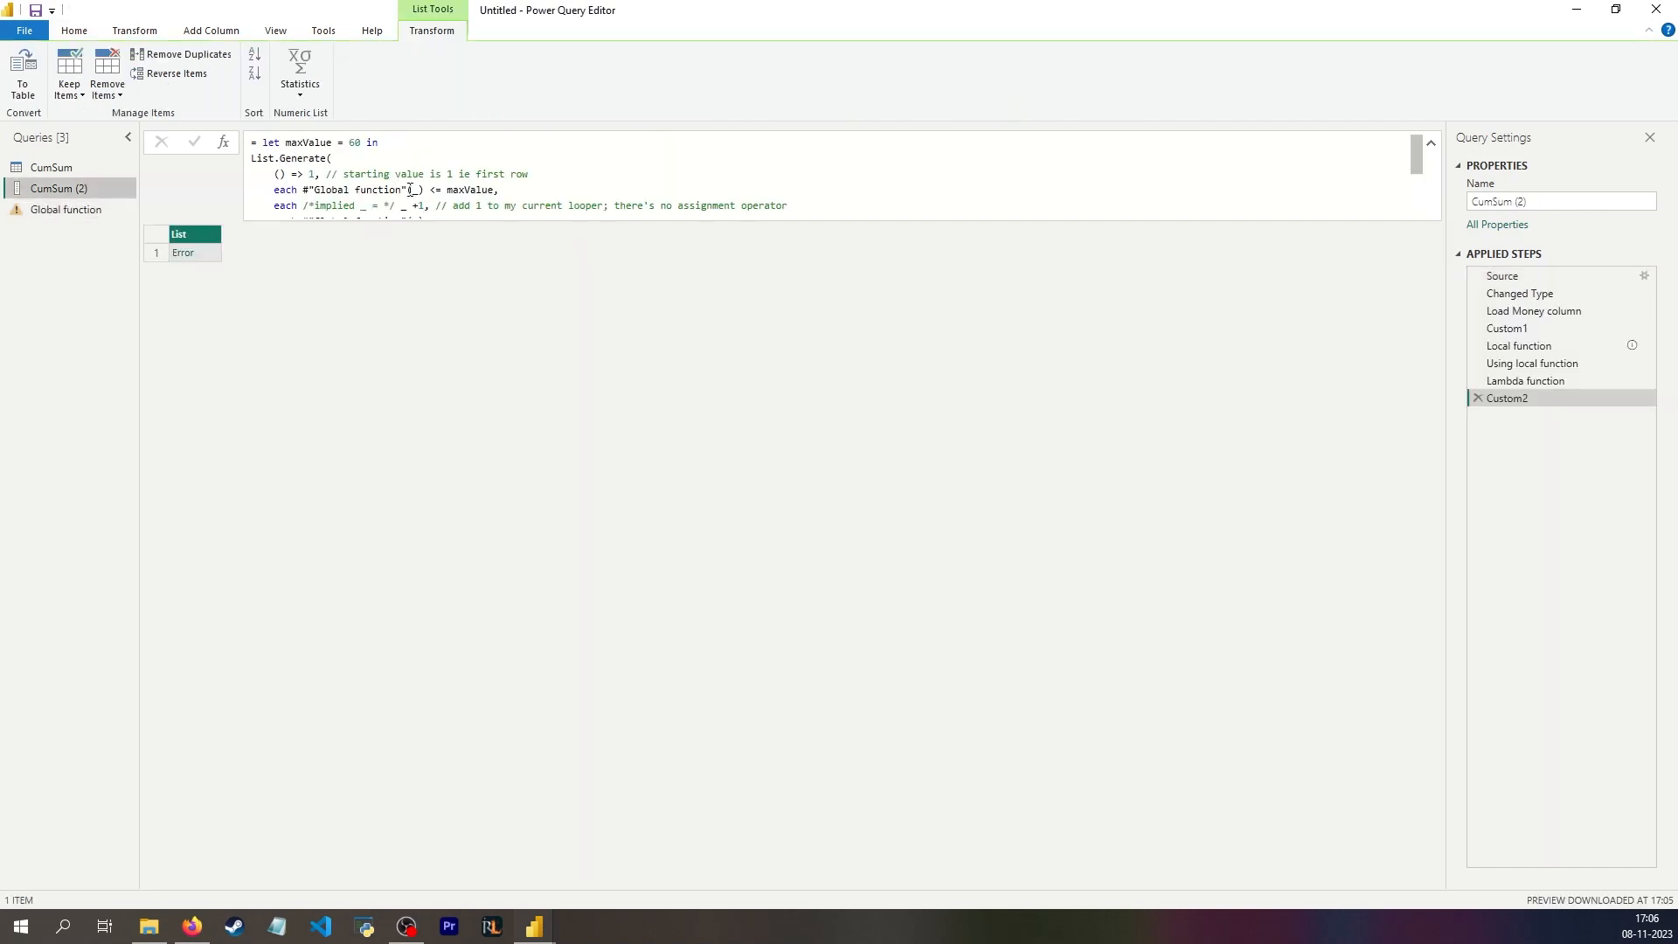
{"action": "left_click", "coordinate": [197, 253]}
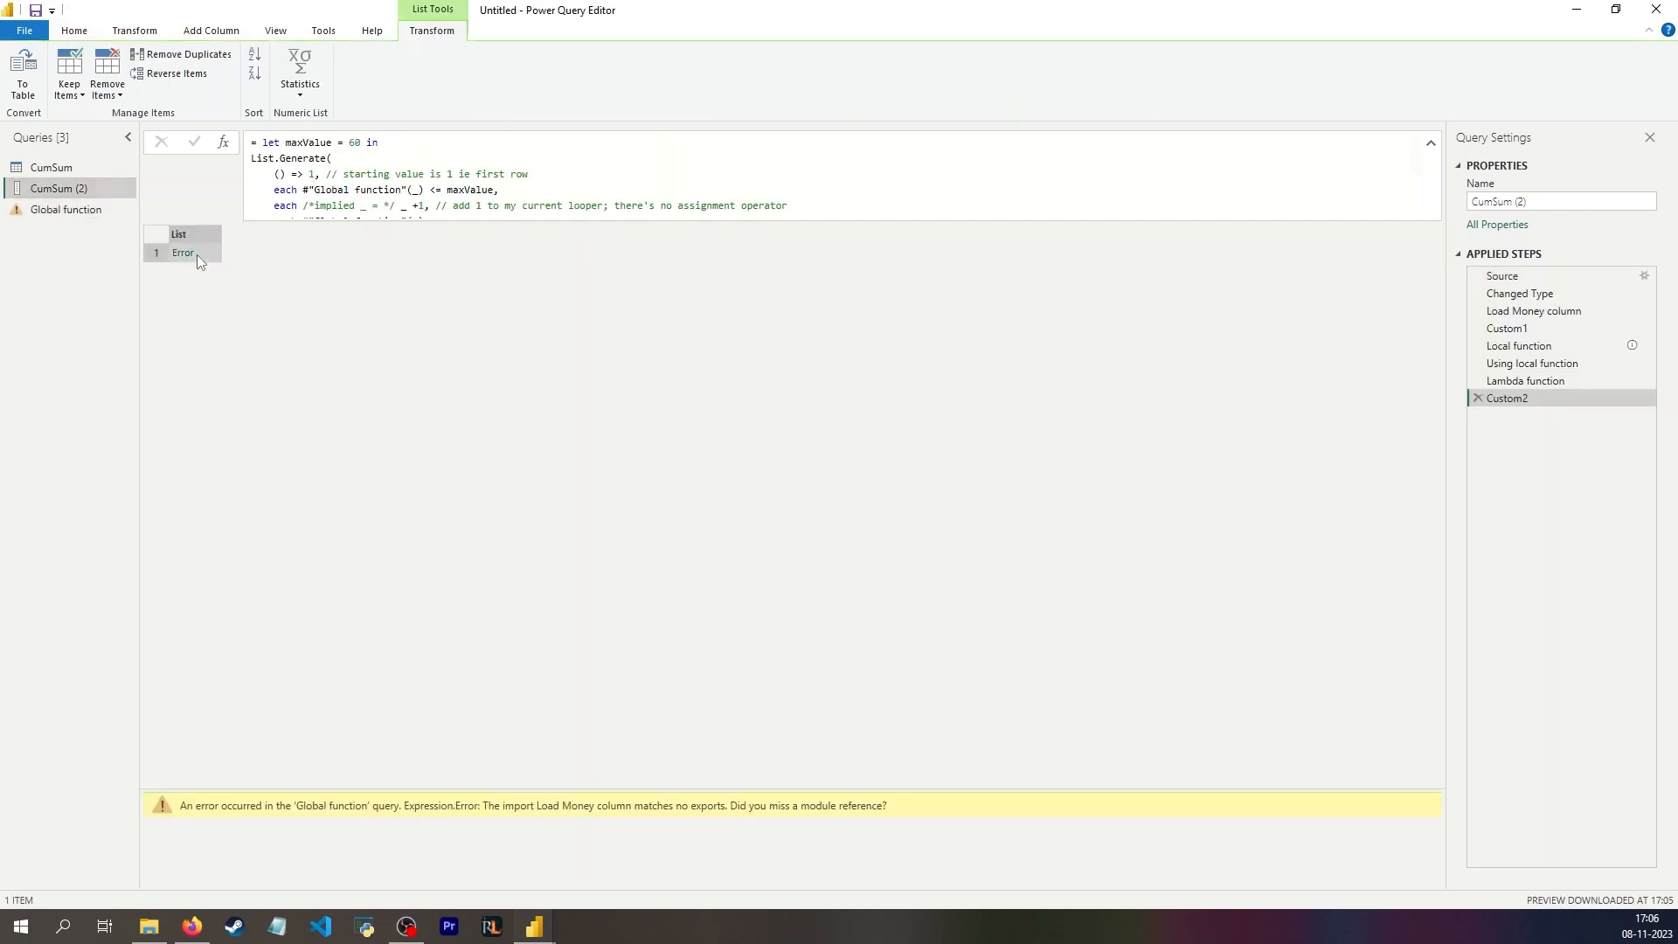
{"action": "left_click_drag", "start_coordinate": [470, 802], "coordinate": [662, 810]}
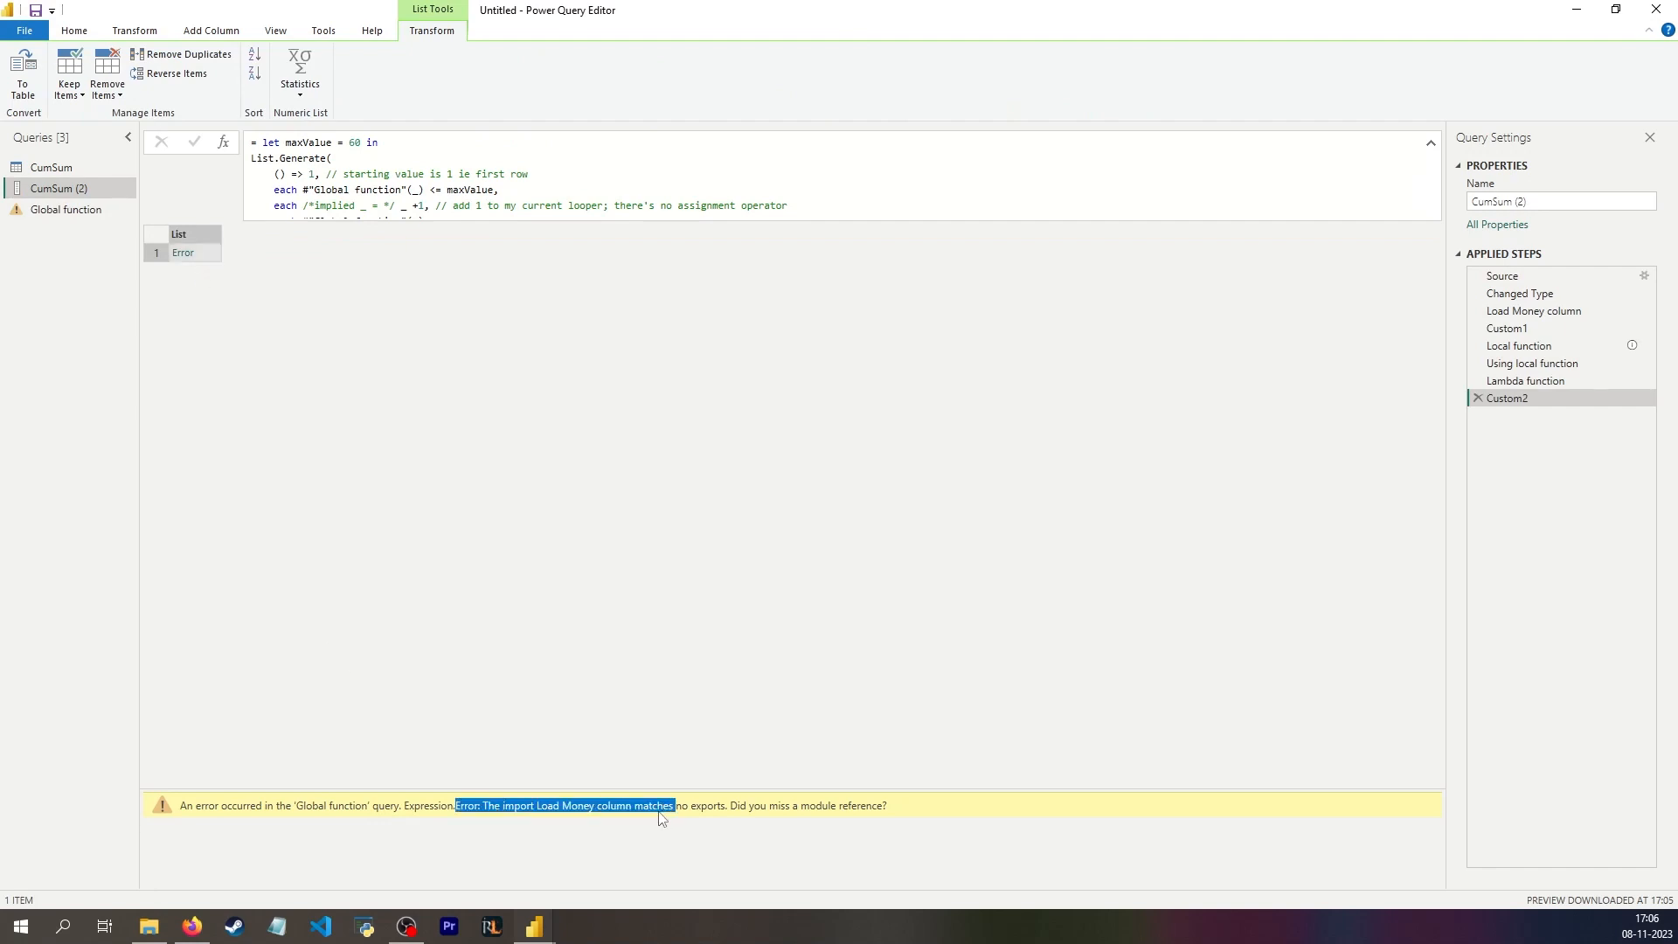
{"action": "left_click", "coordinate": [687, 813]}
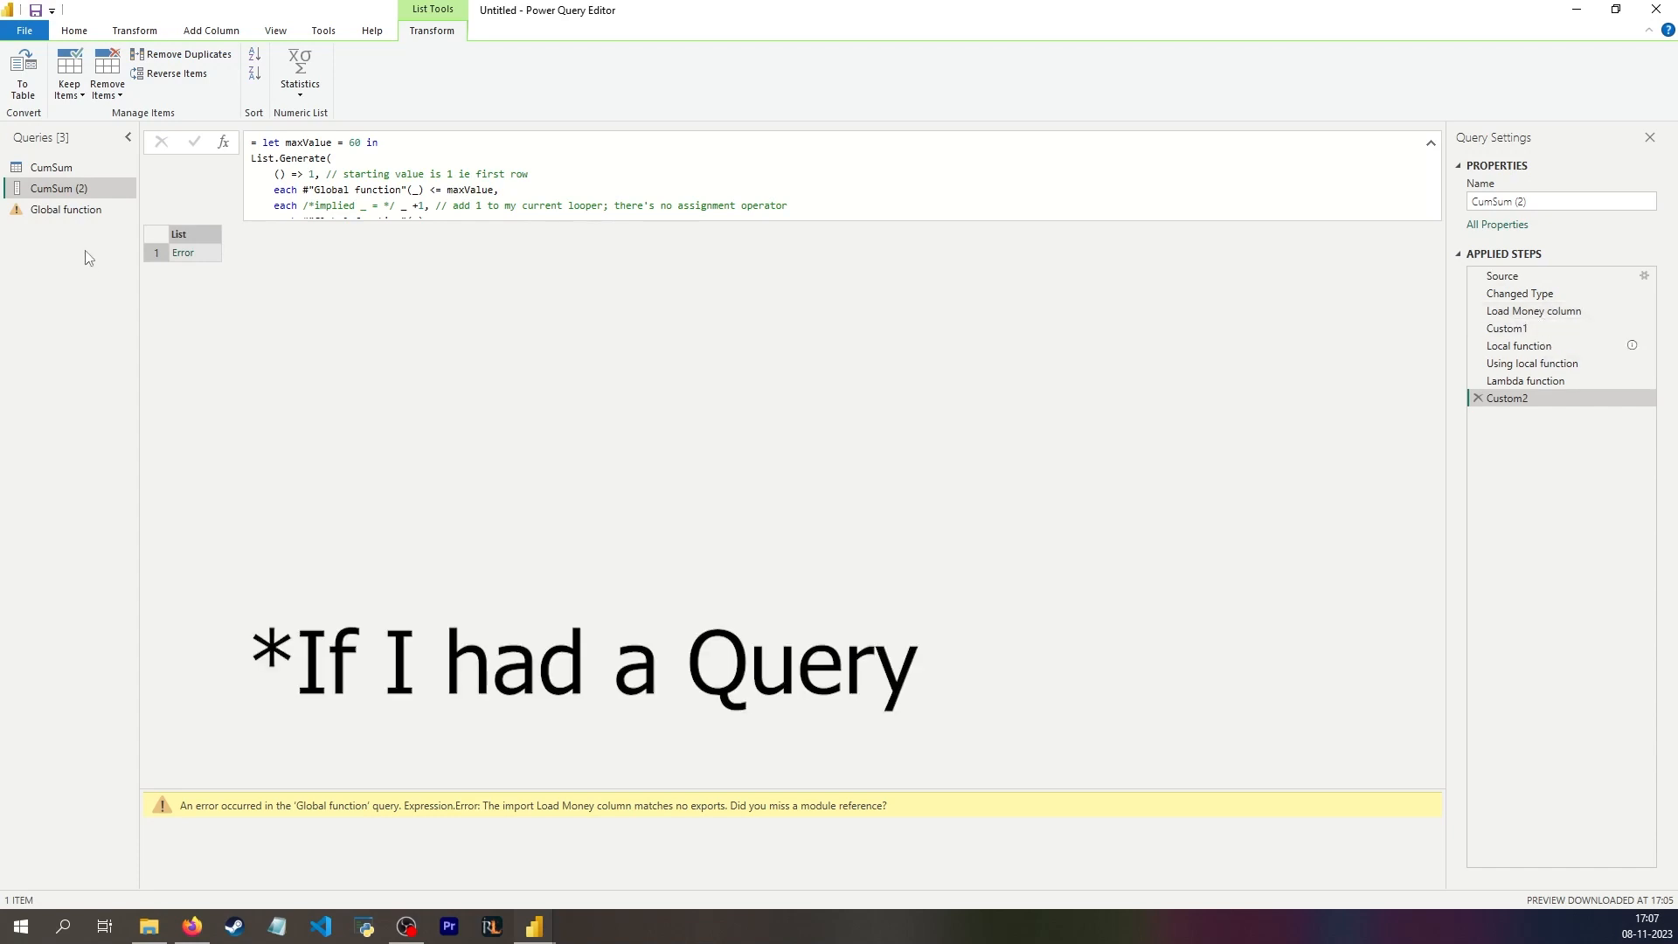
{"action": "left_click", "coordinate": [1537, 312]}
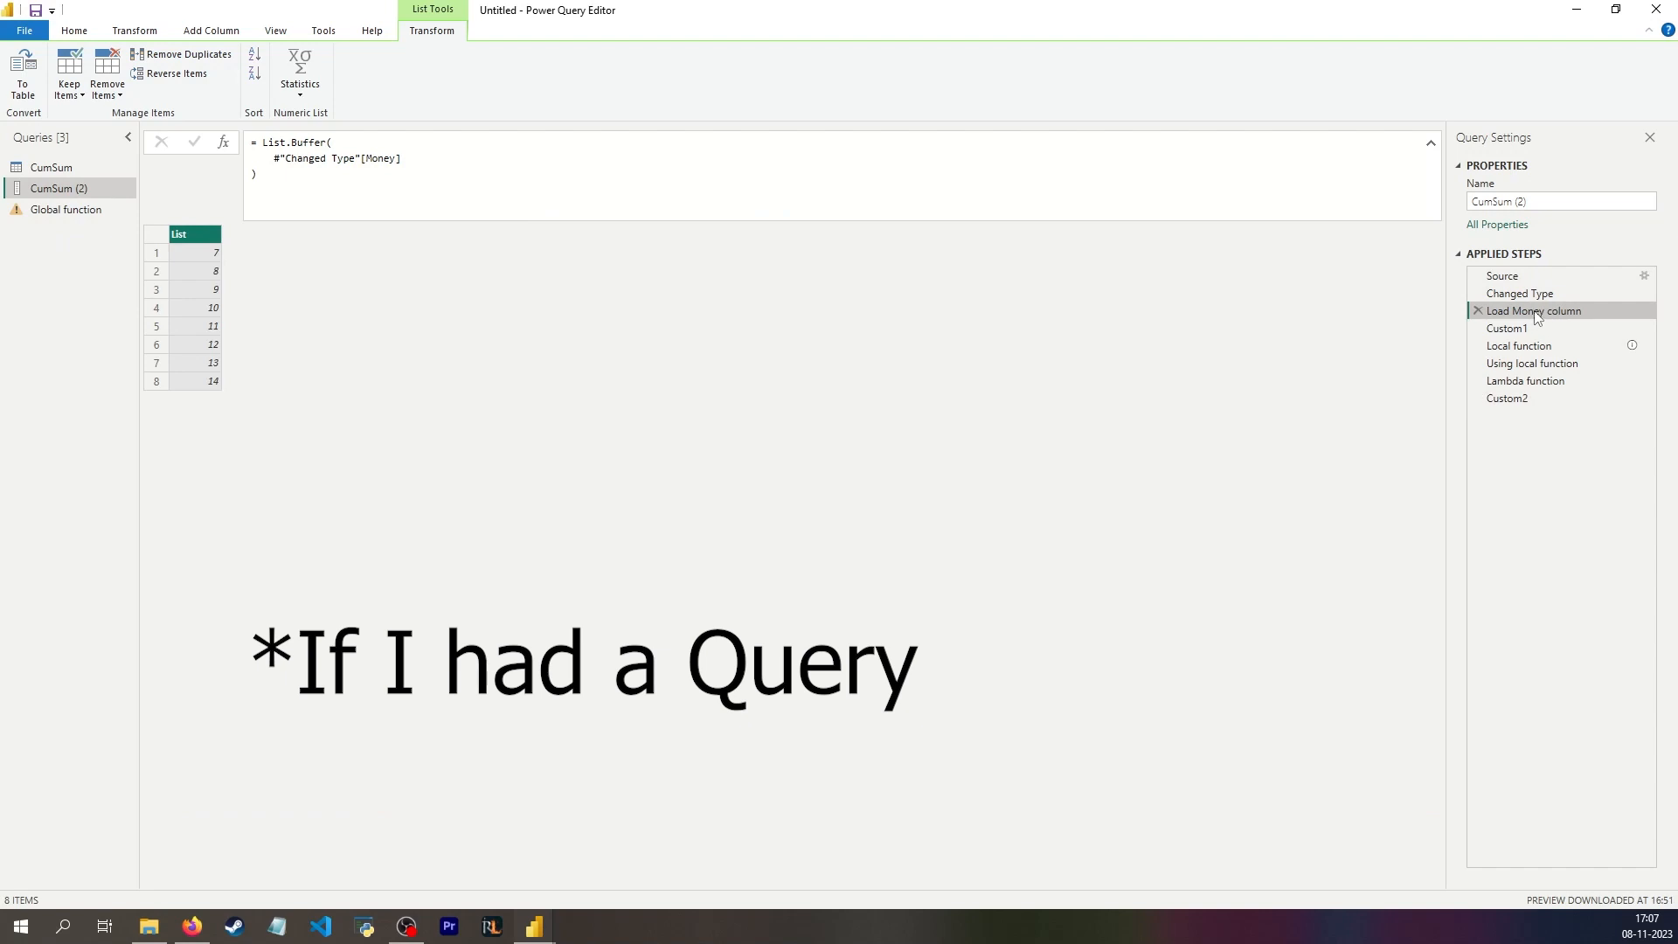
{"action": "left_click", "coordinate": [54, 213]}
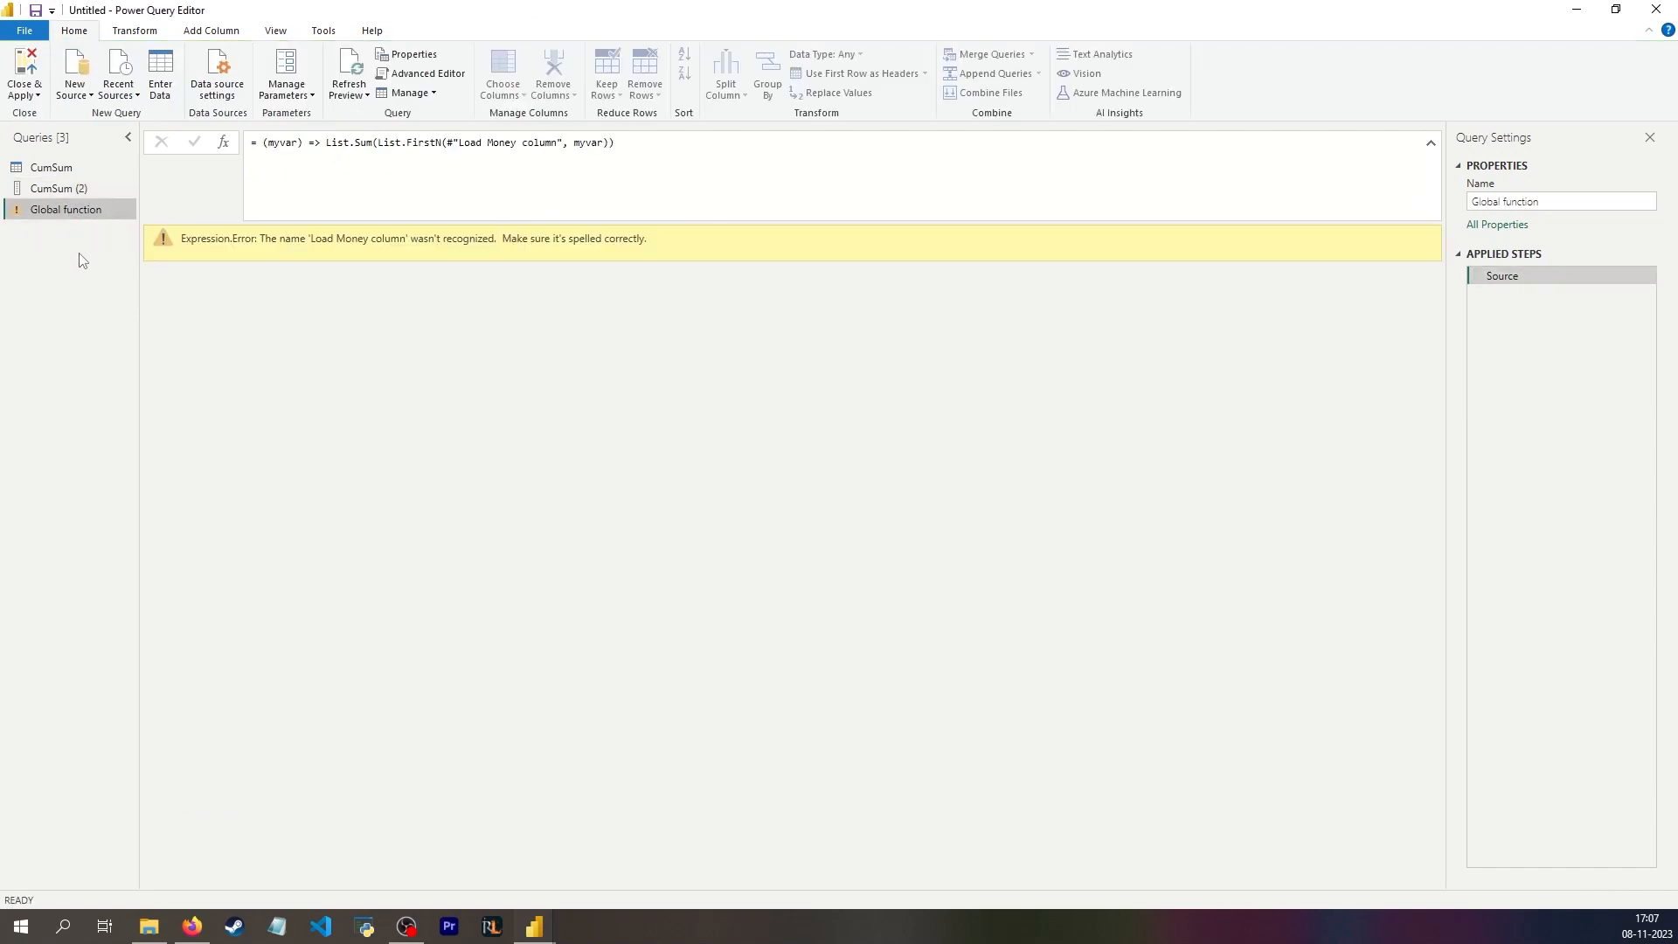
Step: Duplicate the CumSum (2) query and delete every step after Load Money column in the copy
{"action": "right_click", "coordinate": [83, 189]}
{"action": "left_click", "coordinate": [140, 331]}
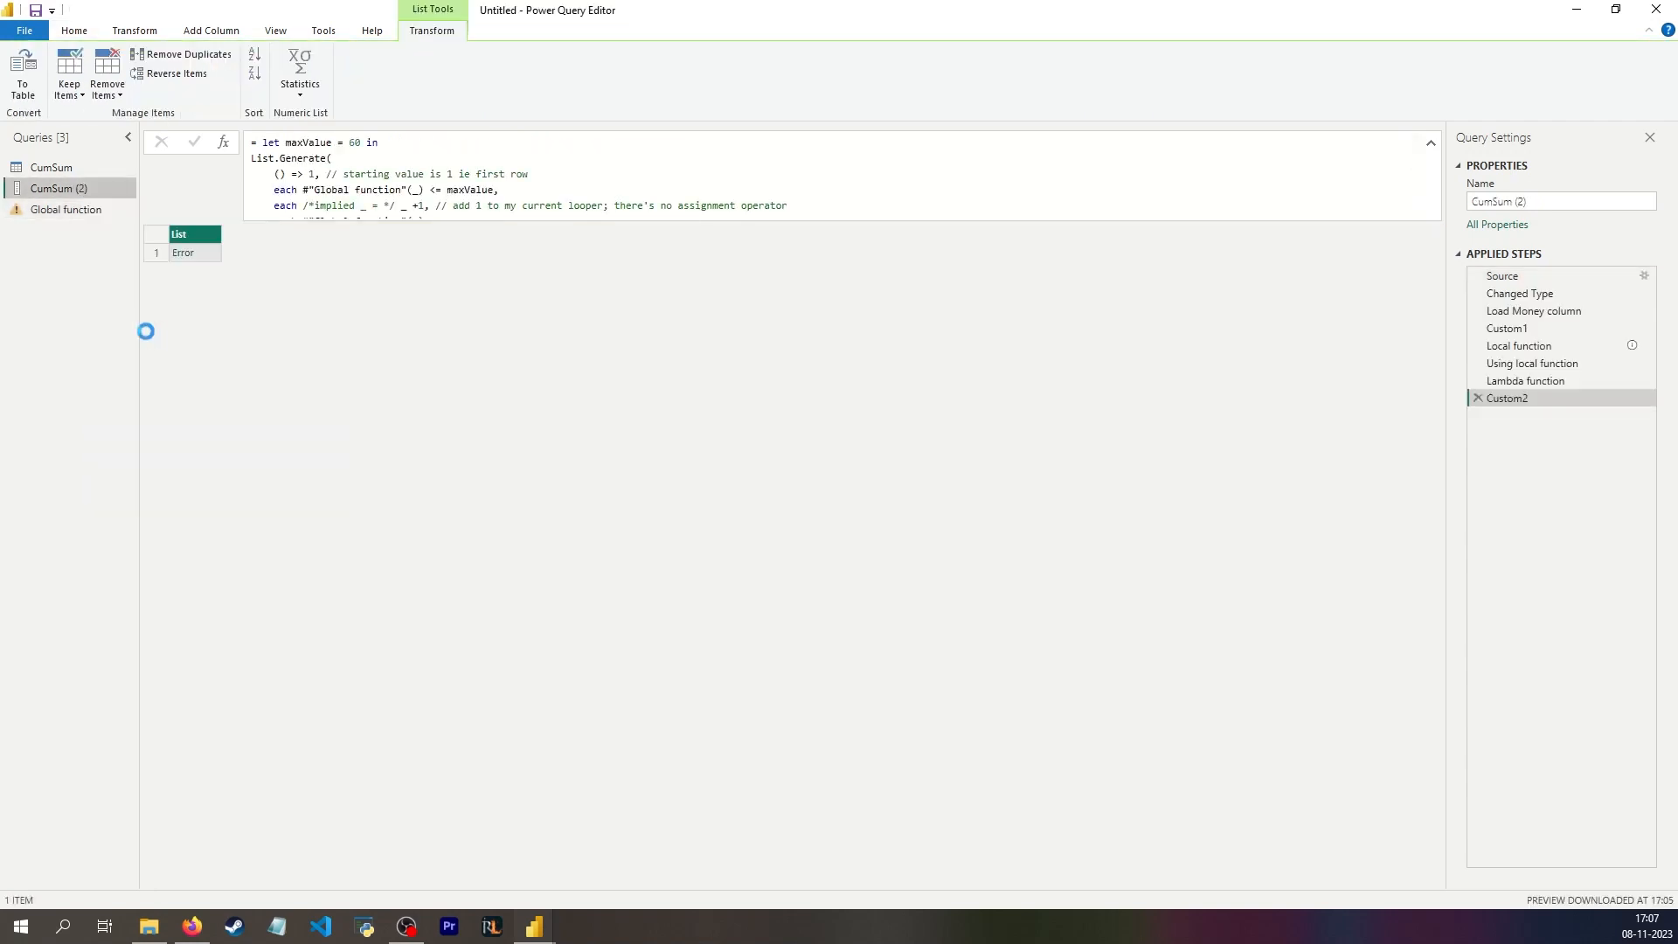
{"action": "left_click", "coordinate": [1477, 397]}
{"action": "left_click", "coordinate": [1477, 382]}
{"action": "left_click", "coordinate": [1477, 363]}
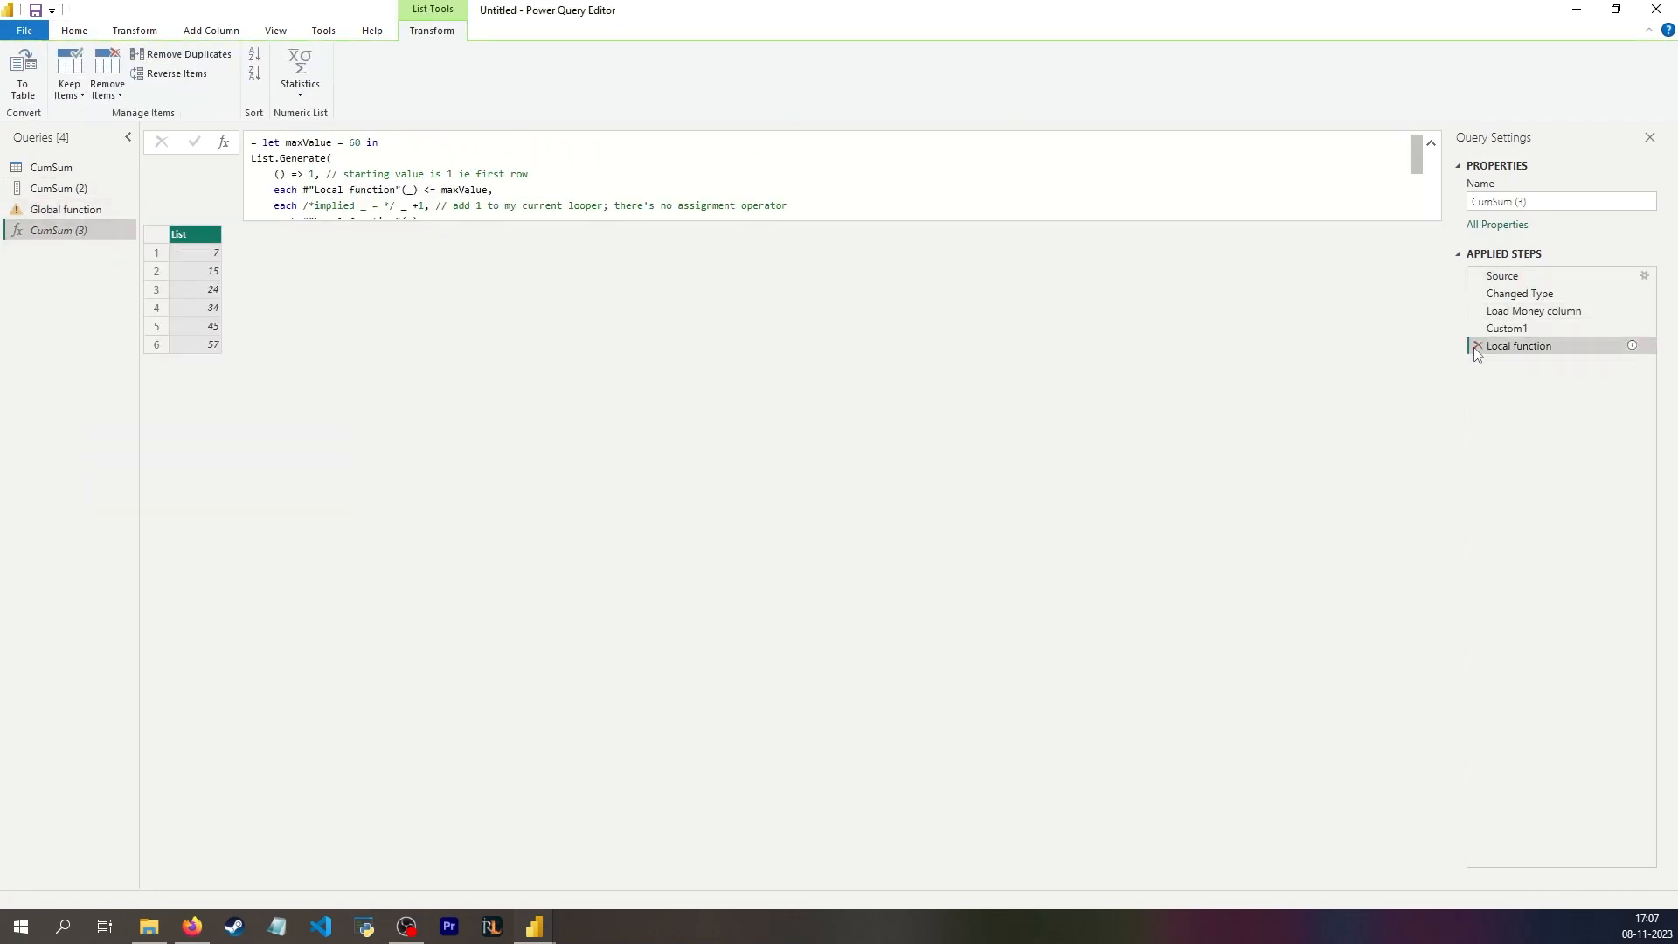
{"action": "left_click", "coordinate": [1477, 346]}
{"action": "left_click", "coordinate": [1477, 328]}
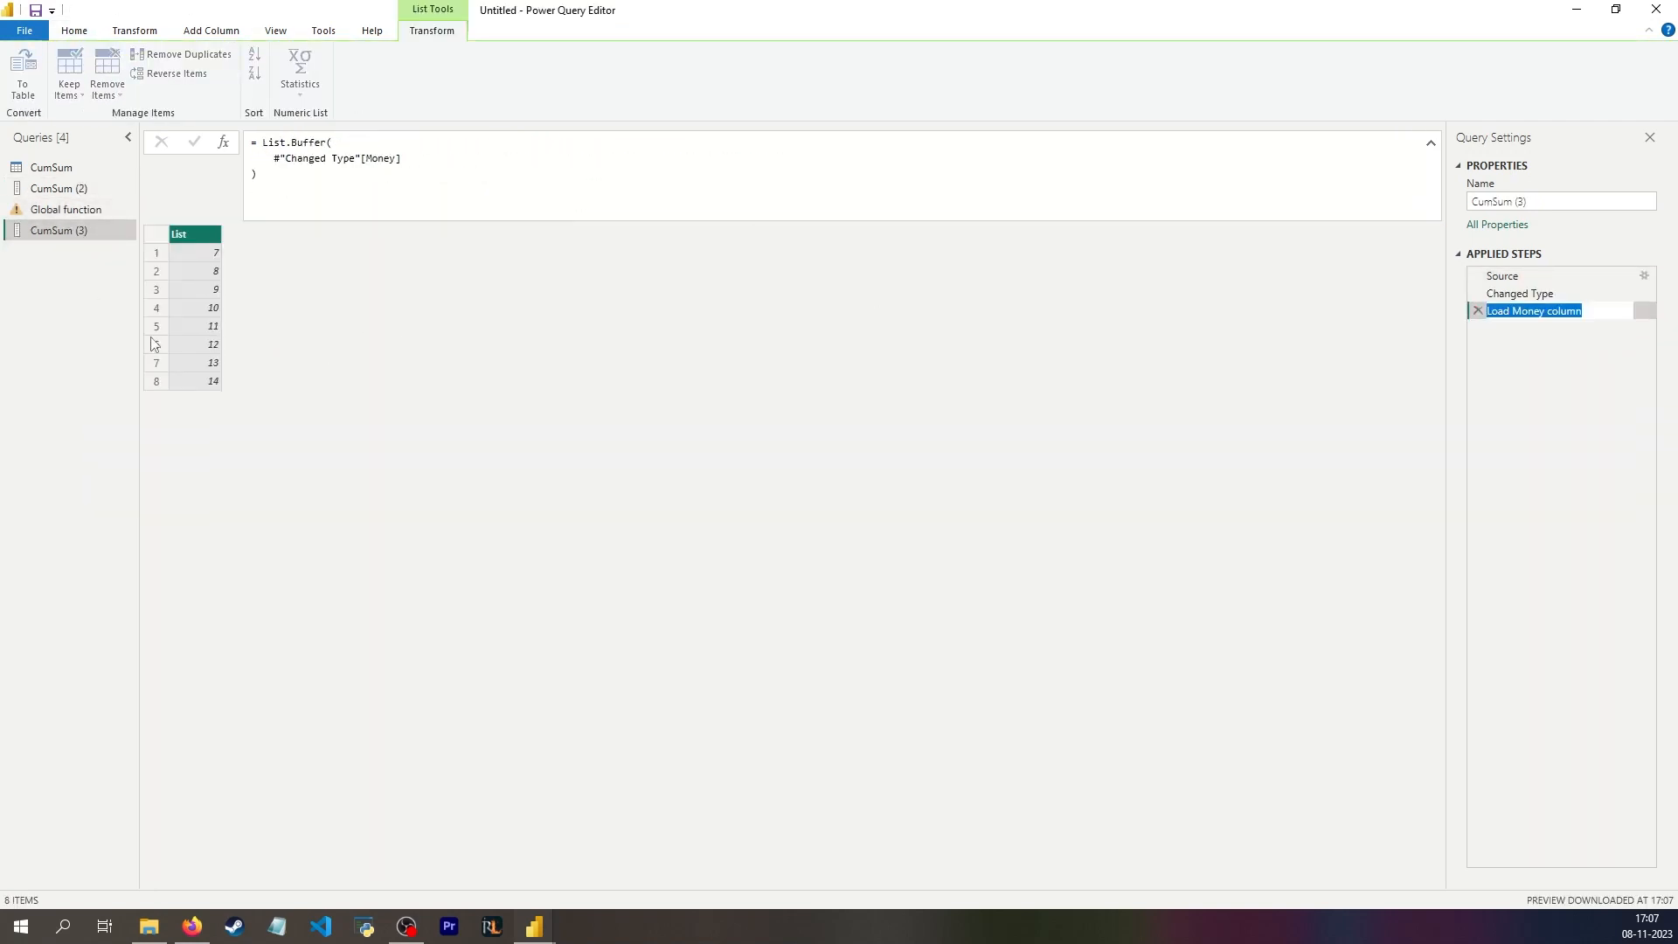
Step: Replace the Load Money column reference in the Global function query's formula with #"CumSum (3)"
{"action": "double_click", "coordinate": [82, 231]}
{"action": "key", "text": "ctrl+c"}
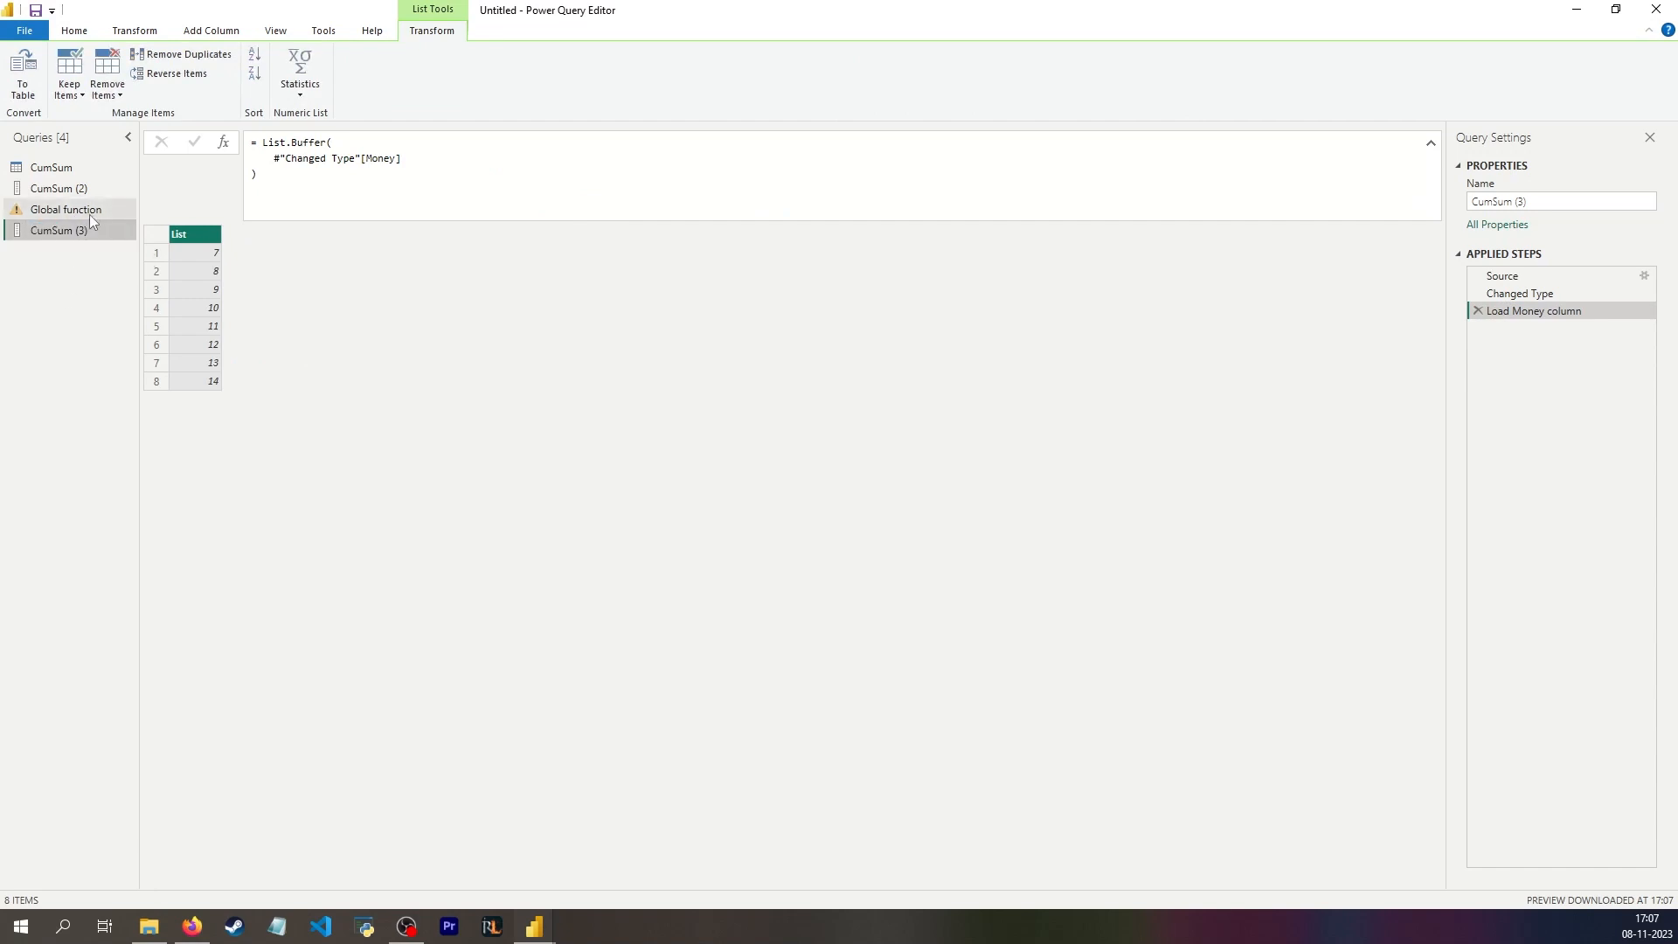
{"action": "left_click", "coordinate": [89, 213]}
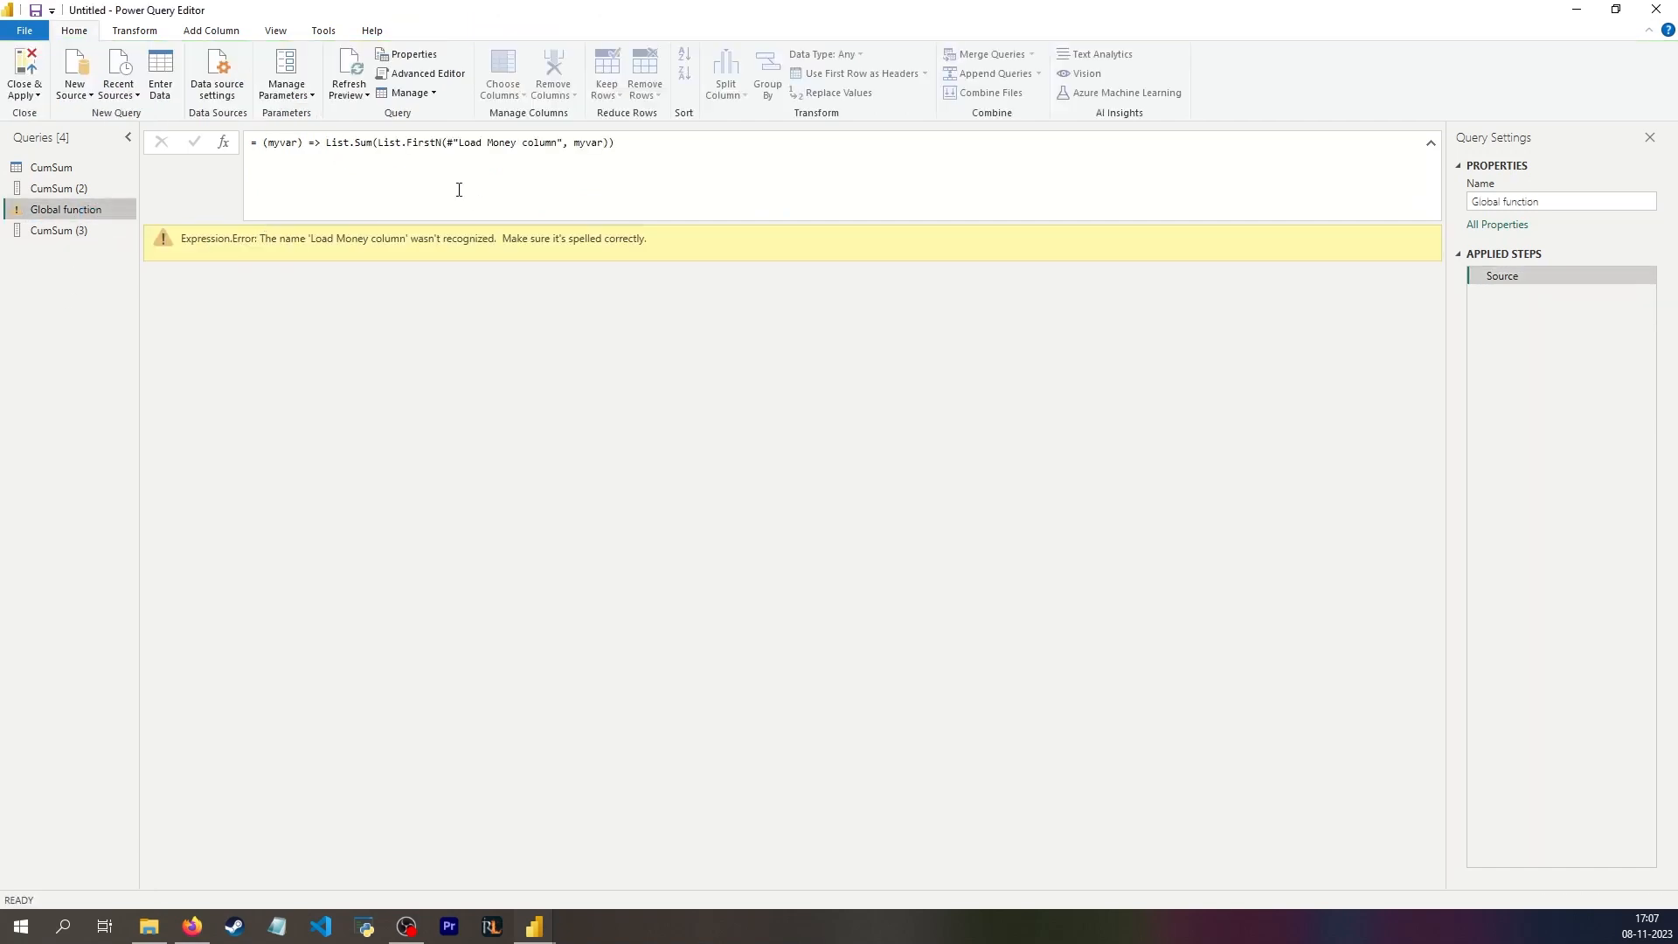
{"action": "left_click_drag", "start_coordinate": [451, 140], "coordinate": [564, 150]}
{"action": "key", "text": "ctrl+v"}
{"action": "left_click", "coordinate": [452, 142]}
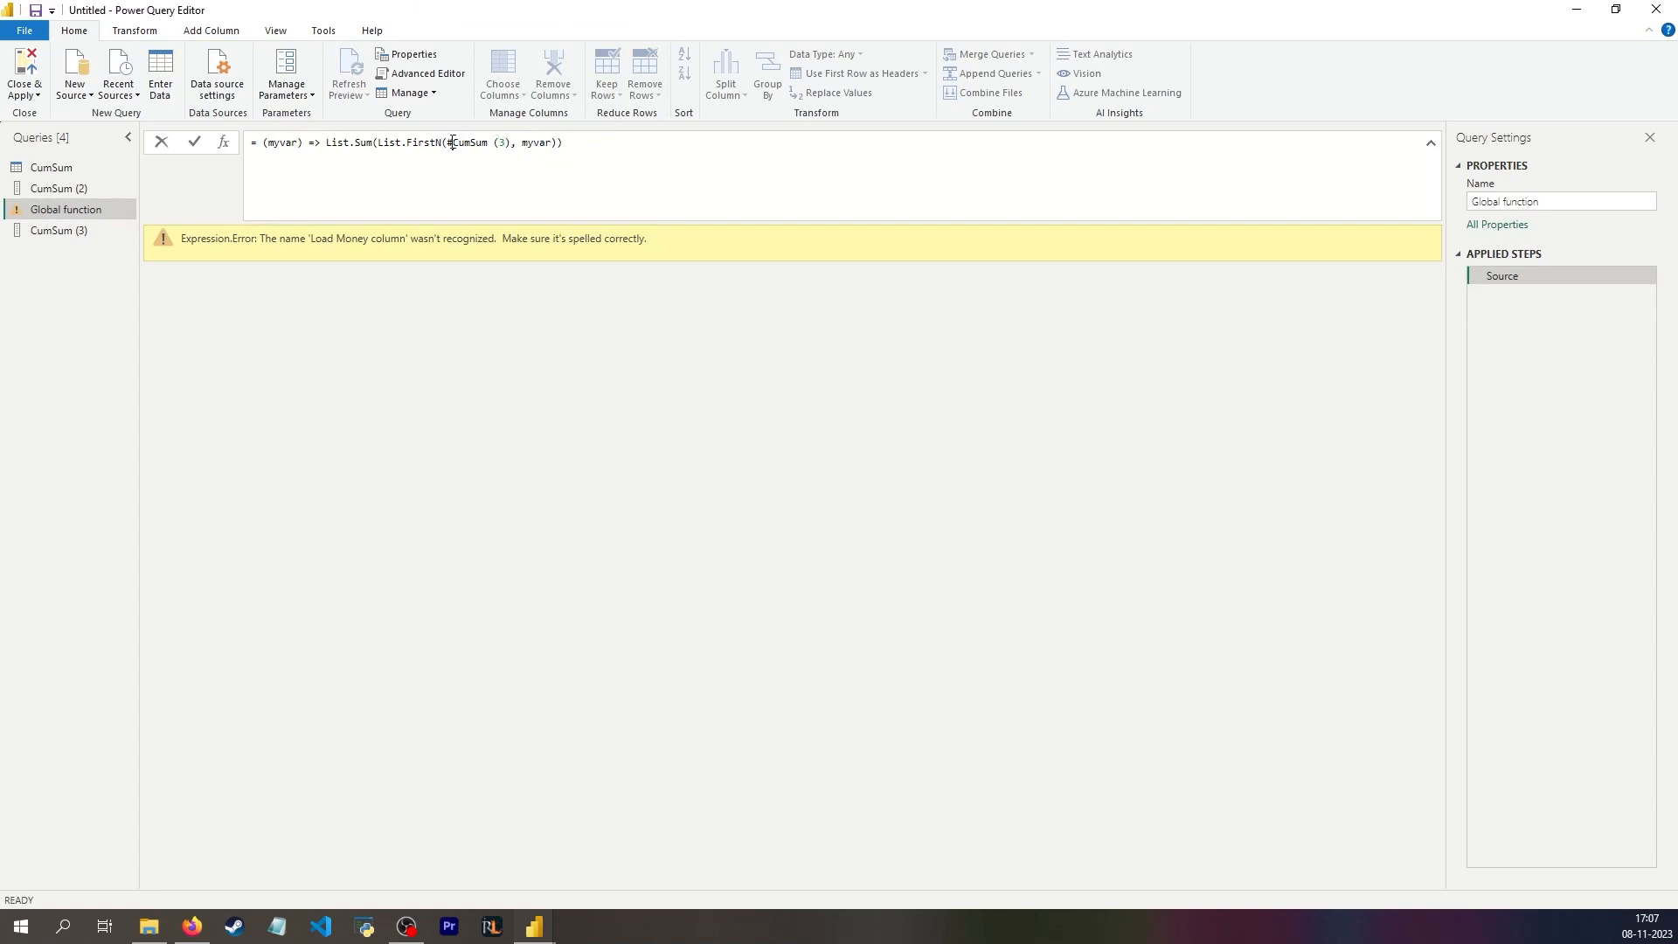
{"action": "type", "text": "\""}
{"action": "key", "text": "Return"}
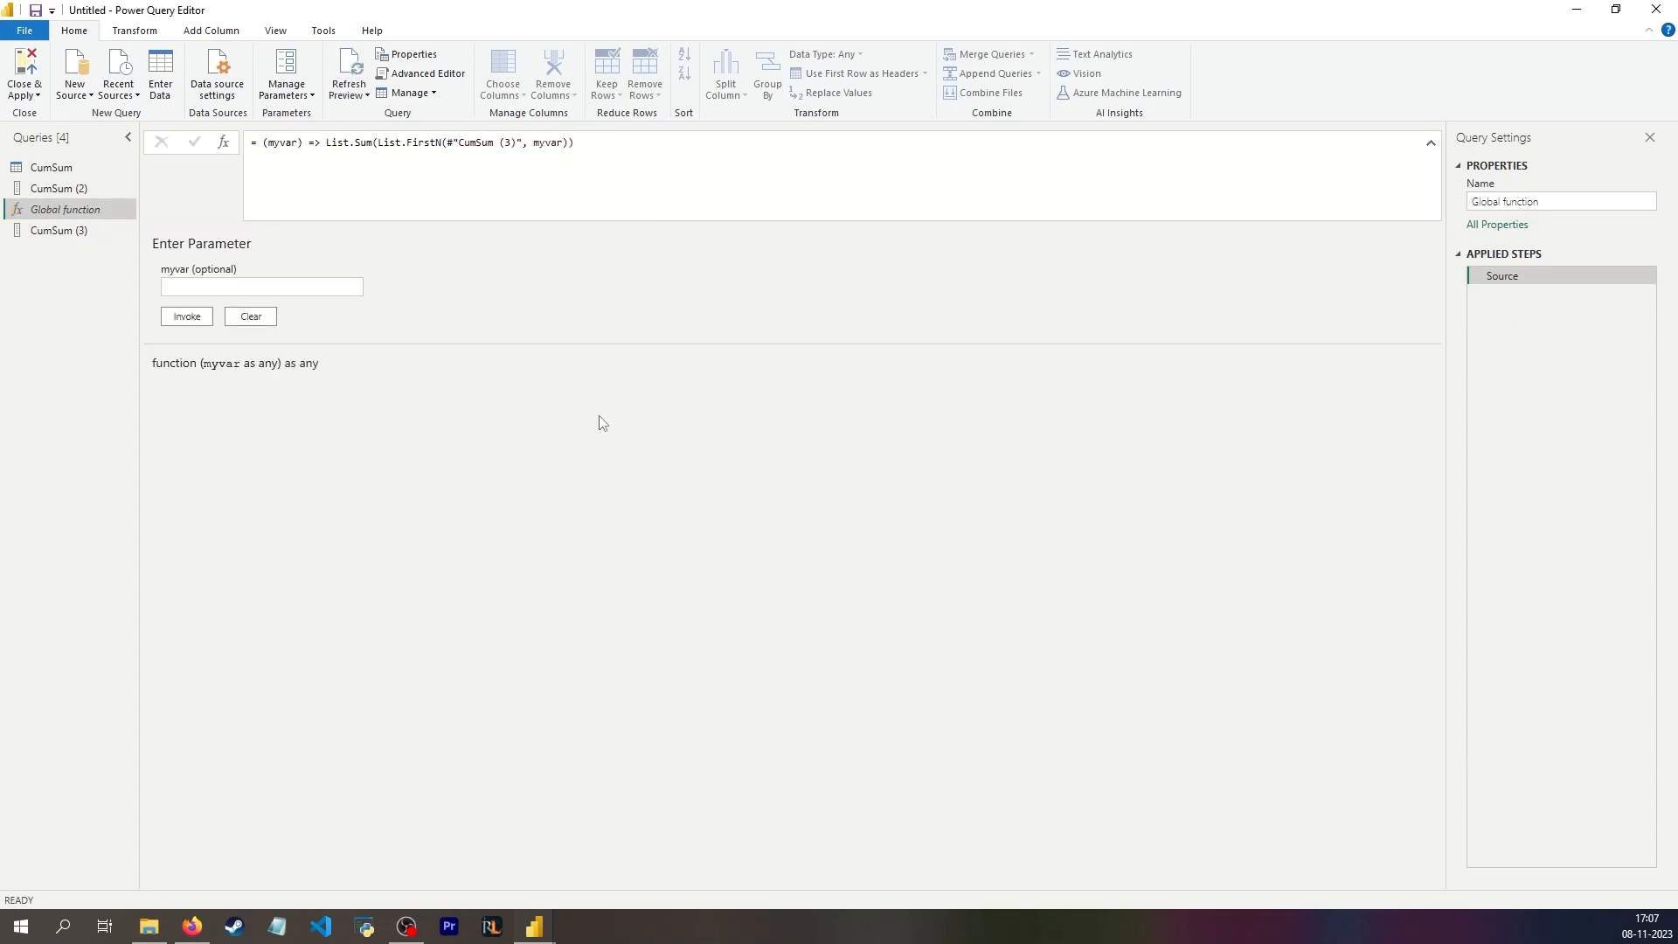
Step: Compare the CumSum (2) list with the Global function formula and the CumSum (3) source list
{"action": "left_click", "coordinate": [70, 191]}
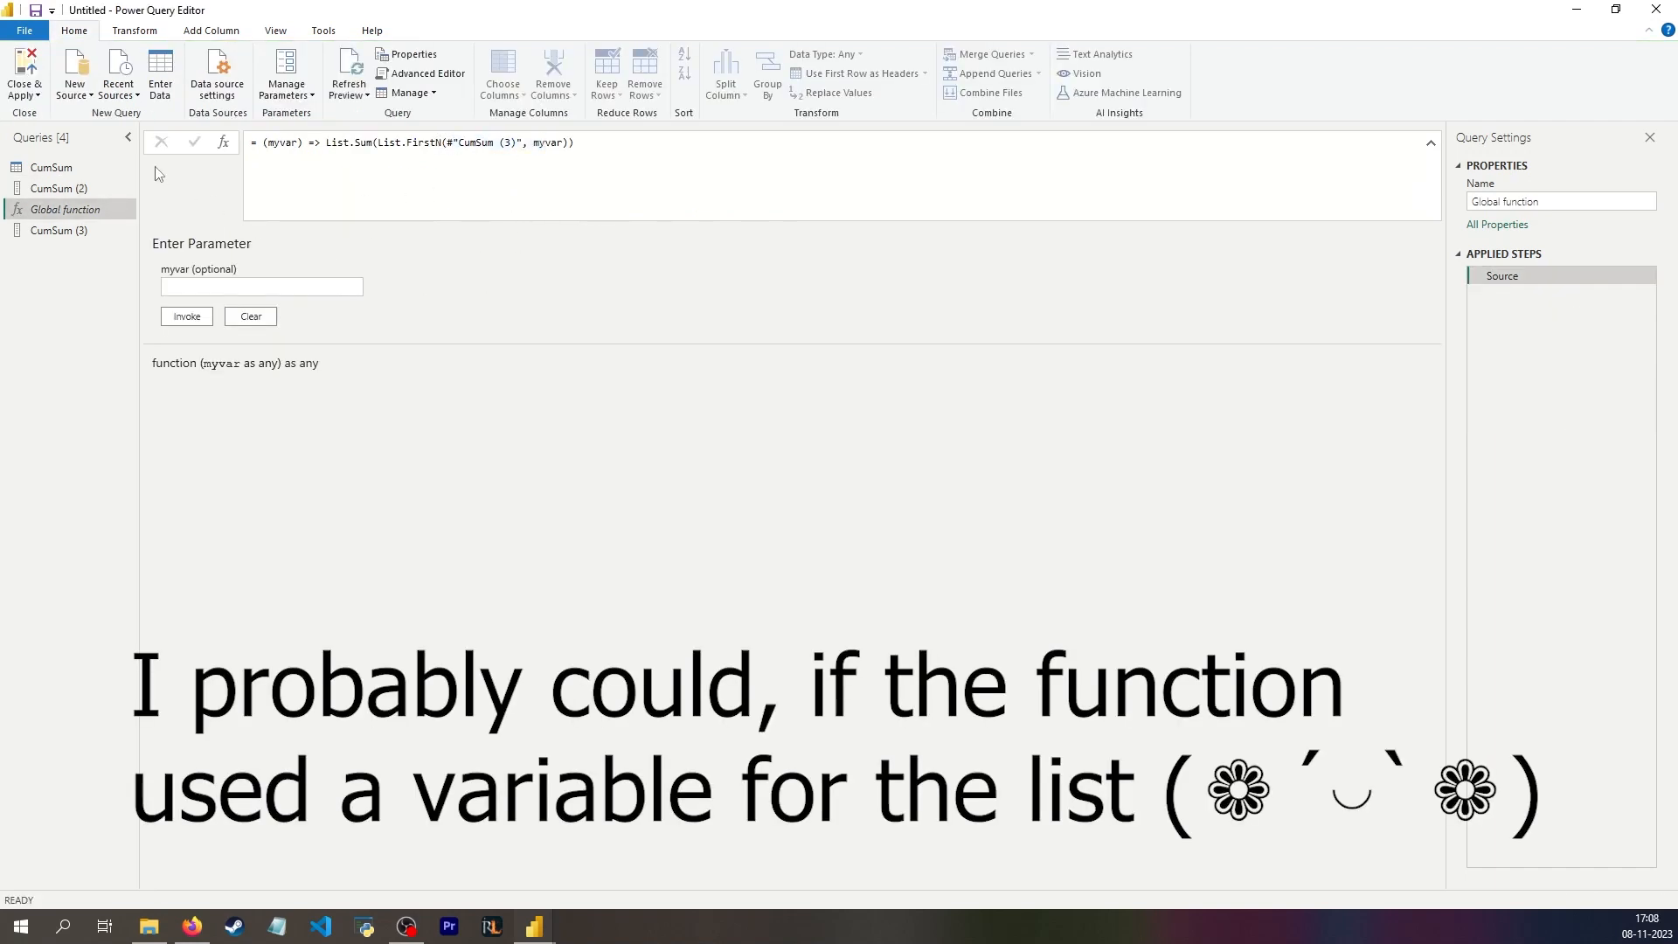
{"action": "left_click", "coordinate": [40, 189]}
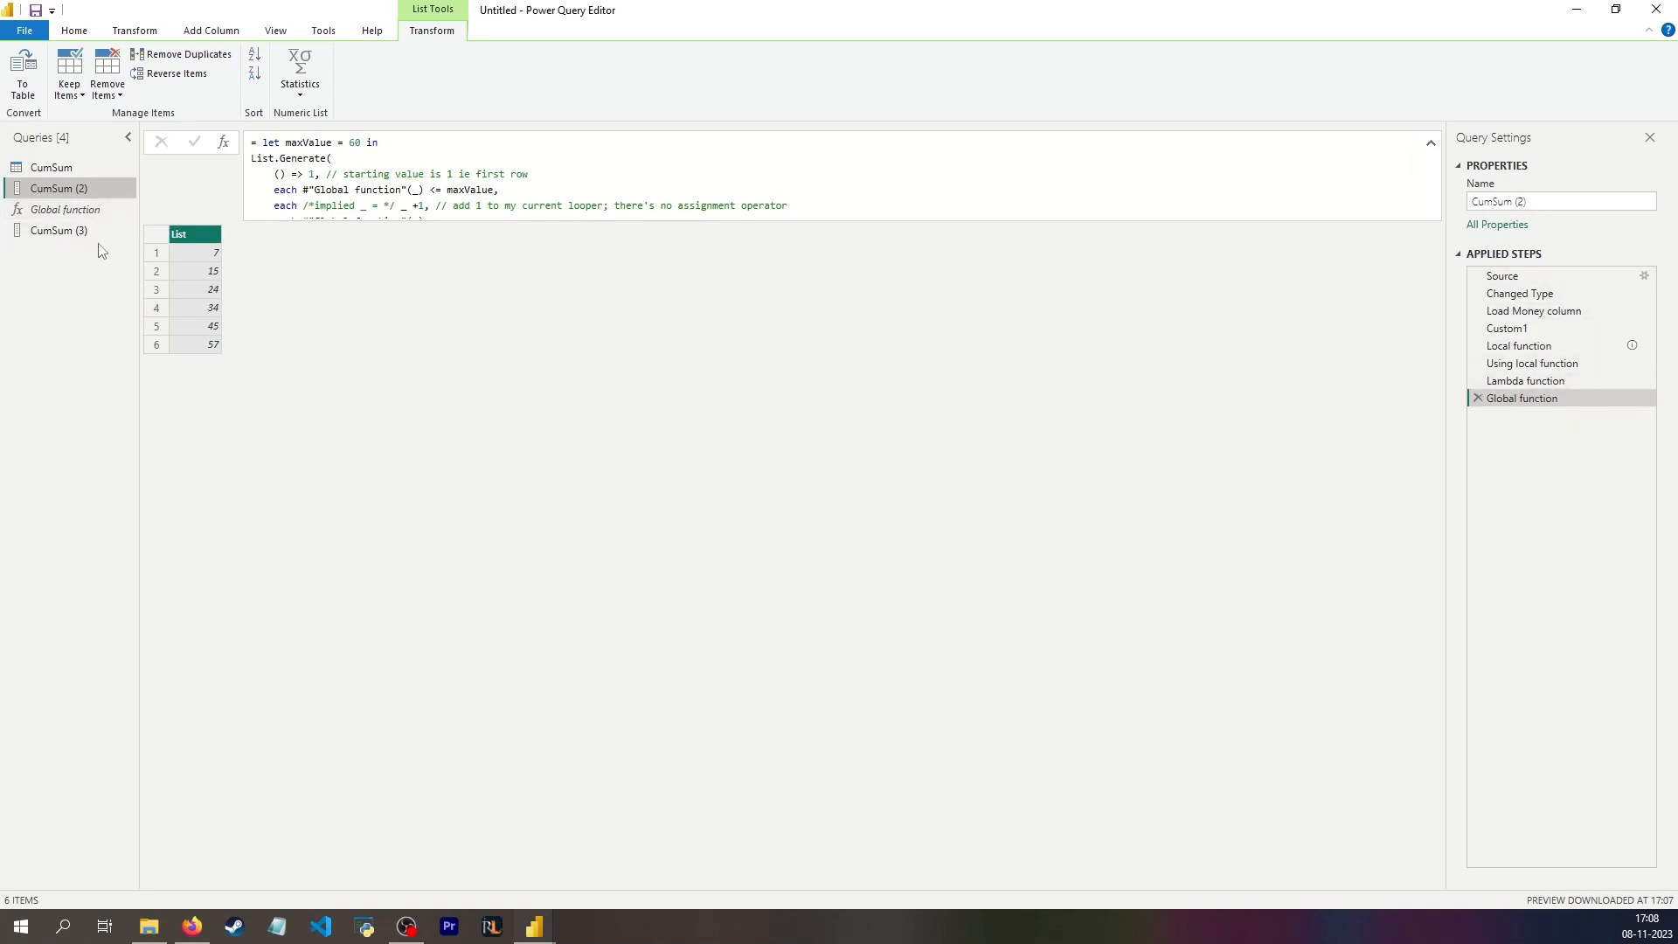
{"action": "left_click", "coordinate": [47, 234]}
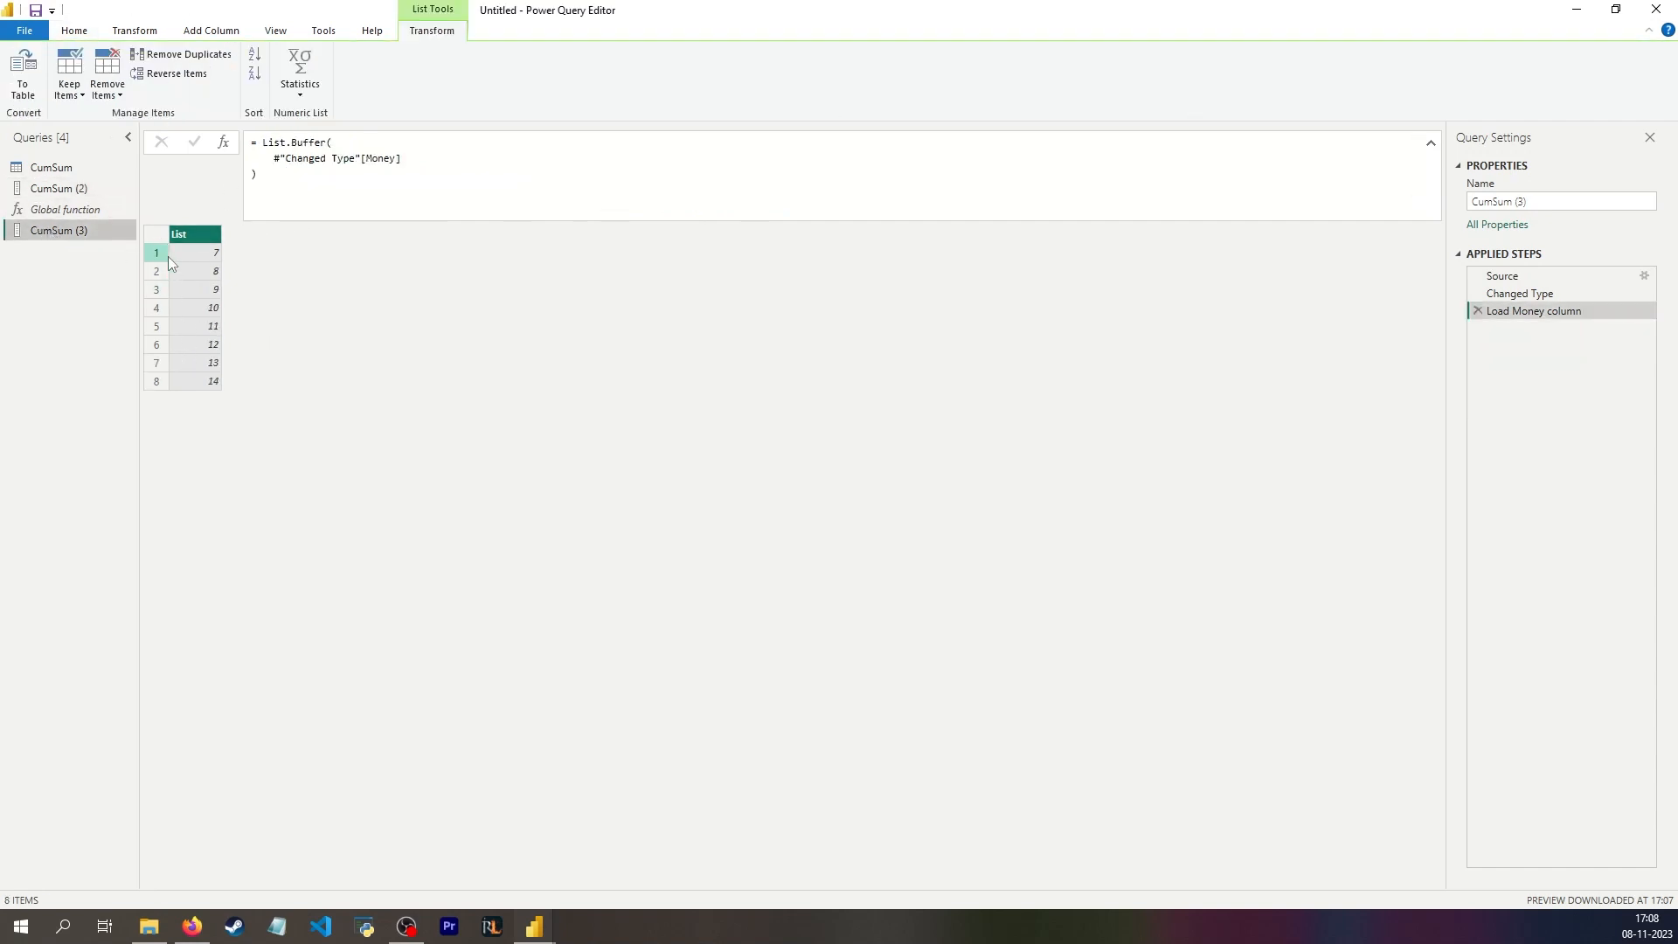
{"action": "left_click", "coordinate": [55, 210]}
{"action": "left_click", "coordinate": [49, 188]}
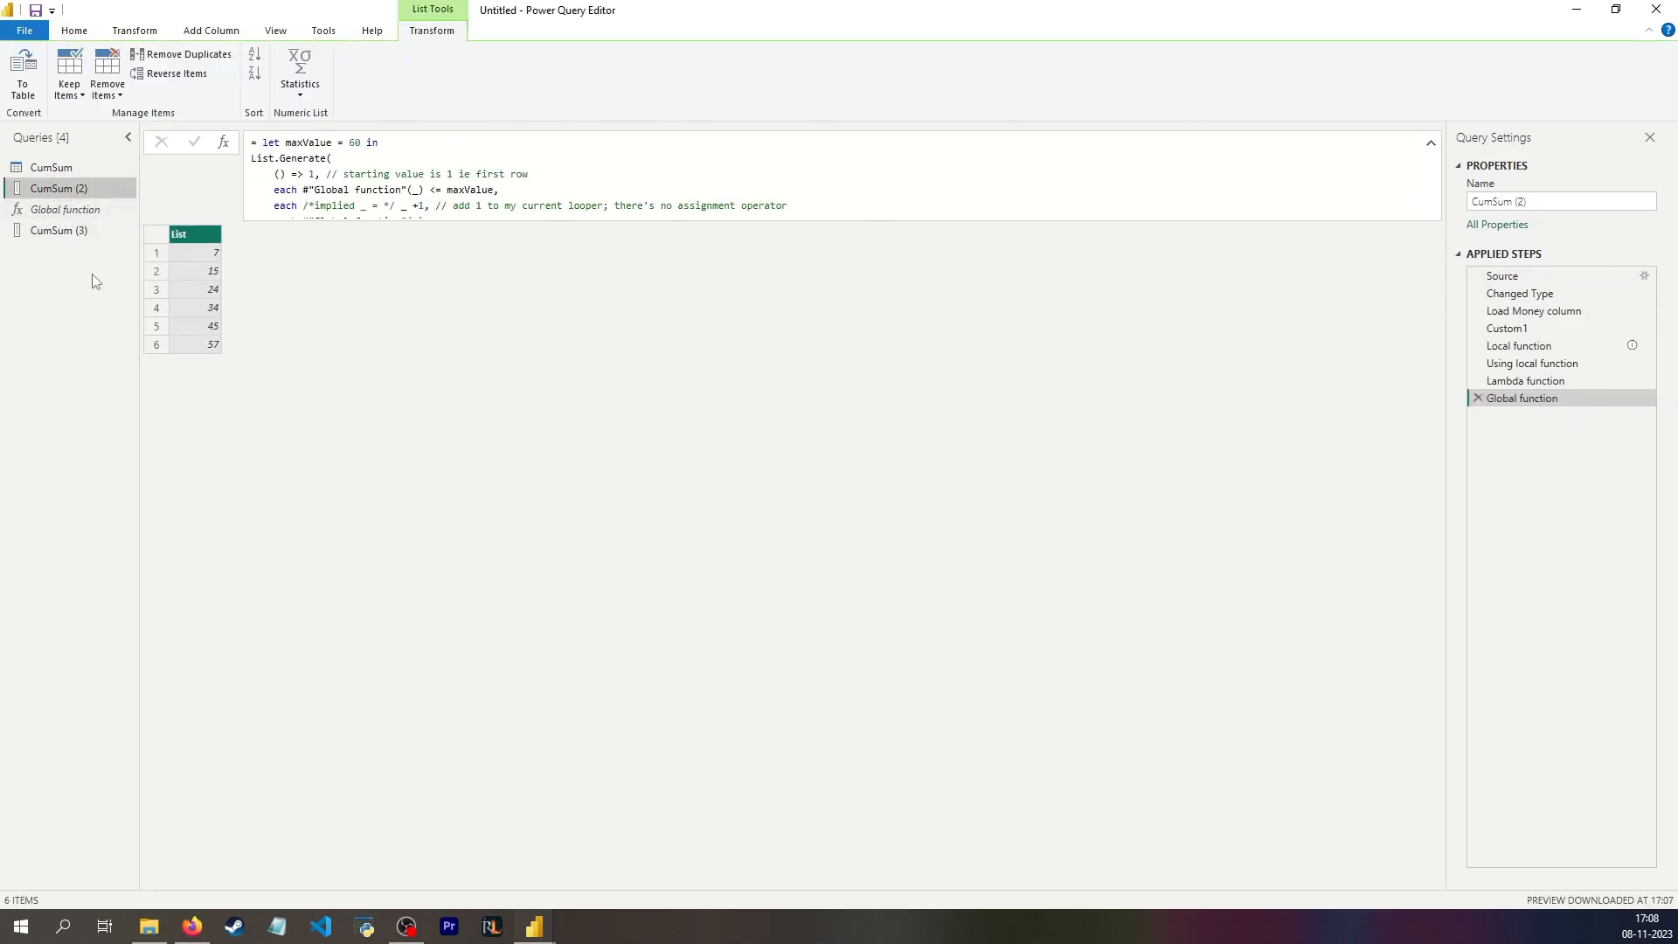
{"action": "left_click", "coordinate": [56, 216]}
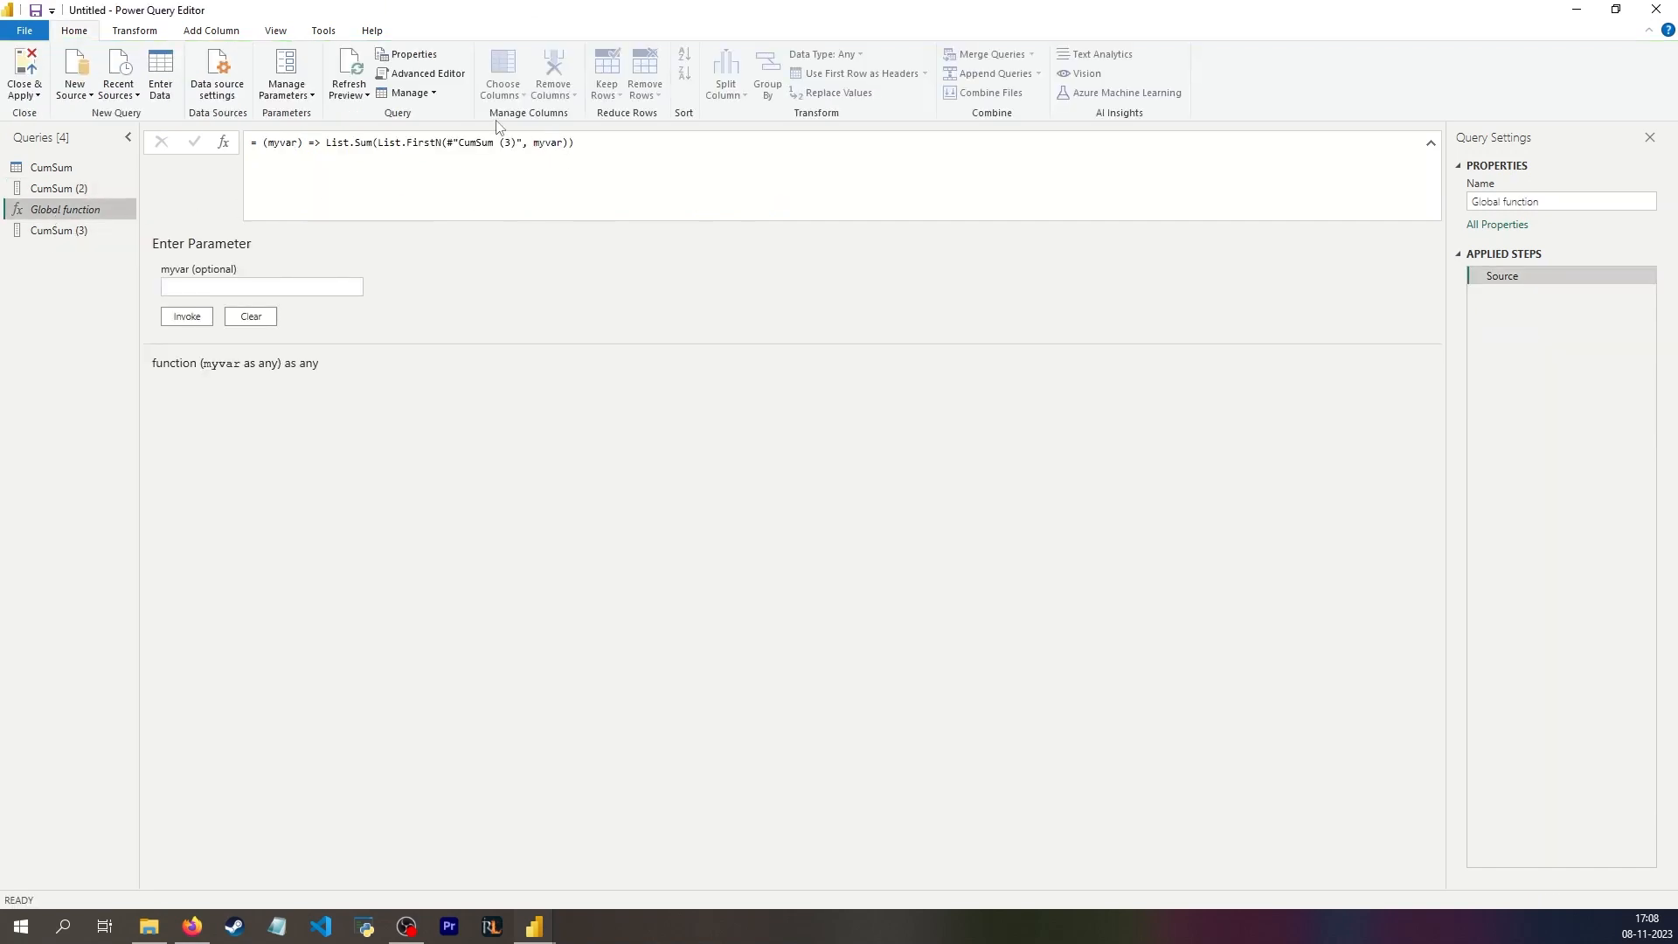
{"action": "left_click", "coordinate": [84, 188]}
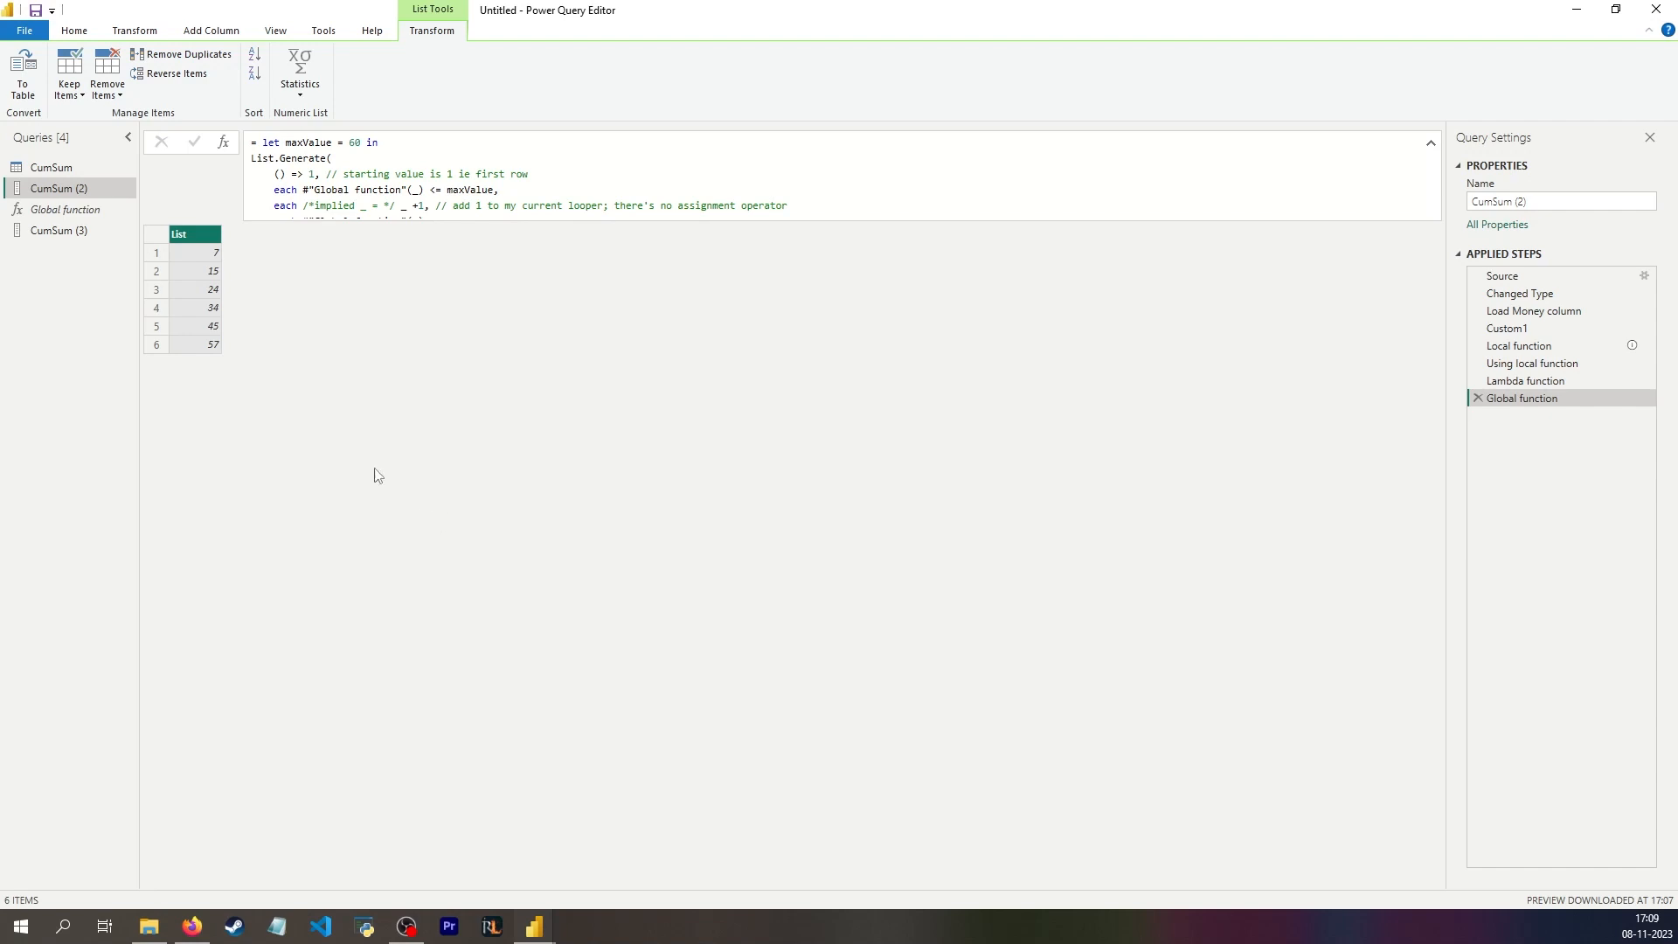
Step: Compare the Changed Type table in CumSum (2) with the results of the local, lambda and global function steps
{"action": "left_click", "coordinate": [1554, 308]}
{"action": "left_click", "coordinate": [1545, 295]}
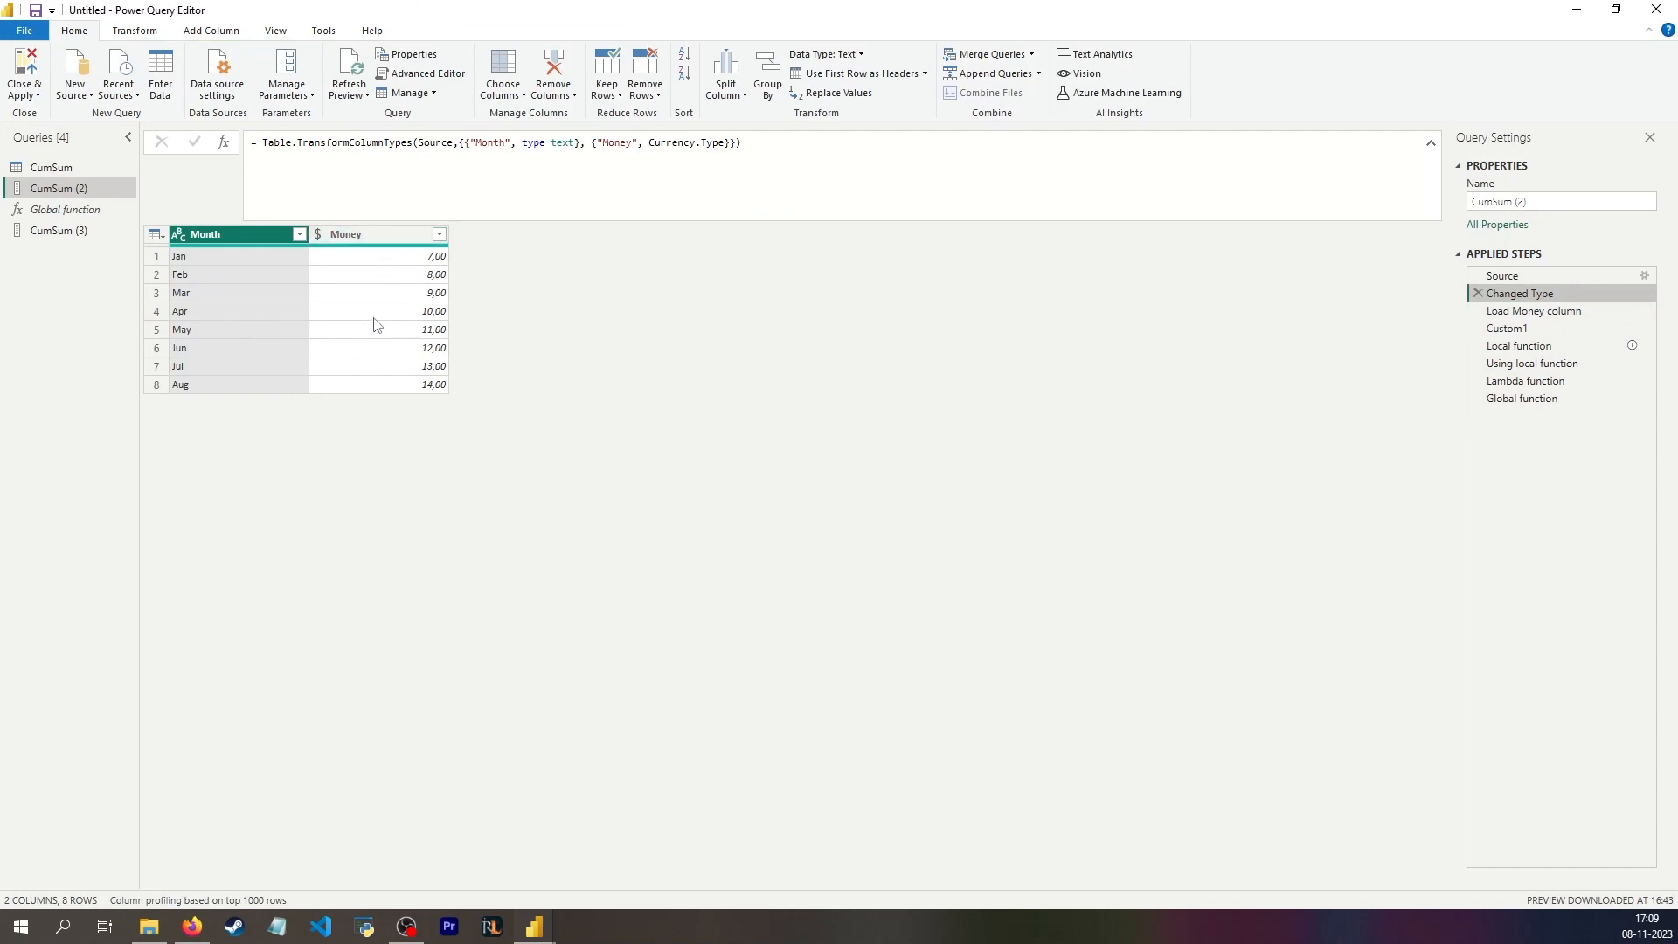
{"action": "left_click", "coordinate": [1538, 363]}
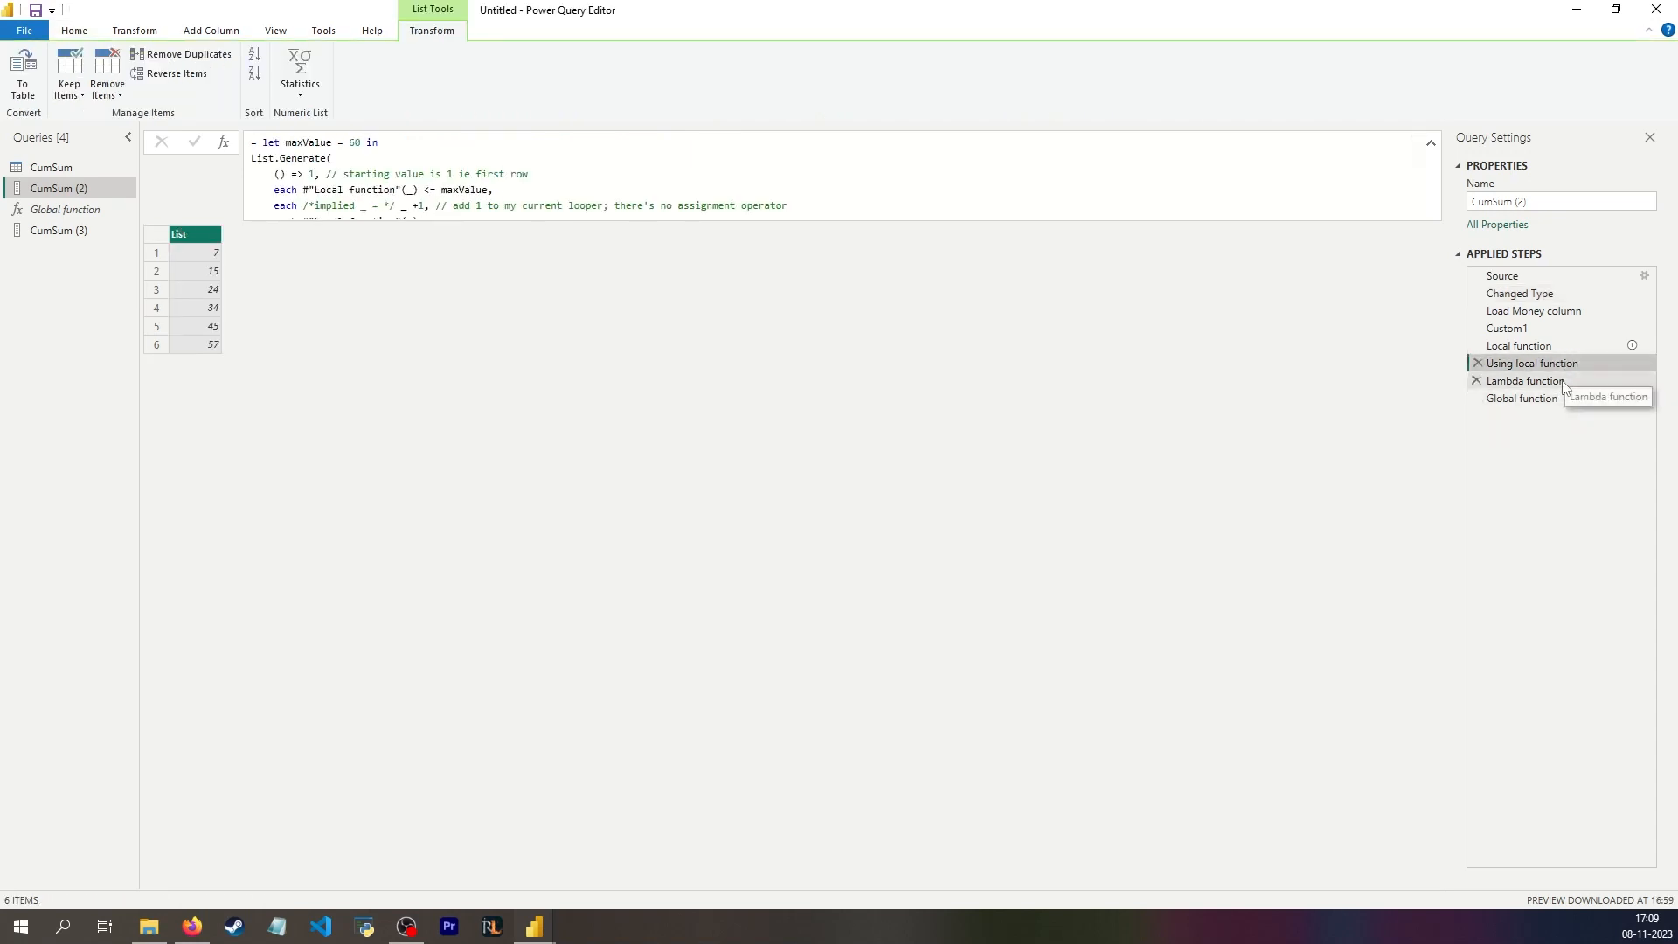
{"action": "left_click", "coordinate": [1564, 382]}
{"action": "left_click", "coordinate": [1569, 398]}
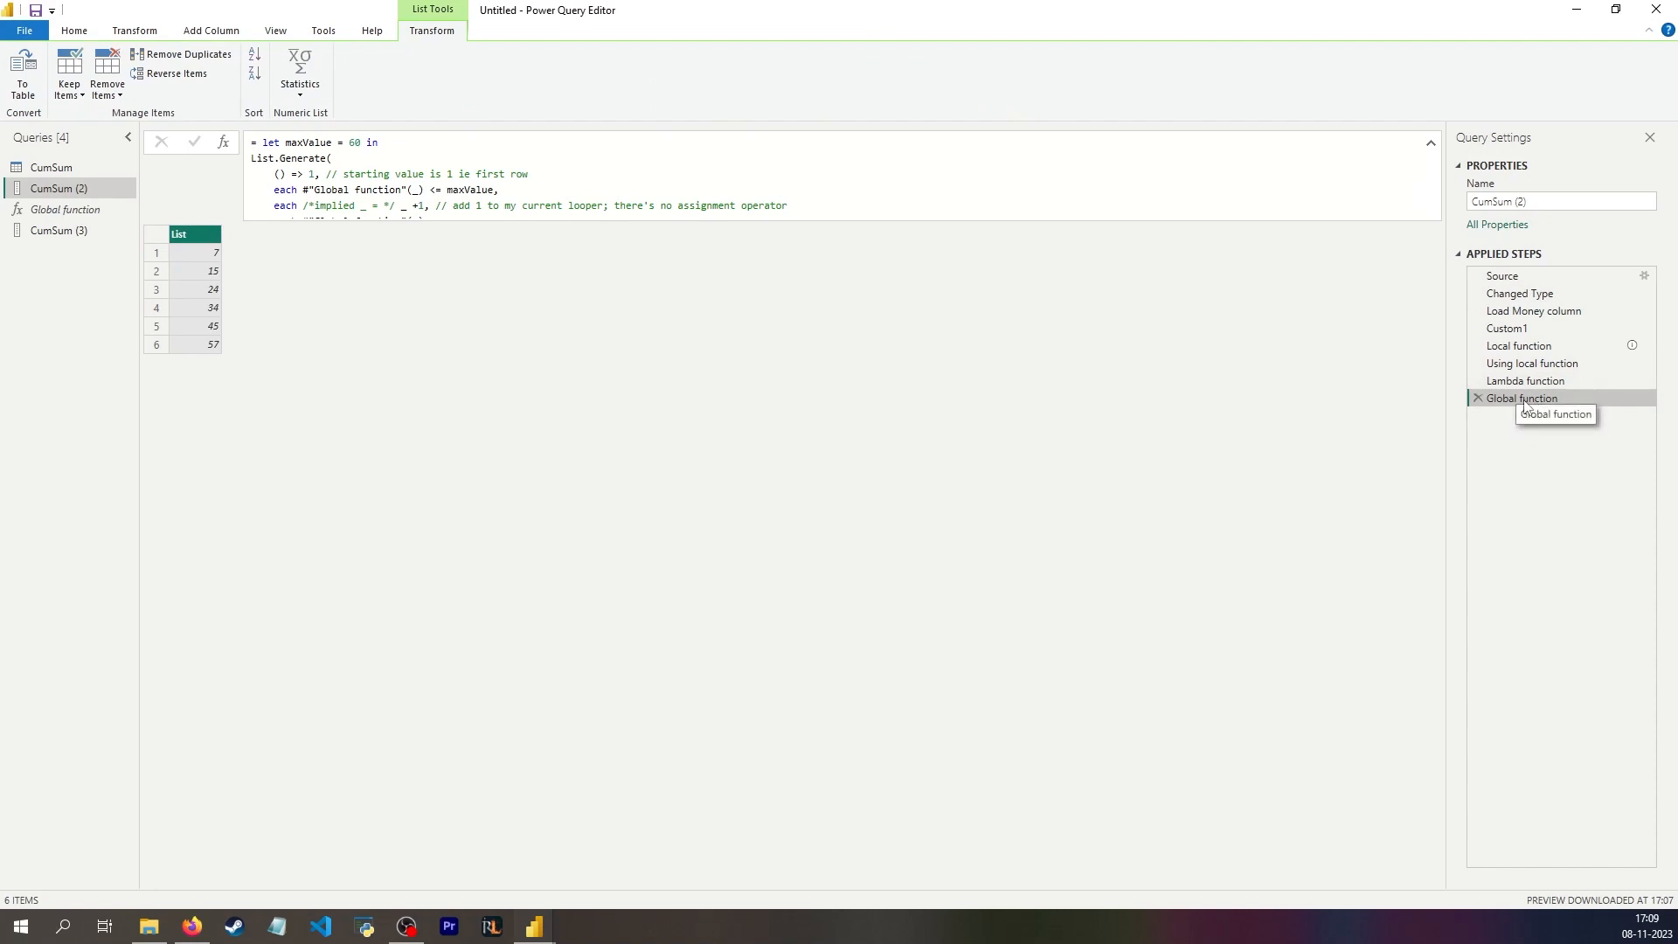
{"action": "left_click", "coordinate": [1533, 301]}
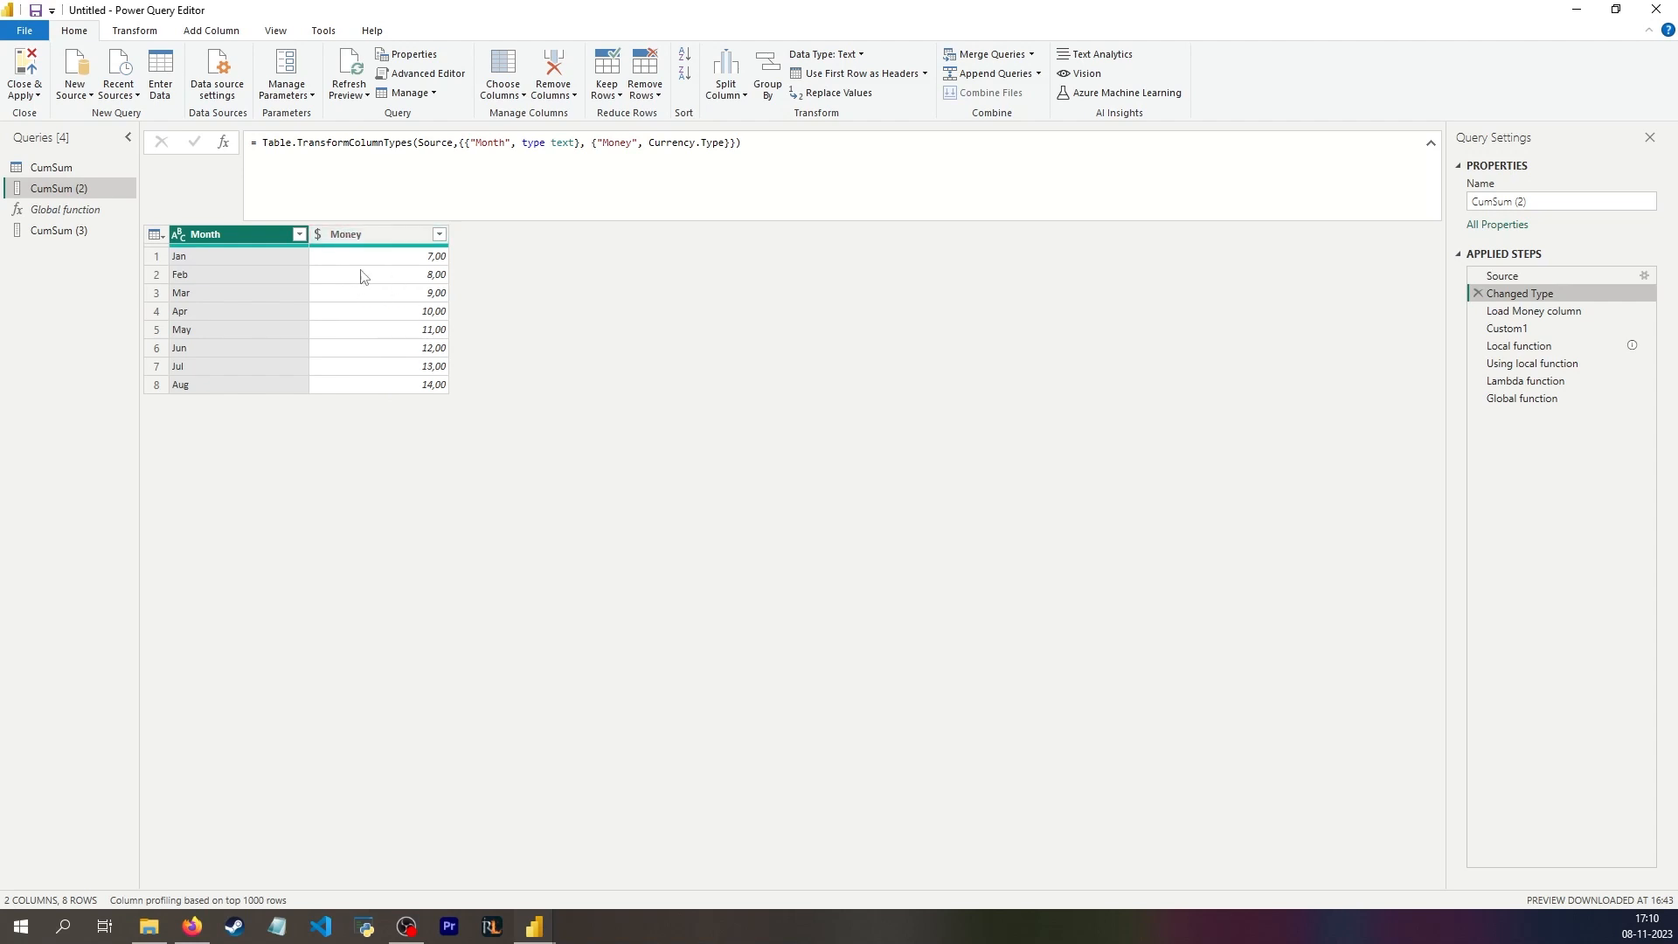
Step: Add a custom step after Global function in CumSum (2) with the formula List.Count(#"Global function")
{"action": "left_click", "coordinate": [1579, 400]}
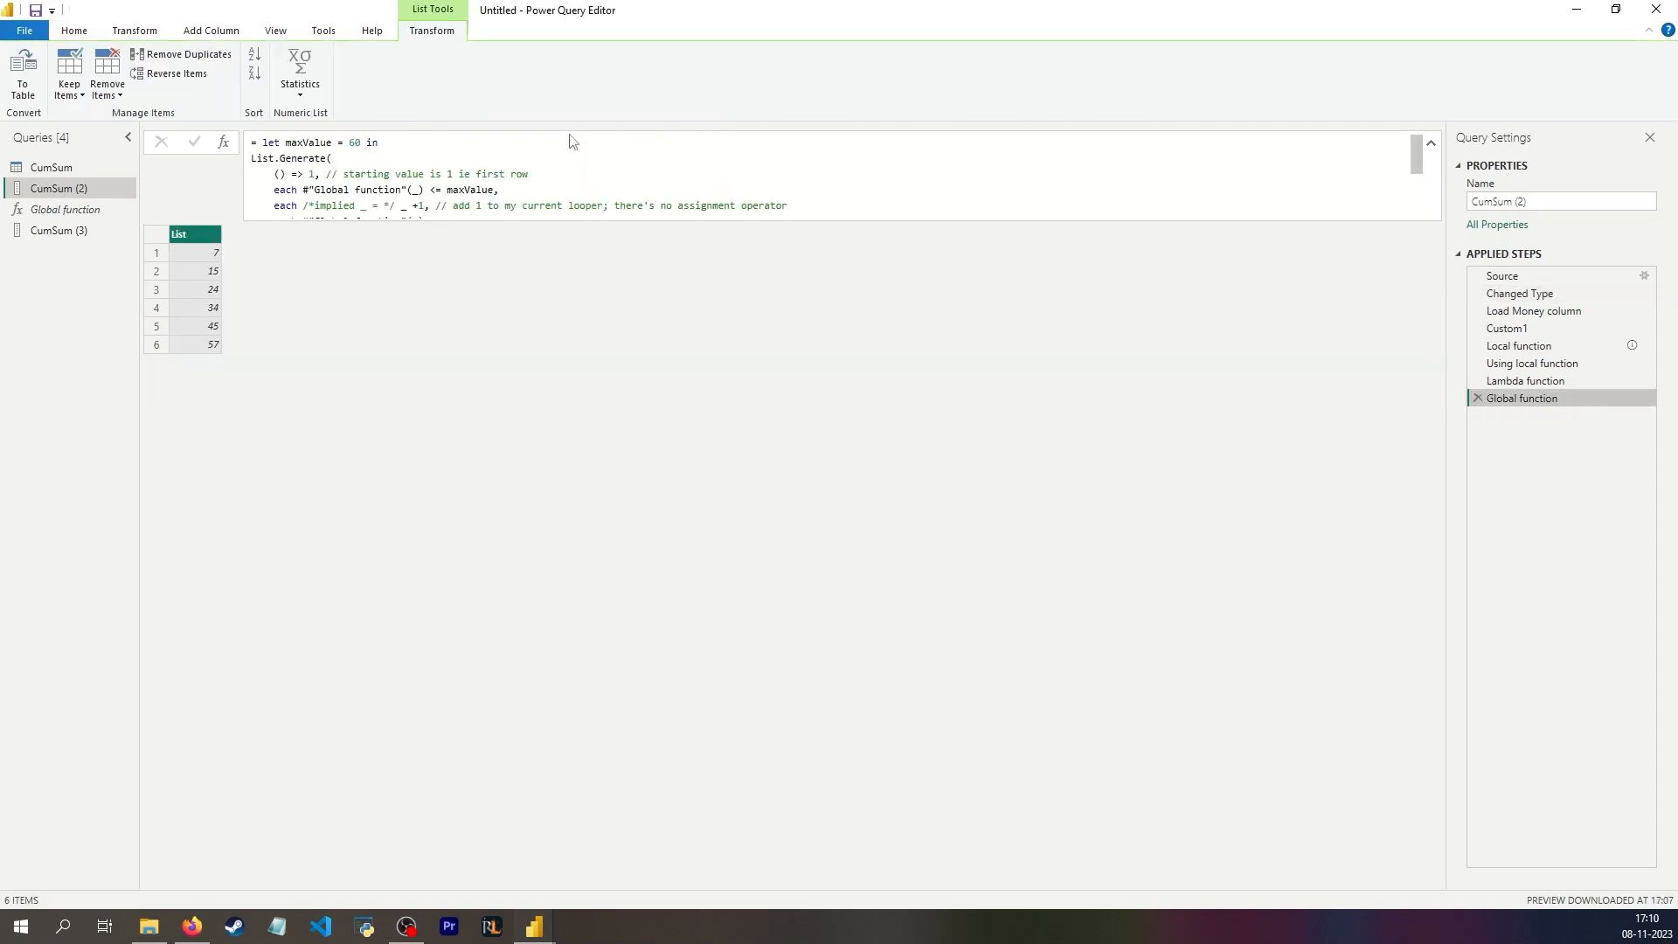
{"action": "left_click", "coordinate": [224, 143]}
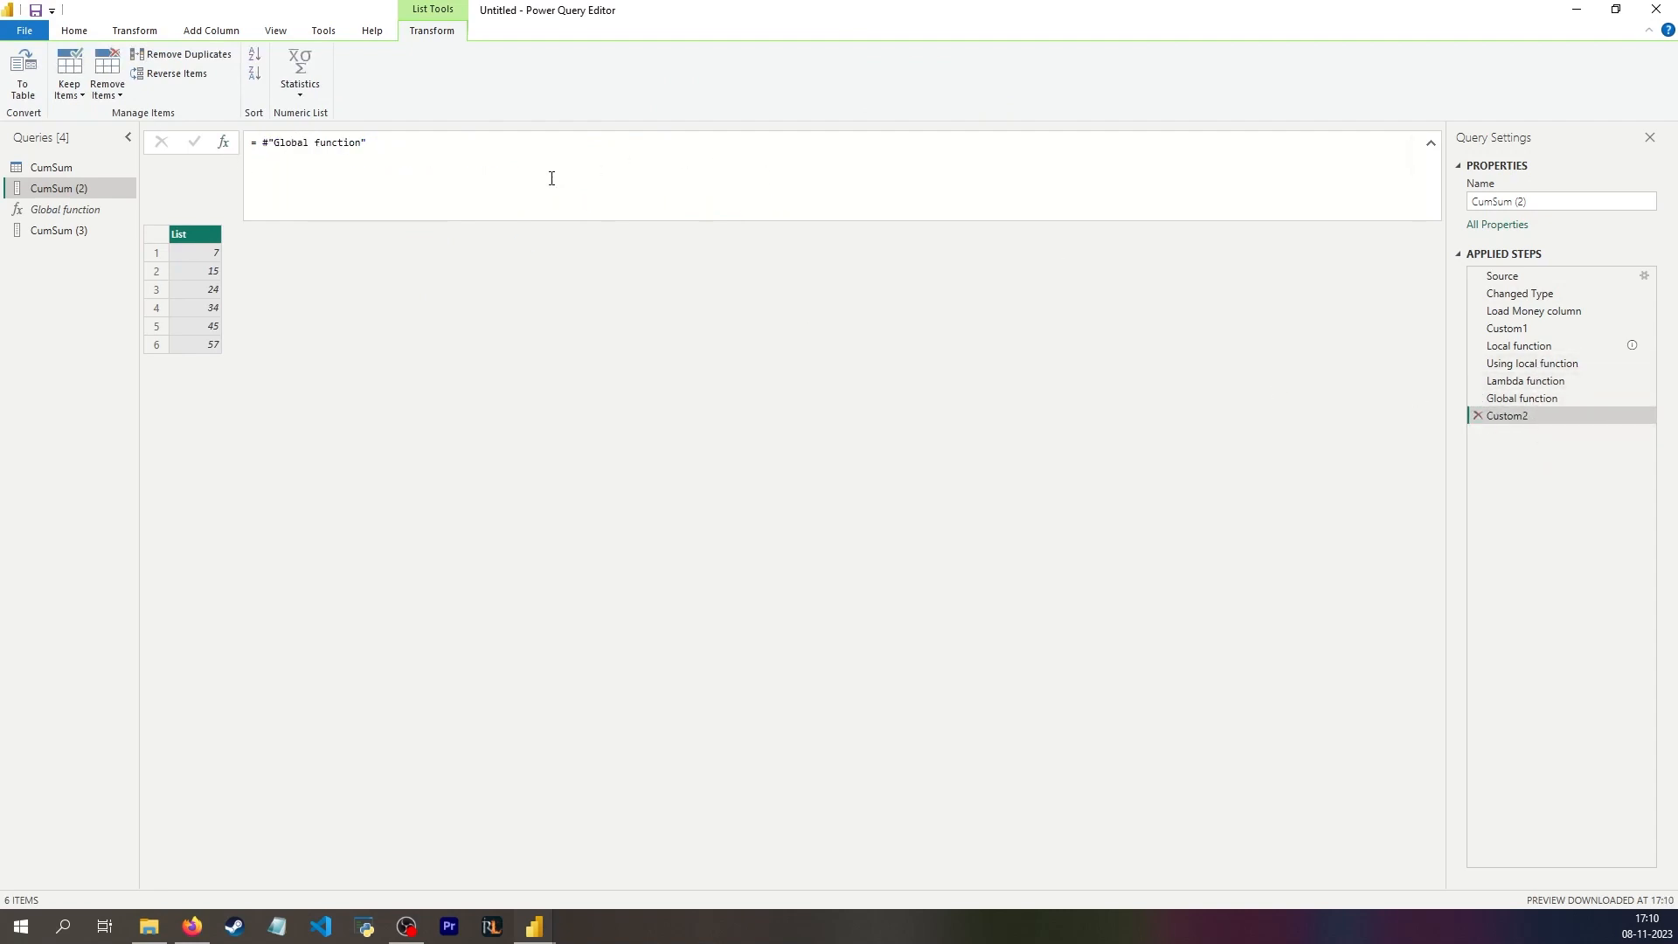
{"action": "left_click_drag", "start_coordinate": [367, 142], "coordinate": [270, 143]}
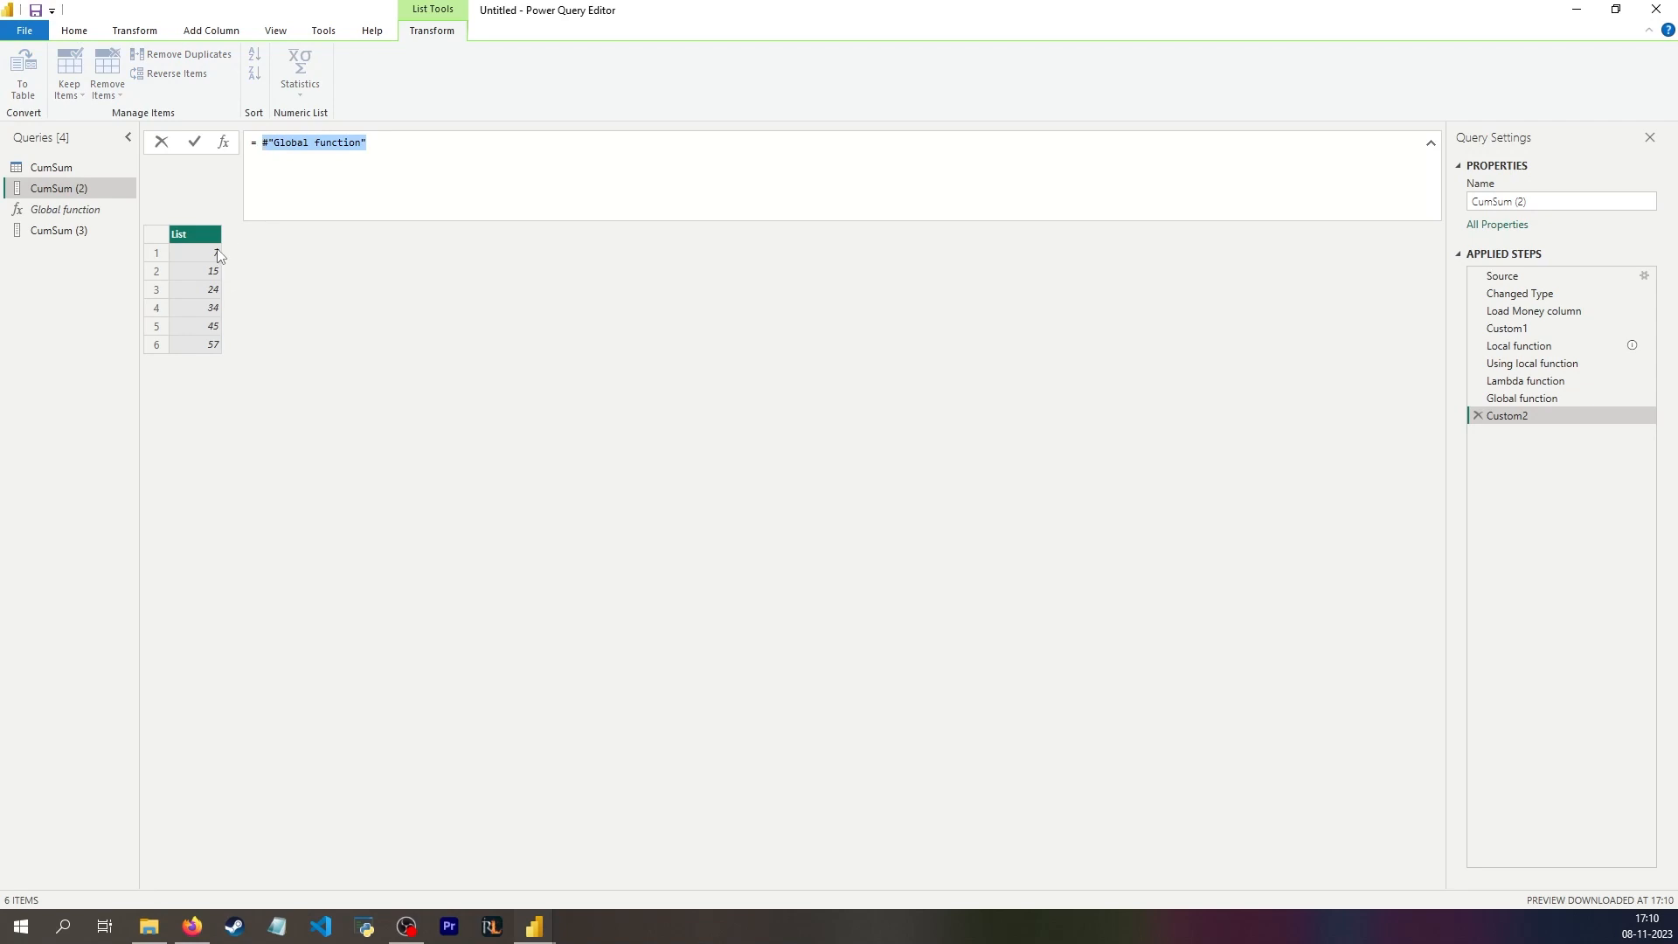
{"action": "type", "text": "listcou"}
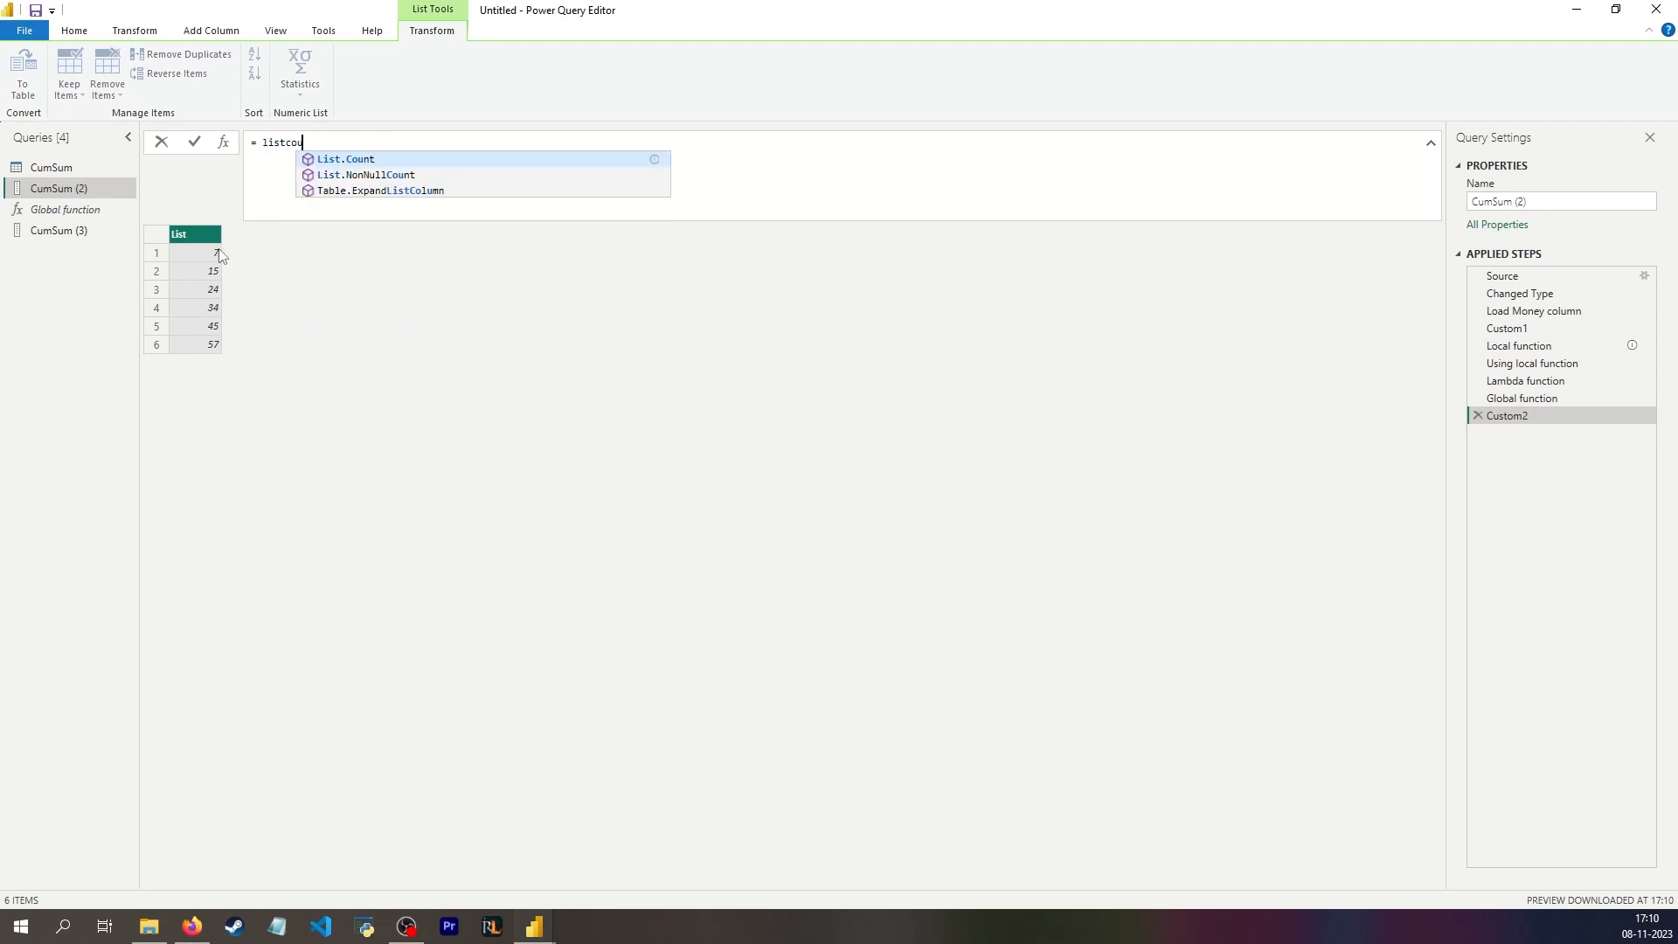
{"action": "key", "text": "Tab"}
{"action": "type", "text": "("}
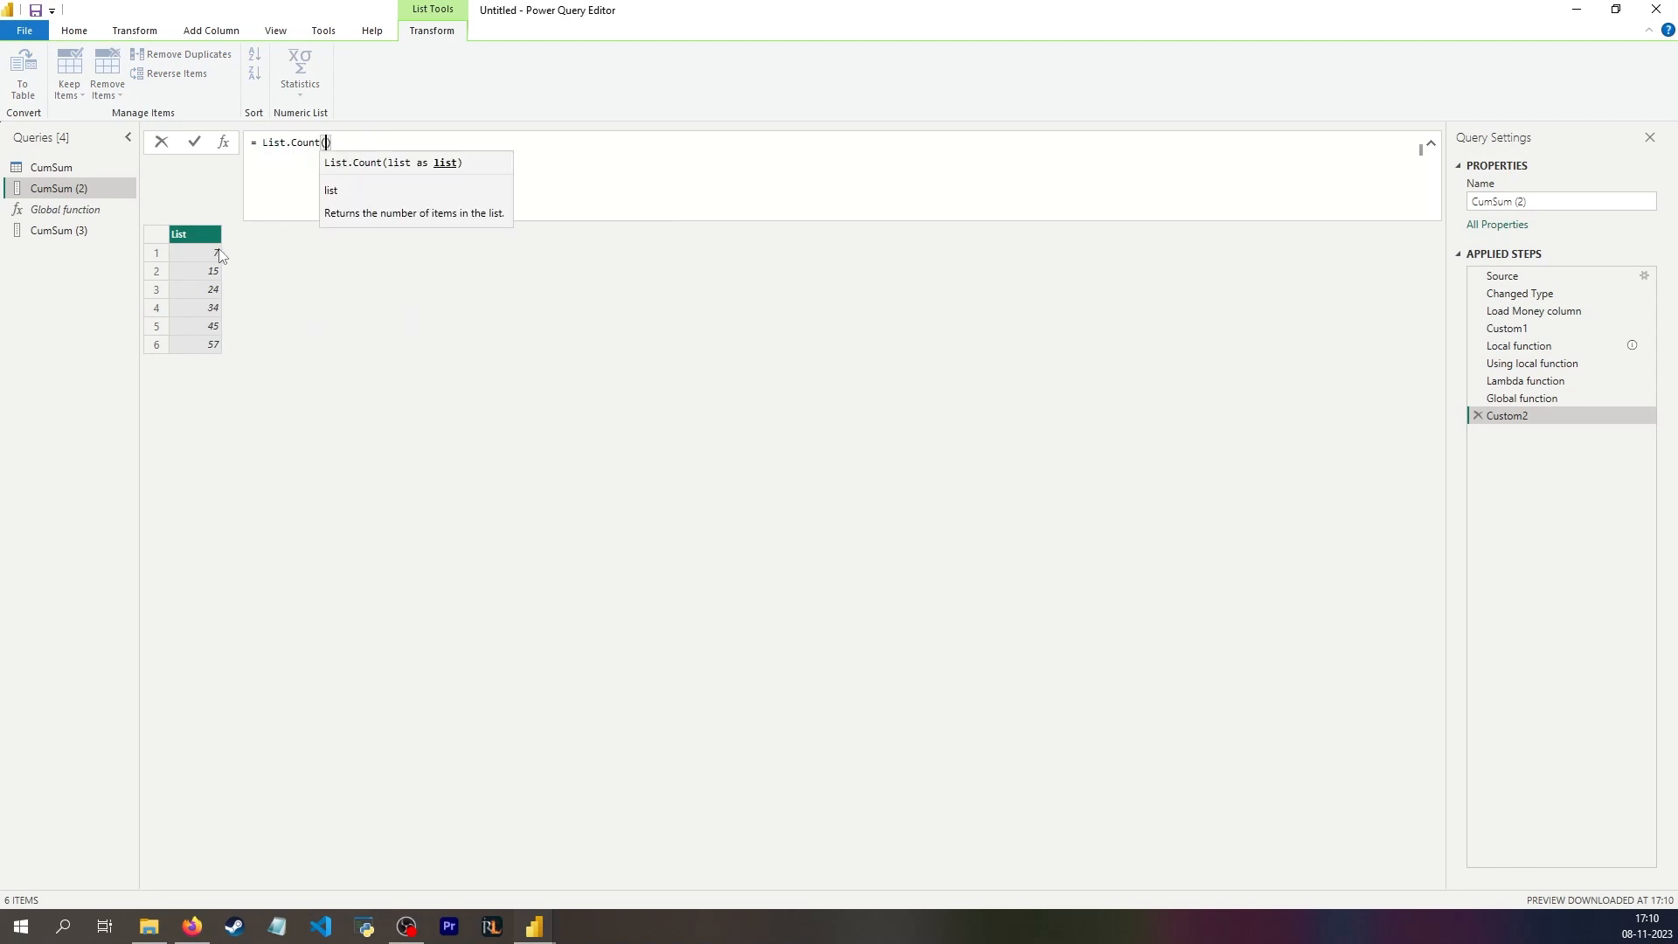
{"action": "type", "text": "#\"Global function\""}
{"action": "type", "text": ")"}
{"action": "key", "text": "Return"}
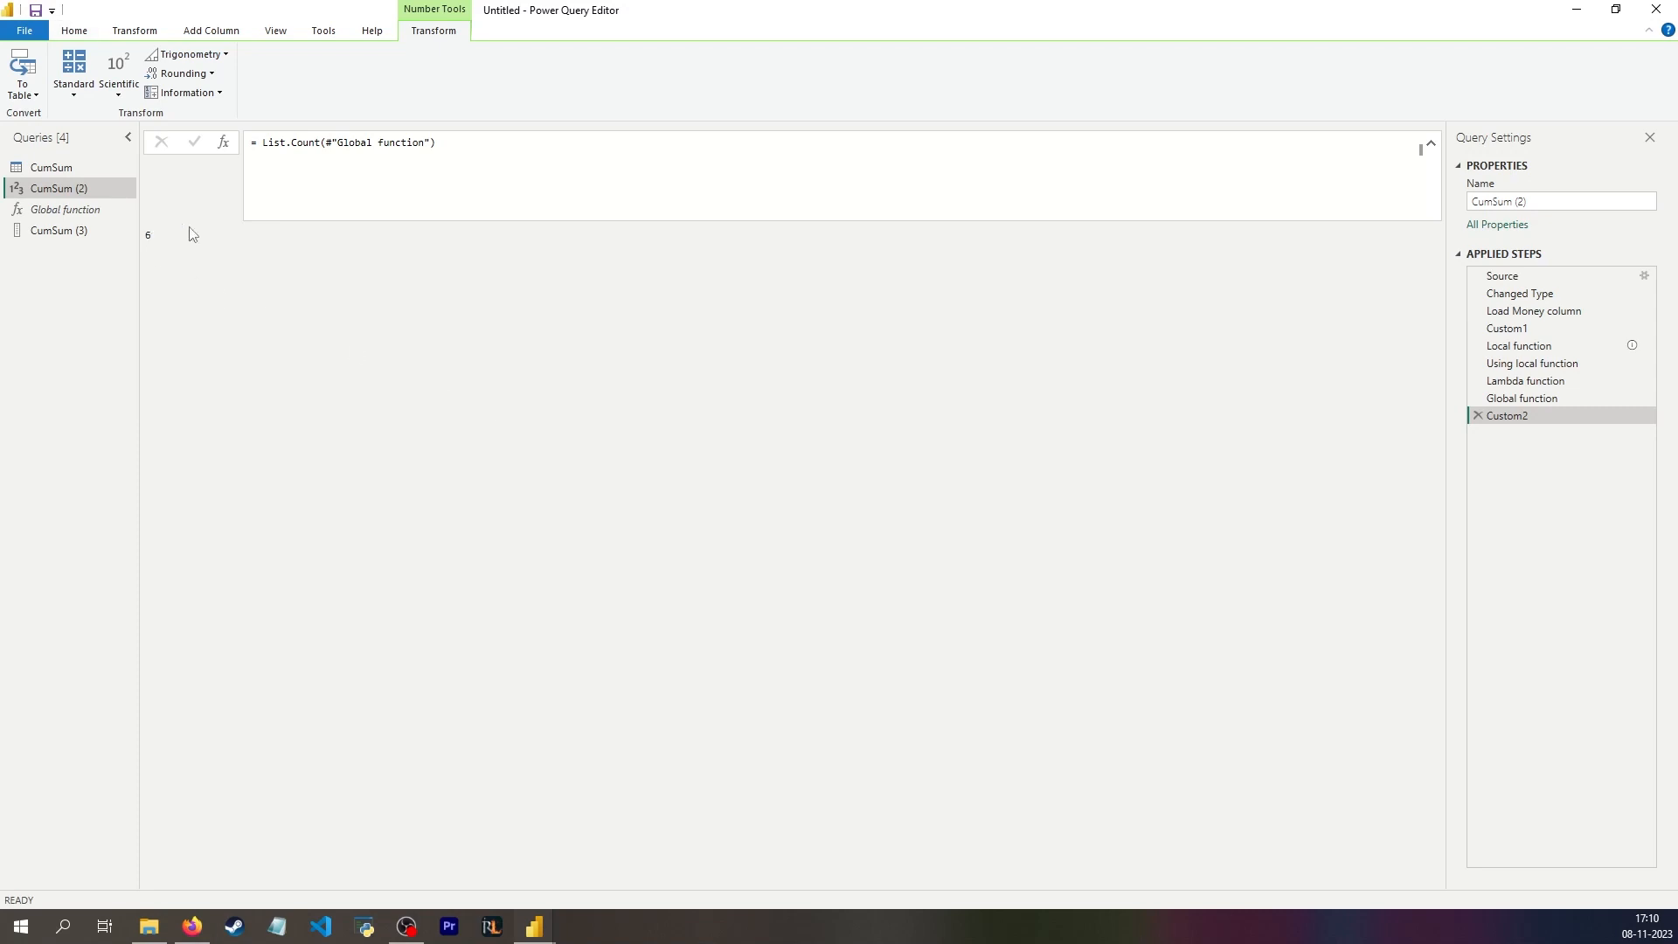
Step: Wrap the item count in Table.FirstN so the formula reads Table.FirstN(#"Changed Type",List.Count(#"Global function"))
{"action": "left_click_drag", "start_coordinate": [459, 148], "coordinate": [256, 142]}
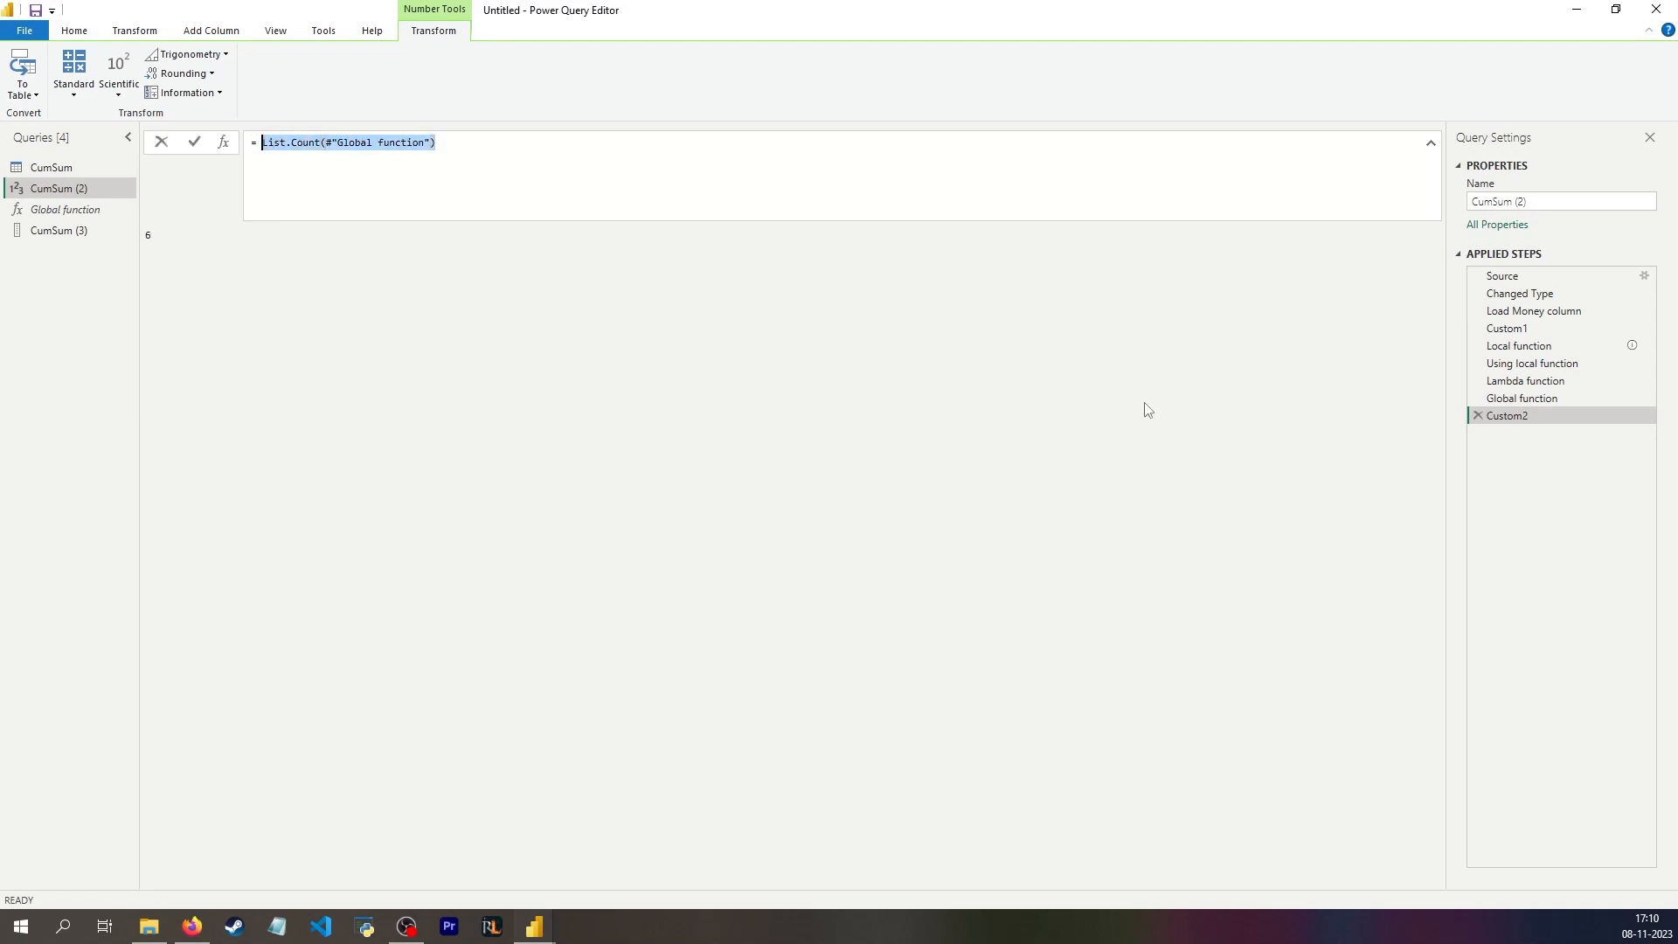
{"action": "left_click_drag", "start_coordinate": [1145, 403], "coordinate": [1546, 426]}
{"action": "left_click", "coordinate": [1450, 442]}
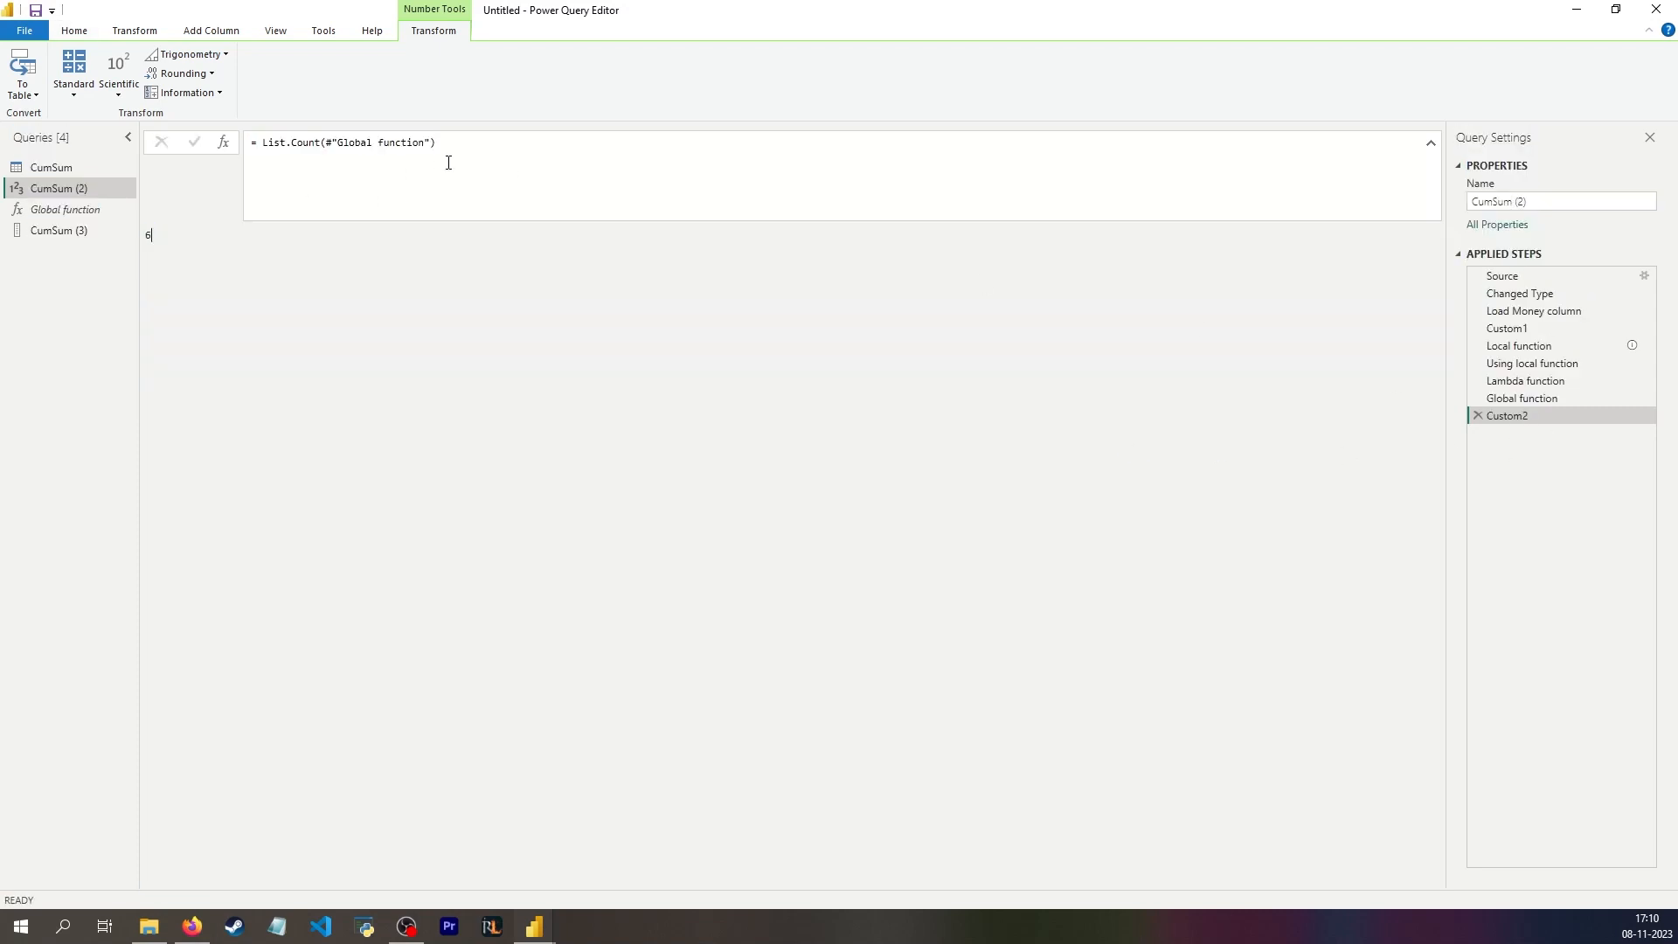
{"action": "left_click_drag", "start_coordinate": [441, 147], "coordinate": [264, 142]}
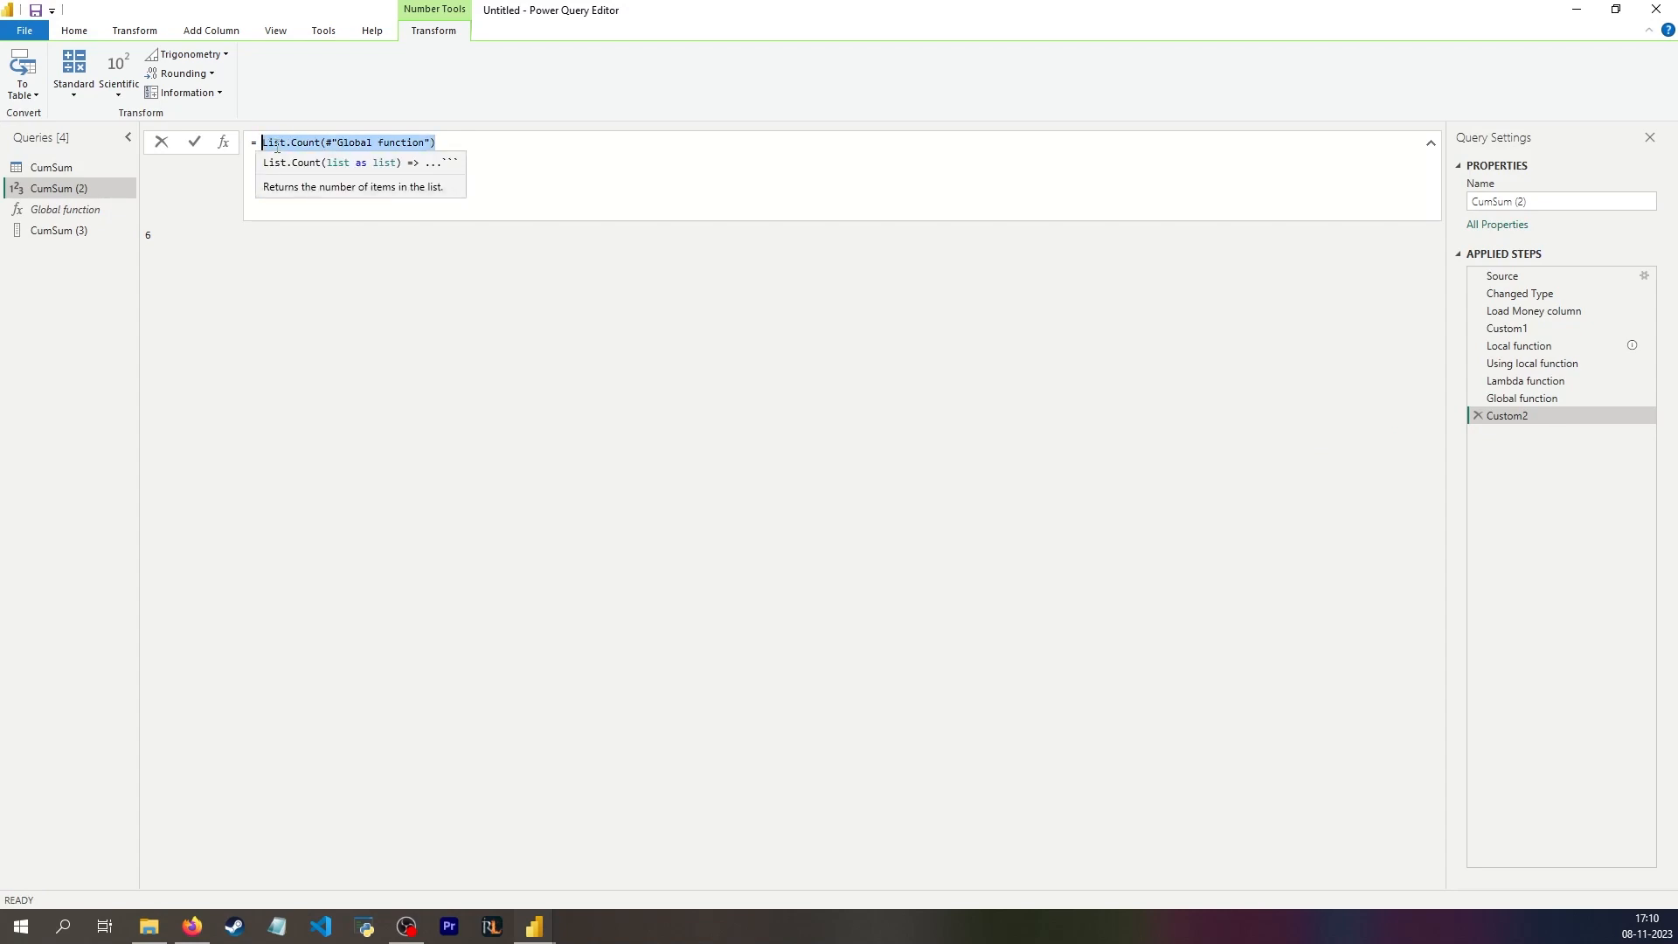
{"action": "type", "text": "table"}
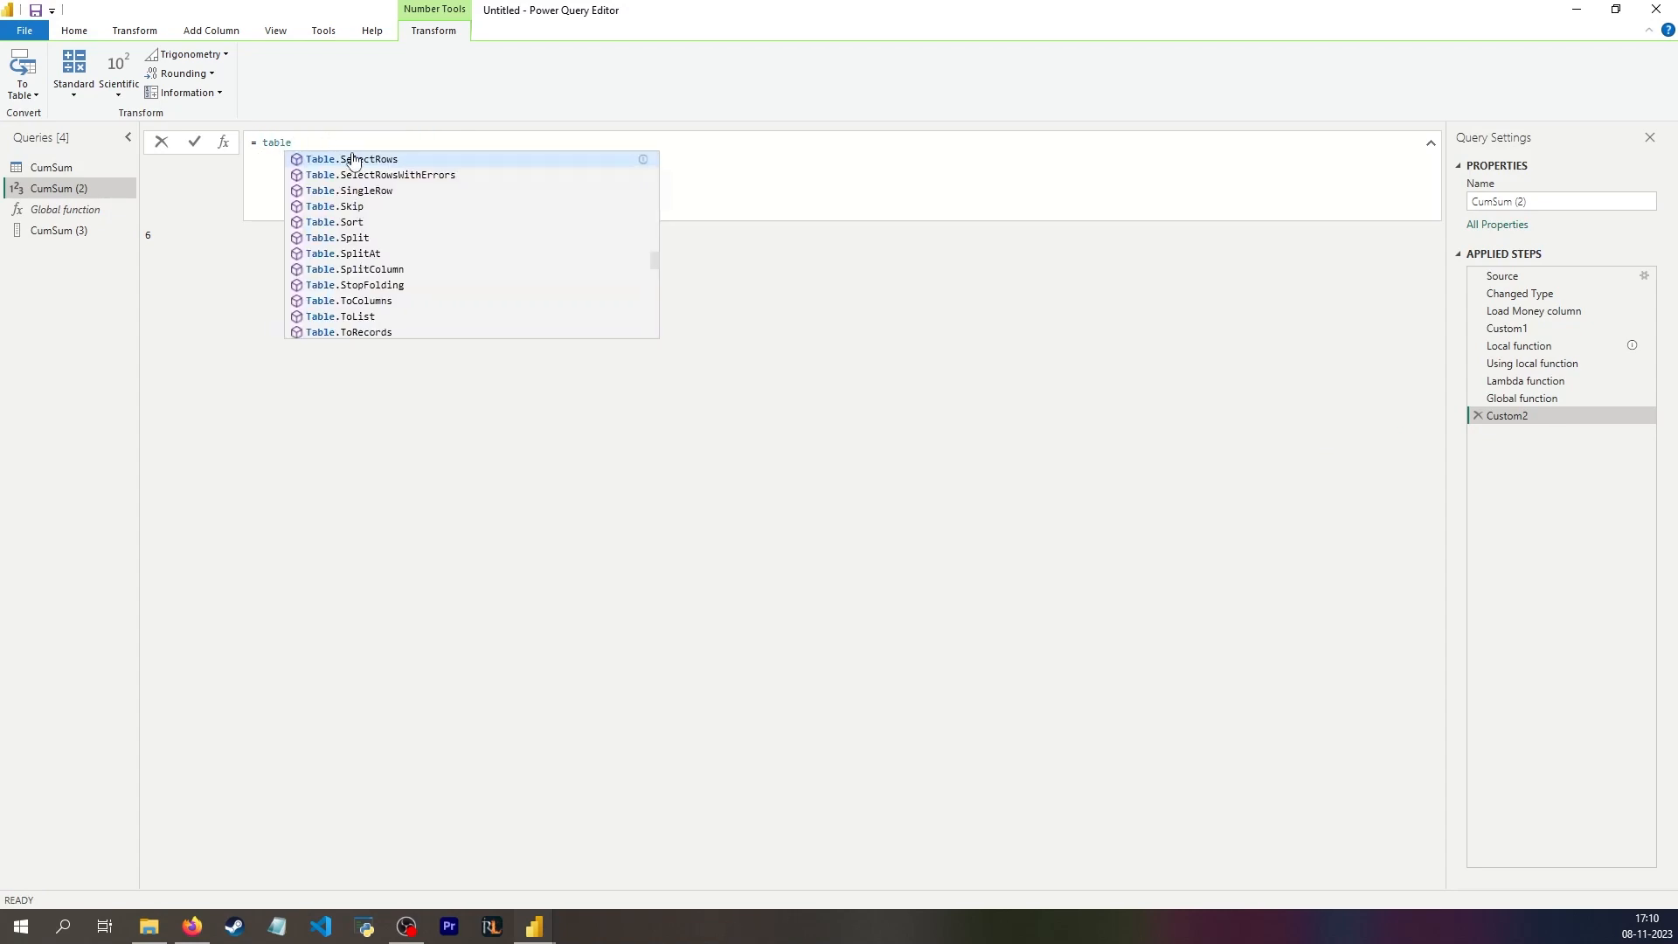
{"action": "type", "text": ".first"}
{"action": "key", "text": "Down"}
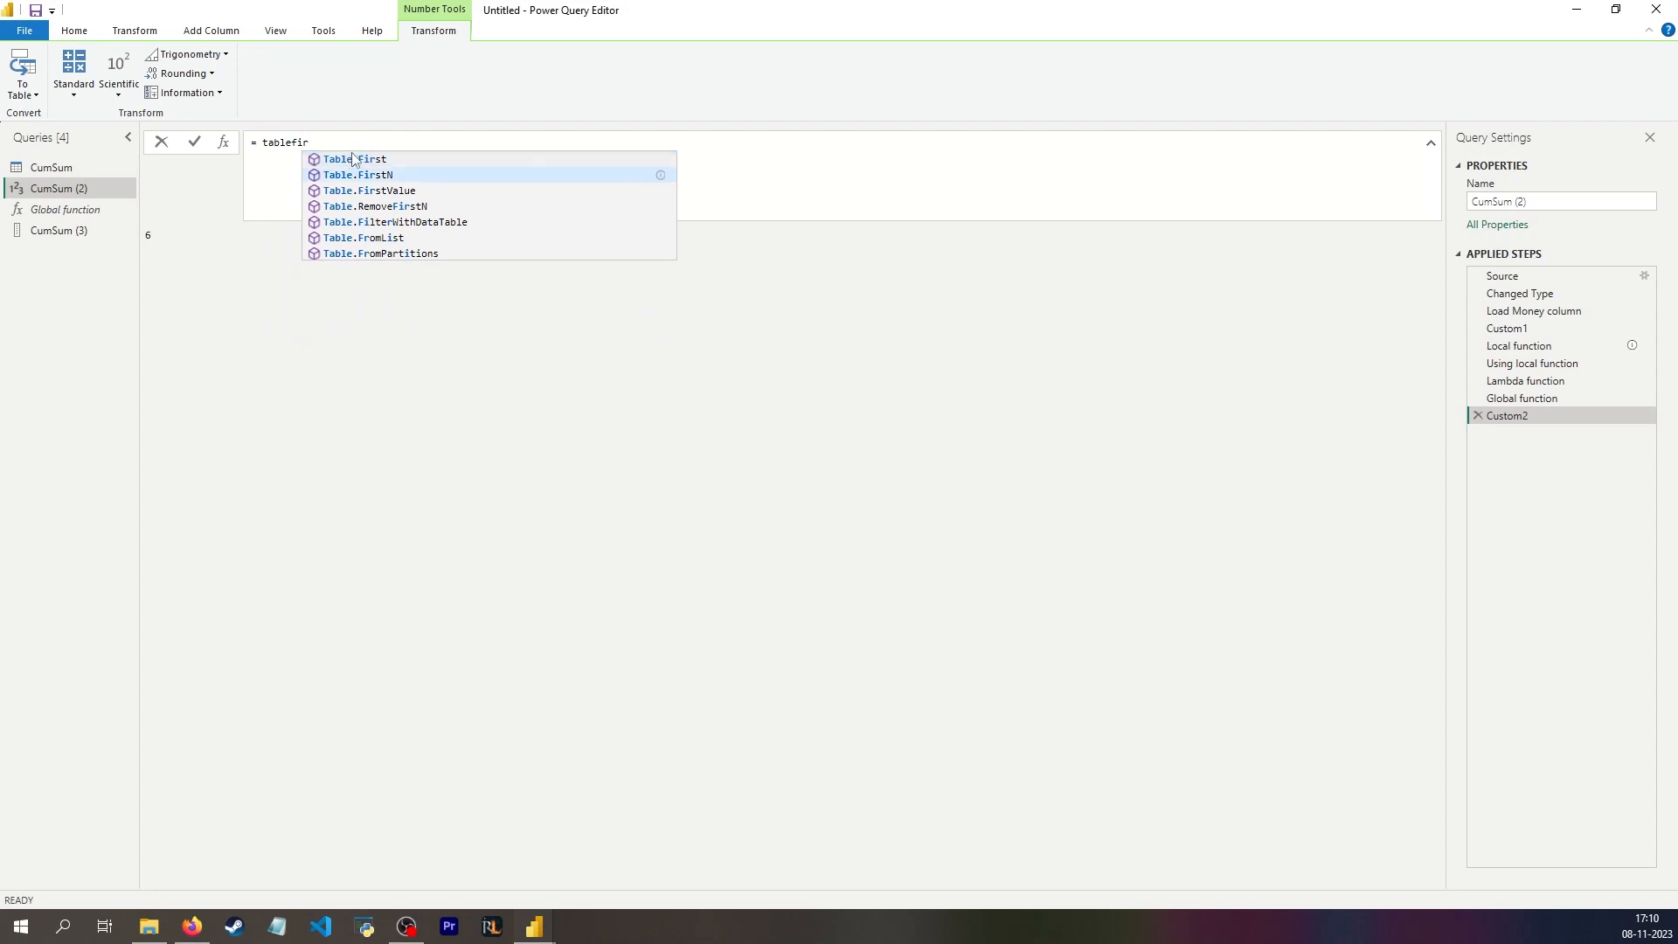
{"action": "key", "text": "Tab"}
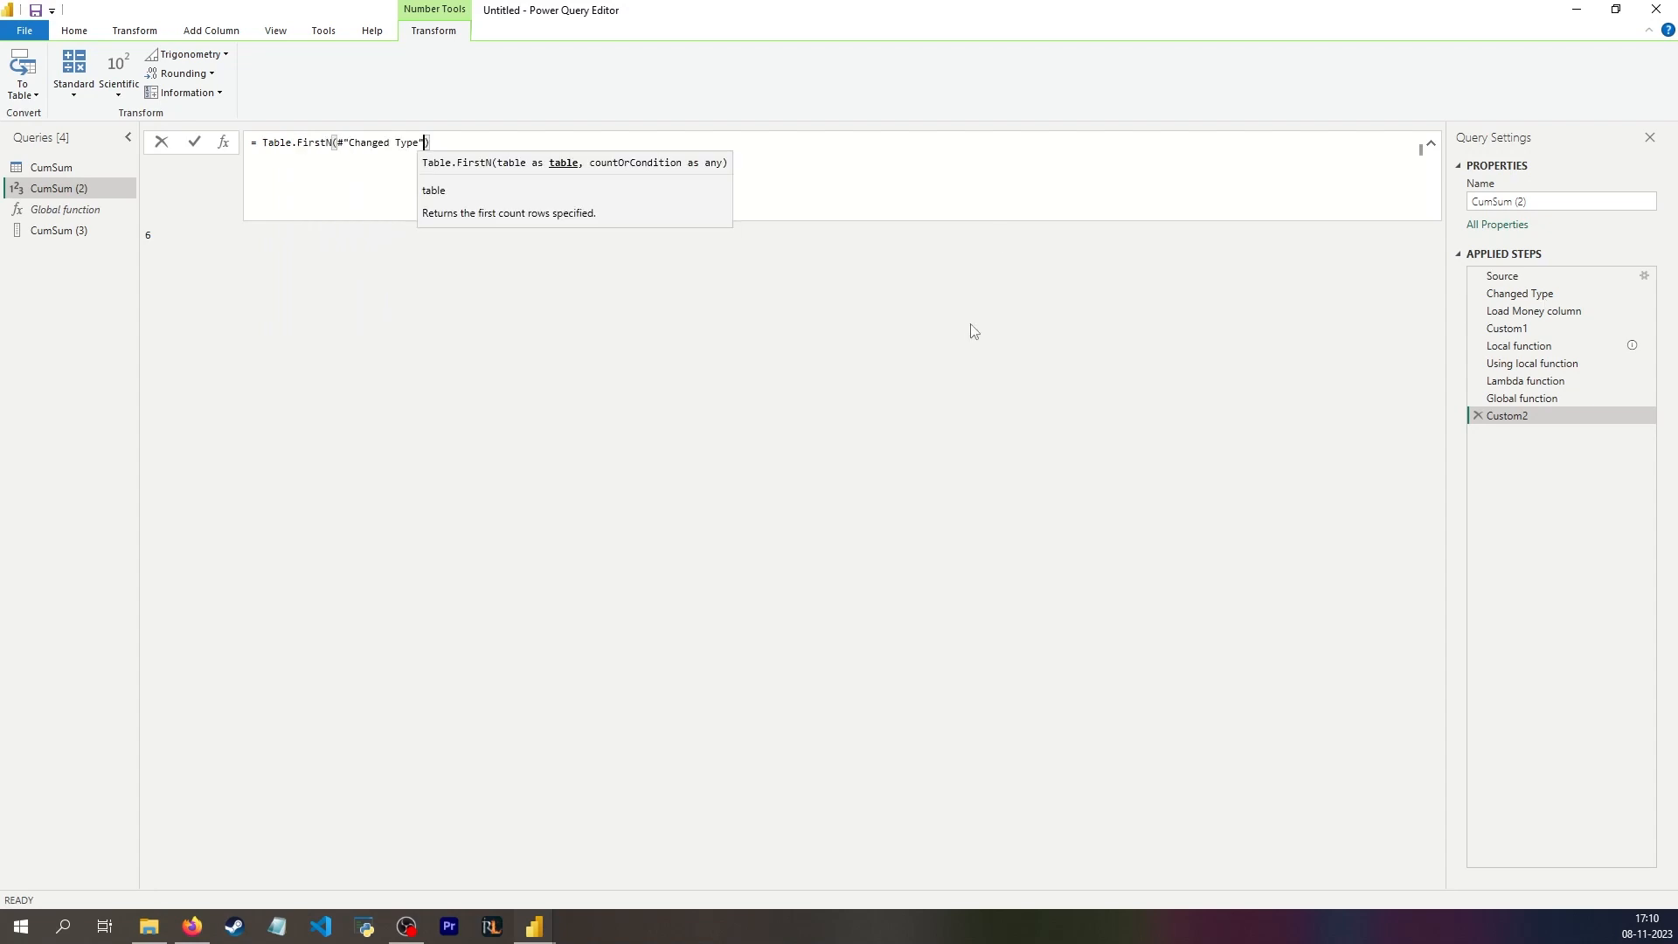
{"action": "type", "text": ","}
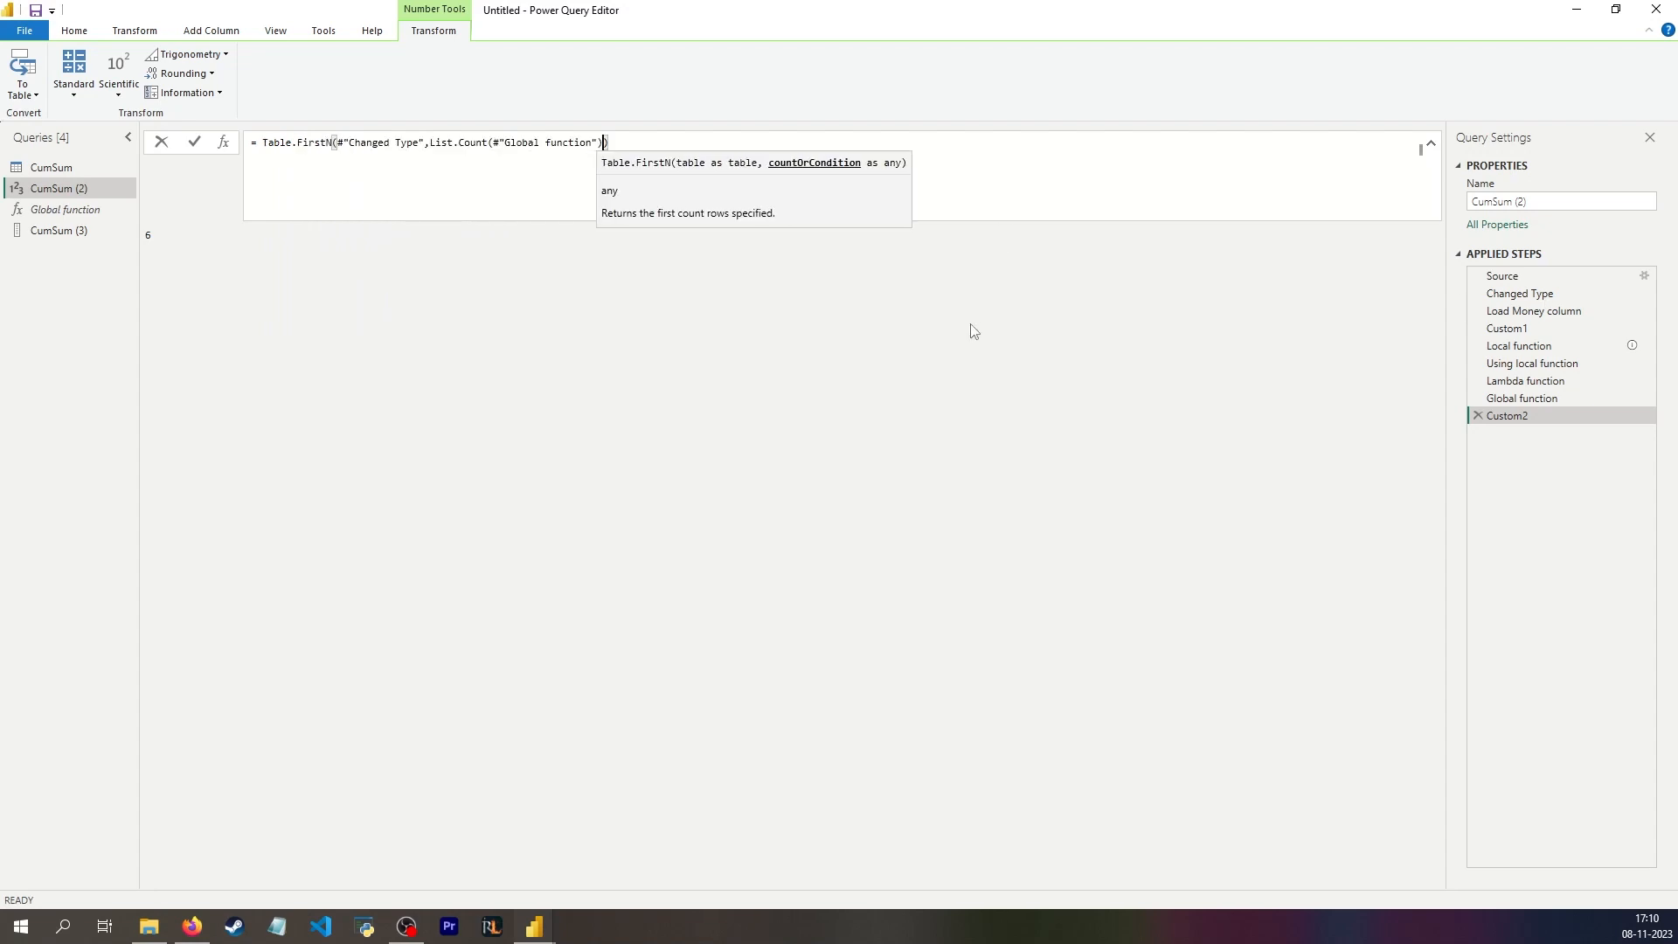
{"action": "key", "text": "Return"}
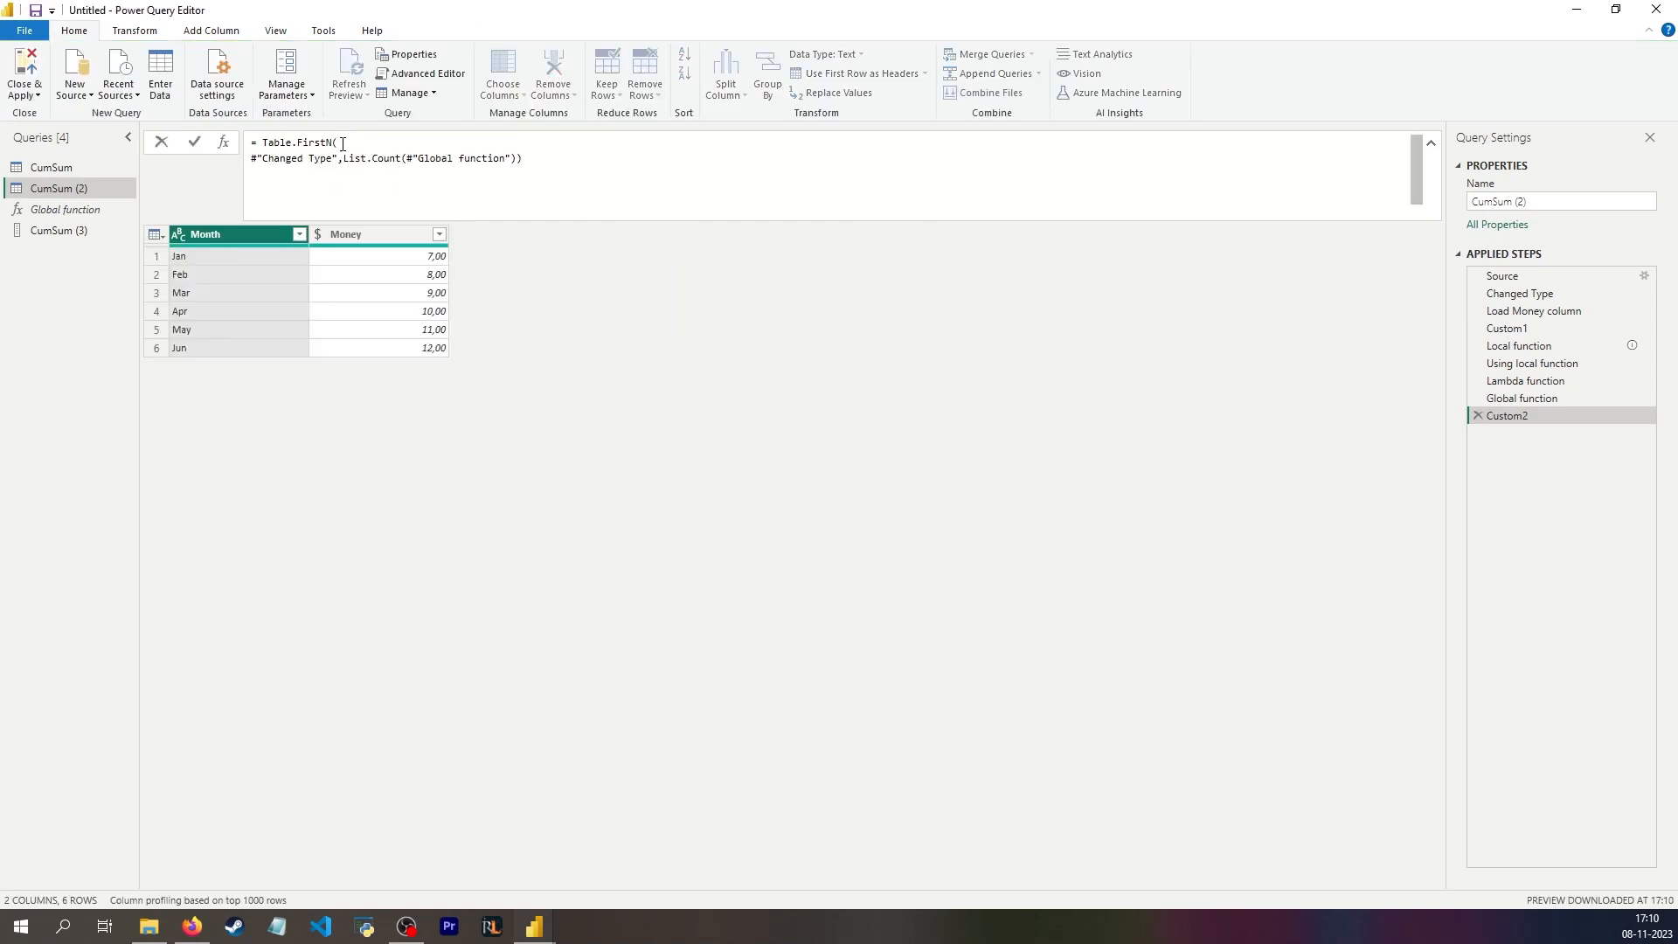
Step: Format the Table.FirstN formula over several lines, with each argument and the closing parenthesis on its own line
{"action": "left_click", "coordinate": [342, 143]}
{"action": "key", "text": "shift+Return"}
{"action": "key", "text": "BackSpace"}
{"action": "key", "text": "Return"}
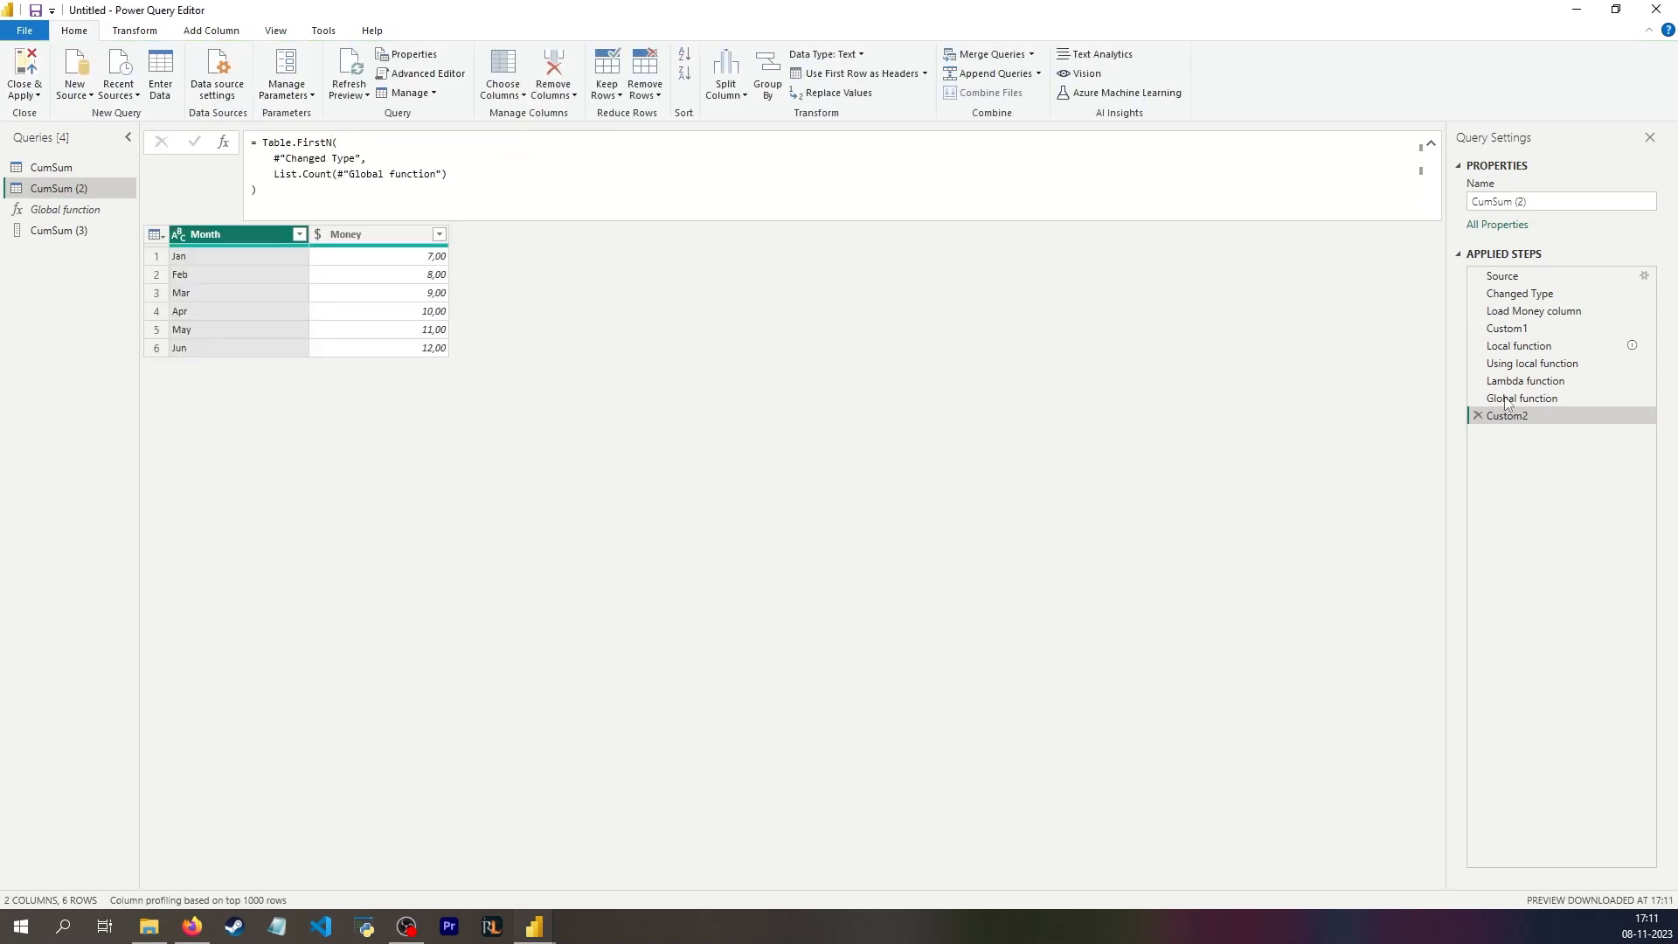
Step: Rename the Custom2 step as Filter and add an index column starting from 1 to its table
{"action": "left_click", "coordinate": [1529, 364]}
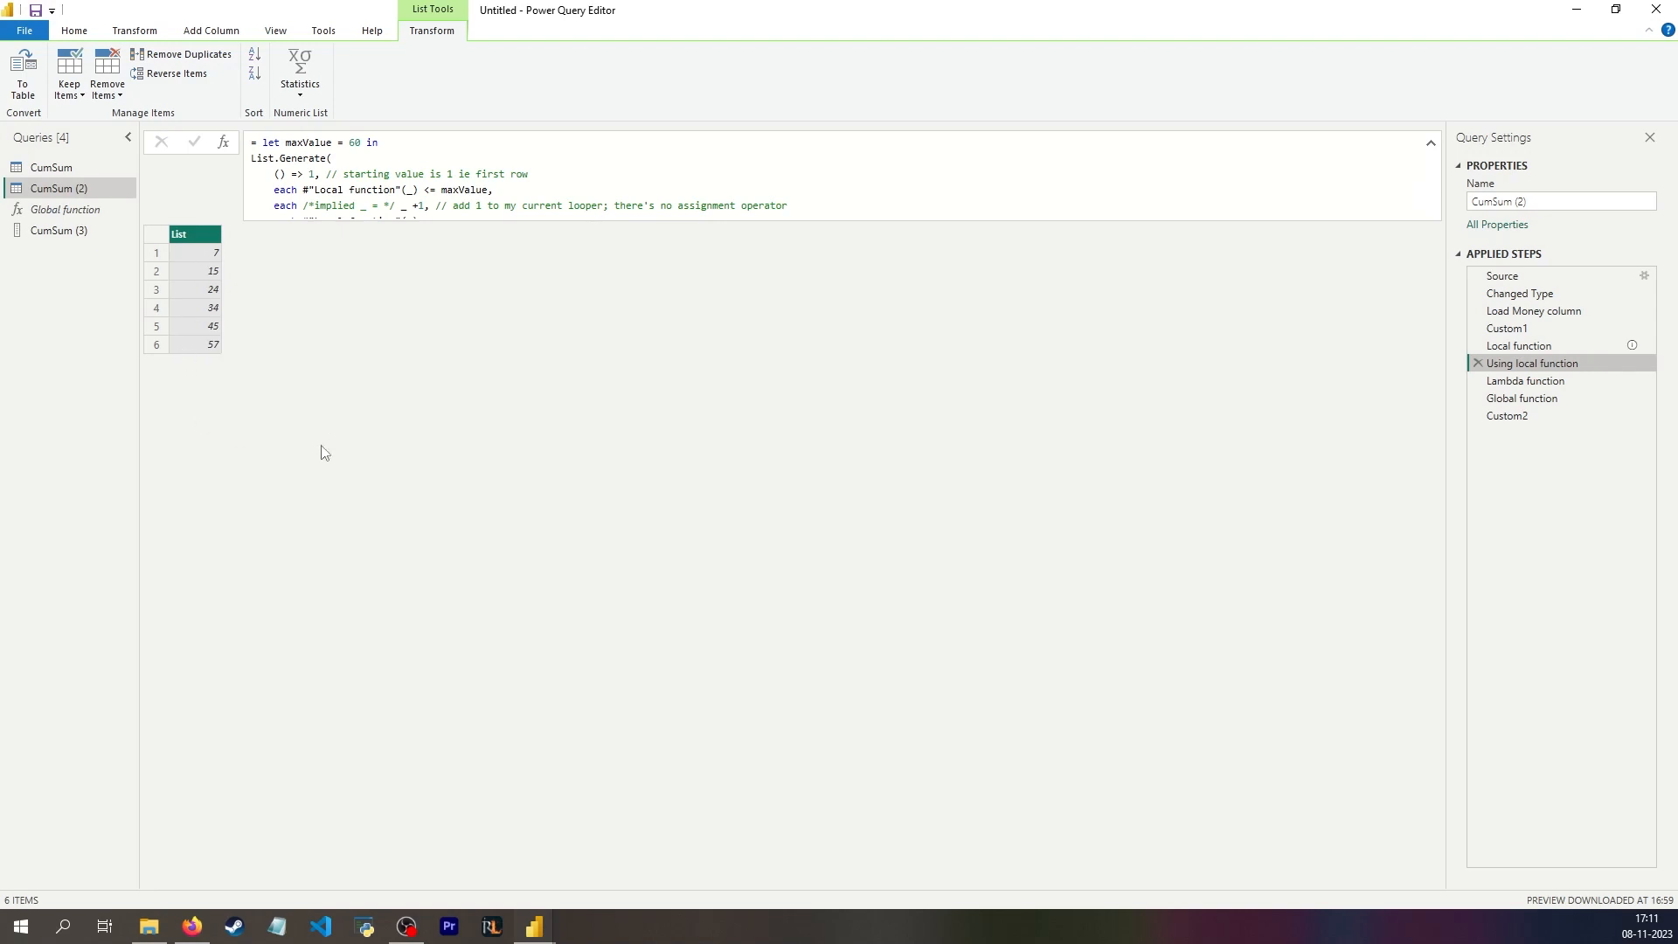
{"action": "left_click", "coordinate": [1506, 415]}
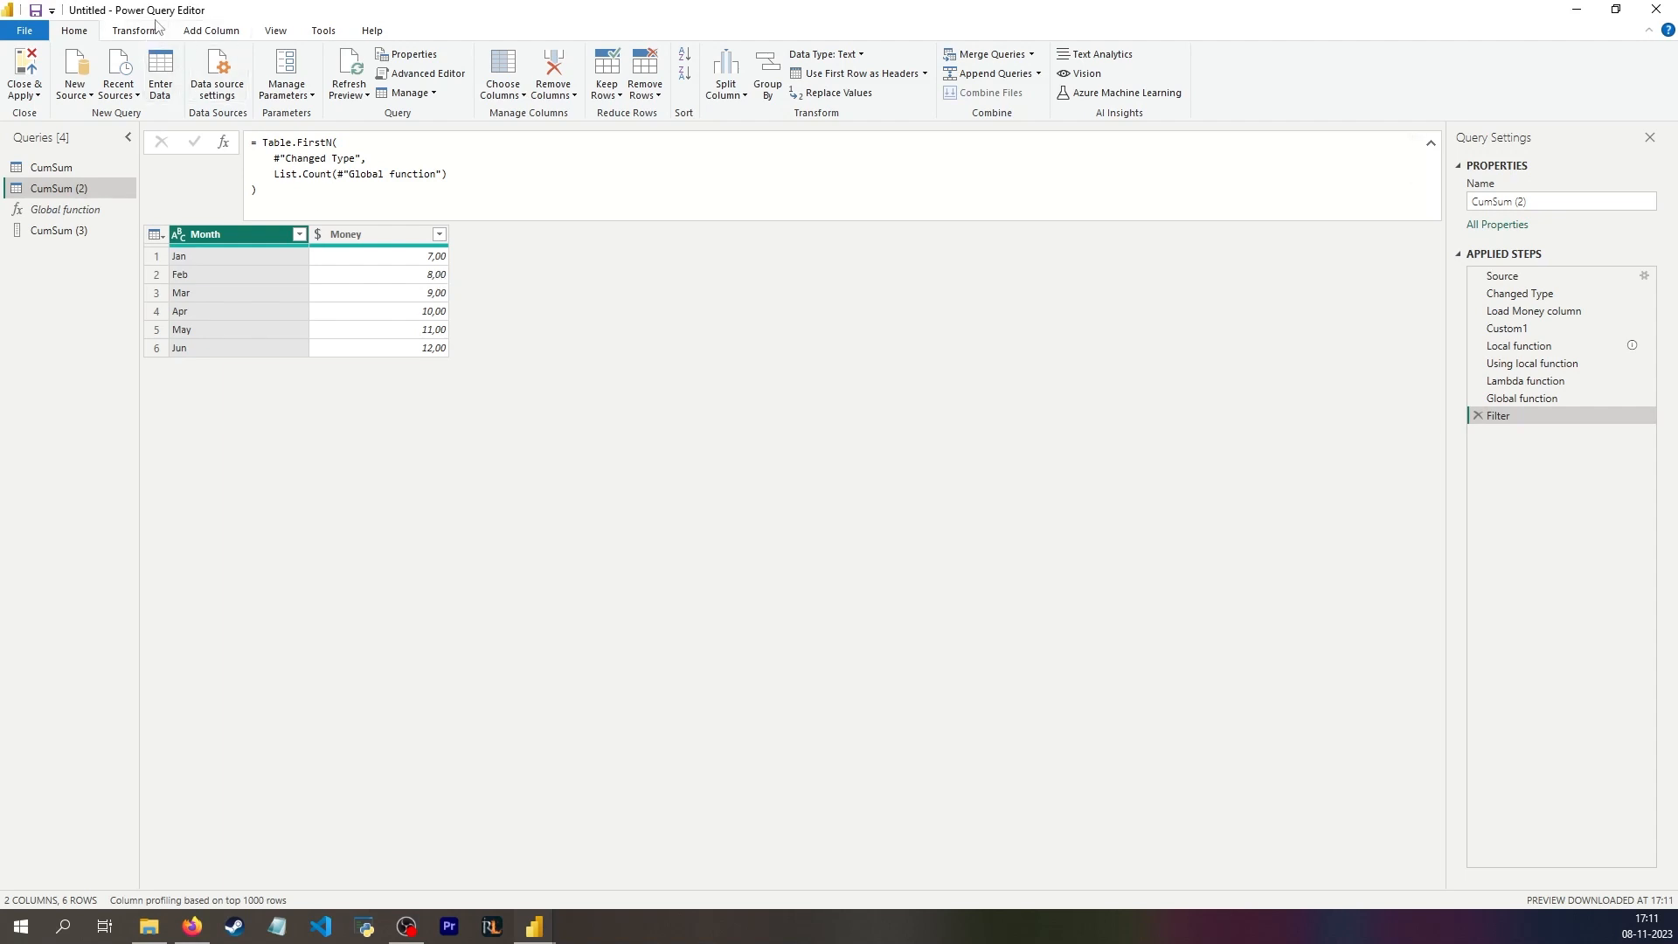
{"action": "left_click", "coordinate": [211, 31]}
{"action": "left_click", "coordinate": [230, 74]}
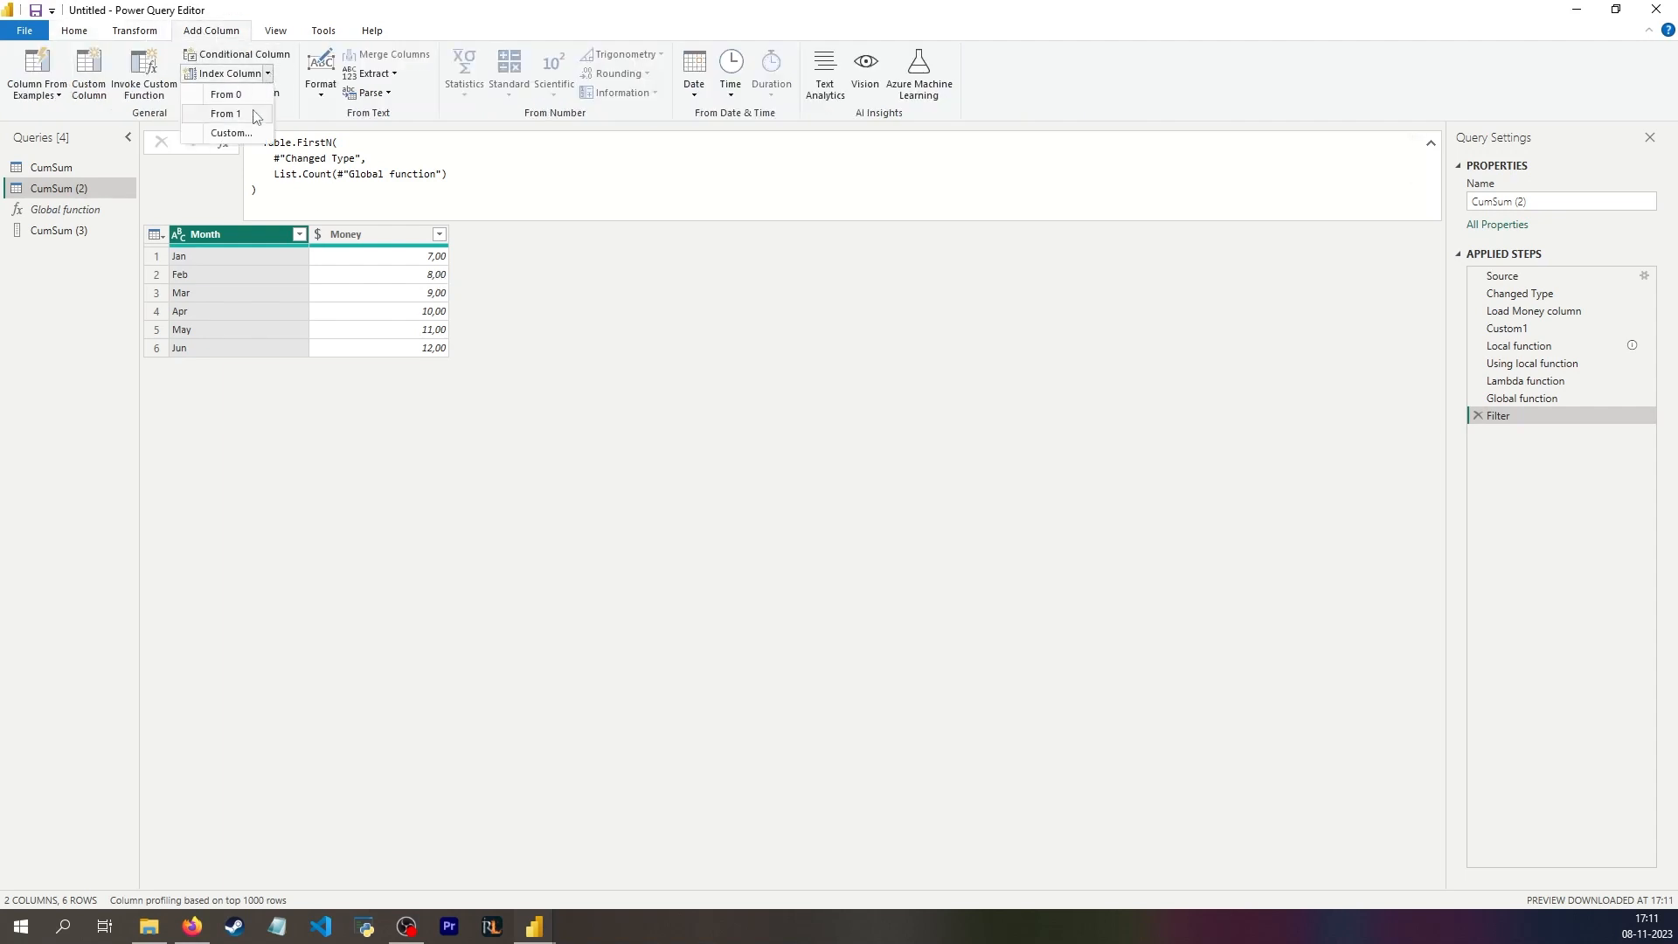
{"action": "left_click", "coordinate": [214, 122]}
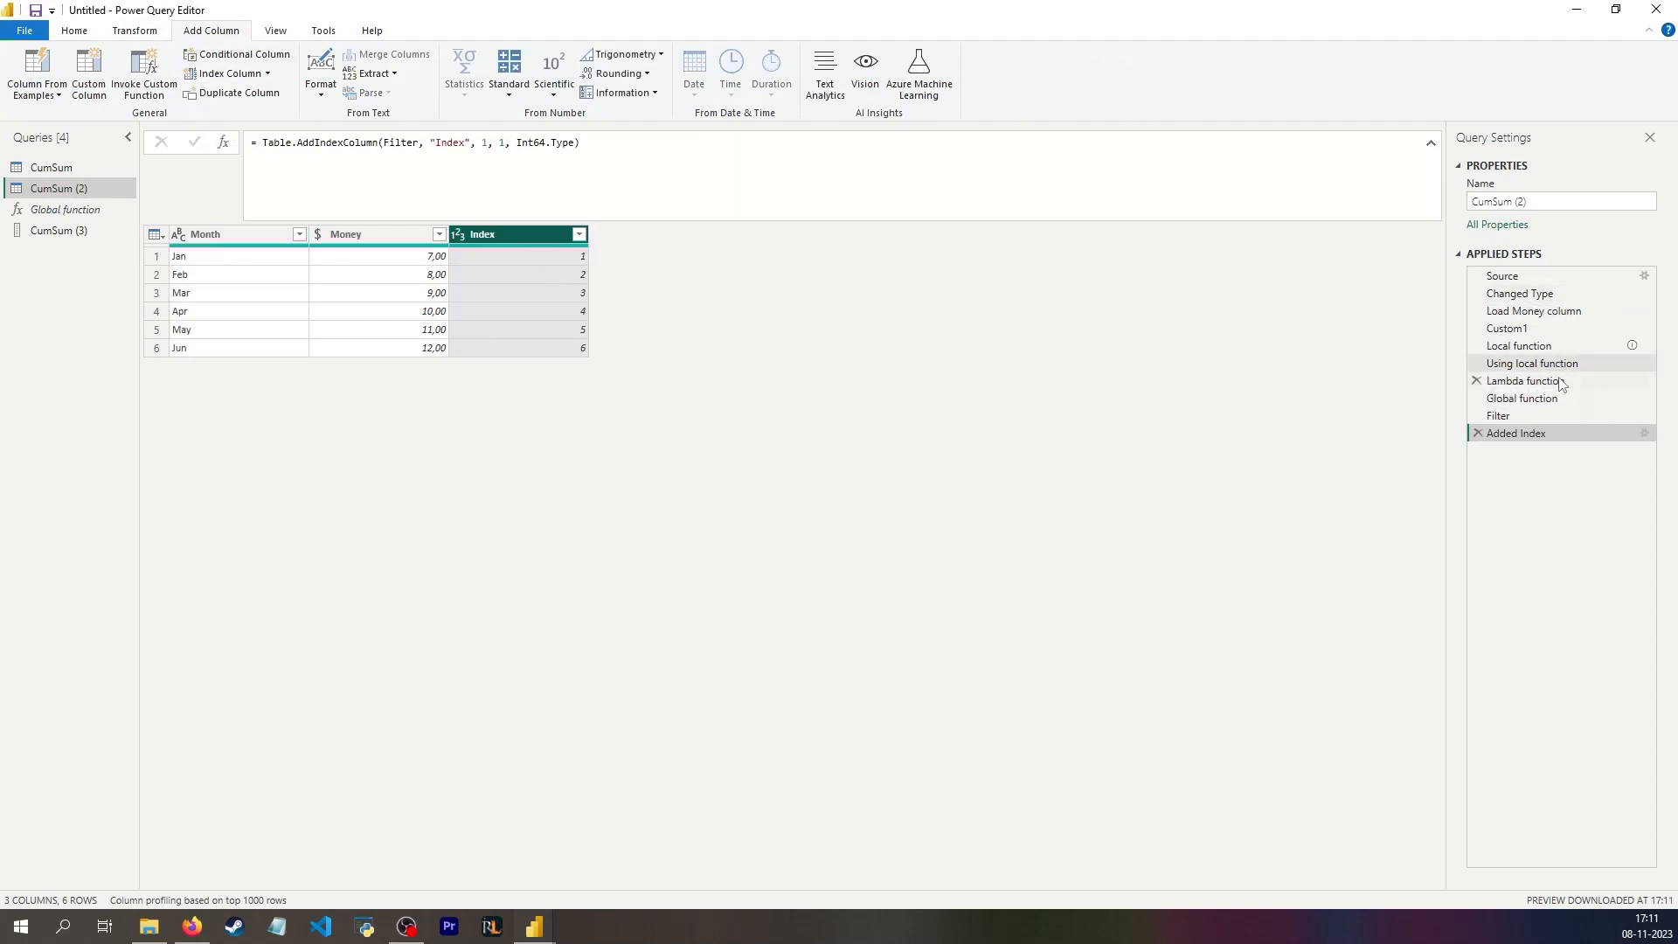
Step: Add a custom column named Call function to the indexed table with the formula #"Local function"([Index])
{"action": "left_click", "coordinate": [1515, 367]}
{"action": "left_click", "coordinate": [1518, 346]}
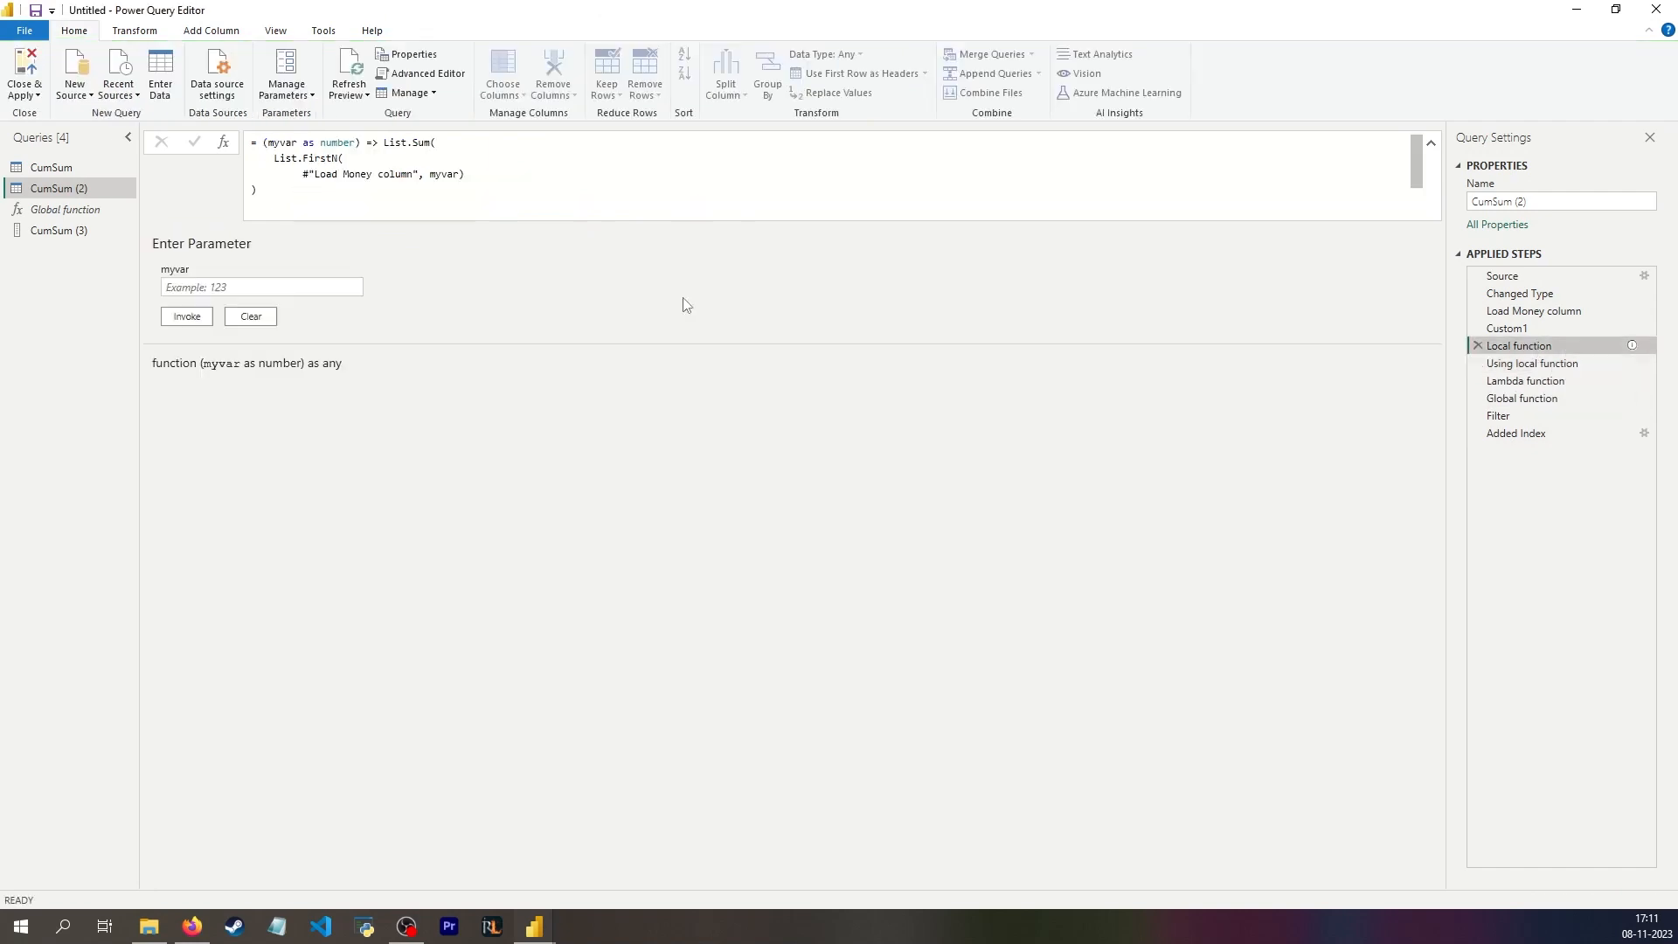
{"action": "left_click", "coordinate": [1545, 433]}
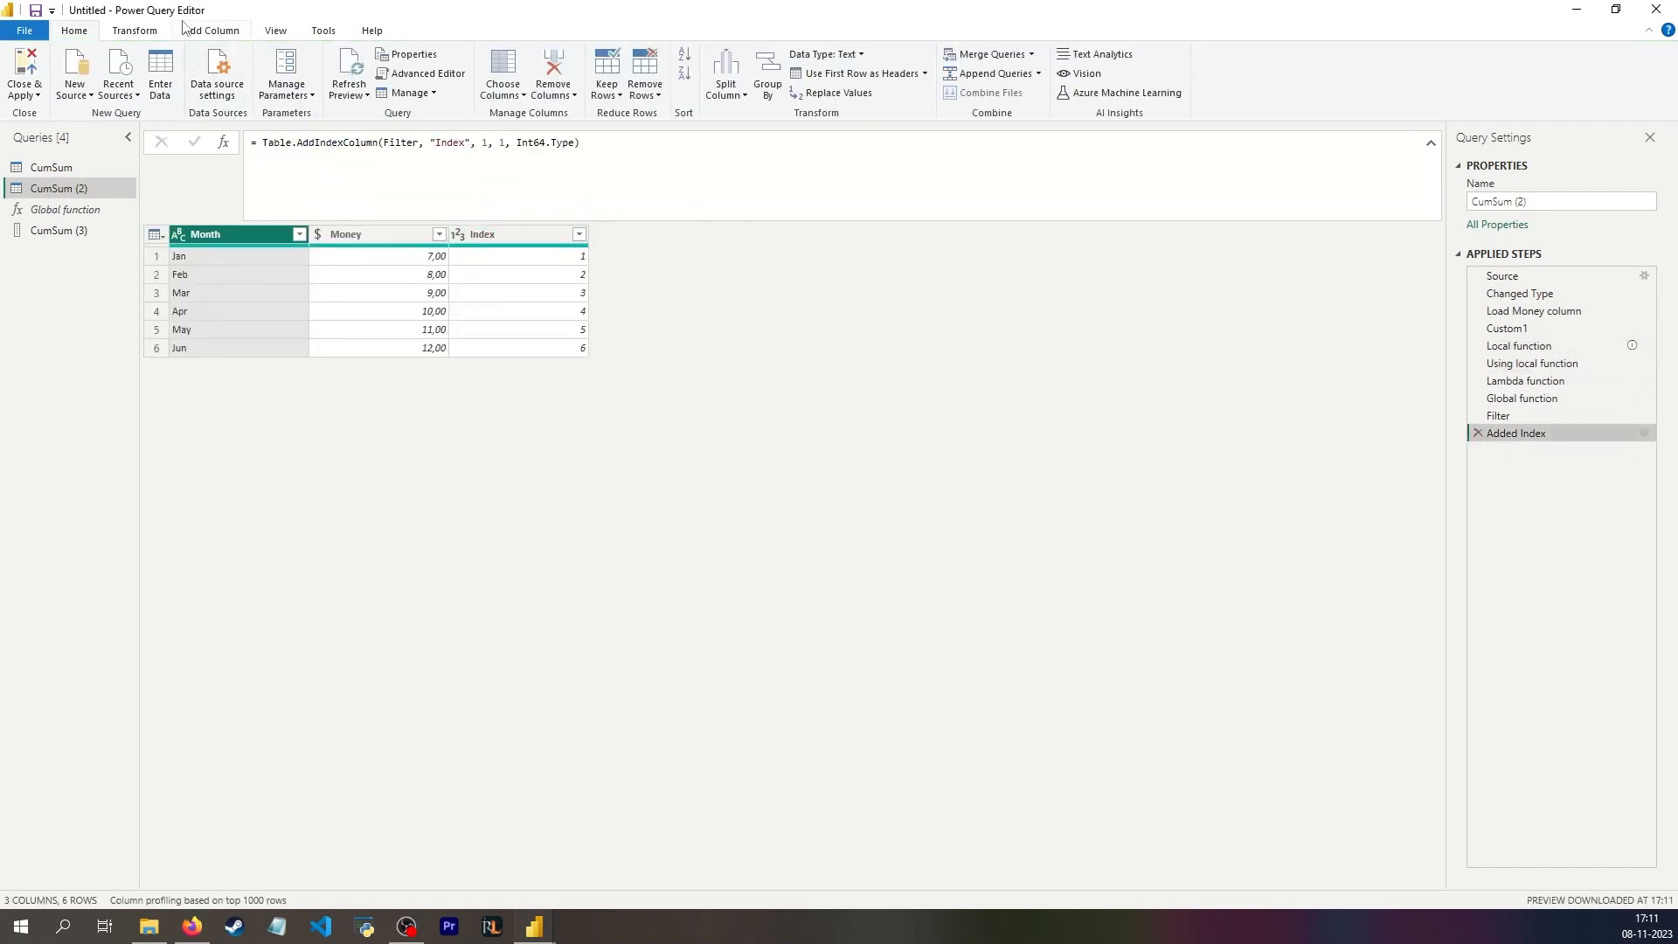
{"action": "left_click", "coordinate": [212, 31]}
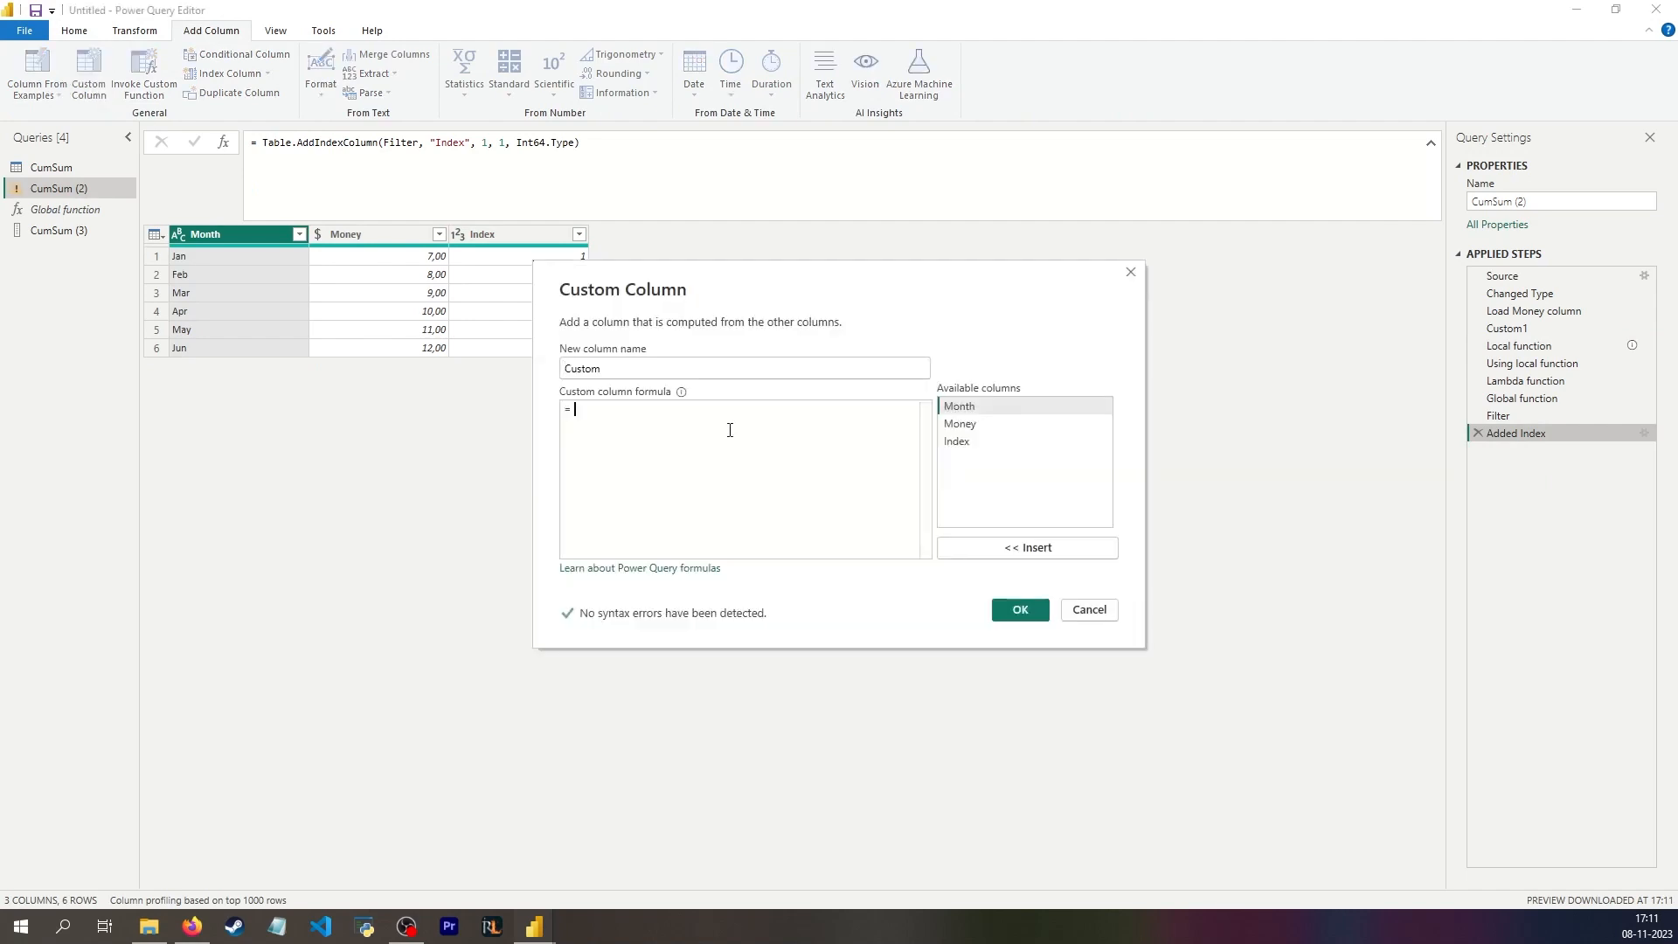
{"action": "type", "text": "Call fun"}
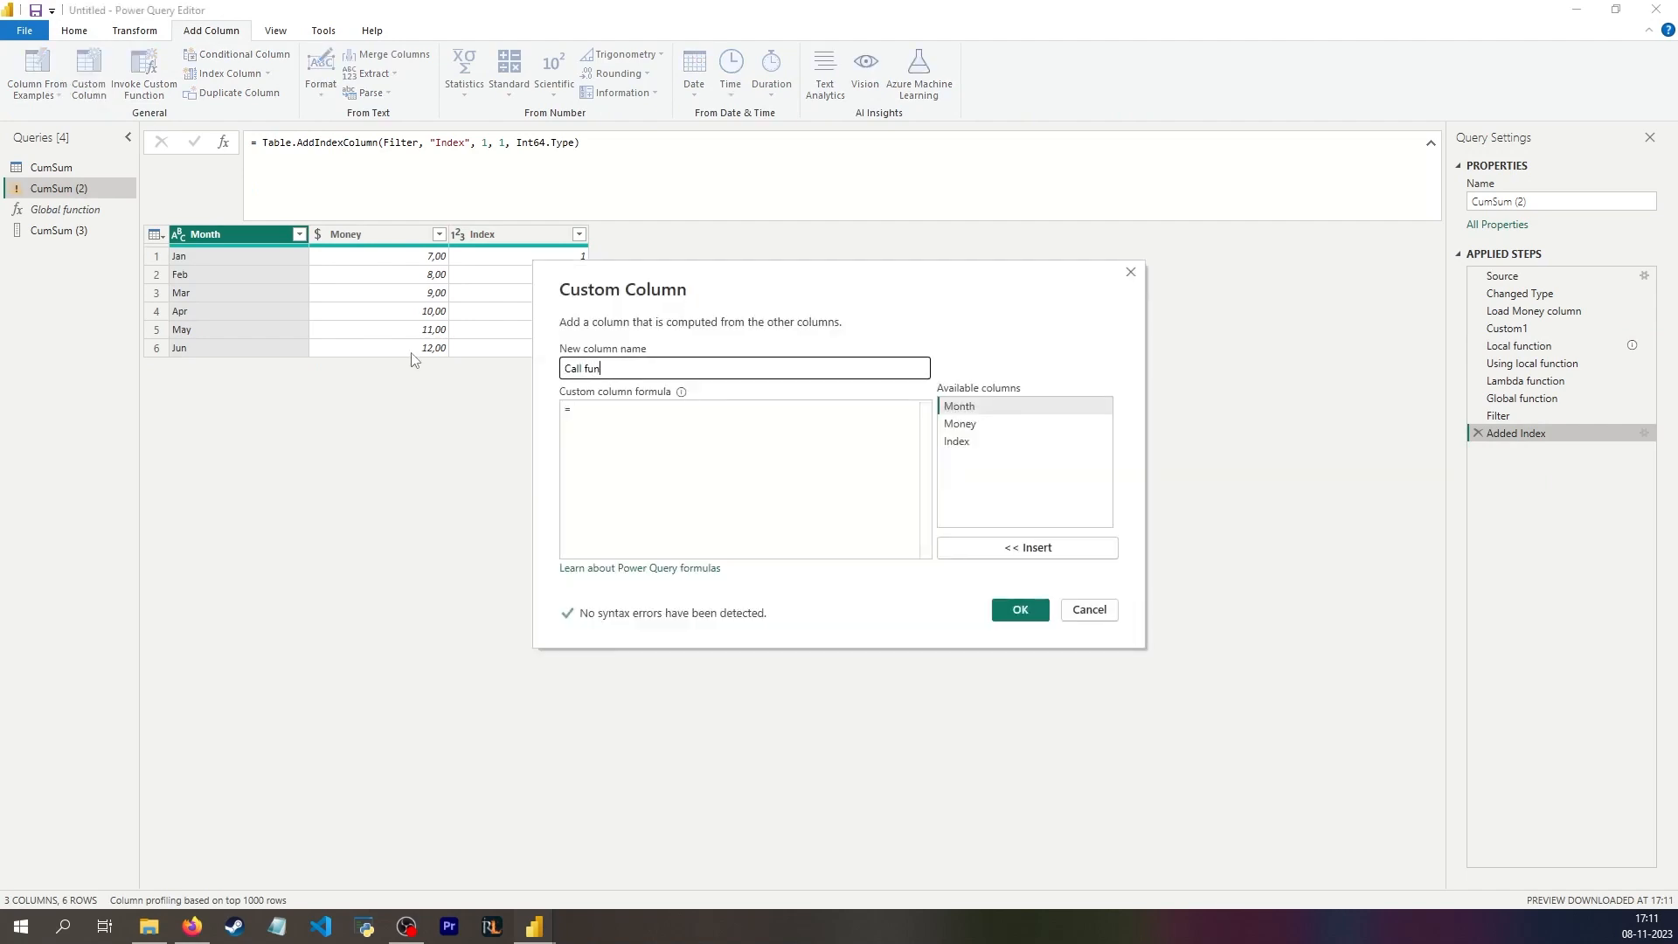
{"action": "type", "text": "ction"}
{"action": "left_click", "coordinate": [665, 463]}
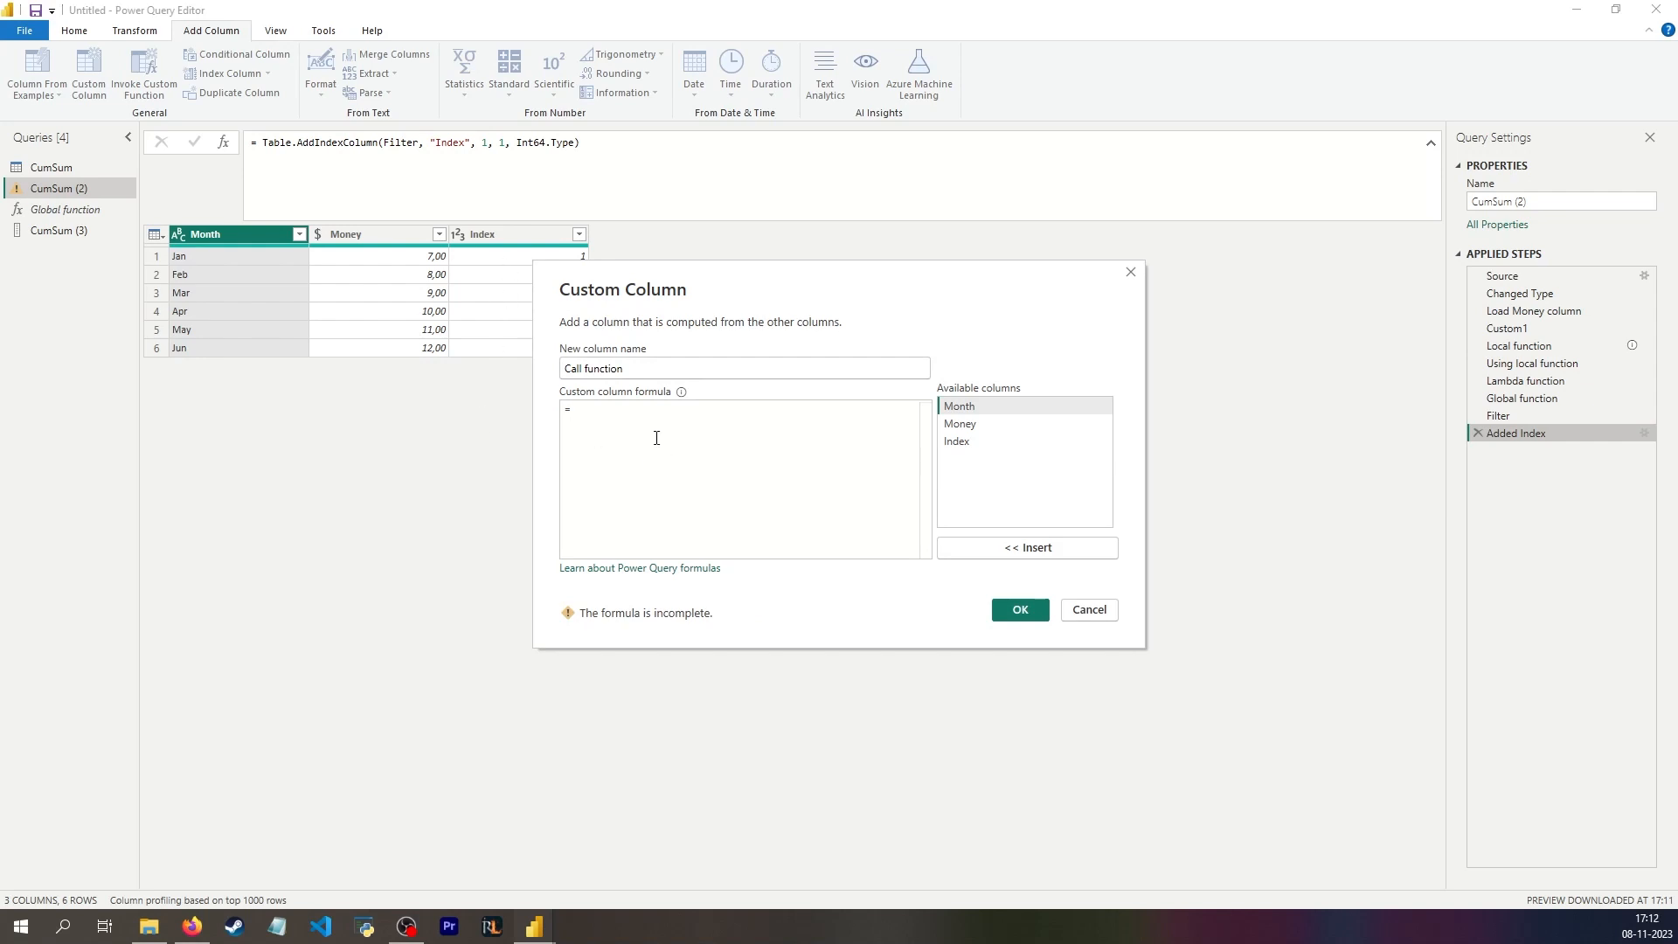
{"action": "type", "text": "#\"Local function"}
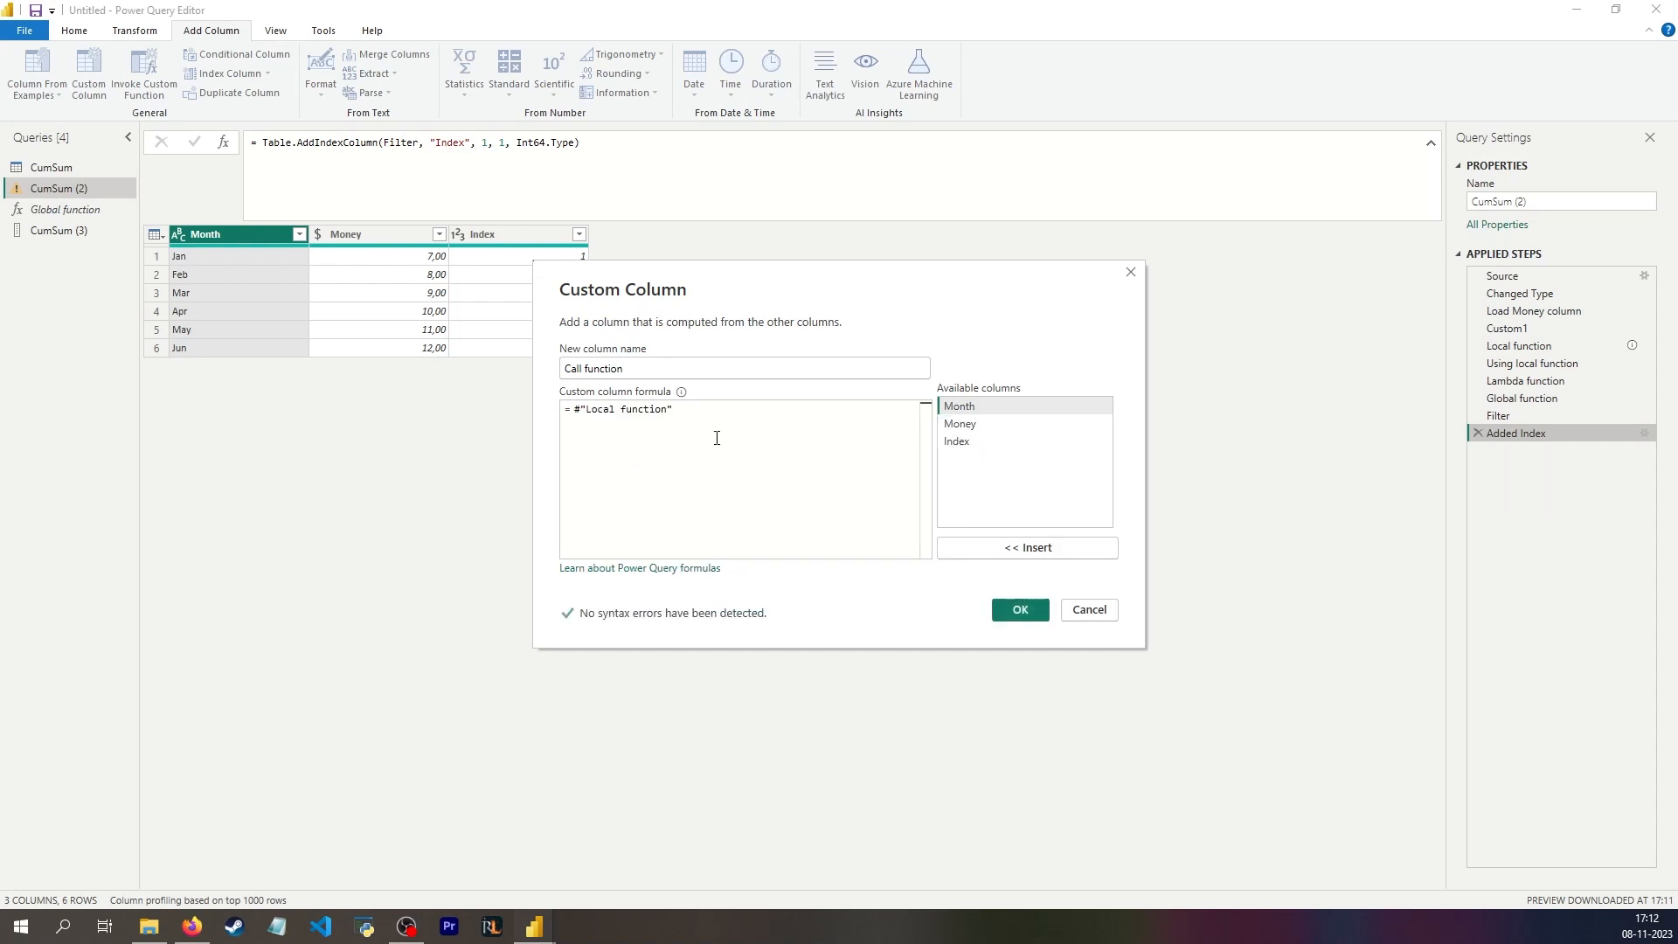
{"action": "type", "text": "("}
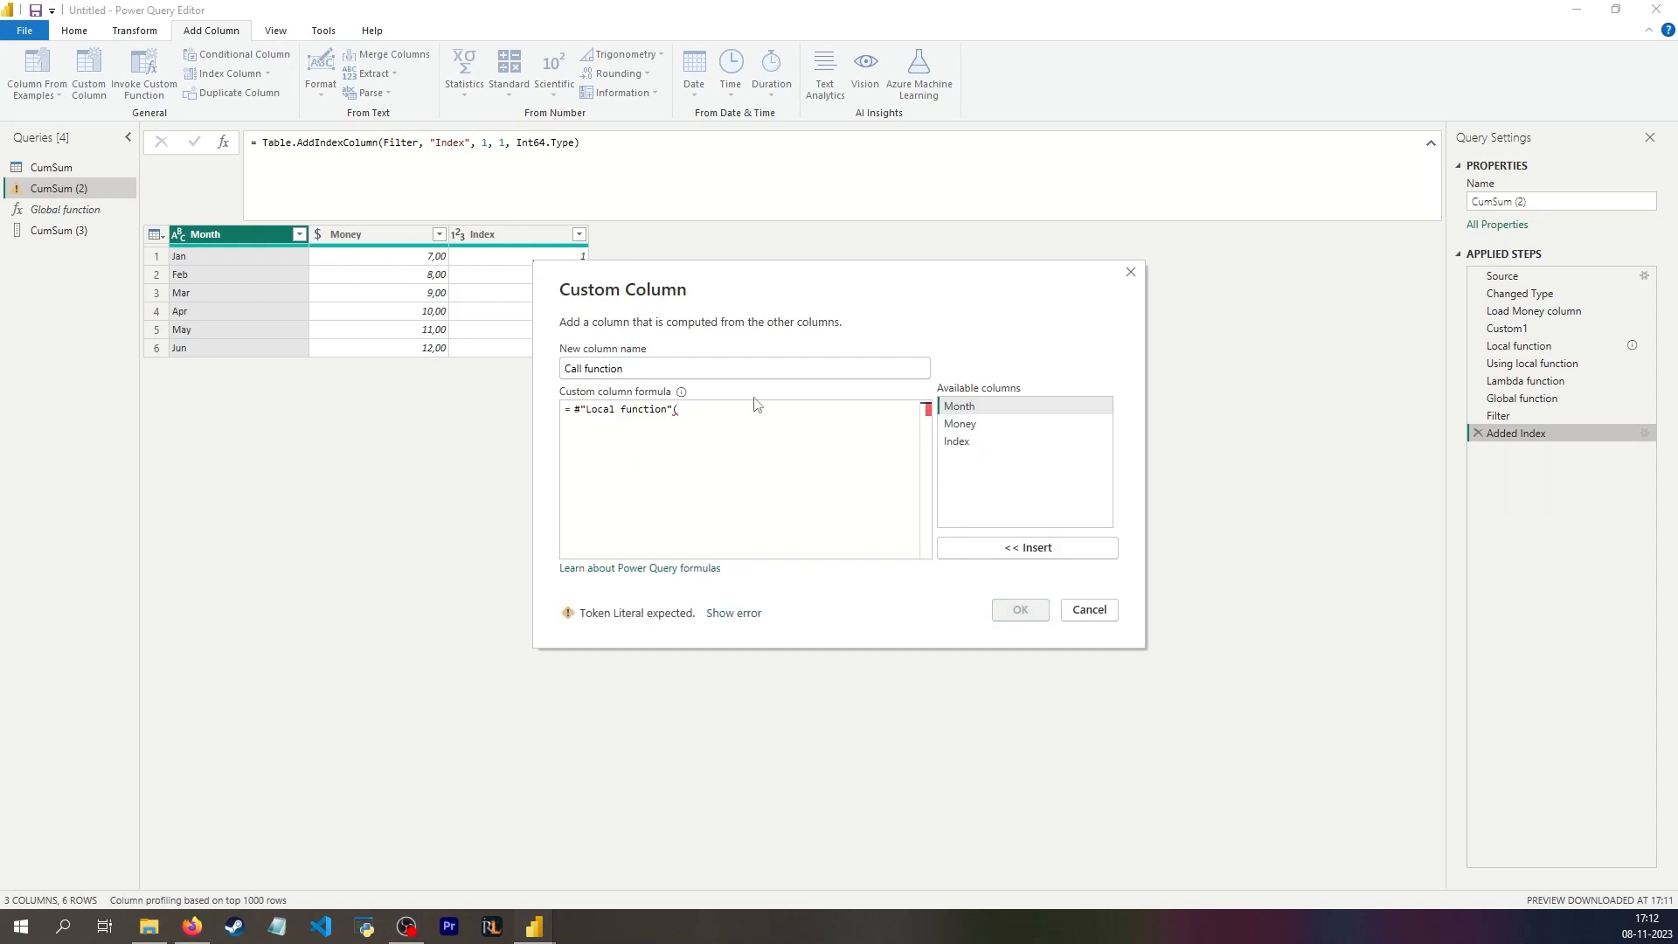
{"action": "double_click", "coordinate": [1007, 444]}
{"action": "type", "text": ")"}
{"action": "key", "text": "Return"}
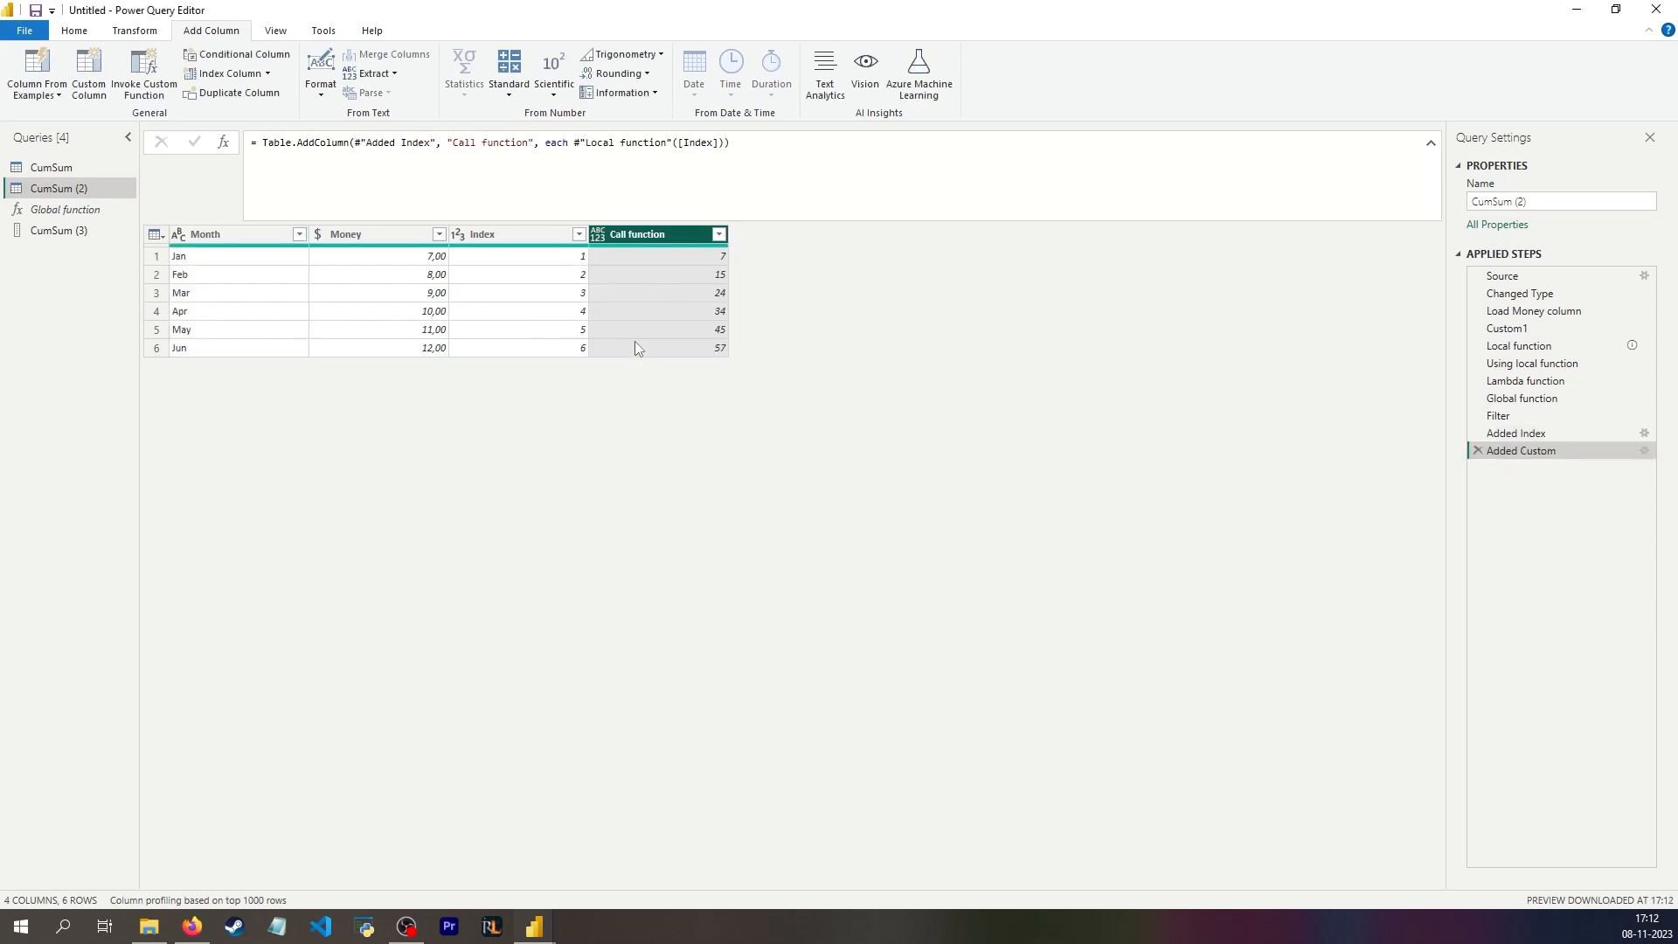
Step: Give the Call function column the number type by adding the argument type number to its Table.AddColumn formula
{"action": "left_click", "coordinate": [725, 141]}
{"action": "type", "text": ", type number"}
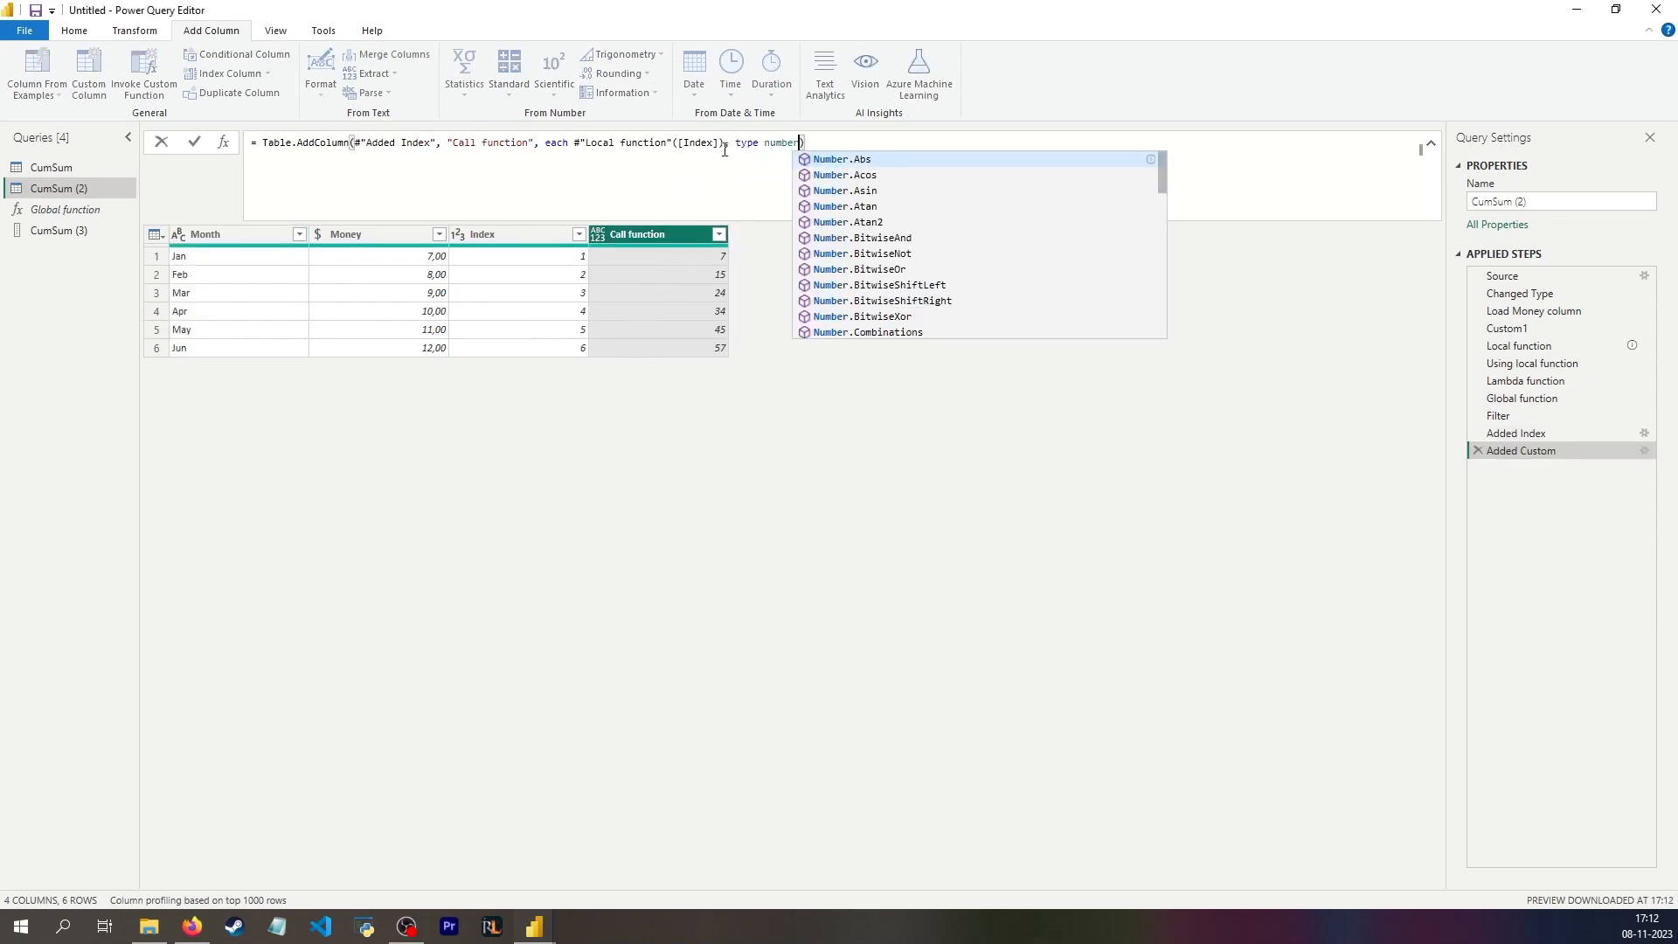
{"action": "left_click", "coordinate": [672, 517]}
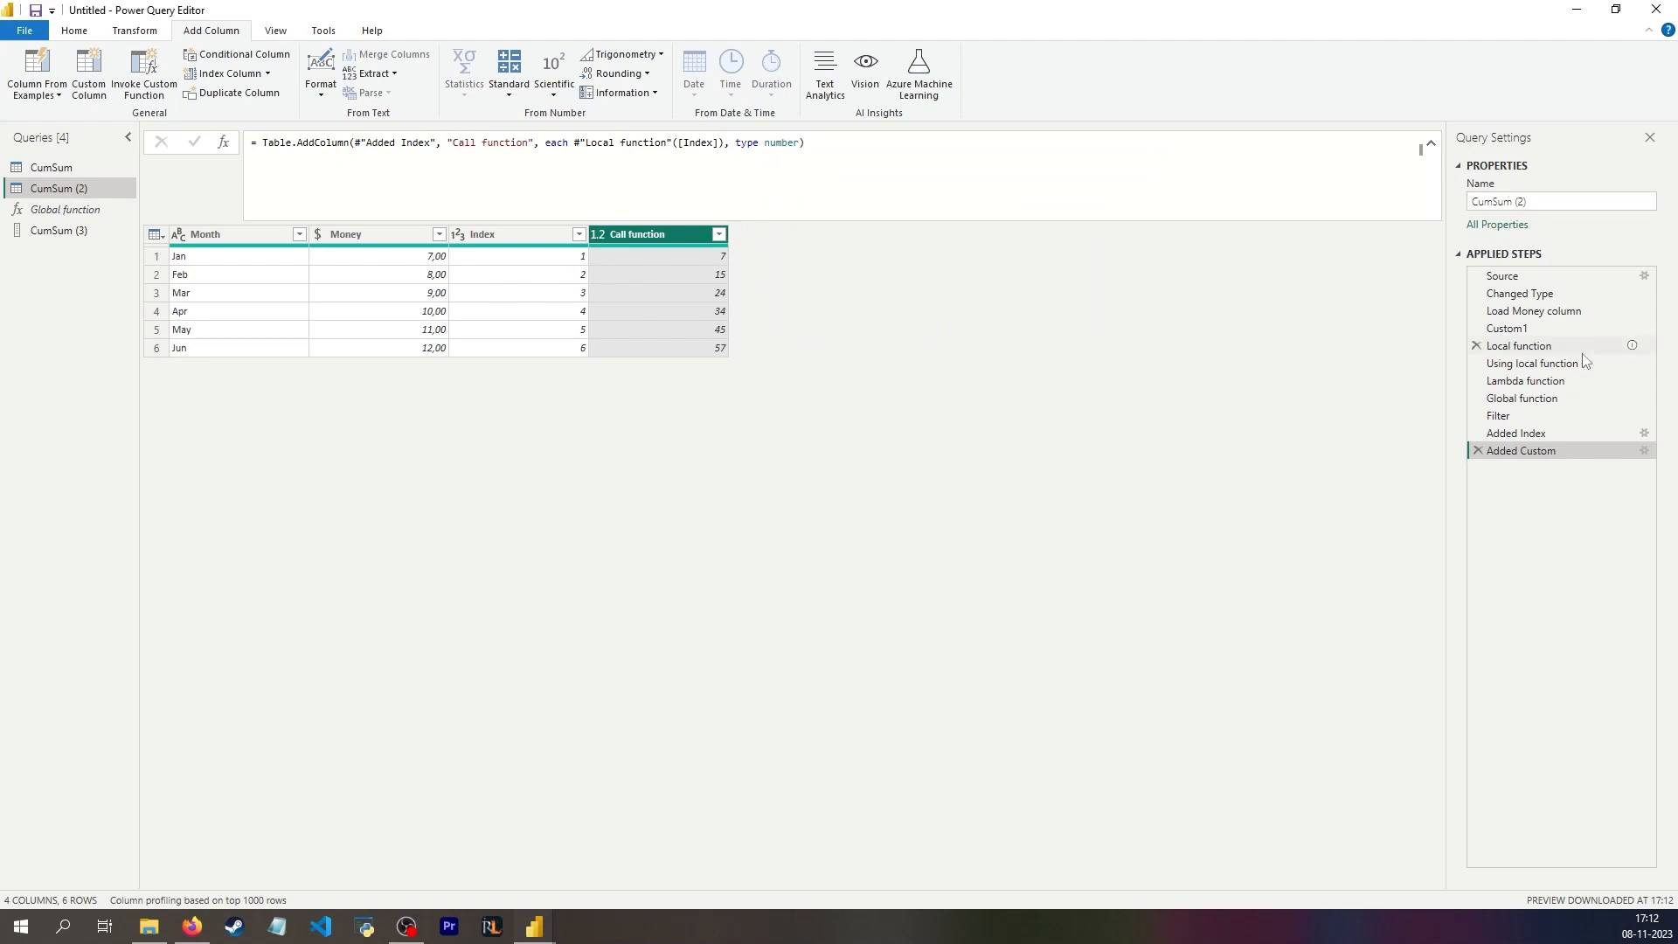
Step: Rename the Added Custom step as Calling function
{"action": "left_click", "coordinate": [1549, 383]}
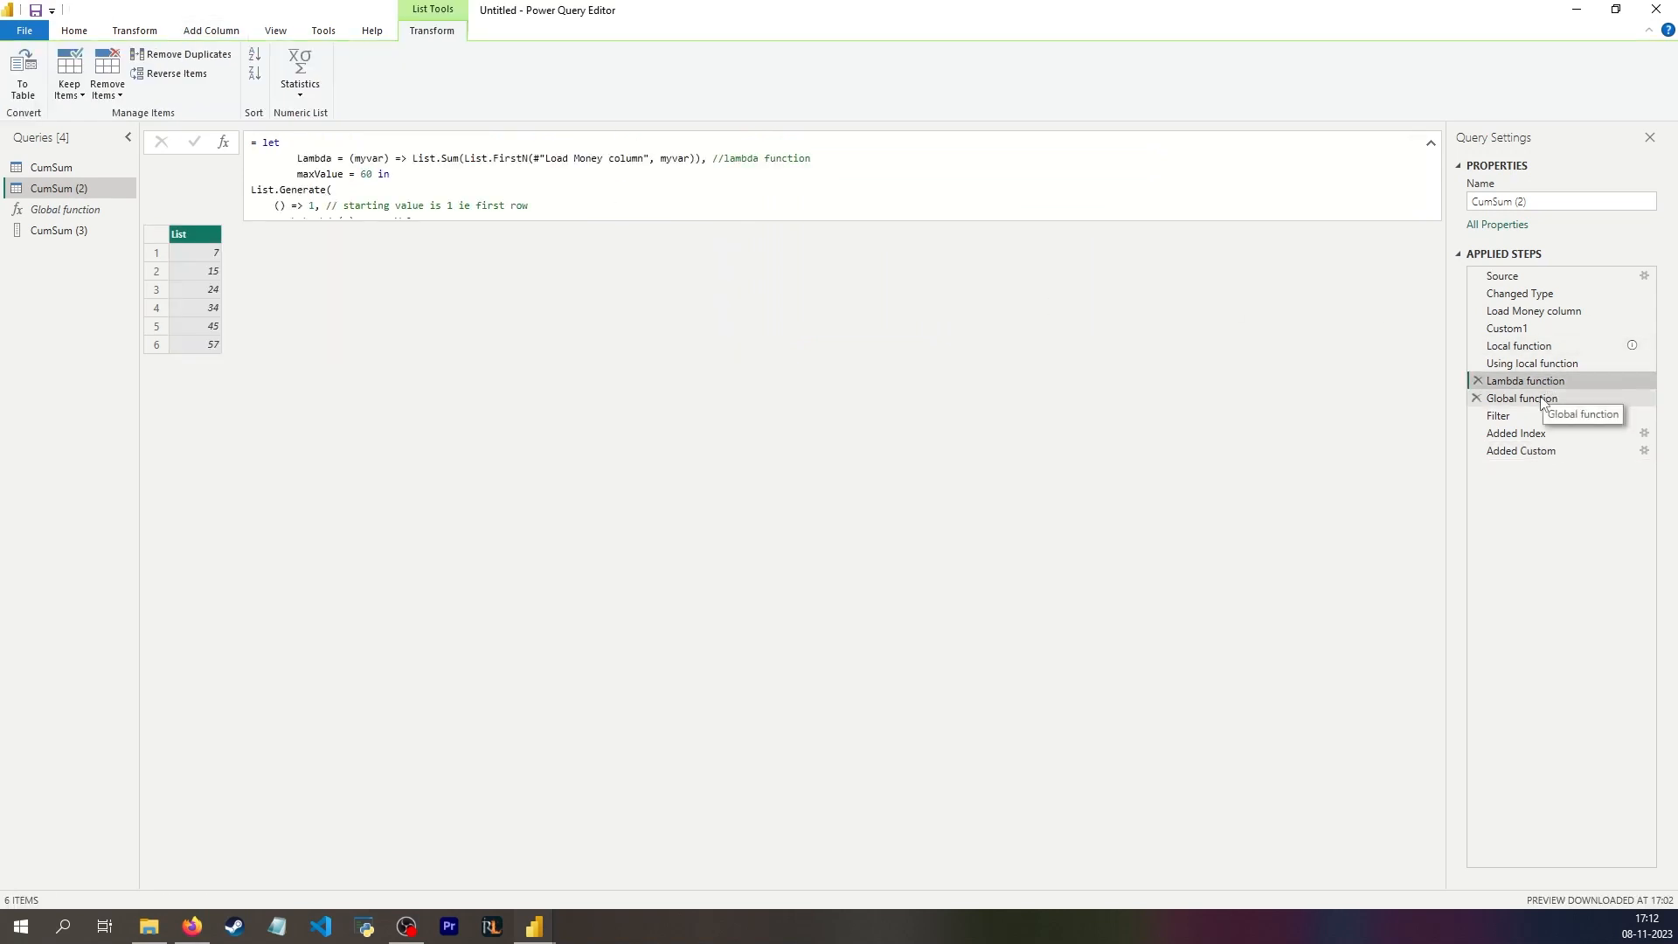
{"action": "left_click", "coordinate": [1522, 451]}
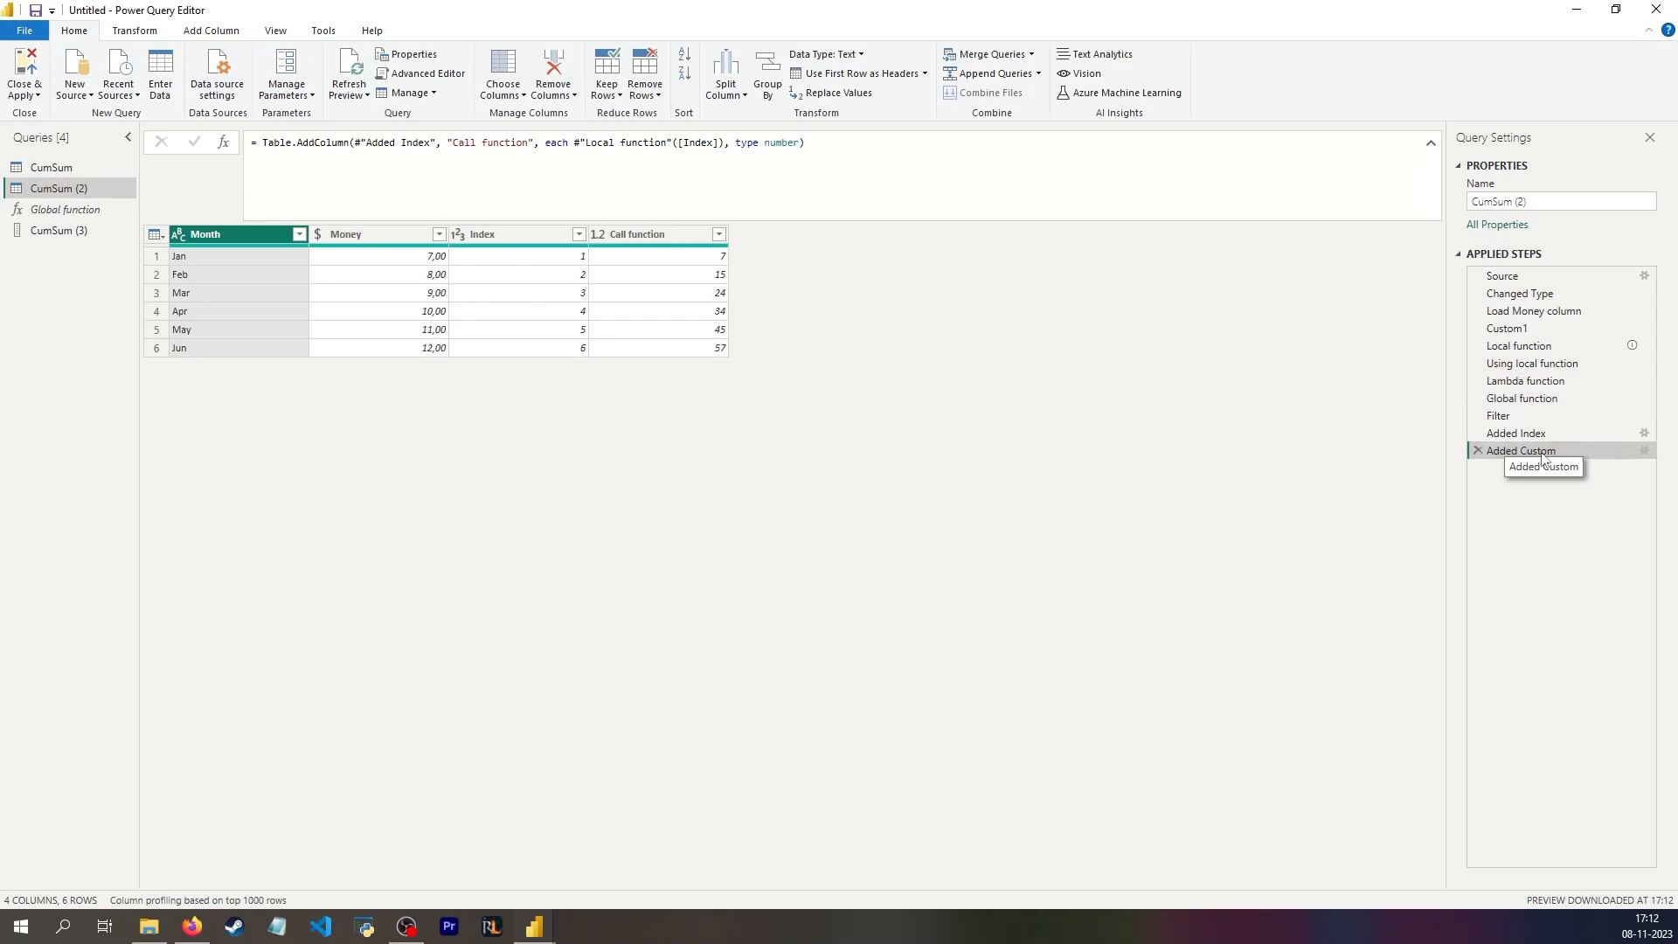
{"action": "left_click", "coordinate": [1544, 453]}
{"action": "type", "text": "Calling function"}
{"action": "key", "text": "Return"}
Step: Compare the list from Using local function with the table from Calling function
{"action": "left_click", "coordinate": [1541, 367]}
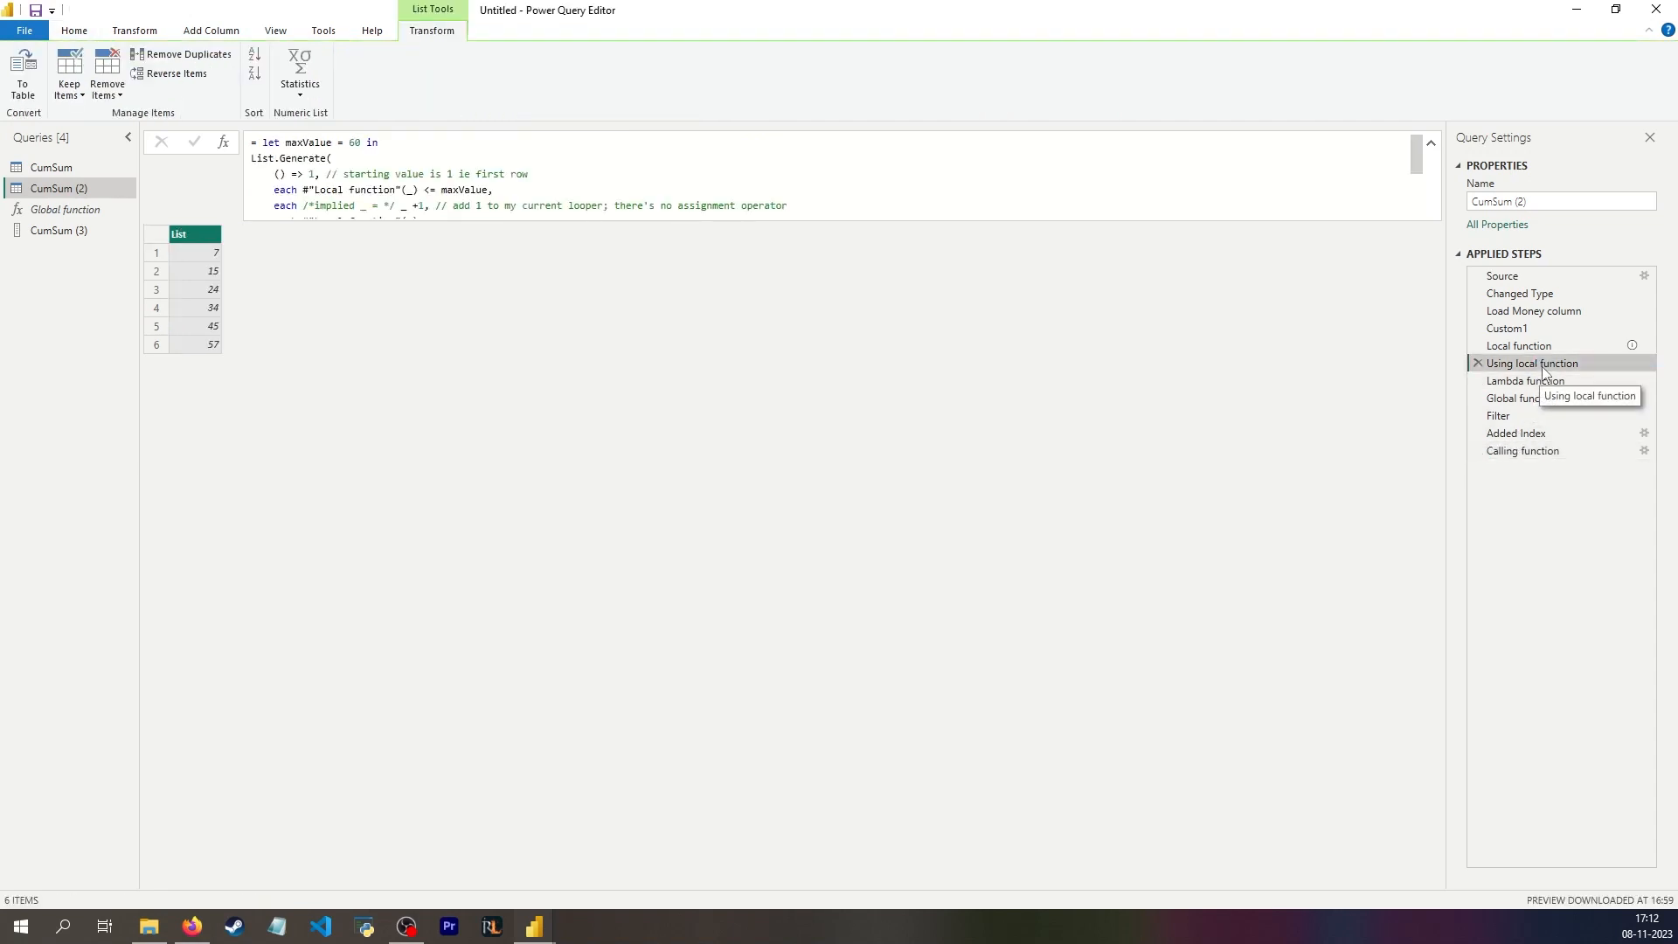
{"action": "left_click", "coordinate": [1556, 451]}
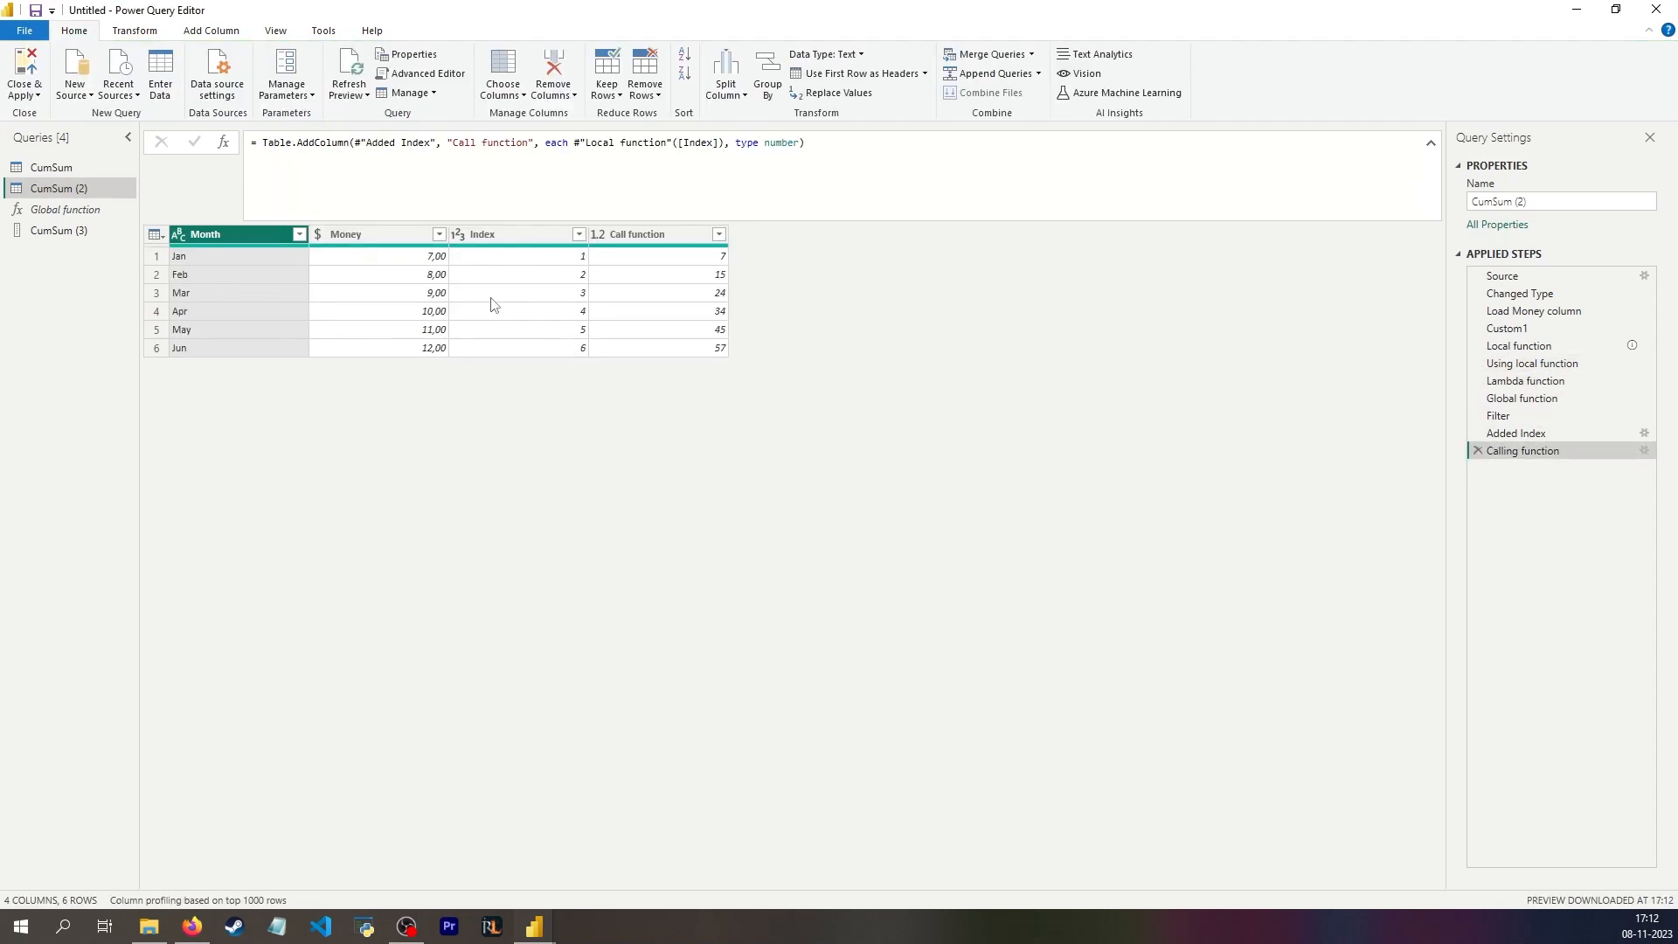
{"action": "left_click", "coordinate": [1541, 370]}
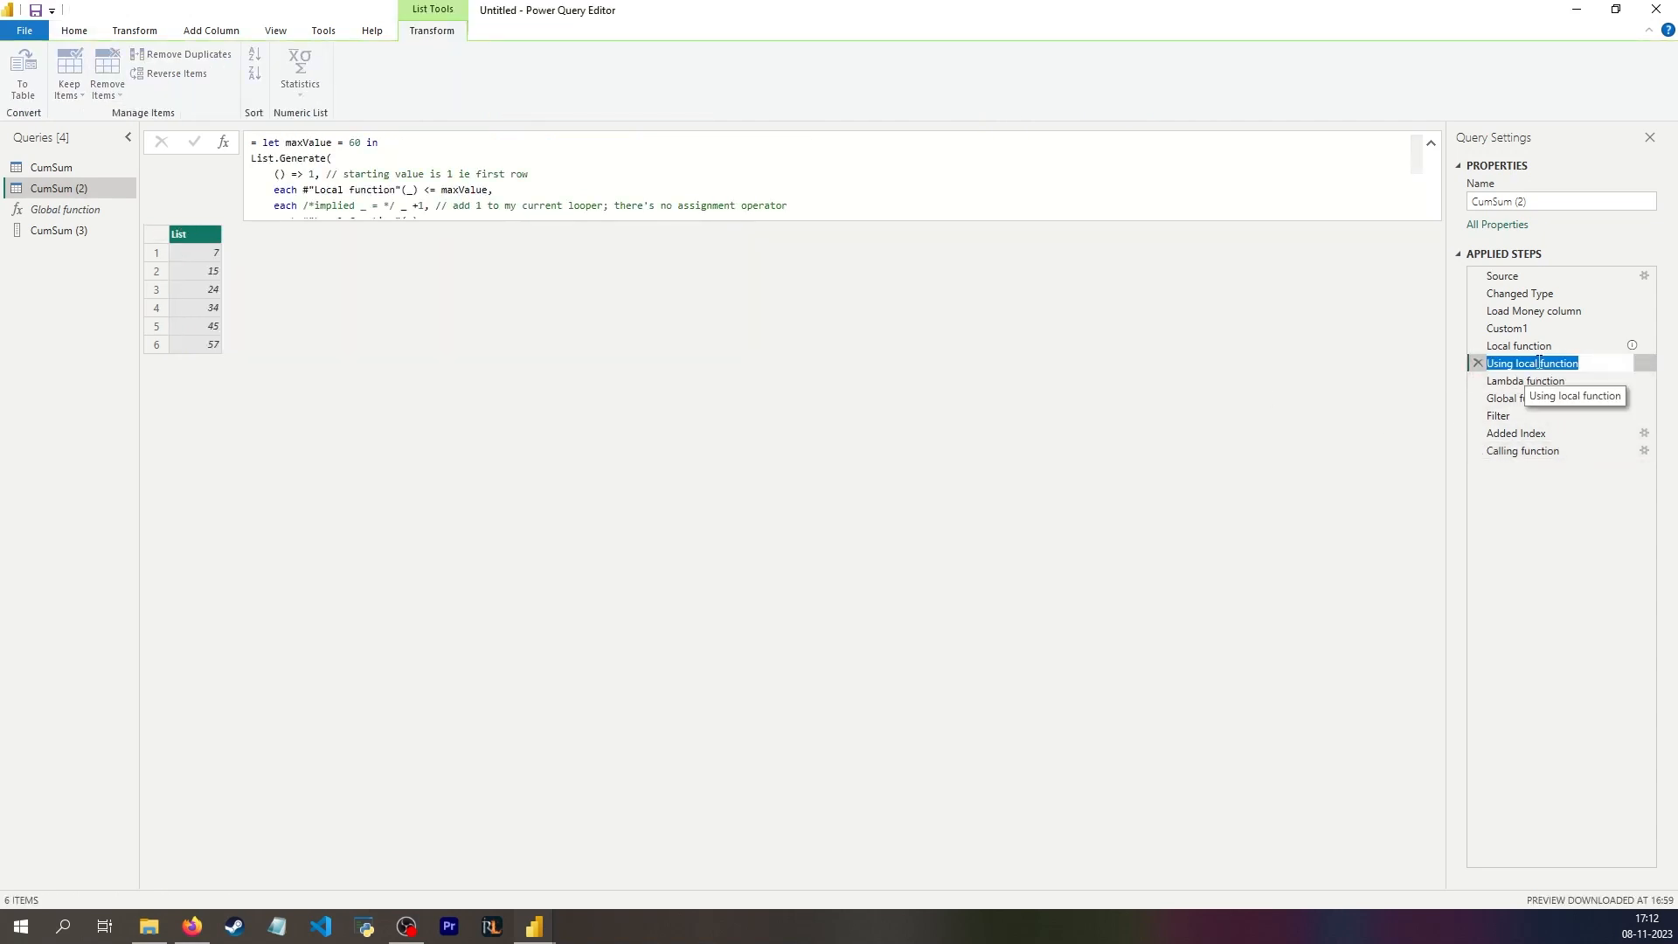
{"action": "left_click", "coordinate": [1503, 449]}
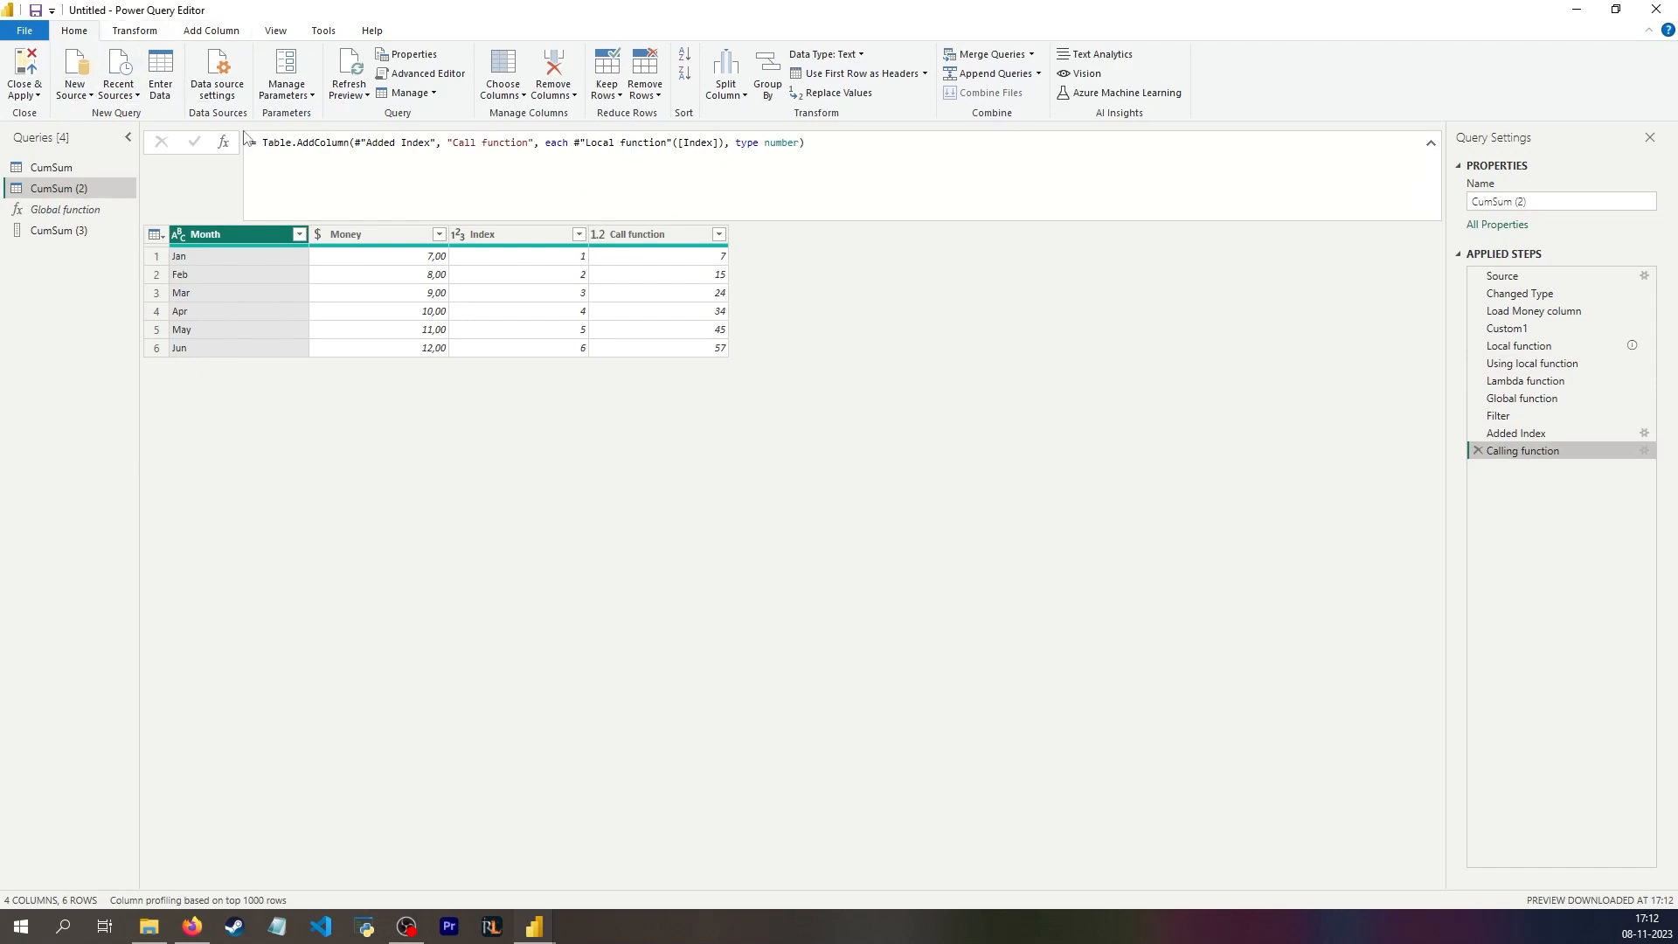
Step: Add a custom column named Lookup to the Calling function table with the formula #"Using local function"{[Index]}
{"action": "left_click", "coordinate": [193, 36]}
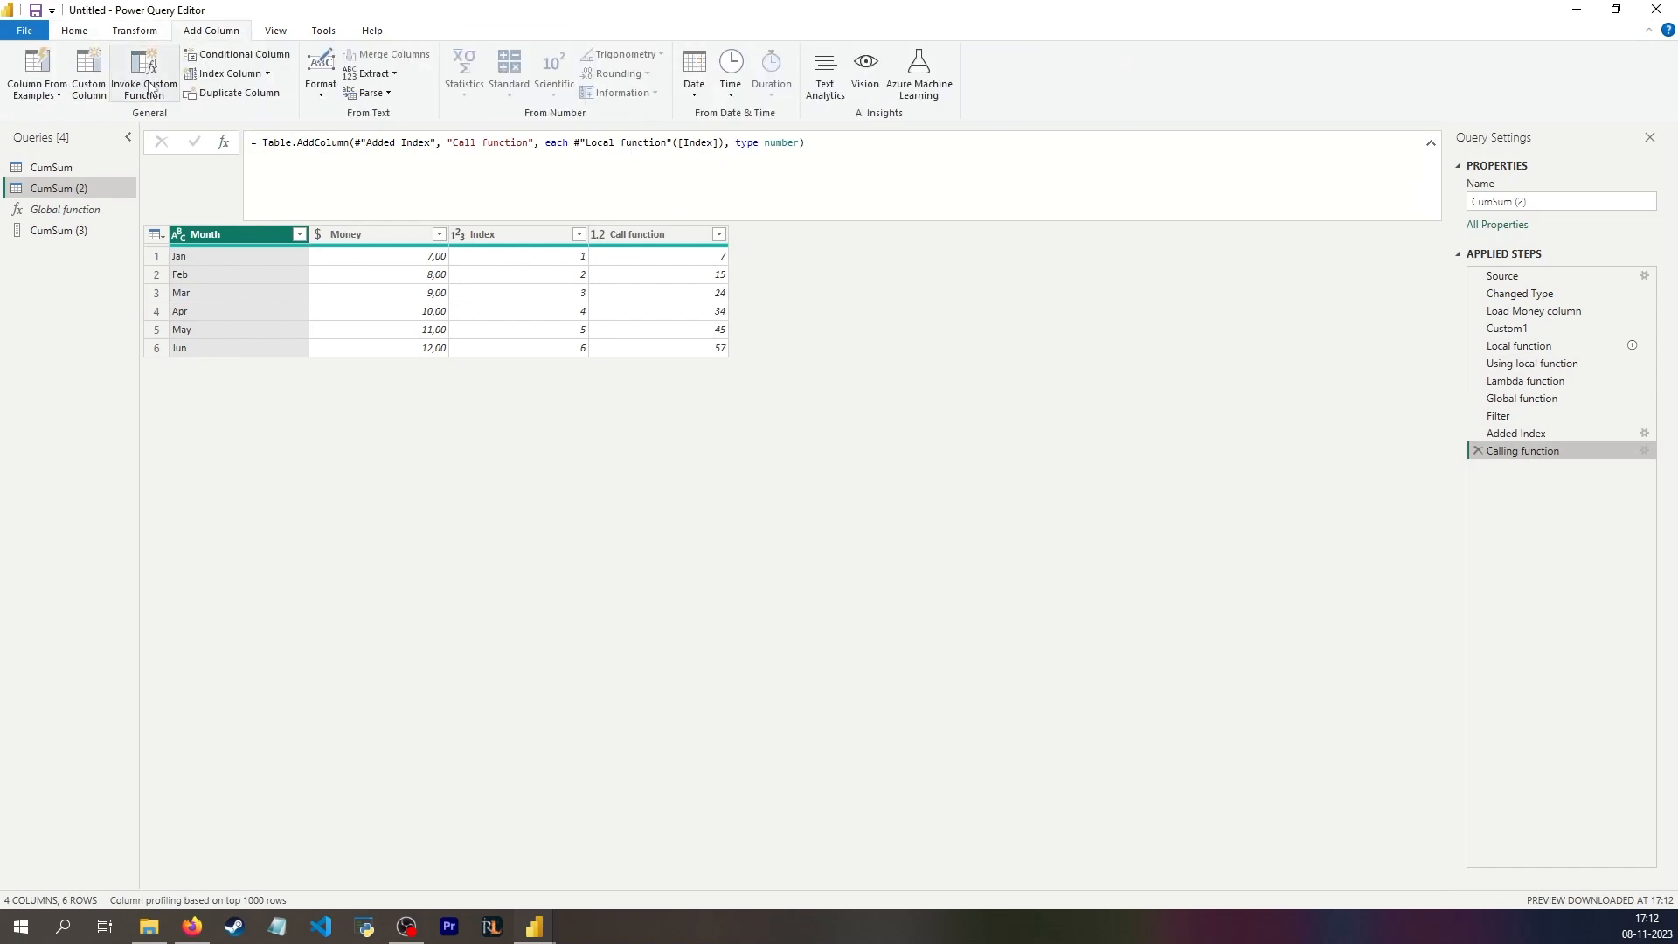
{"action": "left_click", "coordinate": [90, 78]}
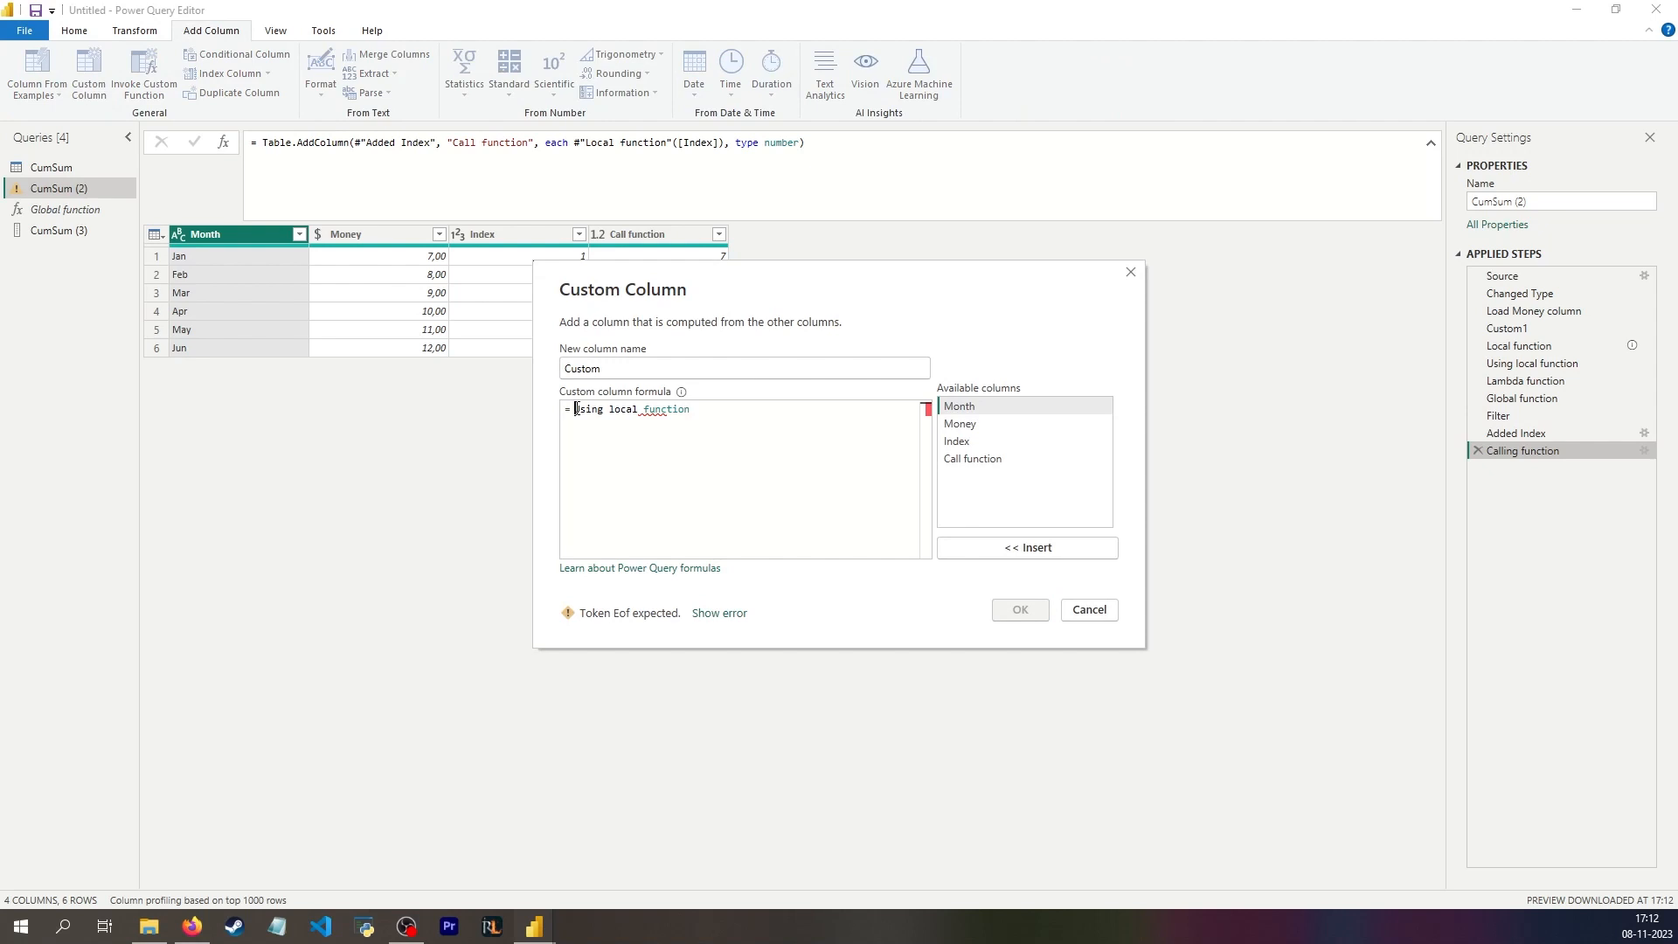
{"action": "type", "text": "#\""}
{"action": "left_click", "coordinate": [730, 409]}
{"action": "type", "text": "\""}
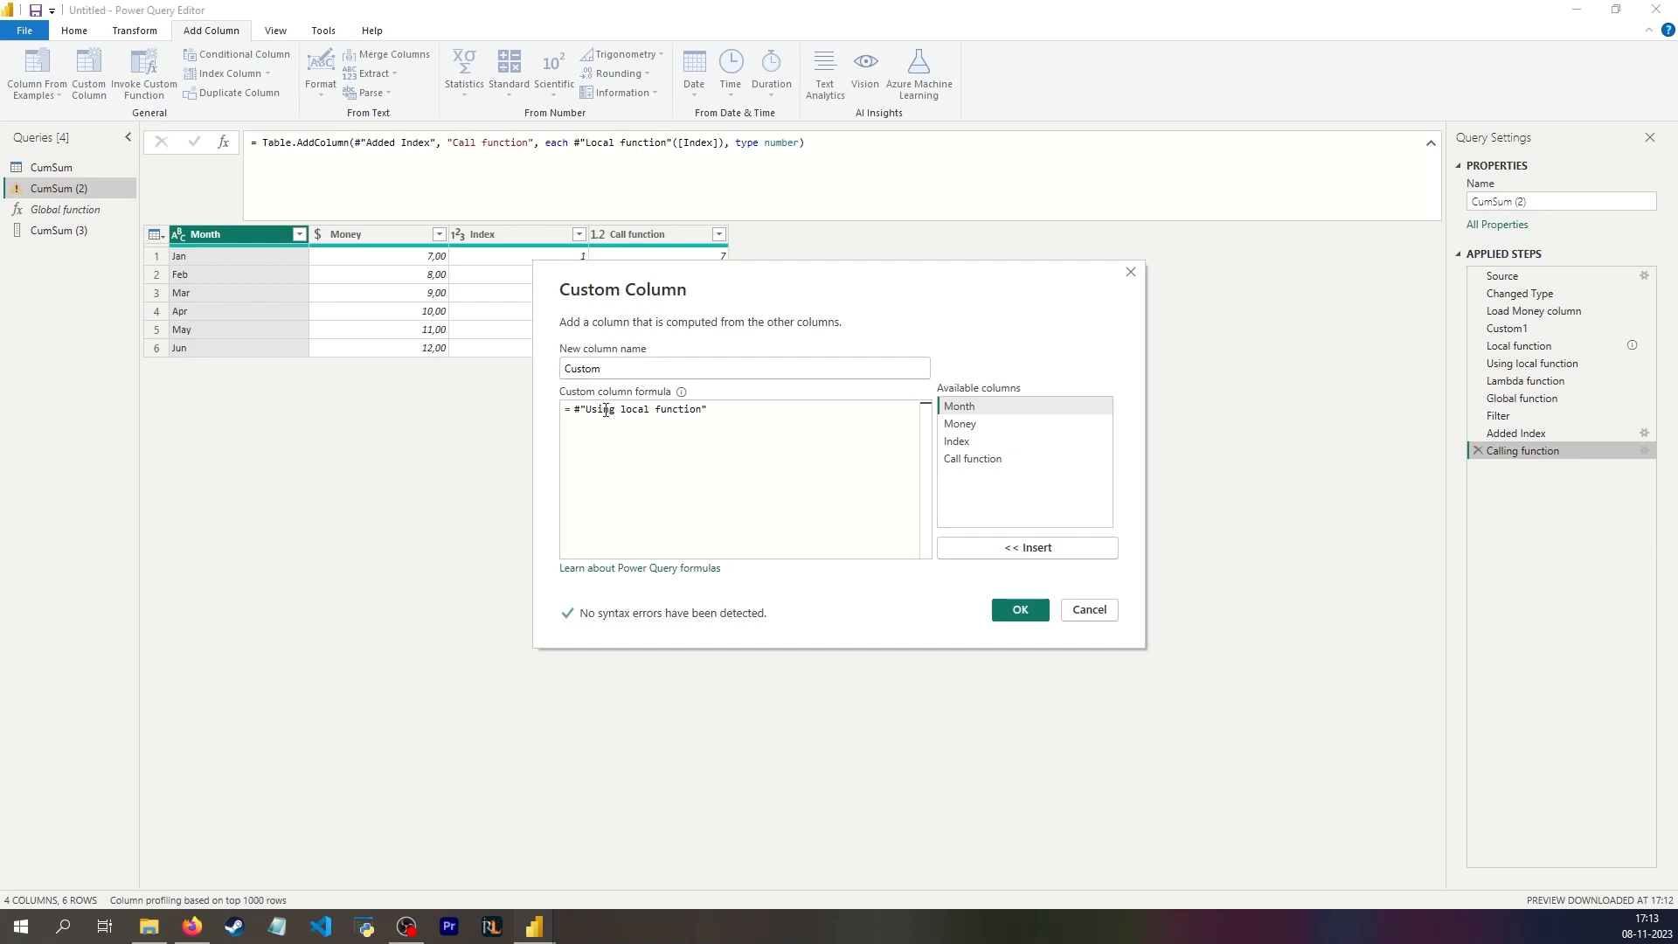
{"action": "type", "text": "("}
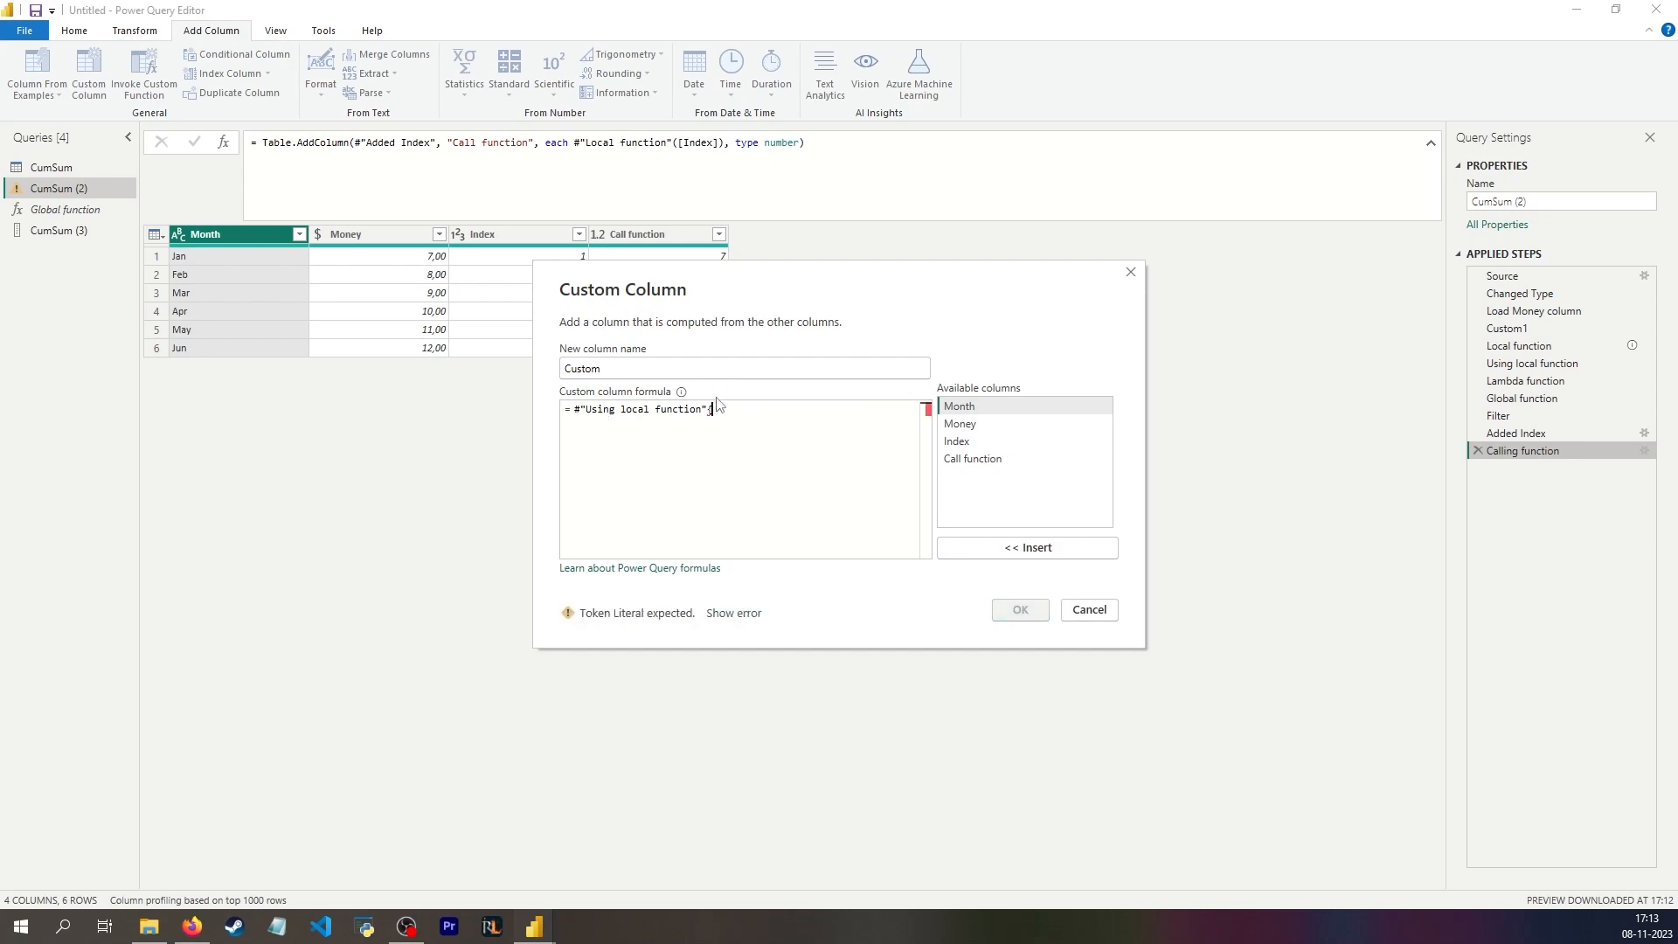
{"action": "type", "text": "}"}
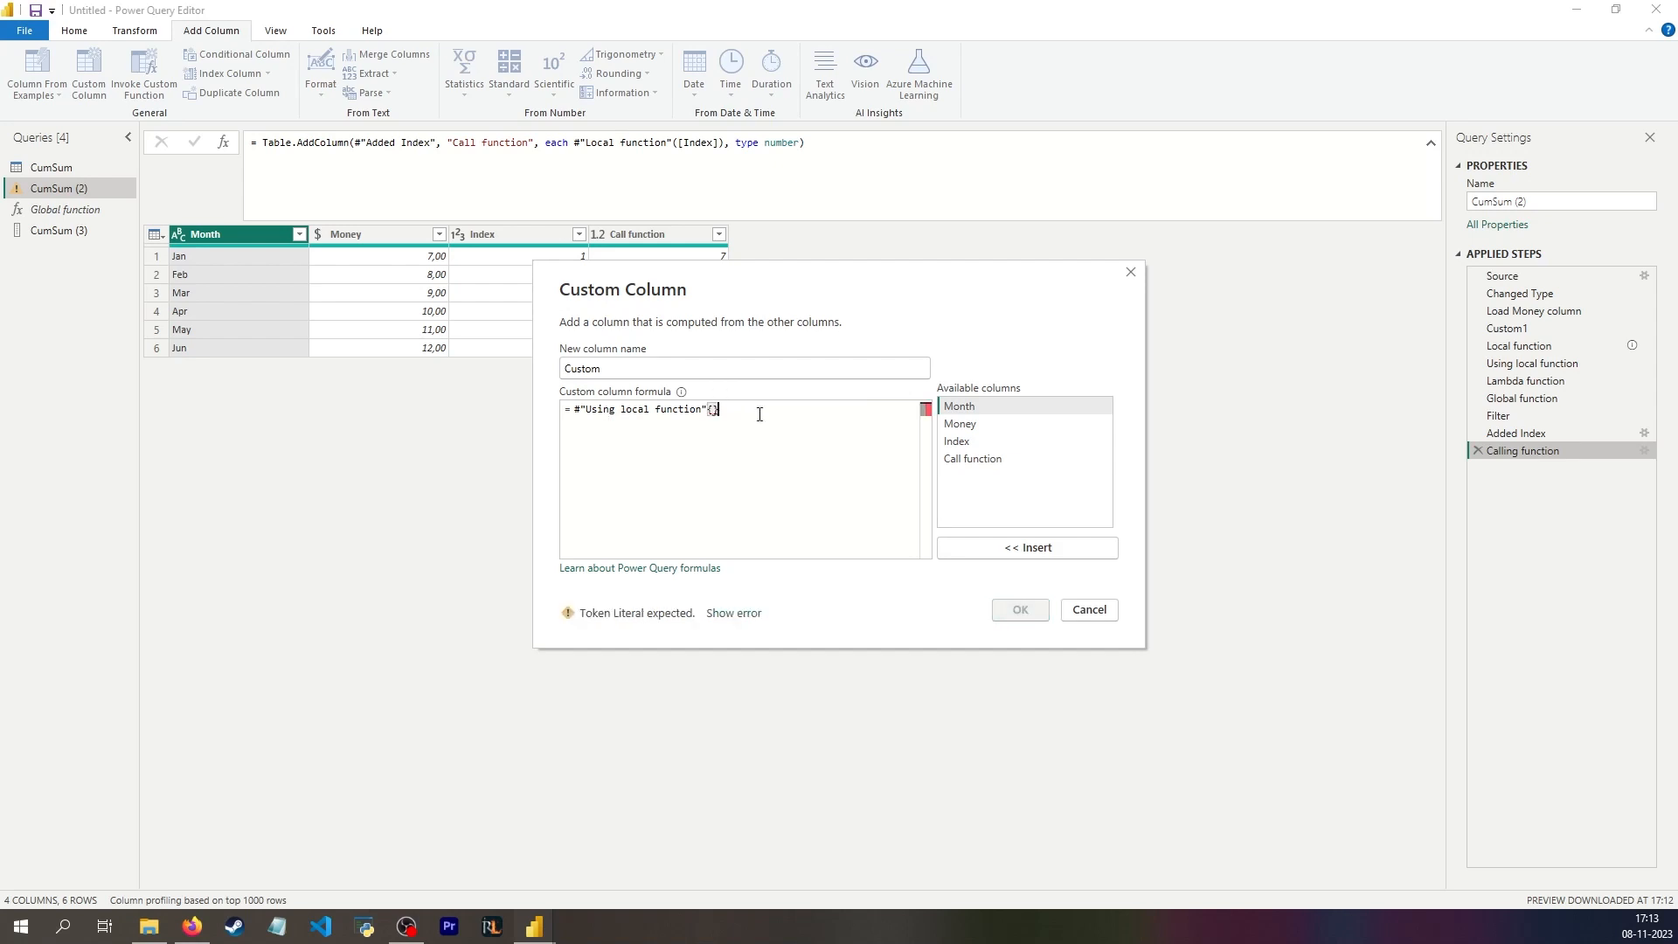
{"action": "double_click", "coordinate": [956, 442]}
{"action": "double_click", "coordinate": [673, 377]}
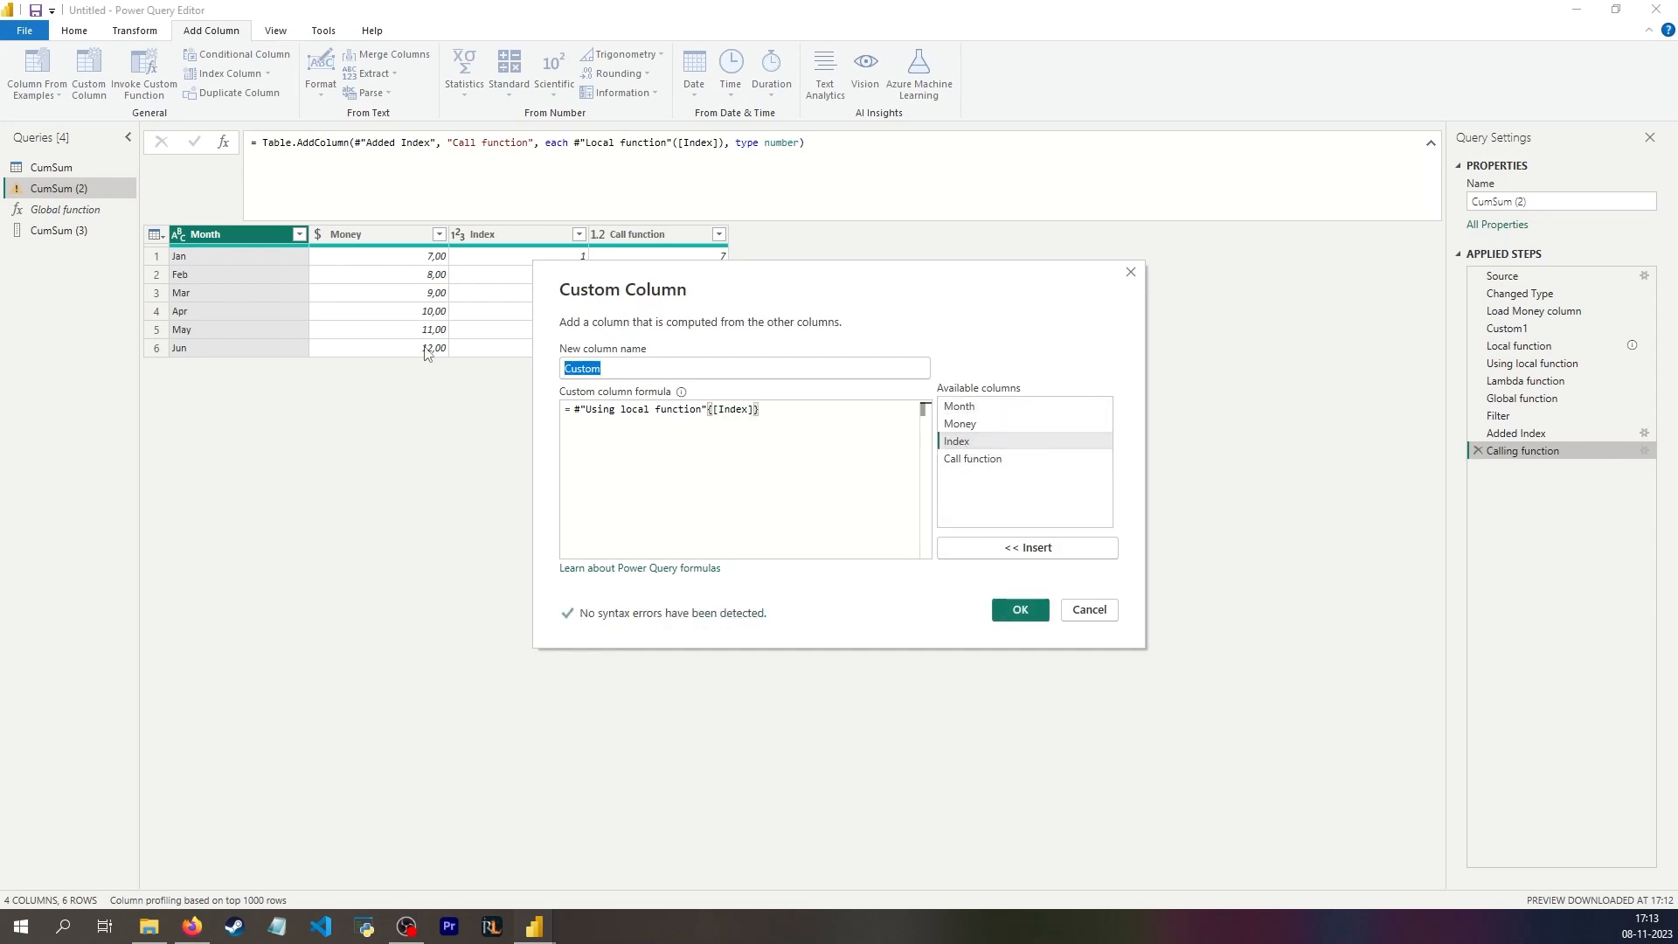
{"action": "type", "text": "Lookup"}
{"action": "left_click", "coordinate": [1020, 609]}
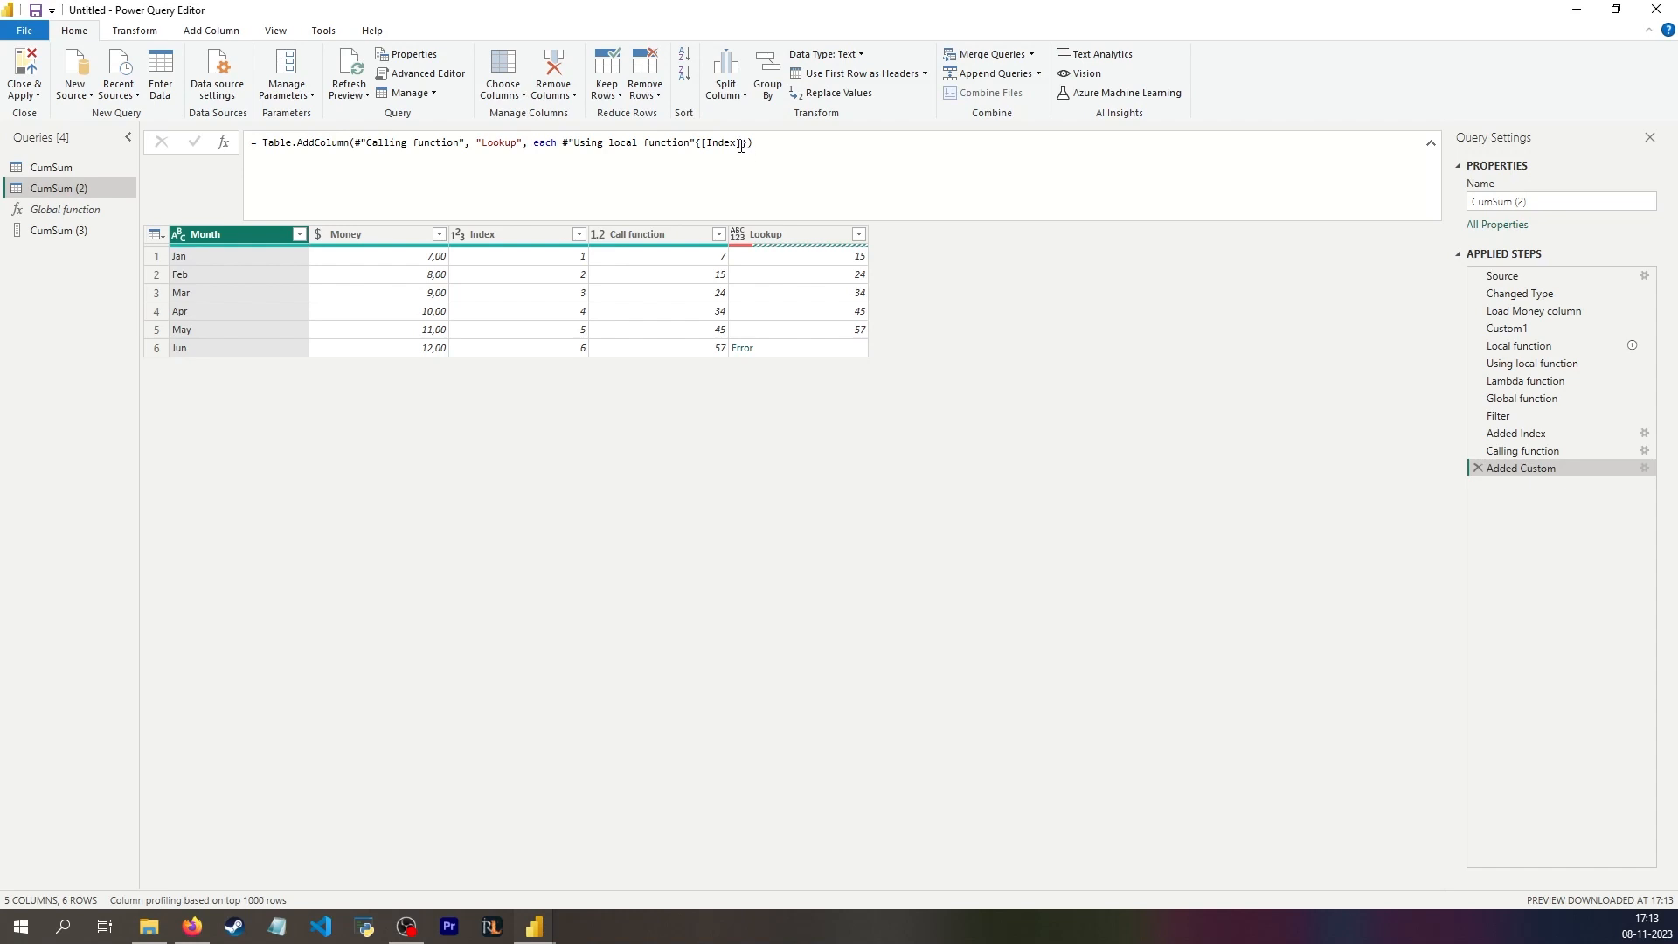
Step: Change the Lookup formula's list position to [Index] -1 and rename the Added Custom step as Lookup
{"action": "left_click", "coordinate": [741, 143]}
{"action": "type", "text": "-1"}
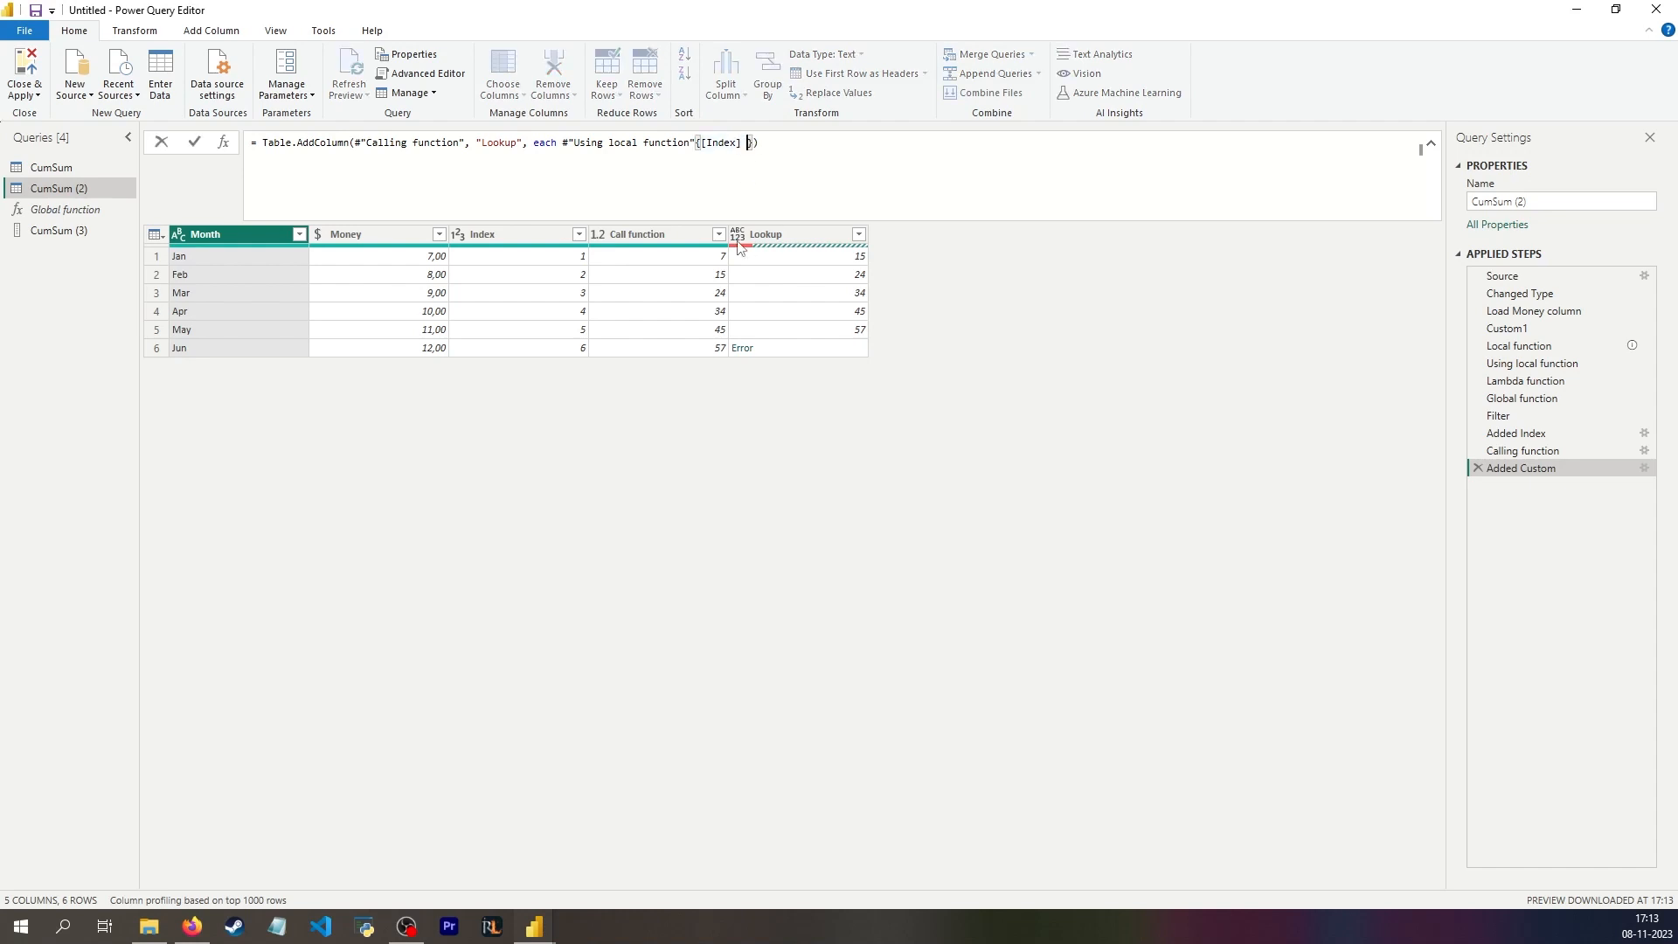
{"action": "key", "text": "Return"}
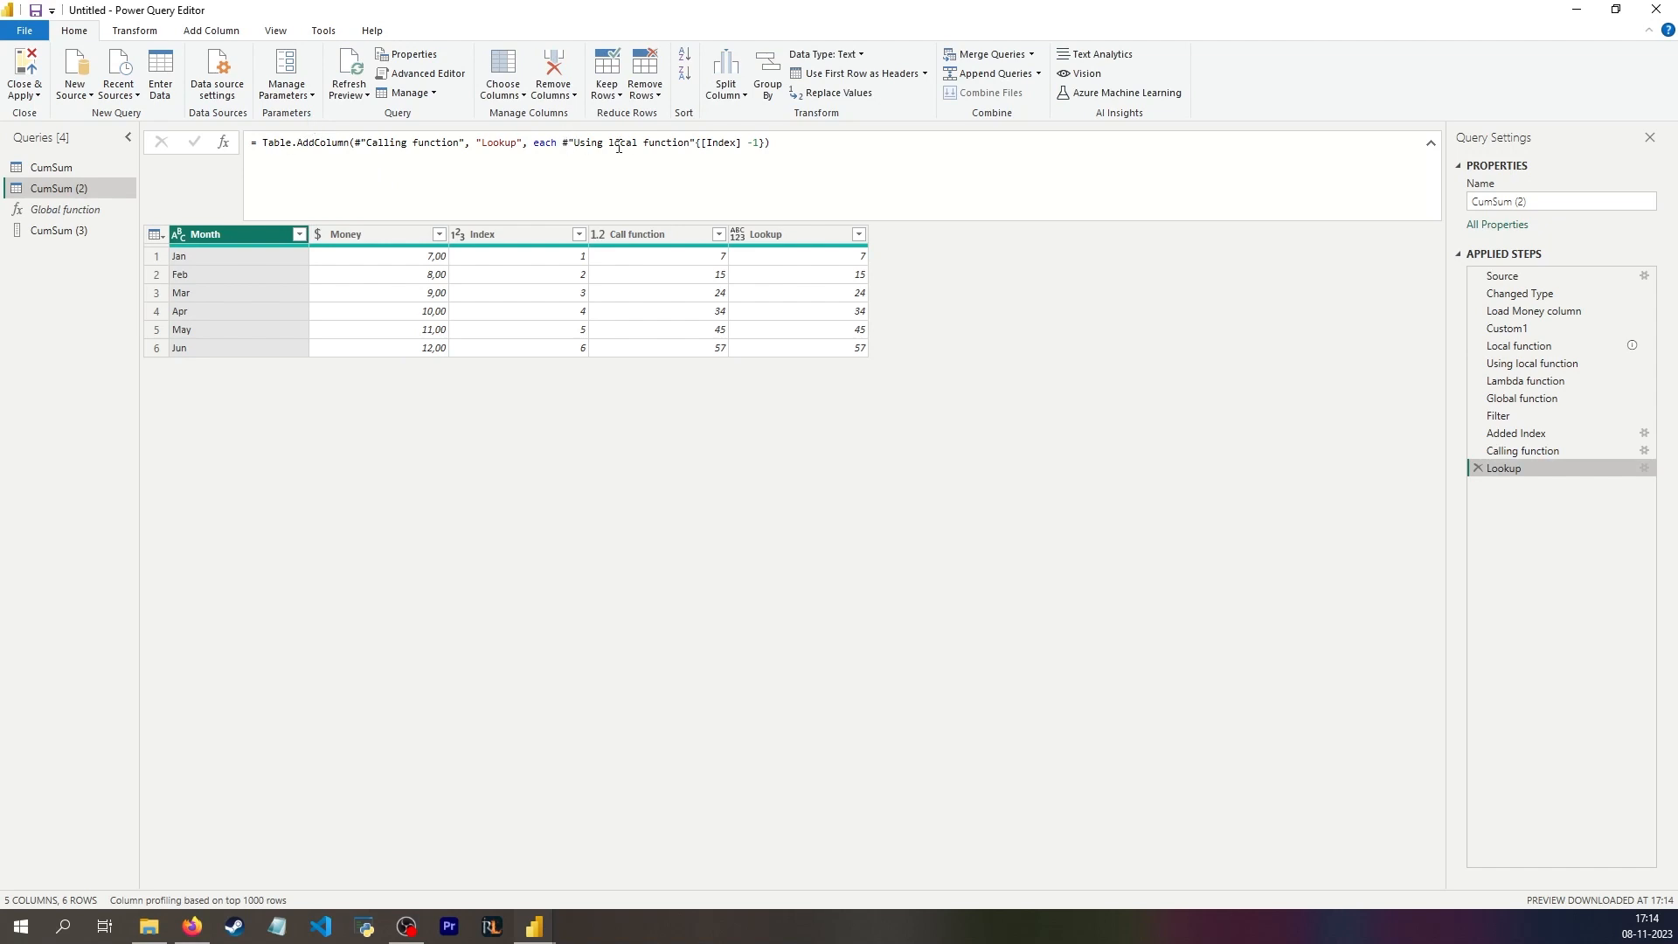
Step: Compare the Using local function list with the Lookup table, and inspect the first two items of the Lambda function list
{"action": "left_click", "coordinate": [1532, 363]}
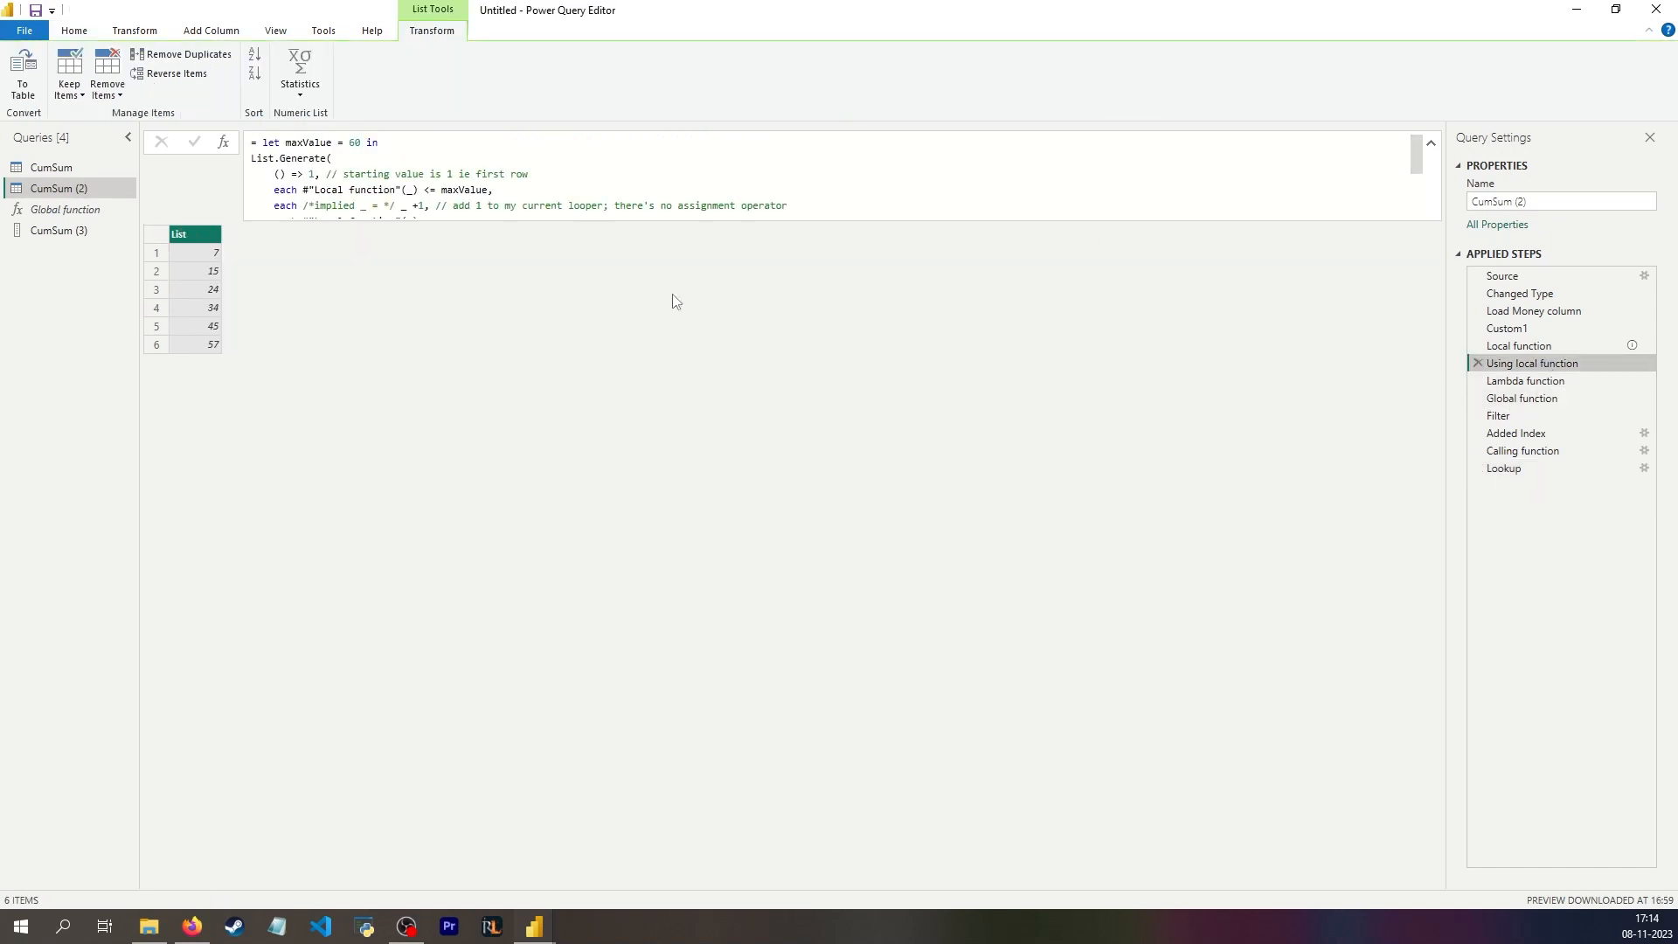
{"action": "left_click", "coordinate": [1573, 469]}
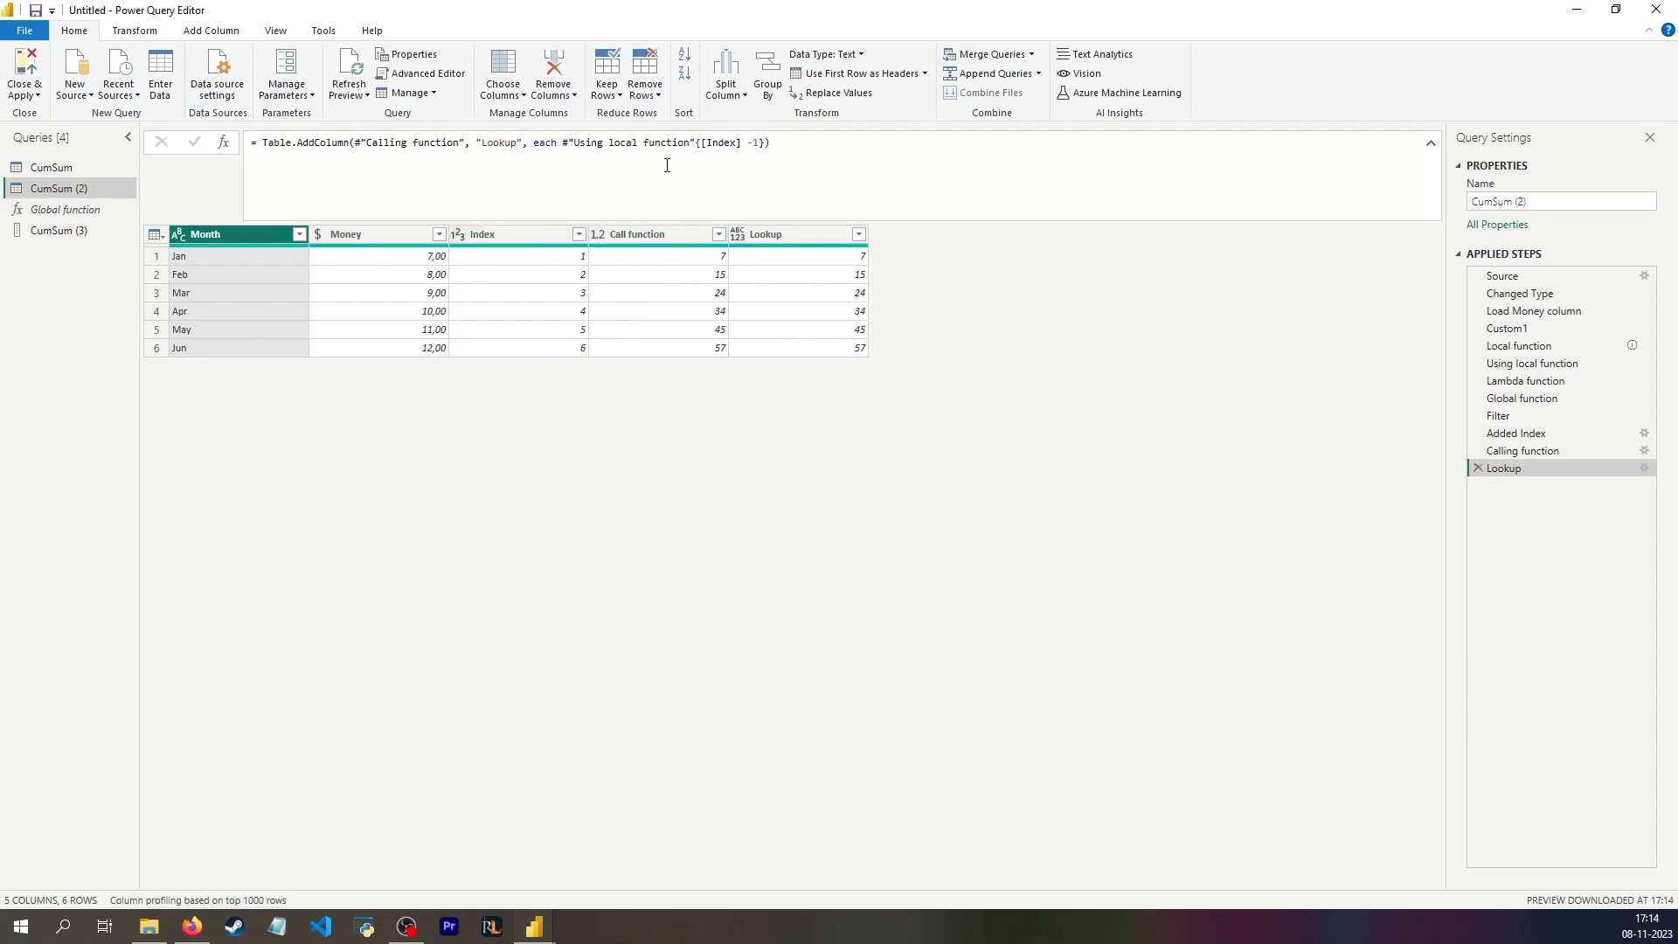
{"action": "left_click", "coordinate": [1545, 383]}
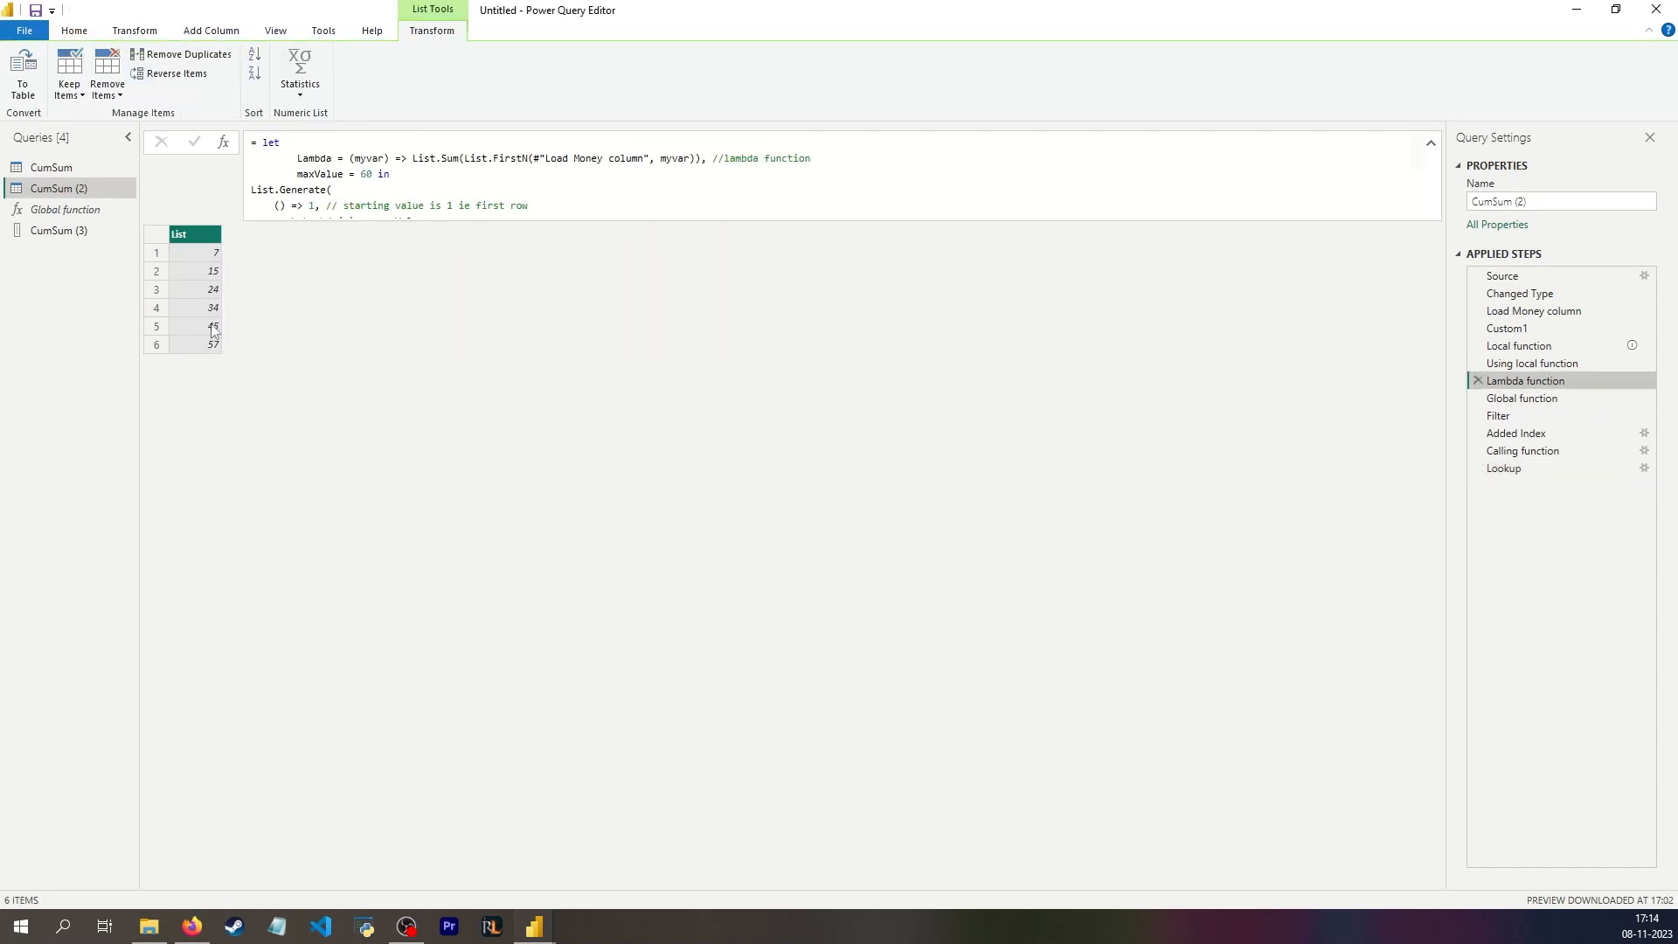
{"action": "left_click", "coordinate": [158, 255]}
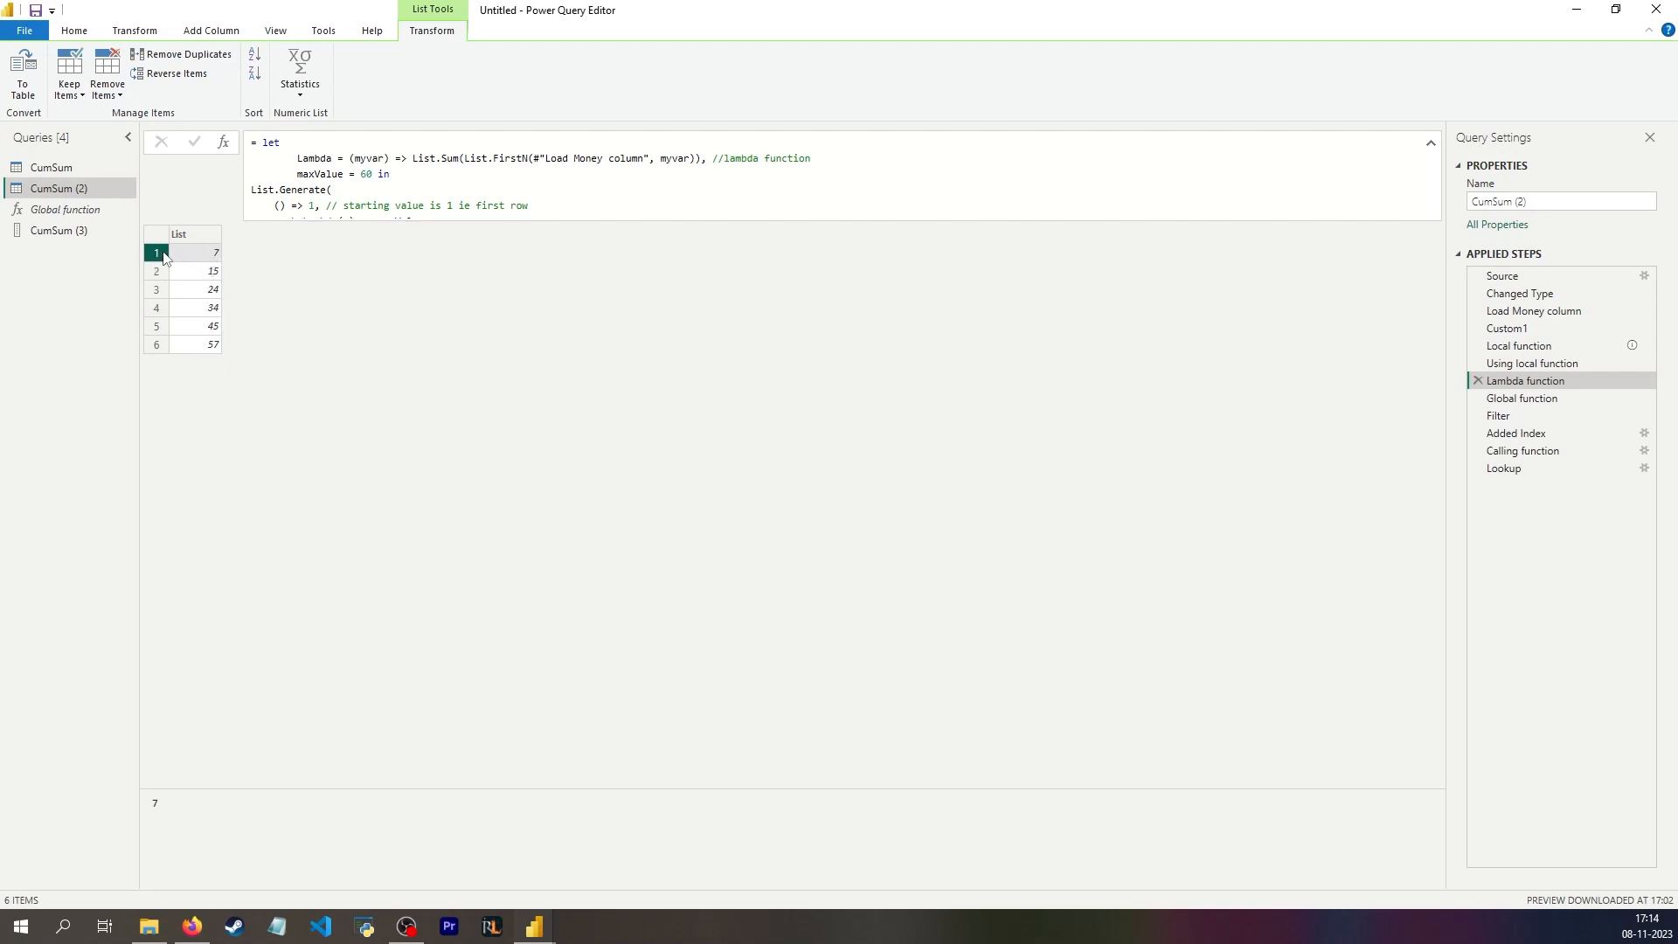
{"action": "left_click", "coordinate": [155, 275]}
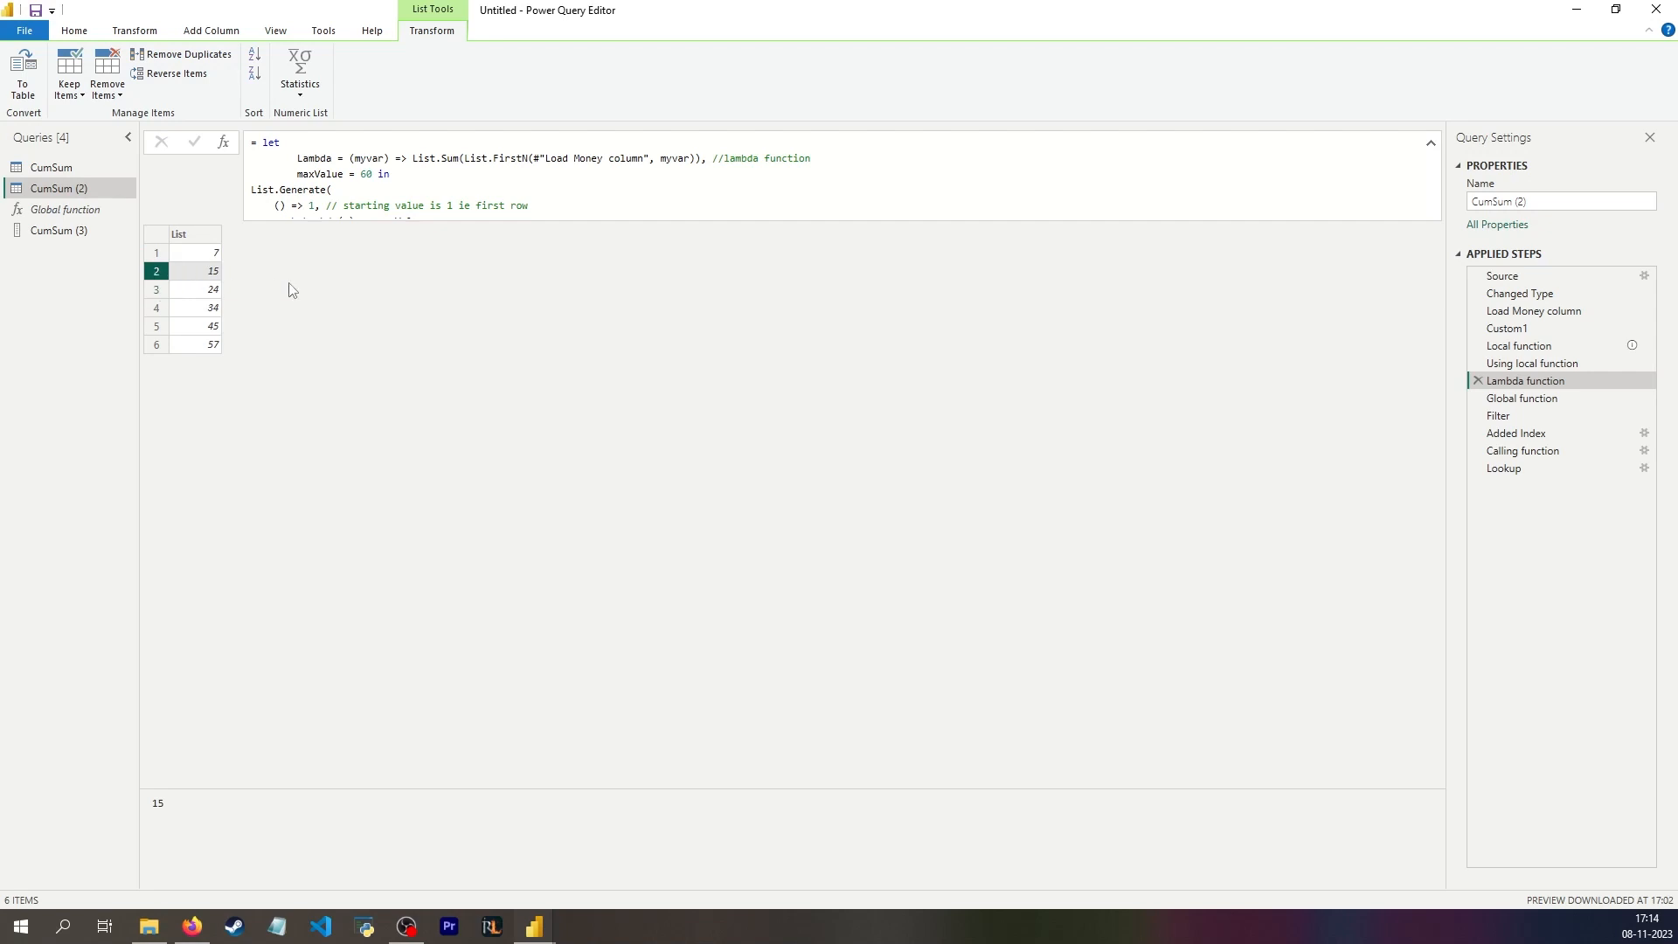
Step: Make the Lookup step's Table.AddColumn formula use #"Added Index" as its source table, and compare the result with the Calling function step
{"action": "left_click", "coordinate": [1506, 468]}
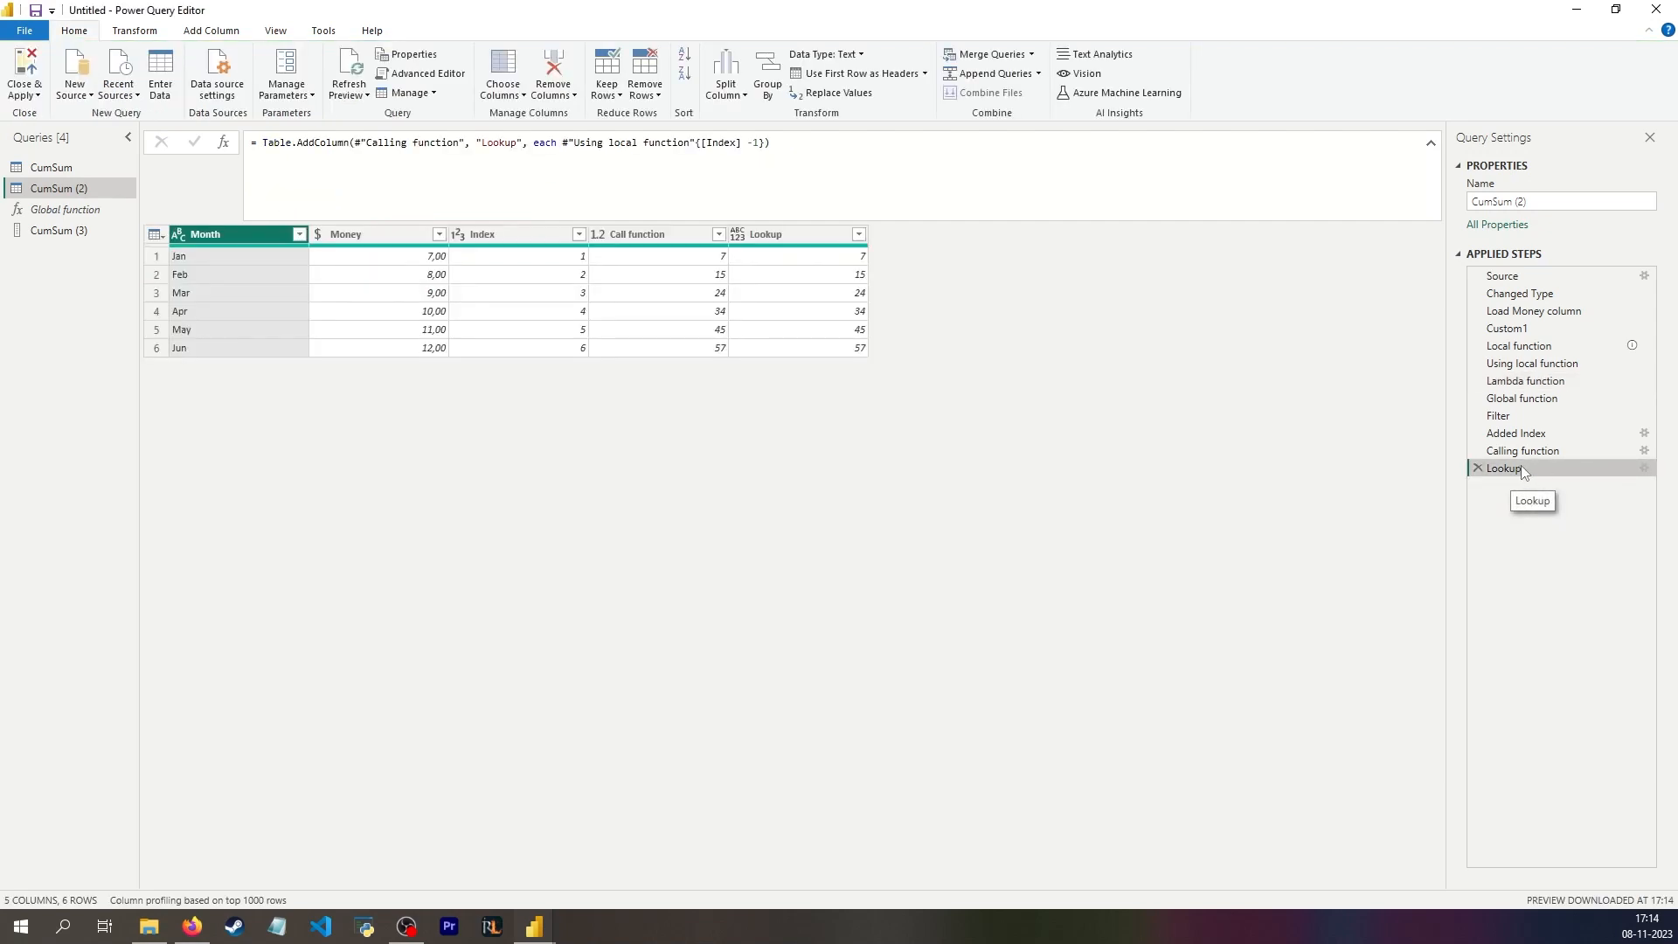
{"action": "left_click_drag", "start_coordinate": [465, 142], "coordinate": [358, 136]}
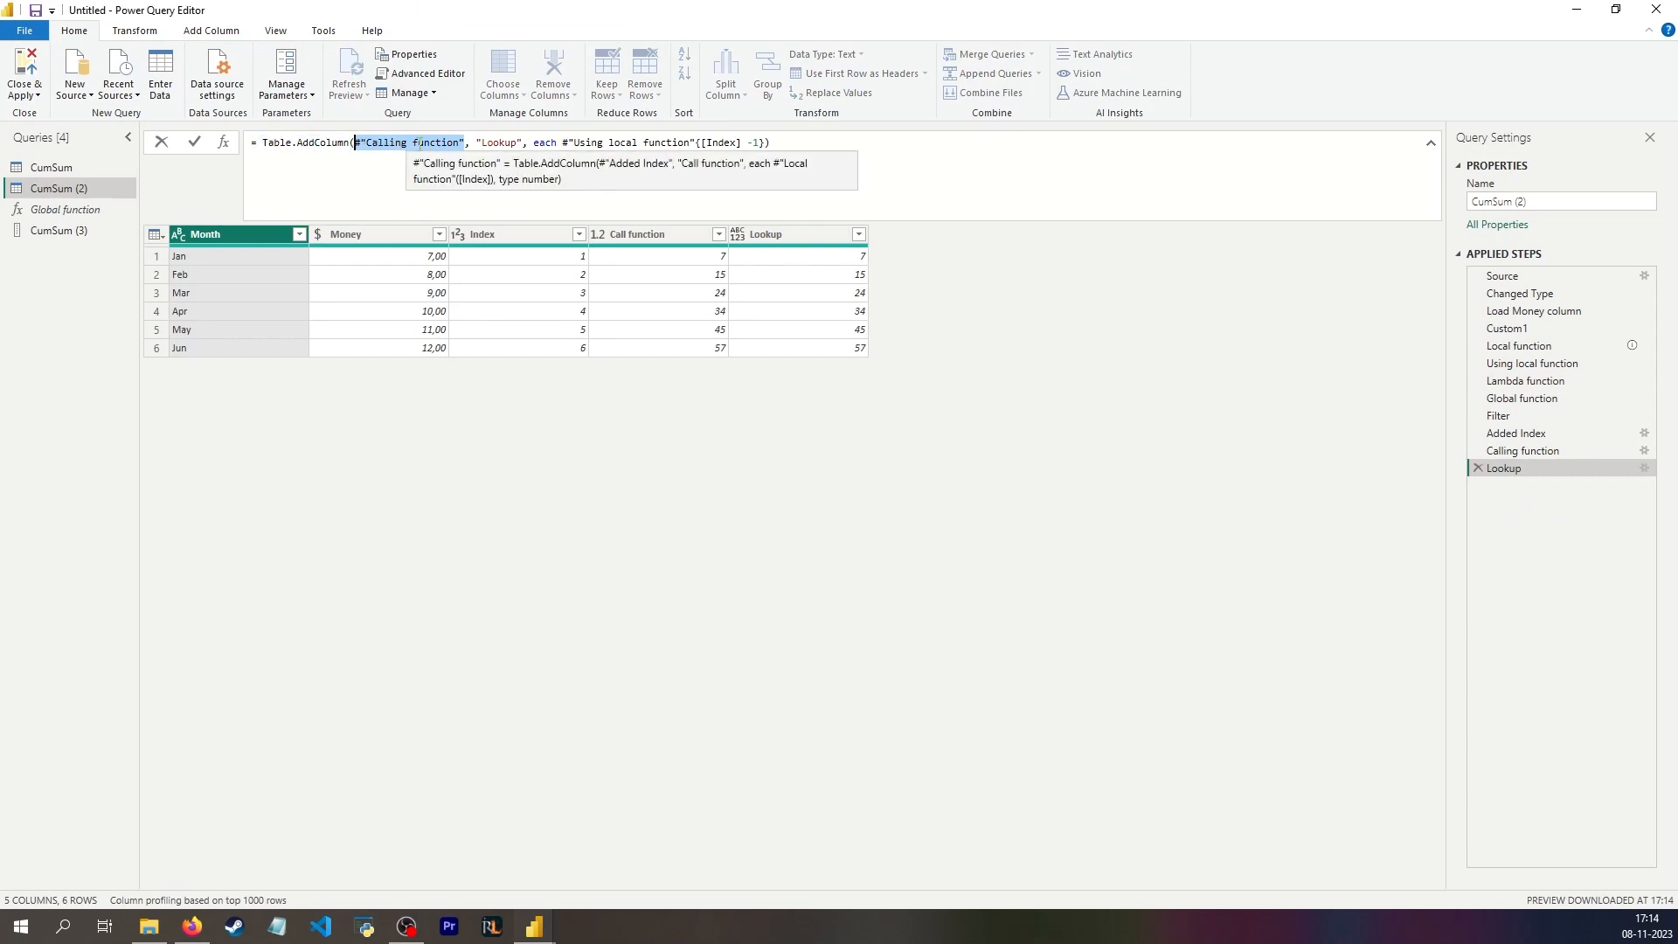
{"action": "type", "text": "#\"Added Index\""}
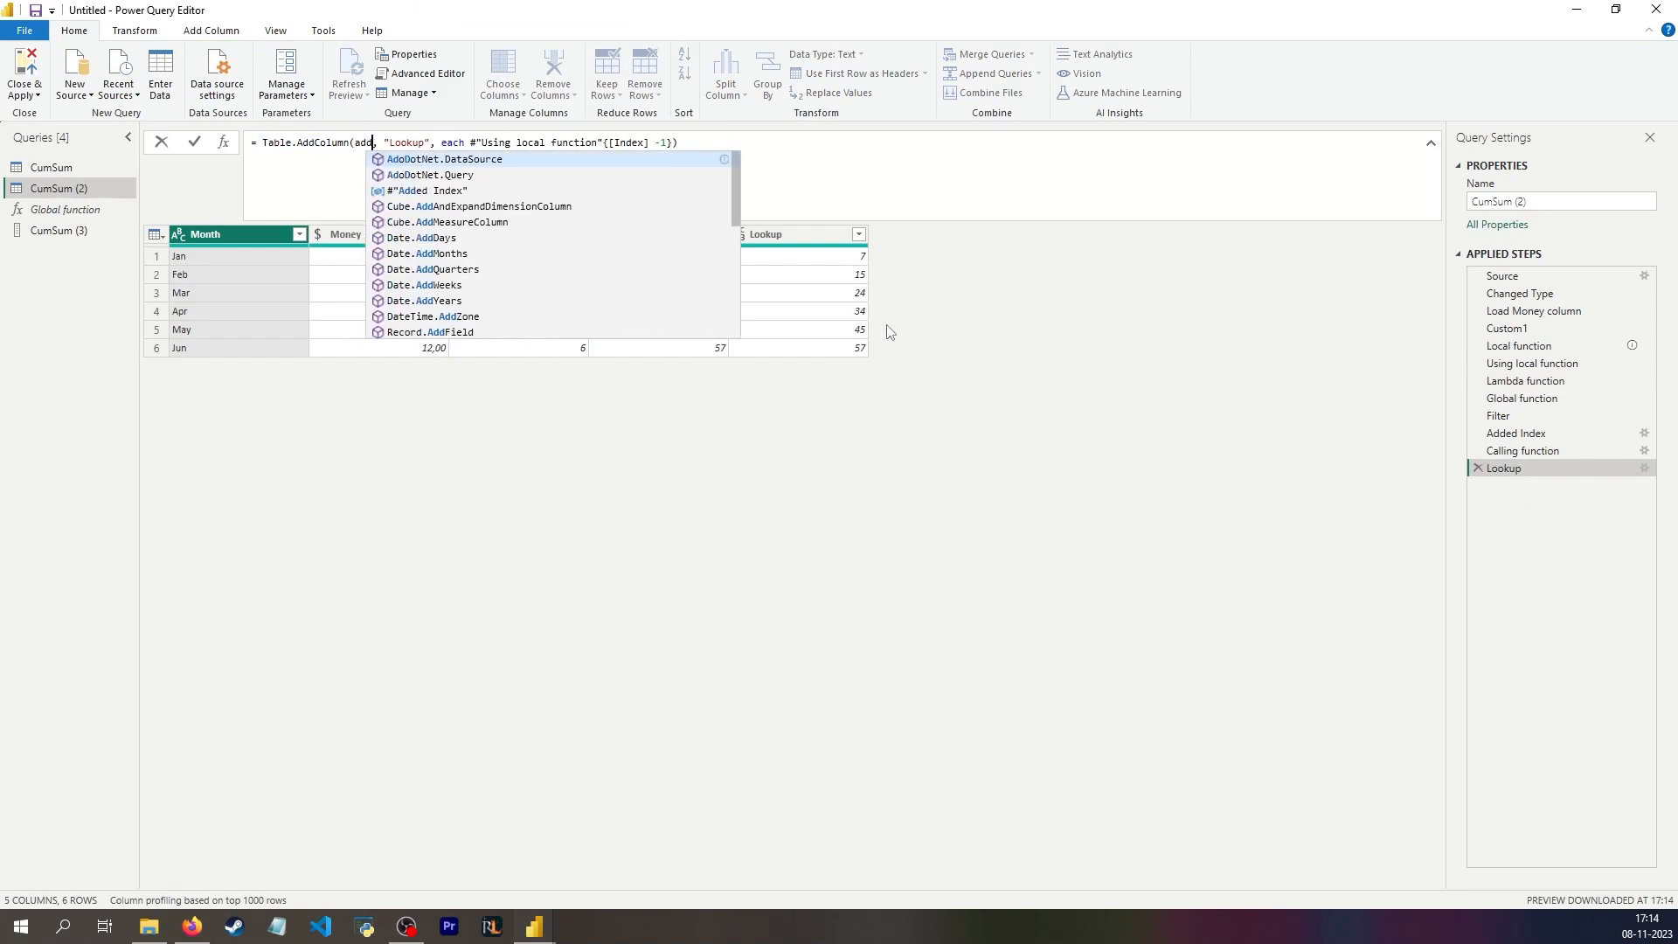
{"action": "key", "text": "Tab"}
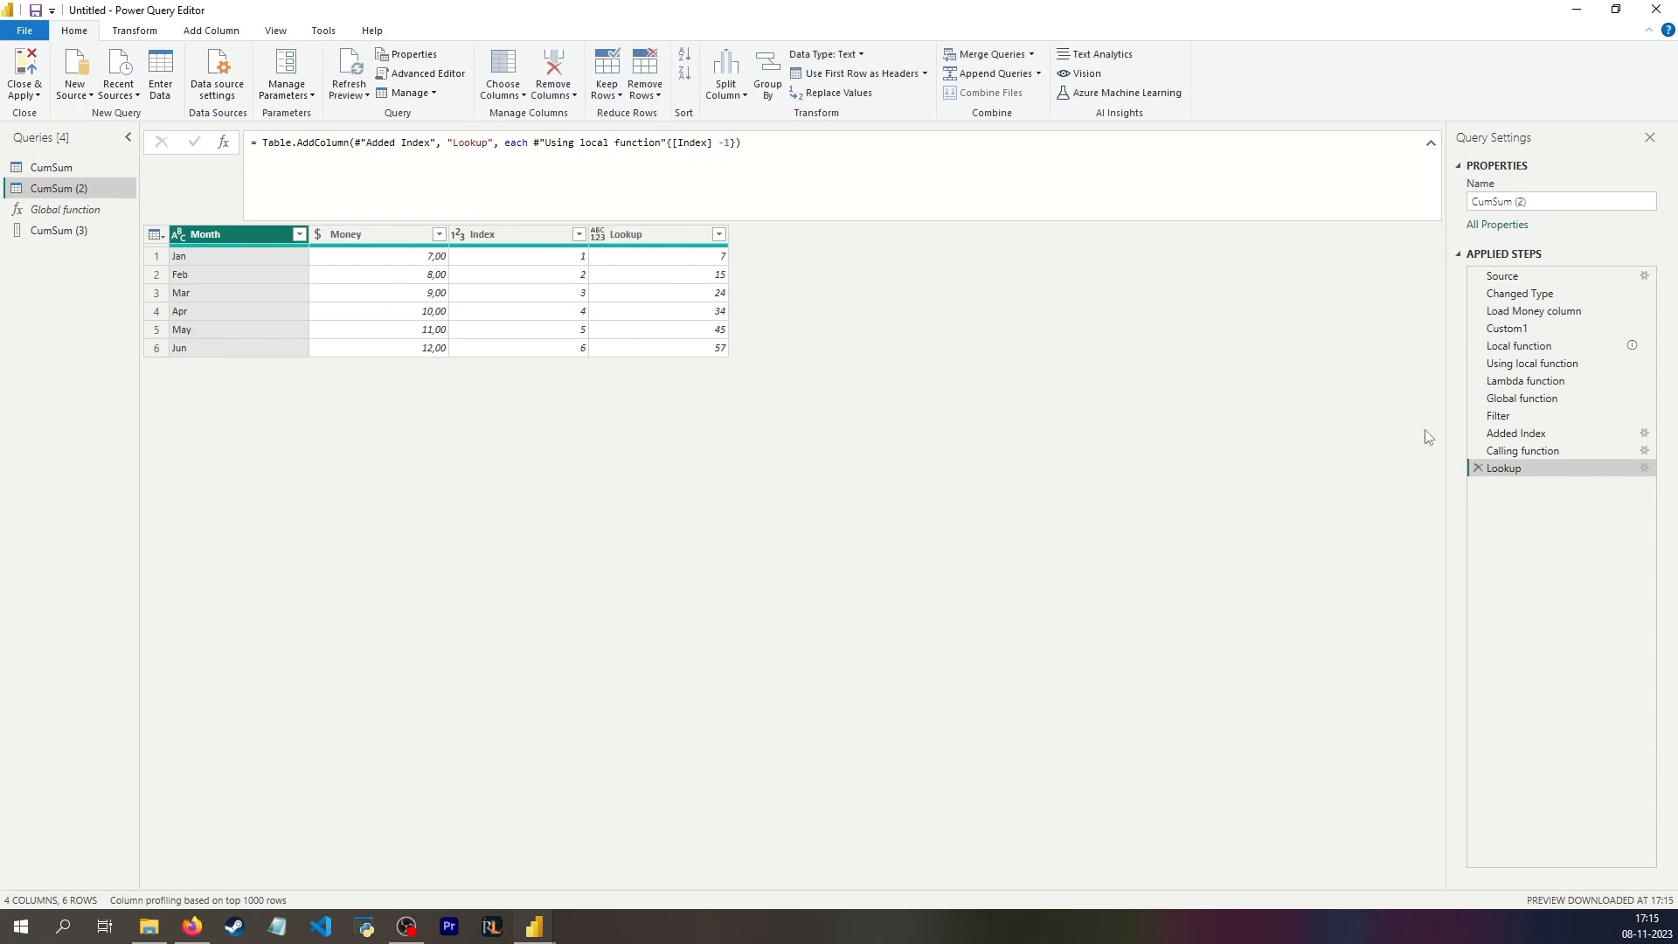
{"action": "left_click", "coordinate": [1538, 451]}
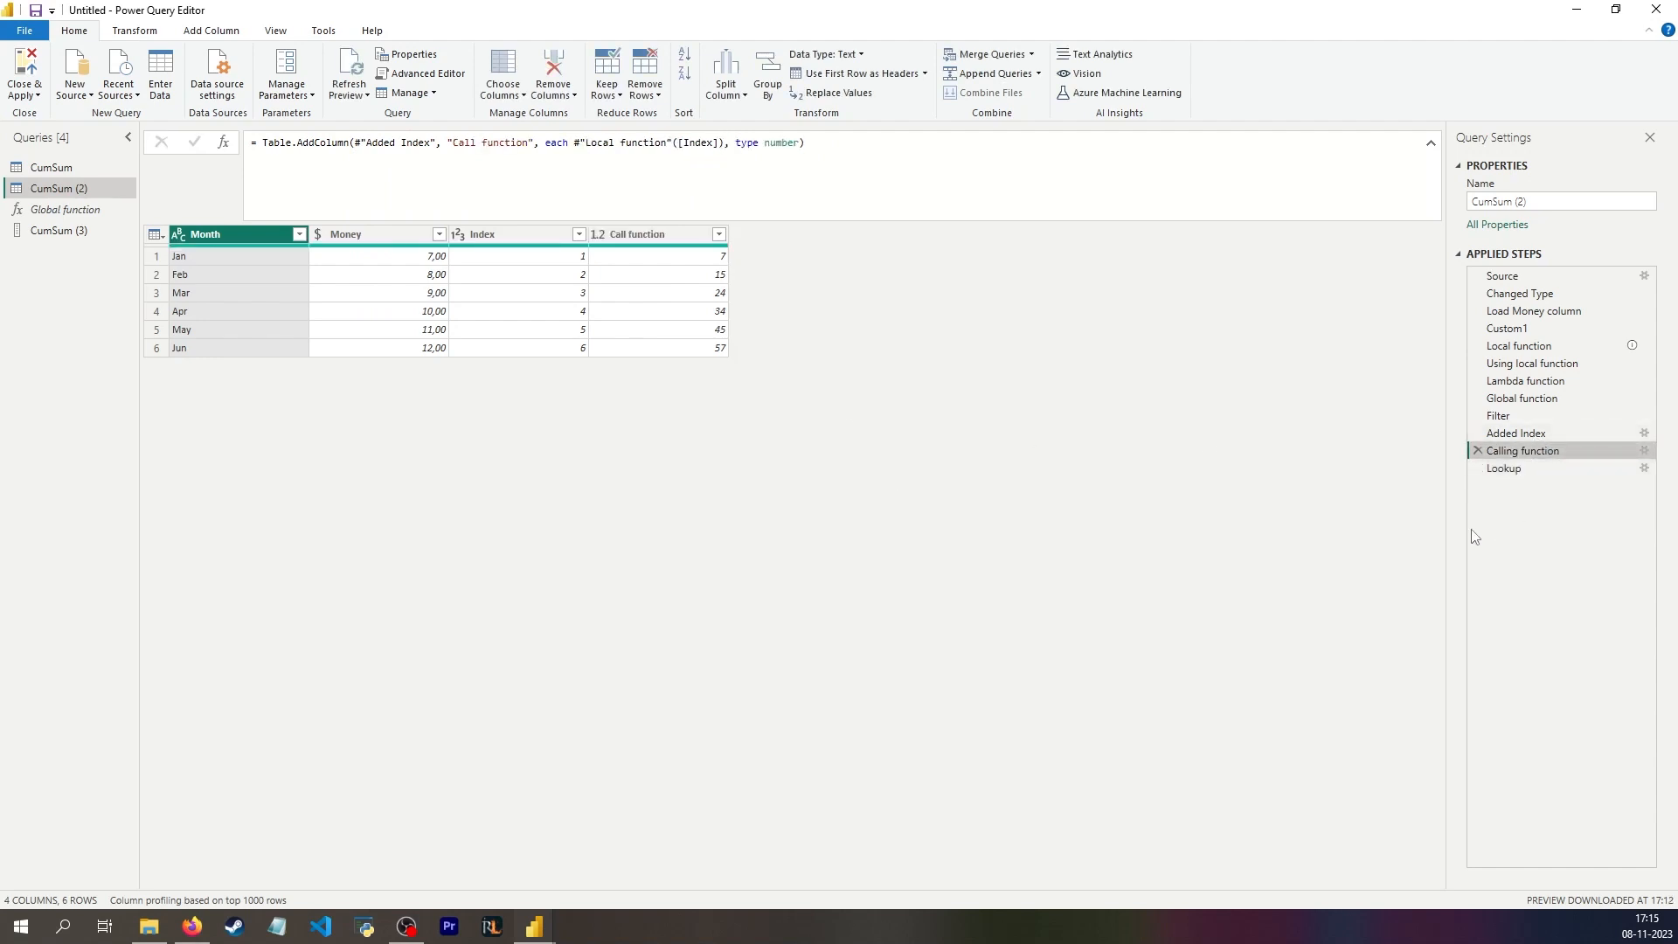
{"action": "key", "text": "Down"}
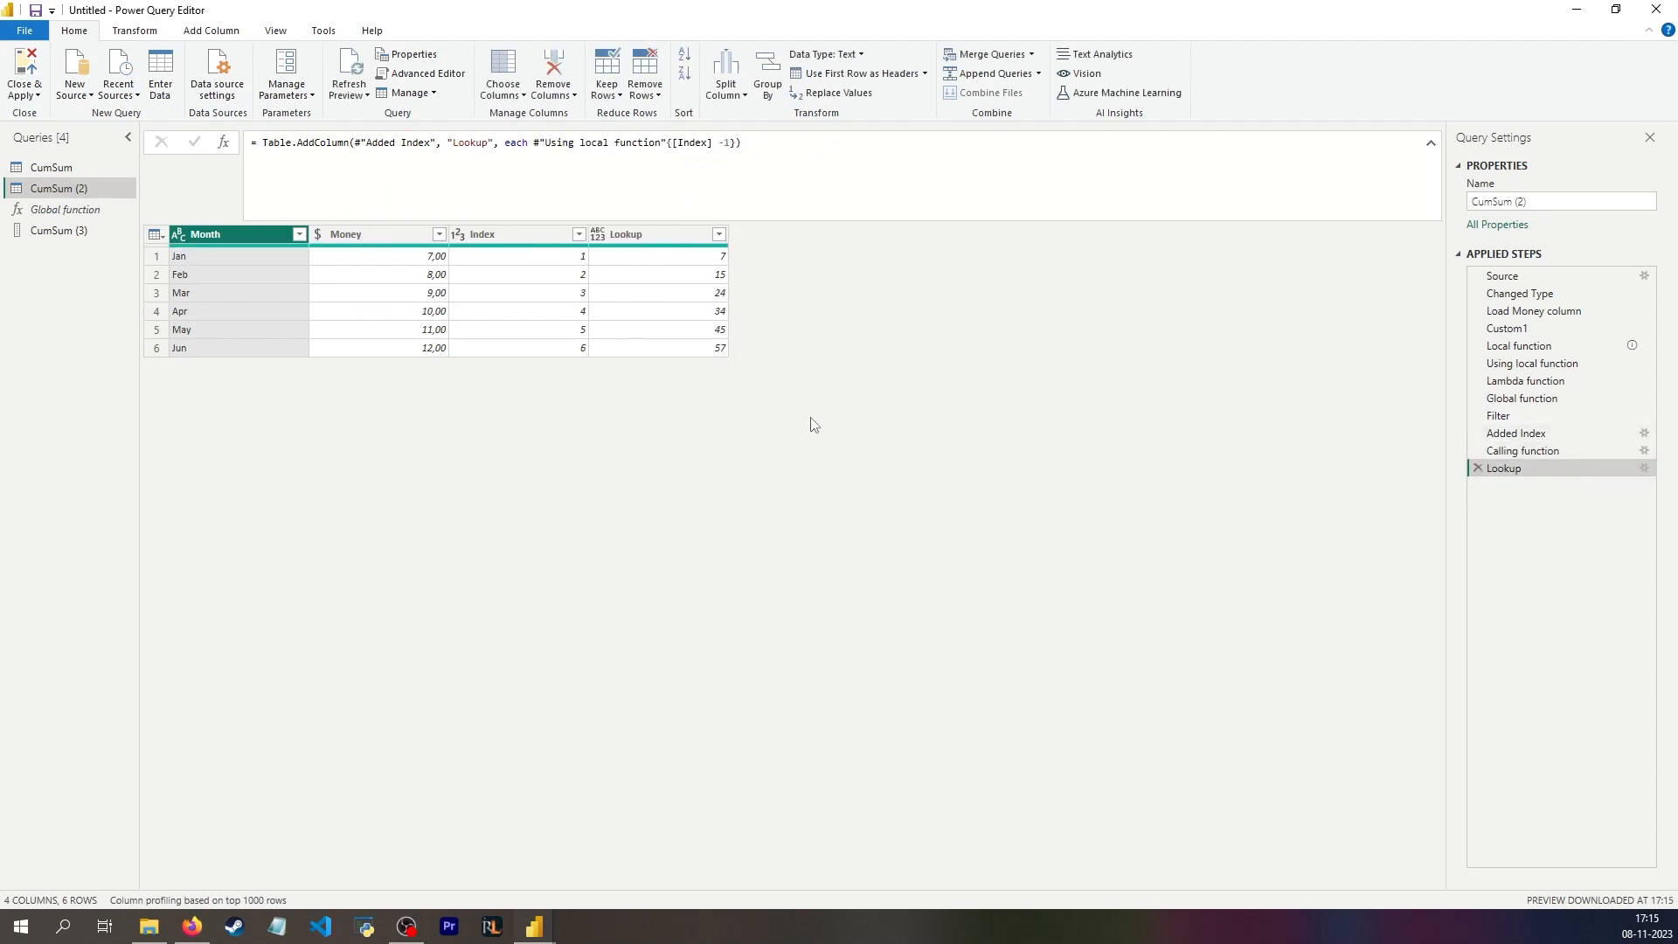